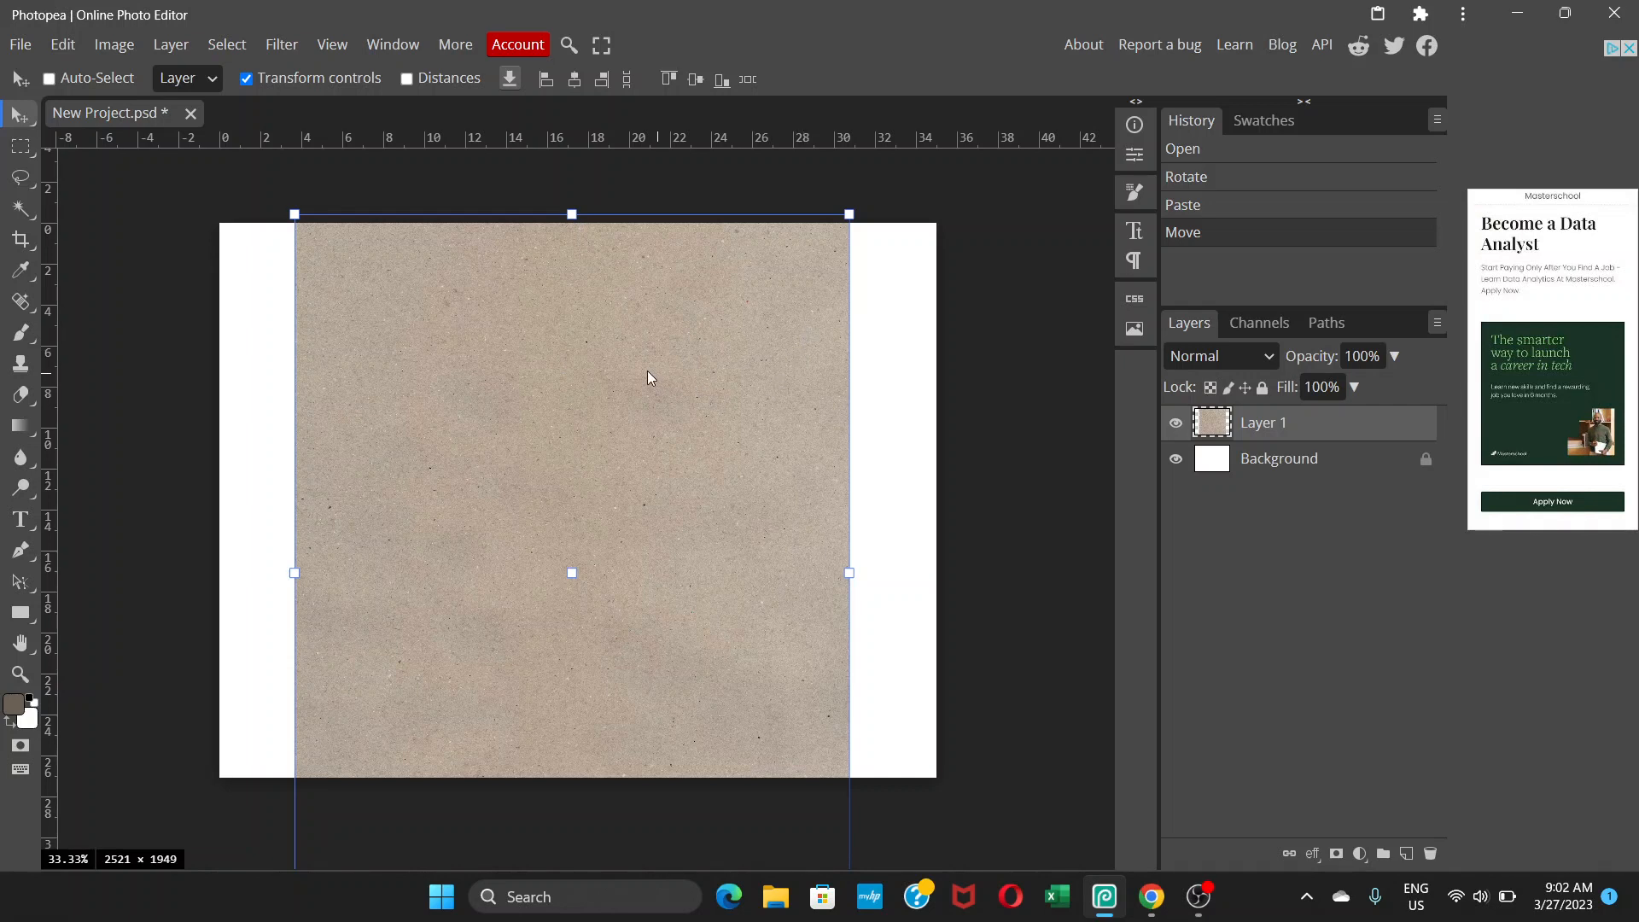
Shift the paper texture layer around over the white canvas.
{"action": "mouse_move", "coordinate": [650, 381]}
{"action": "left_mouse_down"}
{"action": "mouse_move", "coordinate": [684, 436]}
{"action": "mouse_move", "coordinate": [662, 414]}
{"action": "mouse_move", "coordinate": [647, 431]}
{"action": "mouse_move", "coordinate": [663, 398]}
{"action": "left_mouse_up"}
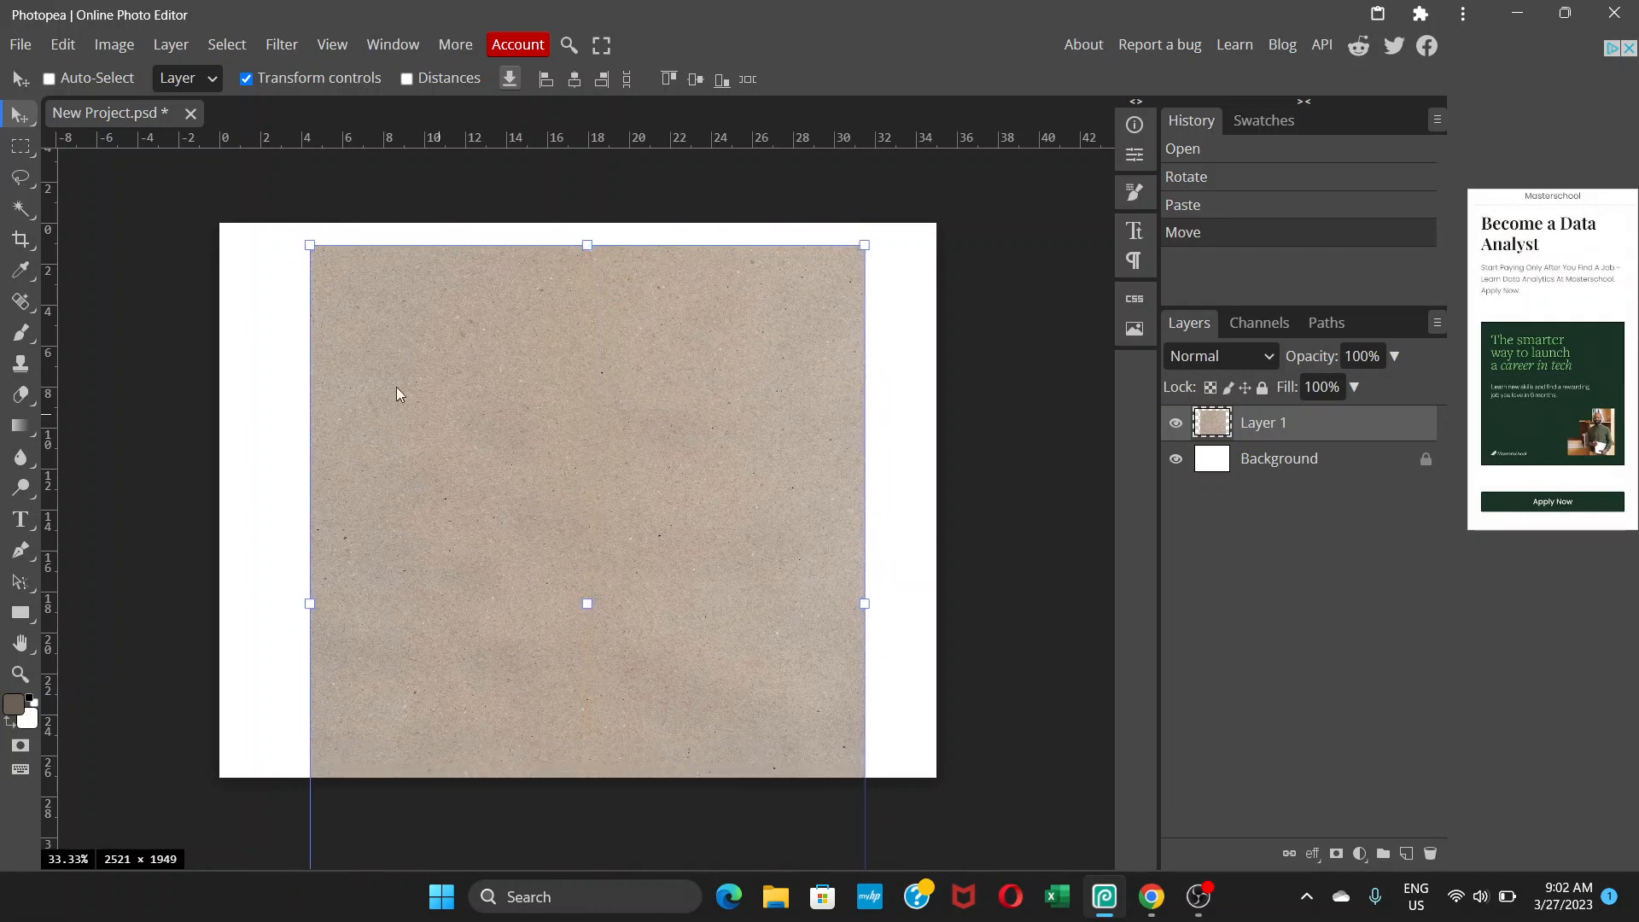
{"action": "left_click_drag", "start_coordinate": [531, 458], "coordinate": [524, 453]}
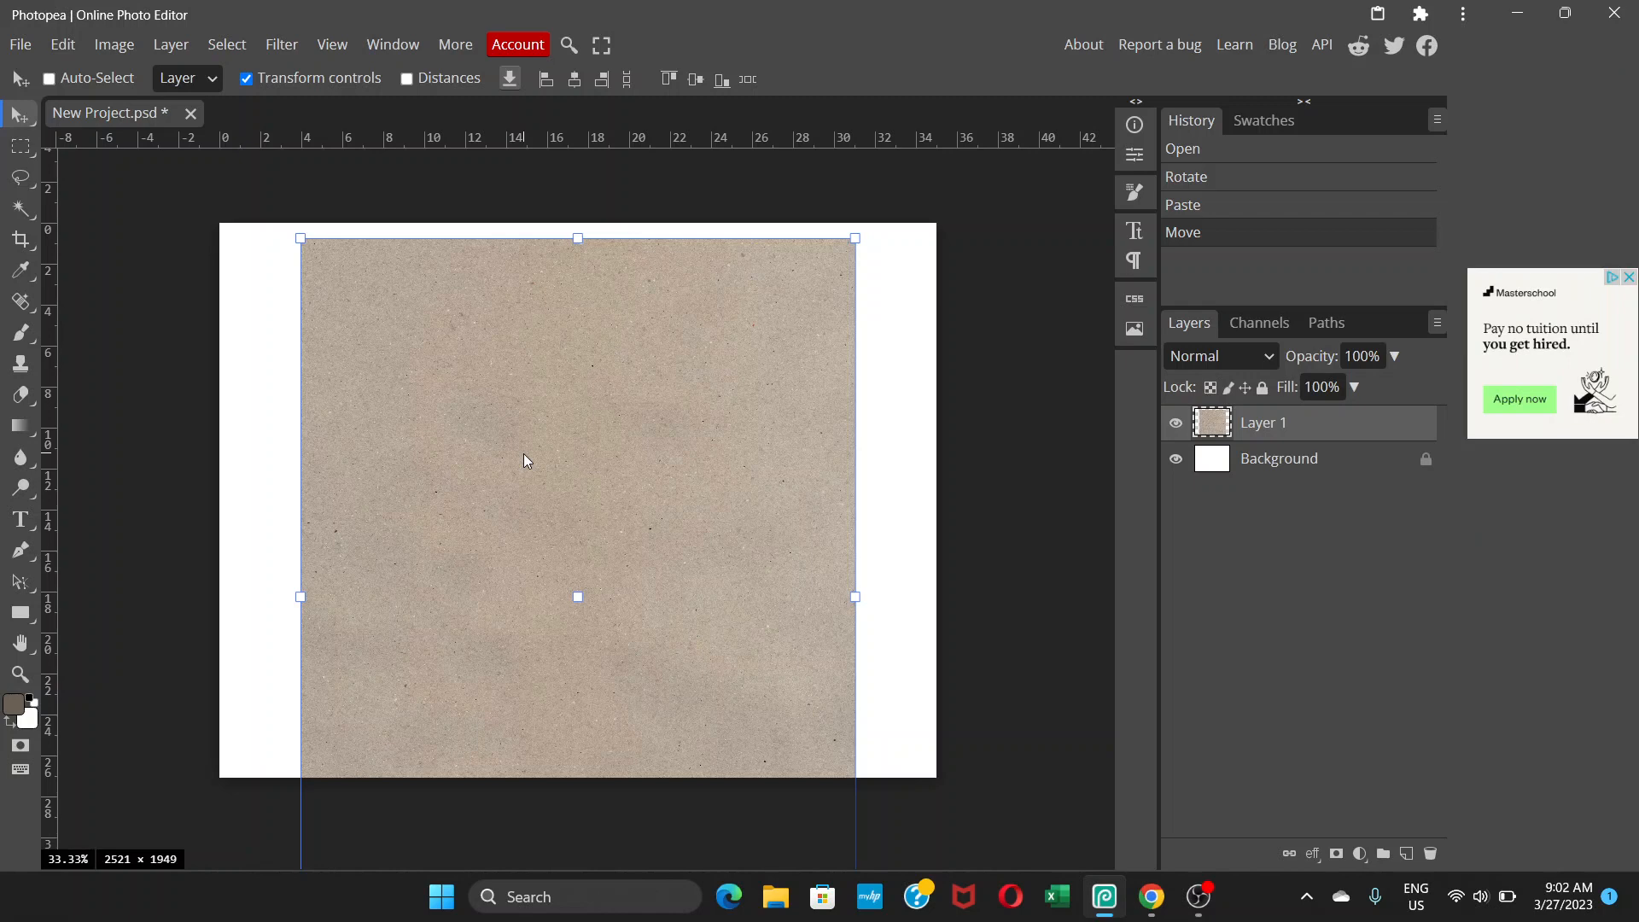
{"action": "mouse_move", "coordinate": [586, 418]}
{"action": "left_mouse_down"}
{"action": "mouse_move", "coordinate": [561, 443]}
{"action": "mouse_move", "coordinate": [596, 442]}
{"action": "mouse_move", "coordinate": [577, 437]}
{"action": "mouse_move", "coordinate": [589, 427]}
{"action": "left_mouse_up"}
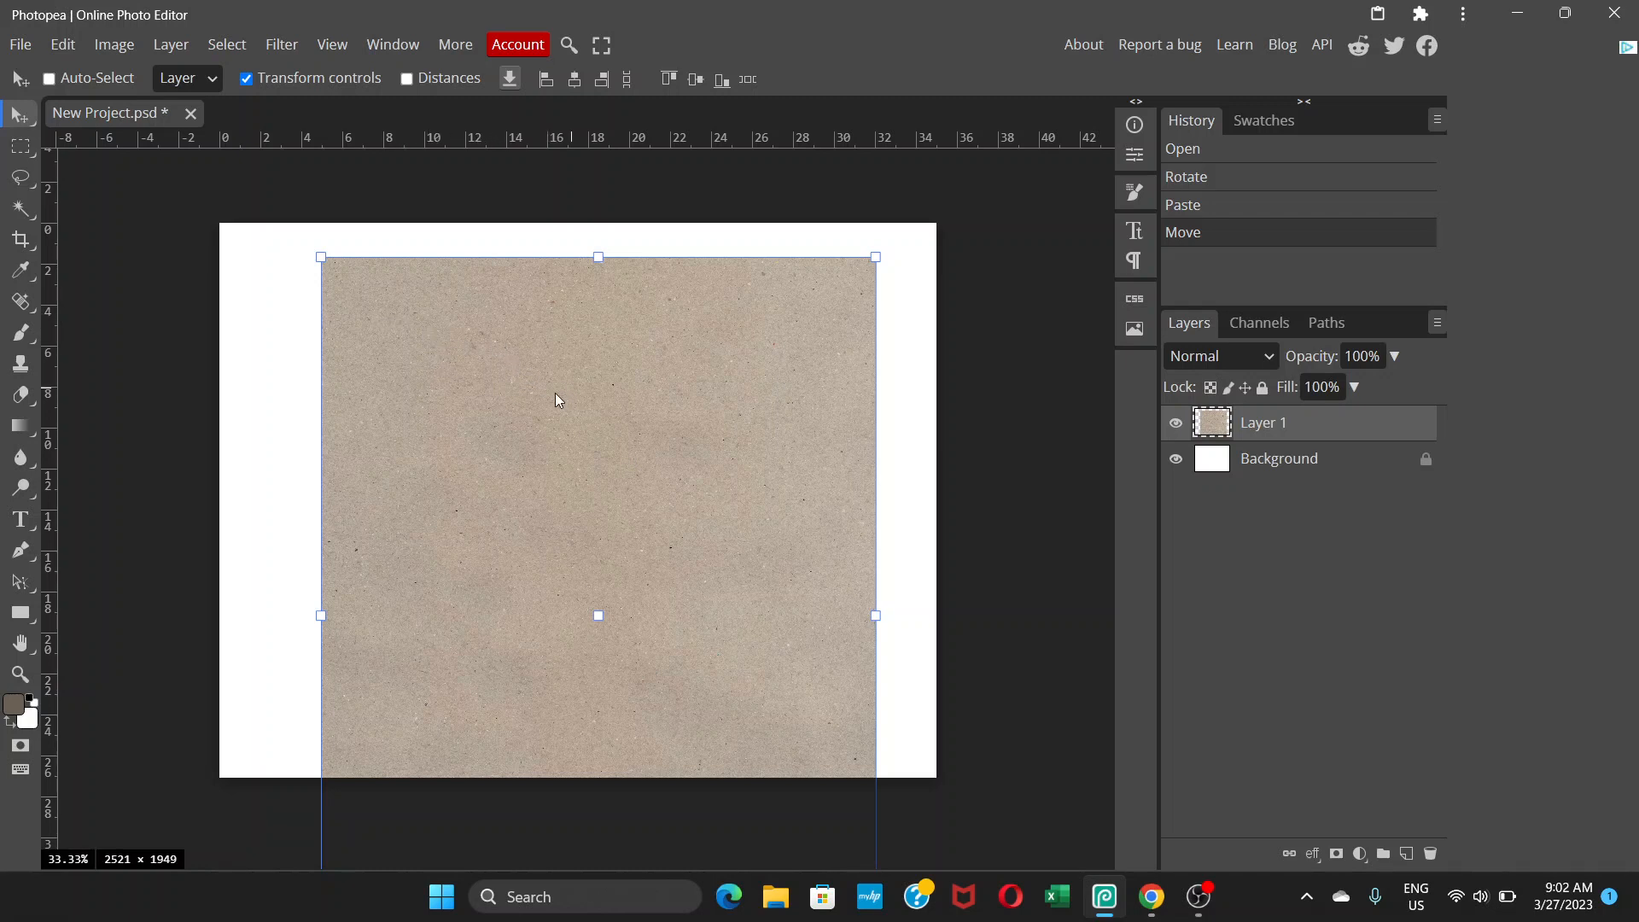
{"action": "mouse_move", "coordinate": [541, 351]}
{"action": "left_mouse_down"}
{"action": "mouse_move", "coordinate": [505, 315]}
{"action": "mouse_move", "coordinate": [554, 315]}
{"action": "mouse_move", "coordinate": [583, 376]}
{"action": "mouse_move", "coordinate": [567, 381]}
{"action": "mouse_move", "coordinate": [564, 354]}
{"action": "left_mouse_up"}
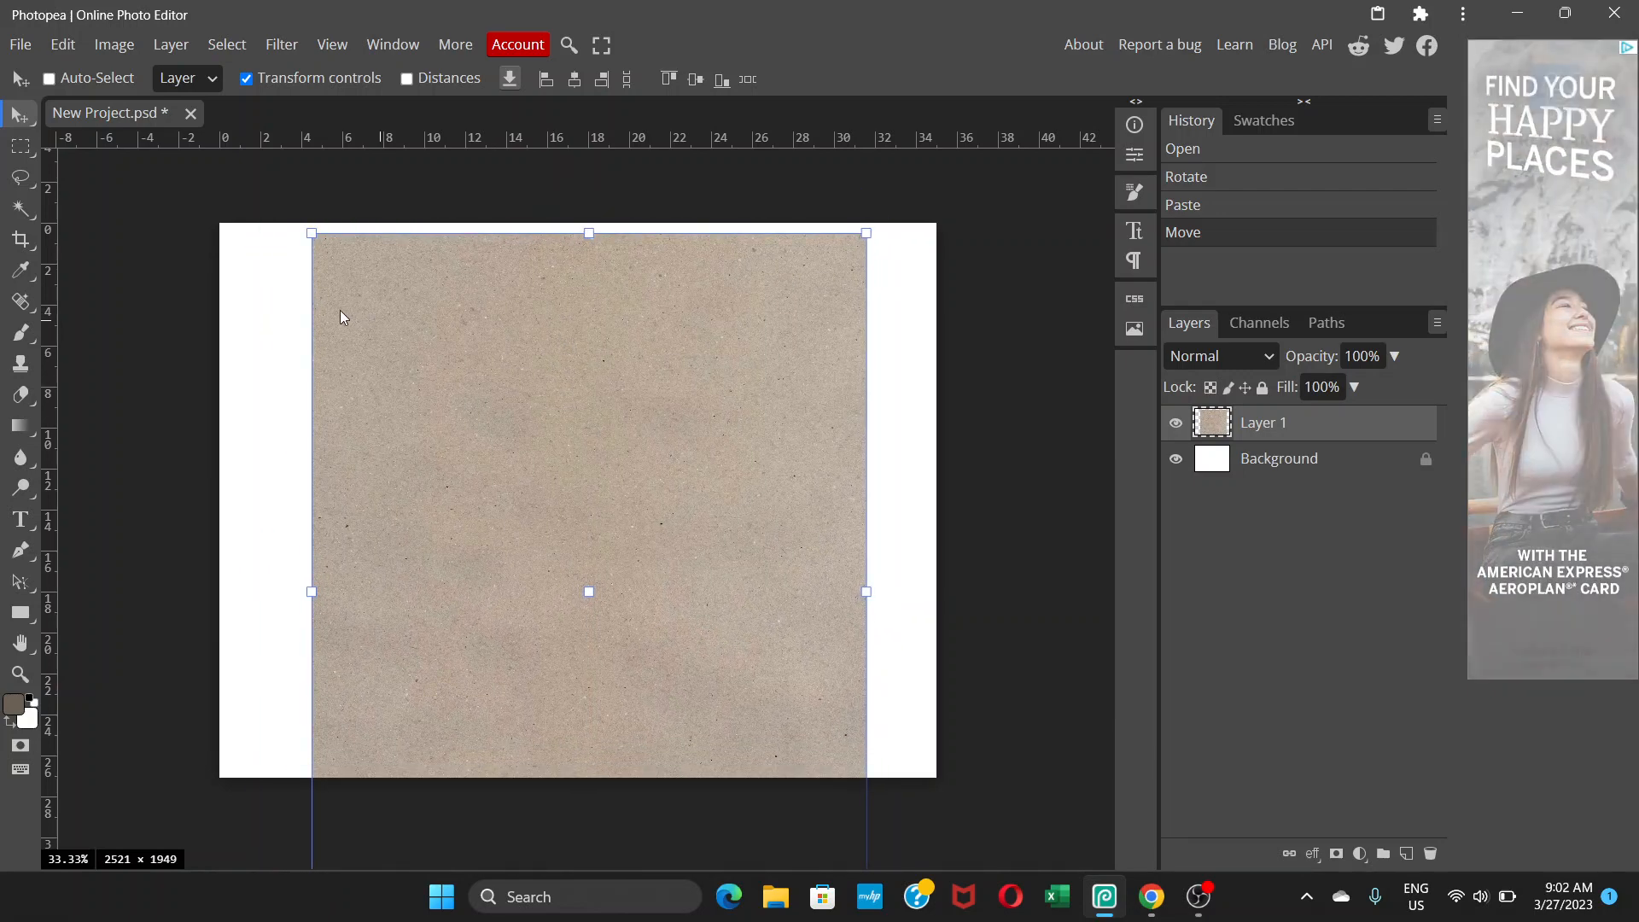
{"action": "left_click", "coordinate": [20, 44]}
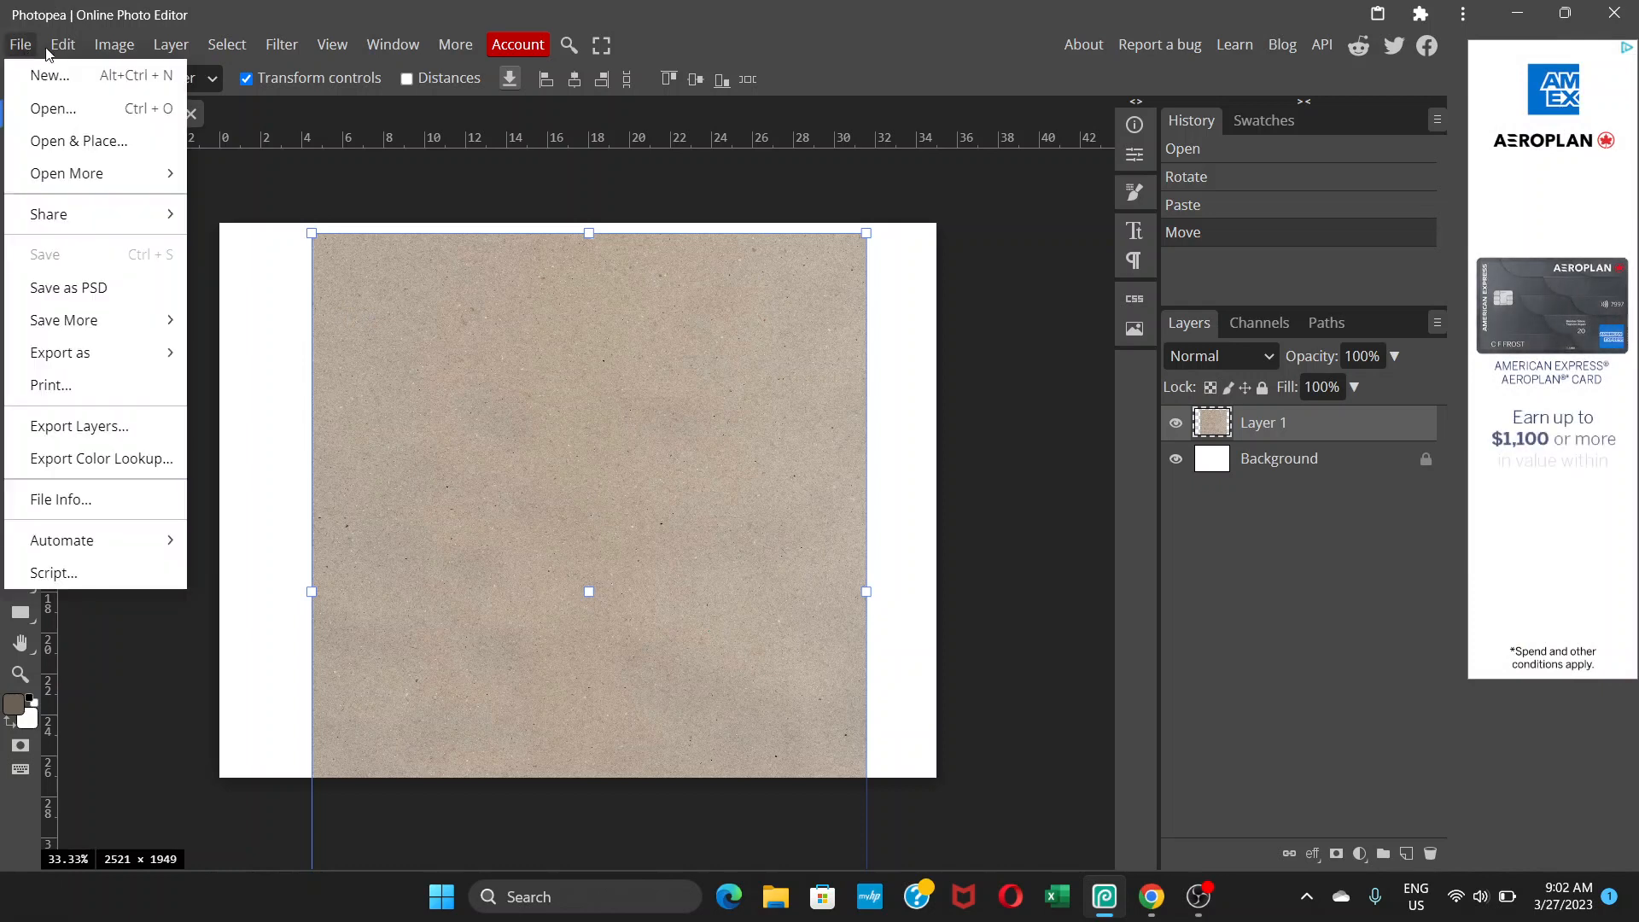
{"action": "mouse_move", "coordinate": [171, 45]}
{"action": "left_click", "coordinate": [493, 357]}
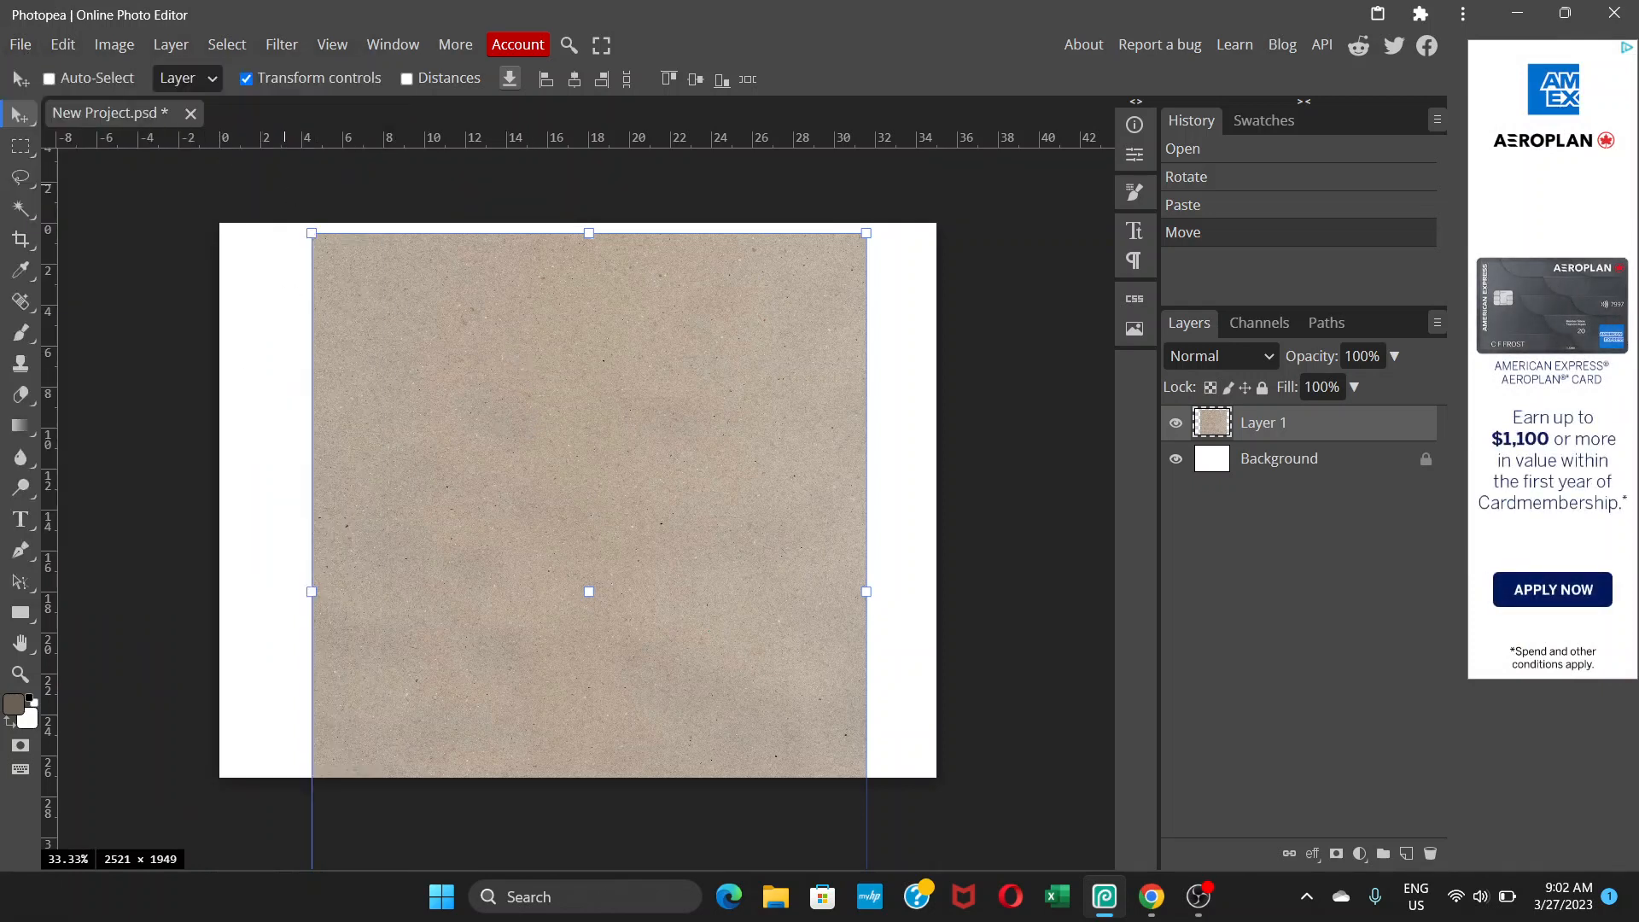
Create a new 1949 × 2521 pixel project at 72 DPI with a white background.
{"action": "left_click", "coordinate": [21, 44]}
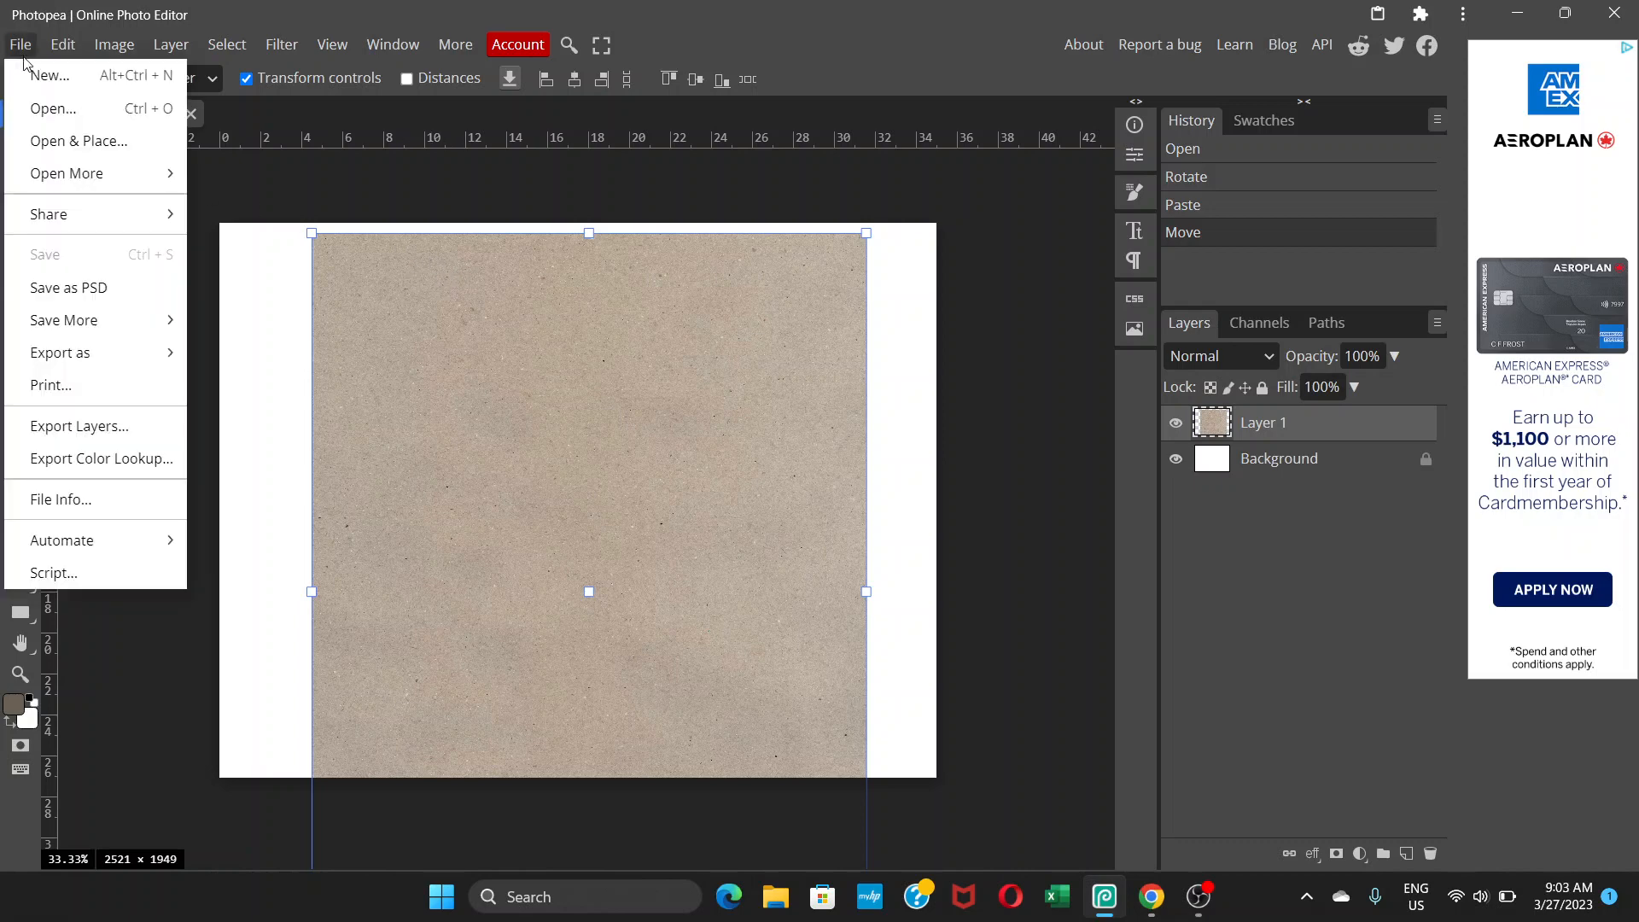
{"action": "left_click", "coordinate": [50, 76]}
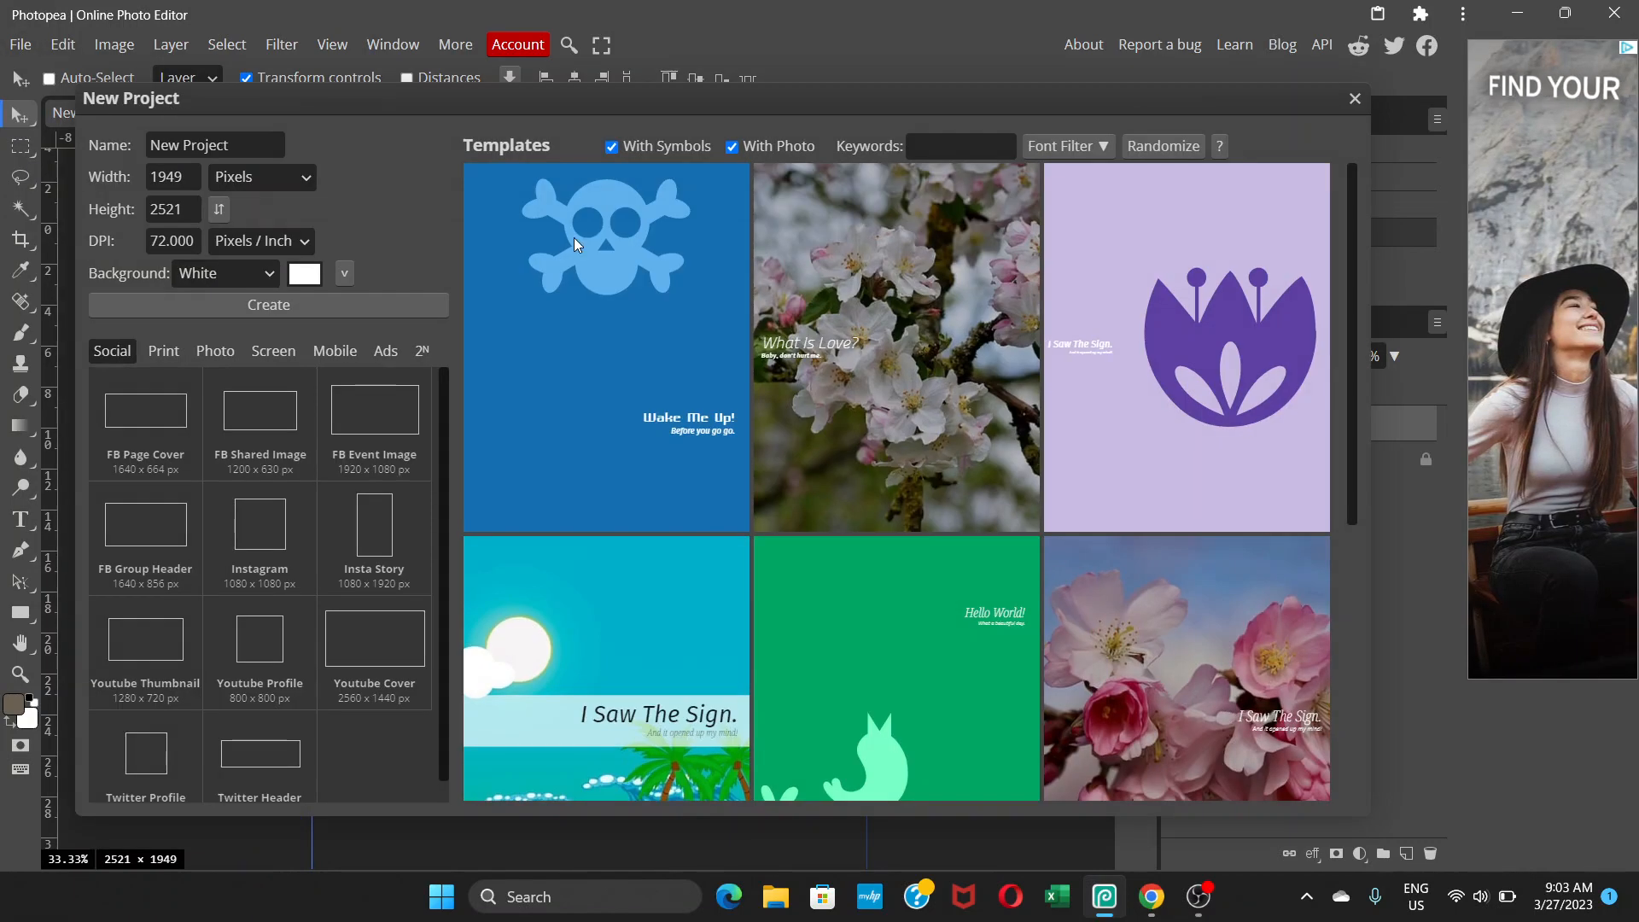
{"action": "left_click", "coordinate": [273, 307]}
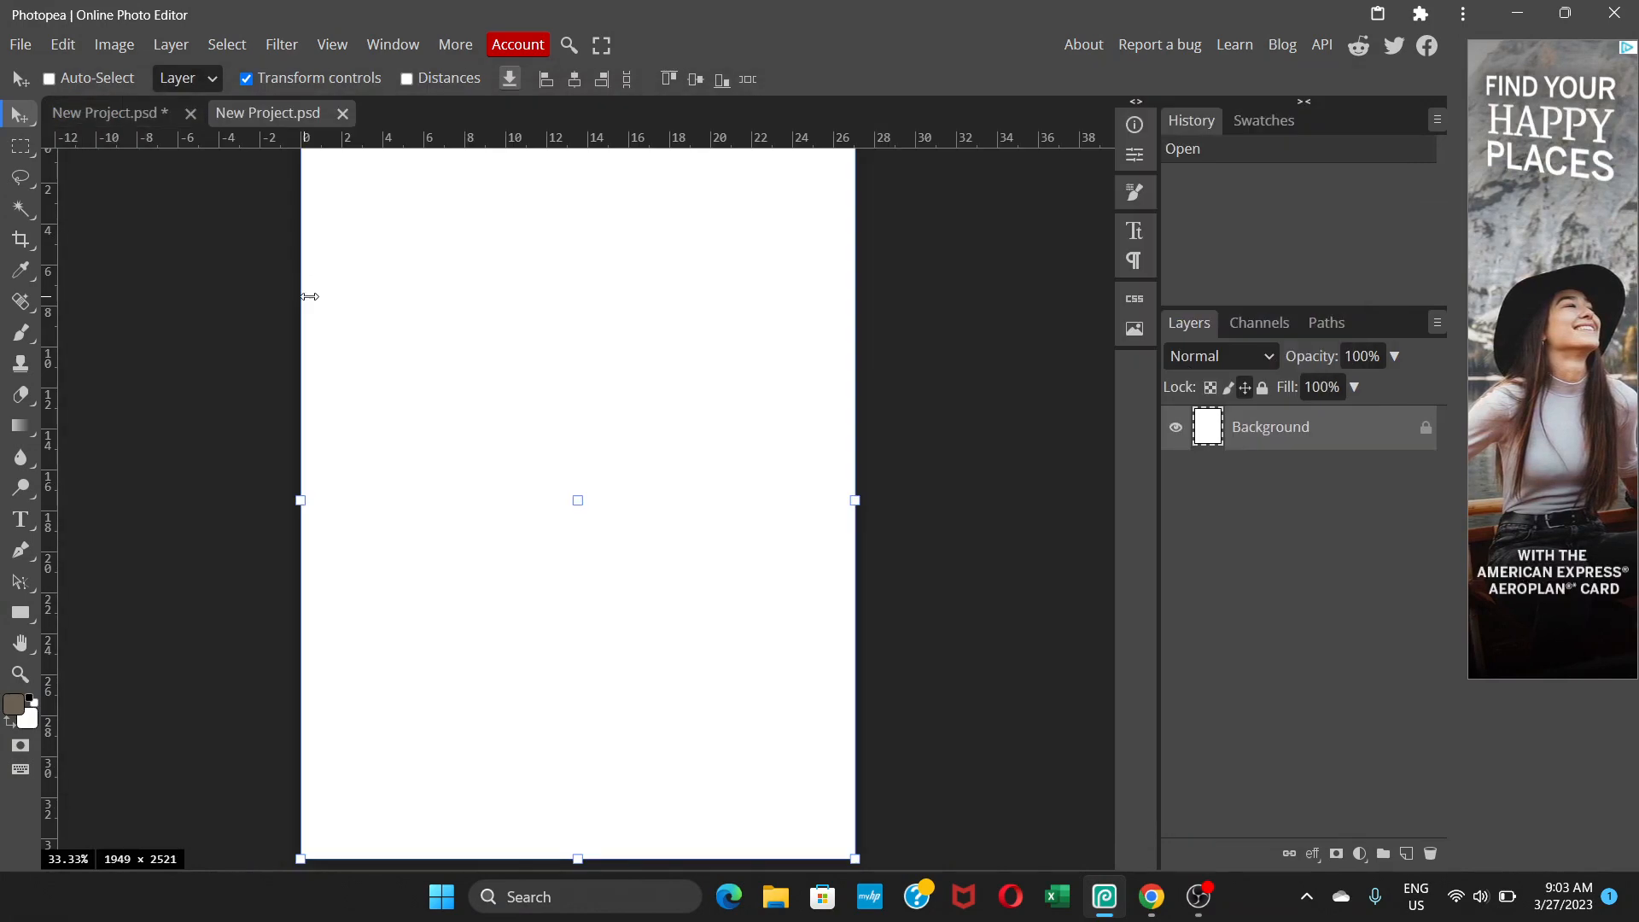
Copy the paper texture layer from the original project into the new one, and close the new project without saving.
{"action": "left_click", "coordinate": [112, 114]}
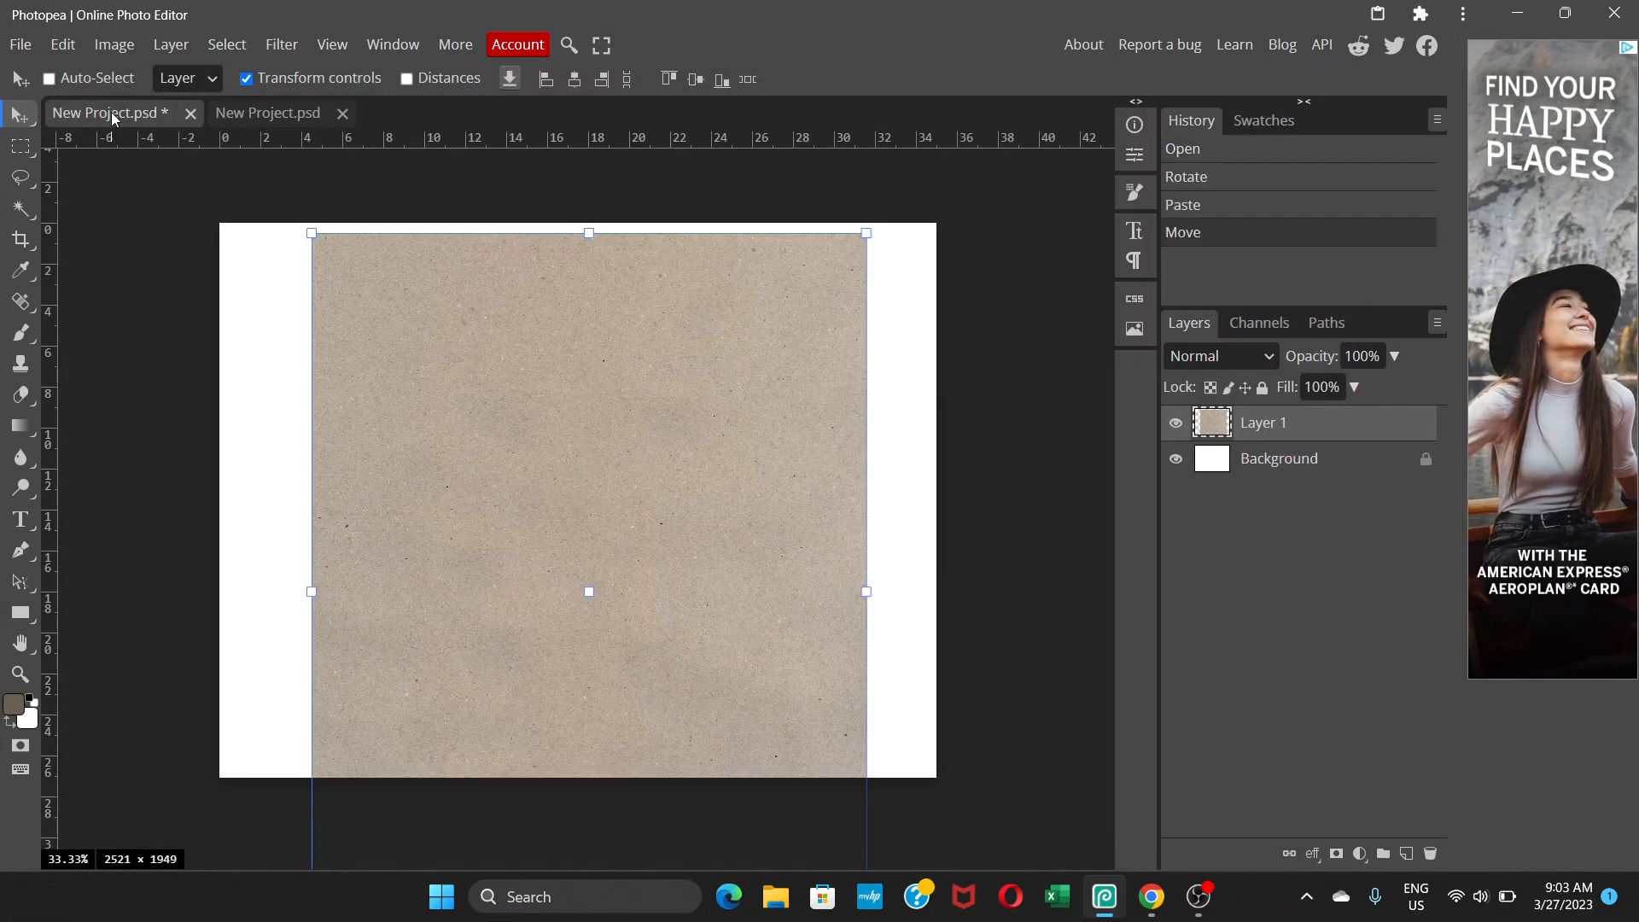
{"action": "left_click_drag", "start_coordinate": [366, 311], "coordinate": [402, 303]}
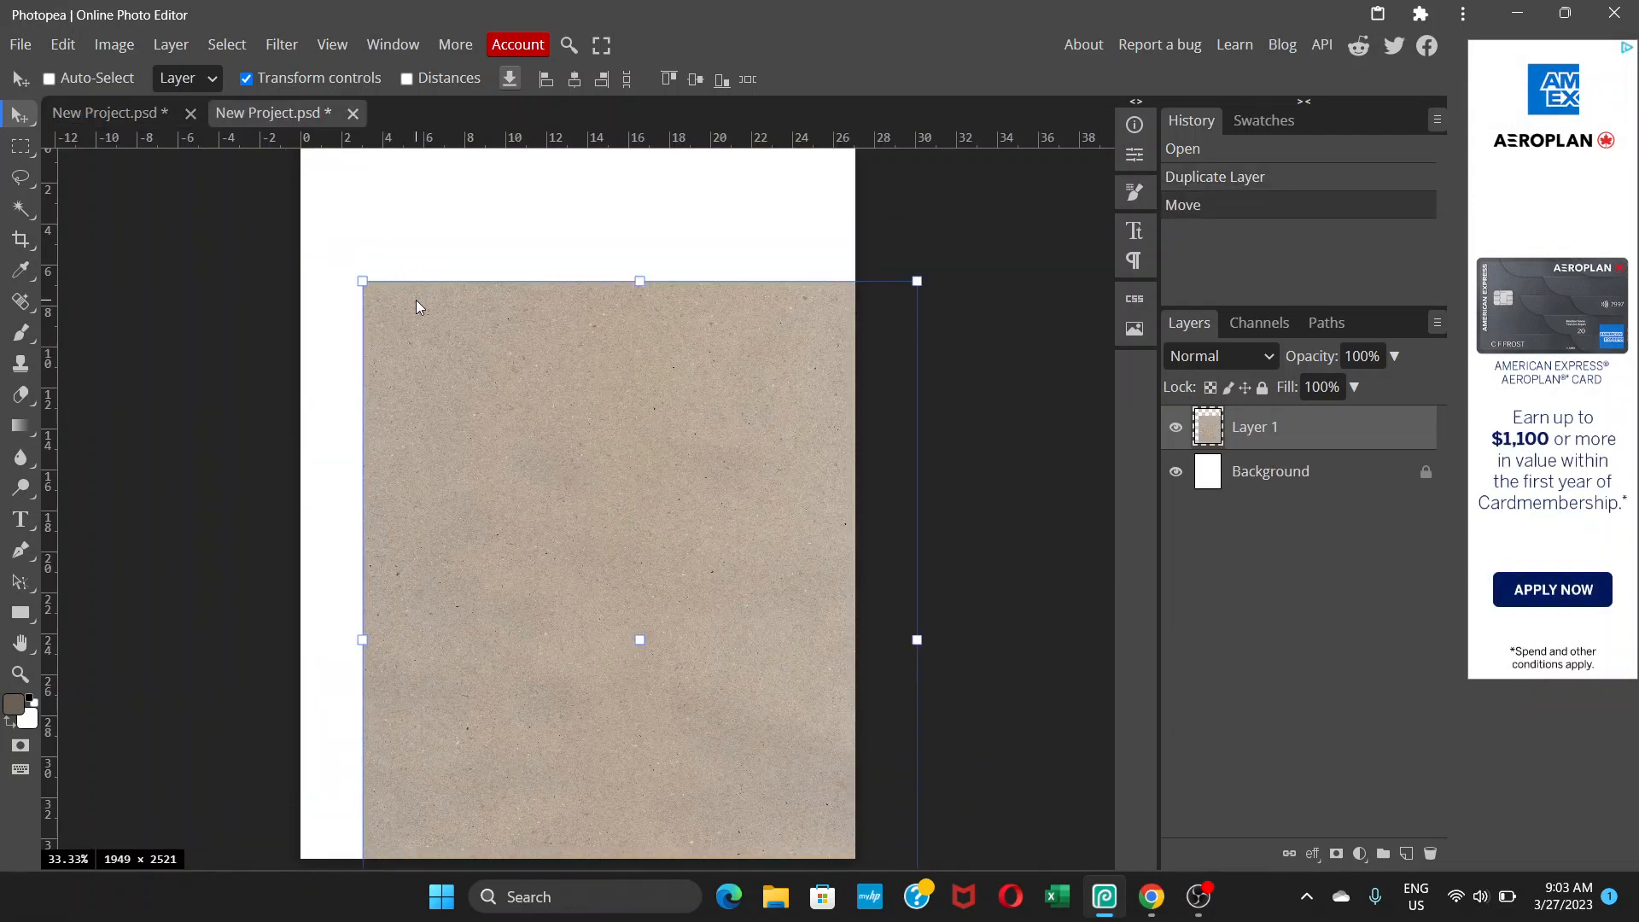
{"action": "left_click", "coordinate": [353, 113]}
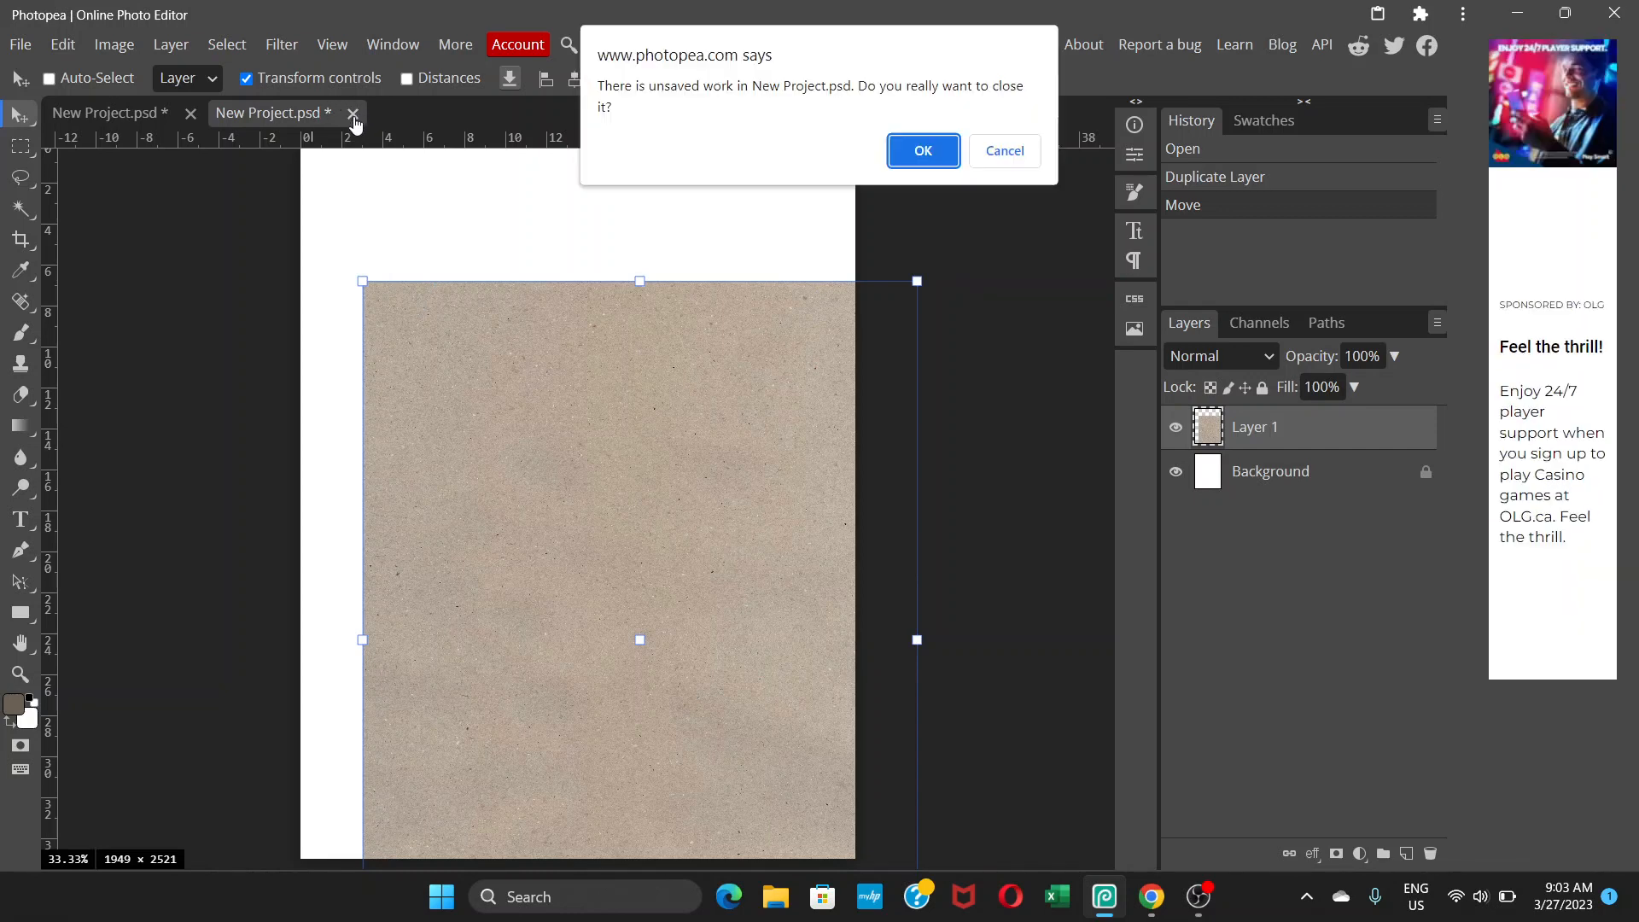
{"action": "left_click", "coordinate": [922, 151]}
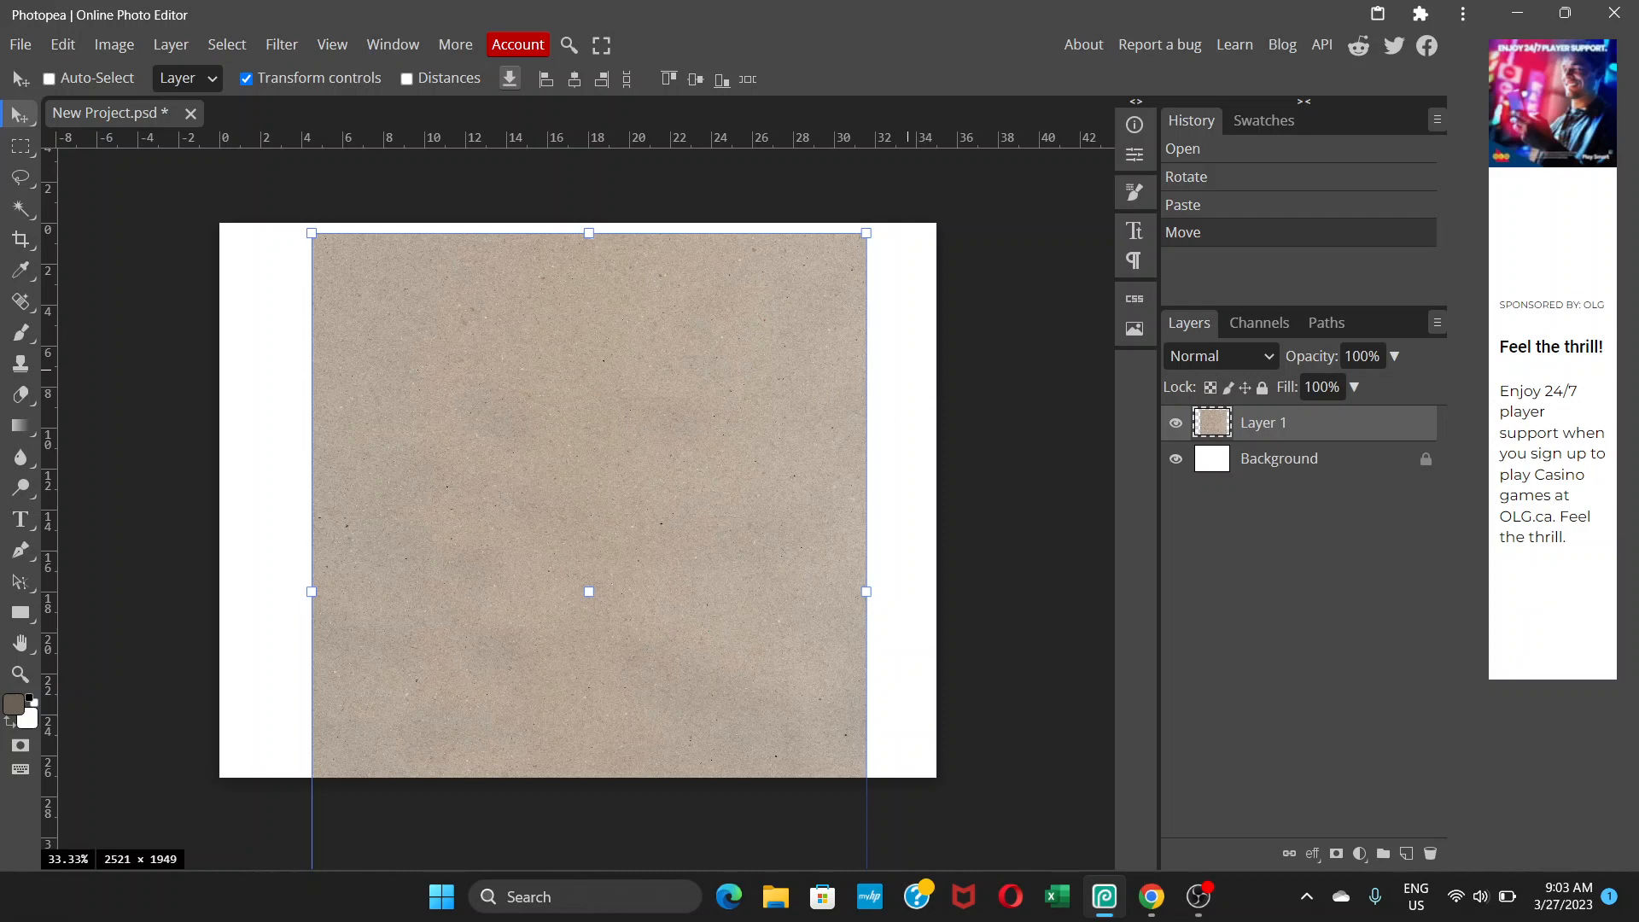
Scale the paper texture layer to about 128%, rotate it about -7.1°, and position it over most of the canvas.
{"action": "left_click_drag", "start_coordinate": [631, 381], "coordinate": [612, 393]}
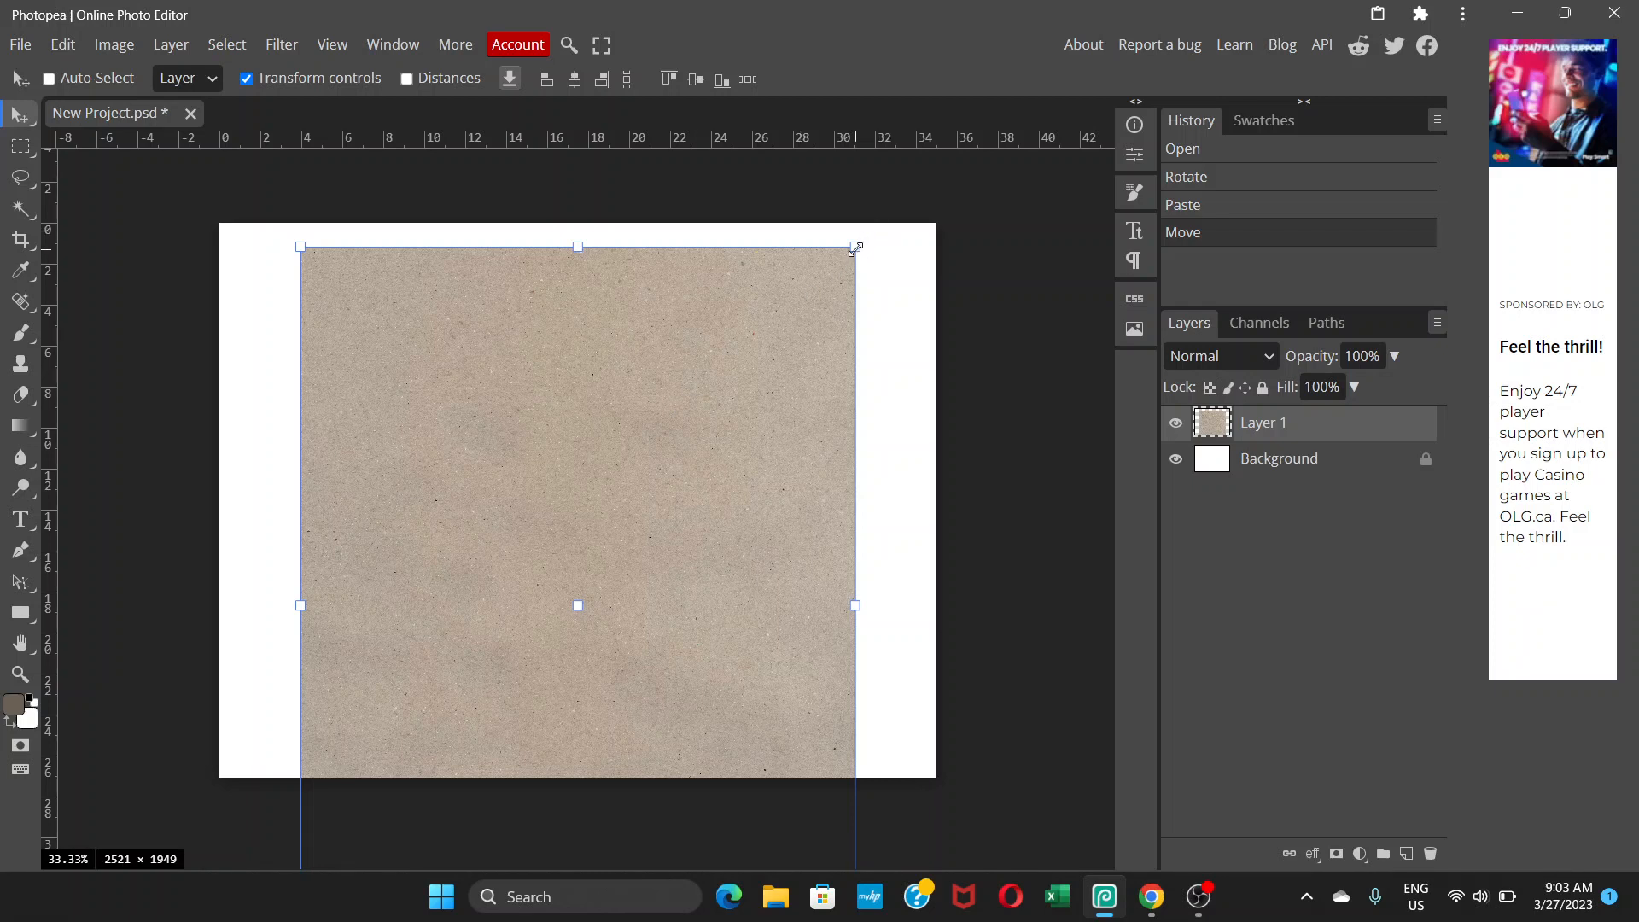
{"action": "left_click_drag", "start_coordinate": [857, 253], "coordinate": [1011, 172]}
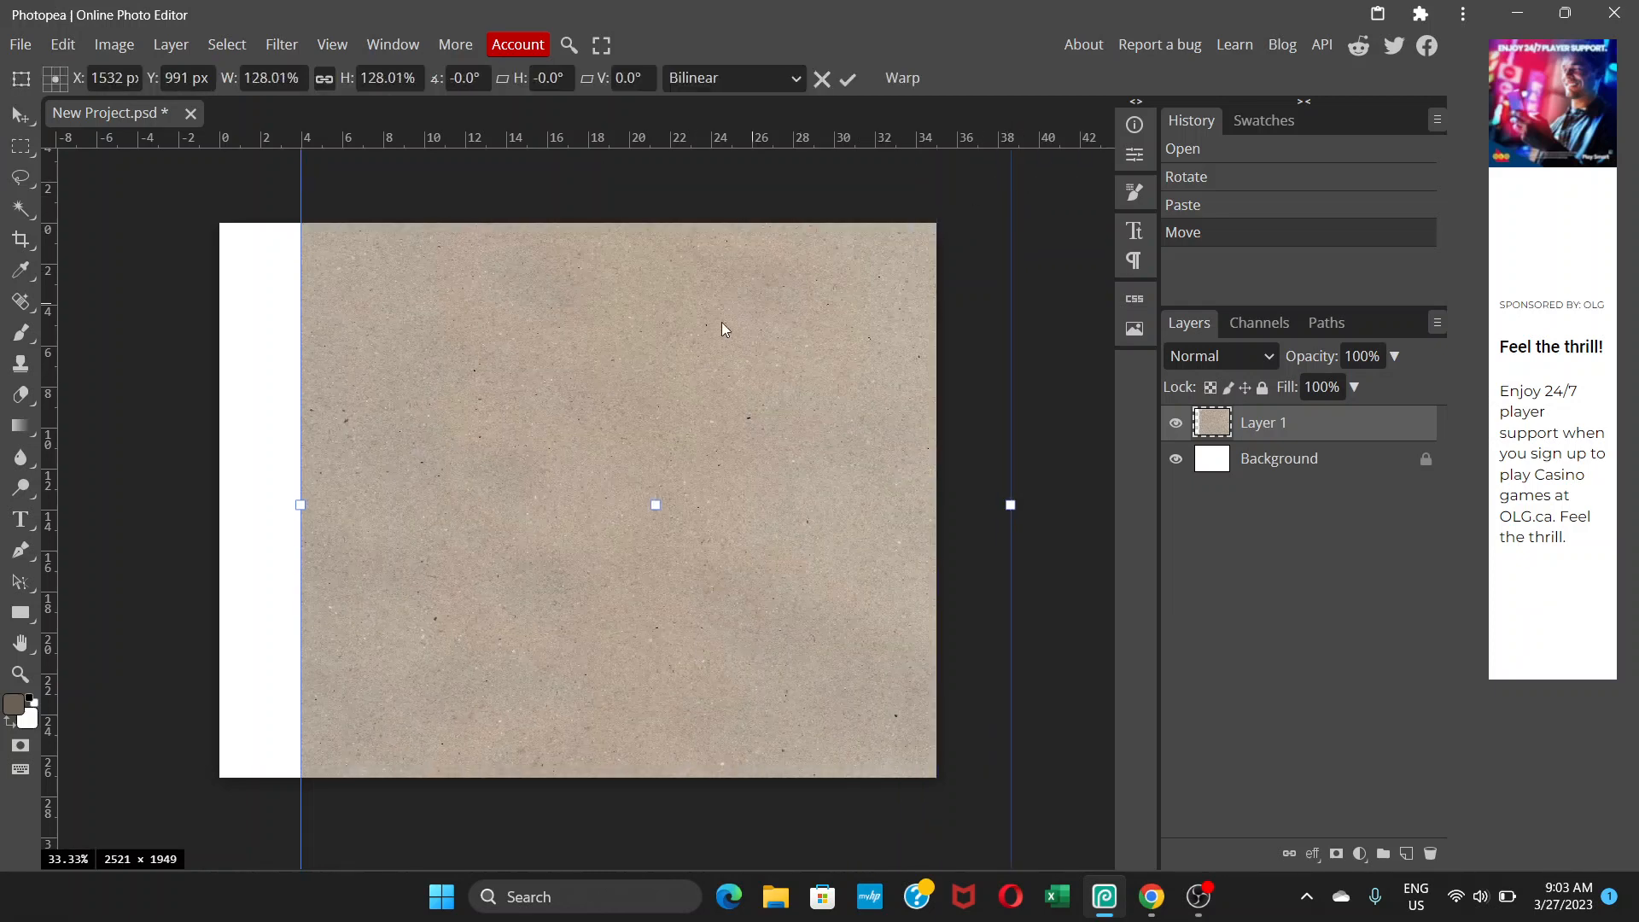
{"action": "left_click_drag", "start_coordinate": [587, 477], "coordinate": [550, 578]}
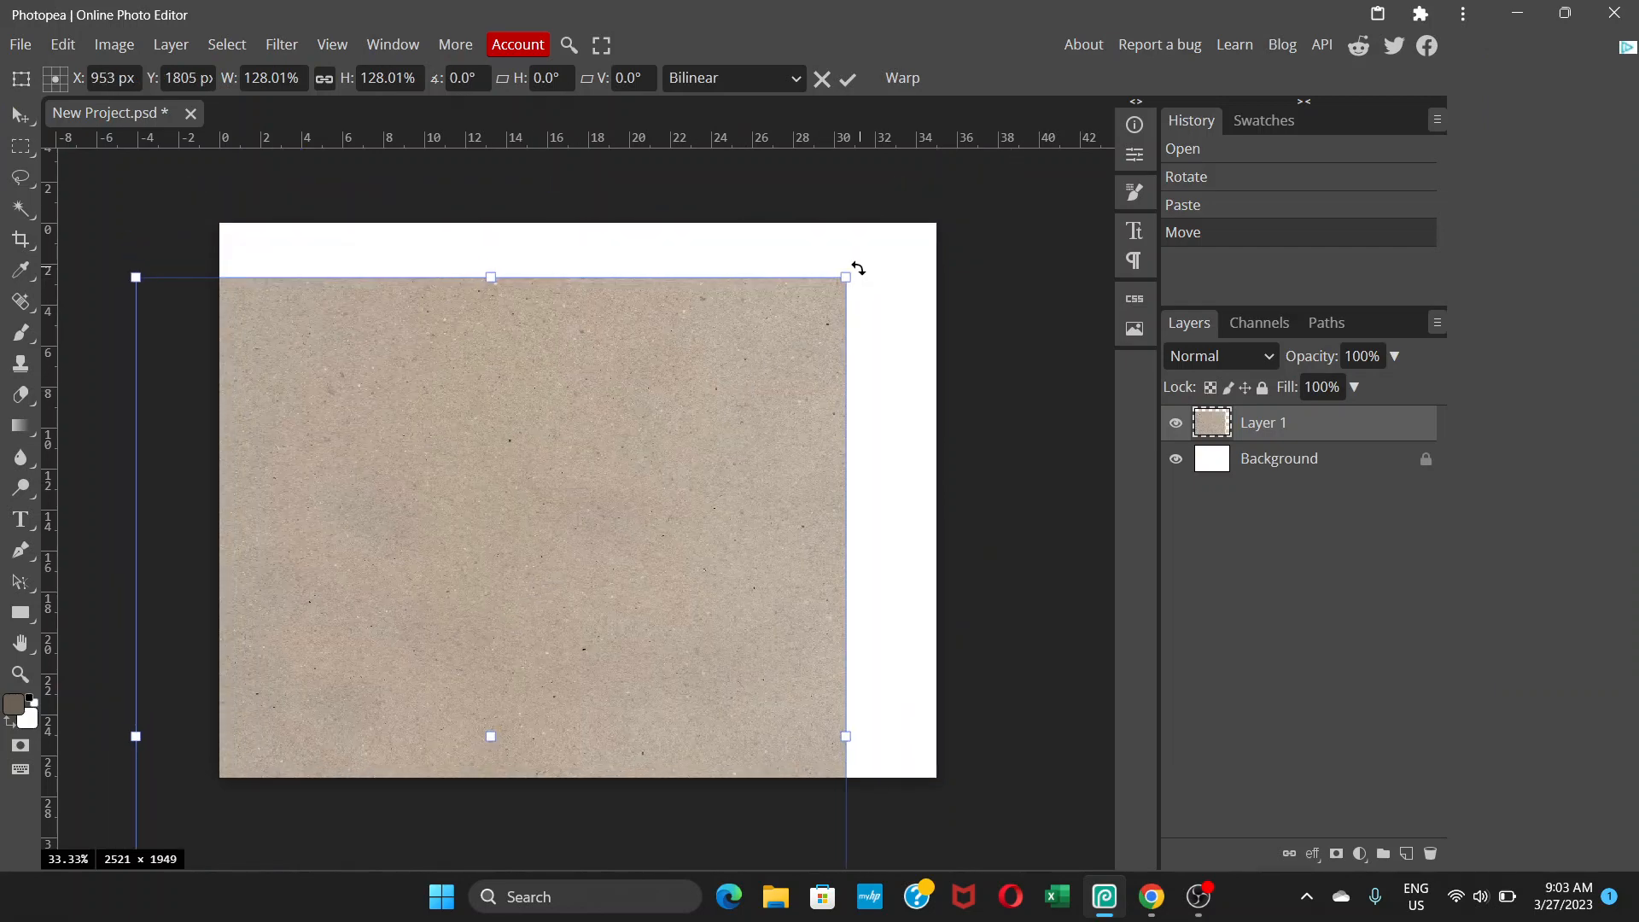
{"action": "left_click_drag", "start_coordinate": [856, 267], "coordinate": [819, 232]}
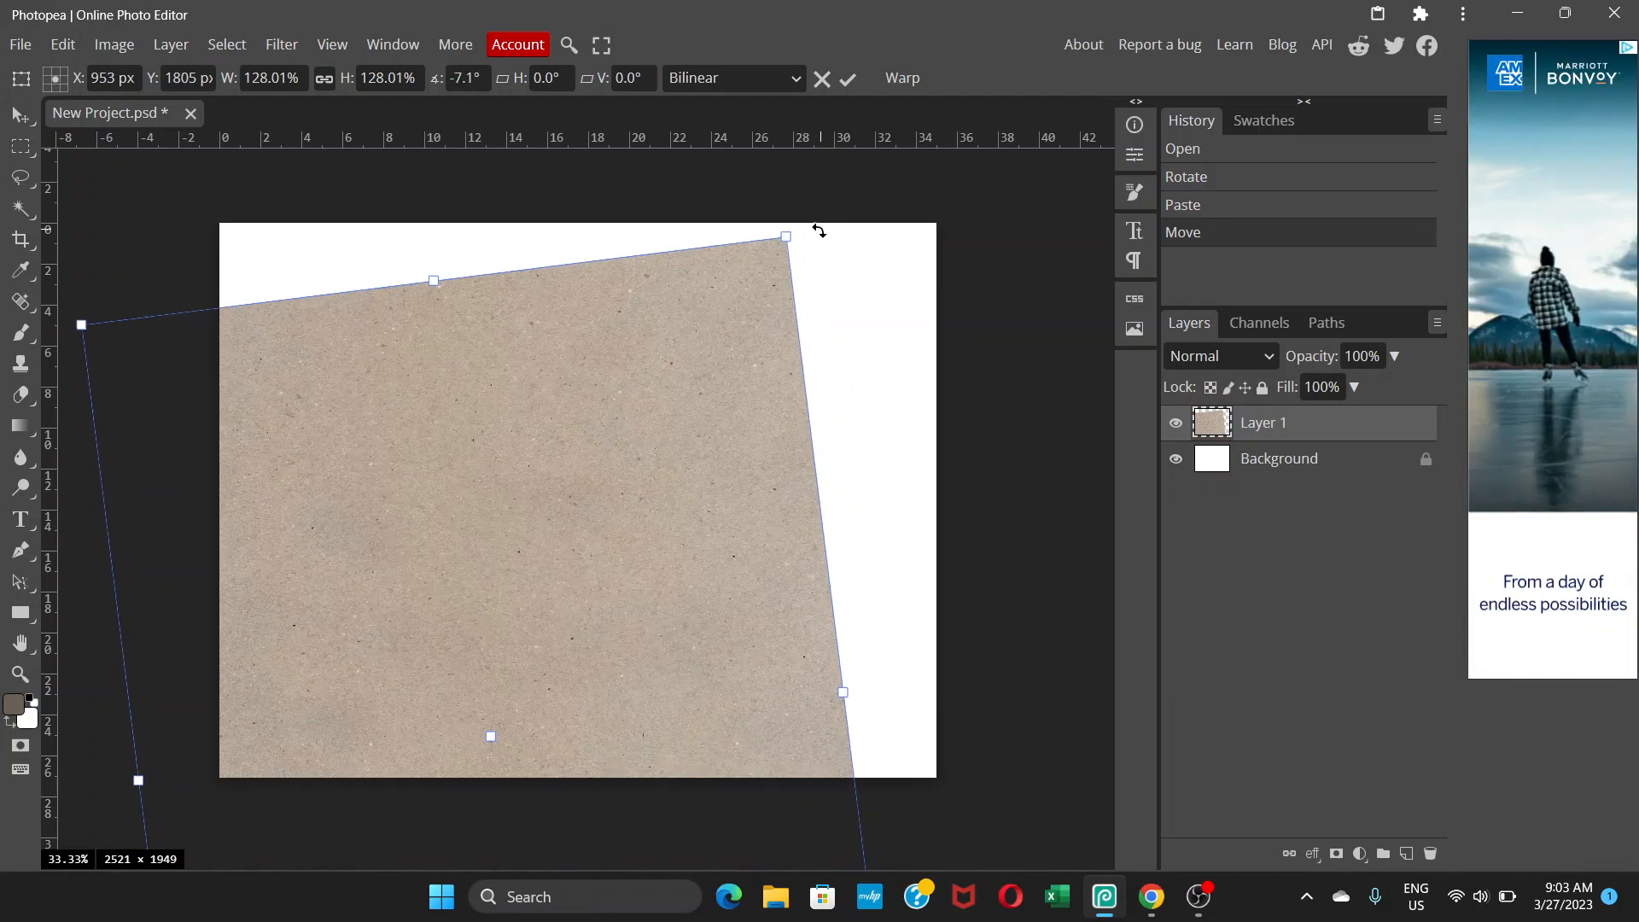
{"action": "left_click_drag", "start_coordinate": [751, 346], "coordinate": [778, 386]}
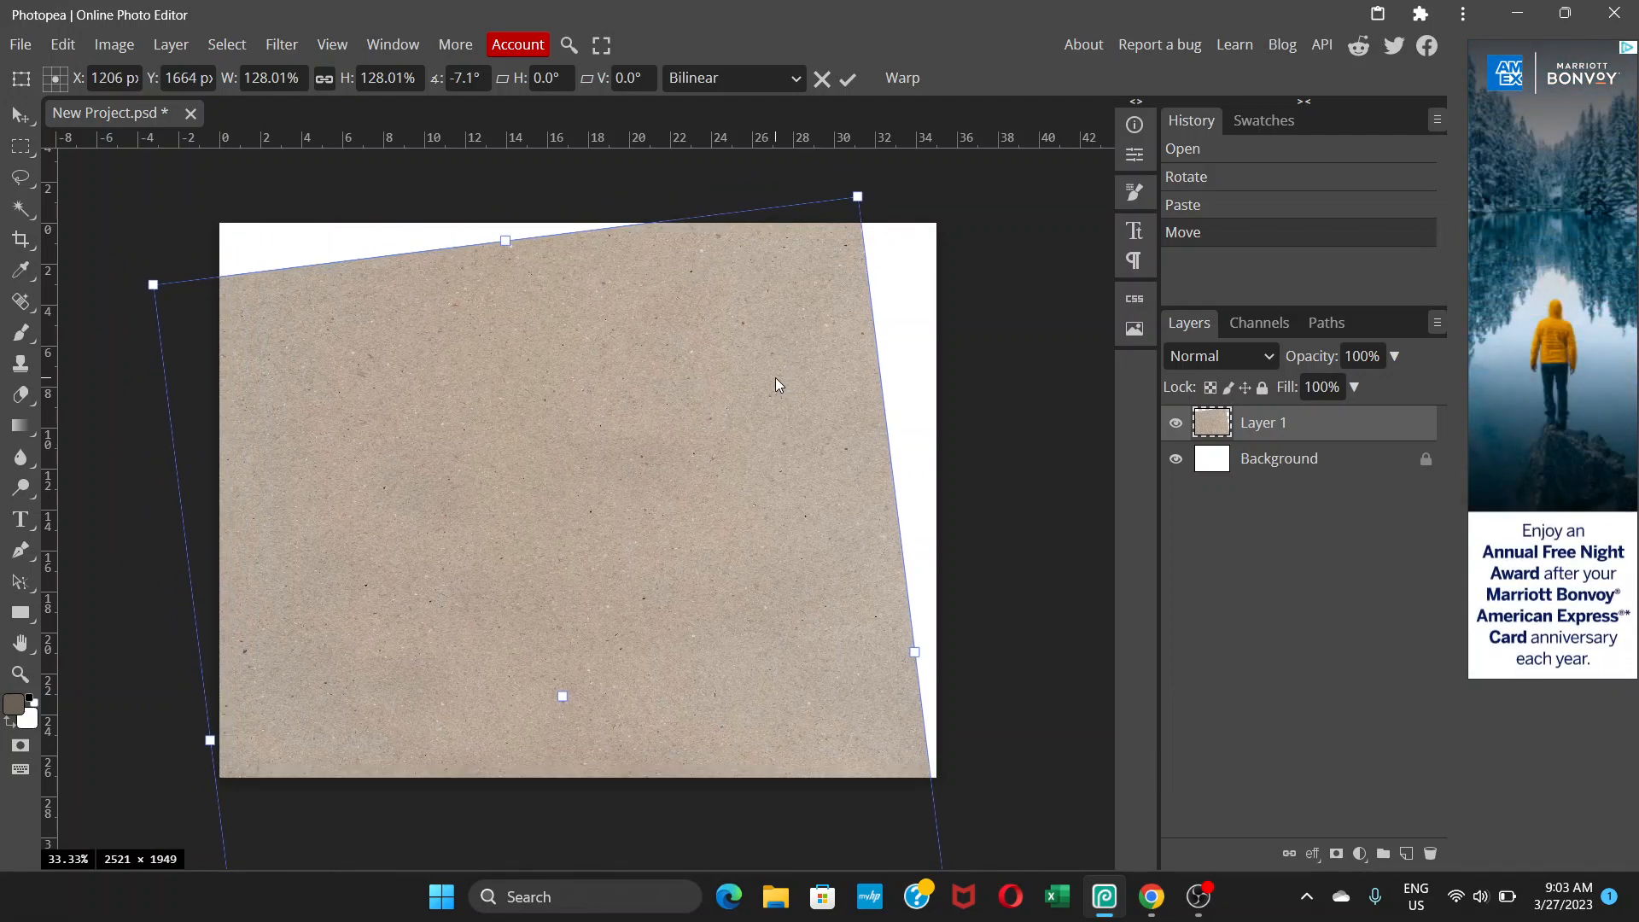
{"action": "key", "text": "Return"}
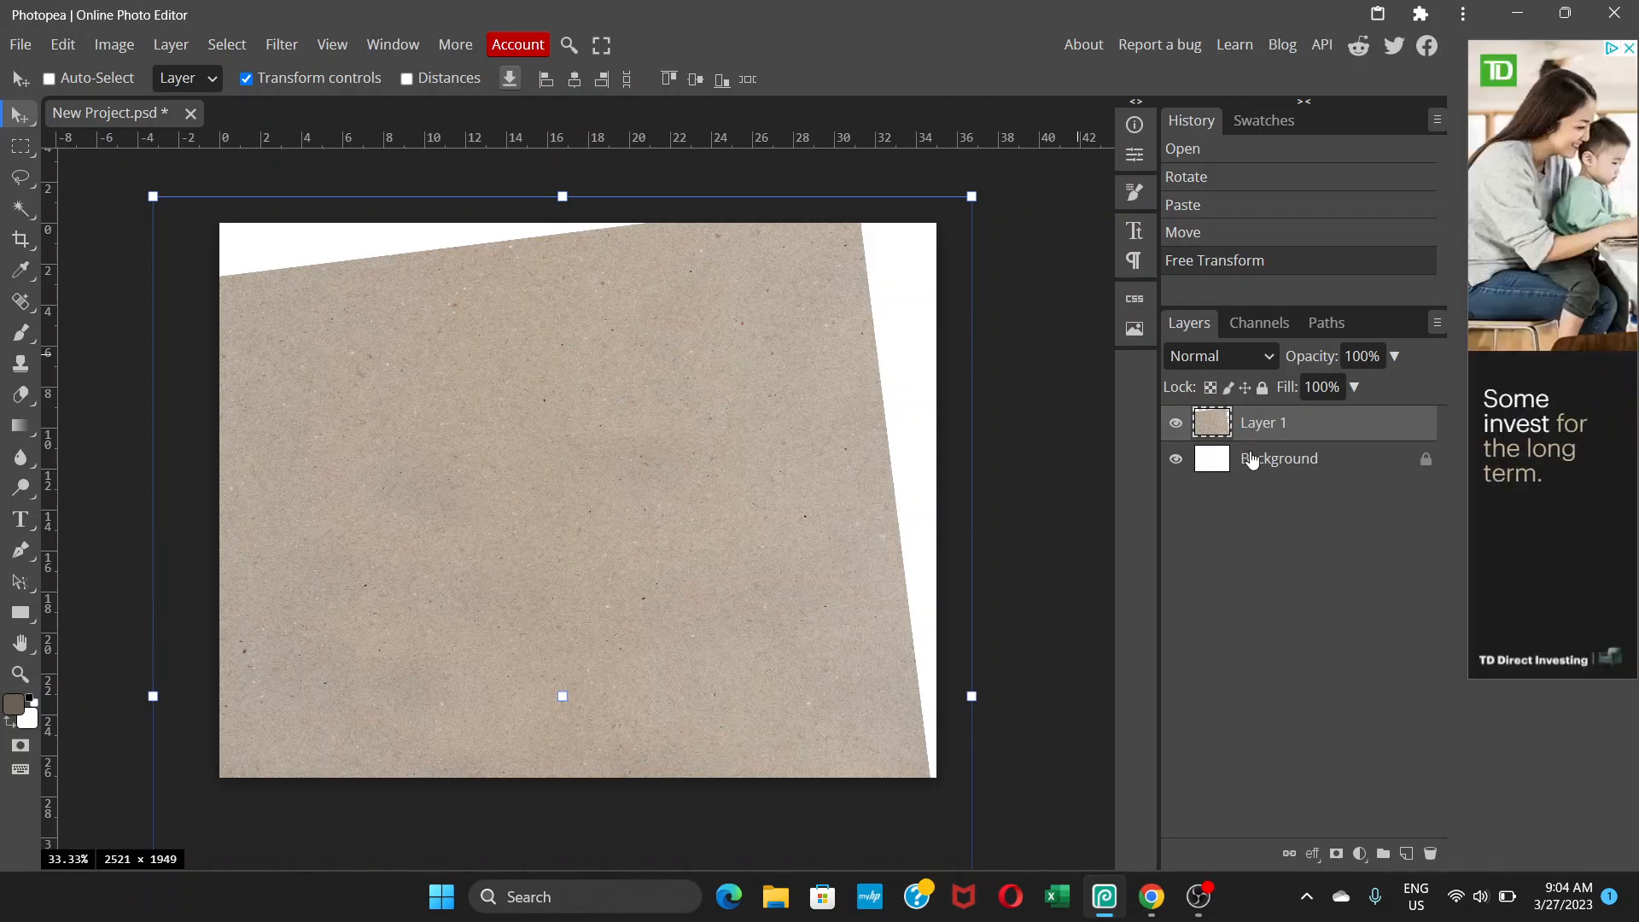
Add an empty layer directly above the Background and choose the black-to-white preset for the Gradient tool.
{"action": "left_click", "coordinate": [1303, 466]}
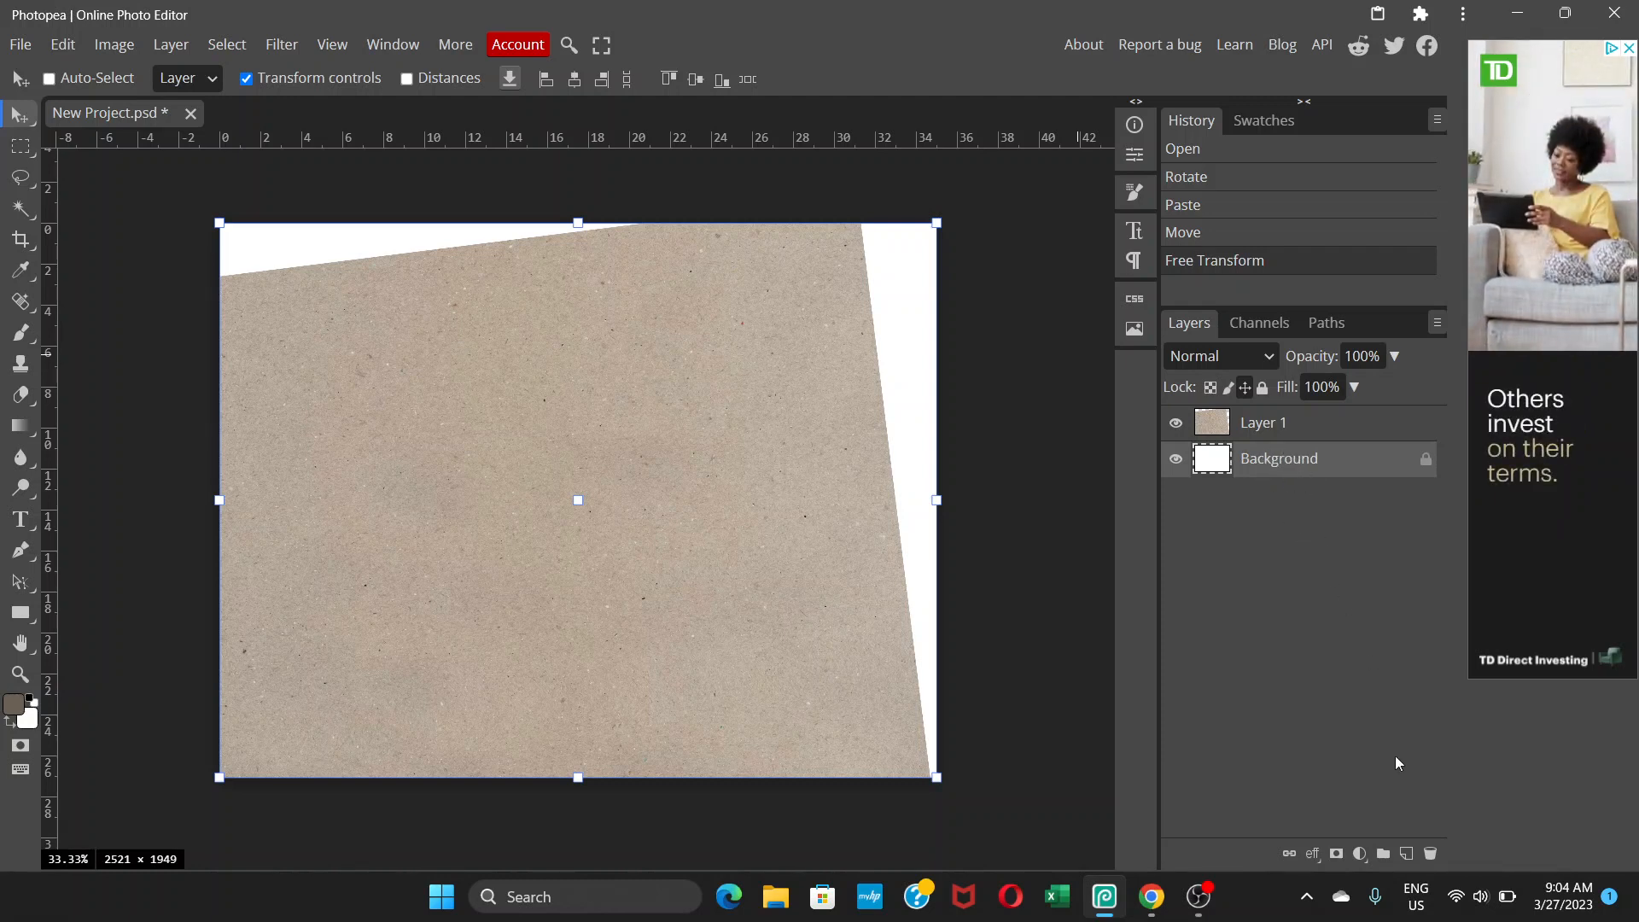
{"action": "left_click", "coordinate": [1405, 853]}
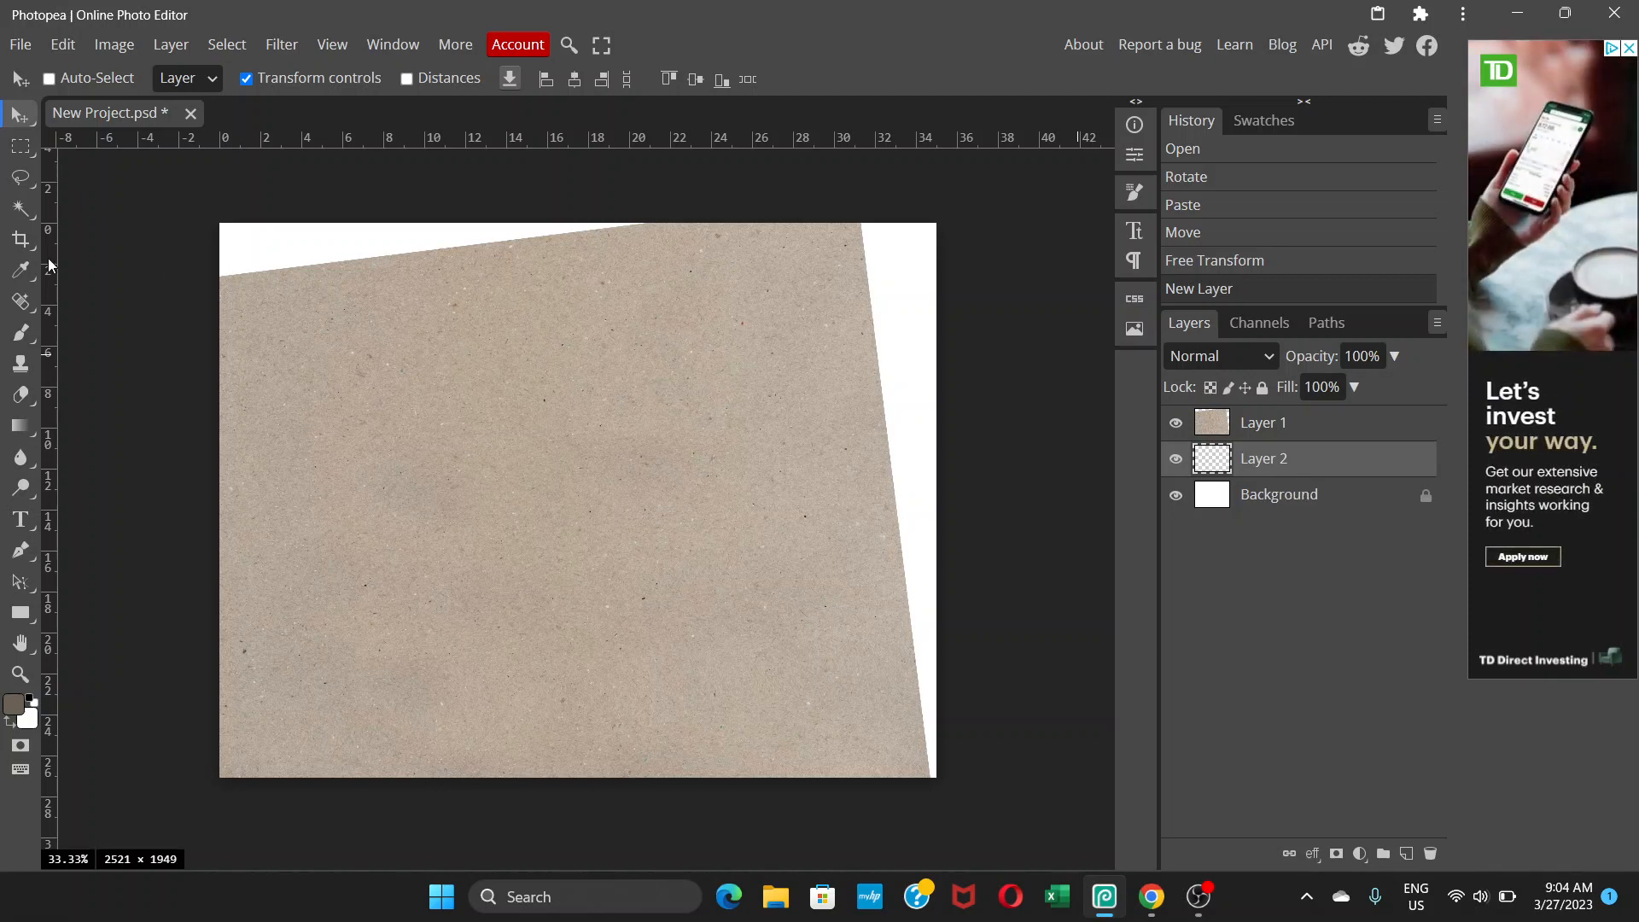
{"action": "left_click", "coordinate": [17, 427]}
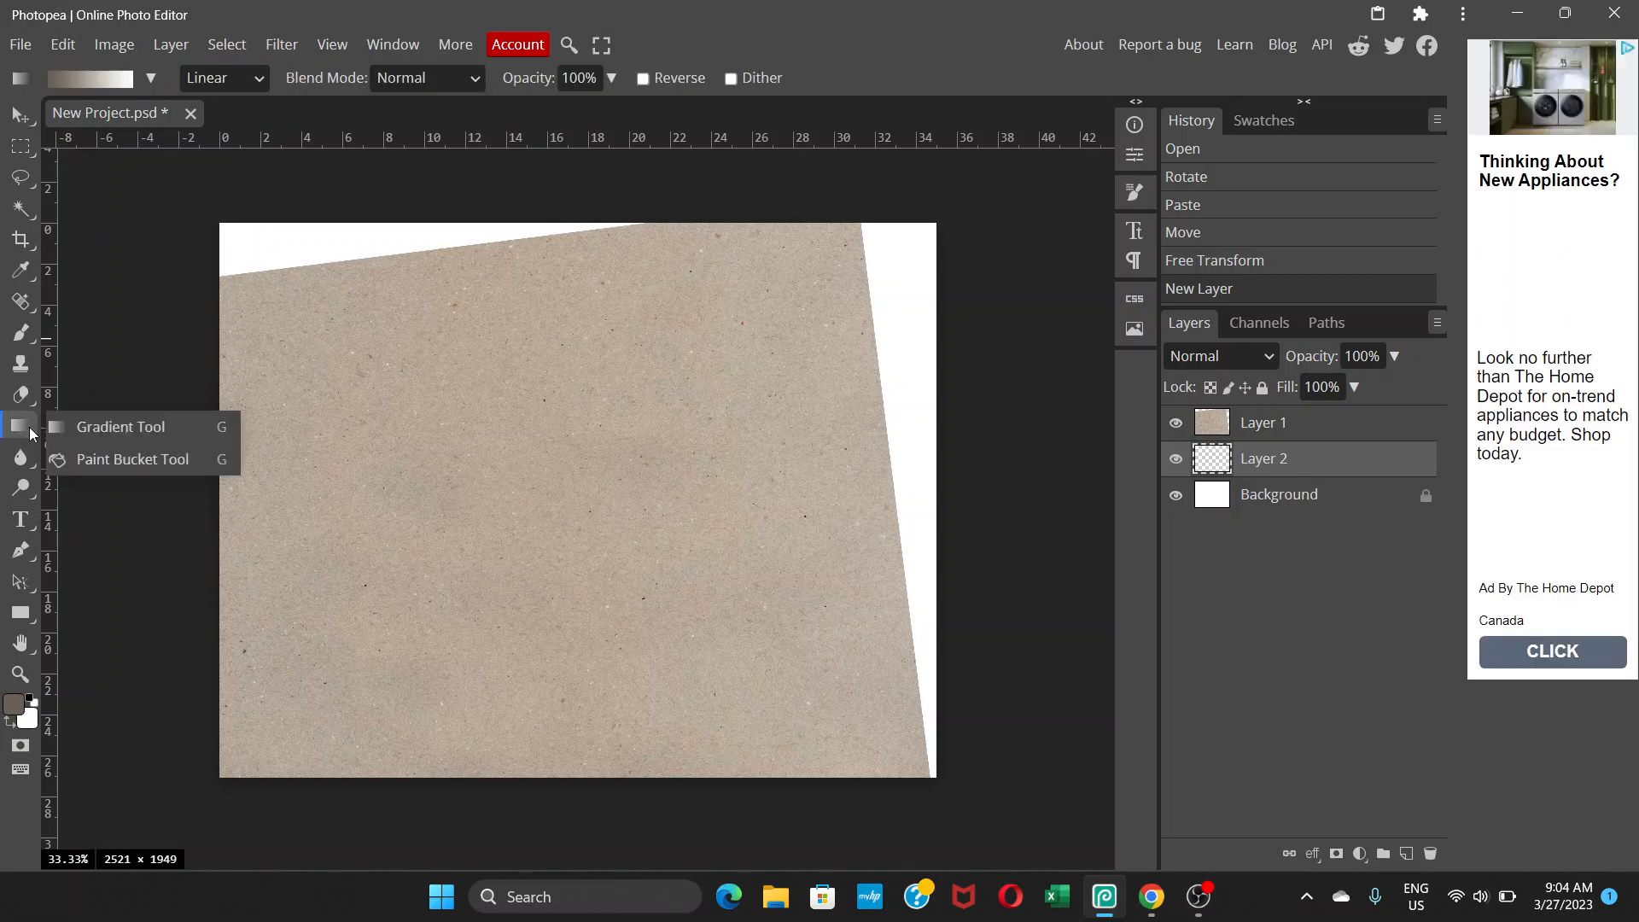
{"action": "left_click", "coordinate": [154, 79]}
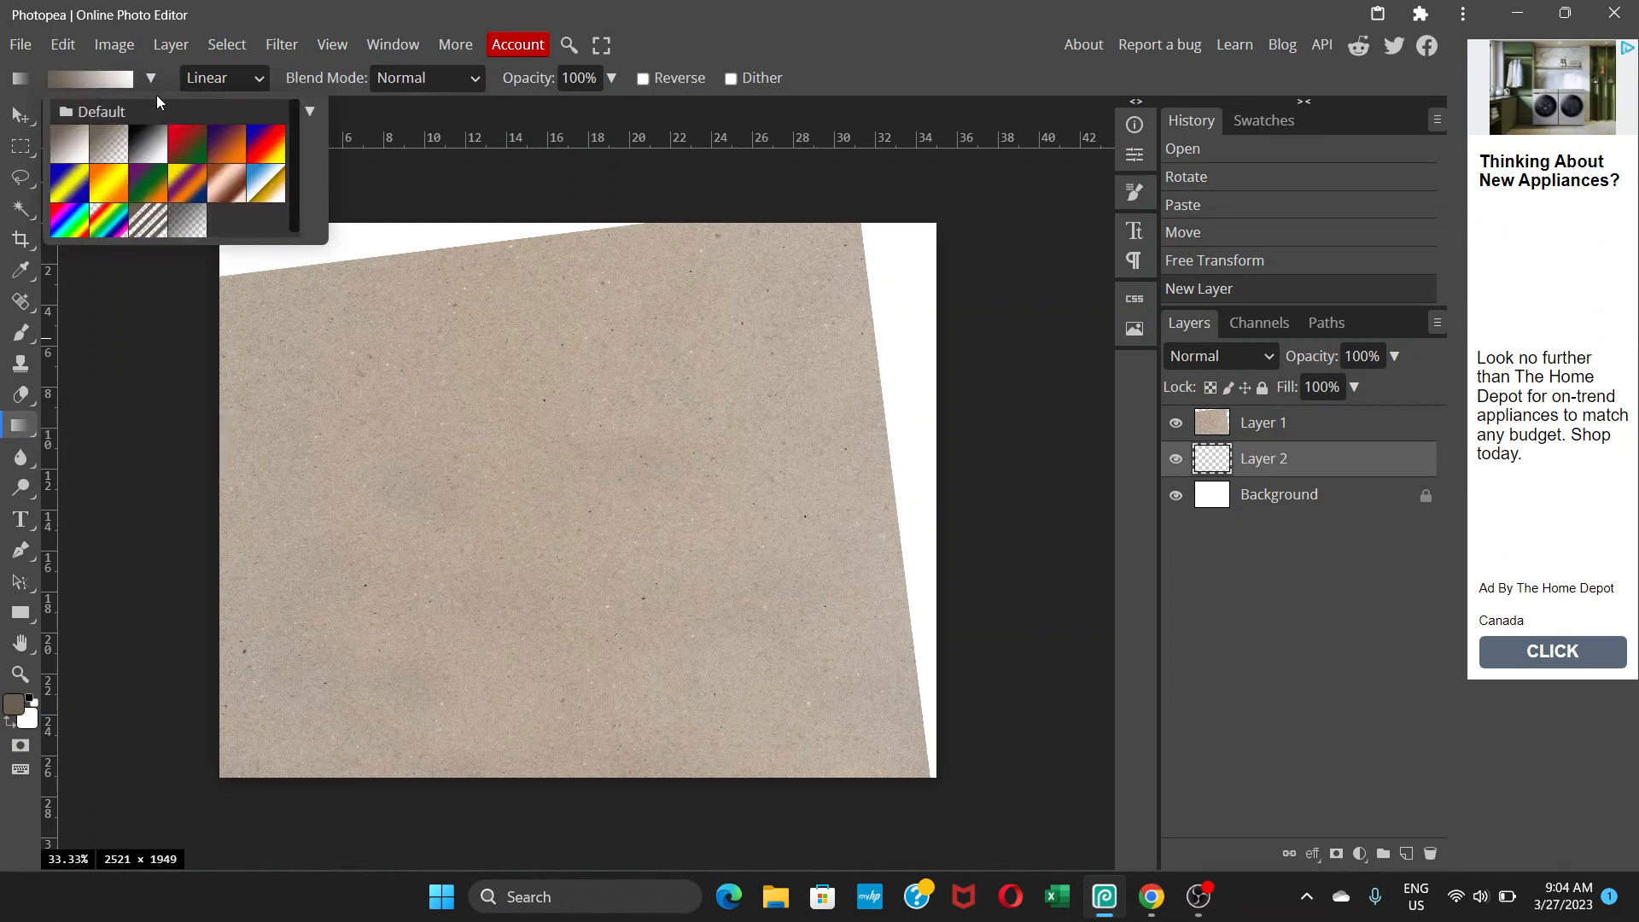
{"action": "left_click", "coordinate": [152, 149]}
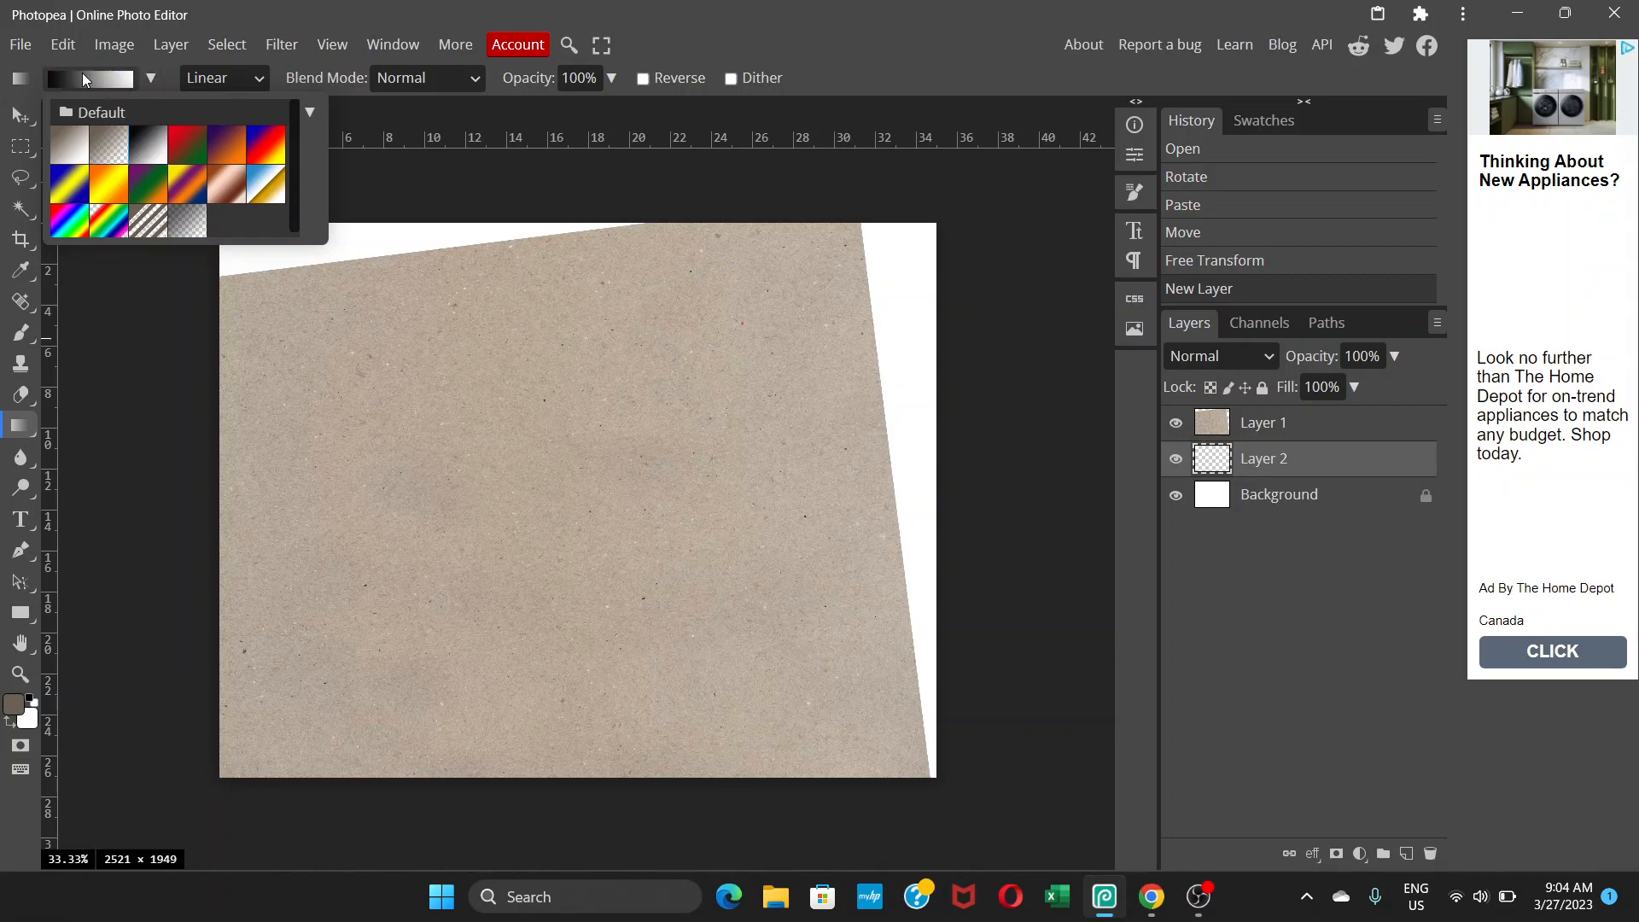
Set the gradient's starting colour stop at 0% to brown #765d36.
{"action": "left_click", "coordinate": [82, 73]}
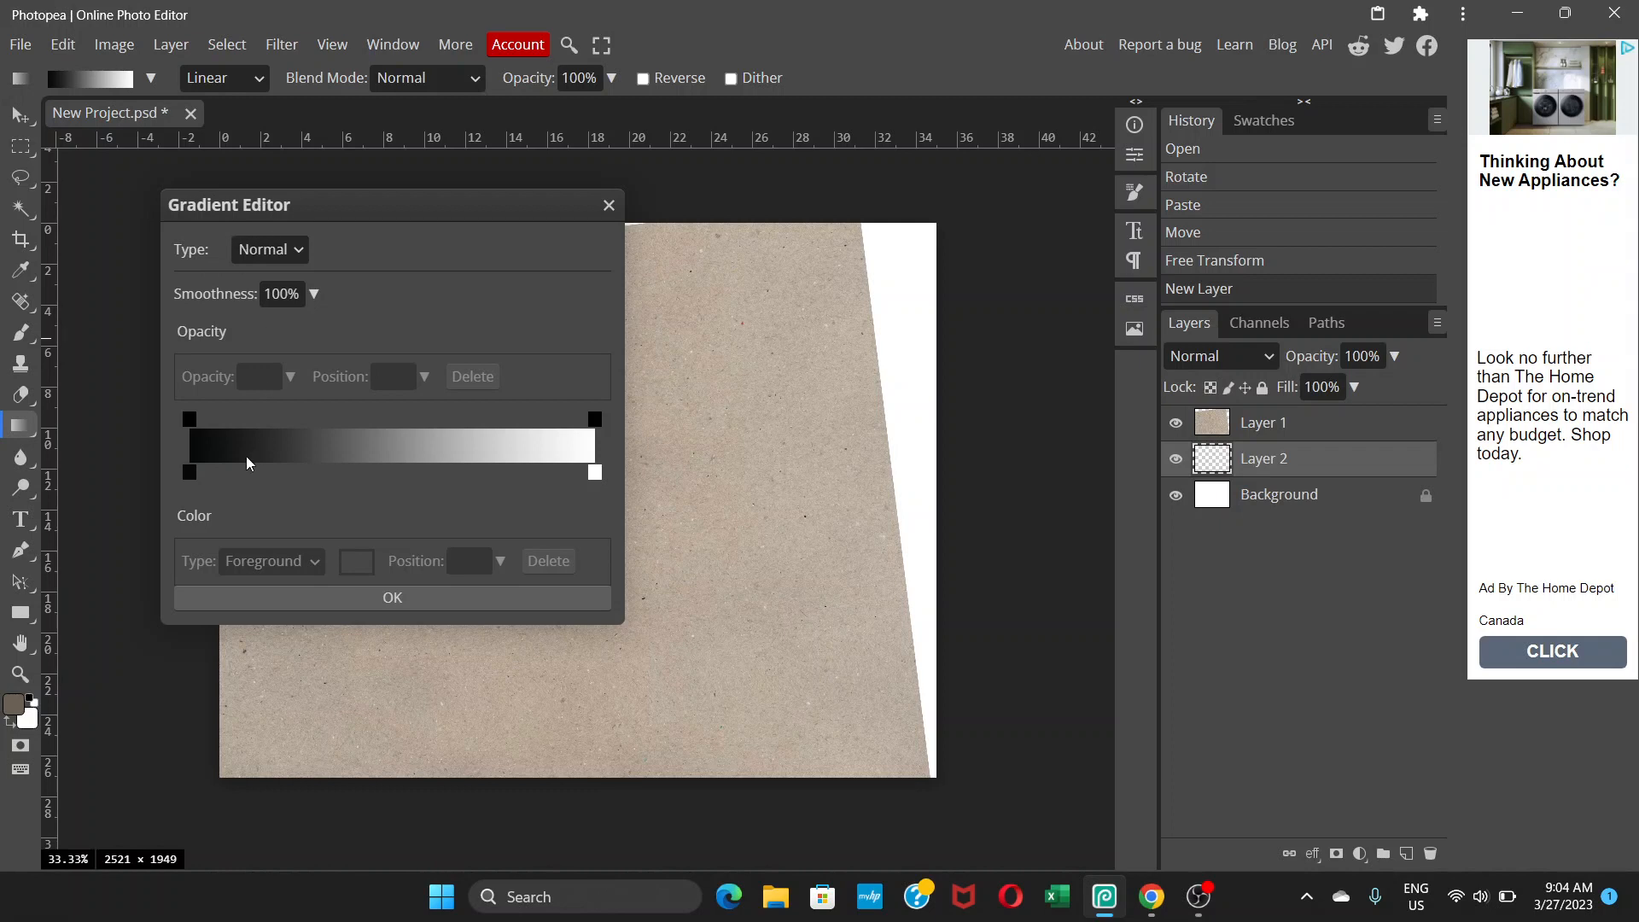
{"action": "left_click", "coordinate": [190, 473]}
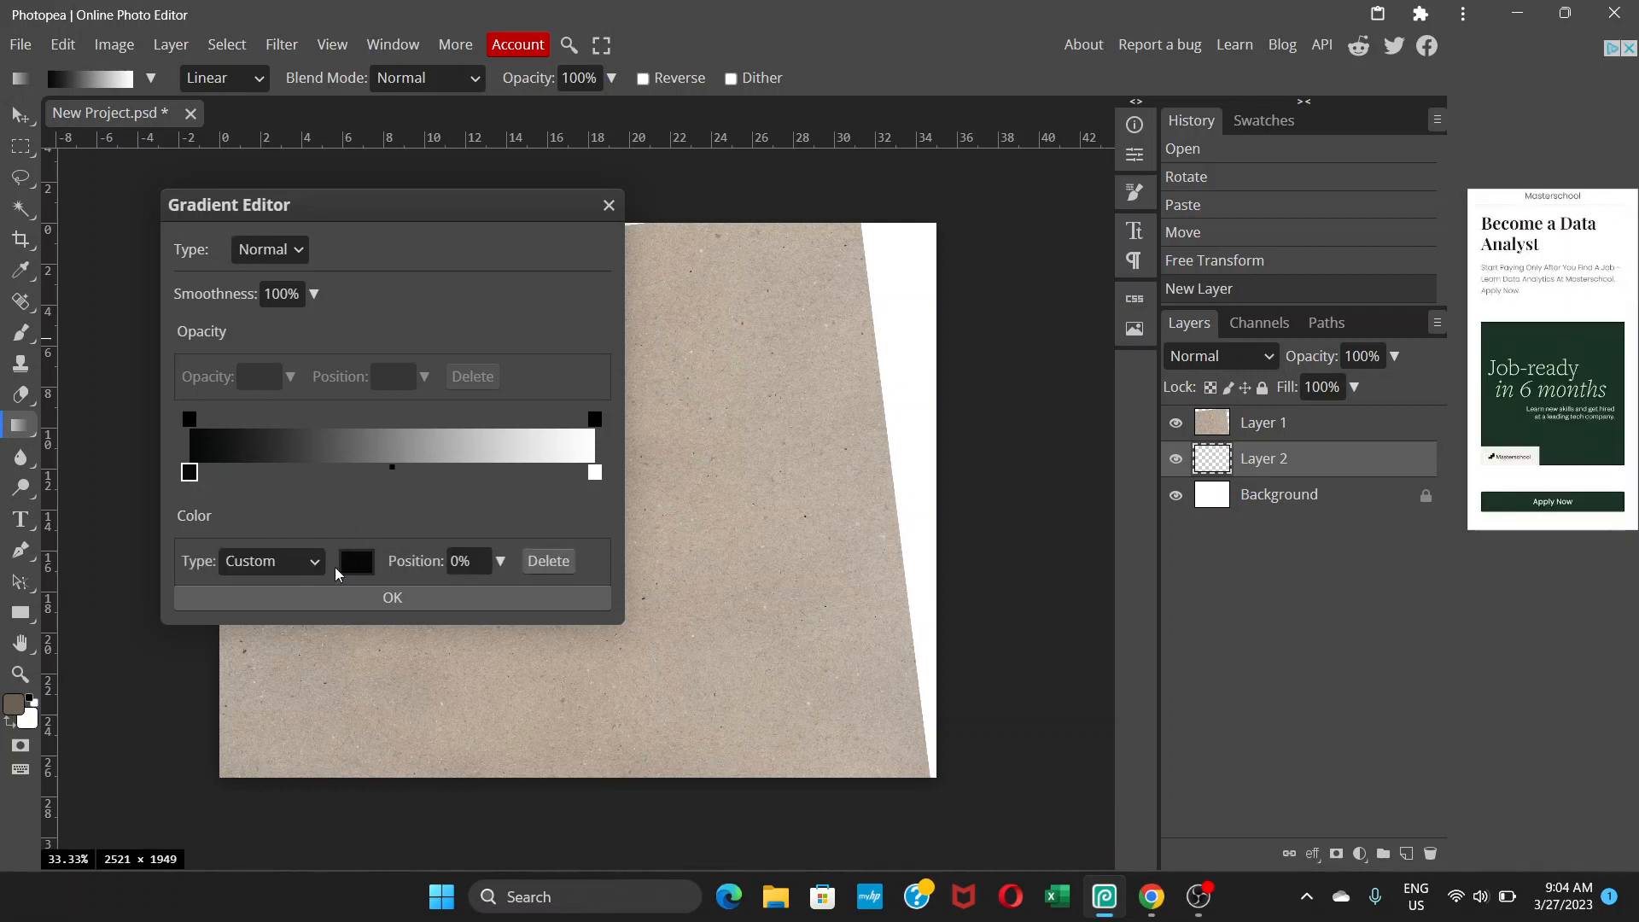
{"action": "left_click", "coordinate": [367, 567]}
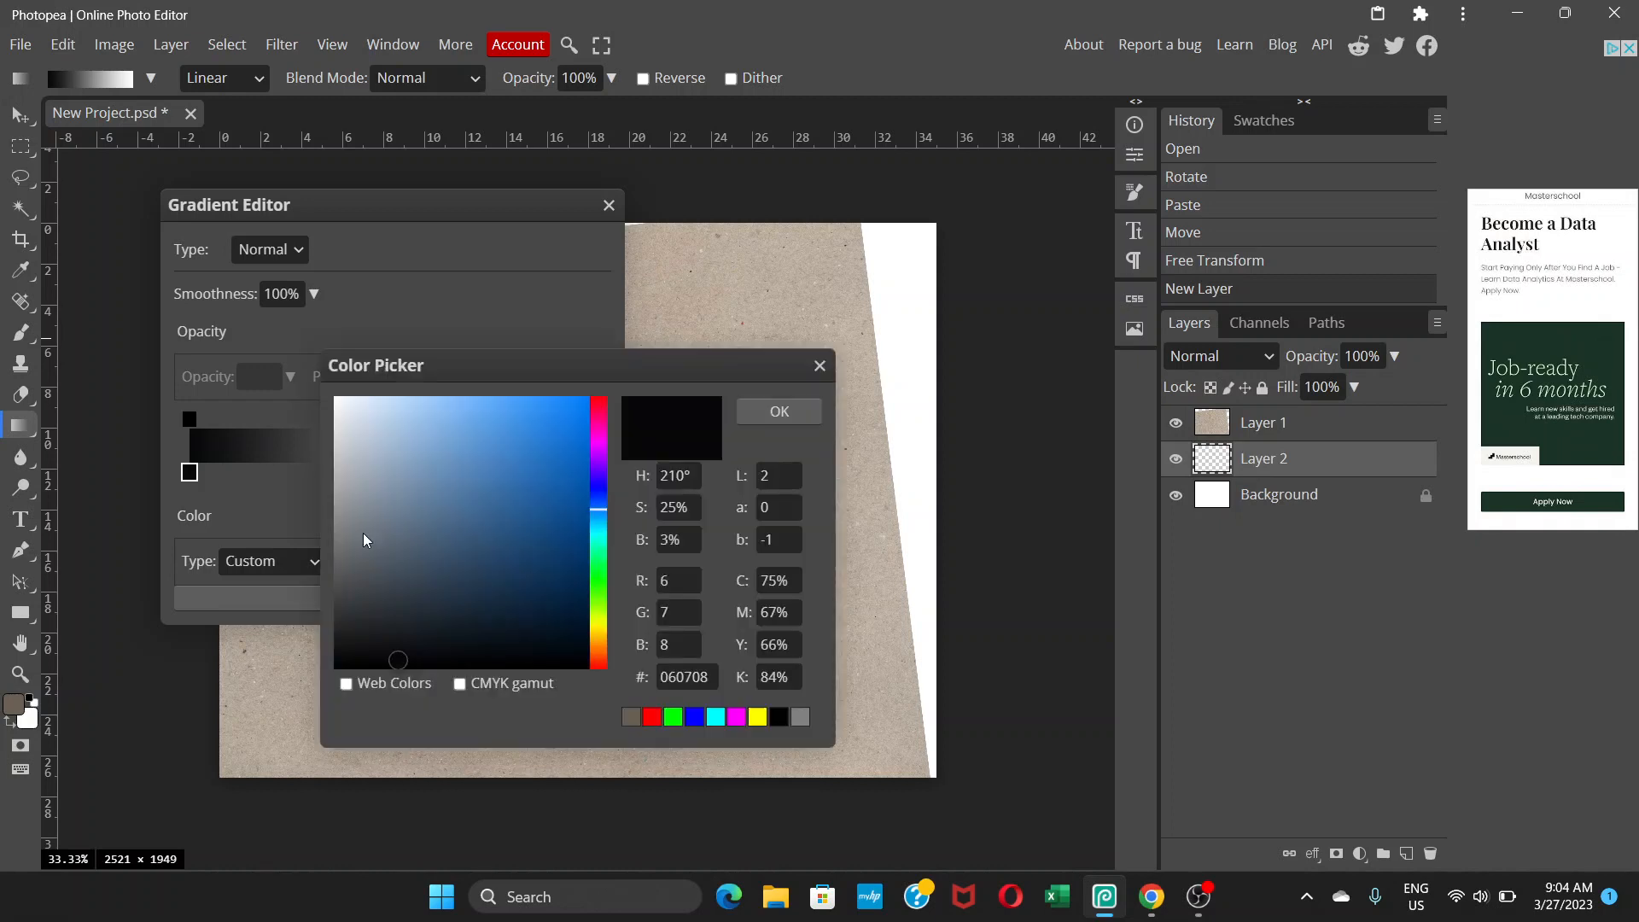
{"action": "left_click", "coordinate": [598, 640]}
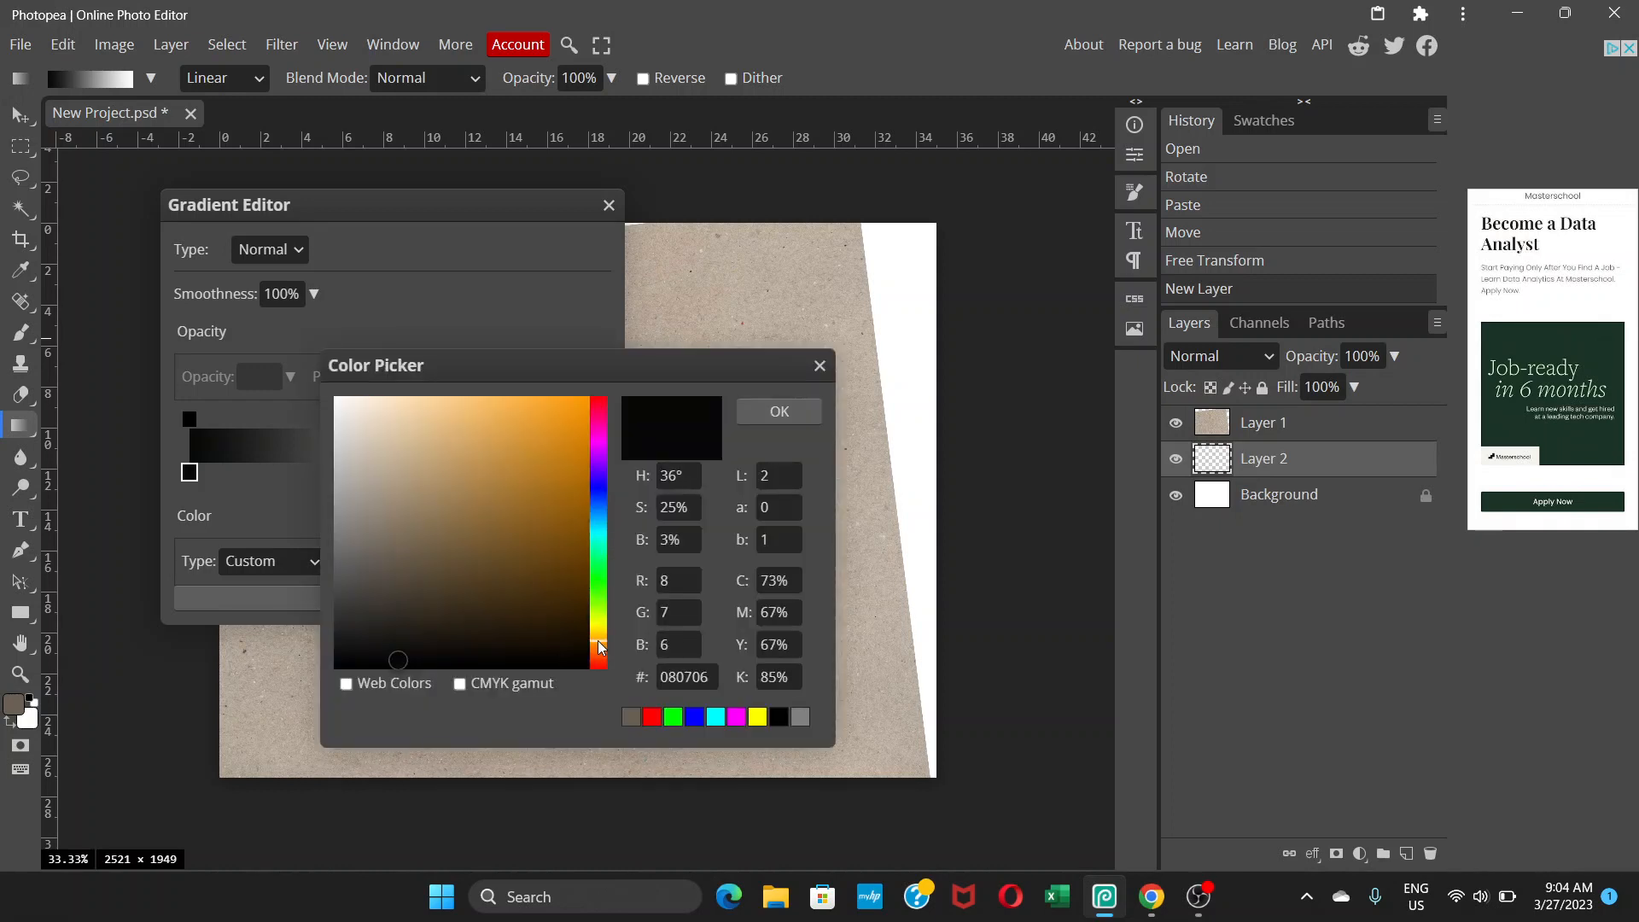
{"action": "left_click", "coordinate": [476, 536]}
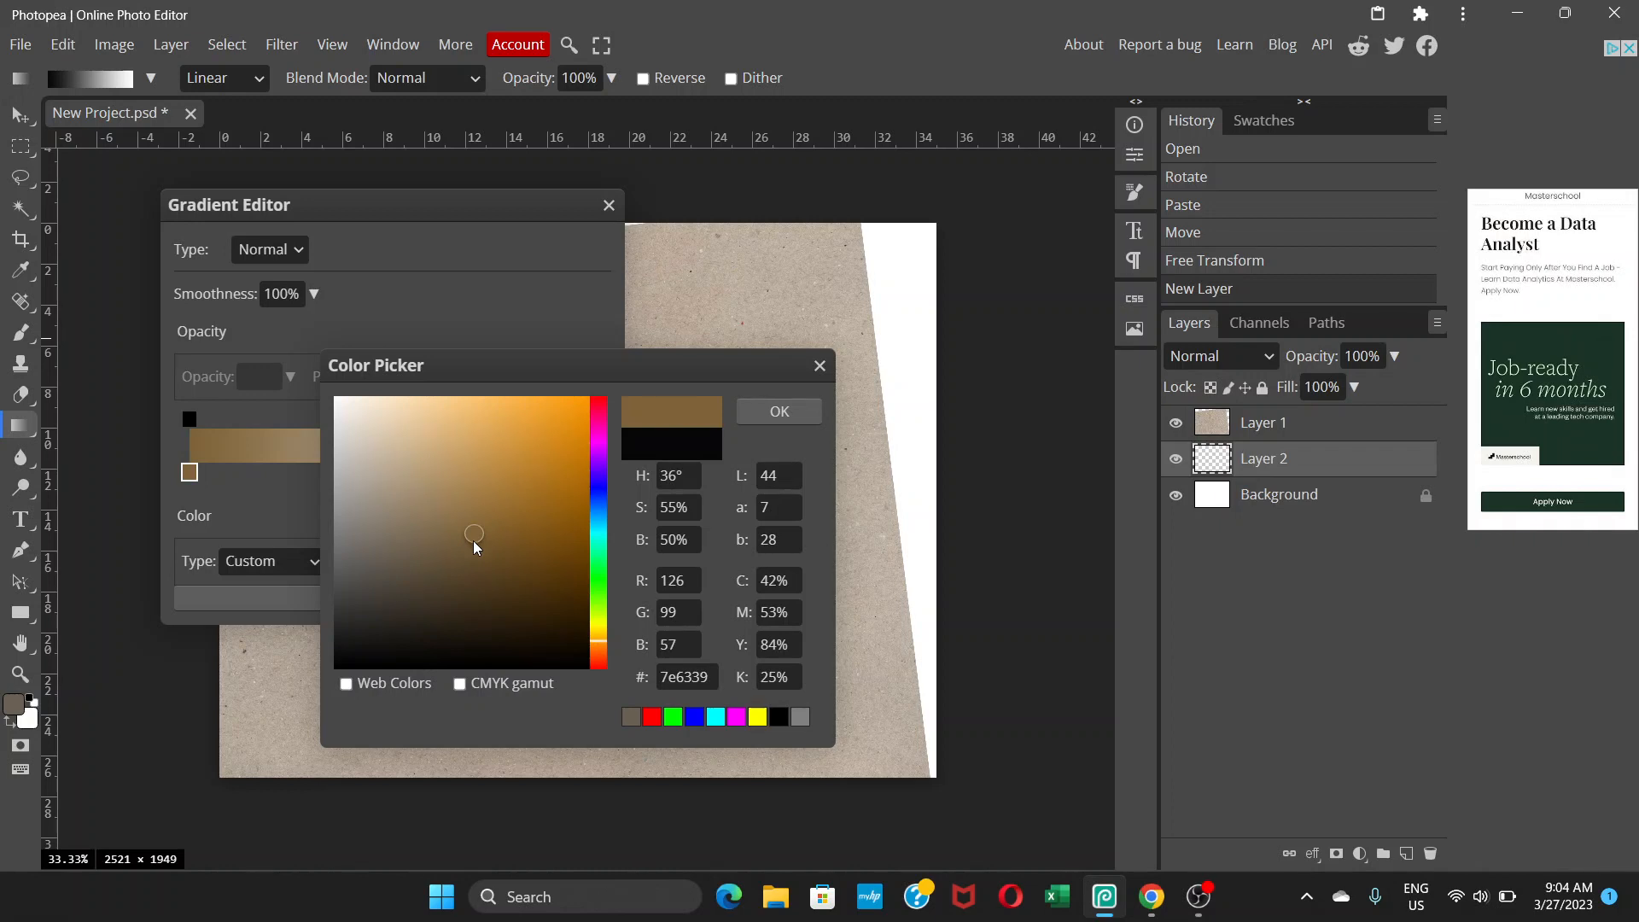
{"action": "left_click", "coordinate": [473, 544]}
{"action": "left_click", "coordinate": [760, 414]}
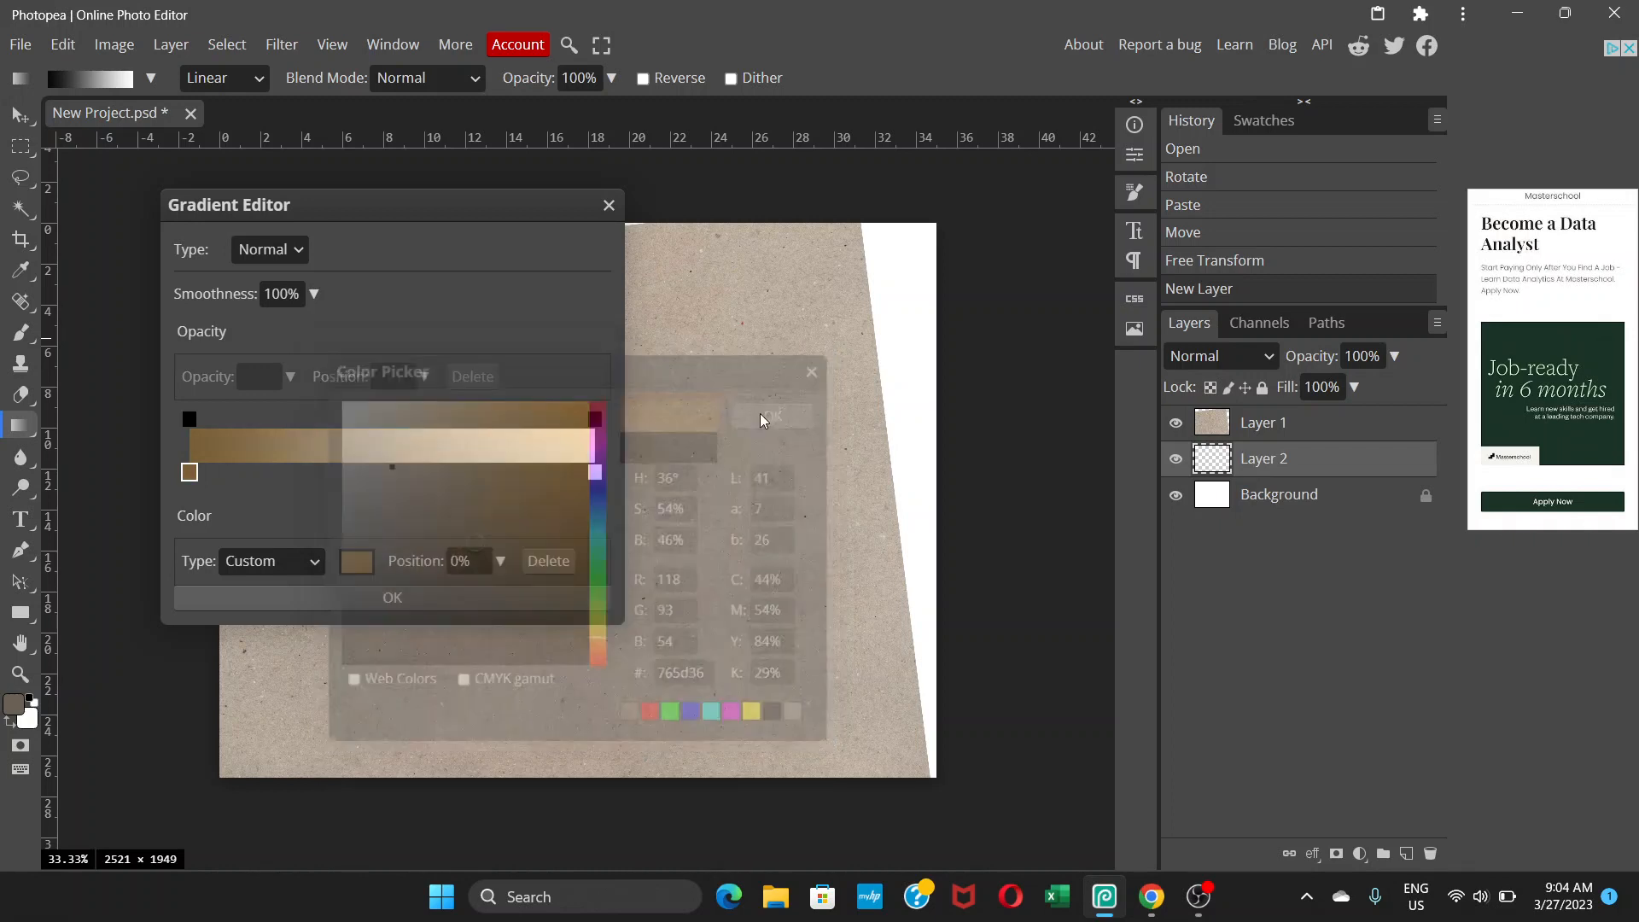
Set the gradient's end colour stop at 100% to light orange #e7ac51 and apply the edited gradient.
{"action": "left_click", "coordinate": [596, 473]}
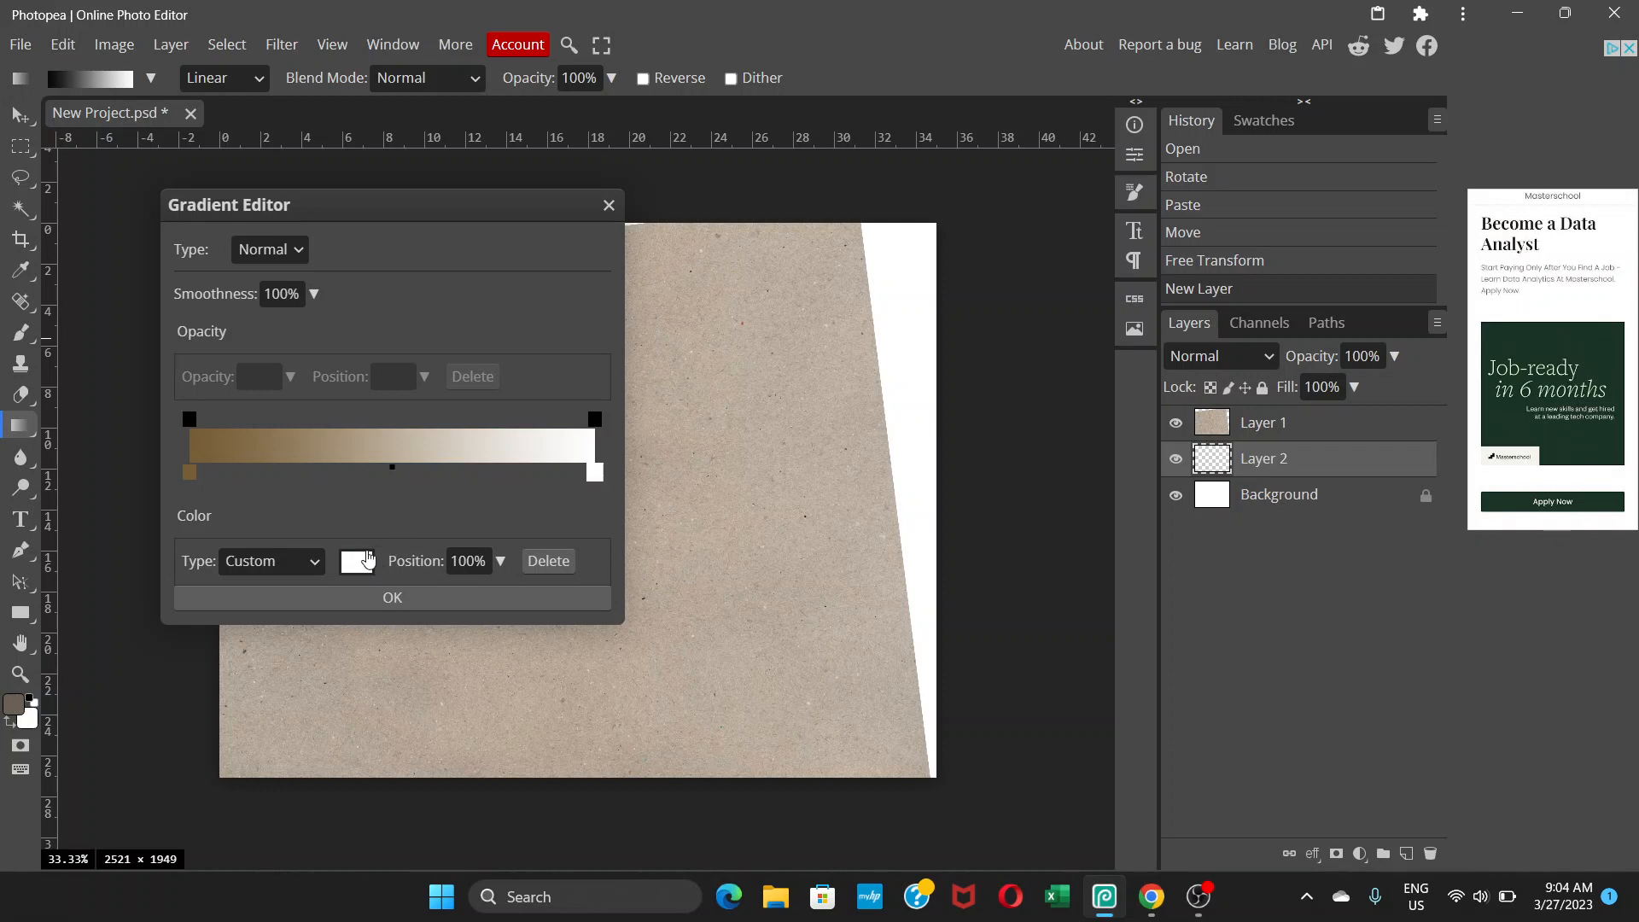
{"action": "left_click", "coordinate": [358, 564]}
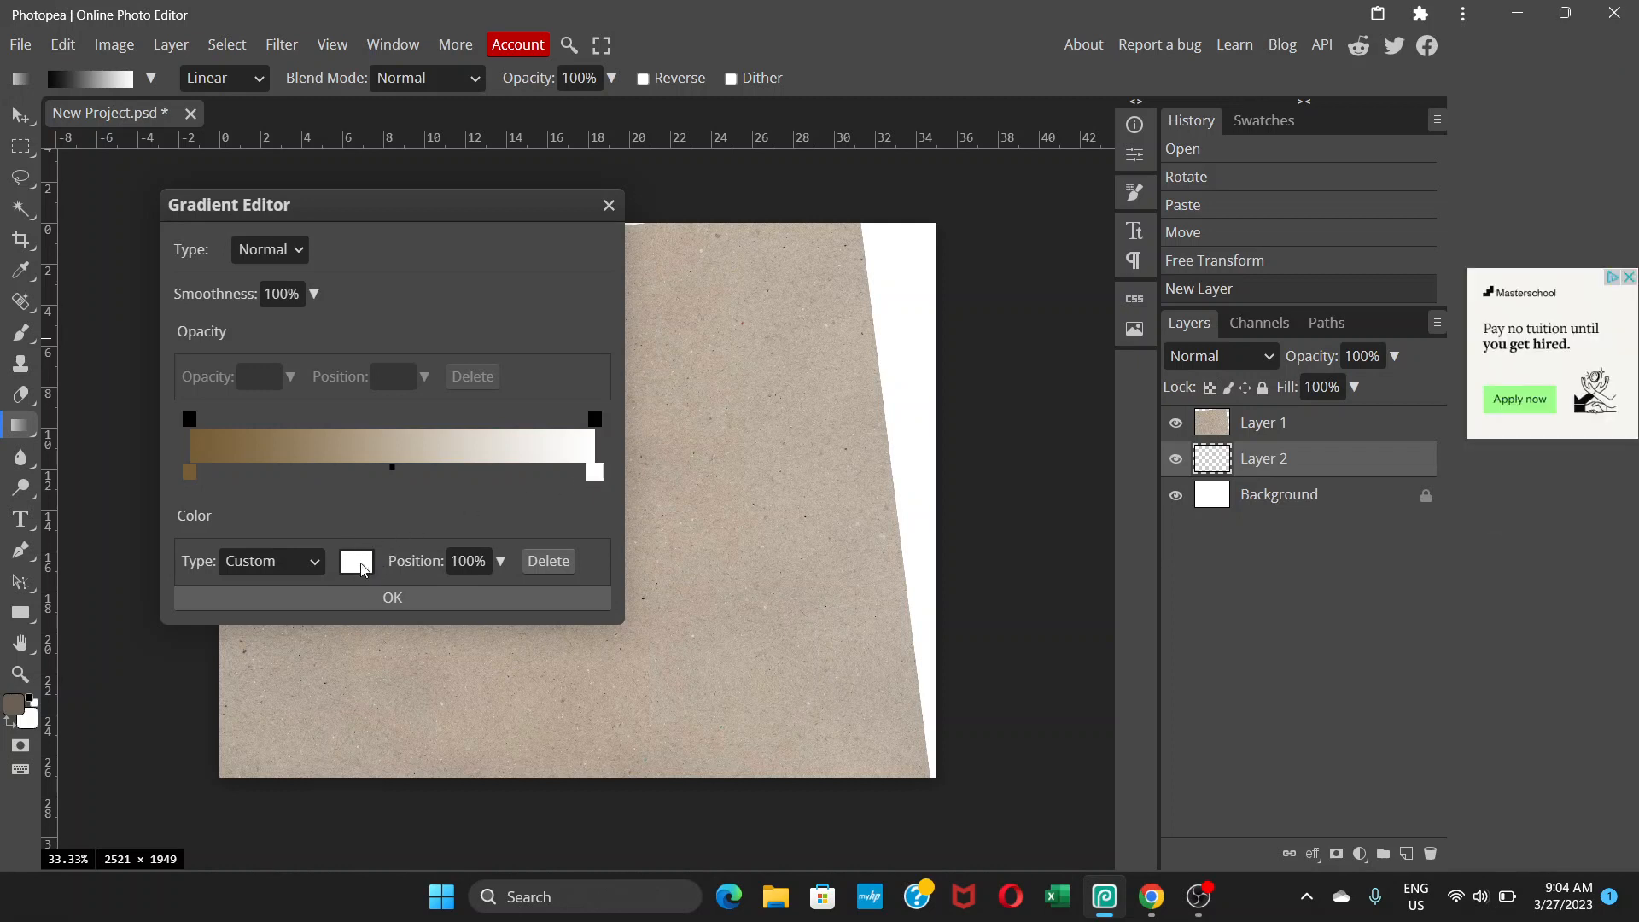
{"action": "left_click", "coordinate": [500, 422]}
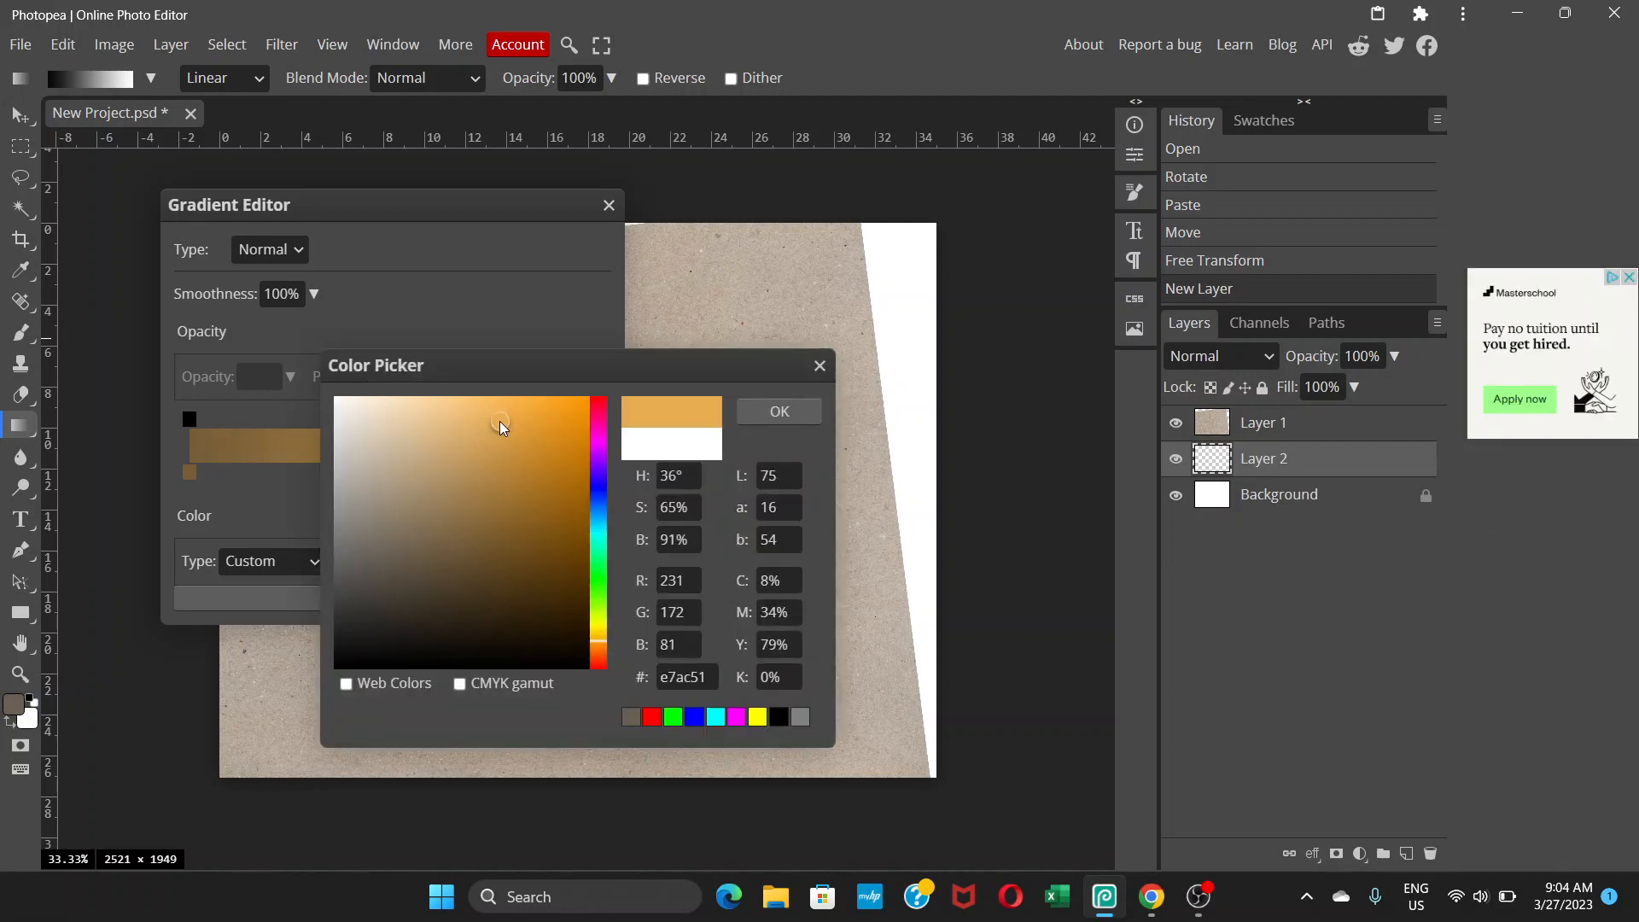
{"action": "left_click", "coordinate": [779, 411]}
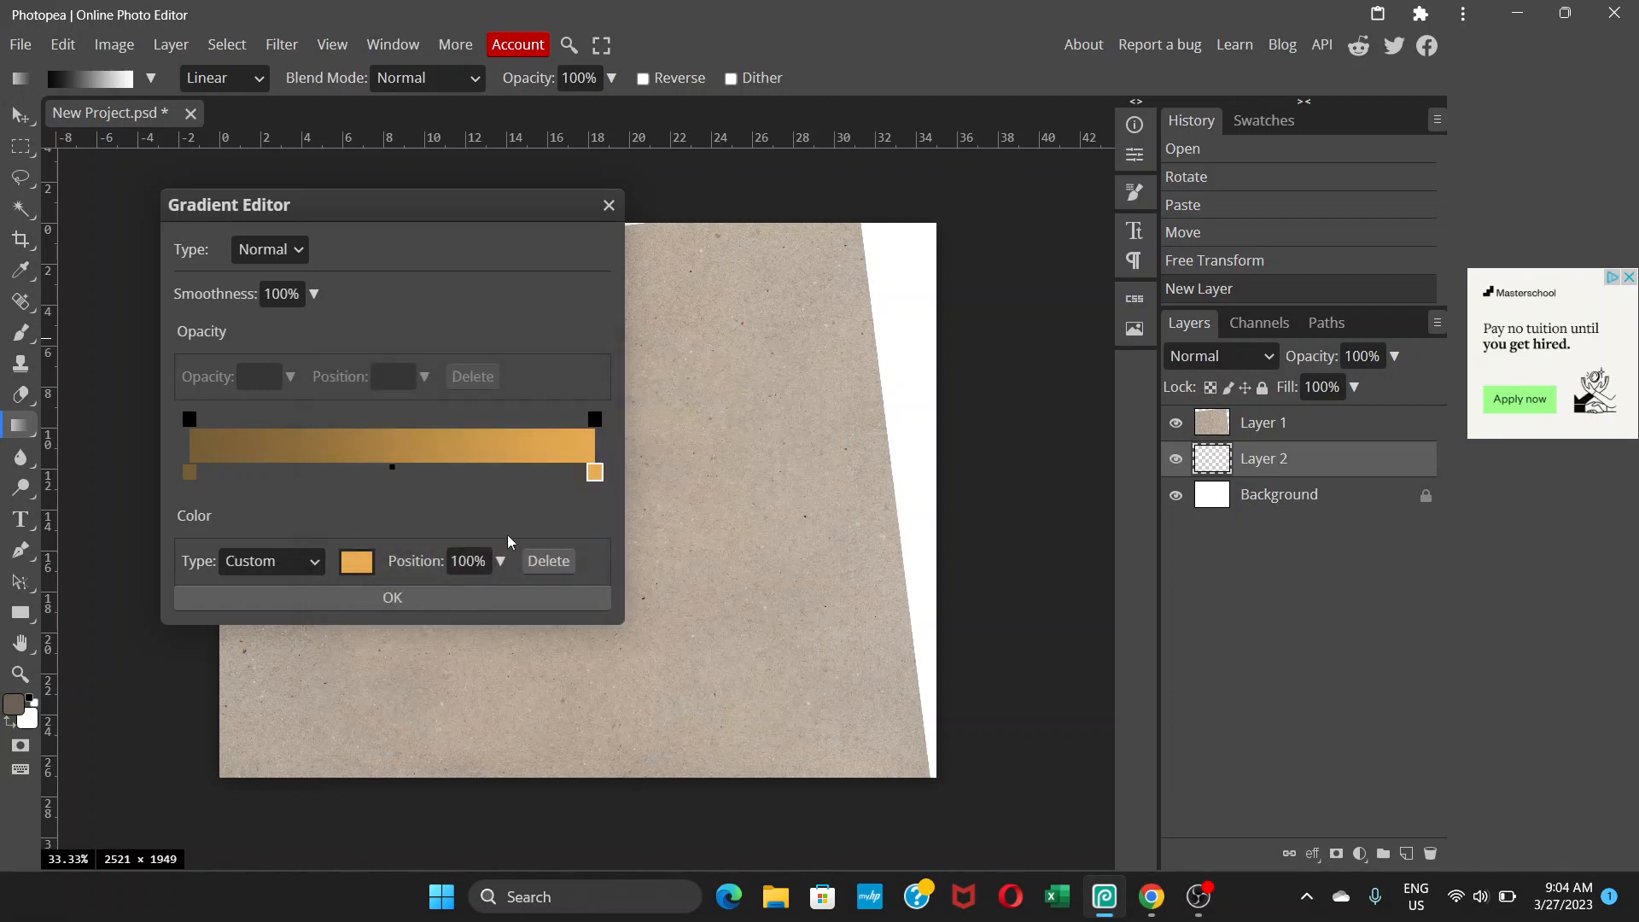
{"action": "left_click", "coordinate": [403, 600]}
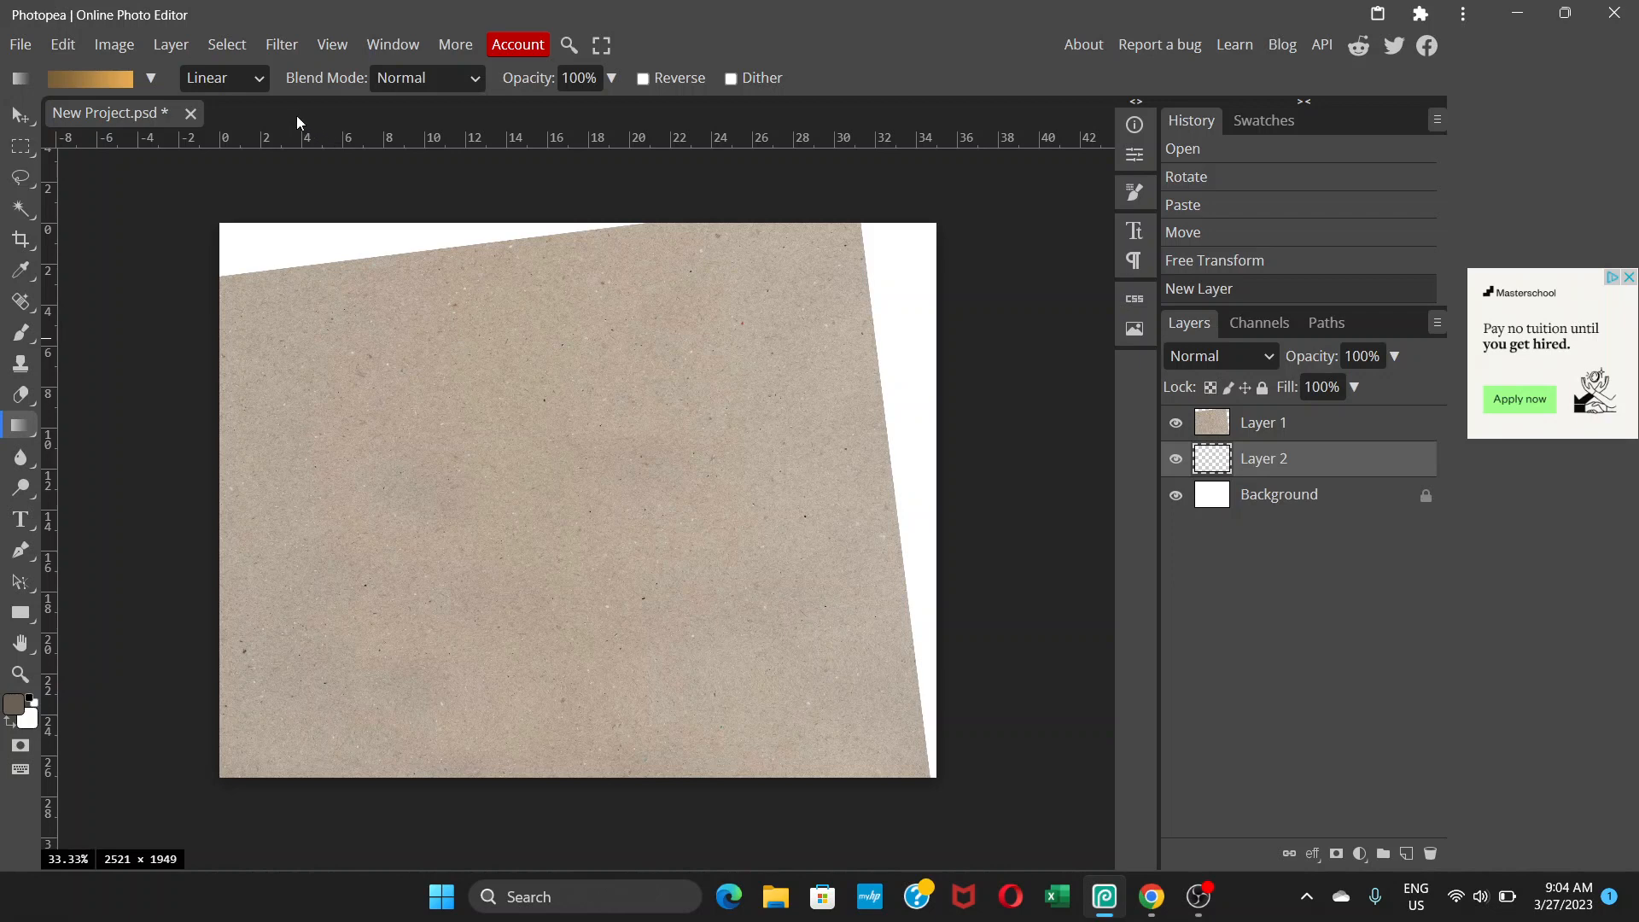
Switch the Gradient tool to a reversed Radial style and hide the paper texture layer.
{"action": "left_click", "coordinate": [261, 79]}
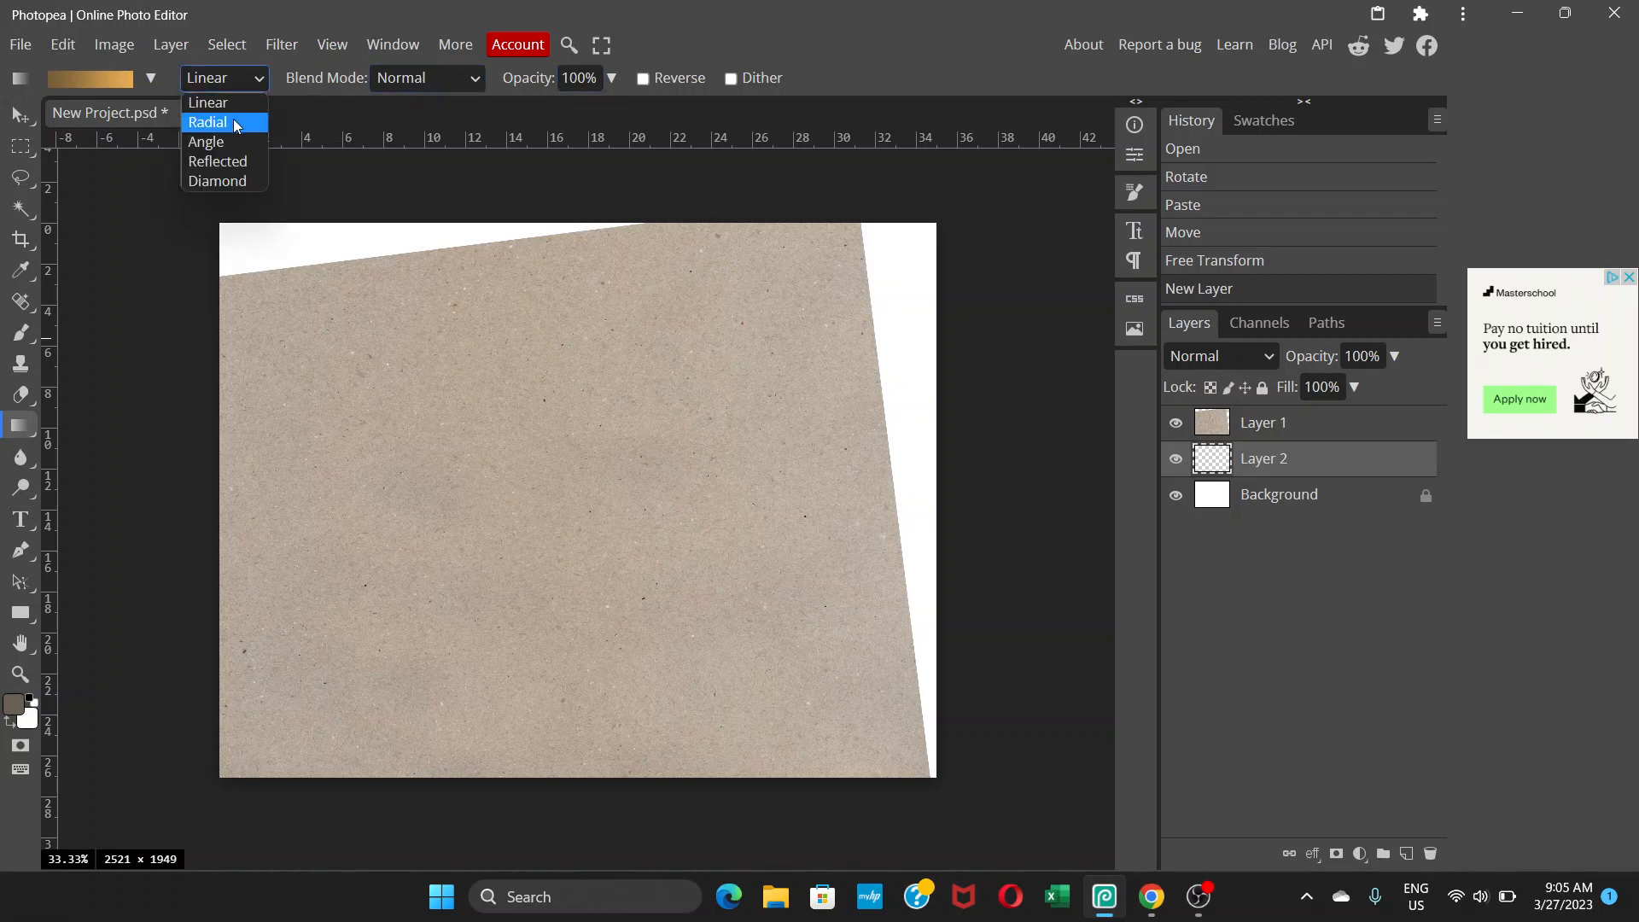
{"action": "left_click", "coordinate": [233, 122]}
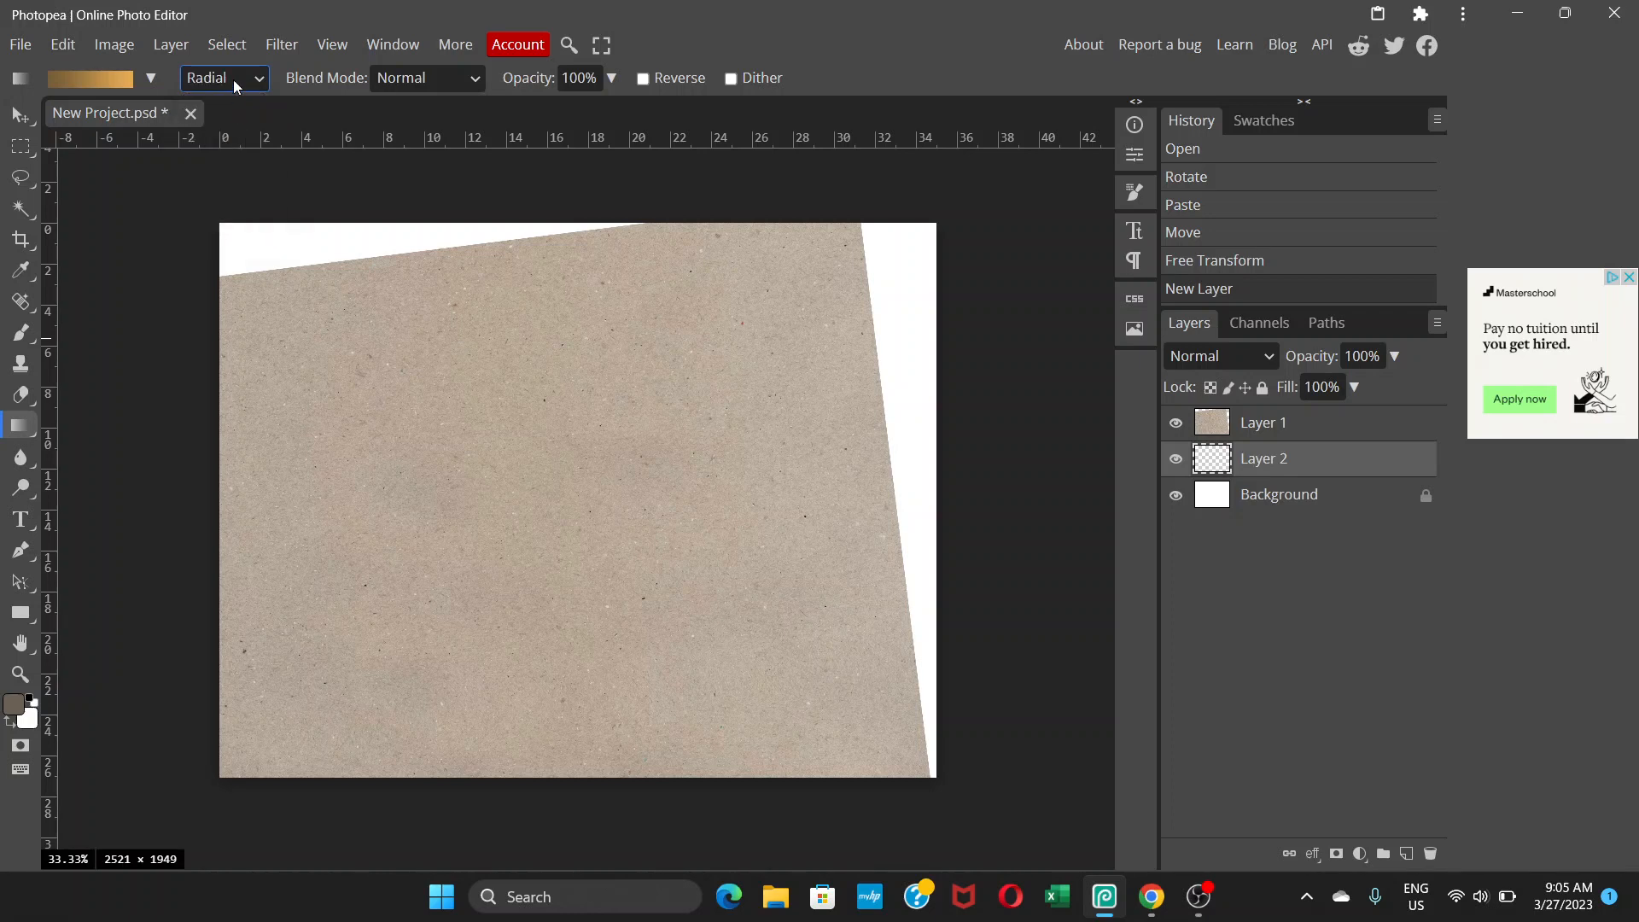
{"action": "left_click", "coordinate": [643, 79]}
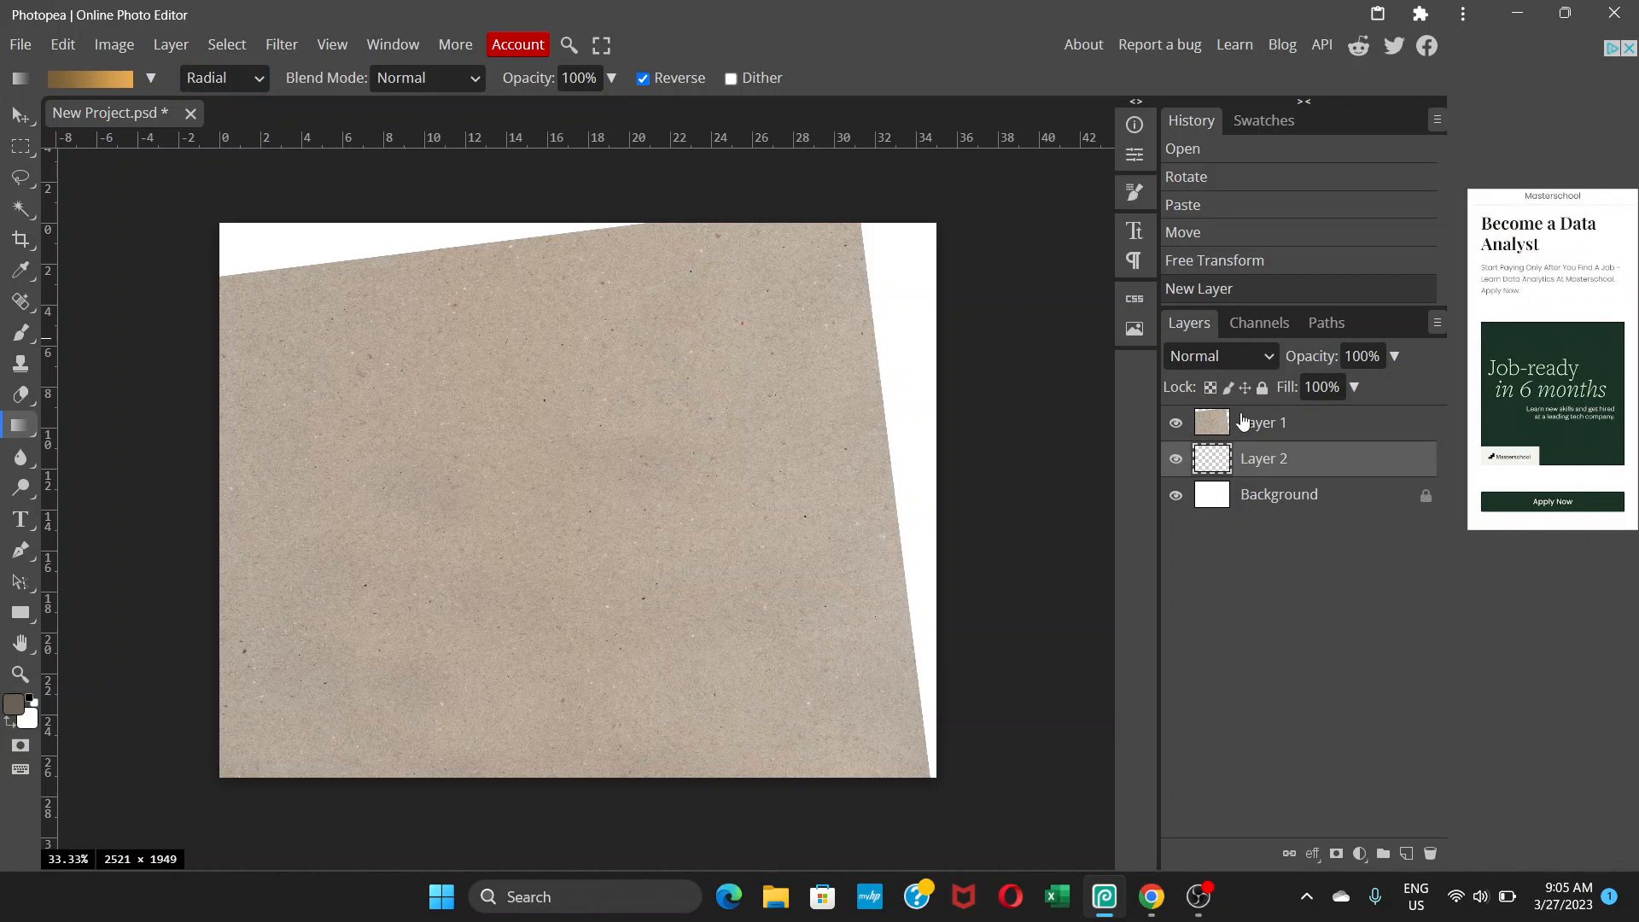
{"action": "left_click", "coordinate": [1177, 424]}
Try the radial gradient on Layer 2 from the canvas centre to just beyond the left edge, and undo it.
{"action": "left_click_drag", "start_coordinate": [554, 474], "coordinate": [205, 294]}
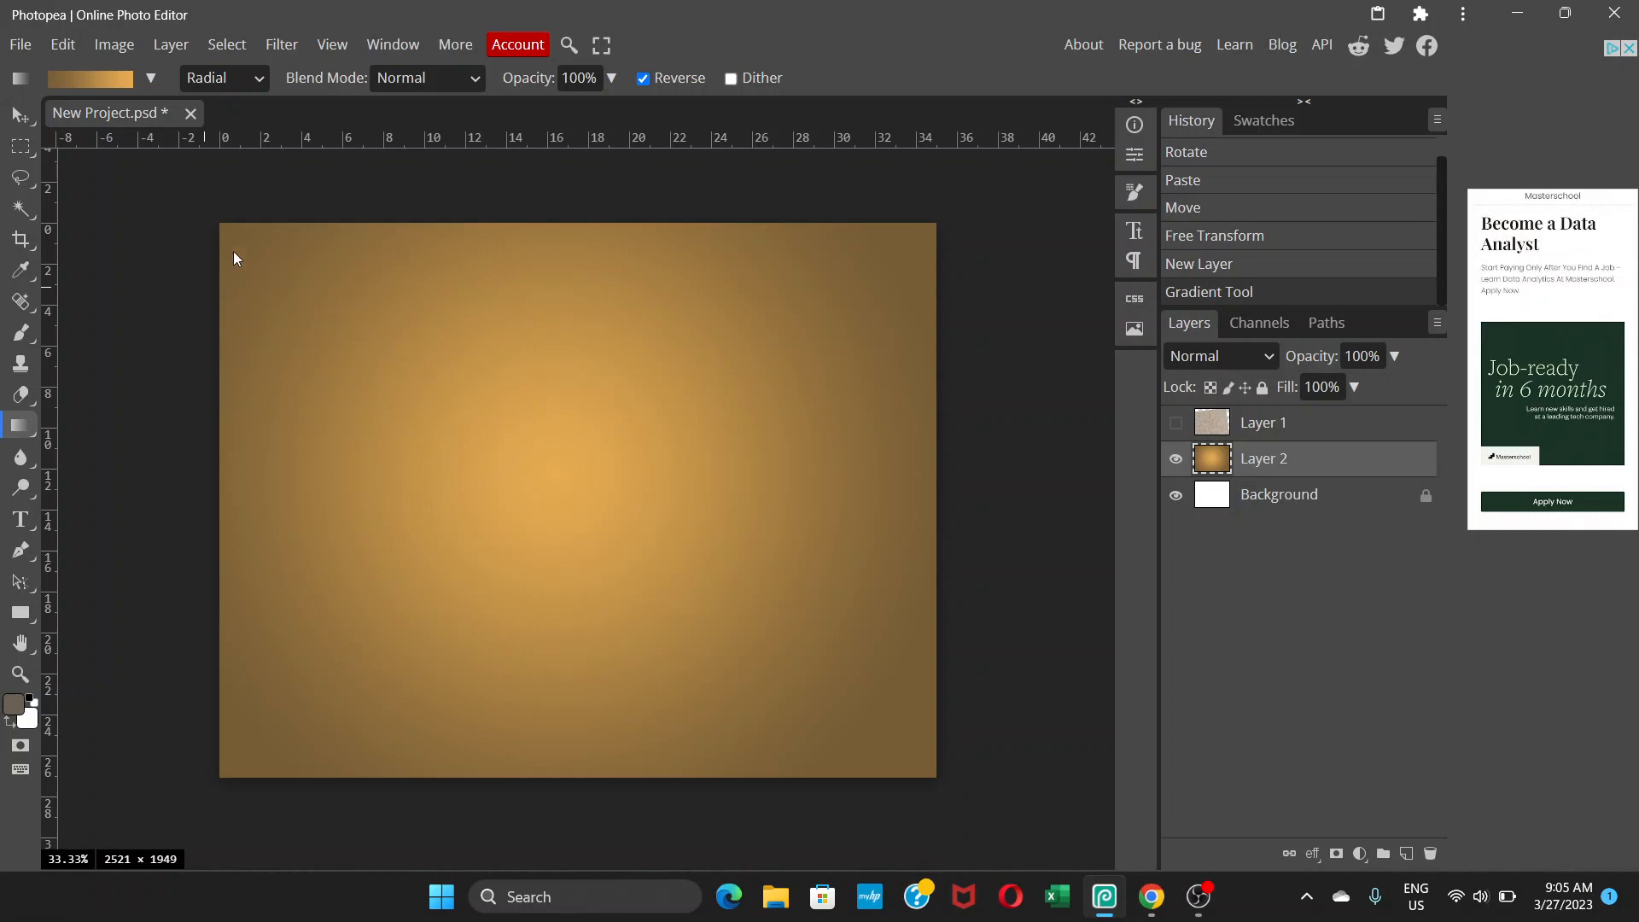
{"action": "key", "text": "ctrl+z"}
Set the gradient's starting colour stop to a darker brown, #5e451c, and apply the edited gradient.
{"action": "left_click", "coordinate": [90, 78]}
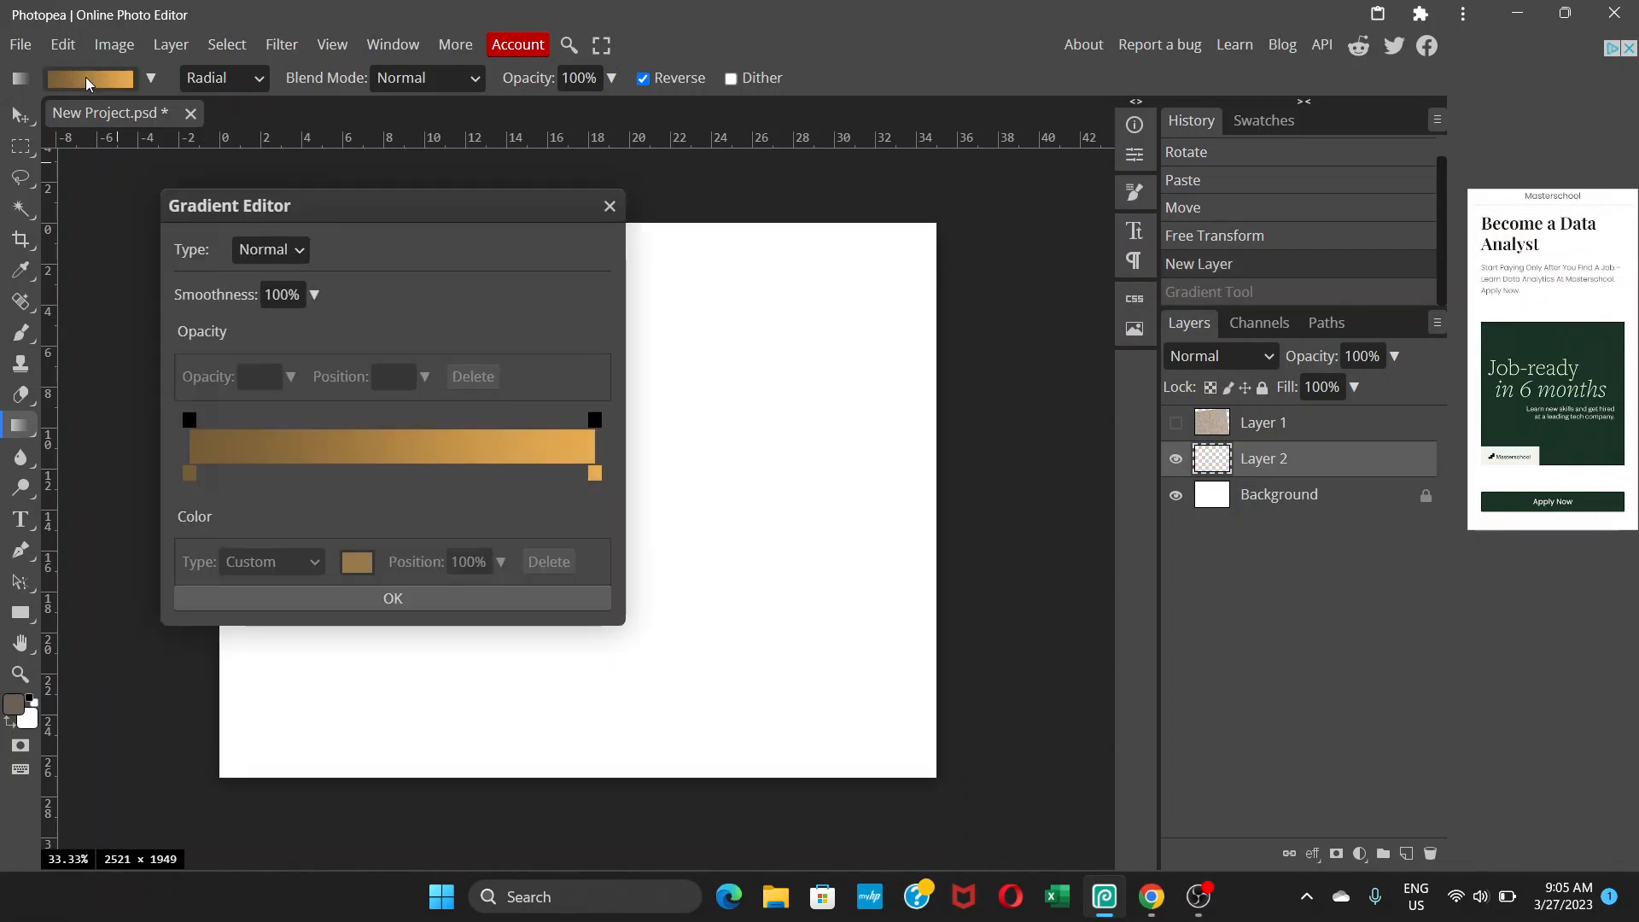
{"action": "left_click", "coordinate": [190, 473]}
{"action": "left_click", "coordinate": [357, 562]}
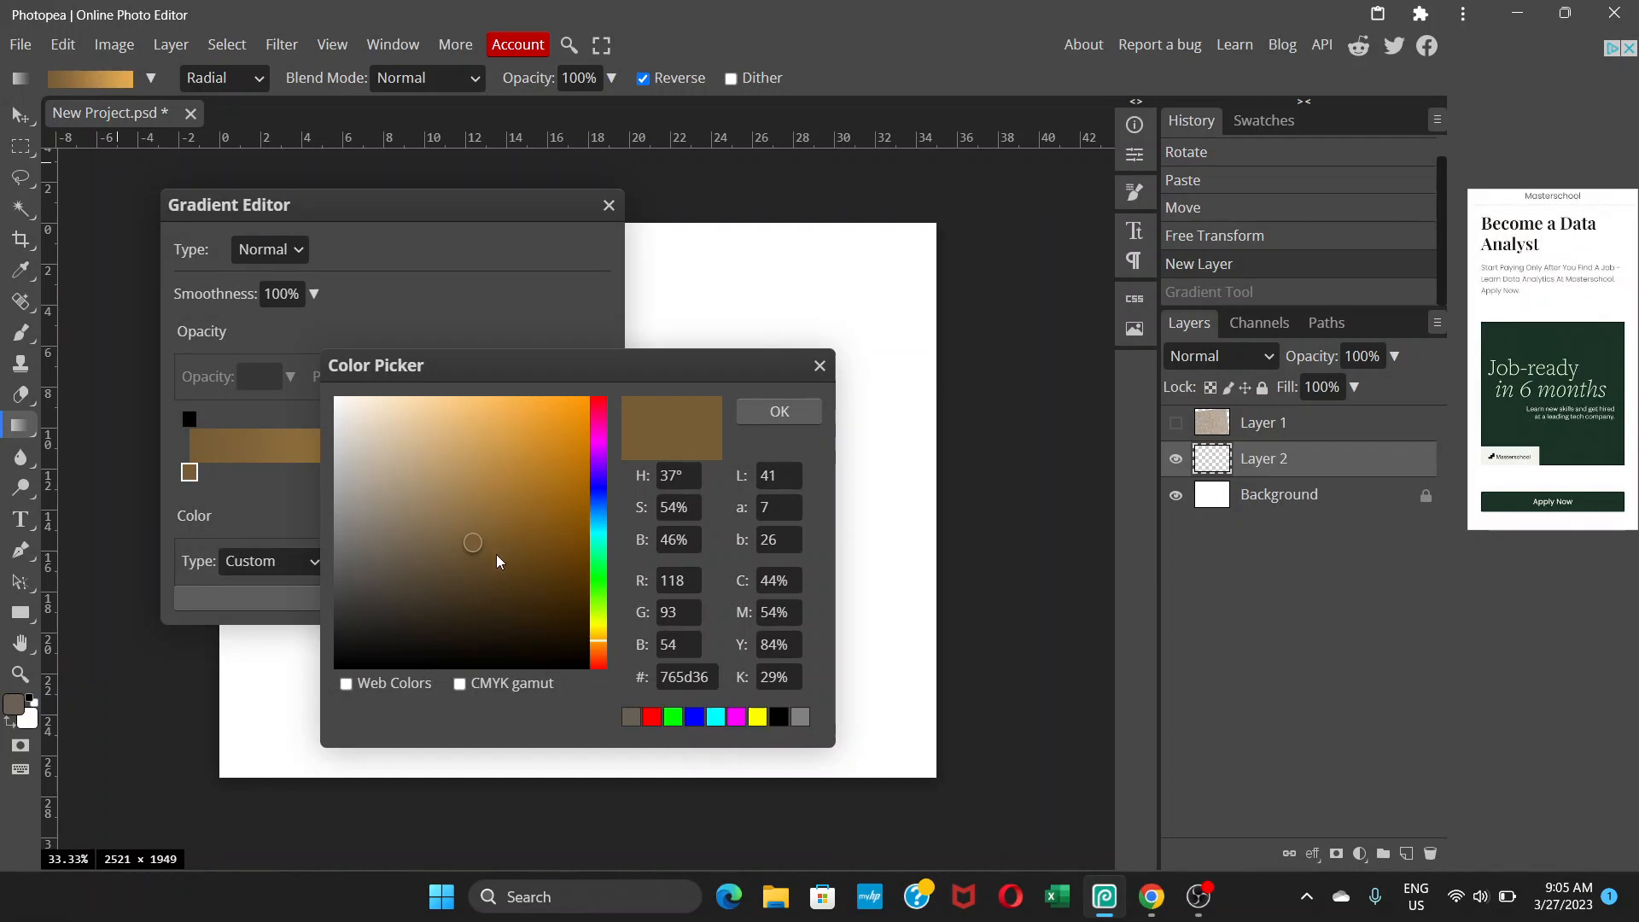
{"action": "left_click", "coordinate": [512, 578]}
{"action": "left_click", "coordinate": [514, 568]}
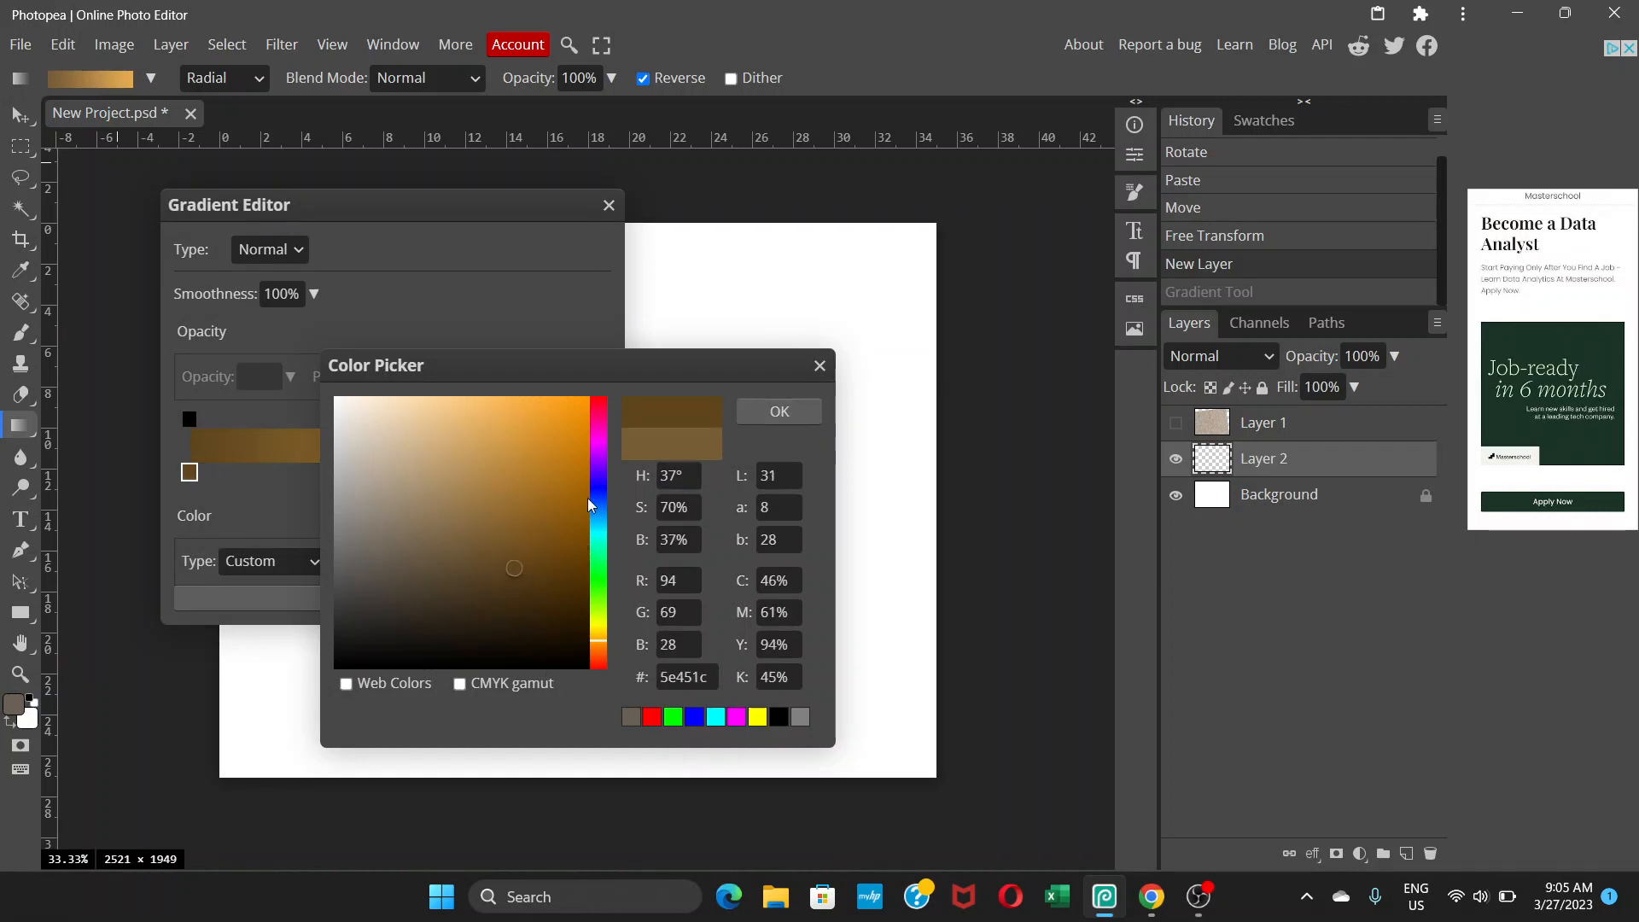
{"action": "left_click", "coordinate": [779, 412]}
{"action": "left_click", "coordinate": [388, 601]}
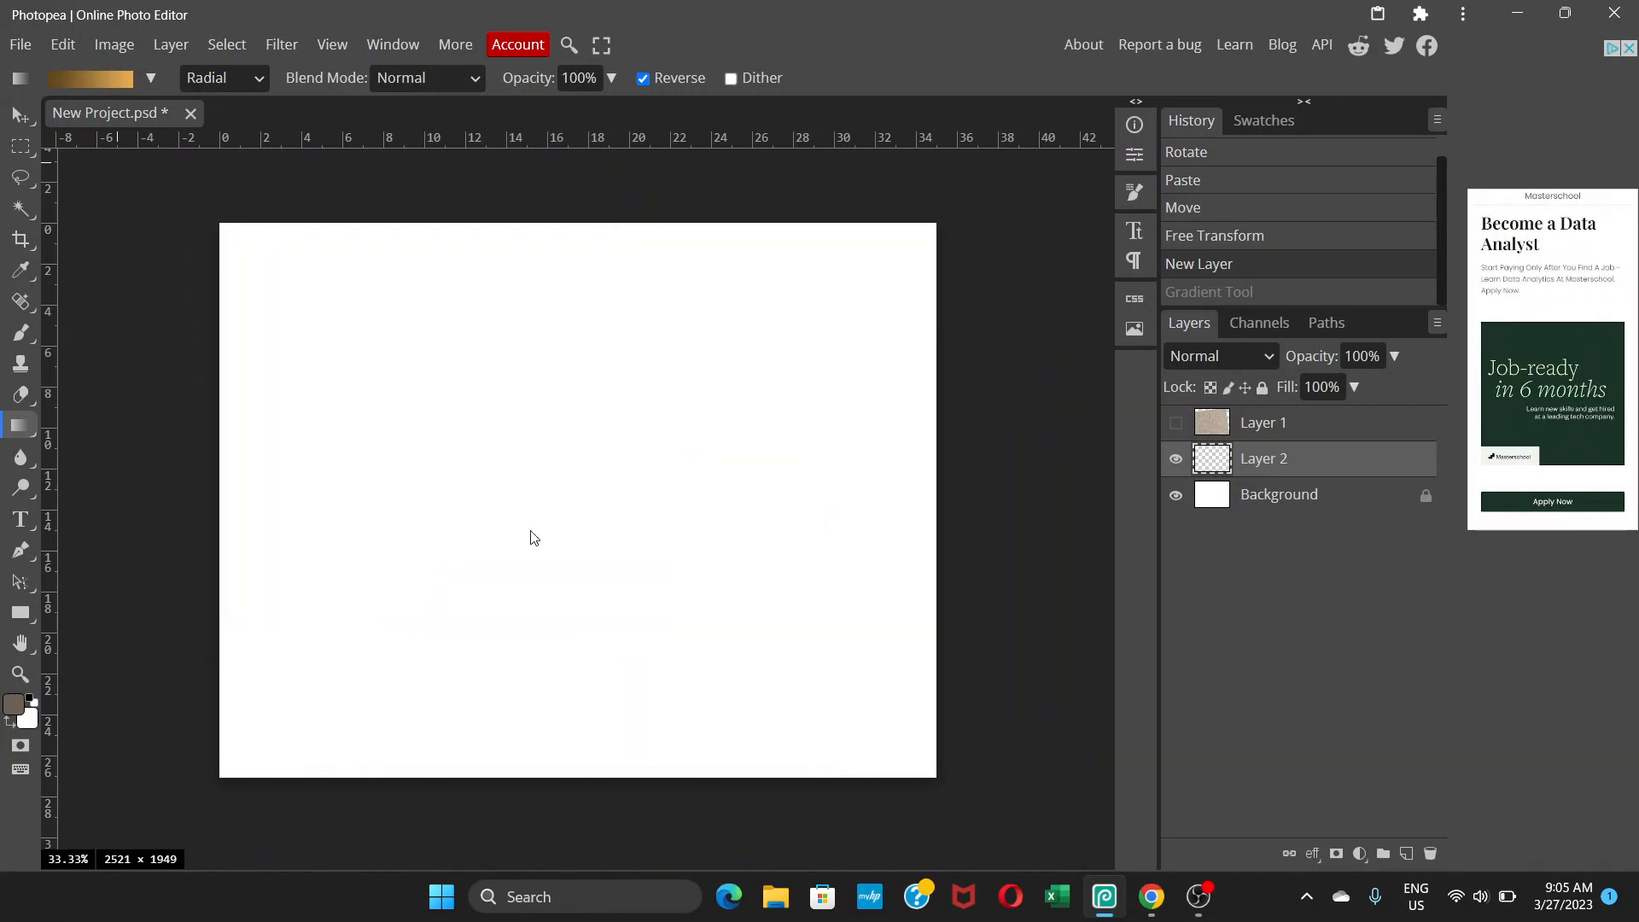
Fill Layer 2 with the radial gradient from the canvas centre to just beyond the upper-right corner, and show the paper texture layer again.
{"action": "left_click_drag", "start_coordinate": [553, 483], "coordinate": [955, 229]}
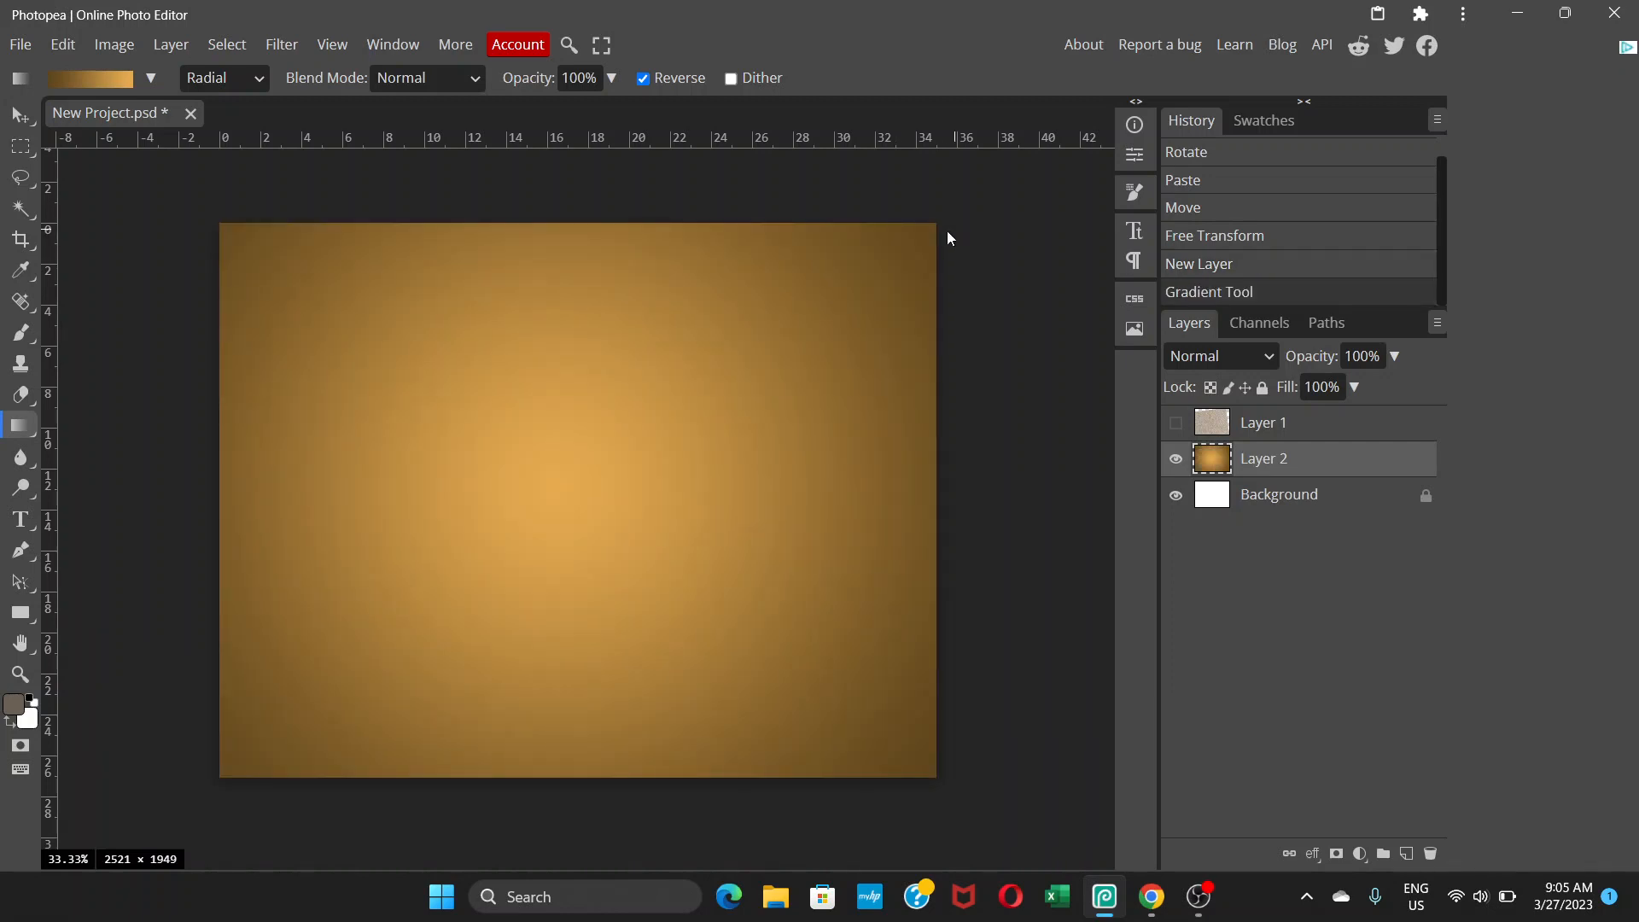
{"action": "left_click", "coordinate": [1177, 425]}
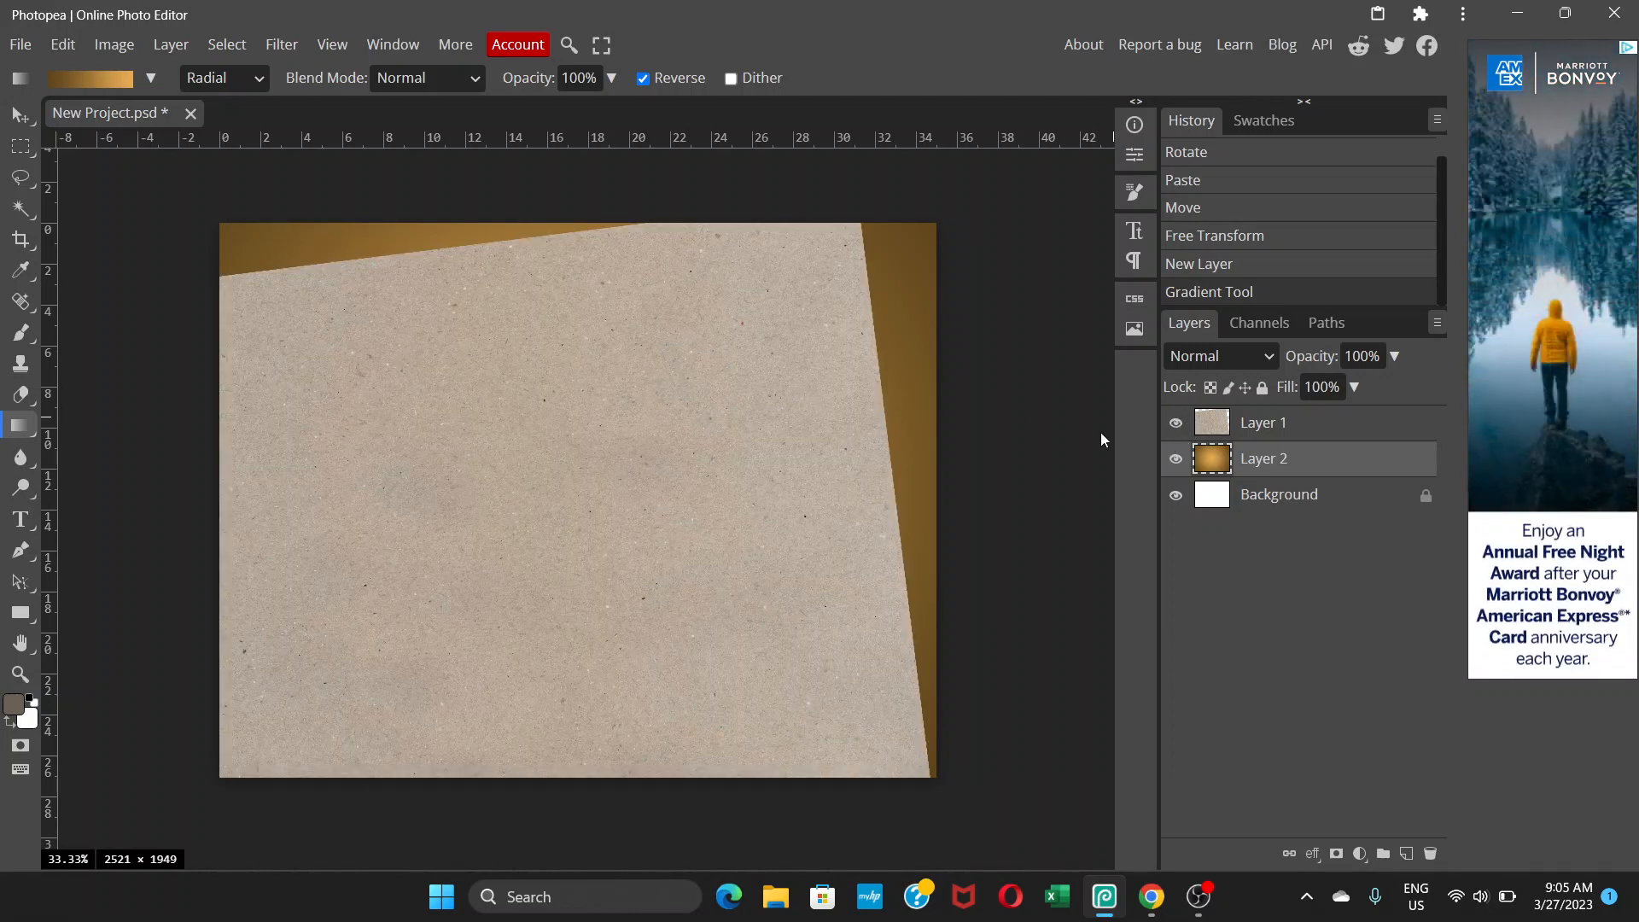
Select both empty areas outside the paper's upper and right edges on Layer 1 with the Magic Wand.
{"action": "left_click", "coordinate": [1299, 429]}
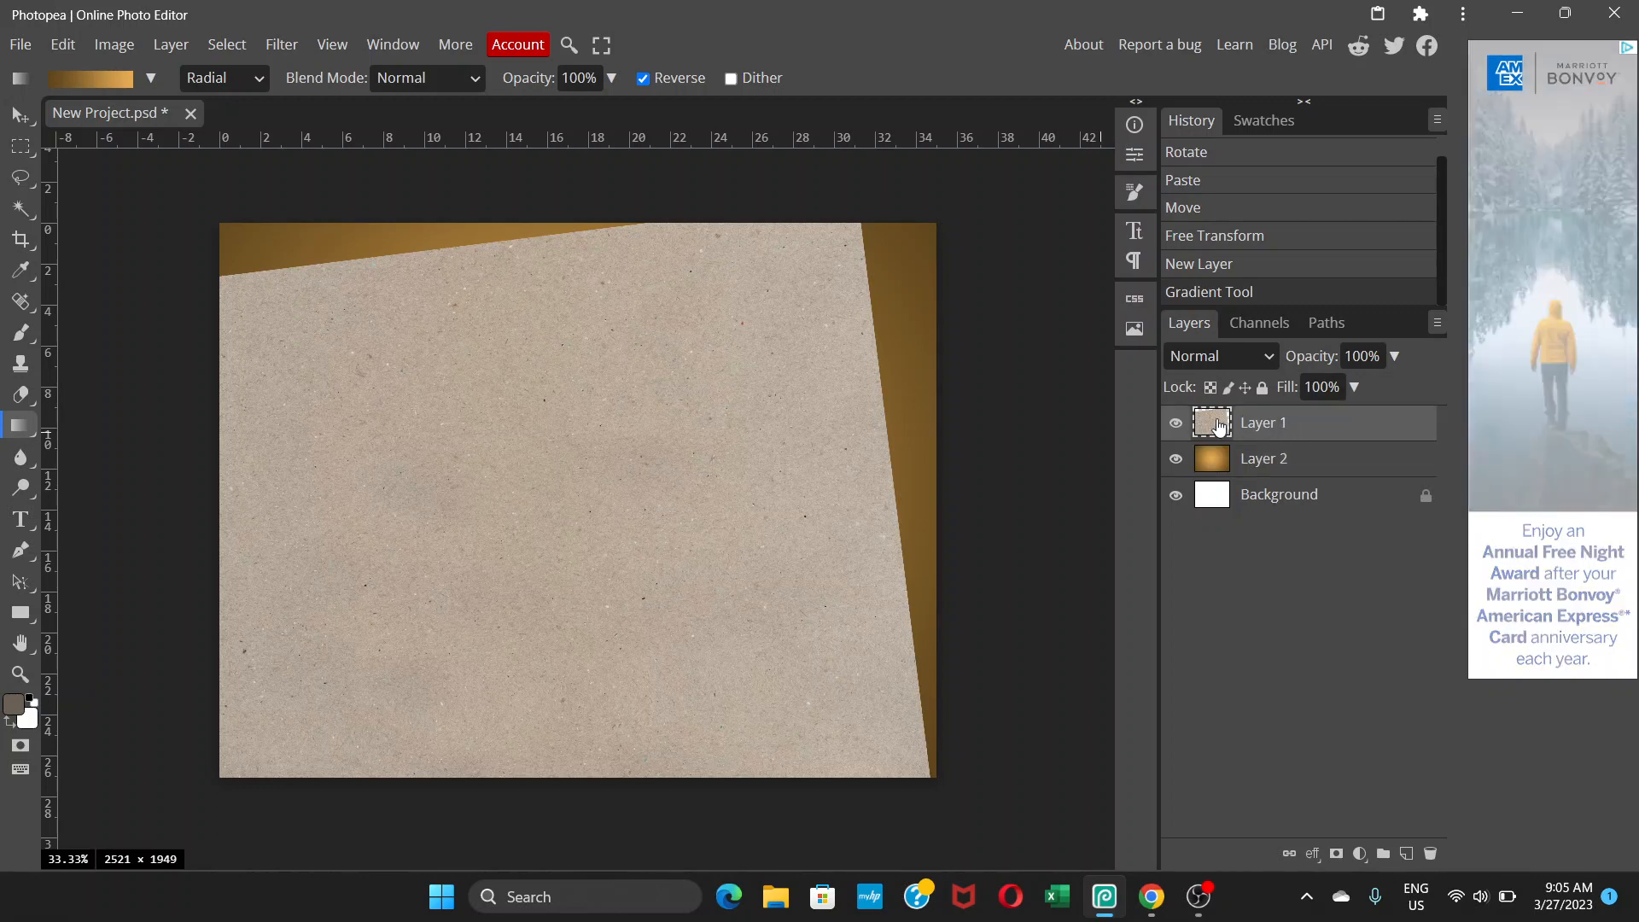
{"action": "left_click", "coordinate": [25, 215]}
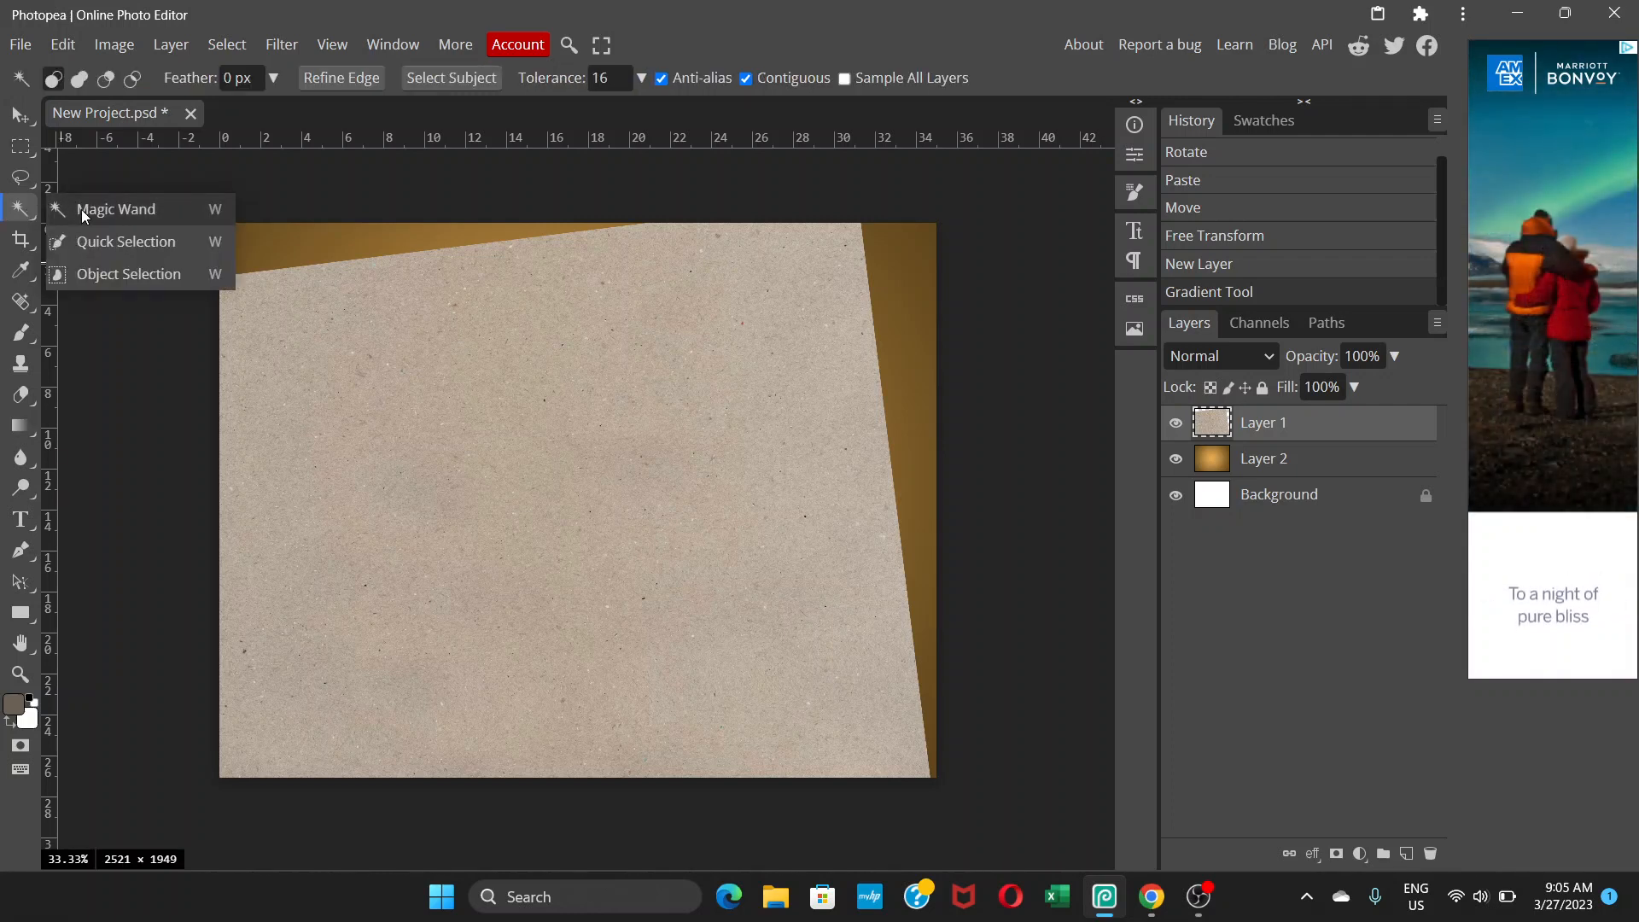
{"action": "left_click", "coordinate": [82, 214]}
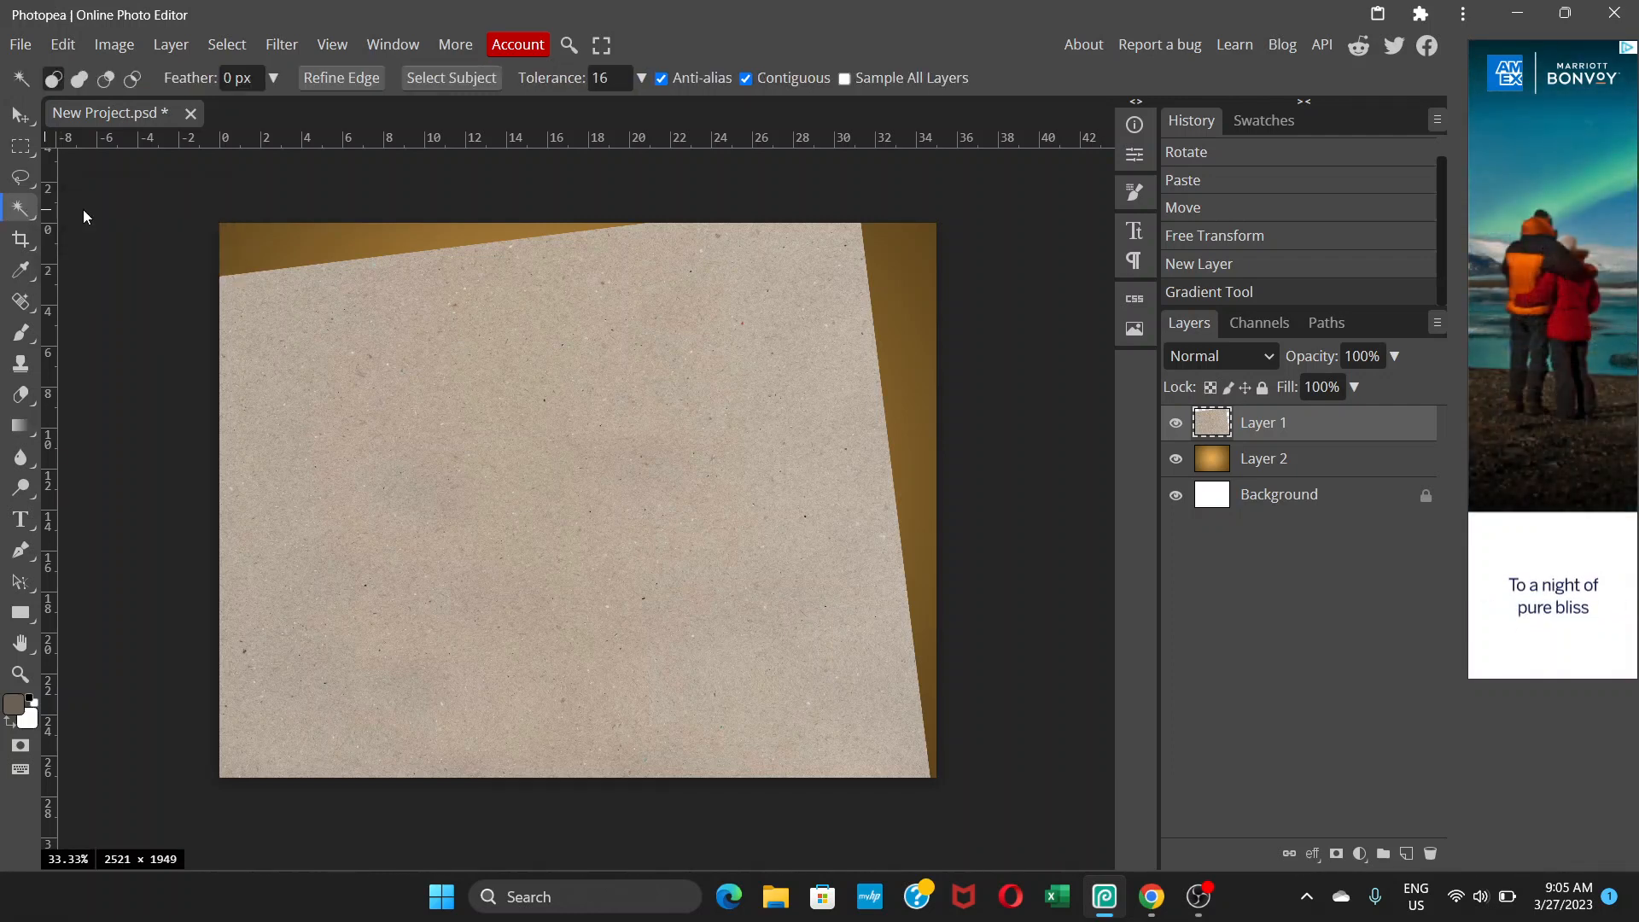
{"action": "left_click", "coordinate": [285, 245]}
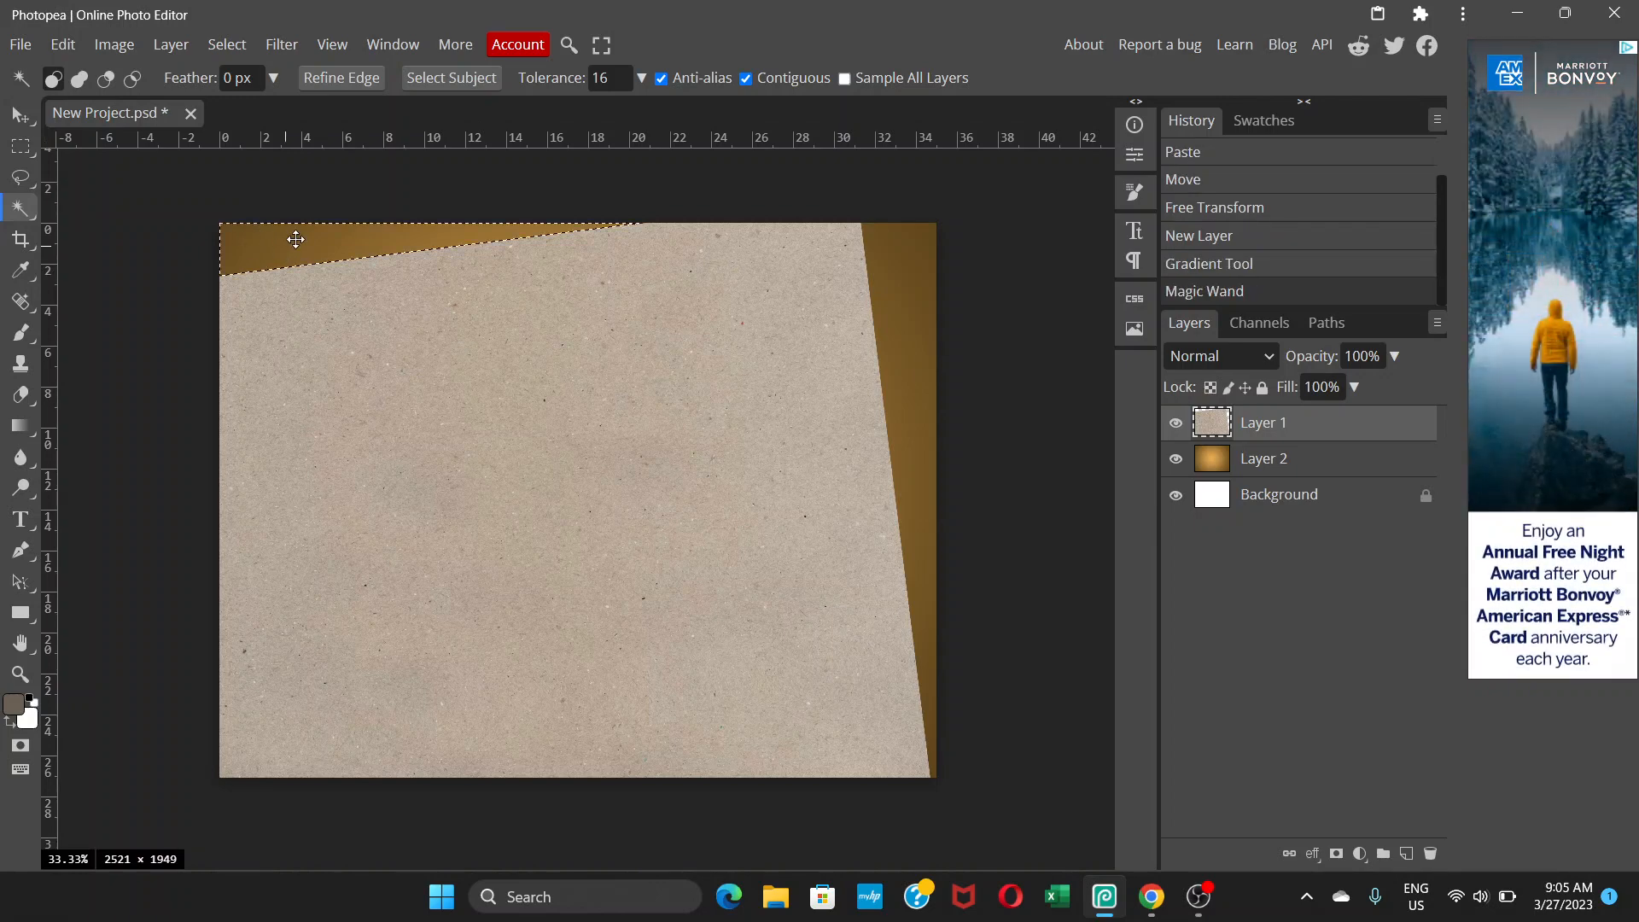
{"action": "key", "text": "shift"}
{"action": "left_click", "coordinate": [912, 301], "text": "shift"}
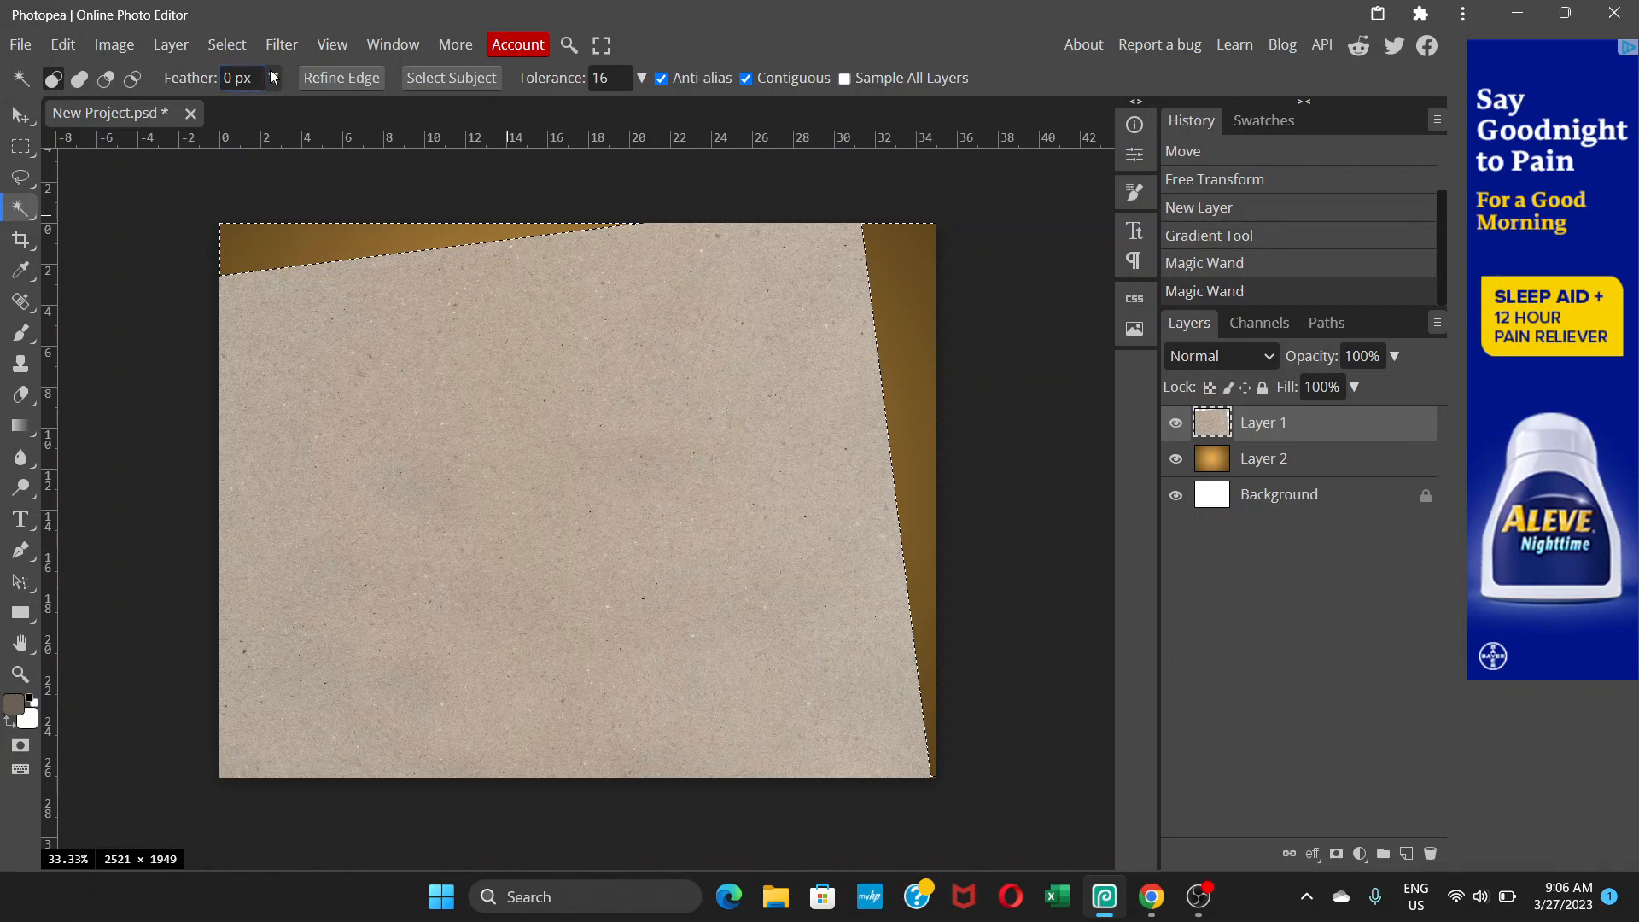
Expand the selection by 10 px so it overlaps the paper's edges.
{"action": "left_click", "coordinate": [226, 48]}
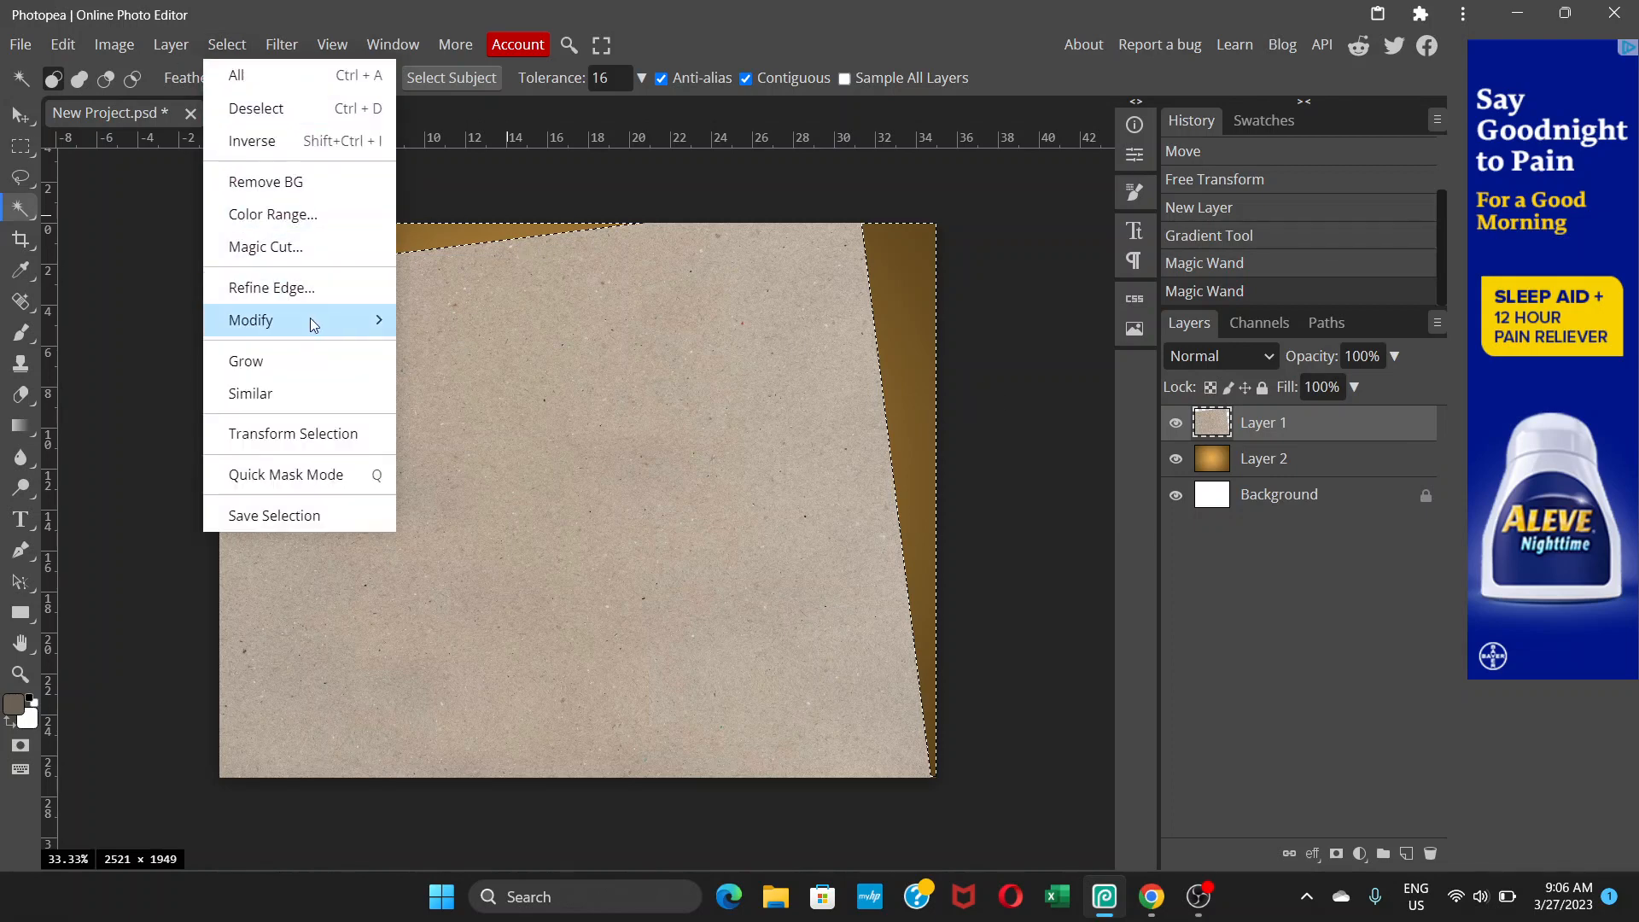
{"action": "mouse_move", "coordinate": [366, 318]}
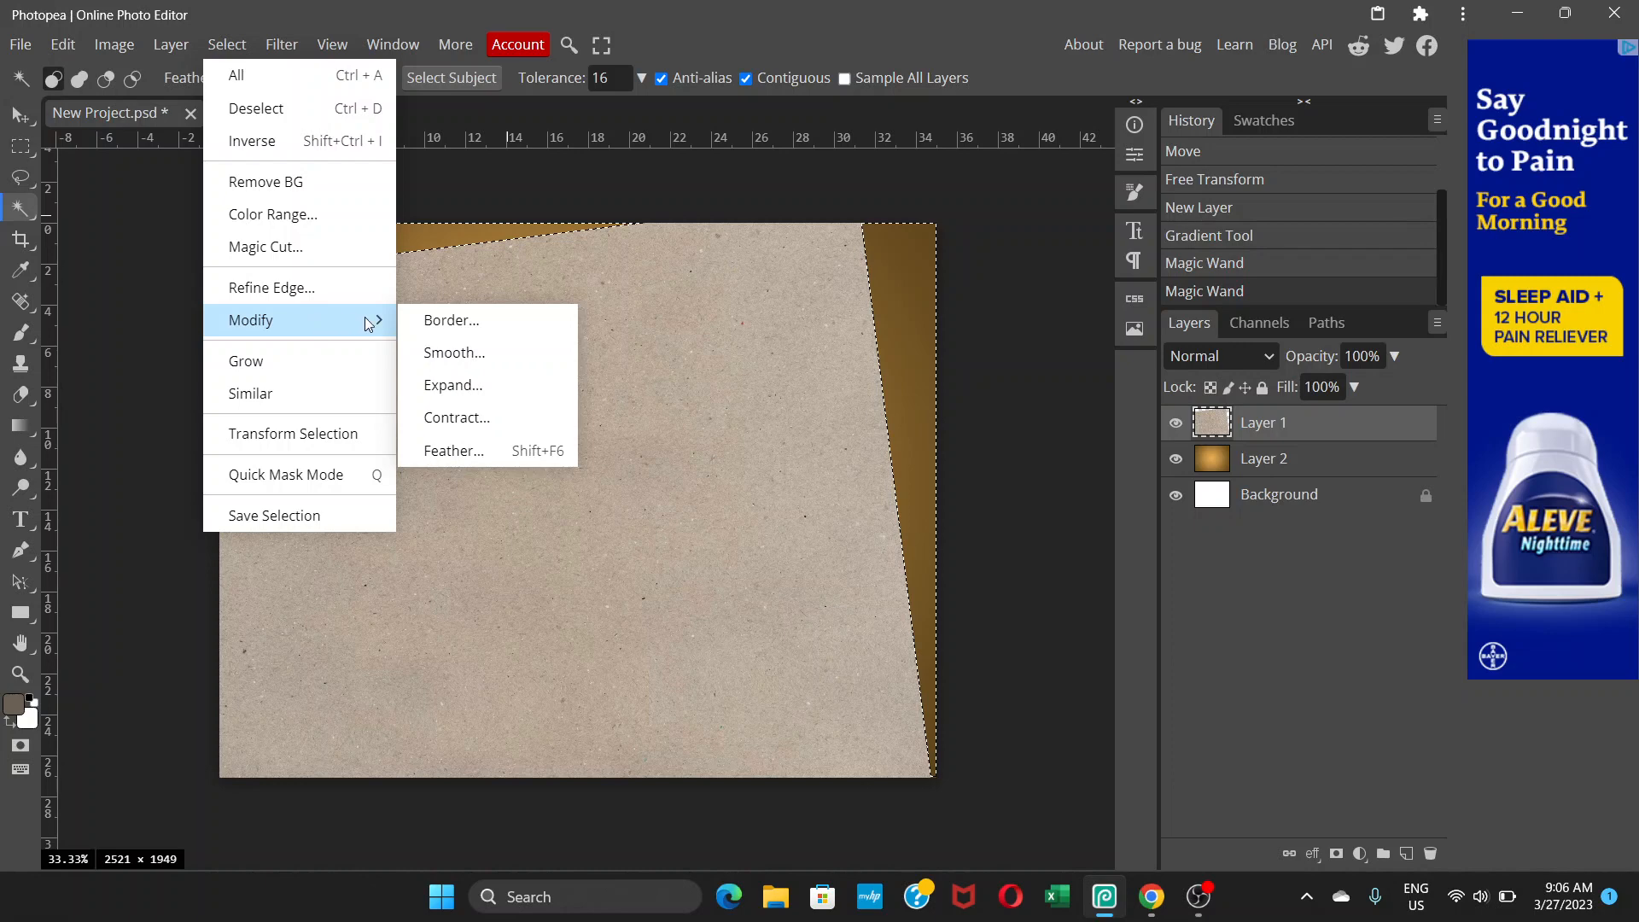
{"action": "left_click", "coordinate": [453, 386]}
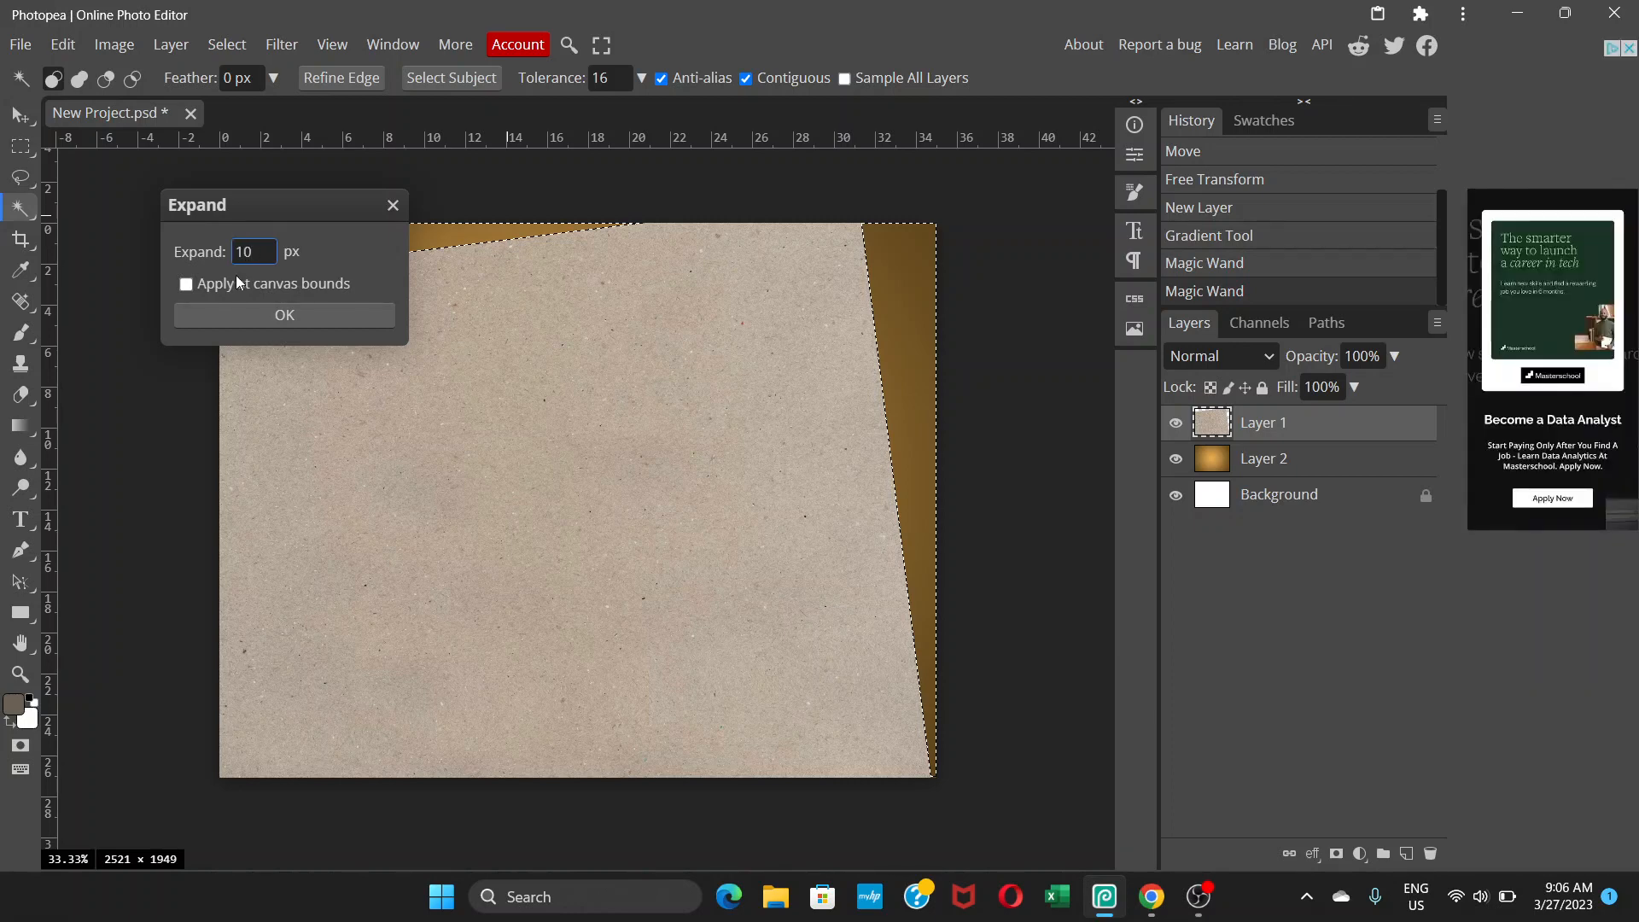
{"action": "left_click", "coordinate": [305, 311]}
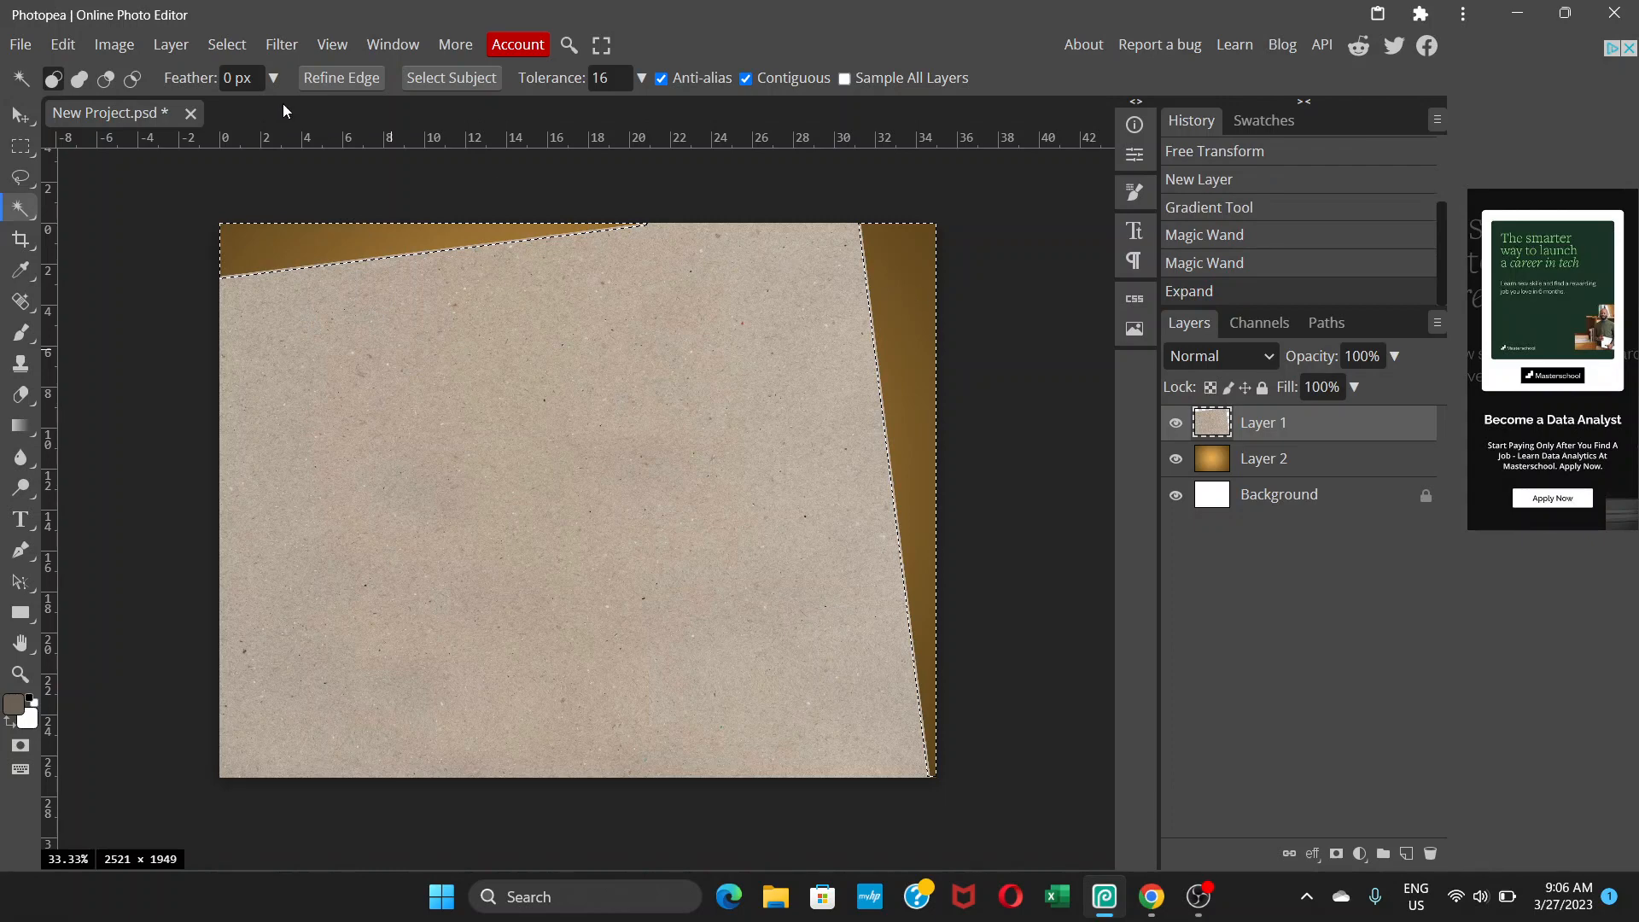
Raise the brightness of the selected paper edges to 57 and clear the selection.
{"action": "left_click", "coordinate": [109, 46]}
{"action": "mouse_move", "coordinate": [205, 121]}
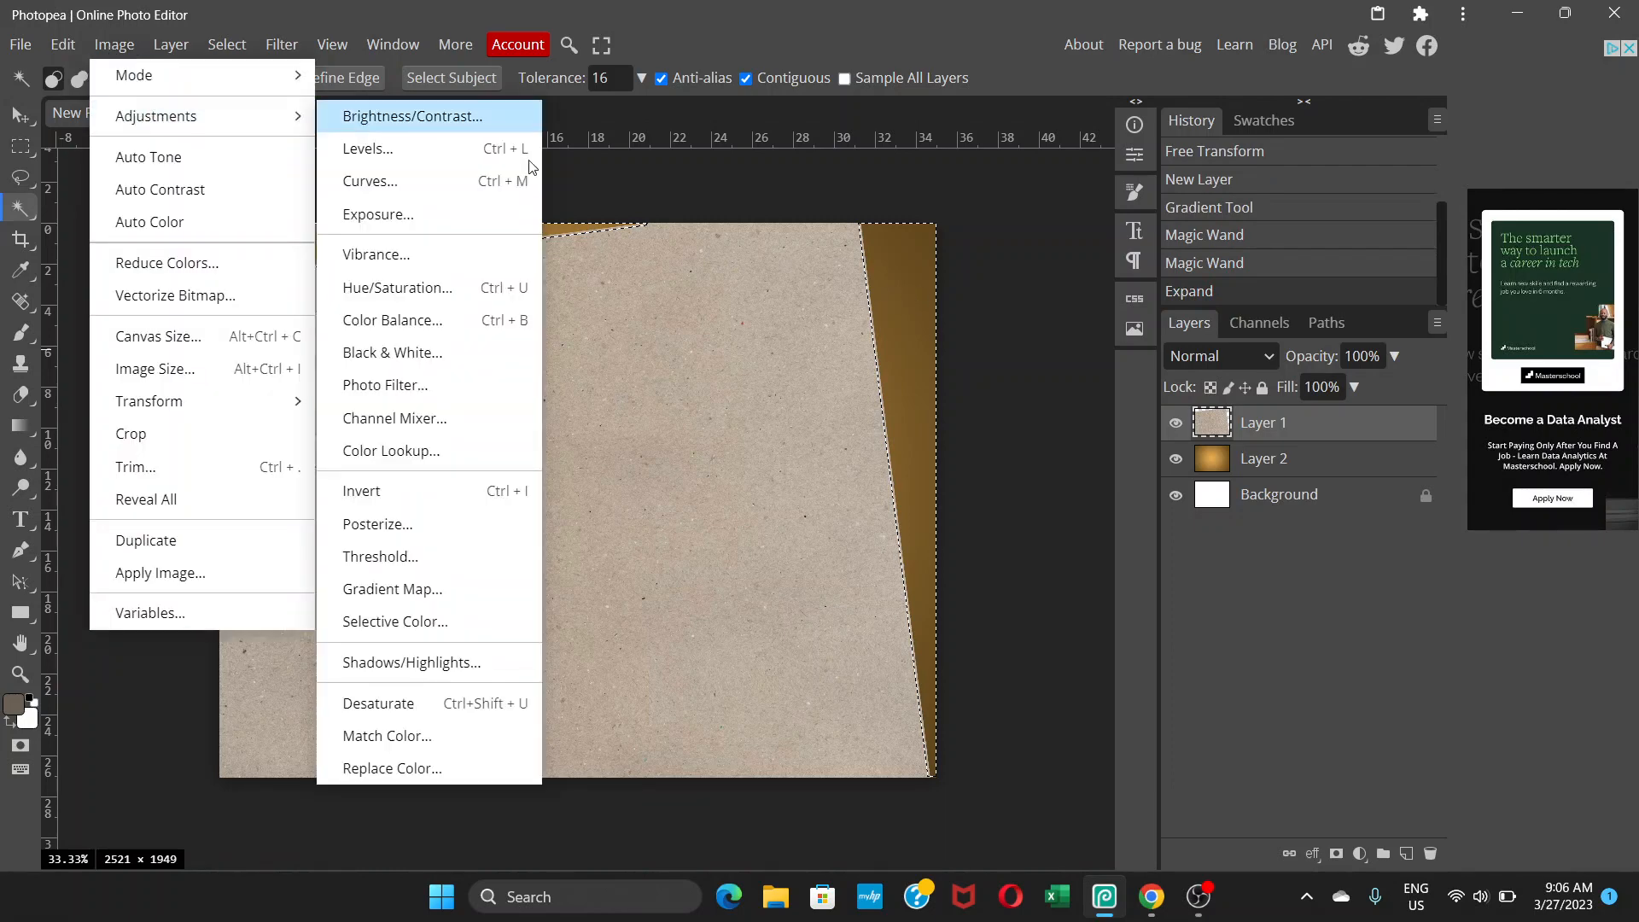
{"action": "left_click", "coordinate": [478, 116]}
{"action": "left_click_drag", "start_coordinate": [476, 198], "coordinate": [1085, 198]}
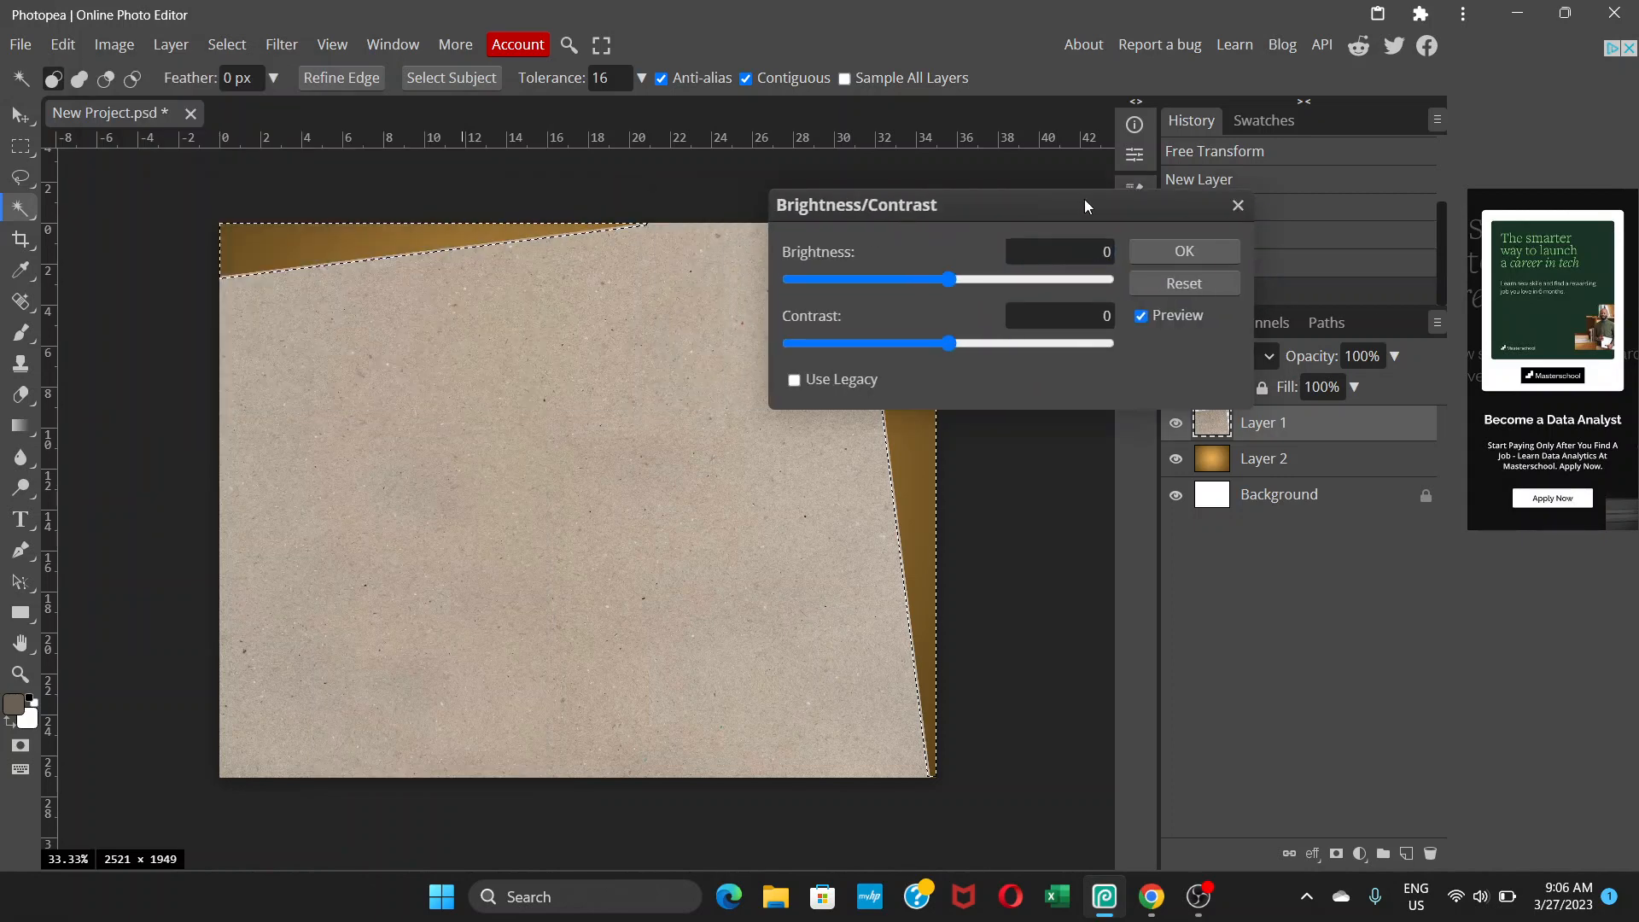
{"action": "left_click", "coordinate": [994, 279]}
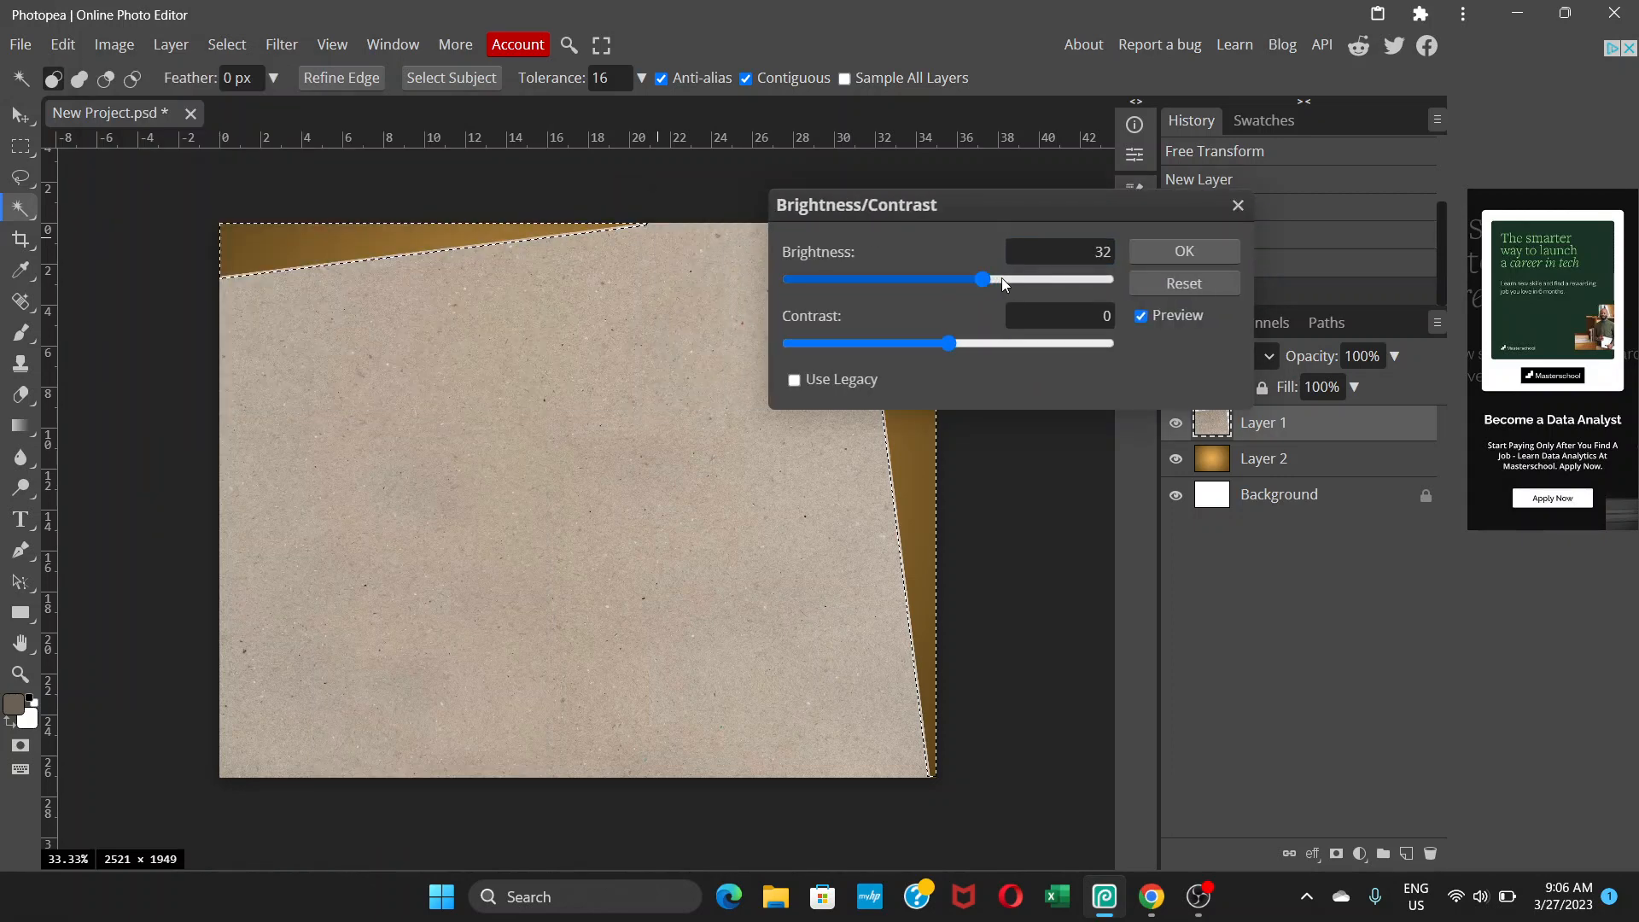
{"action": "left_click", "coordinate": [1010, 278]}
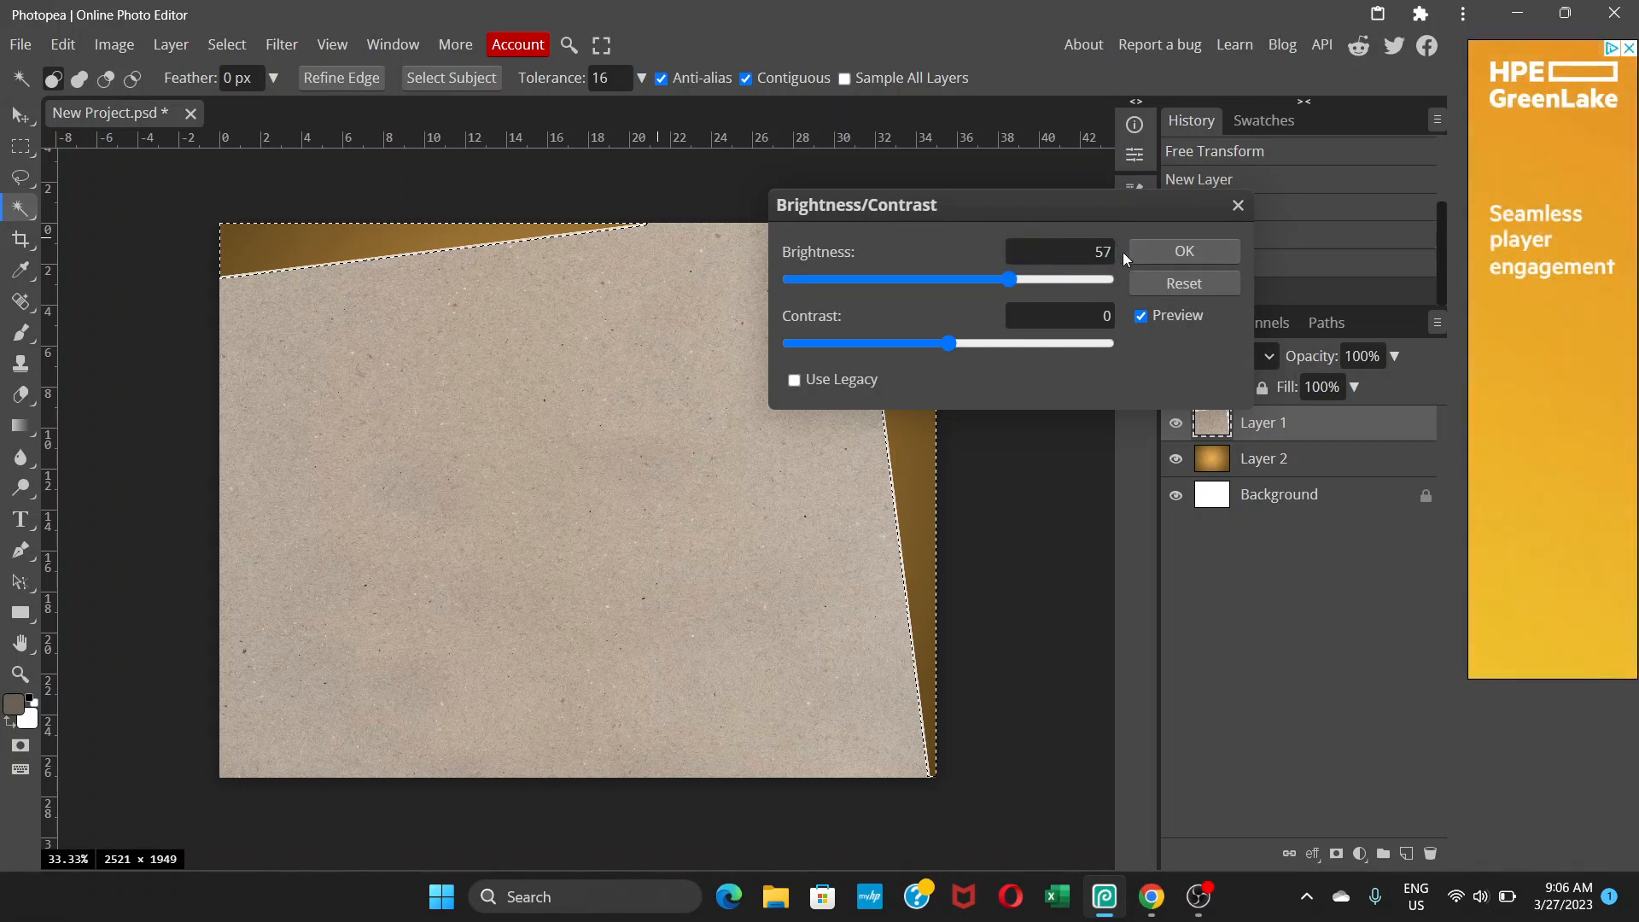
{"action": "left_click", "coordinate": [1183, 253]}
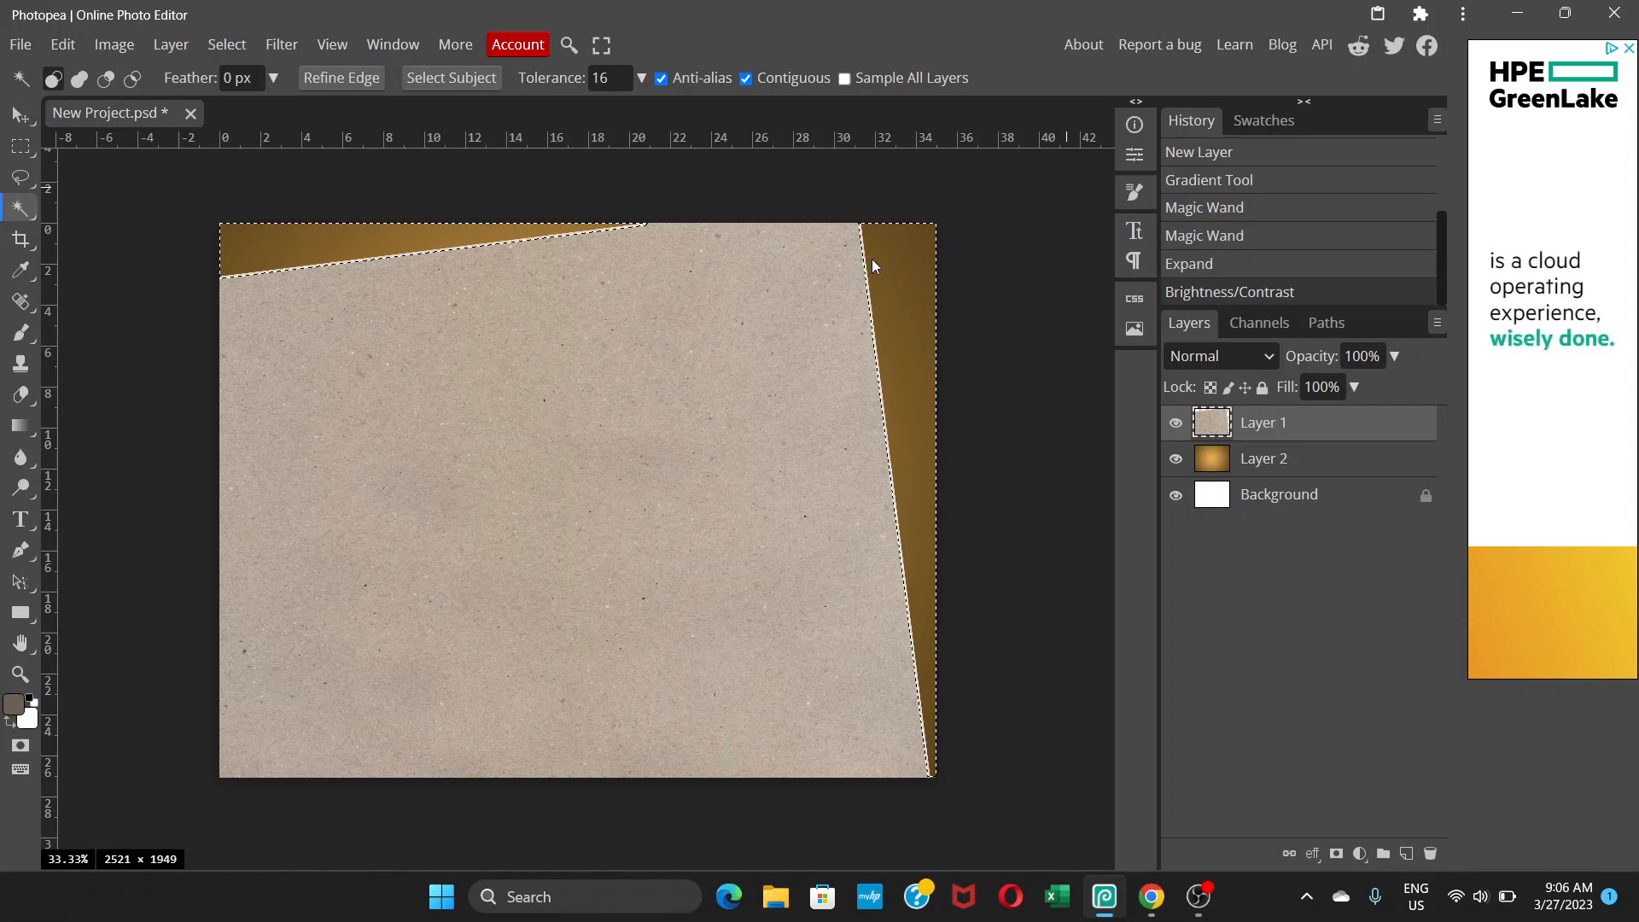
{"action": "key", "text": "ctrl+d"}
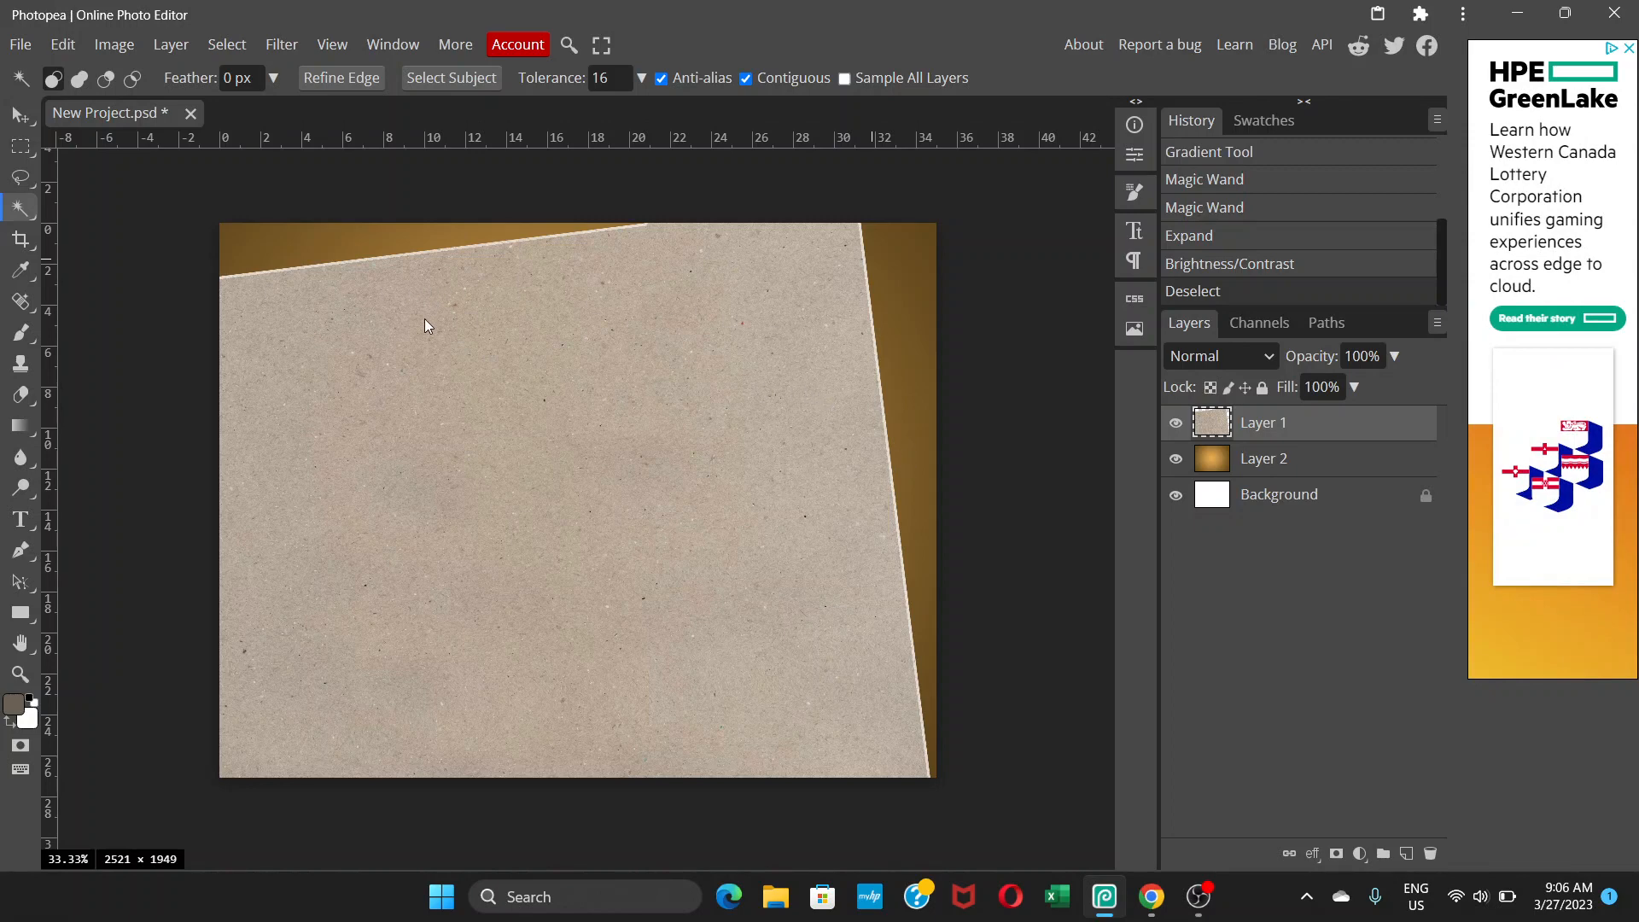
{"action": "key", "text": "ctrl+minus"}
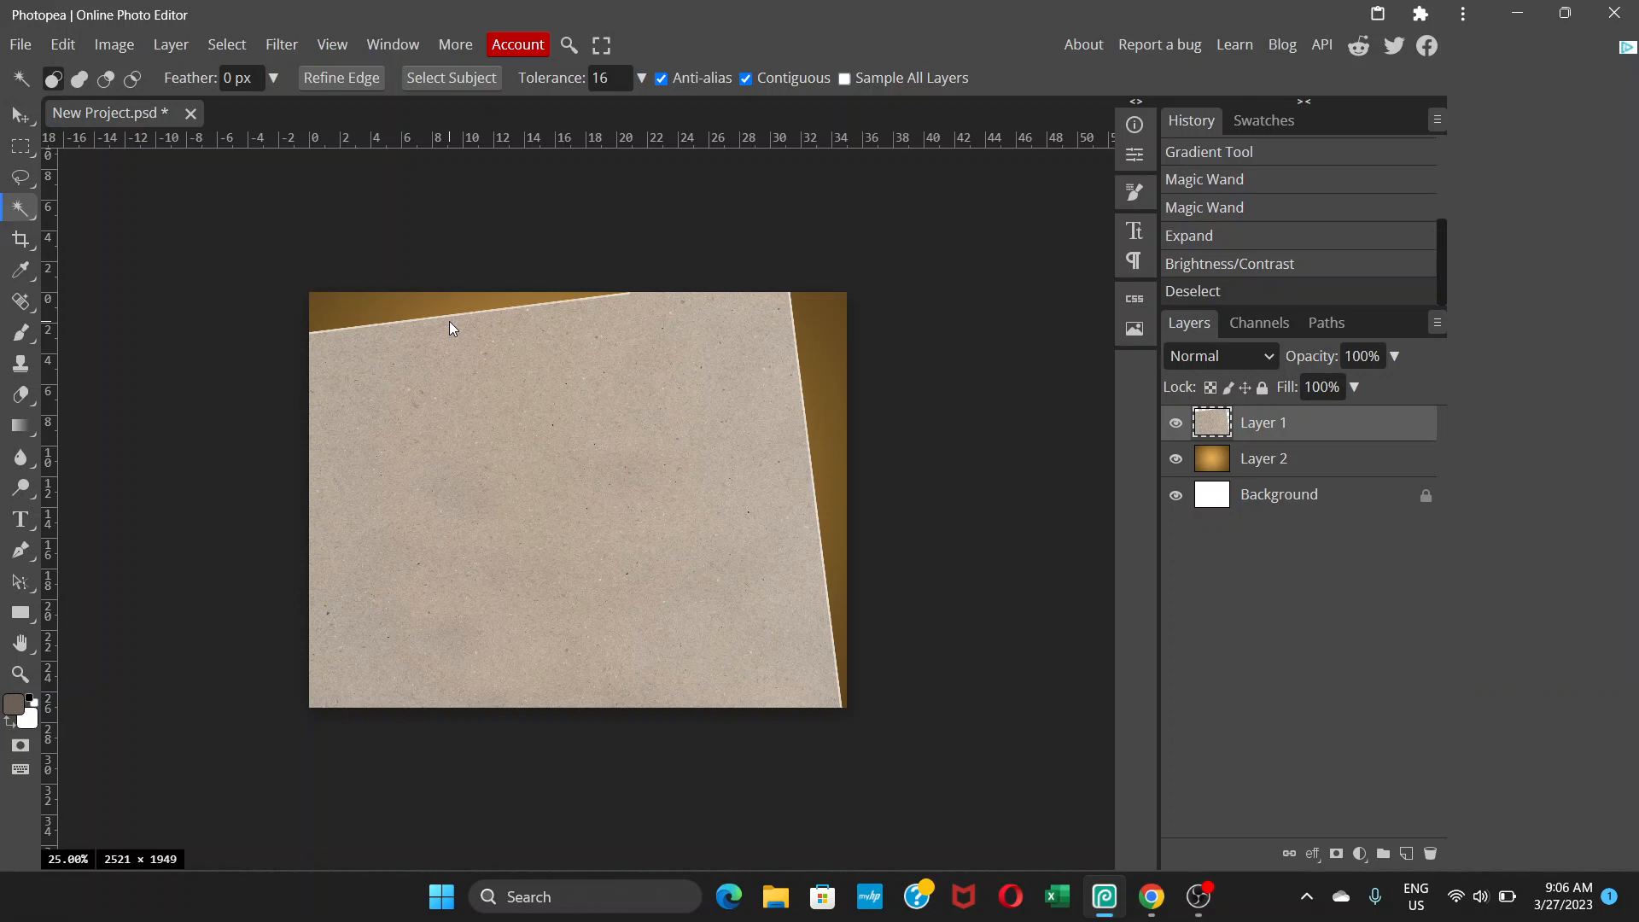
{"action": "key", "text": "ctrl+plus"}
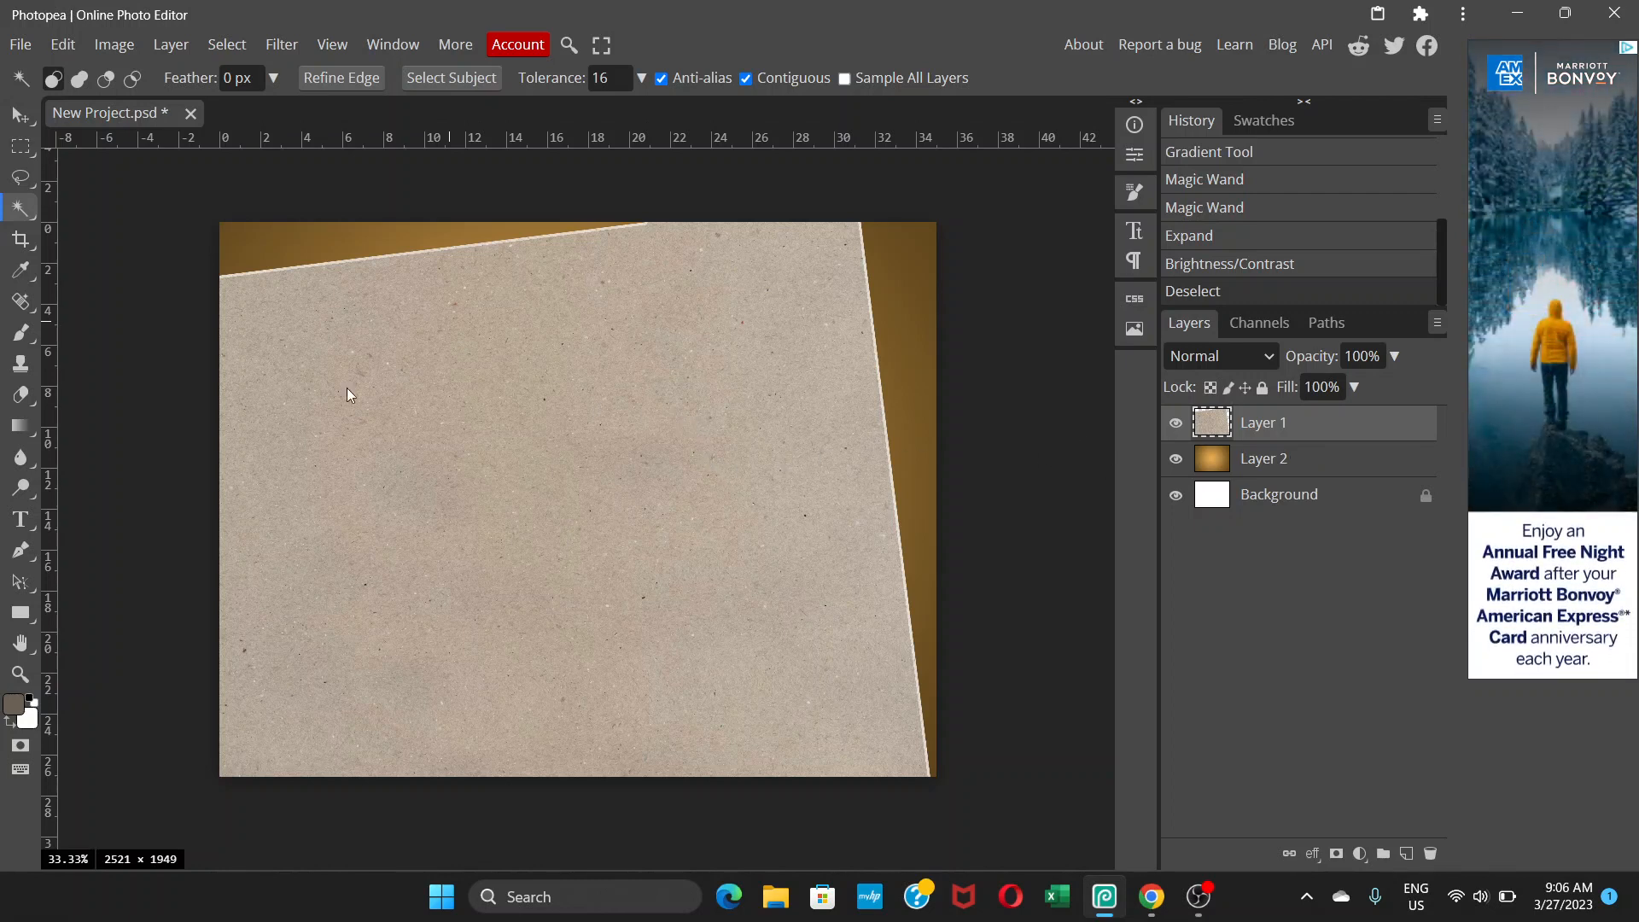
Add the text "THIS" in Angkor Regular on the upper middle of the paper and set its size to 150 px.
{"action": "left_click", "coordinate": [21, 521]}
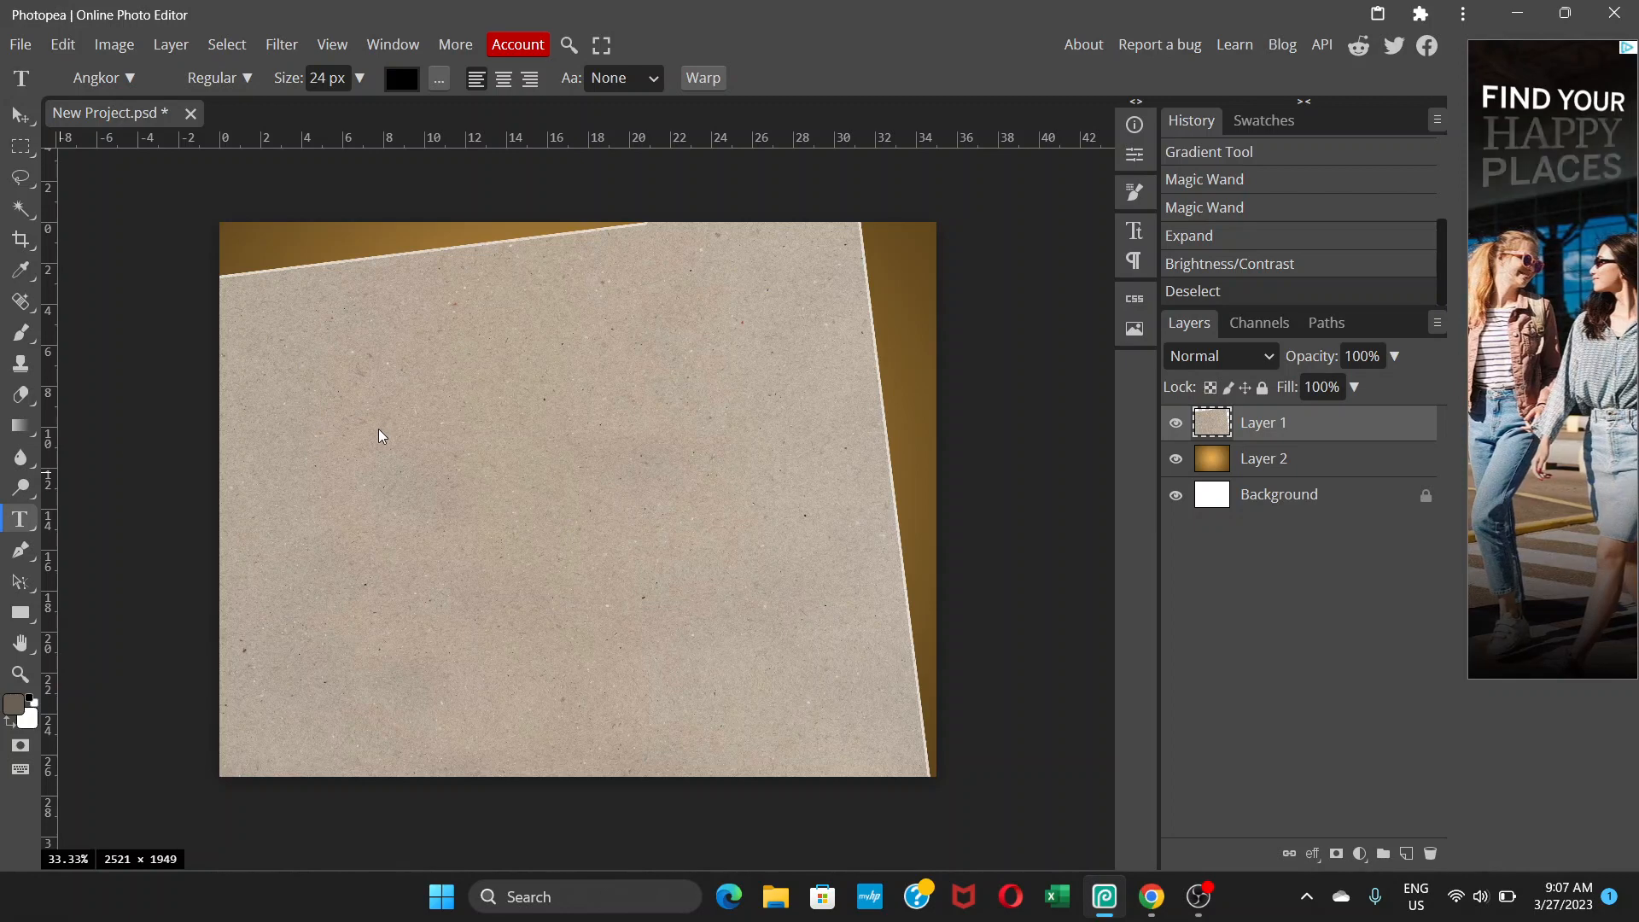
{"action": "left_click", "coordinate": [458, 407]}
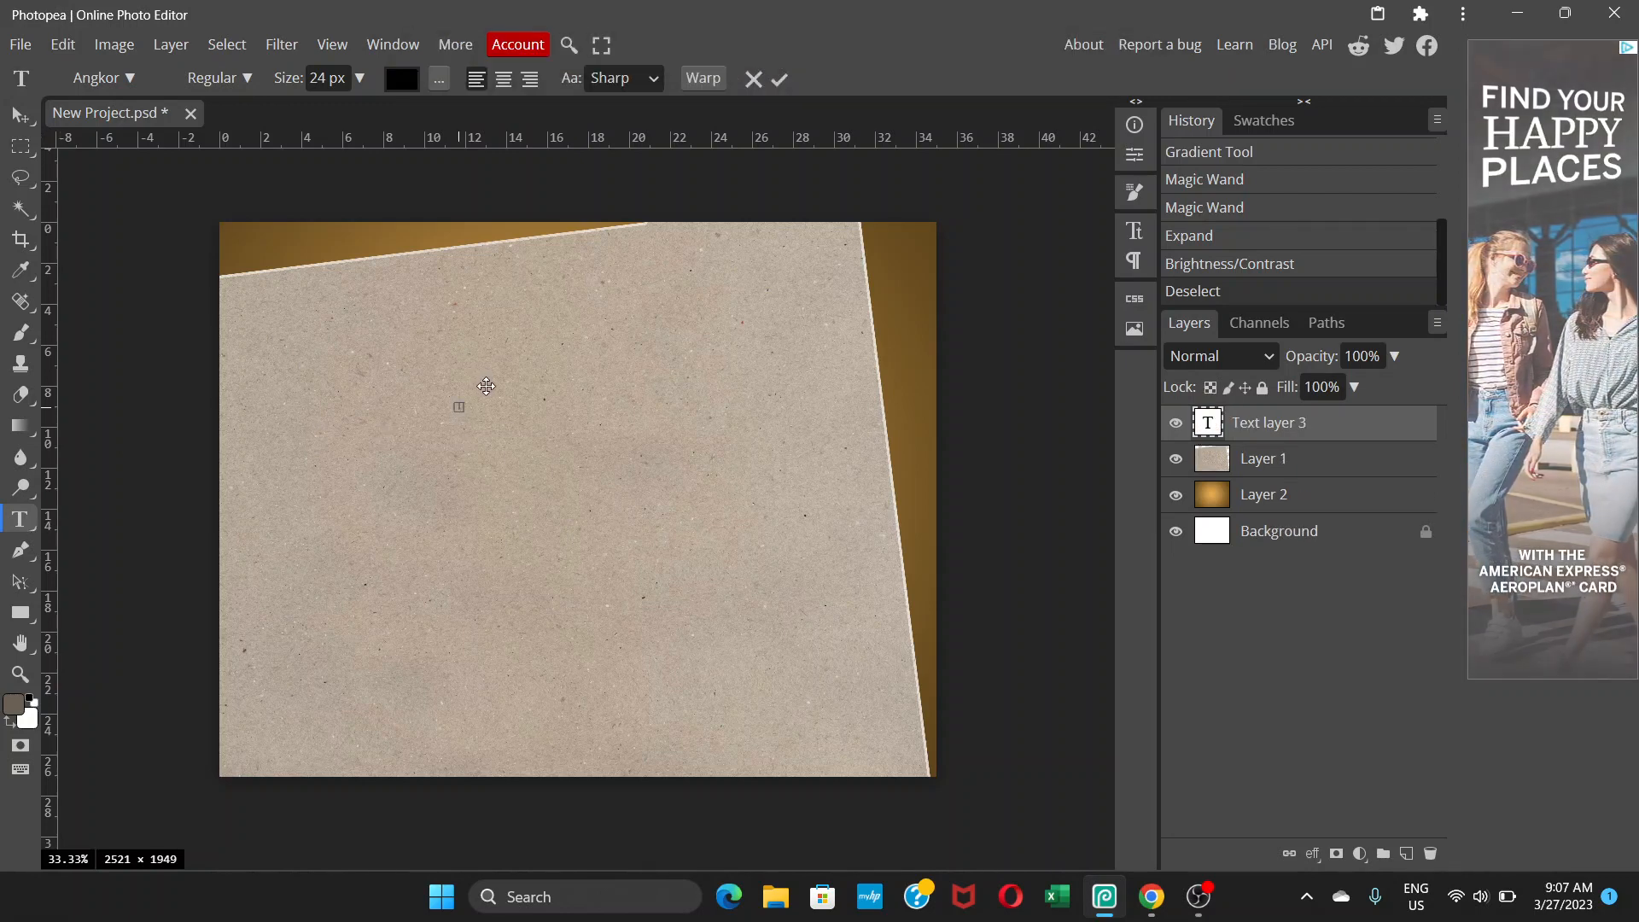
{"action": "type", "text": "THIS"}
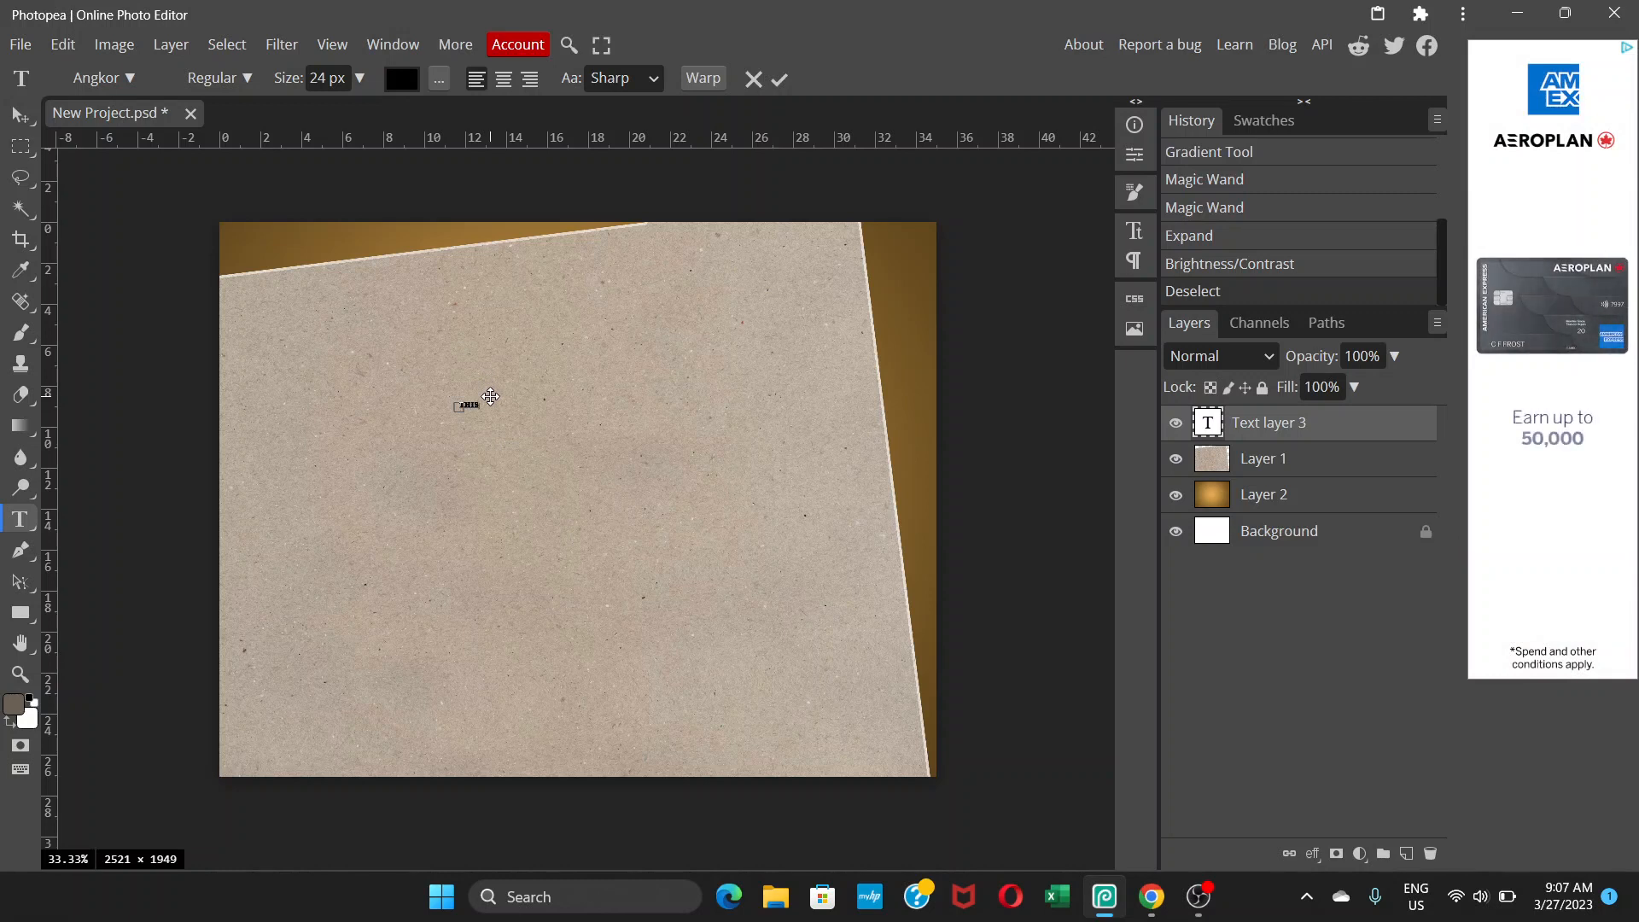
{"action": "key", "text": "ctrl+a"}
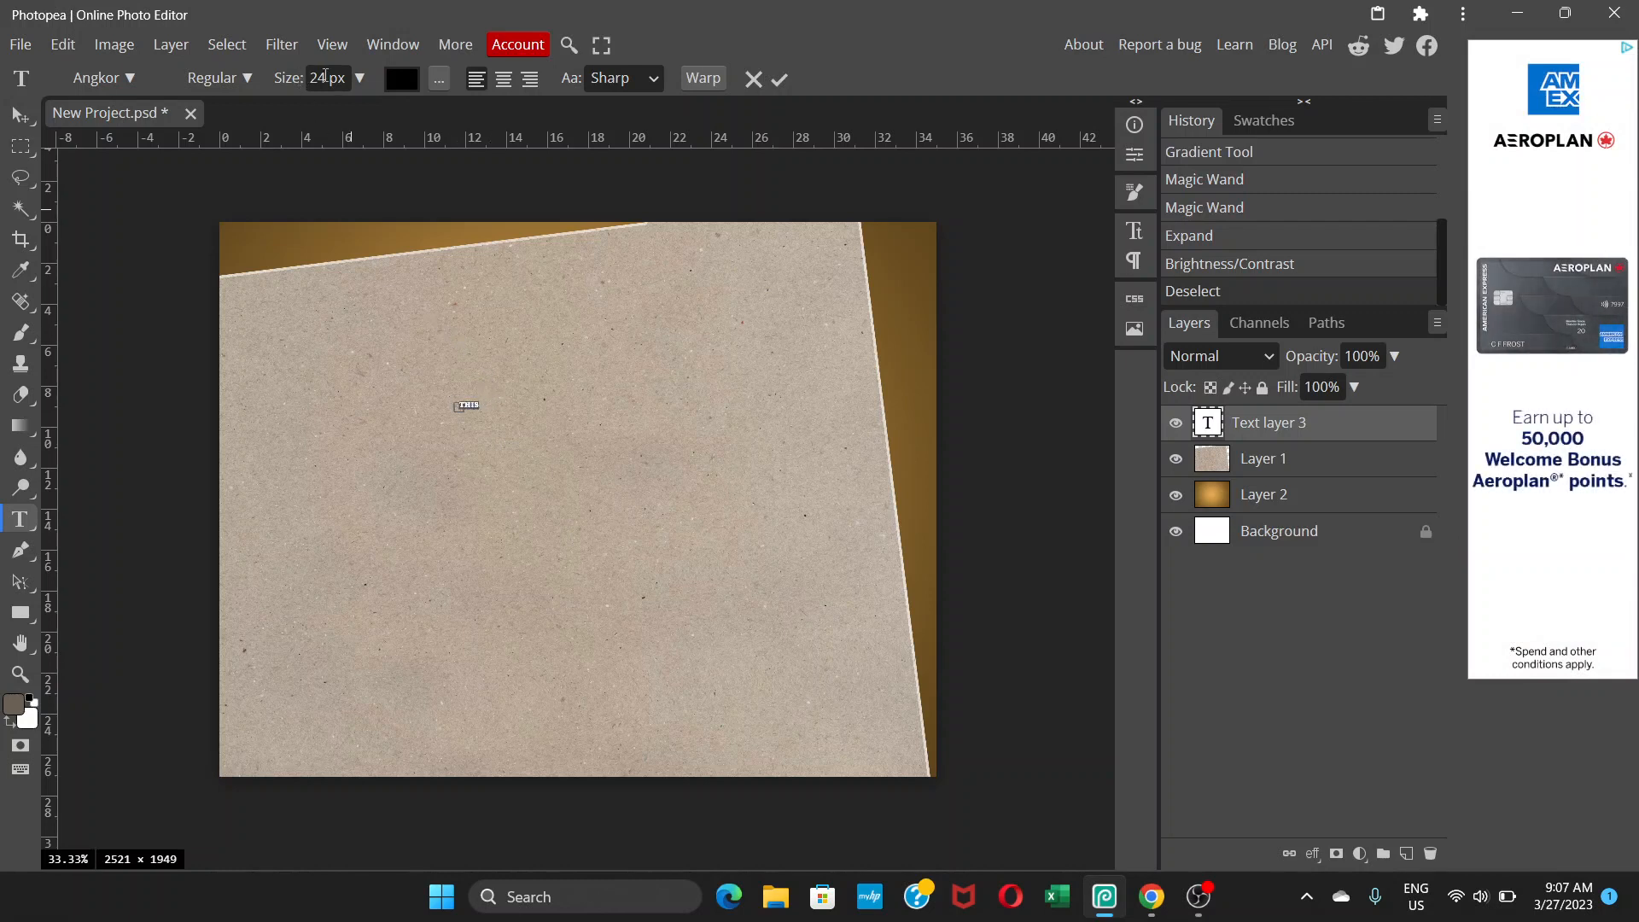
{"action": "left_click", "coordinate": [361, 80]}
{"action": "left_click_drag", "start_coordinate": [335, 110], "coordinate": [367, 107]}
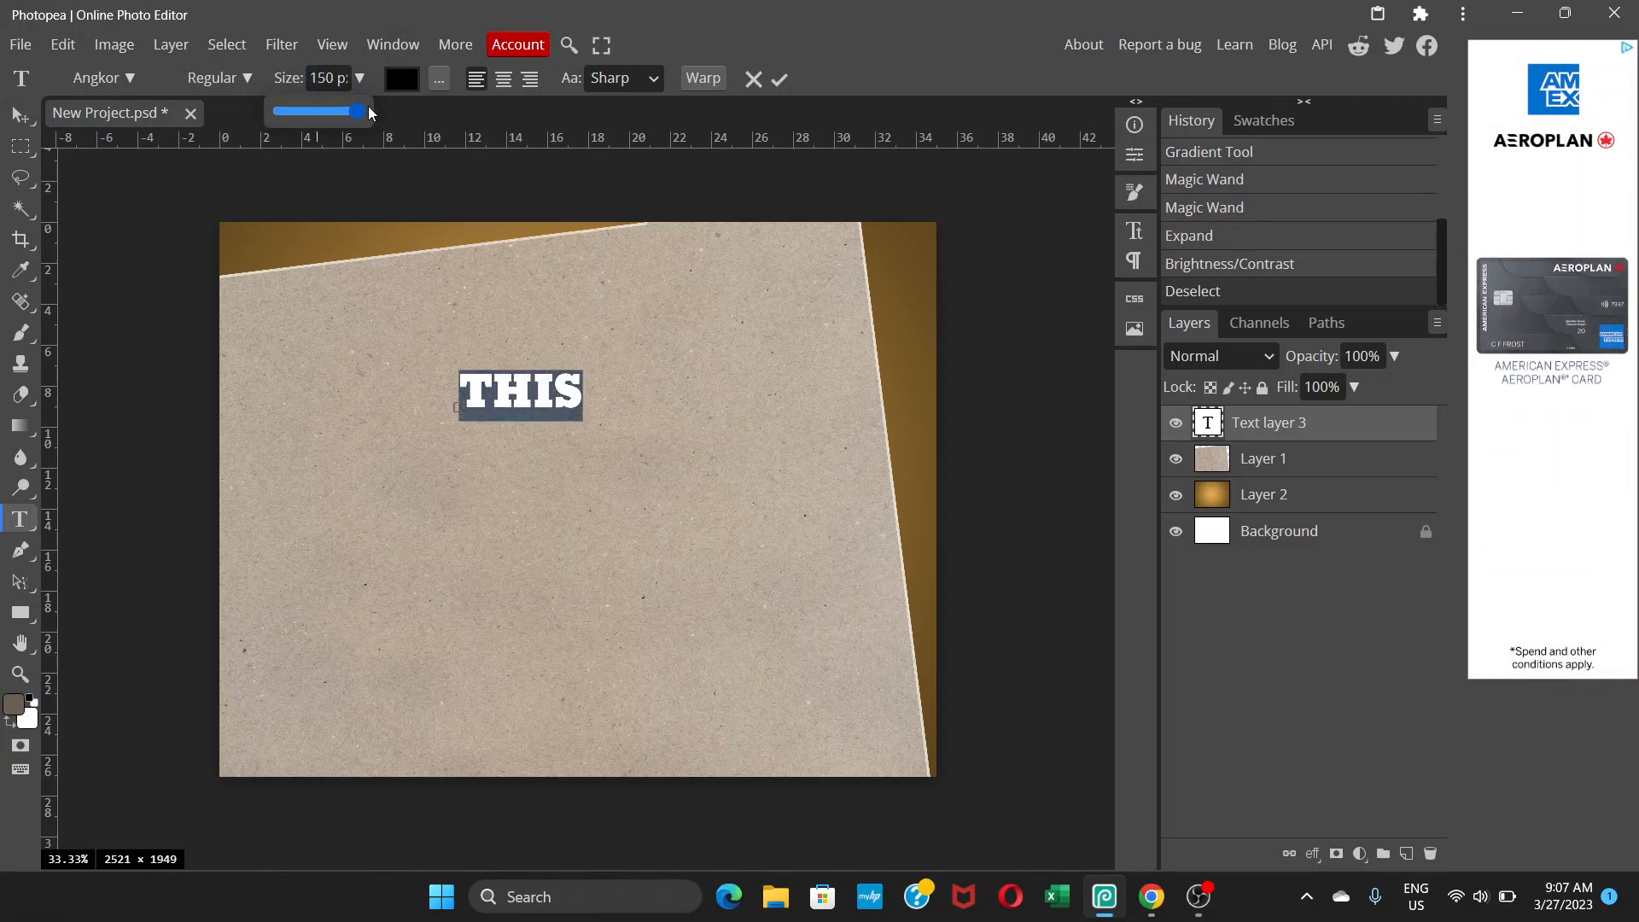
Scale the "THIS" text layer to about 271.6% and position it across the upper middle of the paper.
{"action": "left_click", "coordinate": [20, 115]}
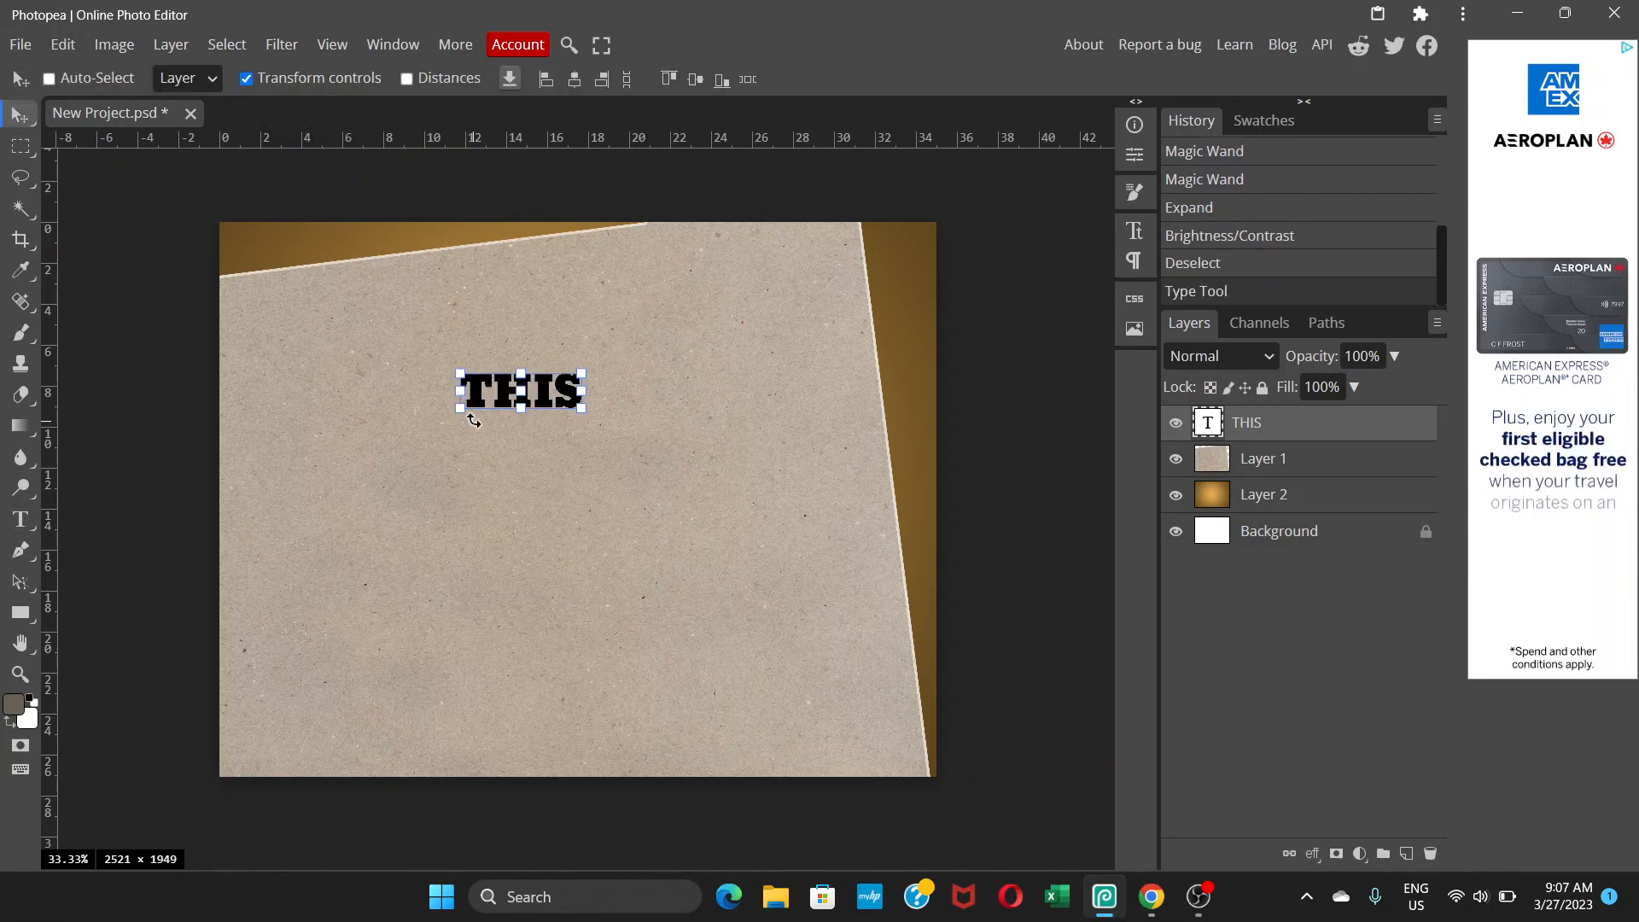
{"action": "left_click_drag", "start_coordinate": [459, 408], "coordinate": [325, 526]}
{"action": "left_click_drag", "start_coordinate": [520, 422], "coordinate": [773, 512]}
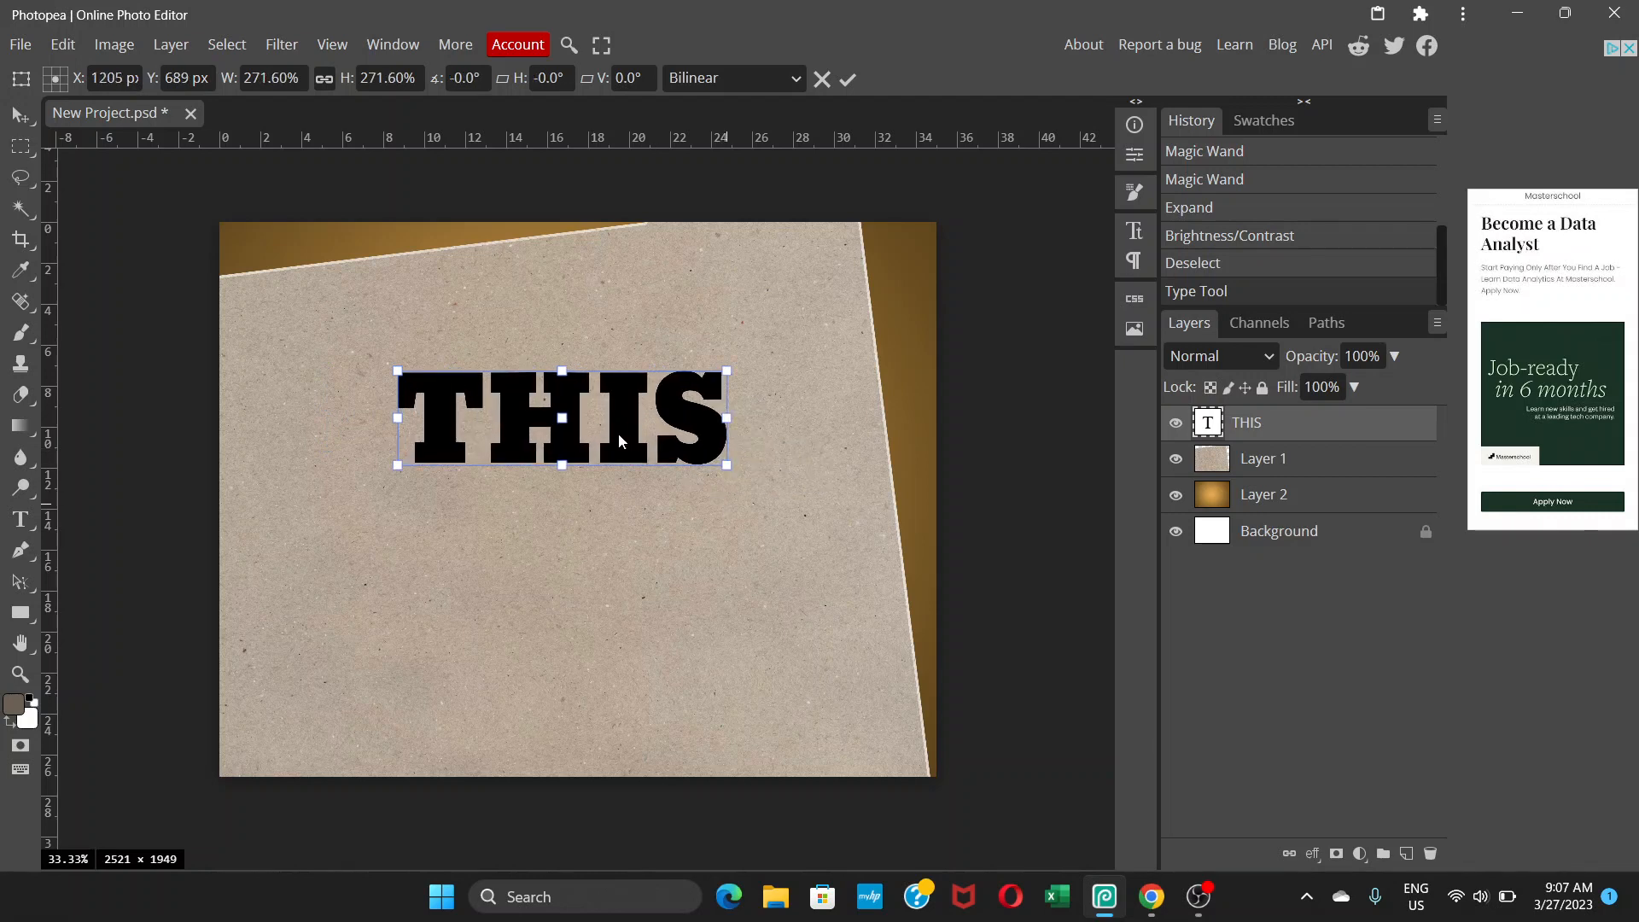
{"action": "left_click_drag", "start_coordinate": [618, 433], "coordinate": [606, 436]}
{"action": "key", "text": "Return"}
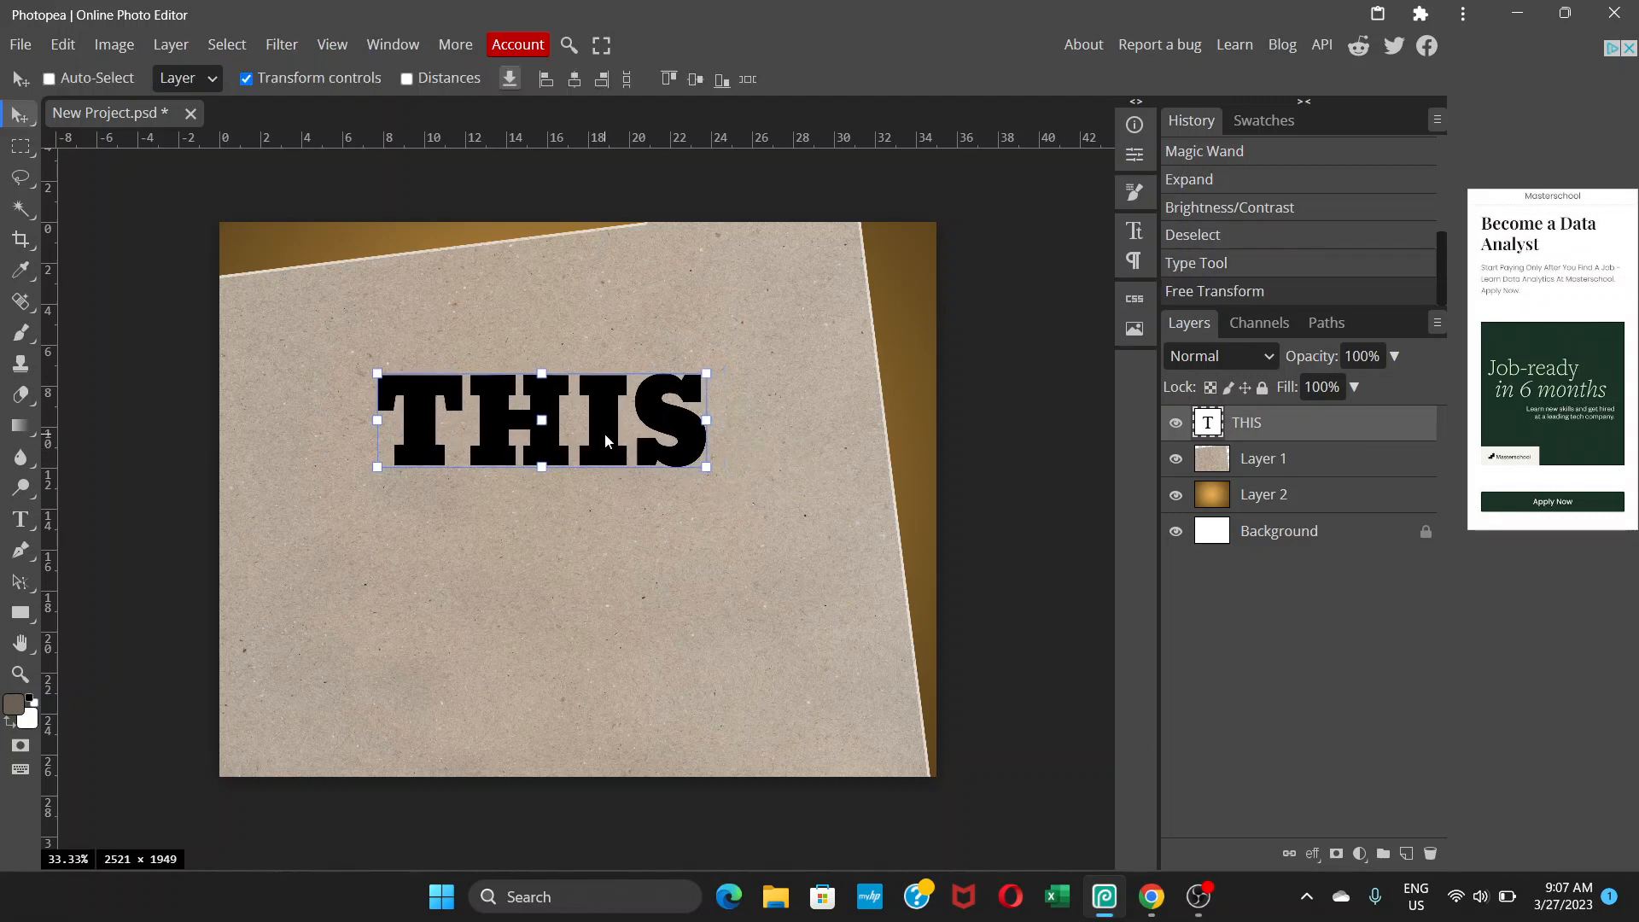
Recolour the "THIS" lettering to a dark brownish red and finish editing the text.
{"action": "double_click", "coordinate": [597, 431]}
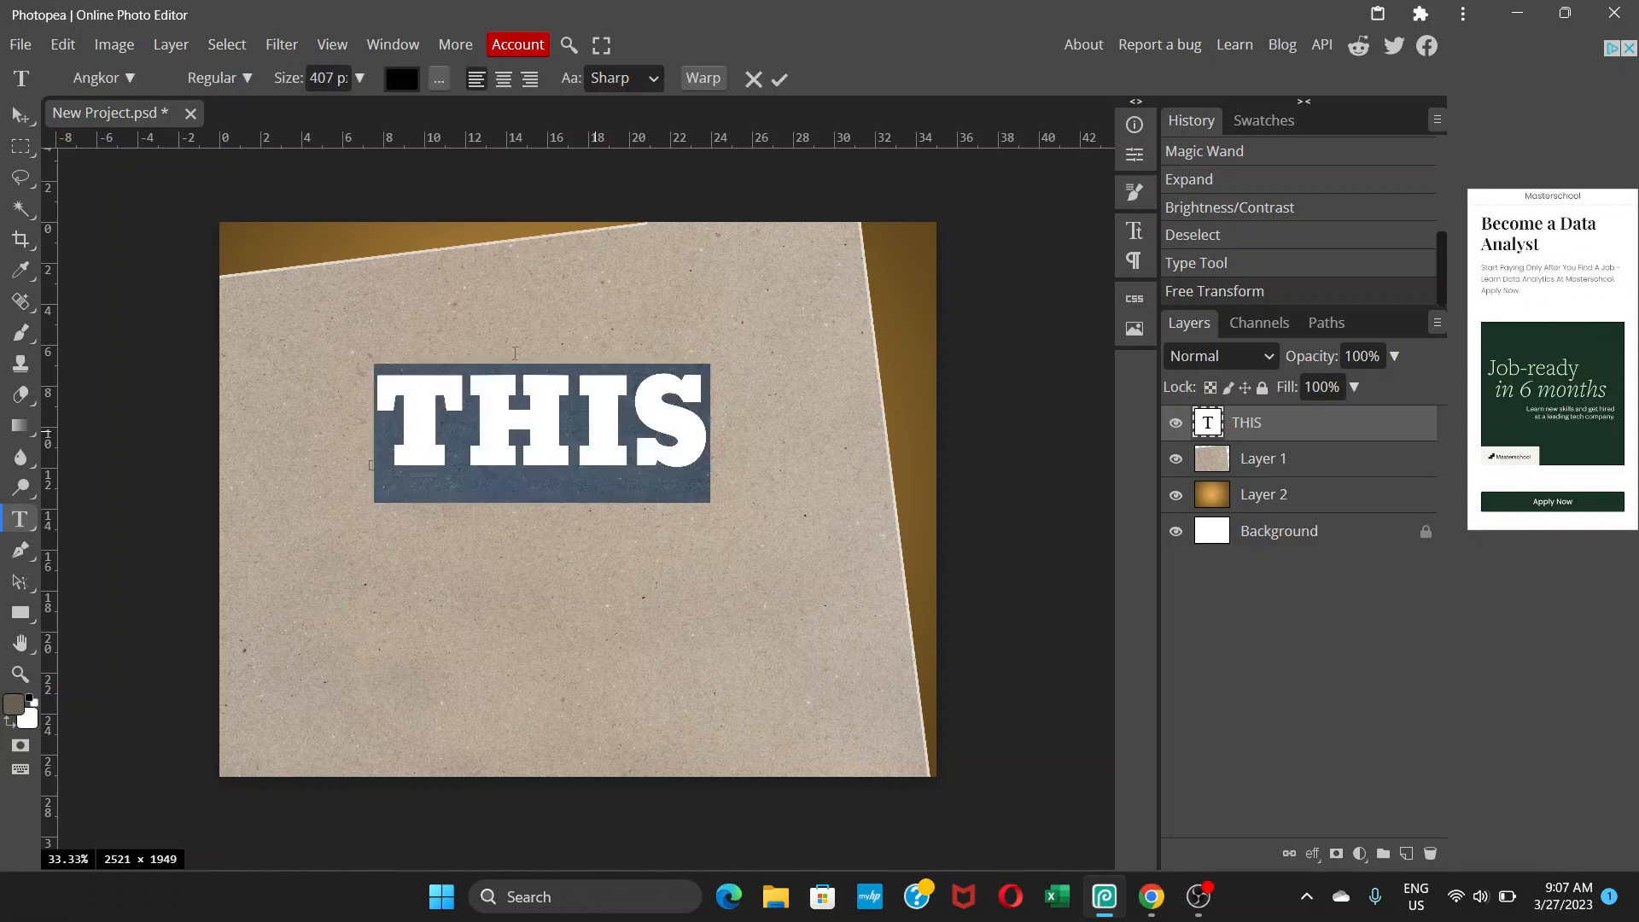
{"action": "left_click", "coordinate": [402, 79]}
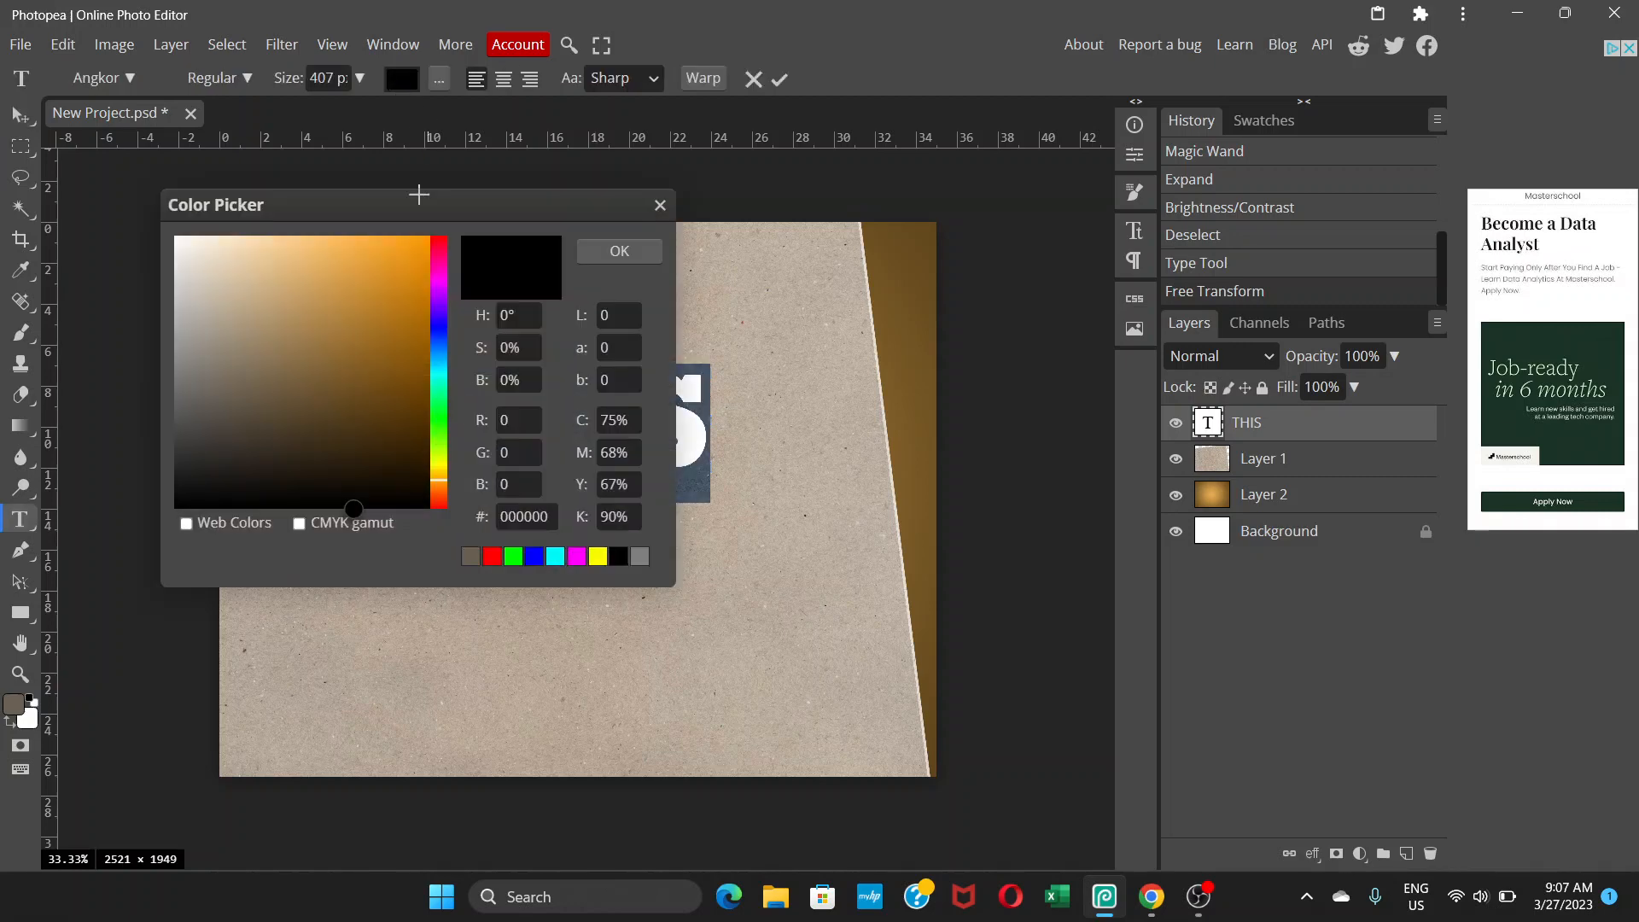
{"action": "left_click", "coordinate": [438, 500]}
{"action": "left_click", "coordinate": [367, 379]}
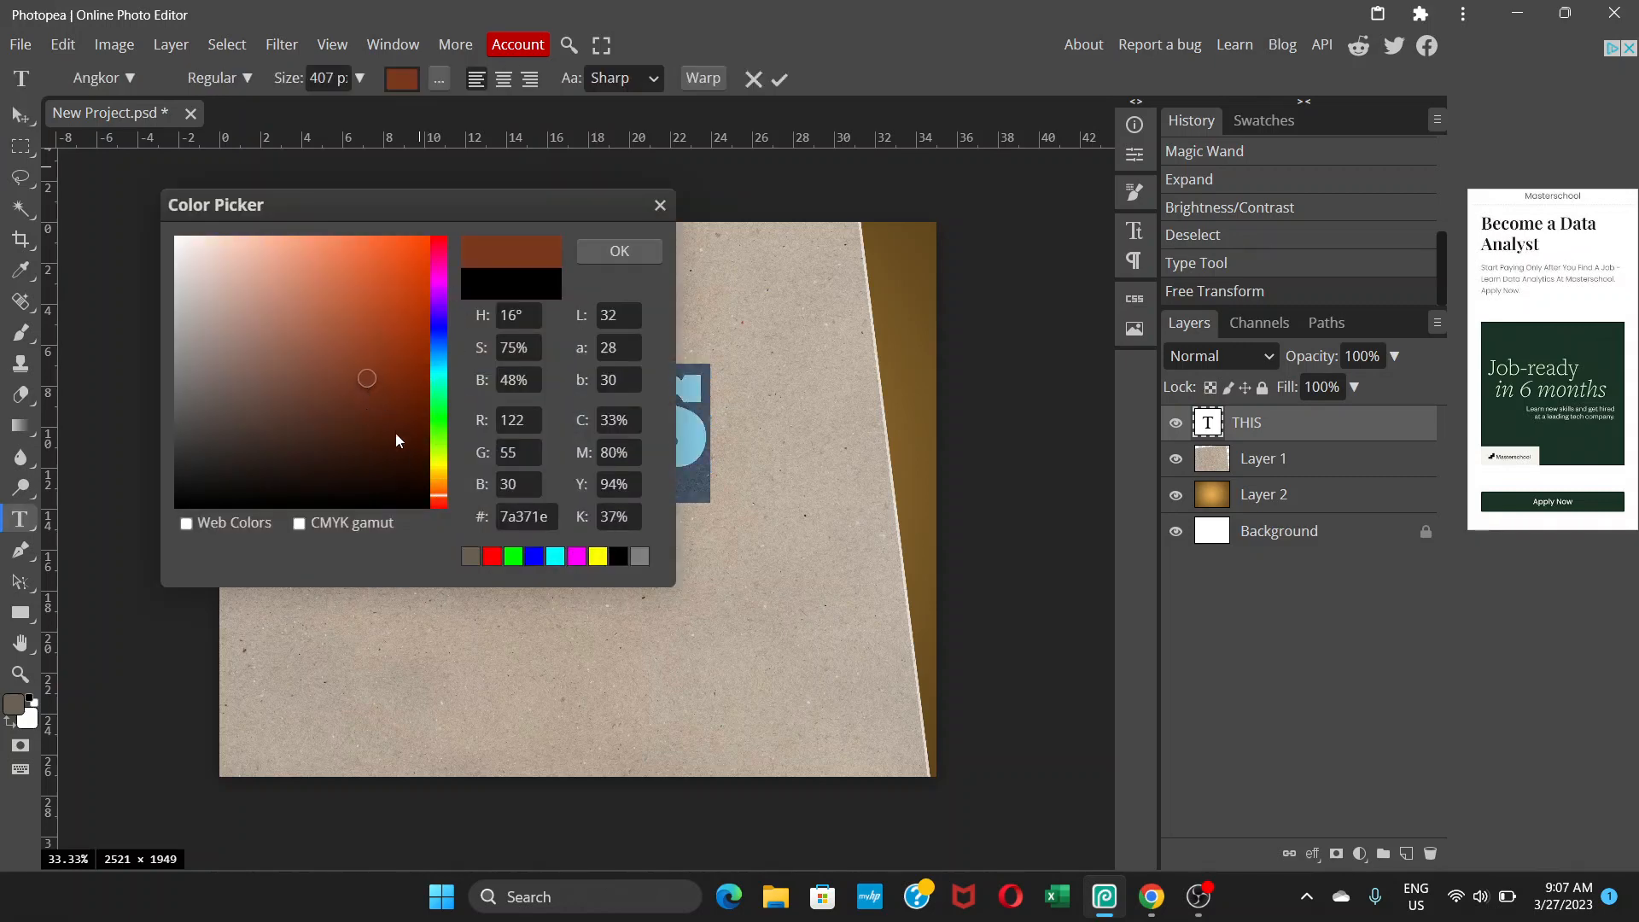
{"action": "left_click_drag", "start_coordinate": [437, 498], "coordinate": [438, 505]}
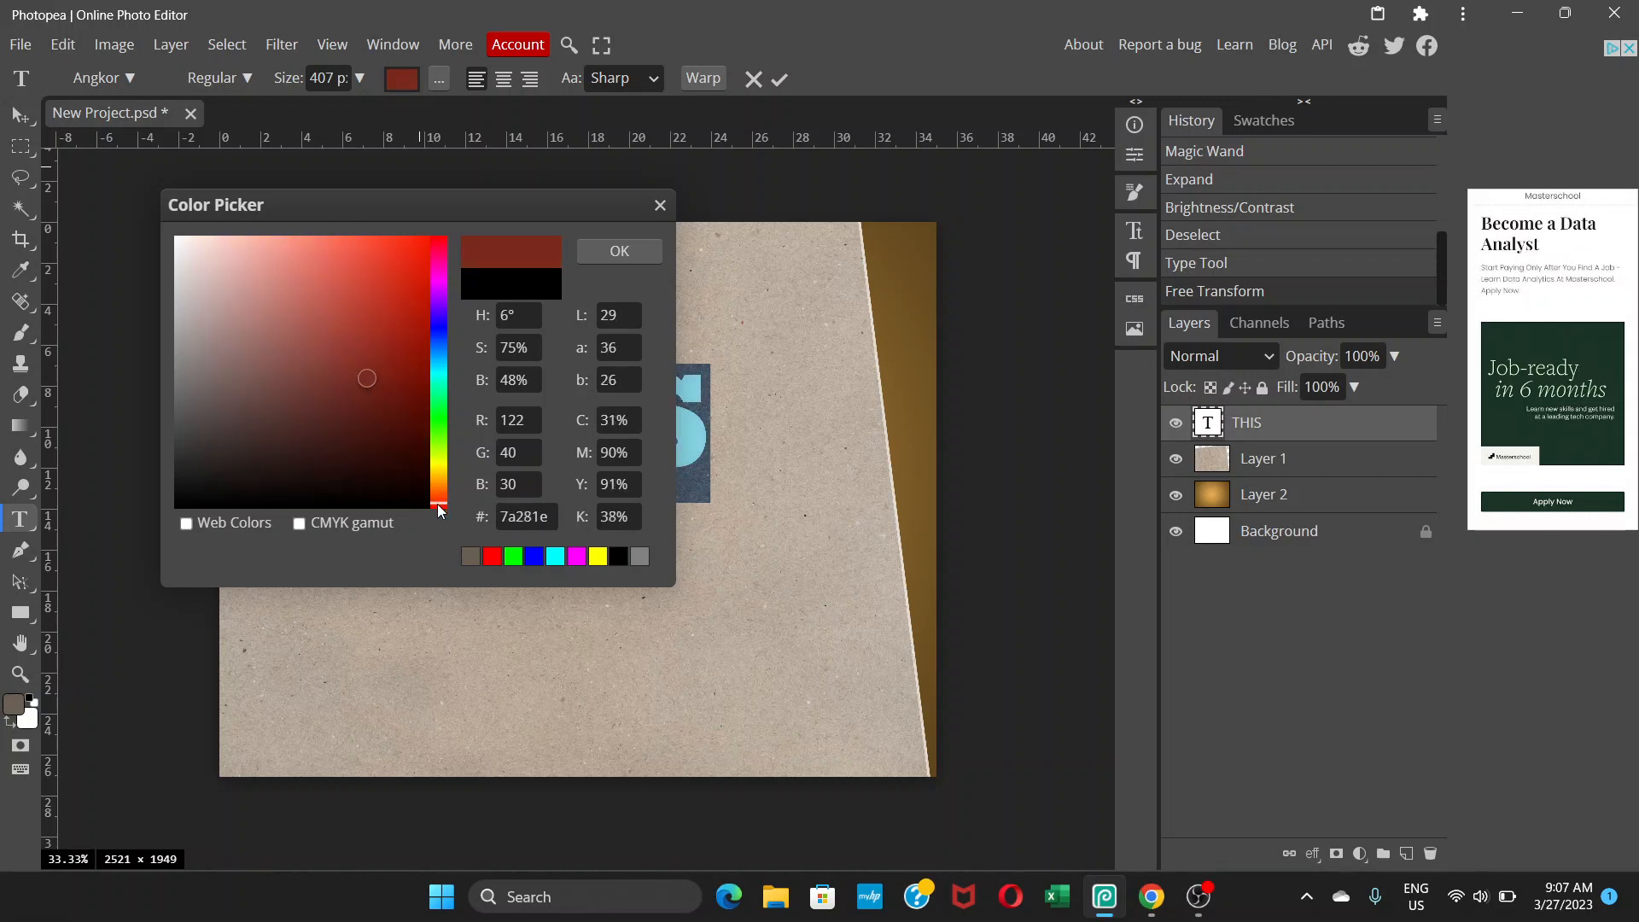
{"action": "left_click", "coordinate": [347, 410]}
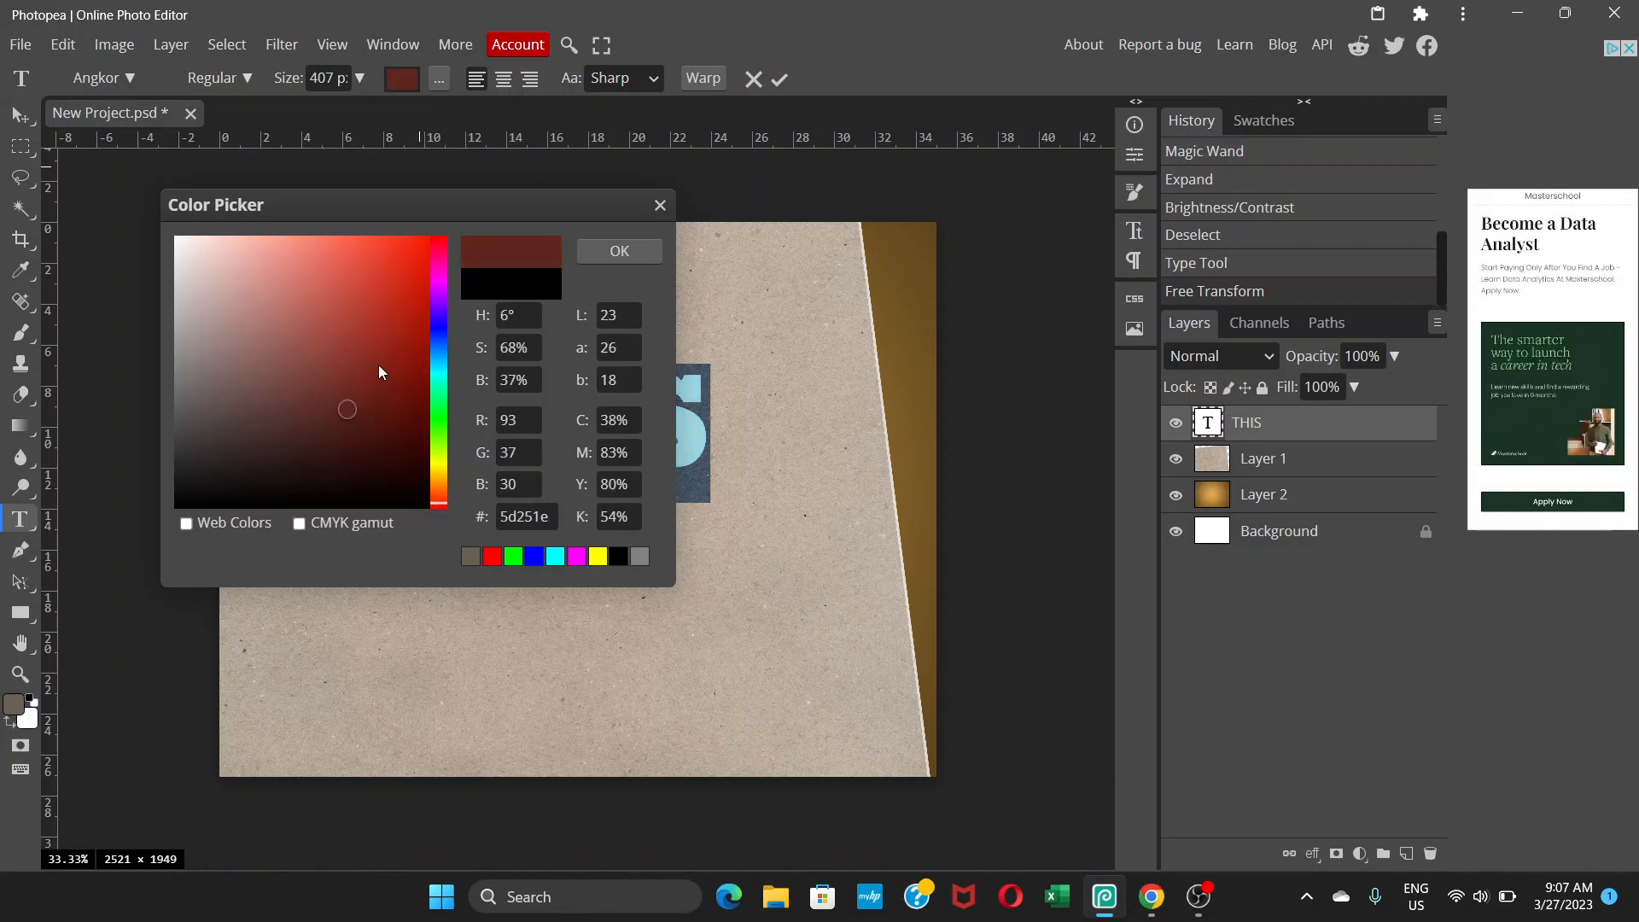
{"action": "left_click", "coordinate": [378, 366]}
{"action": "left_click", "coordinate": [371, 377]}
{"action": "left_click", "coordinate": [600, 253]}
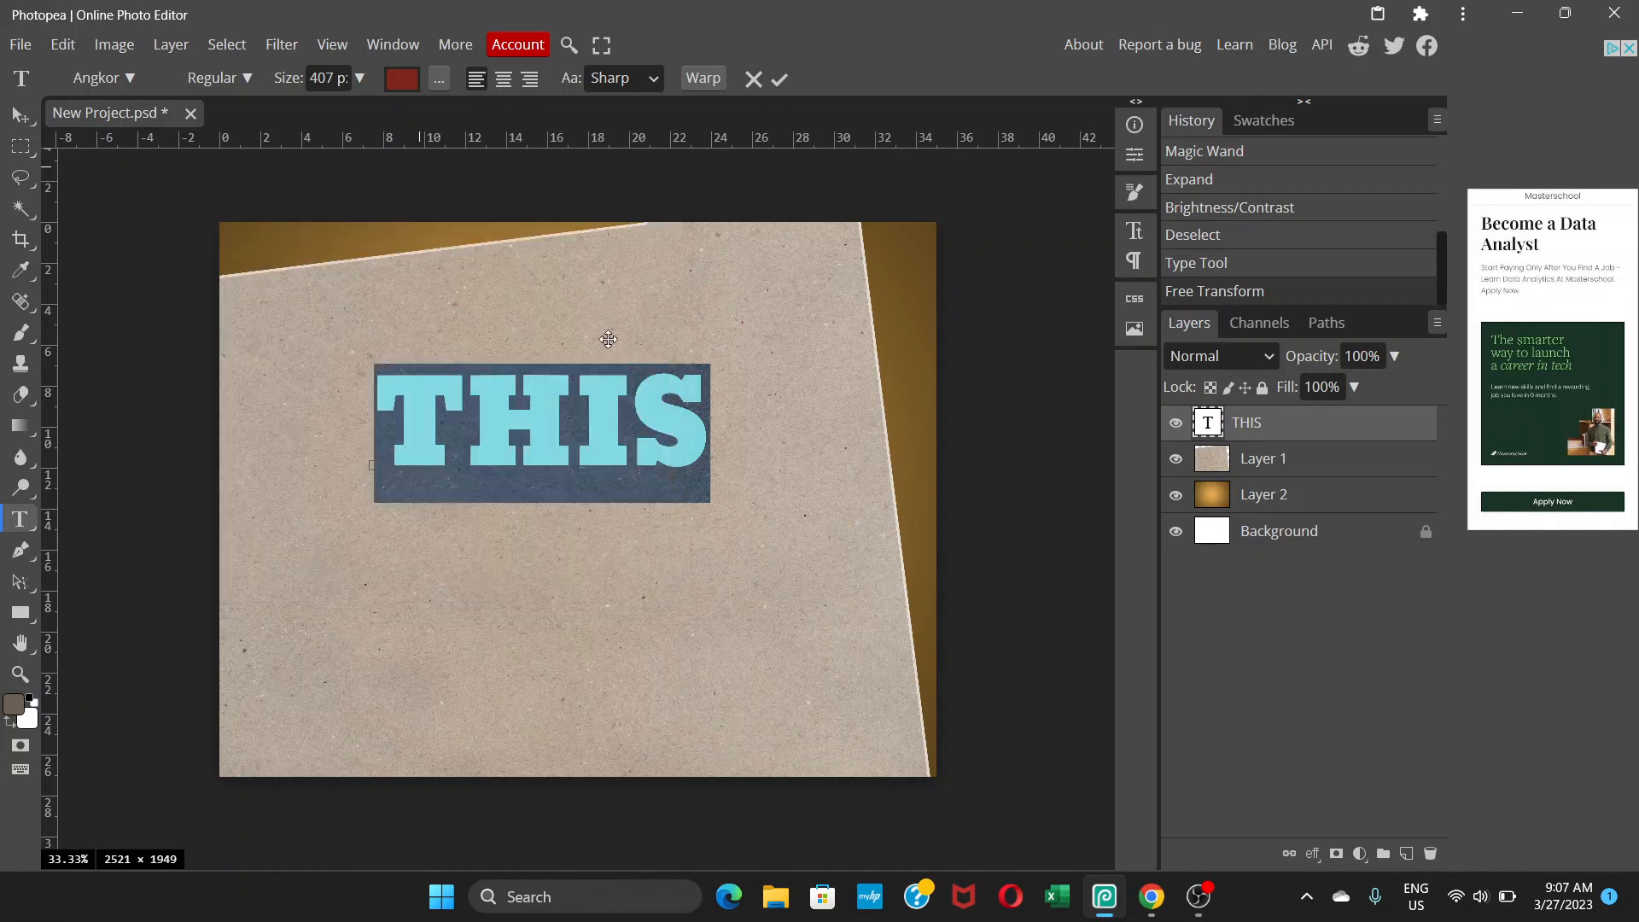
{"action": "left_click", "coordinate": [633, 474]}
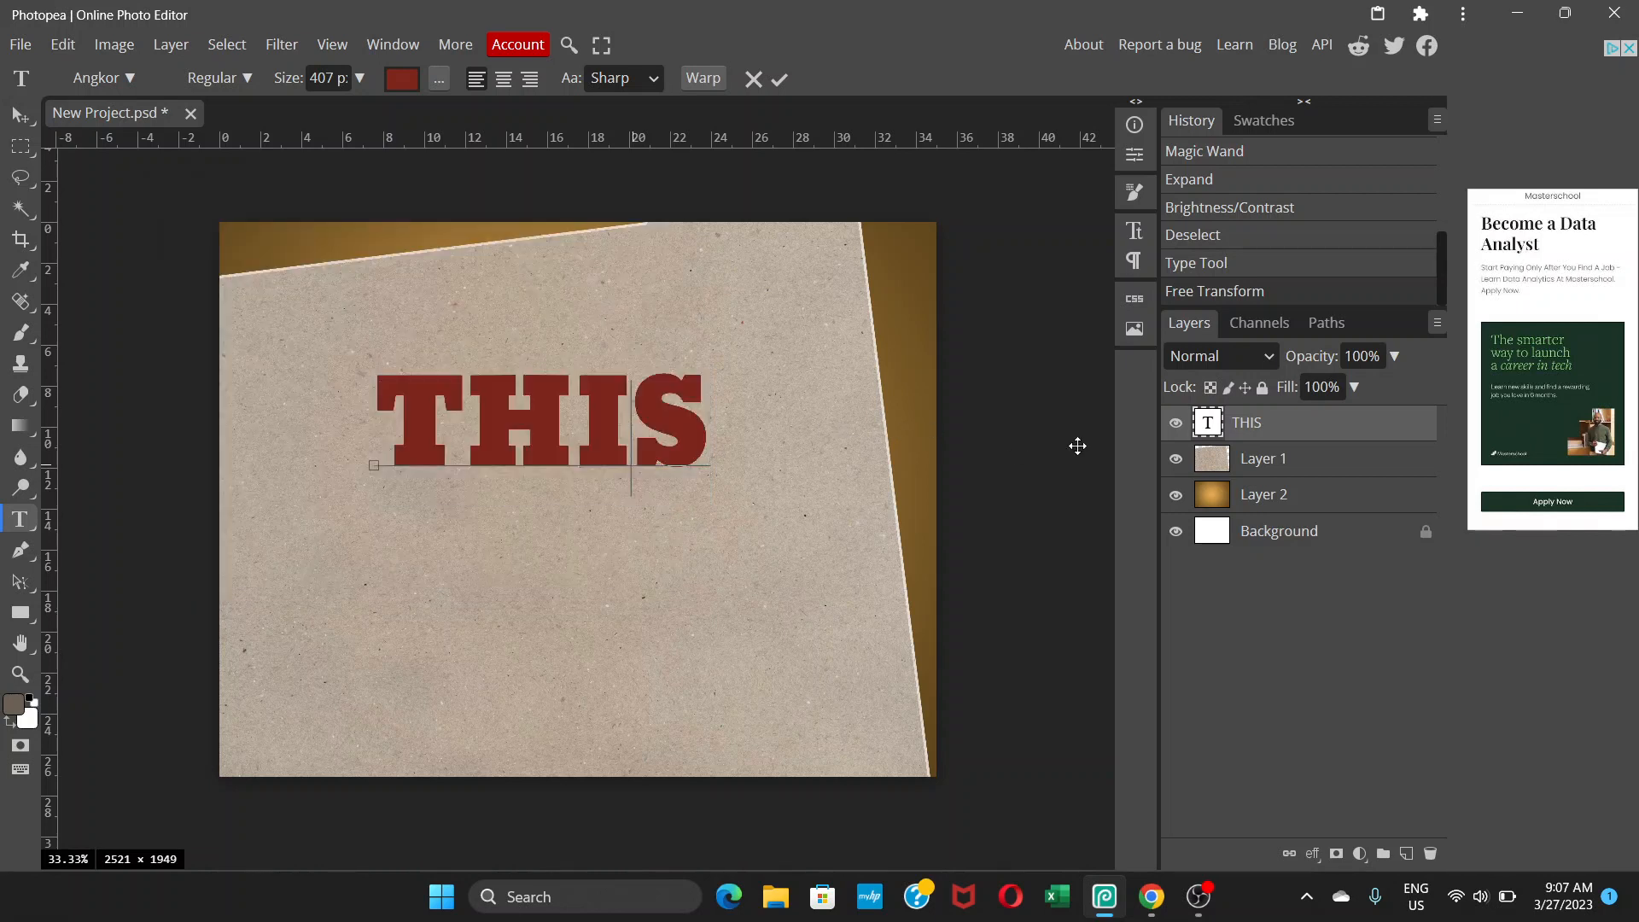
{"action": "left_click", "coordinate": [18, 116]}
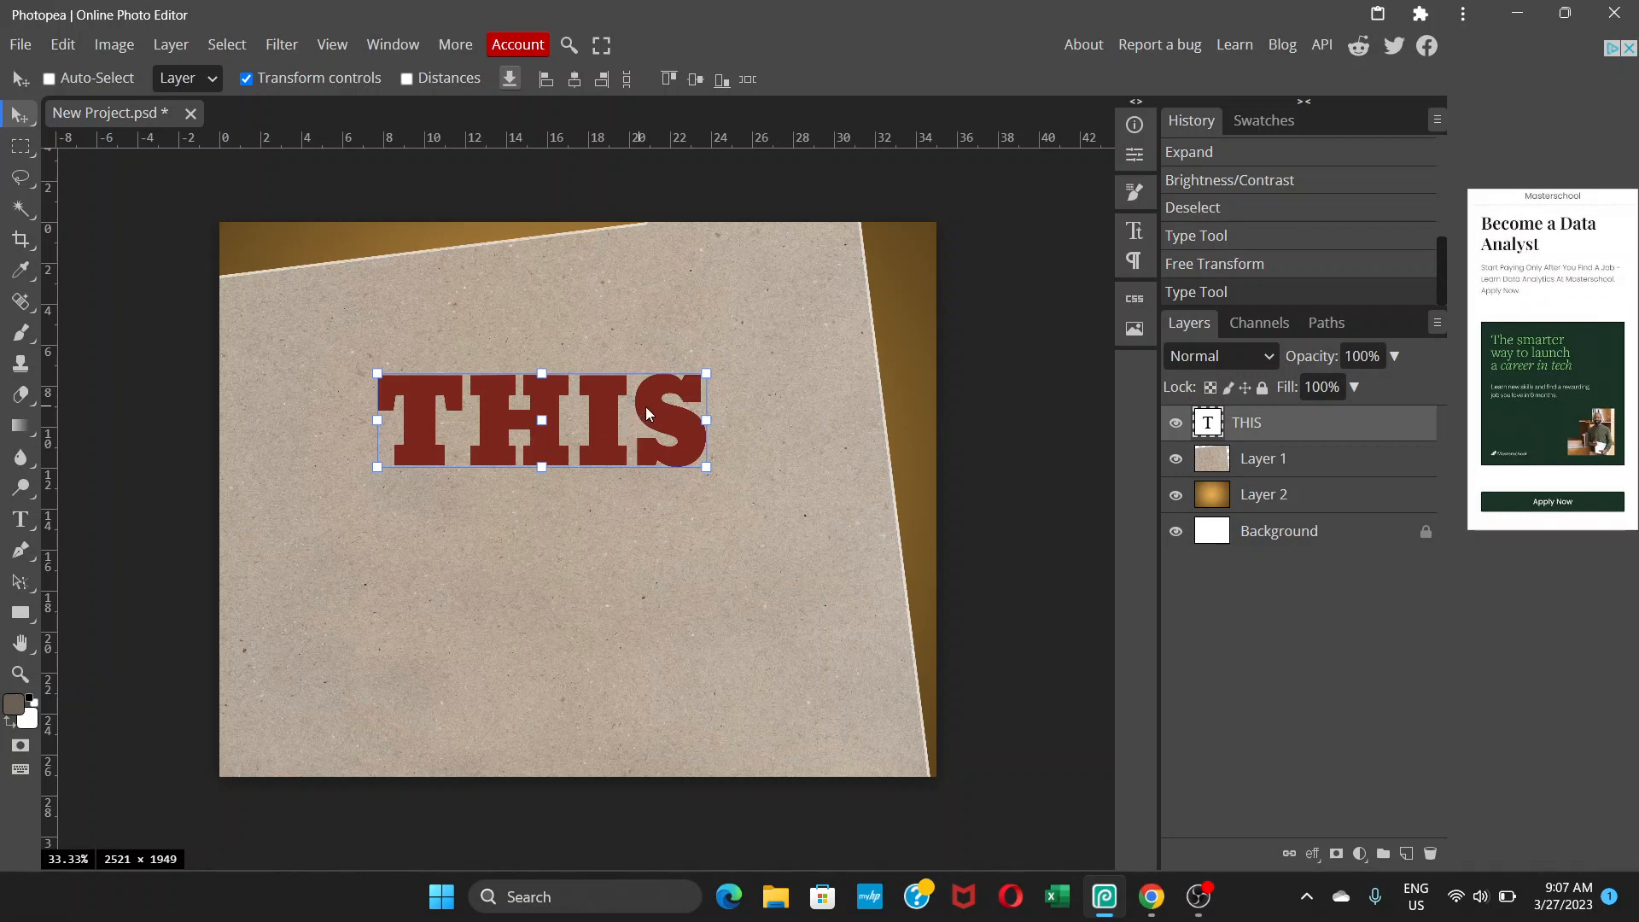
Convert the "THIS" text layer to a smart object and rotate it to -7.0° to follow the paper's tilt.
{"action": "right_click", "coordinate": [1313, 428]}
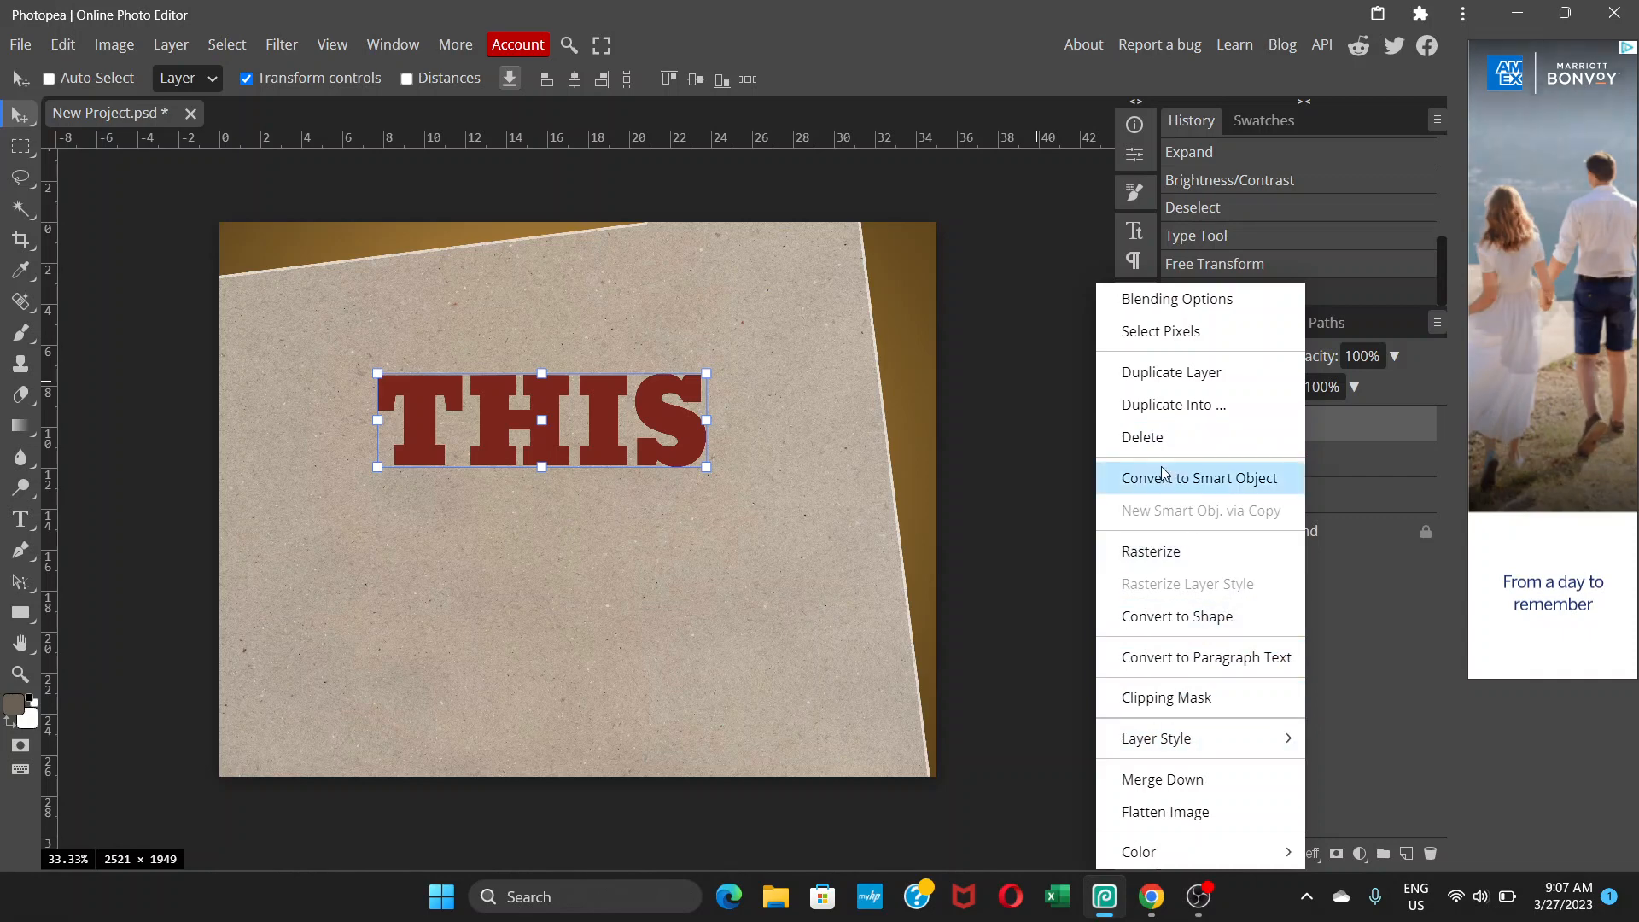
{"action": "left_click", "coordinate": [1183, 487]}
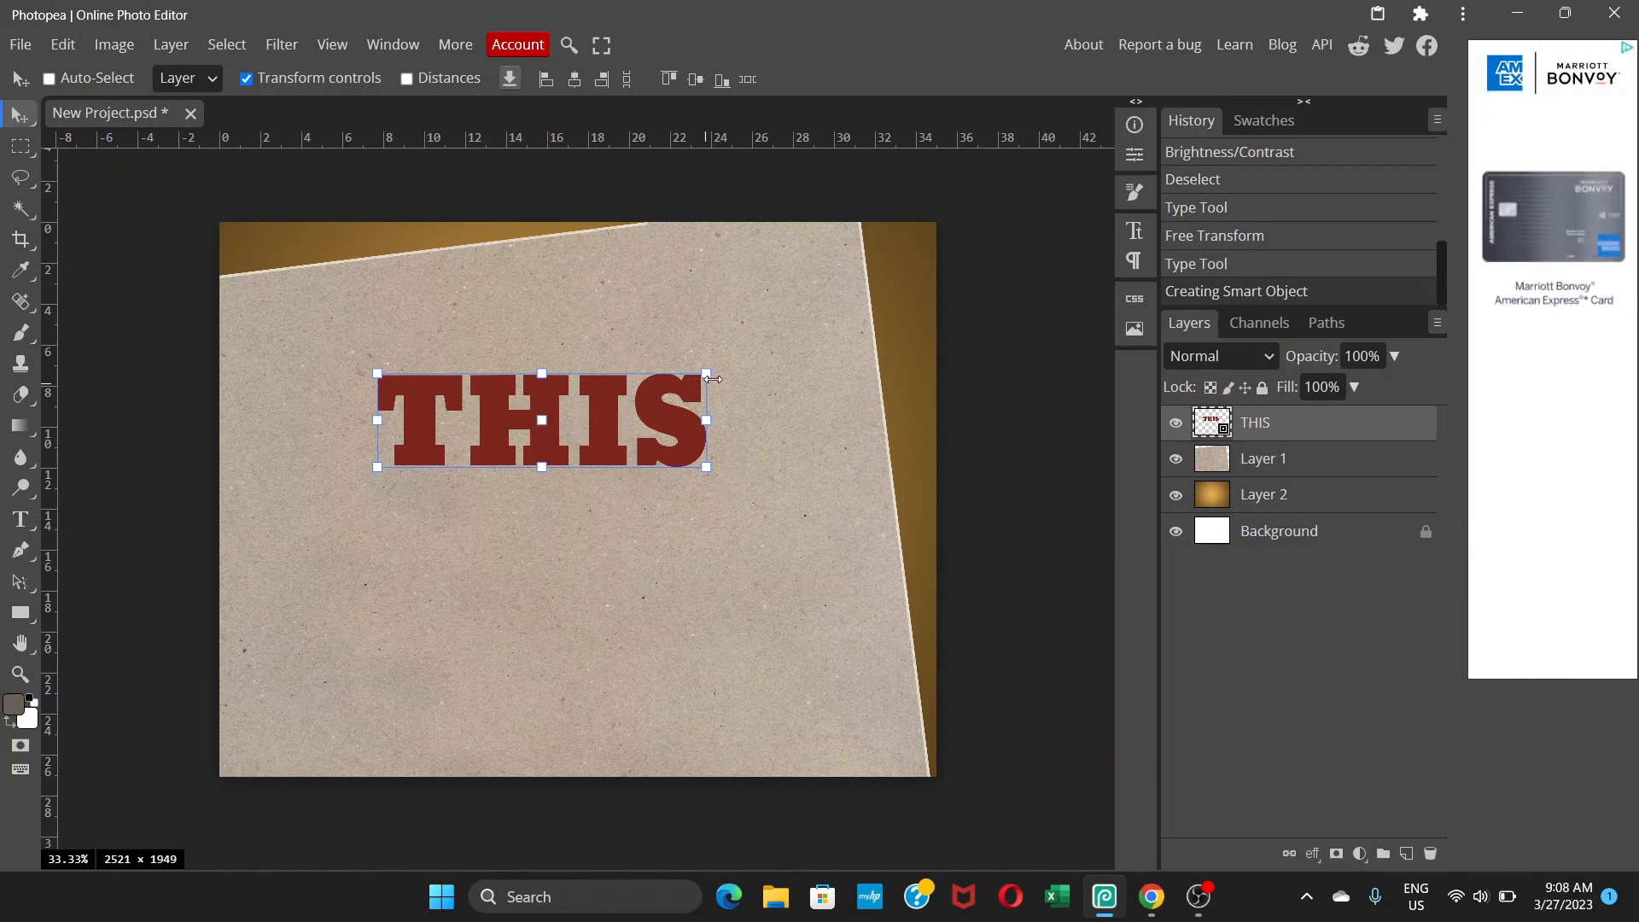
{"action": "mouse_move", "coordinate": [719, 364]}
{"action": "left_mouse_down"}
{"action": "mouse_move", "coordinate": [697, 340]}
{"action": "mouse_move", "coordinate": [711, 346]}
{"action": "left_mouse_up"}
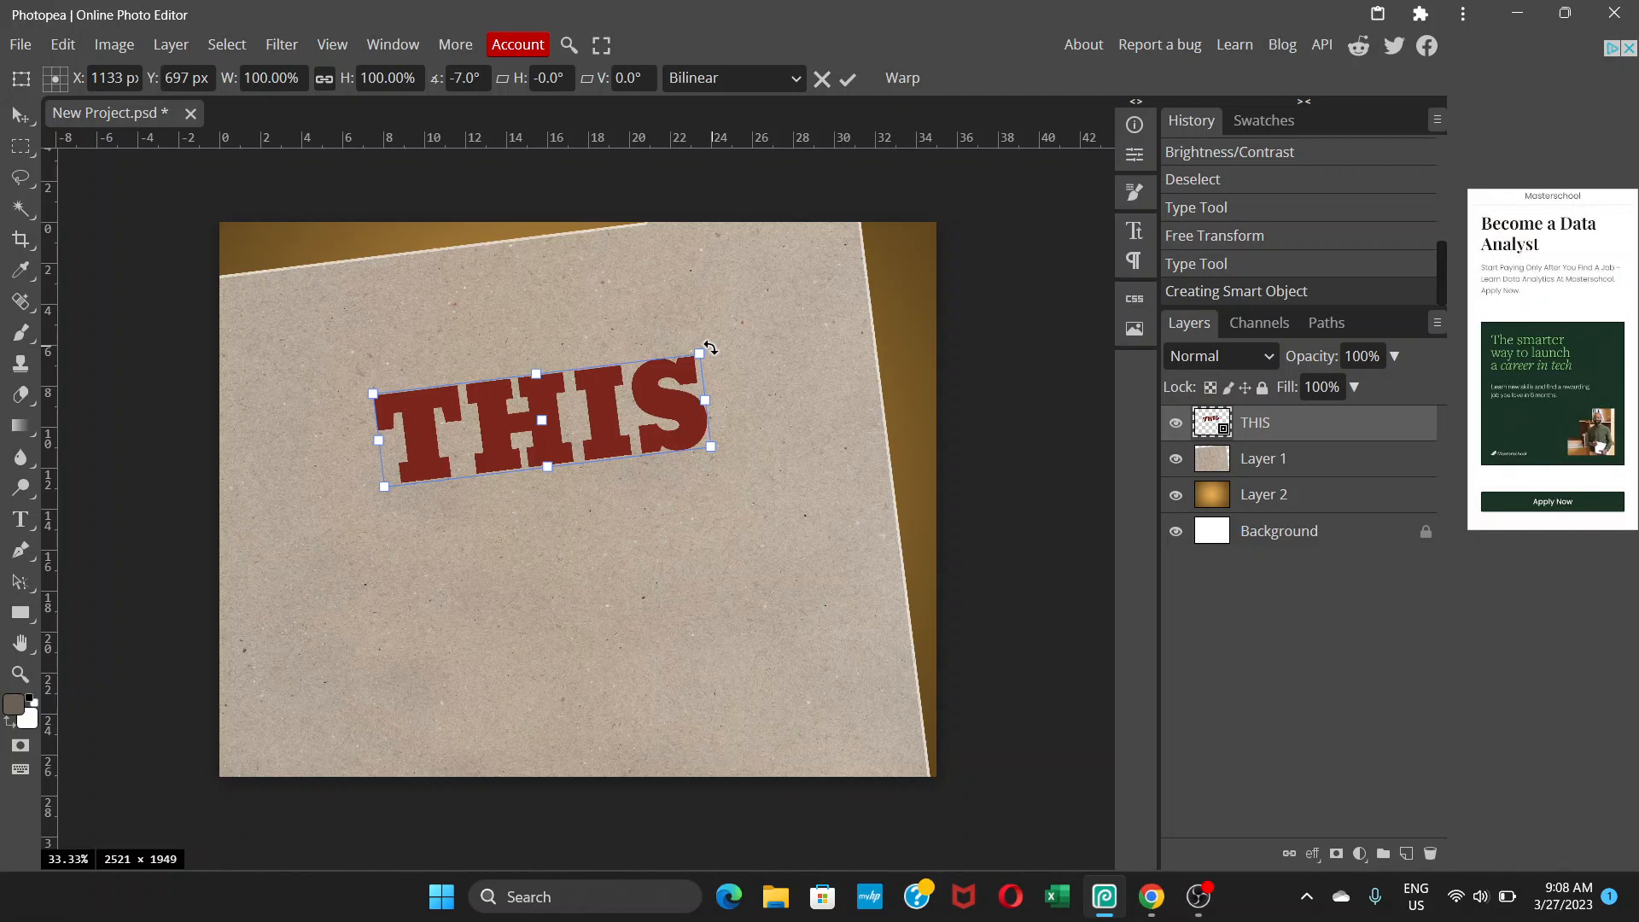
{"action": "key", "text": "Return"}
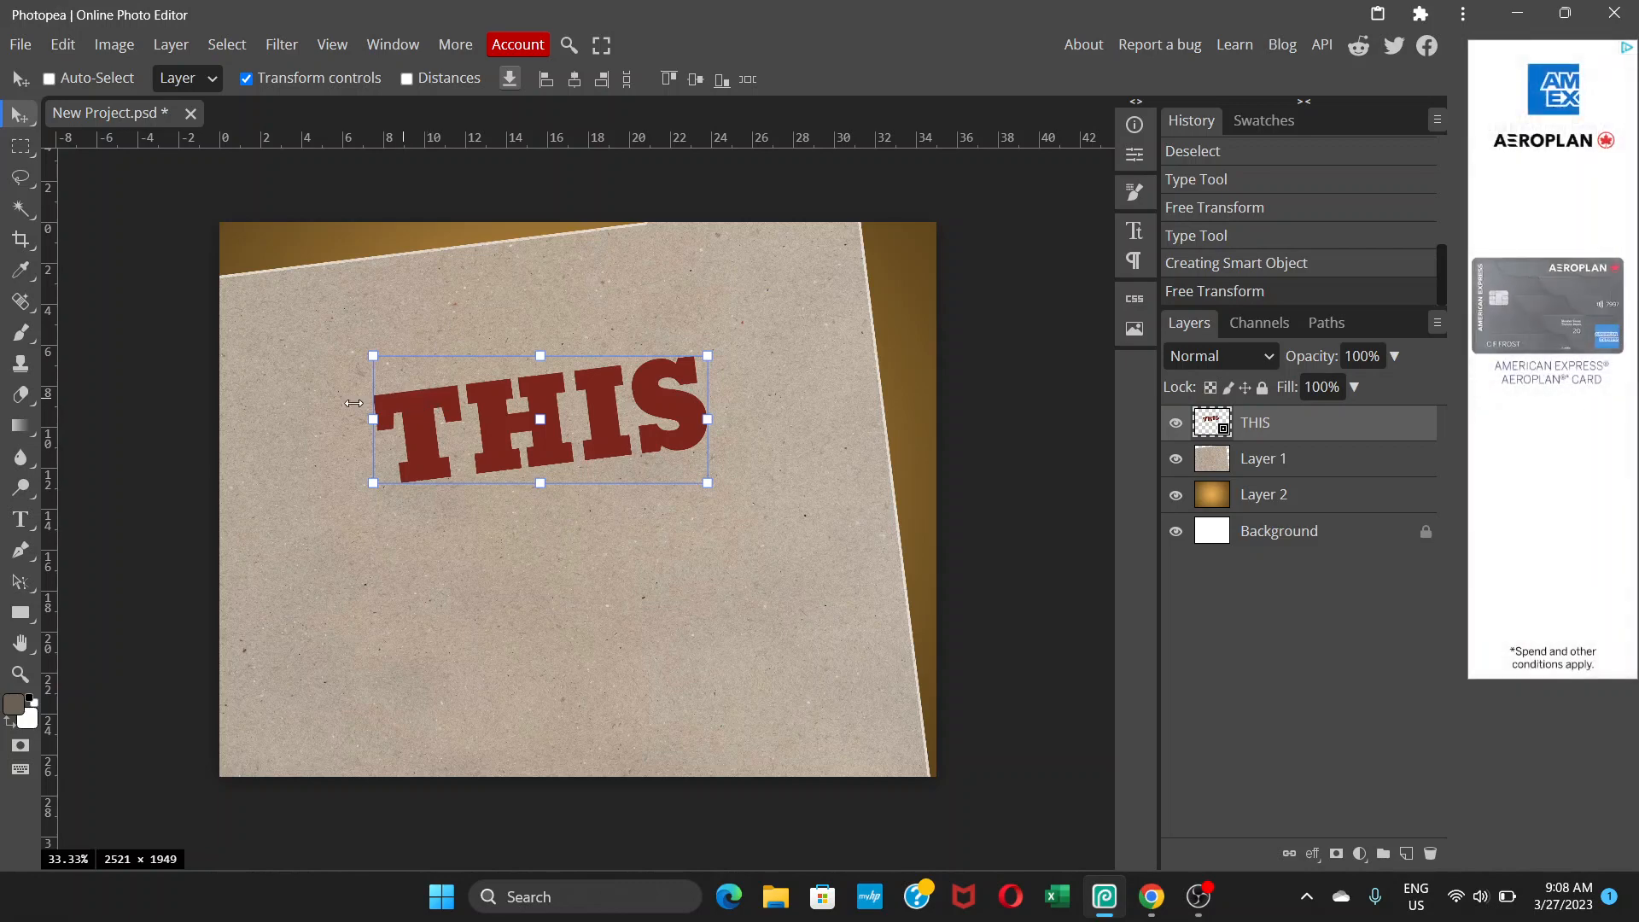
Distort the "THIS" layer by pulling its upper two corners and lower-right corner slightly inward.
{"action": "key", "text": "ctrl+plus"}
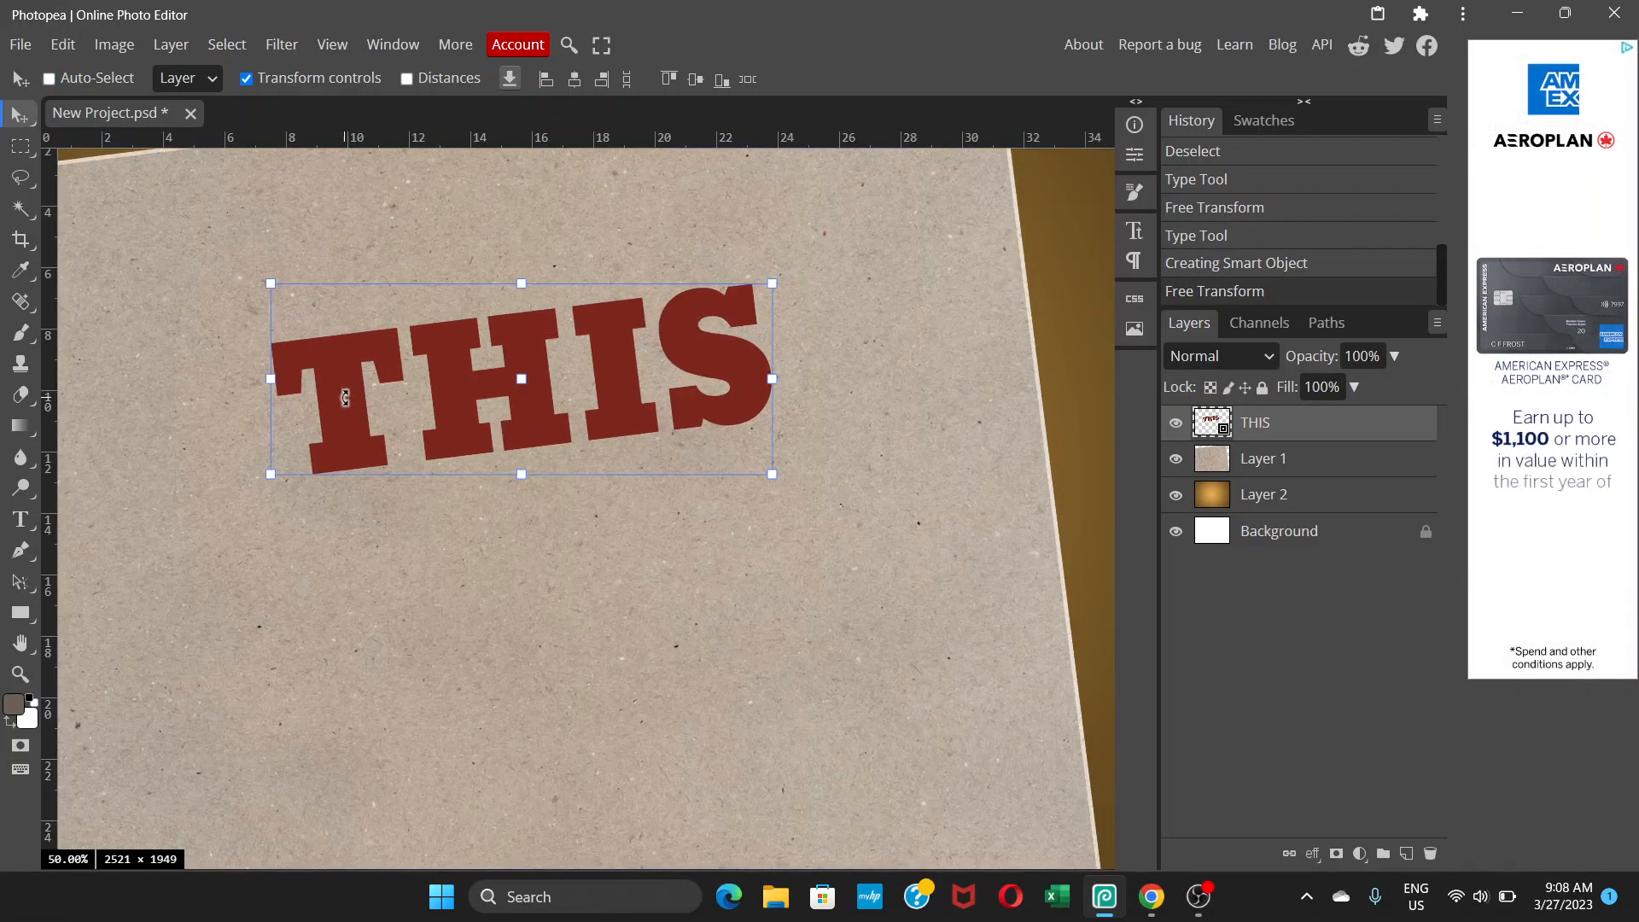
{"action": "left_click", "coordinate": [64, 47]}
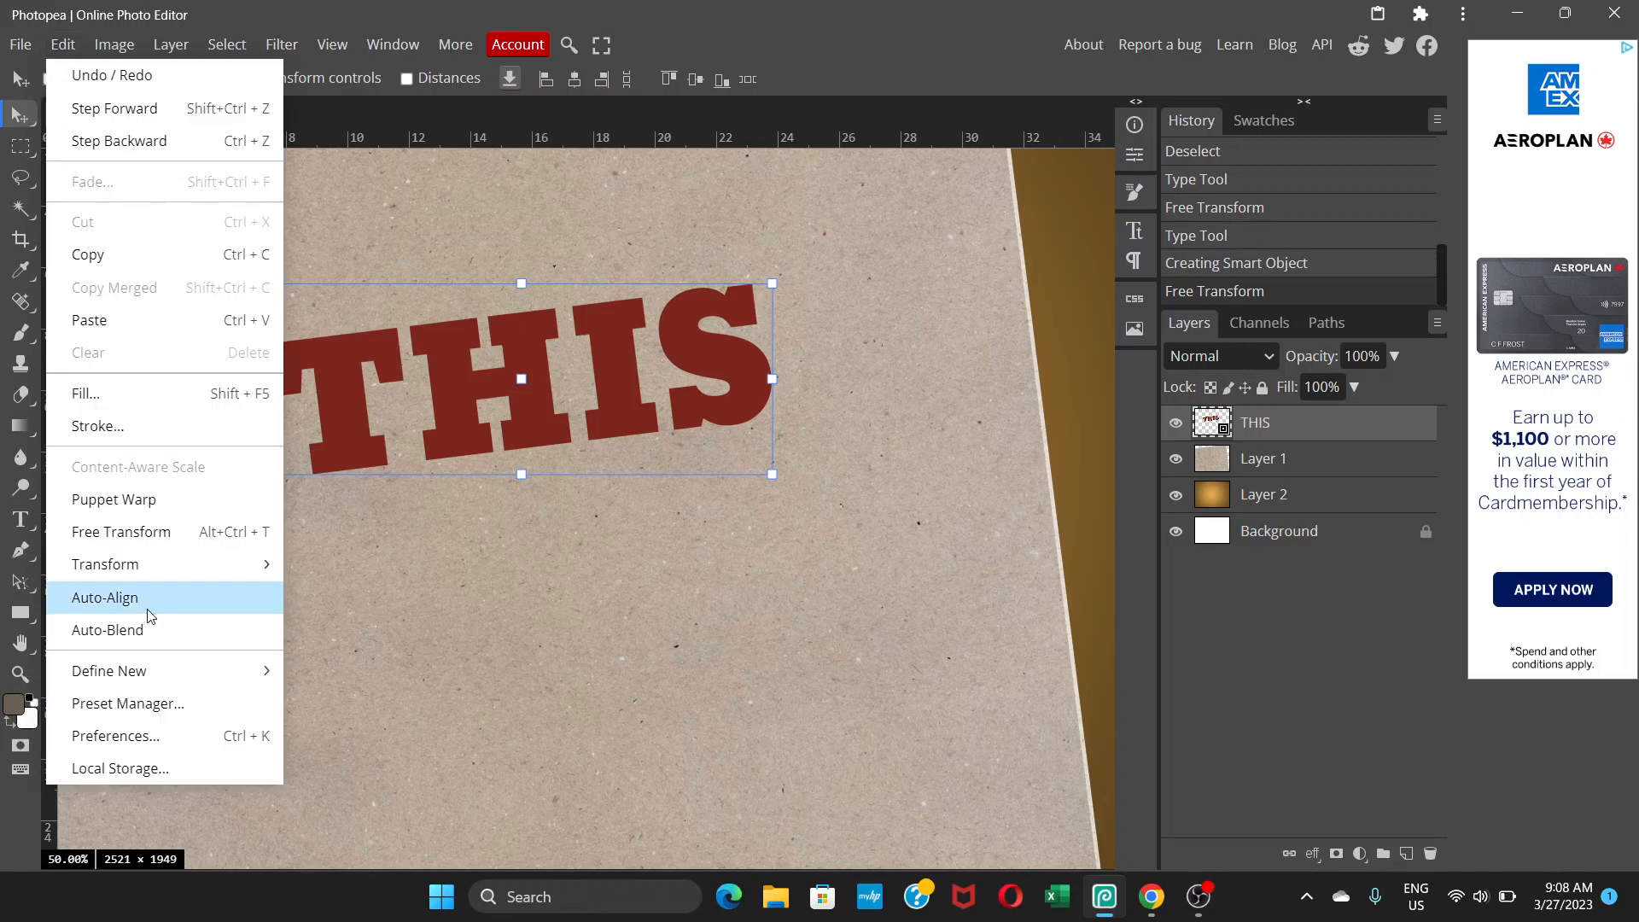
{"action": "mouse_move", "coordinate": [249, 571]}
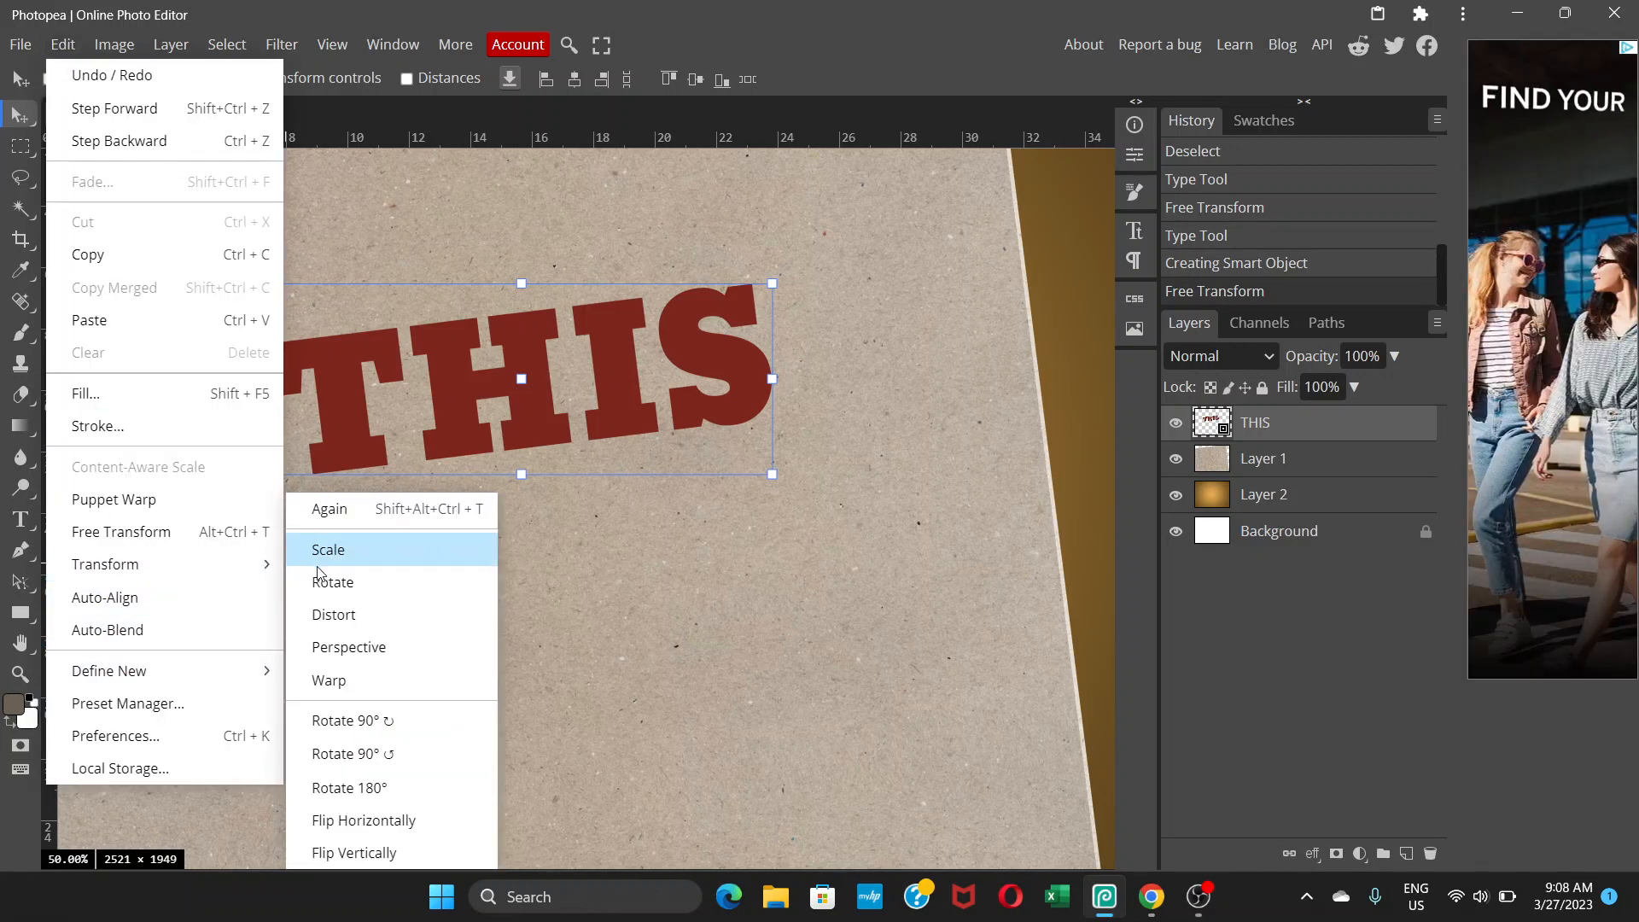
{"action": "left_click", "coordinate": [333, 632]}
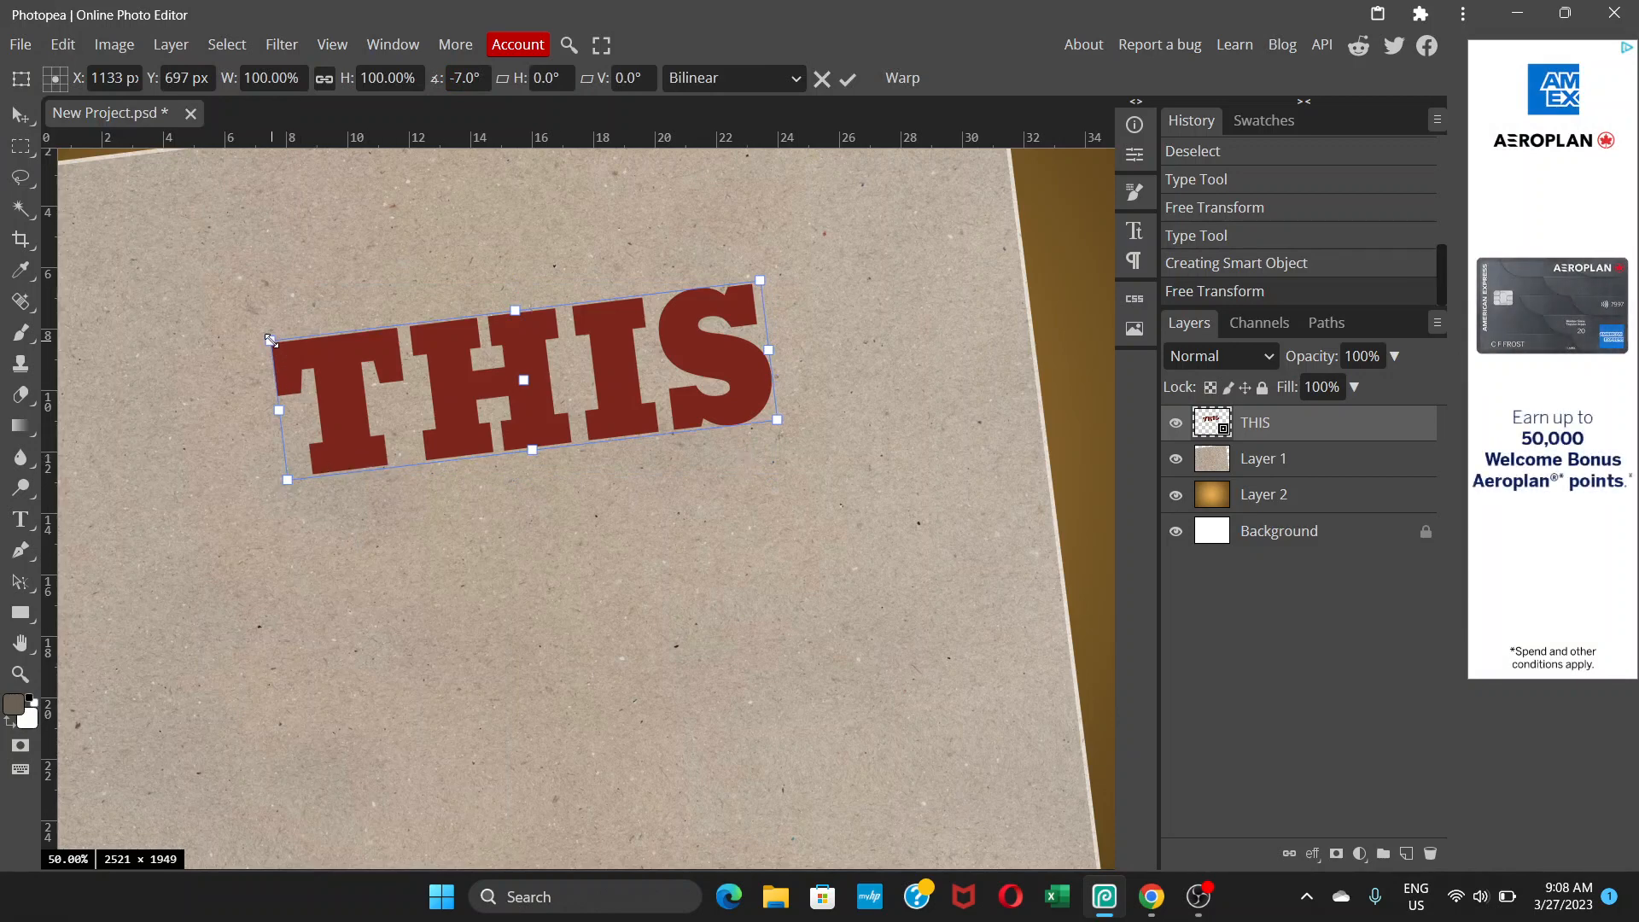
{"action": "left_click_drag", "start_coordinate": [270, 339], "coordinate": [272, 339]}
{"action": "left_click_drag", "start_coordinate": [759, 281], "coordinate": [756, 280]}
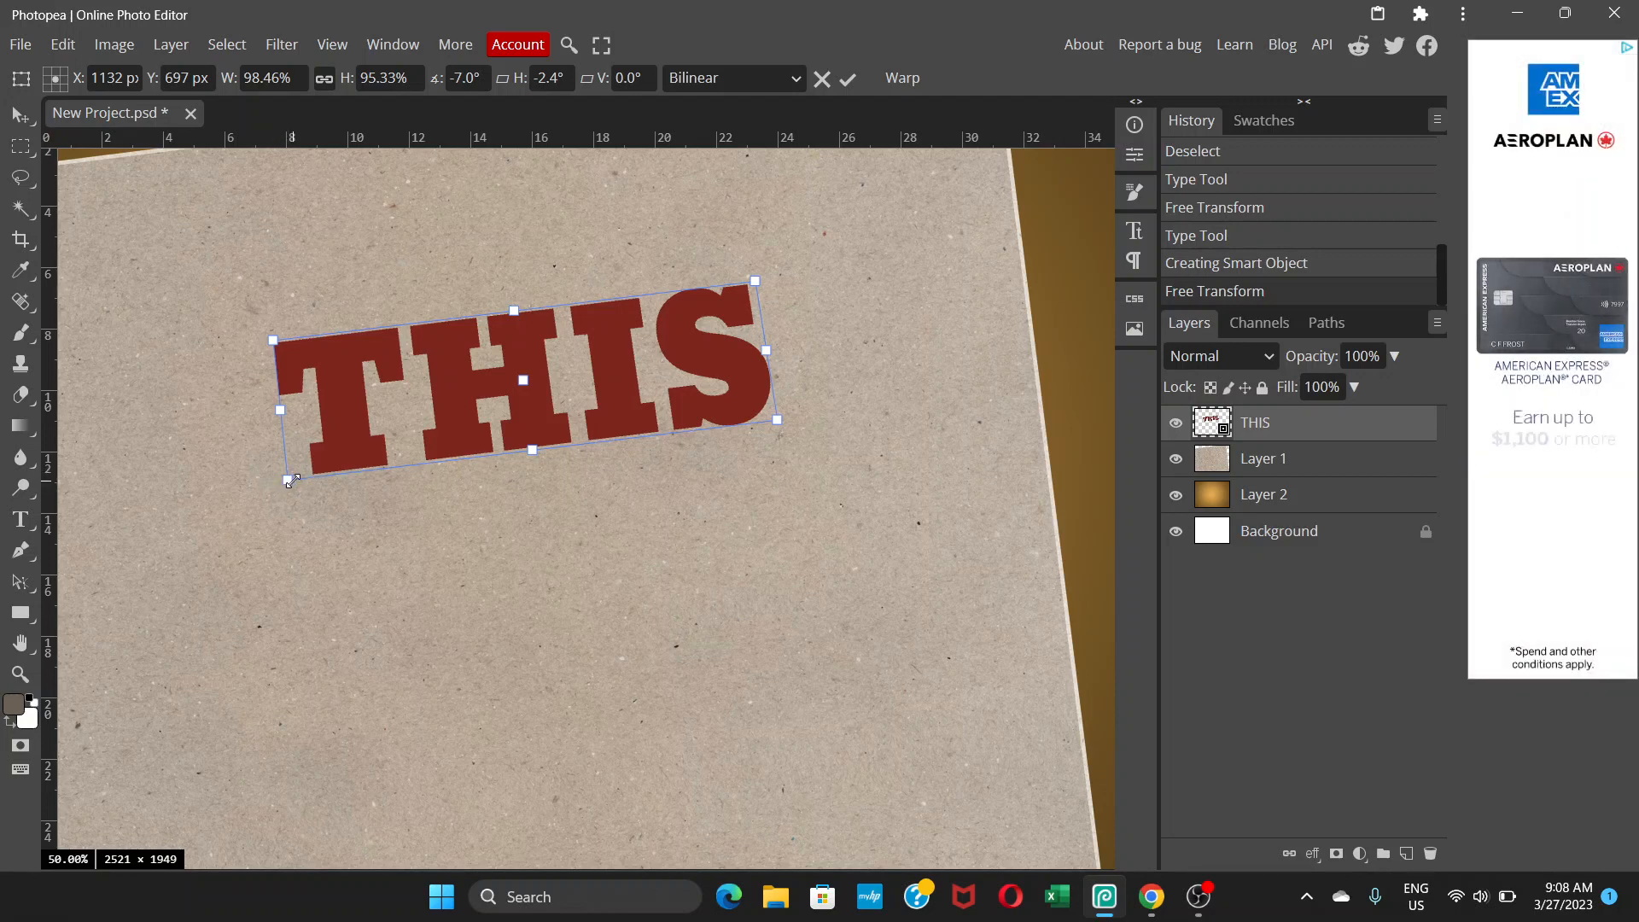
{"action": "left_click_drag", "start_coordinate": [777, 420], "coordinate": [775, 419]}
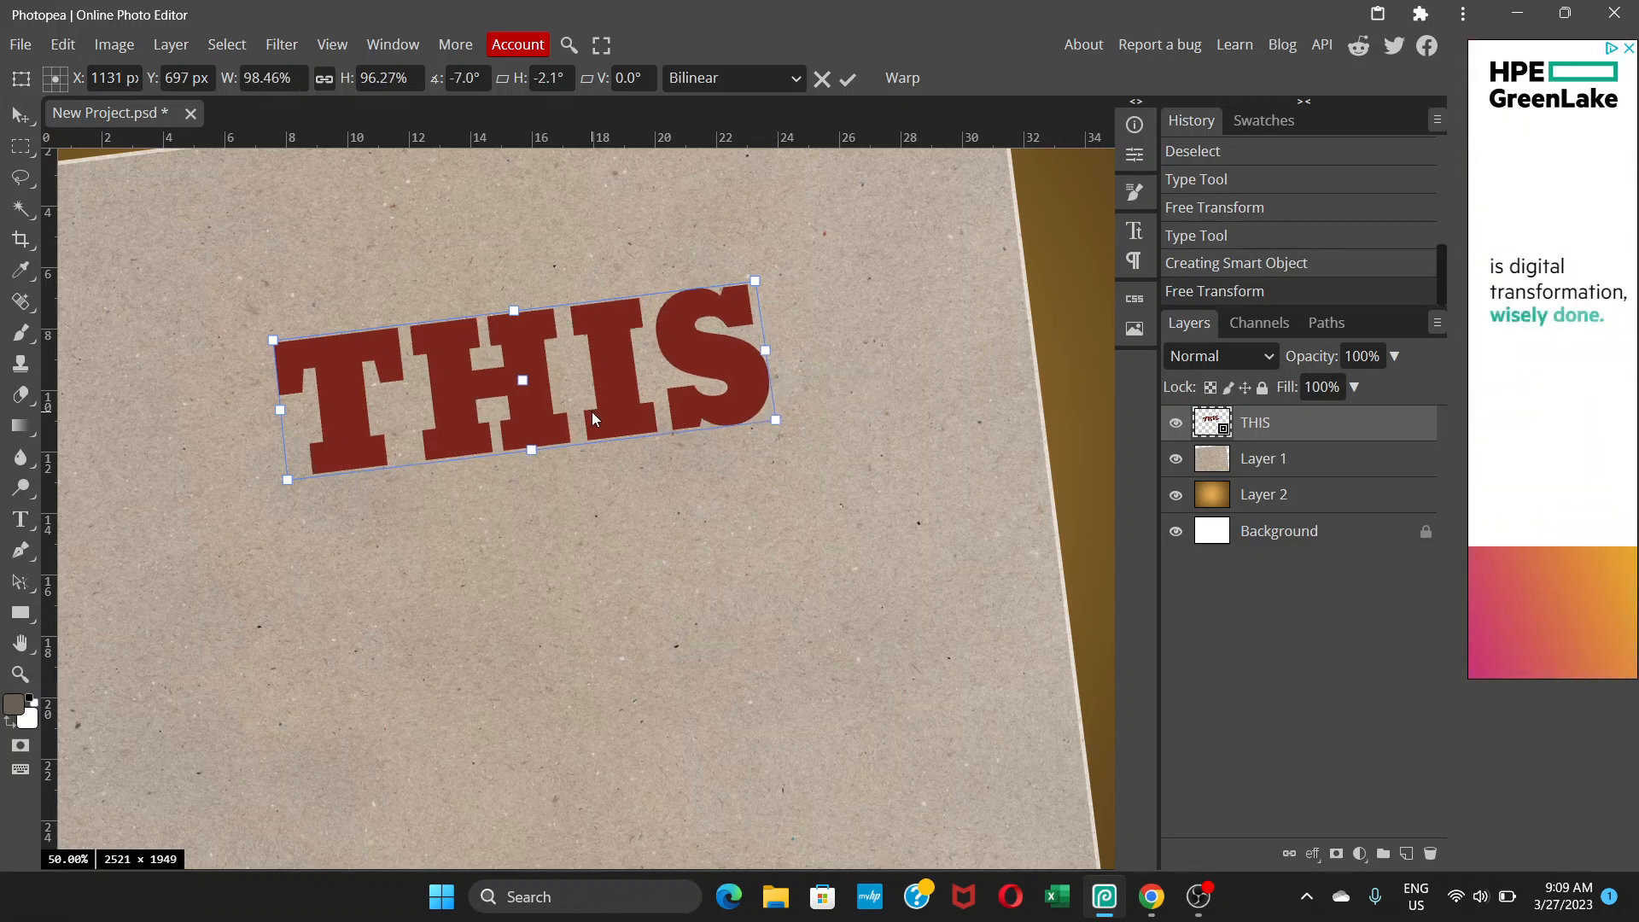
{"action": "key", "text": "Return"}
{"action": "key", "text": "ctrl+minus"}
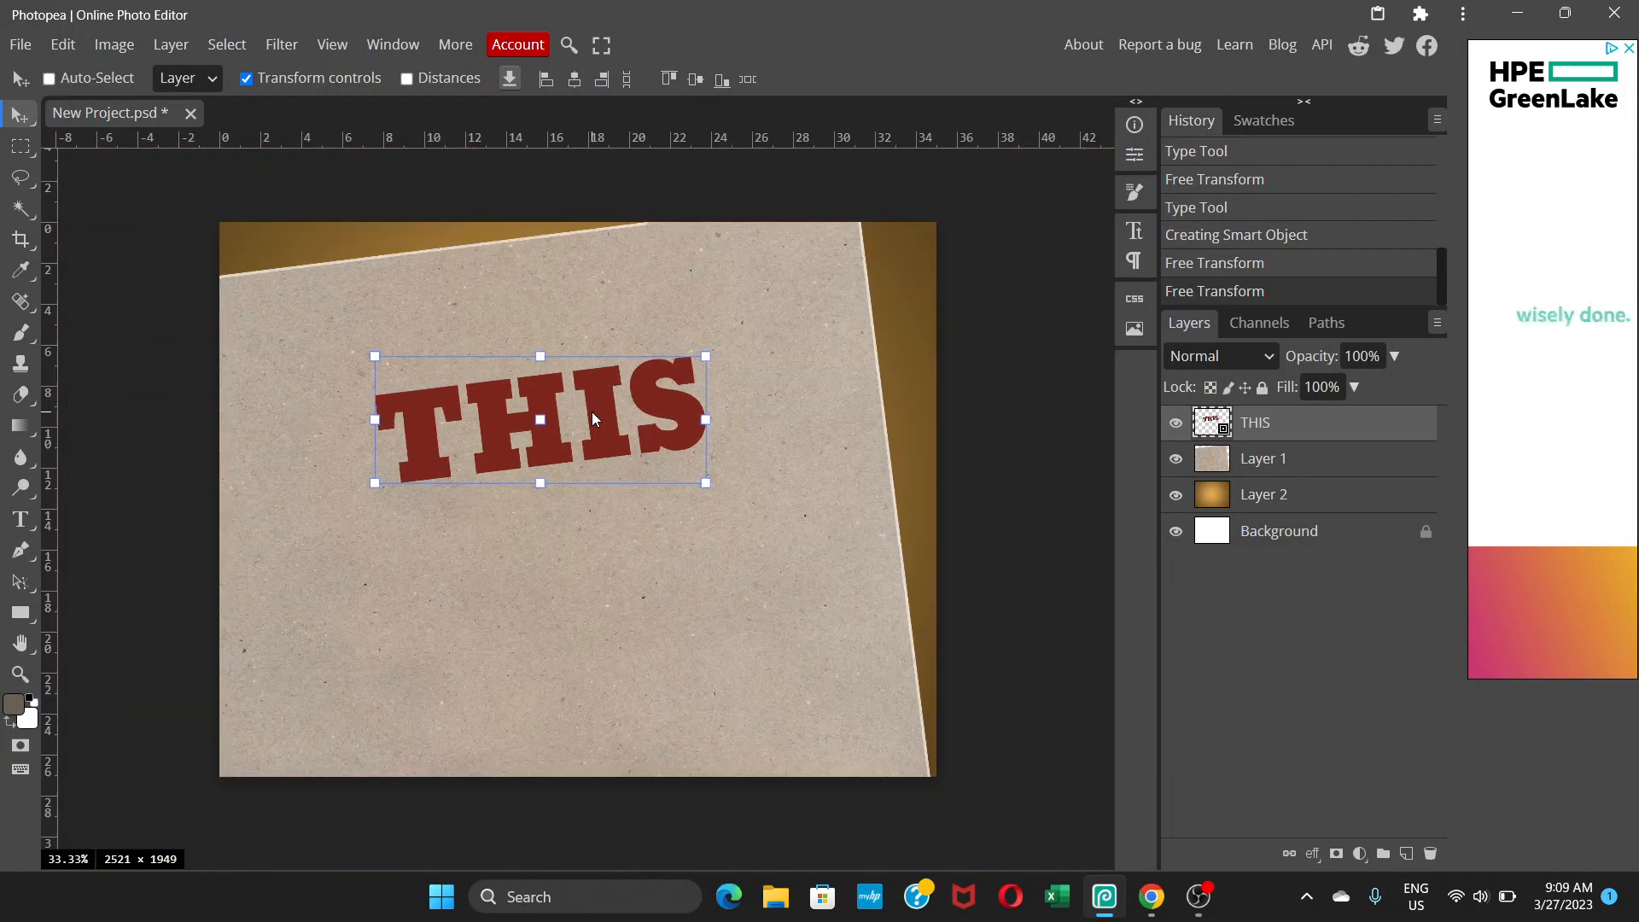
Fine-tune the rotation of the "THIS" layer to -7.2°.
{"action": "key", "text": "m"}
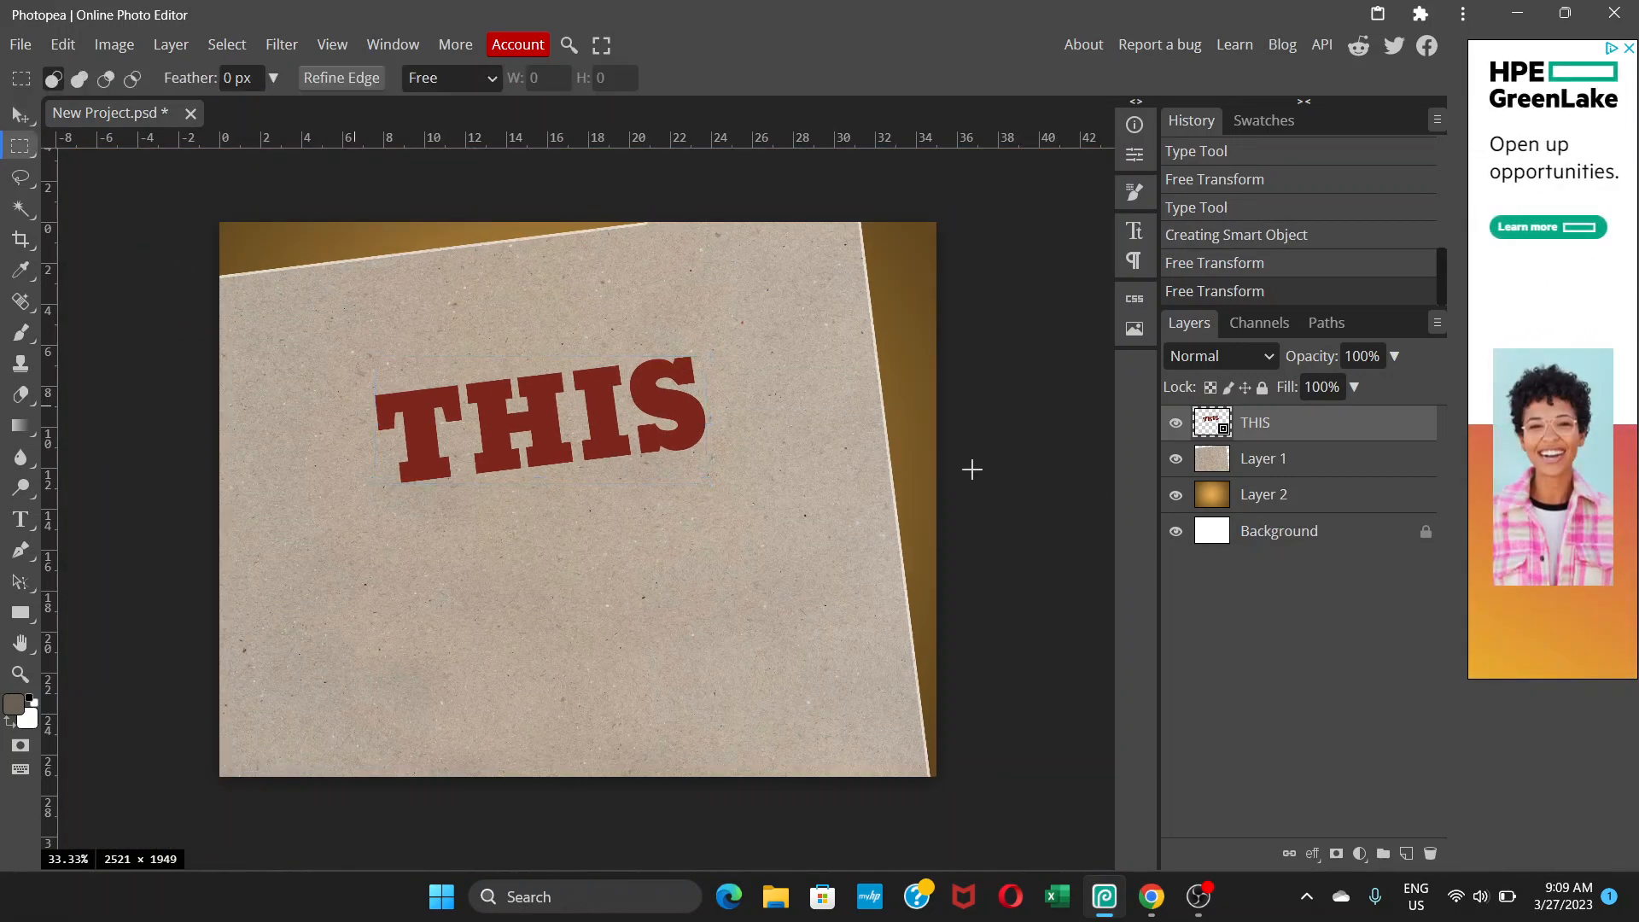
{"action": "left_click", "coordinate": [18, 114]}
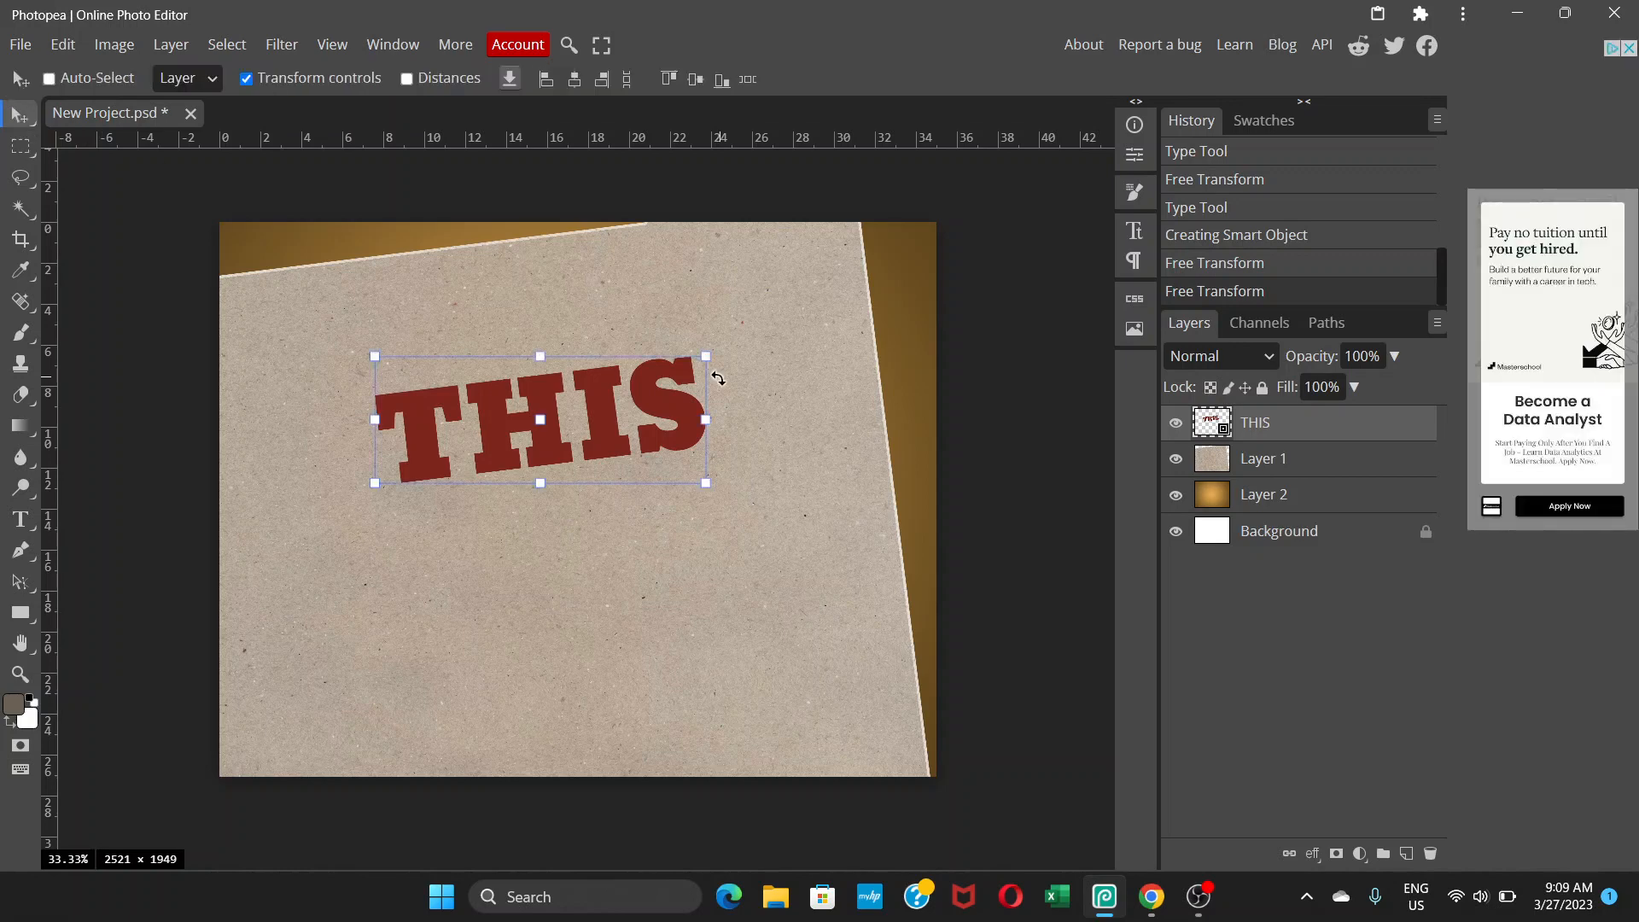
{"action": "left_click_drag", "start_coordinate": [728, 342], "coordinate": [731, 350]}
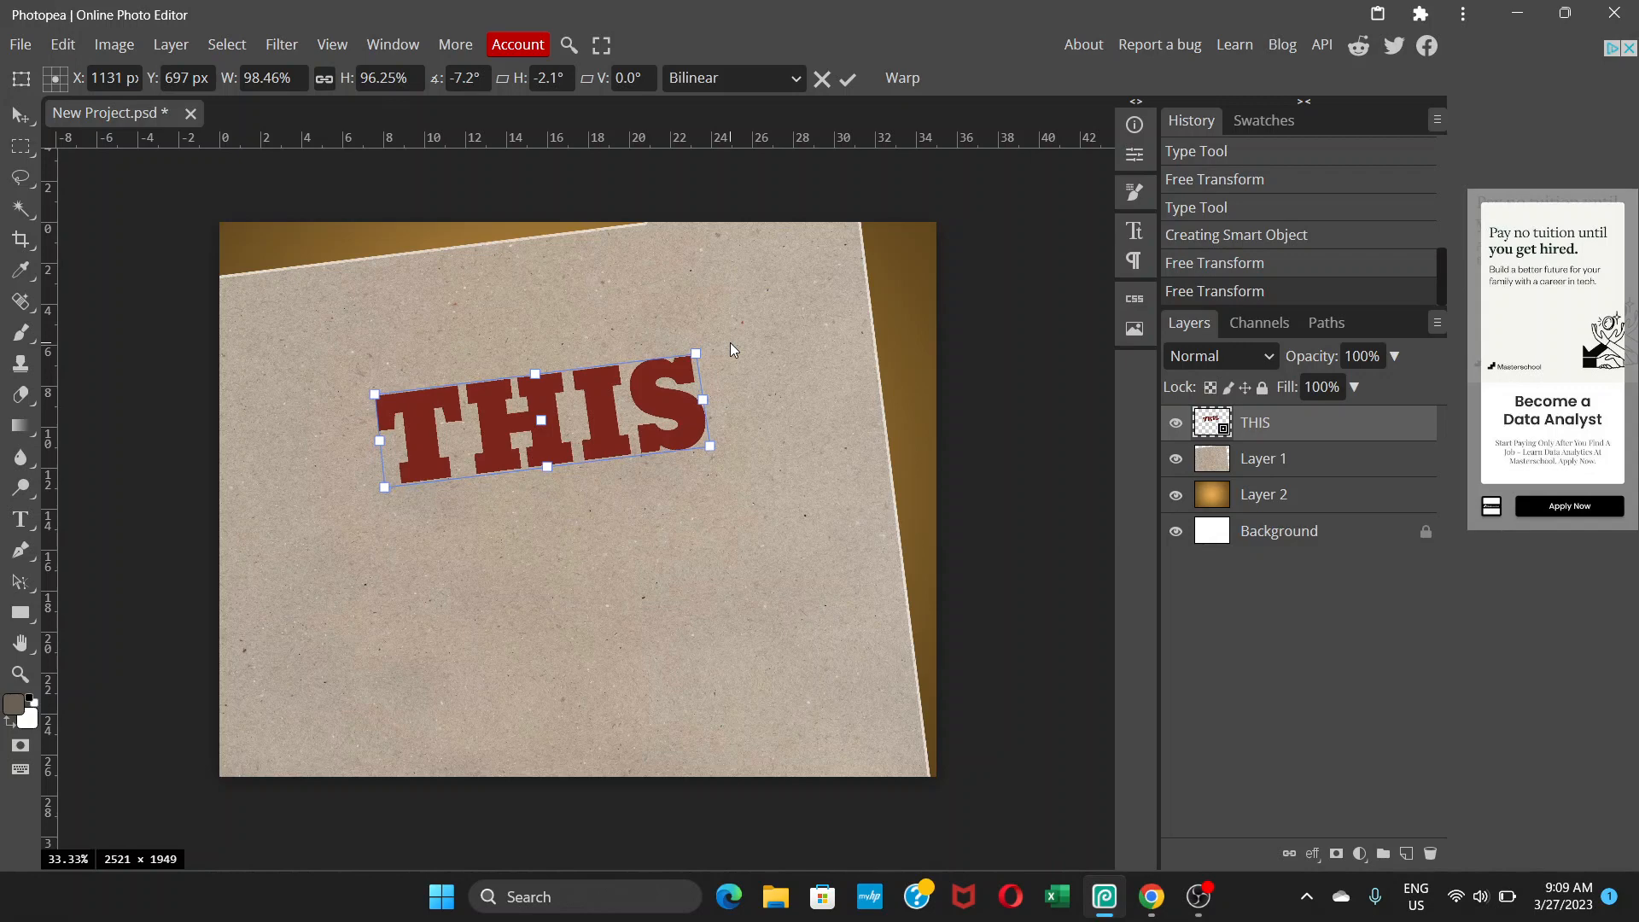
{"action": "key", "text": "Return"}
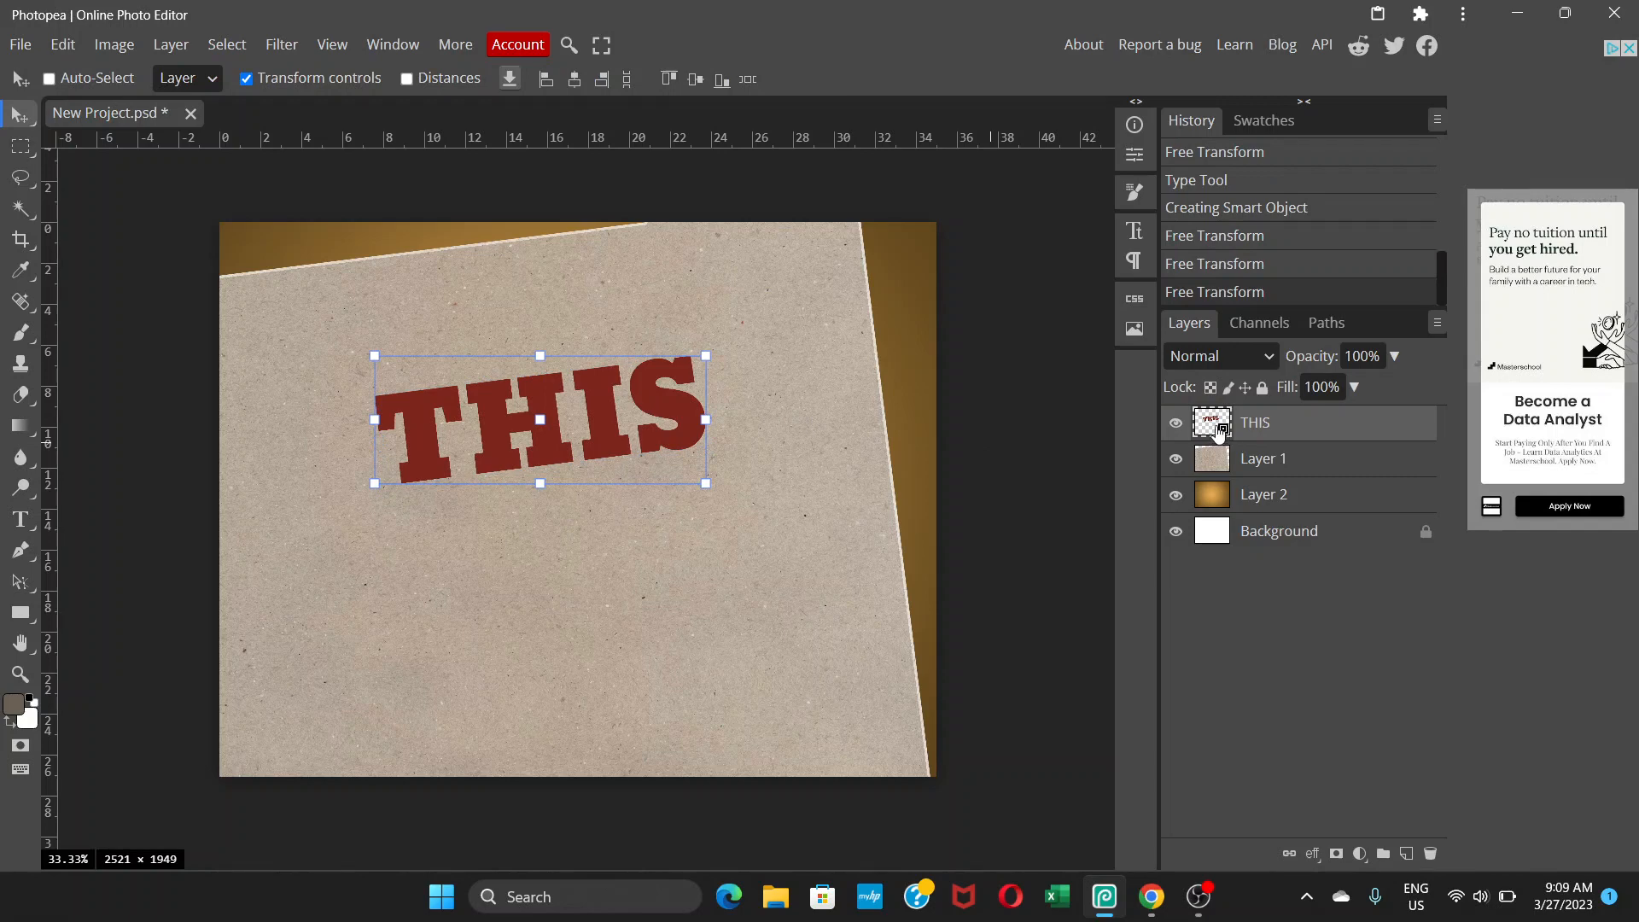
Open the contents of the "THIS" smart object for inspection and close them again.
{"action": "double_click", "coordinate": [1219, 429]}
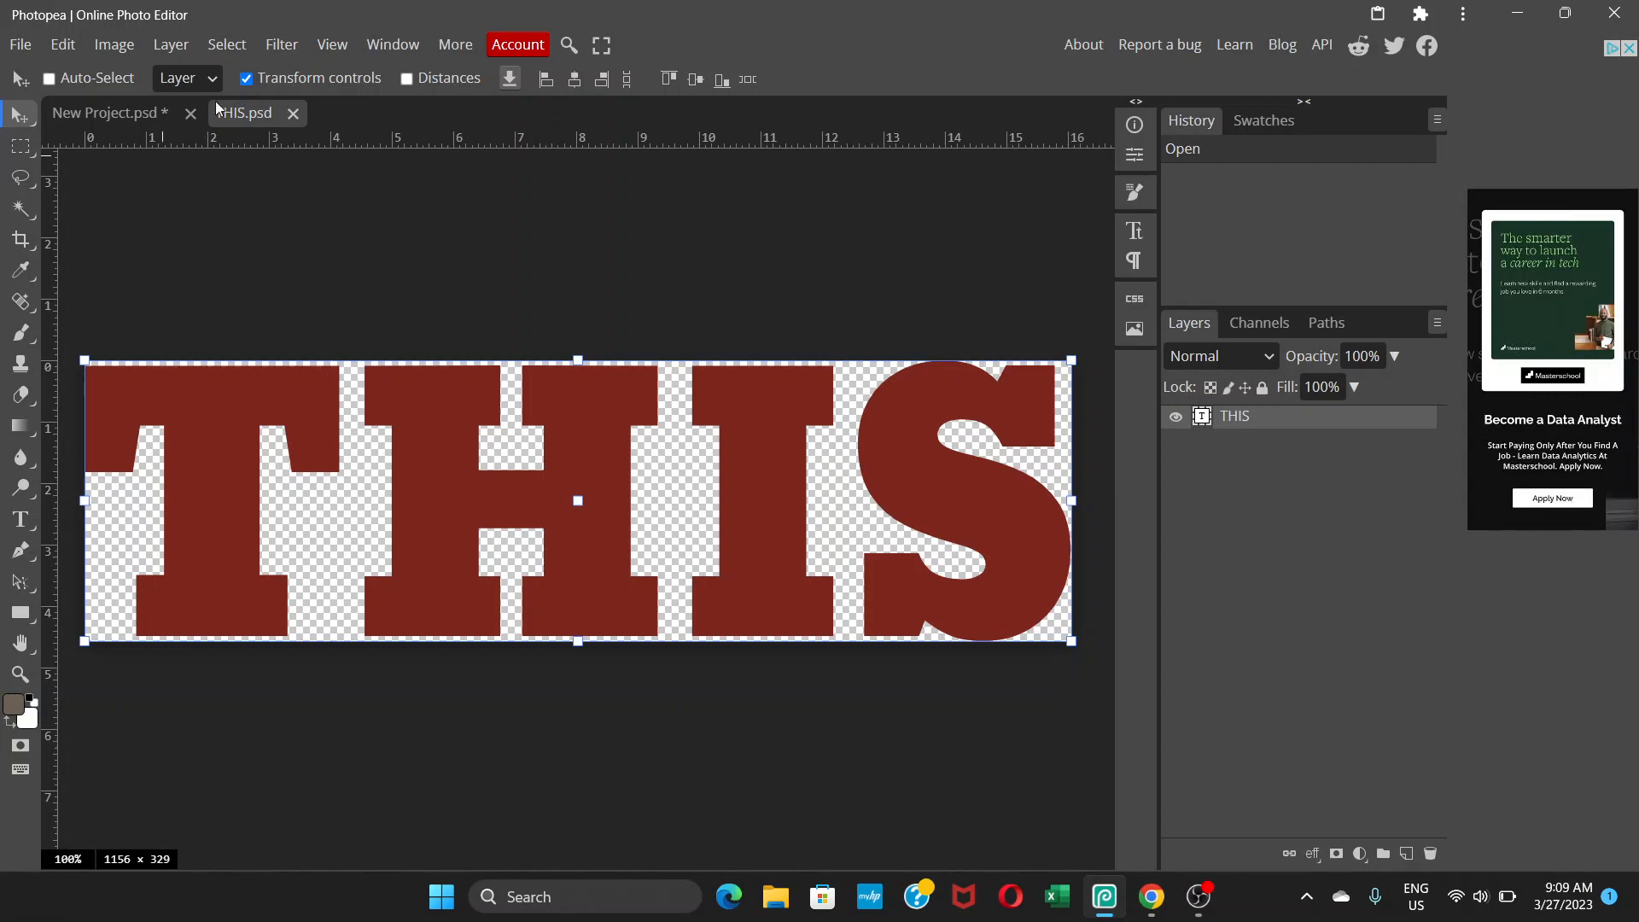
{"action": "left_click", "coordinate": [292, 114]}
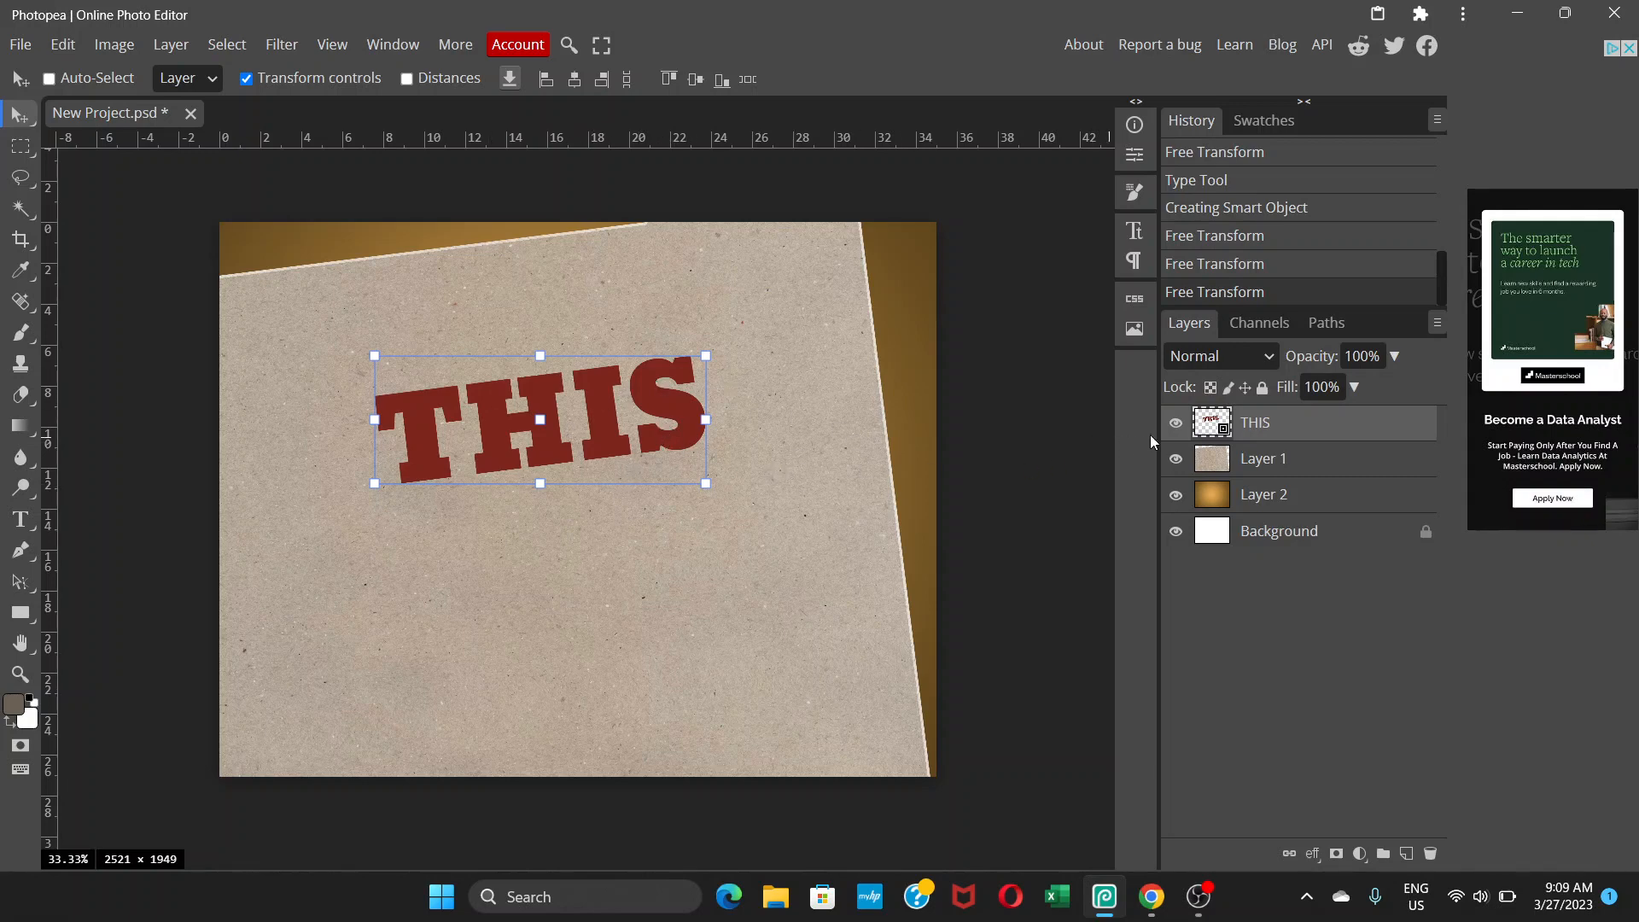
Add a Bevel and Emboss style to the "THIS" layer with depth 169%, size 39 px and soften 2 px.
{"action": "double_click", "coordinate": [1328, 434]}
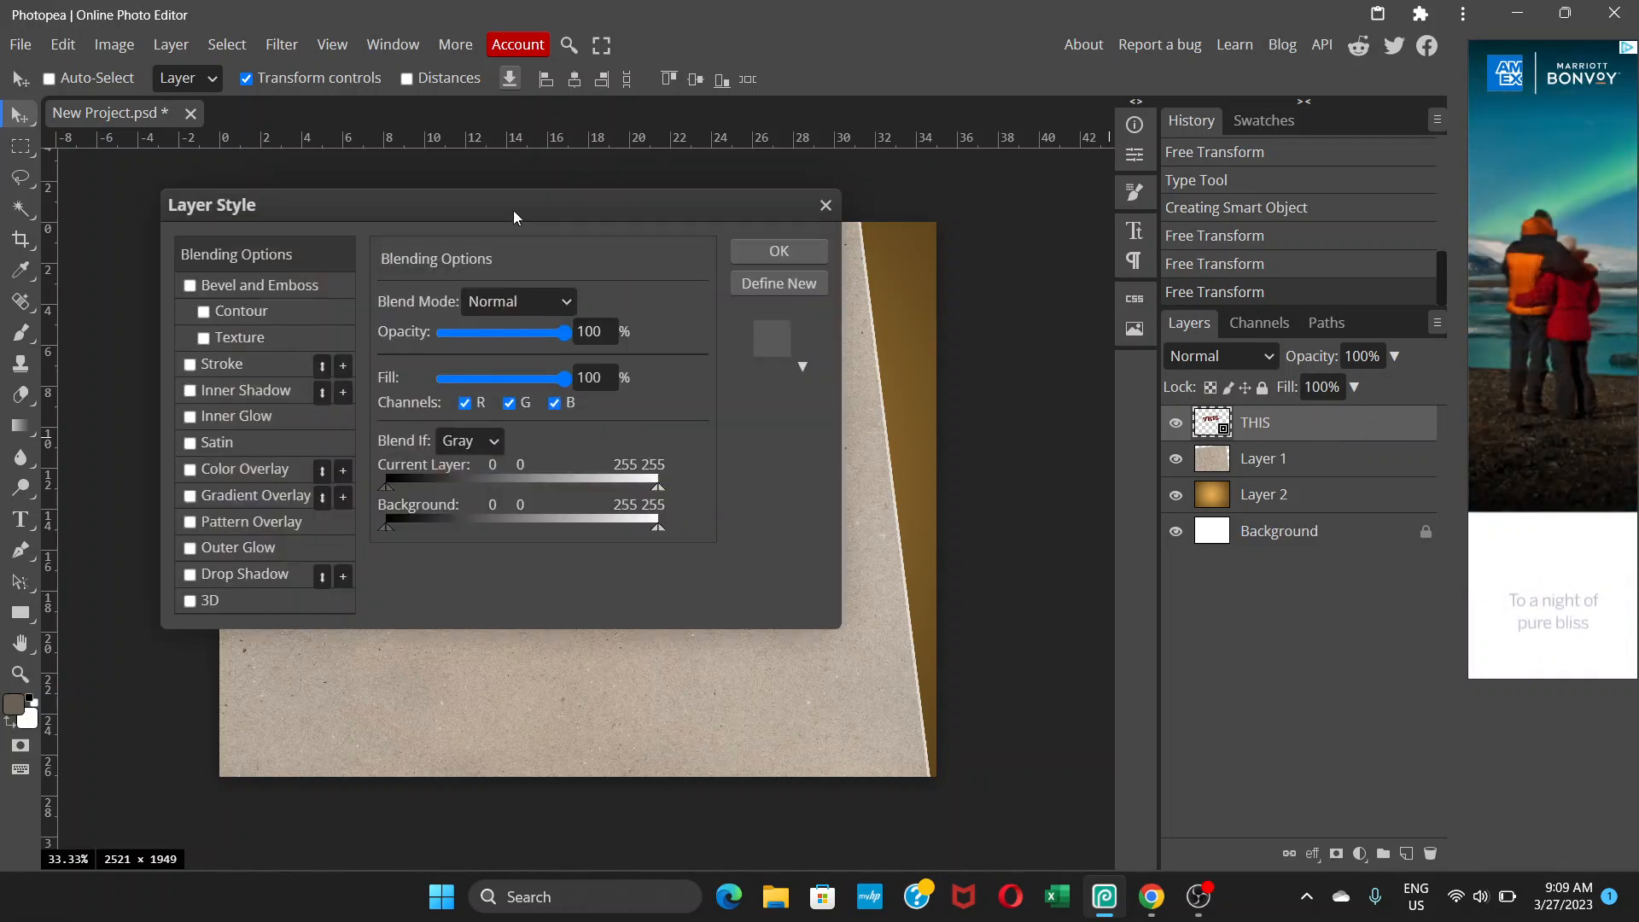
{"action": "left_click_drag", "start_coordinate": [514, 210], "coordinate": [1116, 203]}
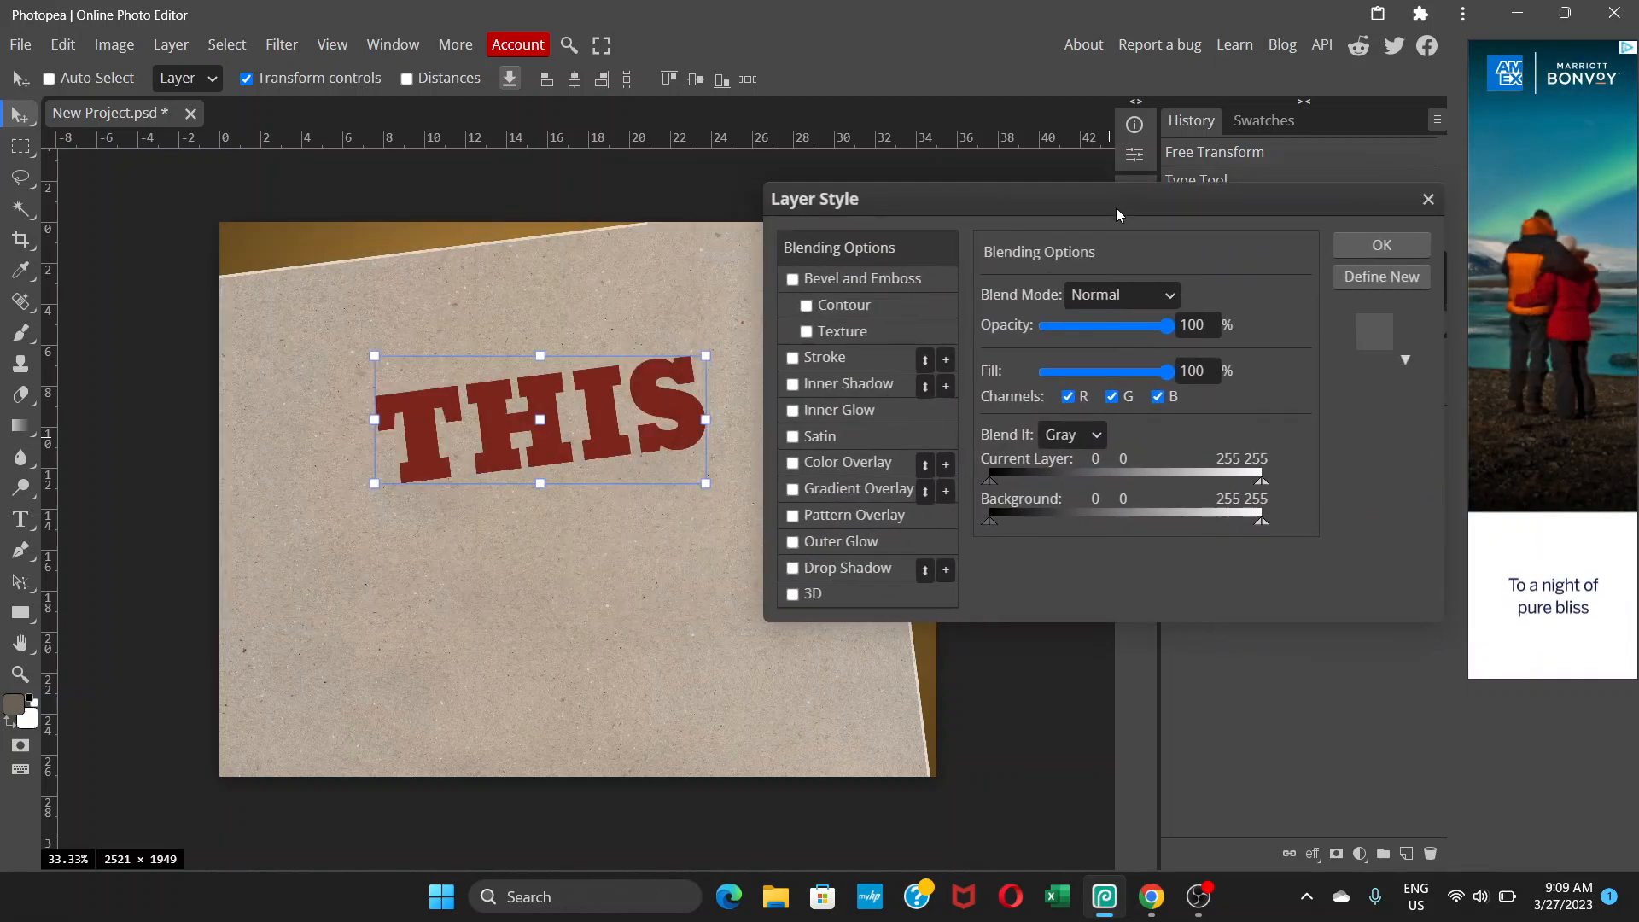
{"action": "key", "text": "ctrl+plus"}
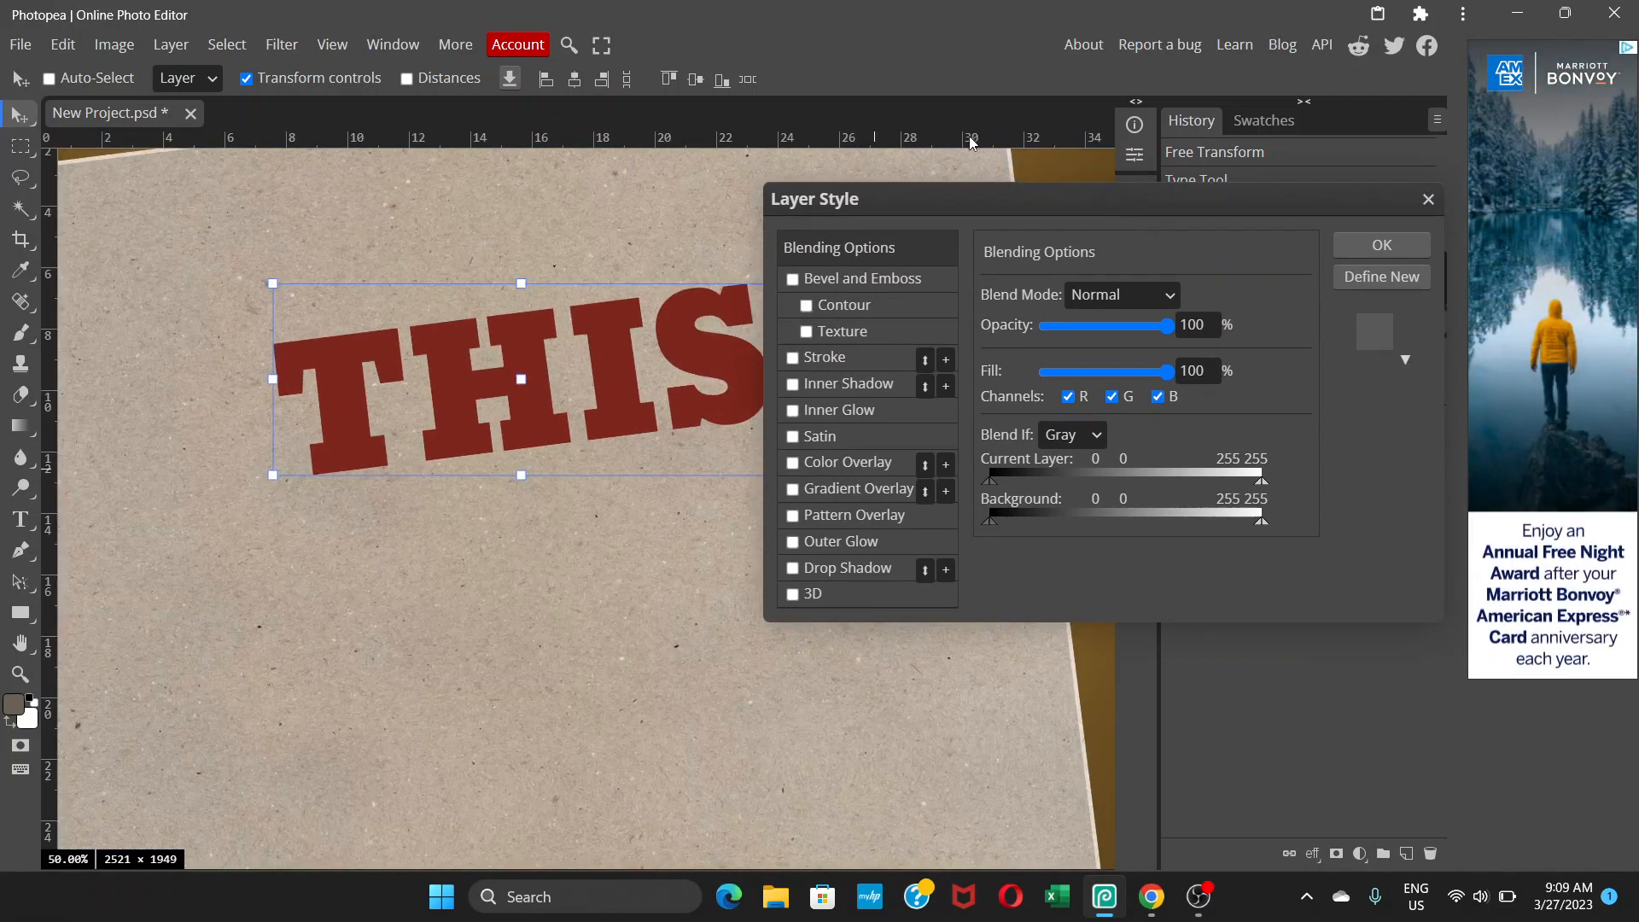
{"action": "left_click_drag", "start_coordinate": [982, 201], "coordinate": [1104, 203]}
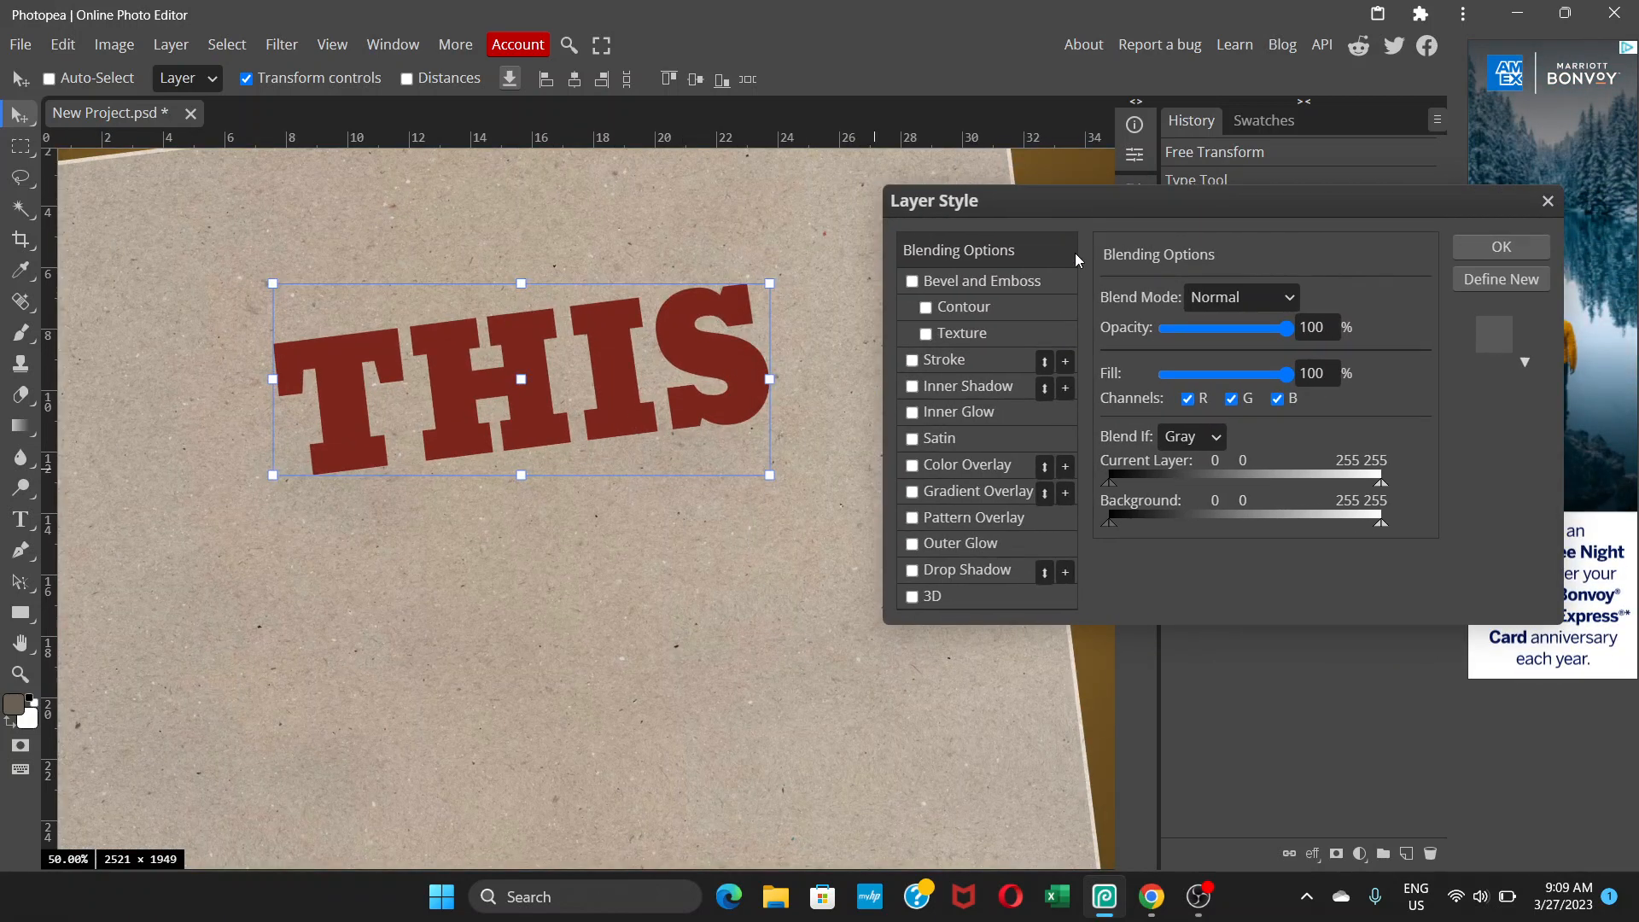
{"action": "left_click", "coordinate": [968, 280]}
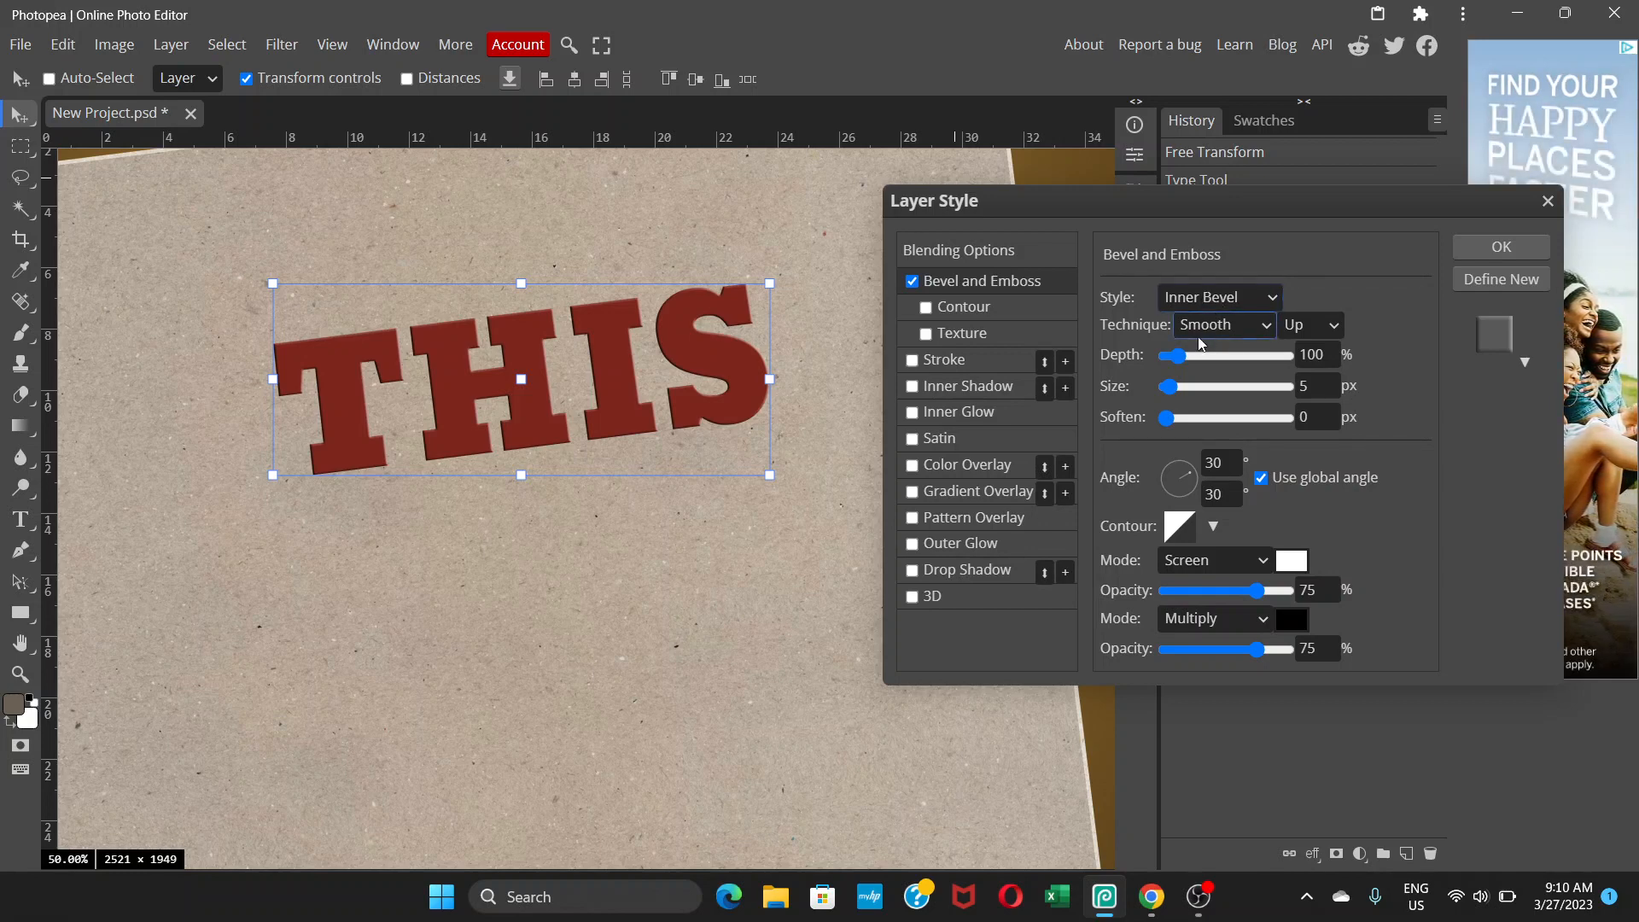
{"action": "left_click_drag", "start_coordinate": [1179, 362], "coordinate": [1185, 409]}
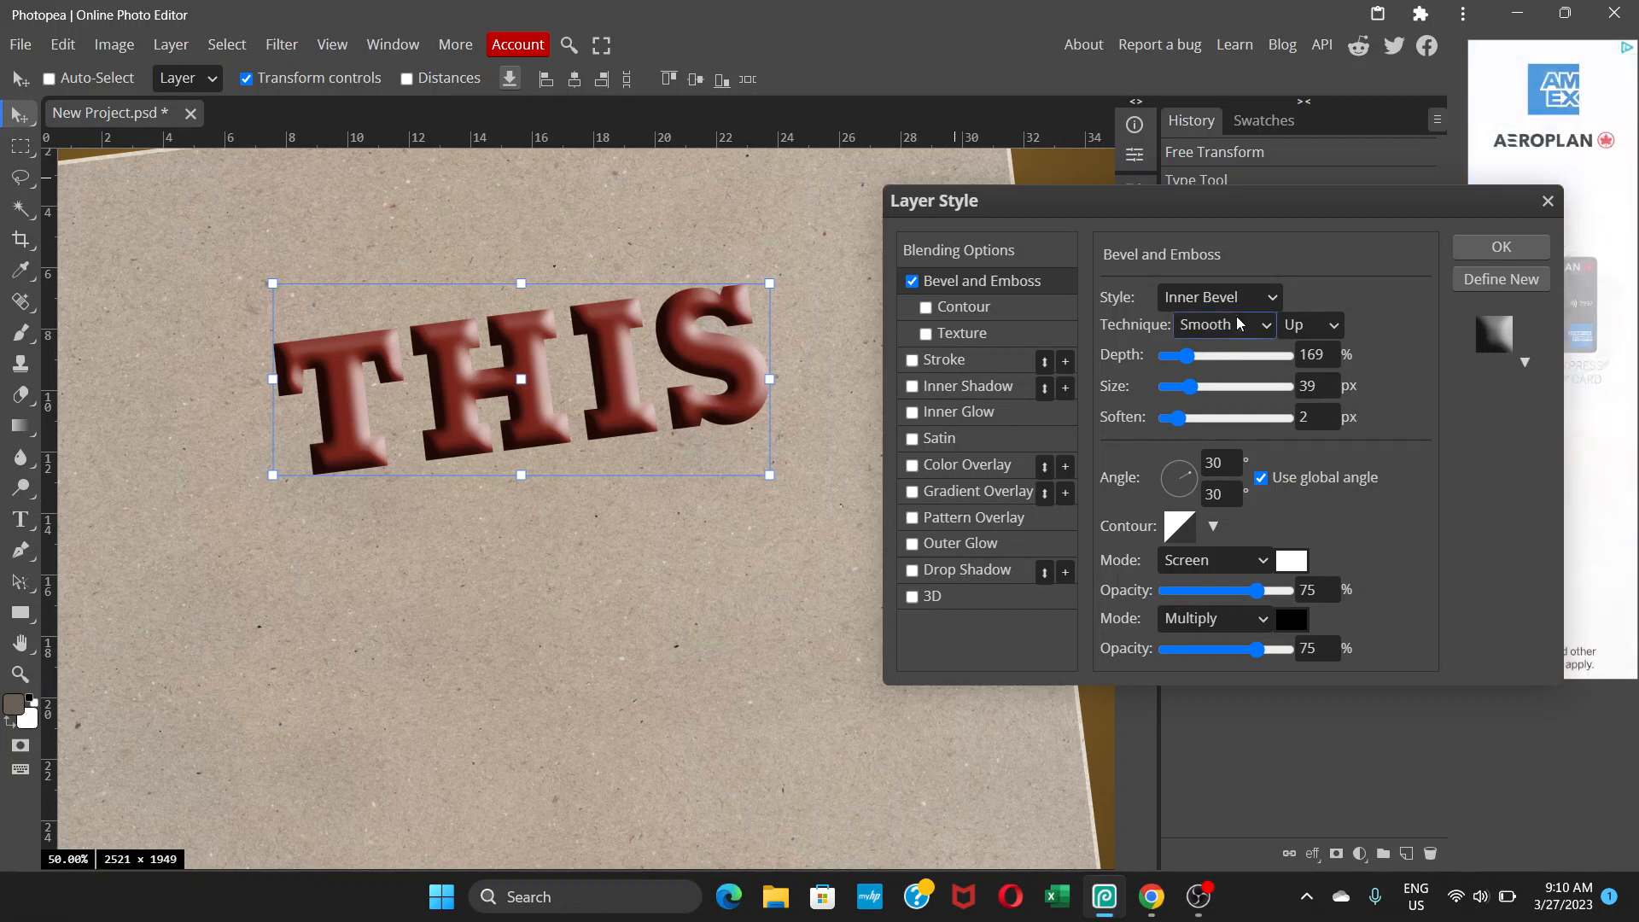
Switch the "THIS" layer's bevel to Outer Bevel with depth 77%, size 18 px and soften 5 px.
{"action": "left_click", "coordinate": [1268, 296]}
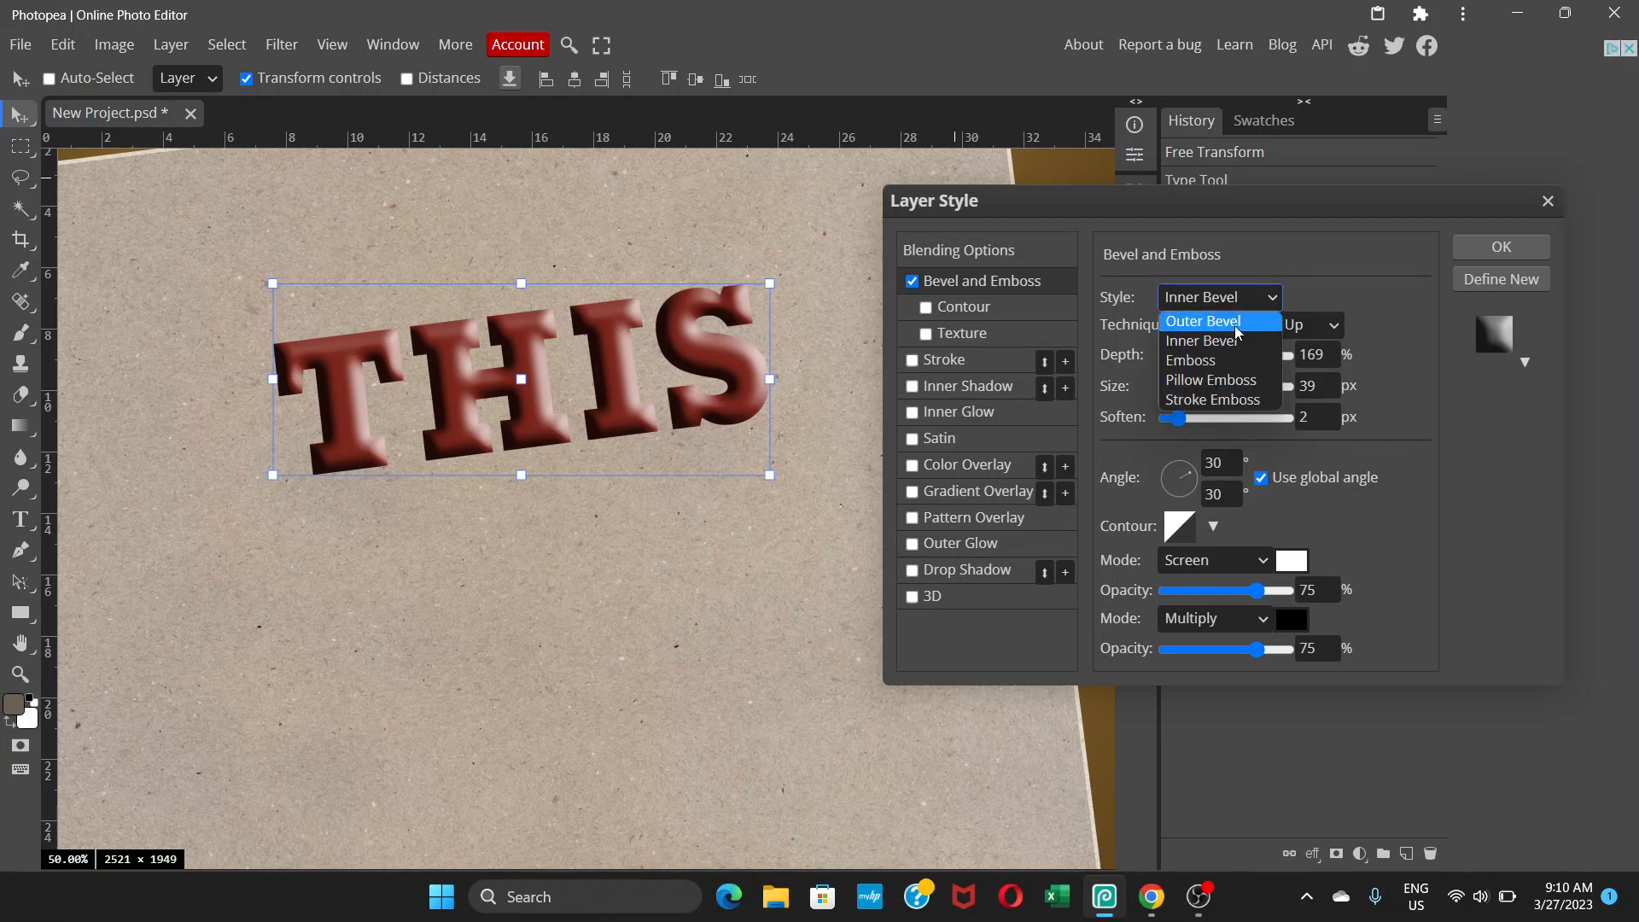
{"action": "left_click", "coordinate": [1234, 325]}
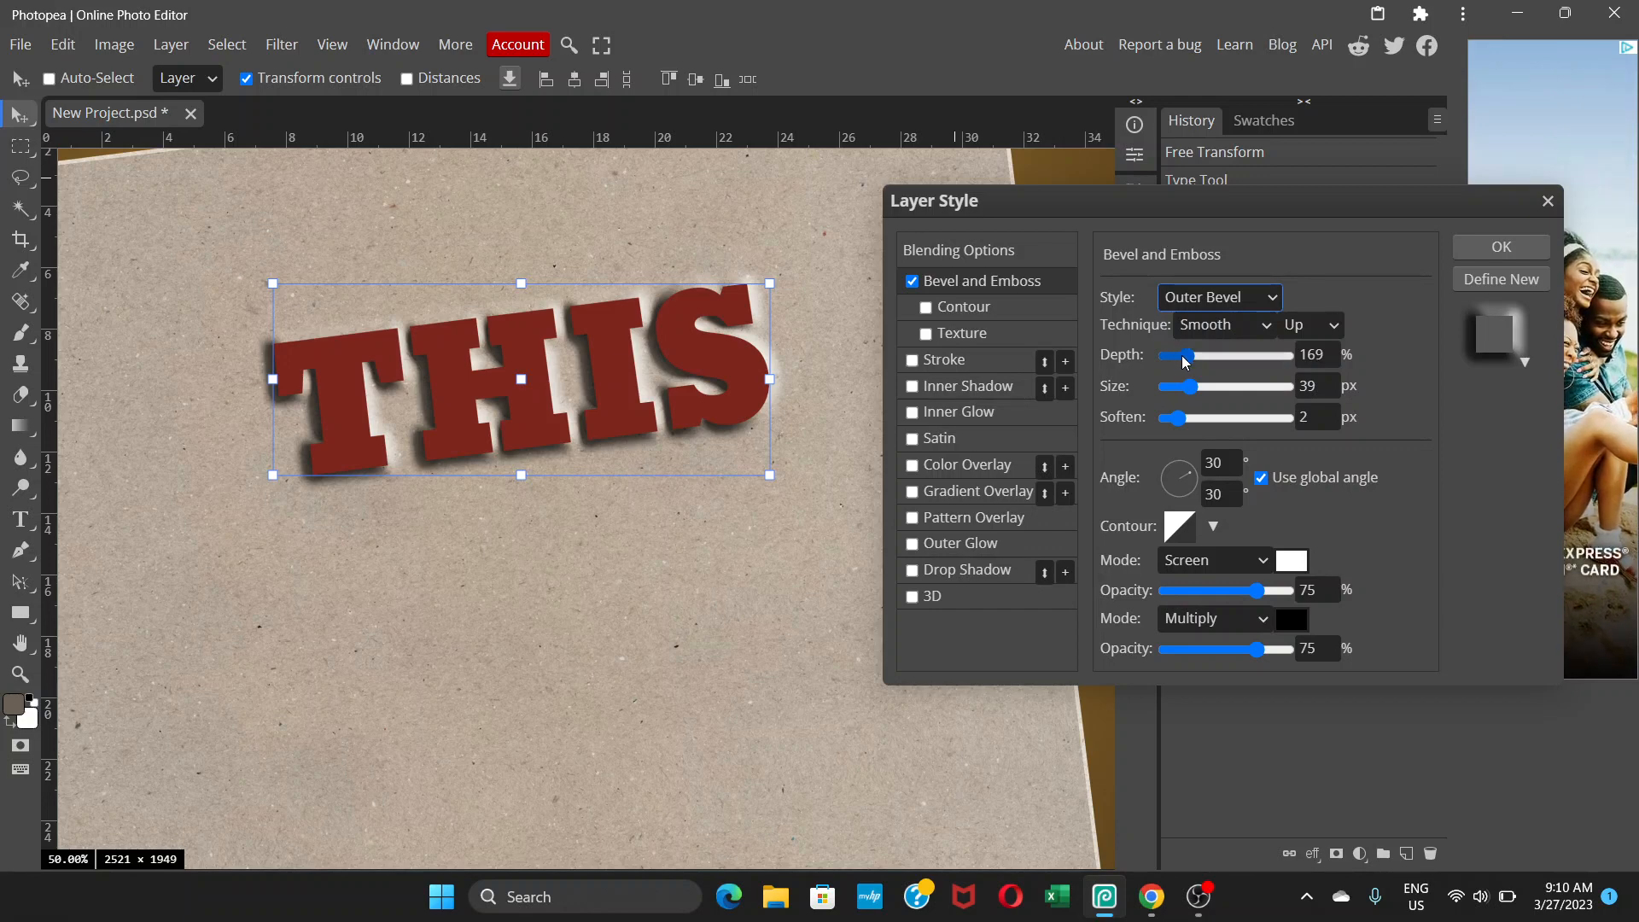
{"action": "left_click_drag", "start_coordinate": [1181, 361], "coordinate": [1180, 361]}
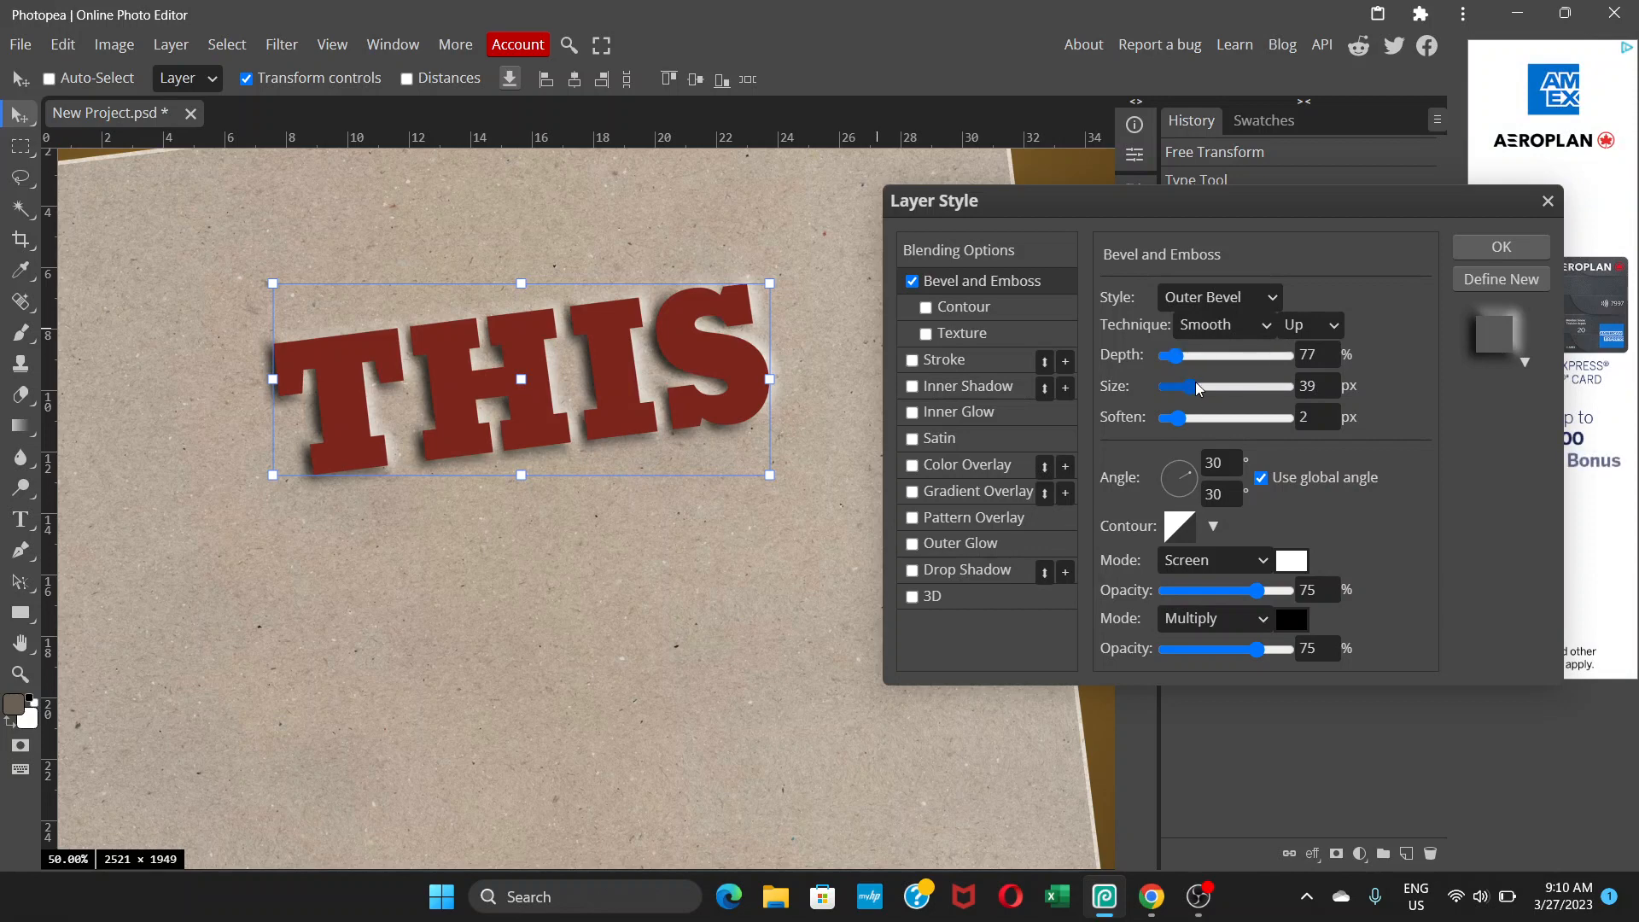
{"action": "left_click_drag", "start_coordinate": [1186, 392], "coordinate": [1179, 389]}
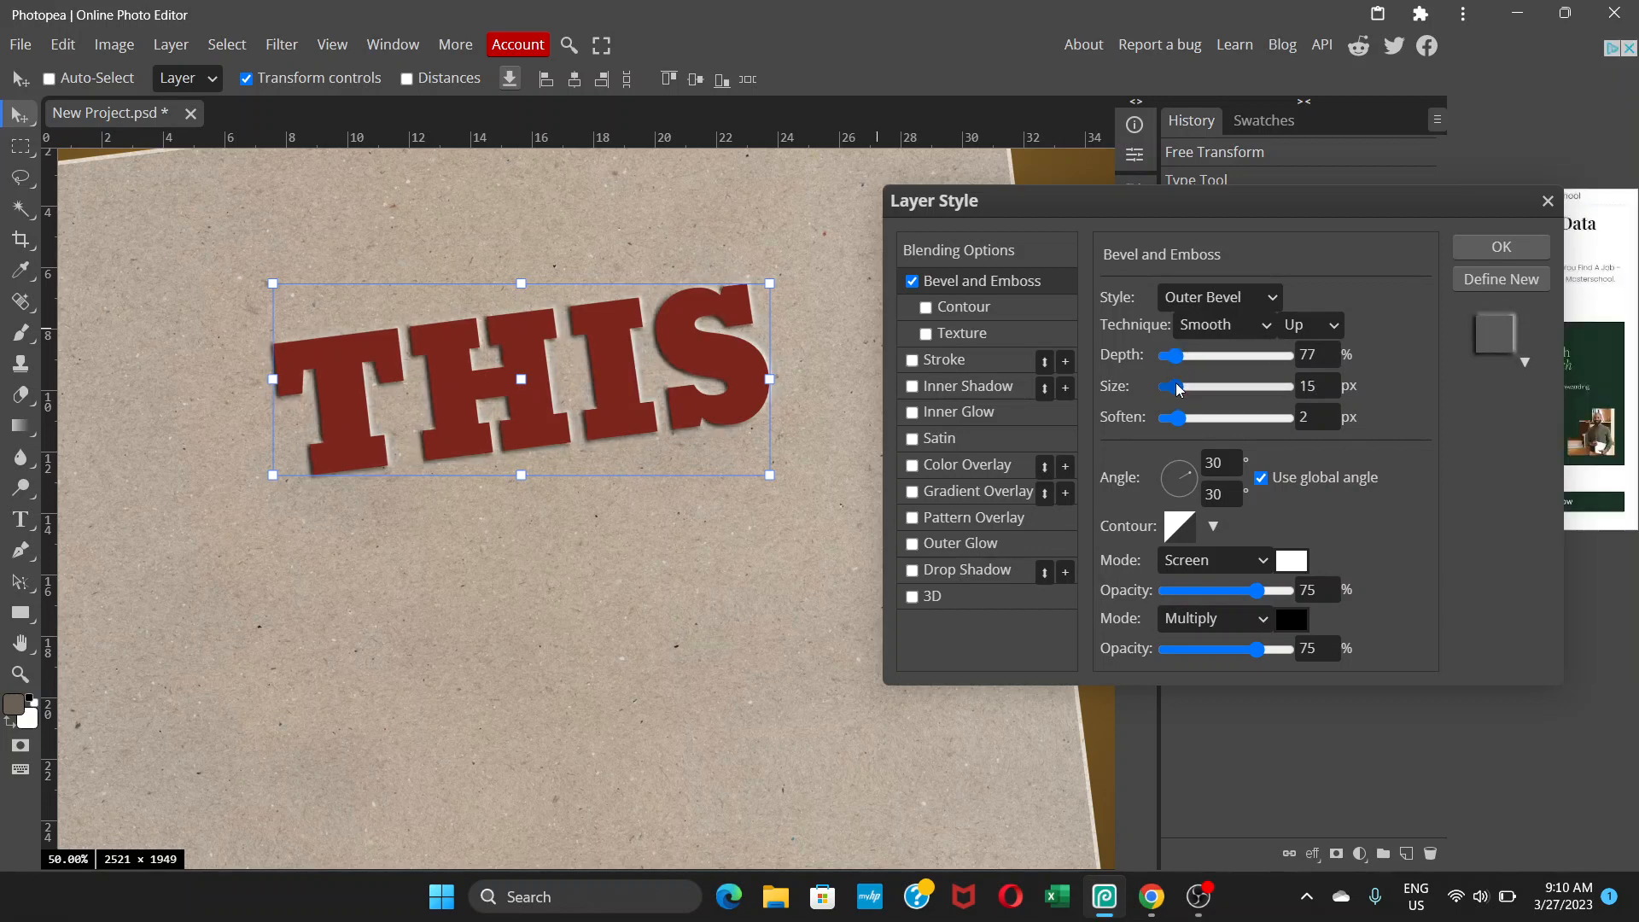
{"action": "mouse_move", "coordinate": [1175, 420]}
{"action": "left_mouse_down"}
{"action": "mouse_move", "coordinate": [1230, 416]}
{"action": "mouse_move", "coordinate": [1197, 414]}
{"action": "left_mouse_up"}
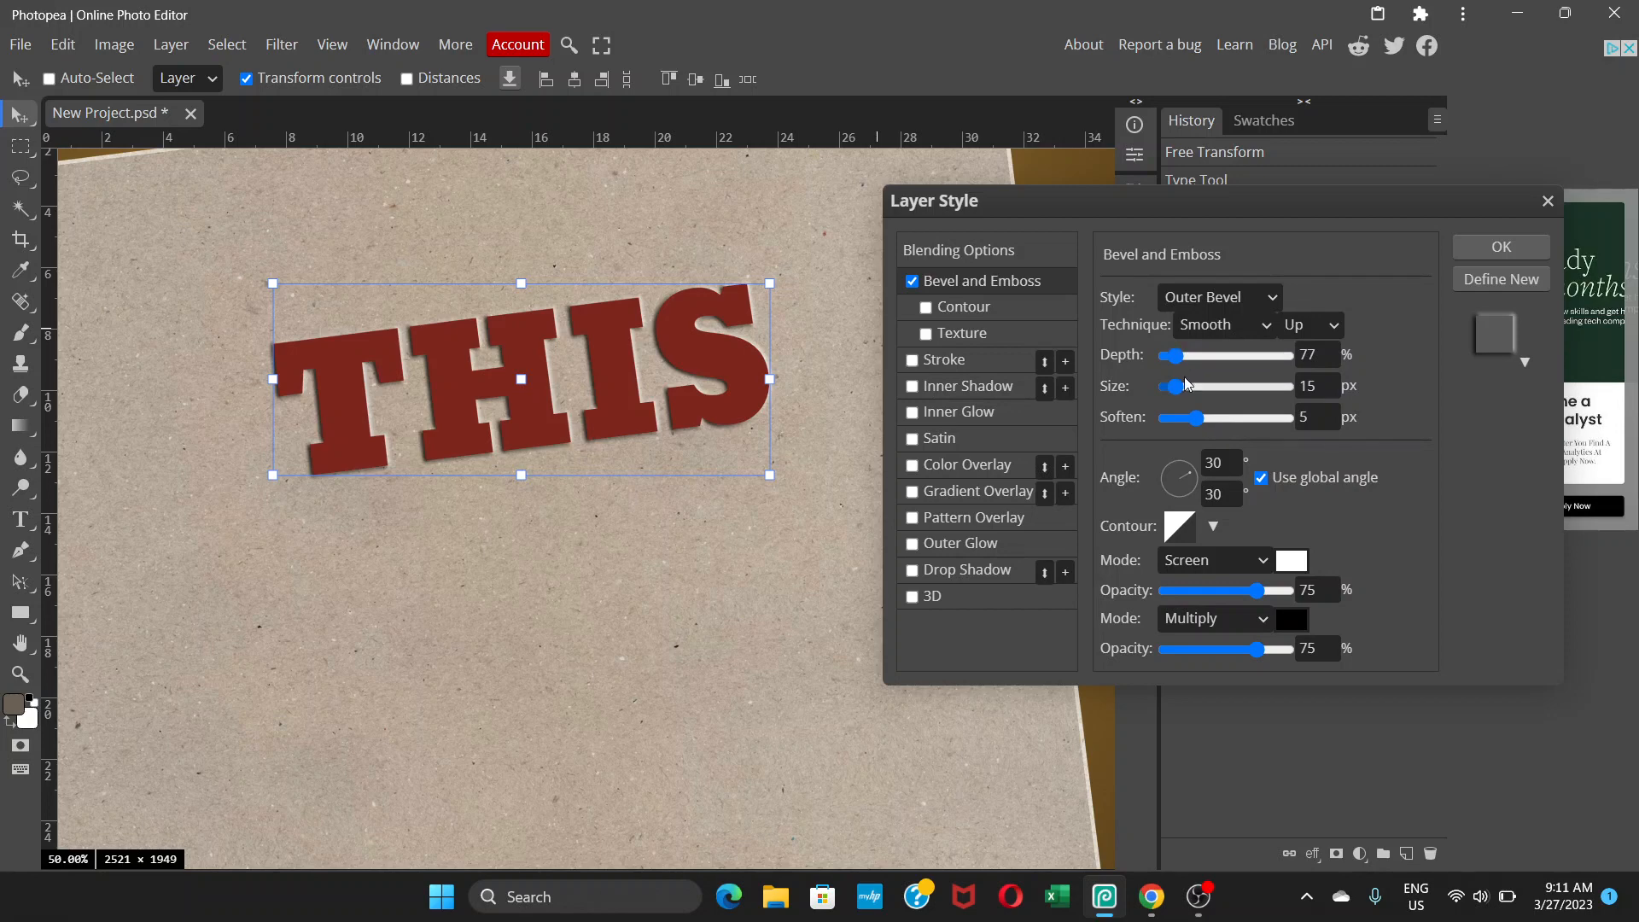
{"action": "left_click", "coordinate": [1195, 384]}
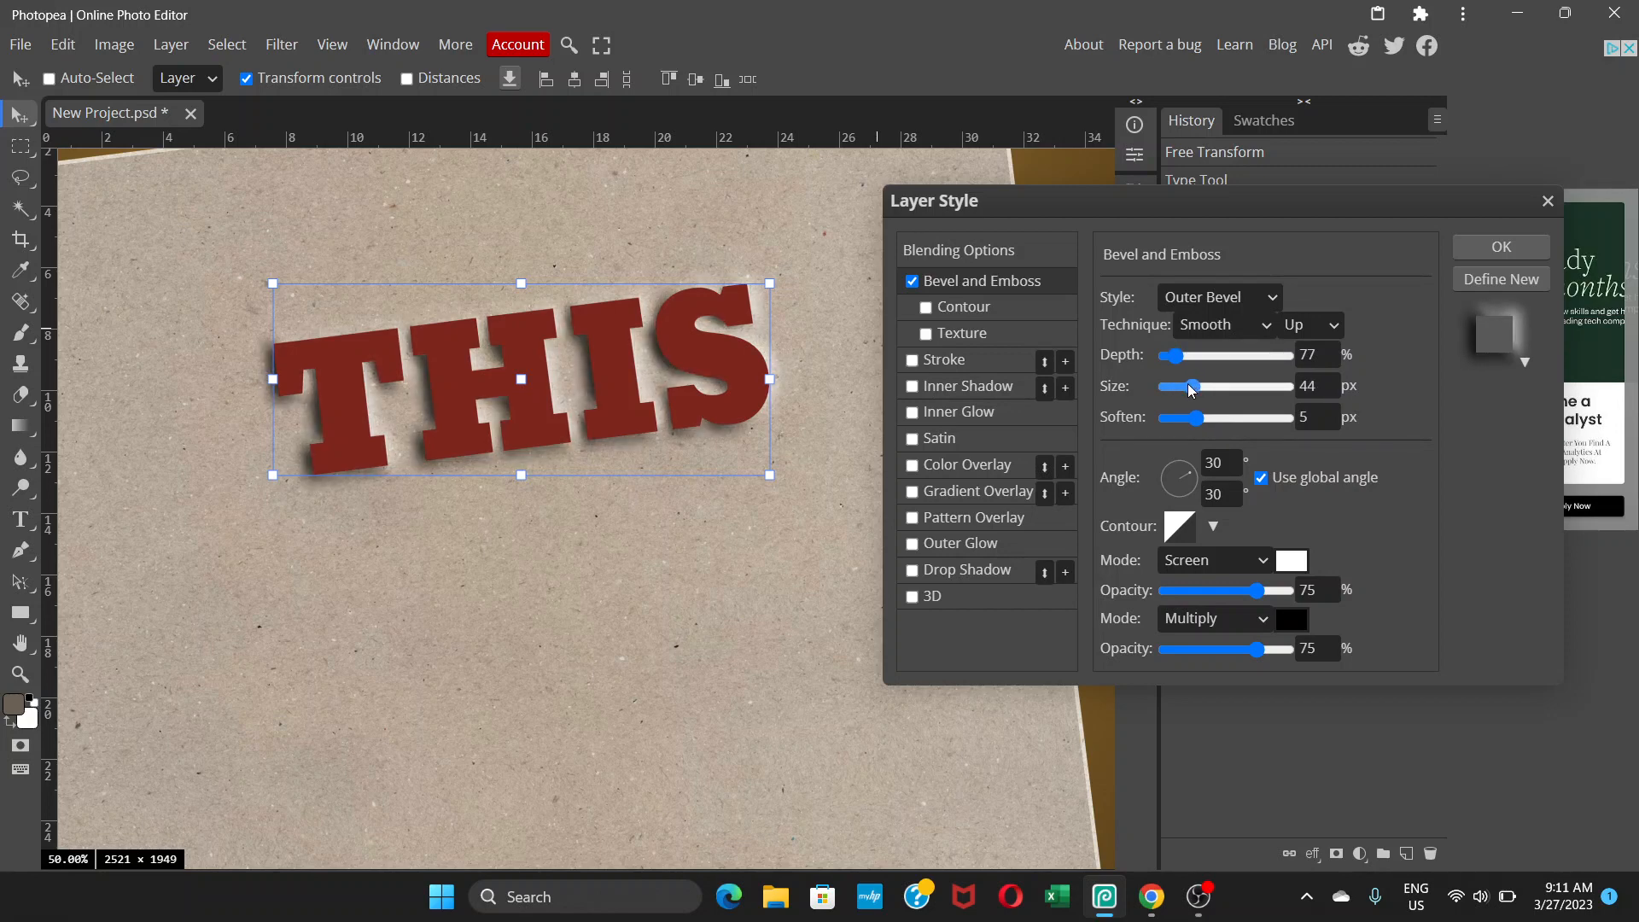
{"action": "left_click_drag", "start_coordinate": [1185, 388], "coordinate": [1182, 389]}
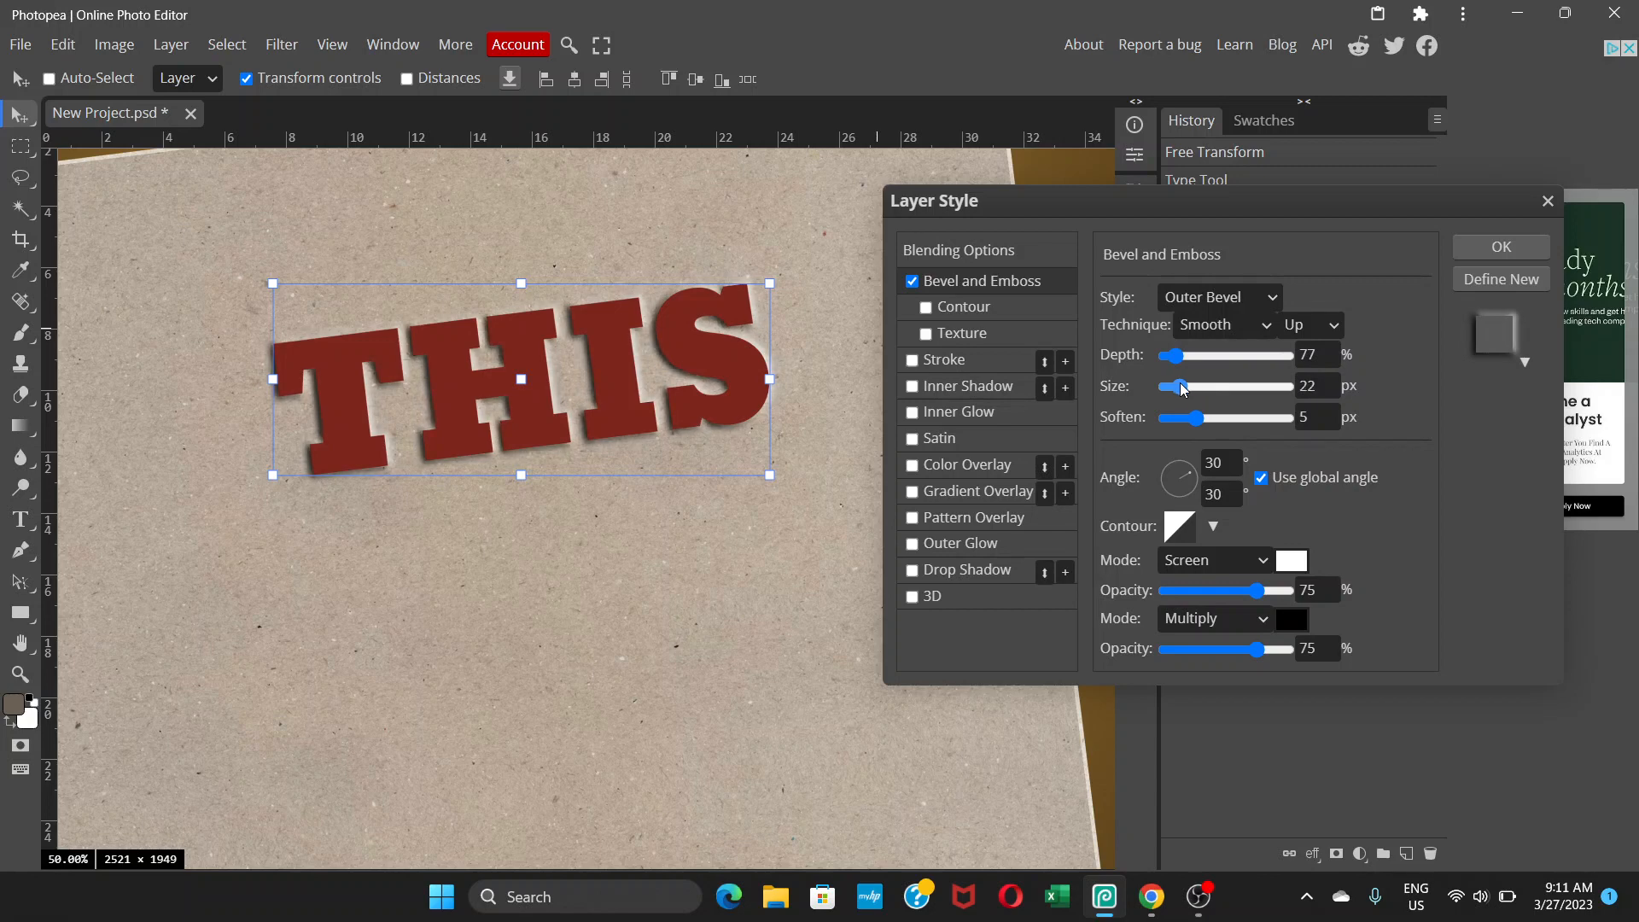
{"action": "left_click", "coordinate": [1177, 382]}
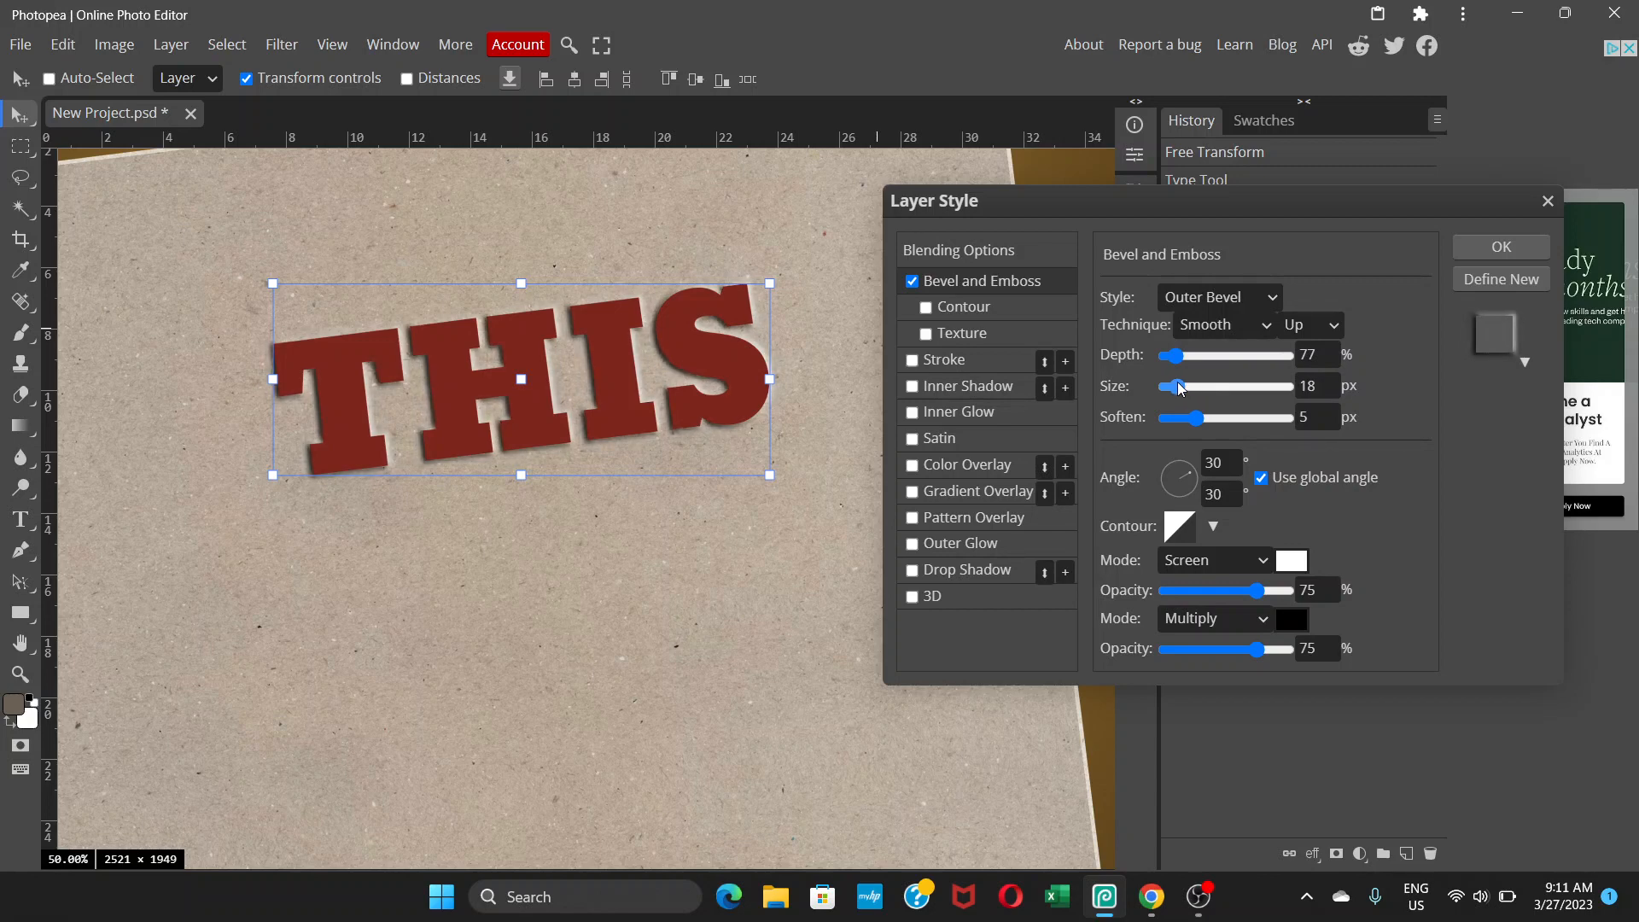
Try bevel depths of 40%, 50% and 60% on the "THIS" layer.
{"action": "left_click_drag", "start_coordinate": [1330, 355], "coordinate": [1253, 346]}
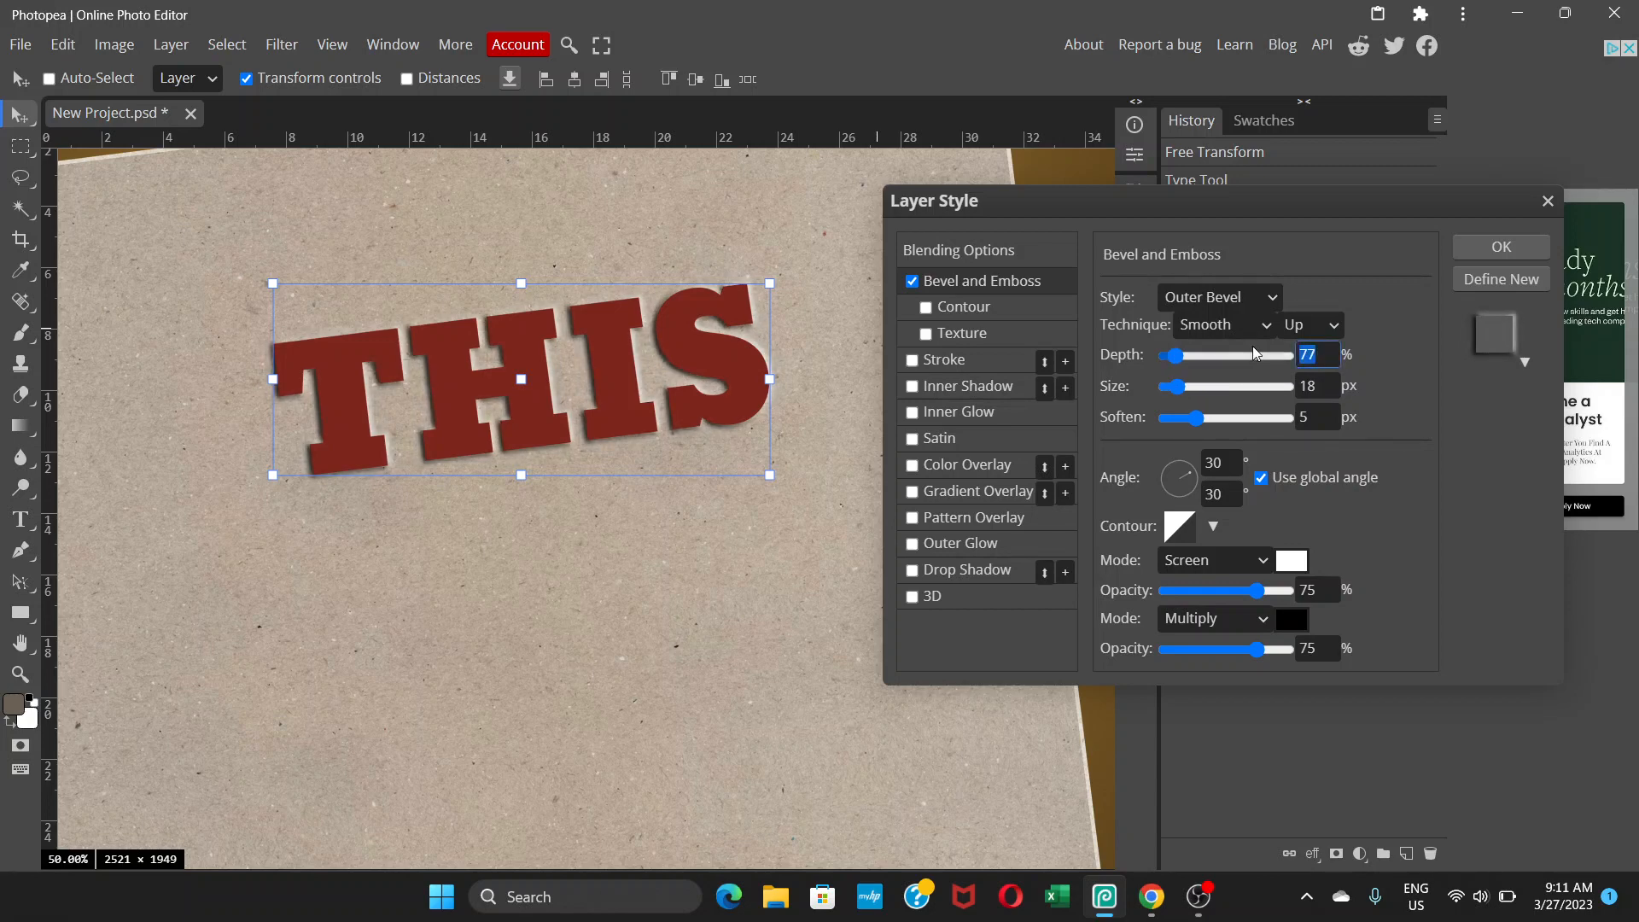
{"action": "type", "text": "40"}
{"action": "key", "text": "Return"}
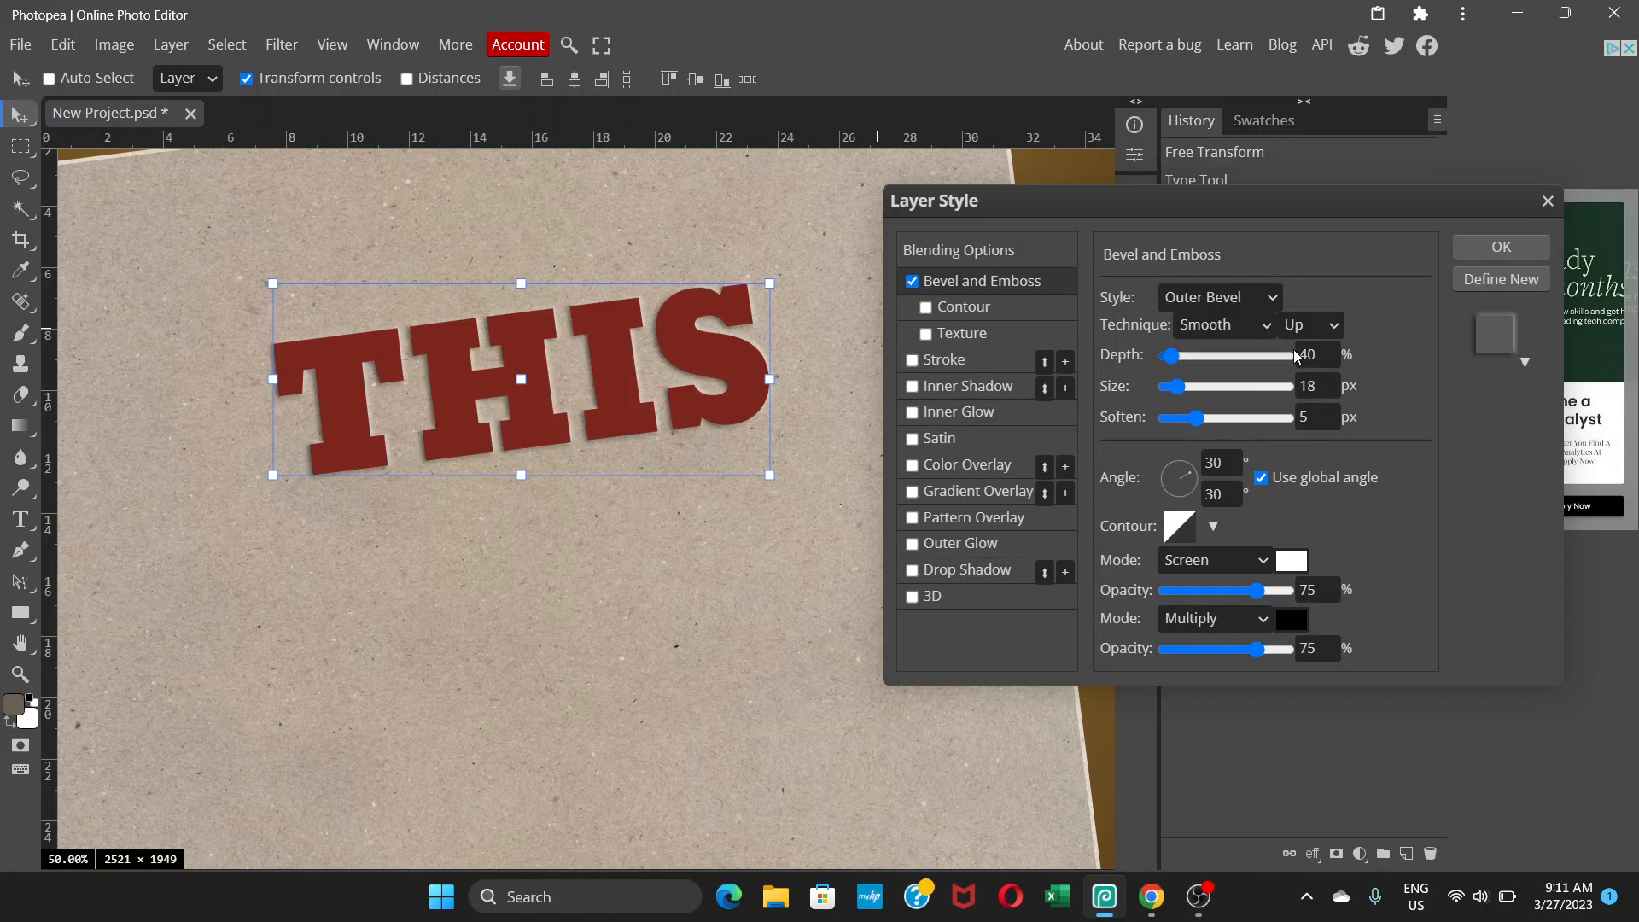
{"action": "left_click_drag", "start_coordinate": [1321, 354], "coordinate": [1266, 345]}
{"action": "key", "text": "Return"}
{"action": "left_click_drag", "start_coordinate": [1319, 355], "coordinate": [1291, 357]}
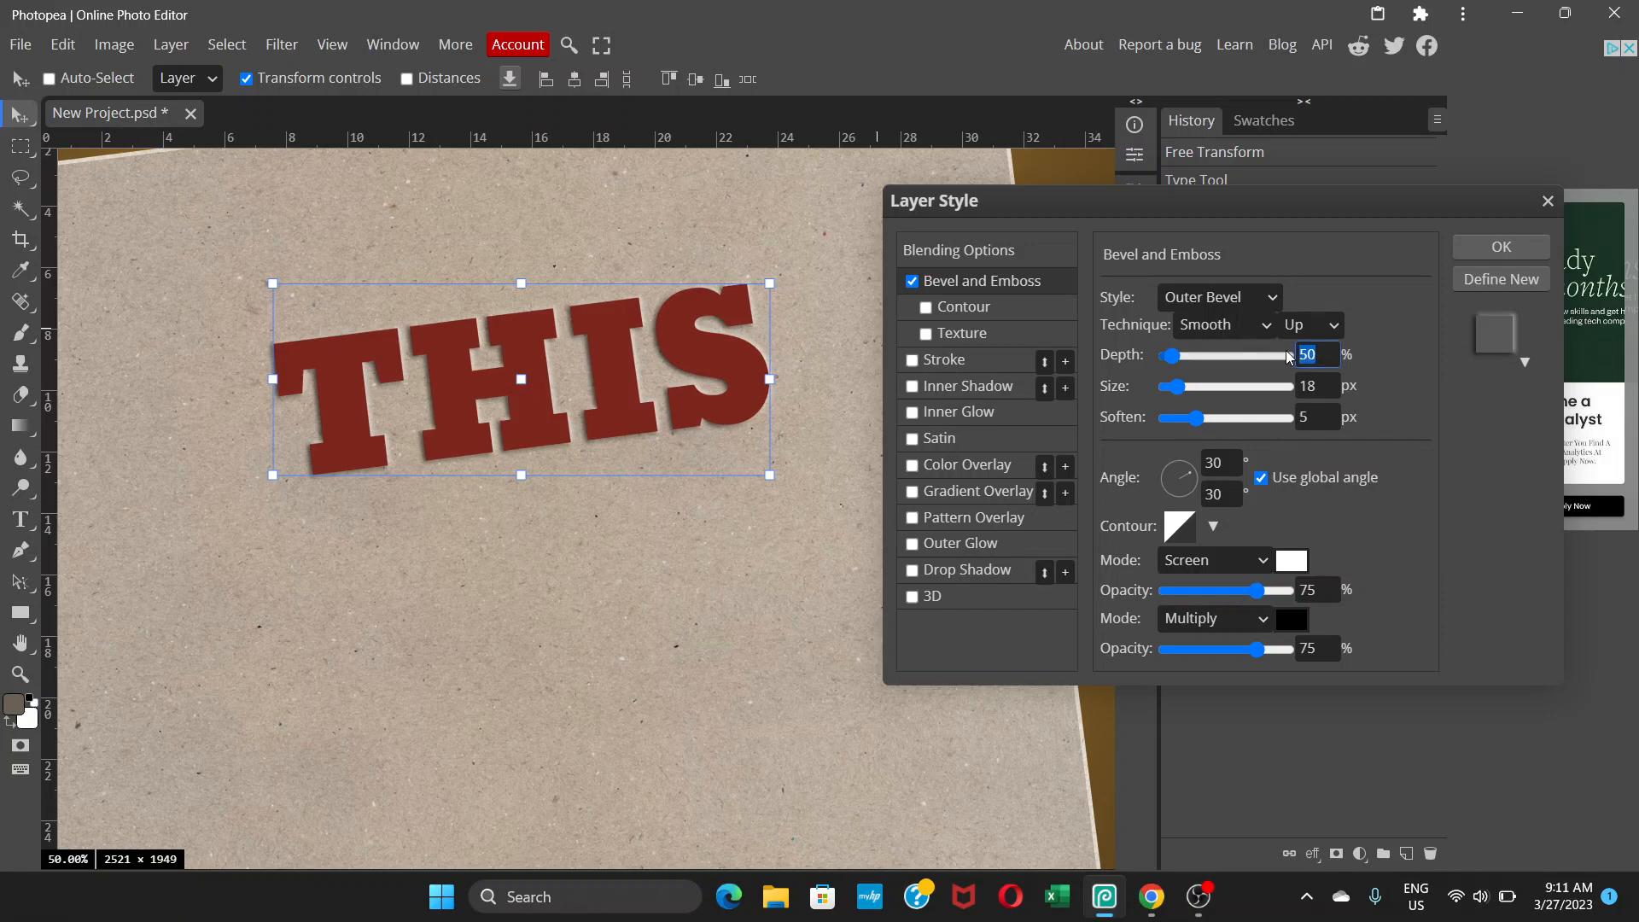
{"action": "type", "text": "60"}
{"action": "key", "text": "Return"}
Choose the rising contour with an irregular, stepped curve for the bevel of the "THIS" layer.
{"action": "left_click", "coordinate": [1214, 527]}
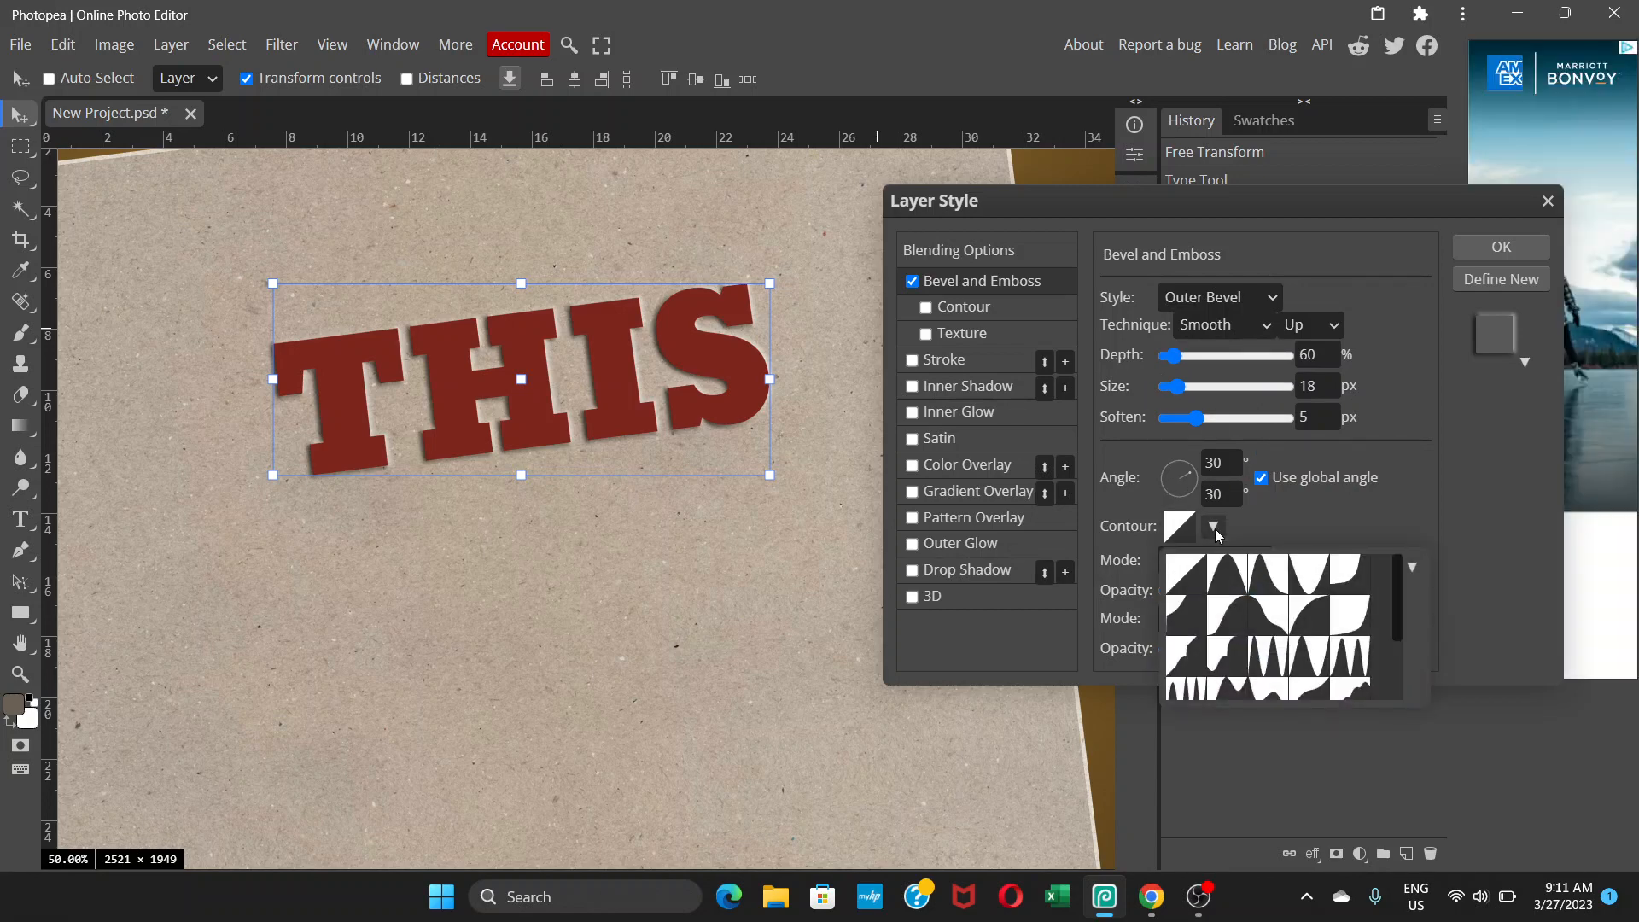
{"action": "left_click_drag", "start_coordinate": [1401, 601], "coordinate": [1401, 640]}
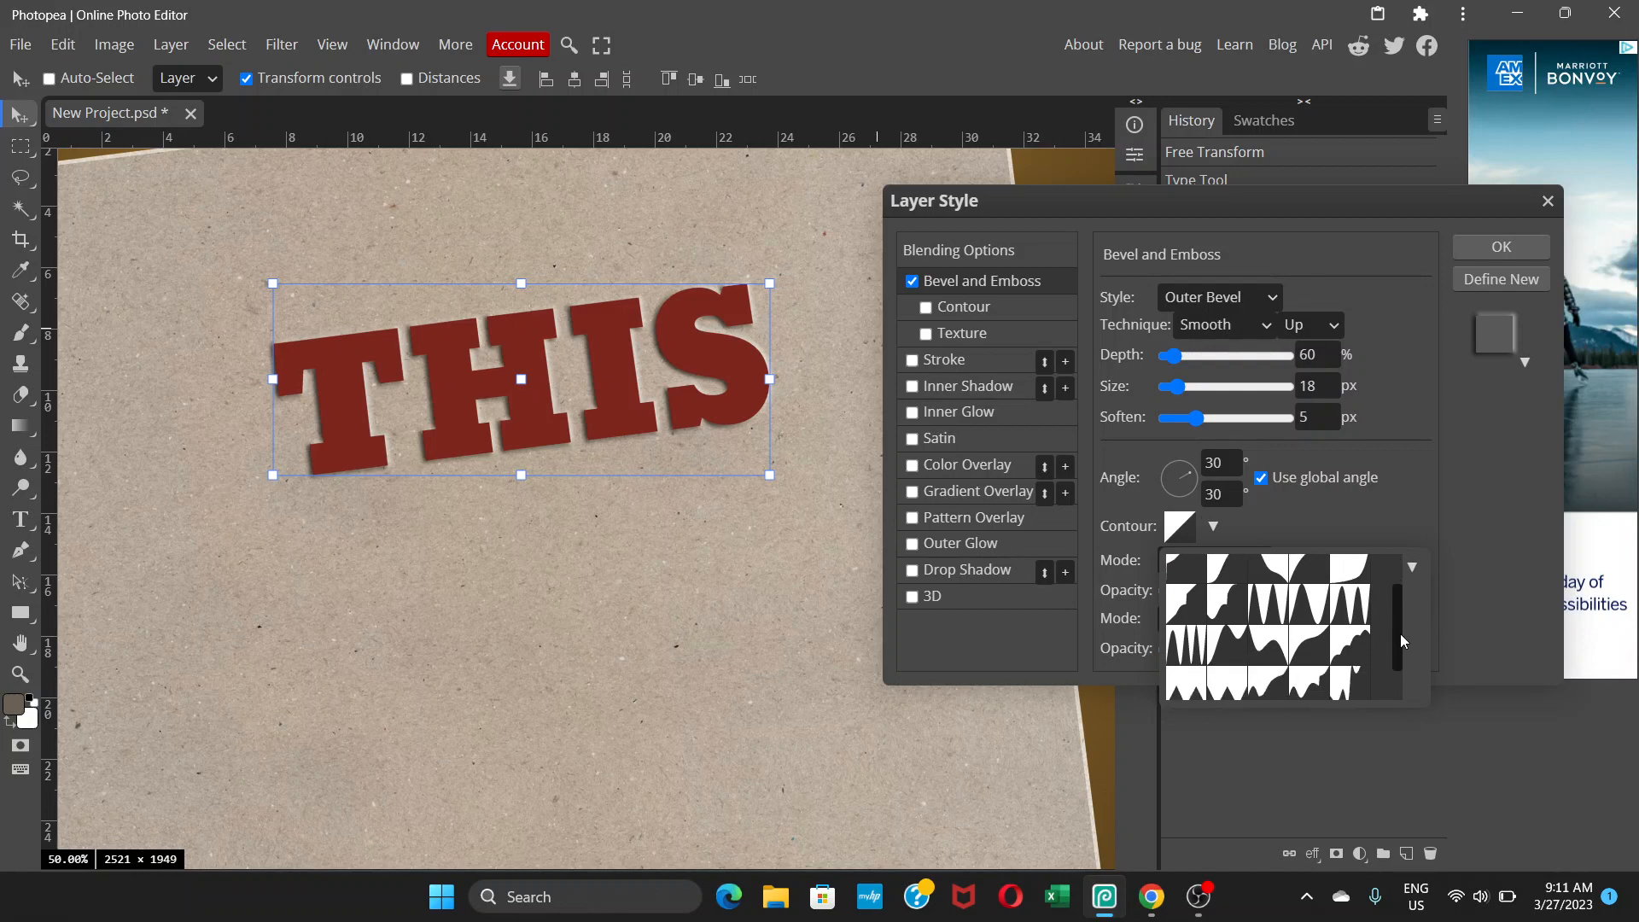
{"action": "left_click", "coordinate": [1353, 644]}
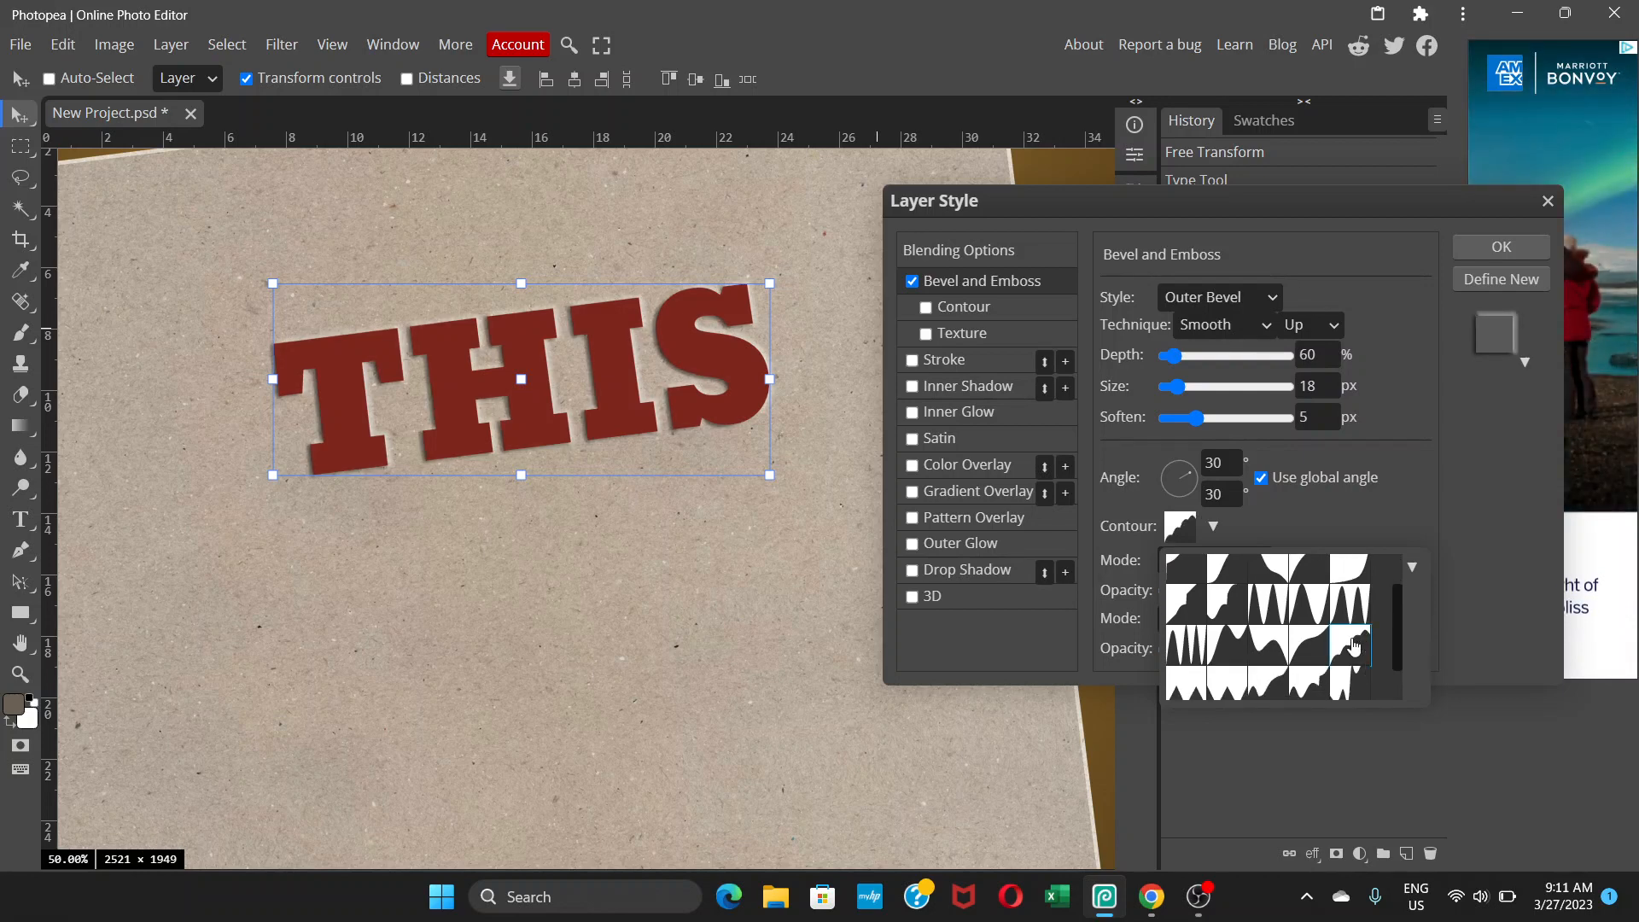
{"action": "left_click", "coordinate": [1412, 415]}
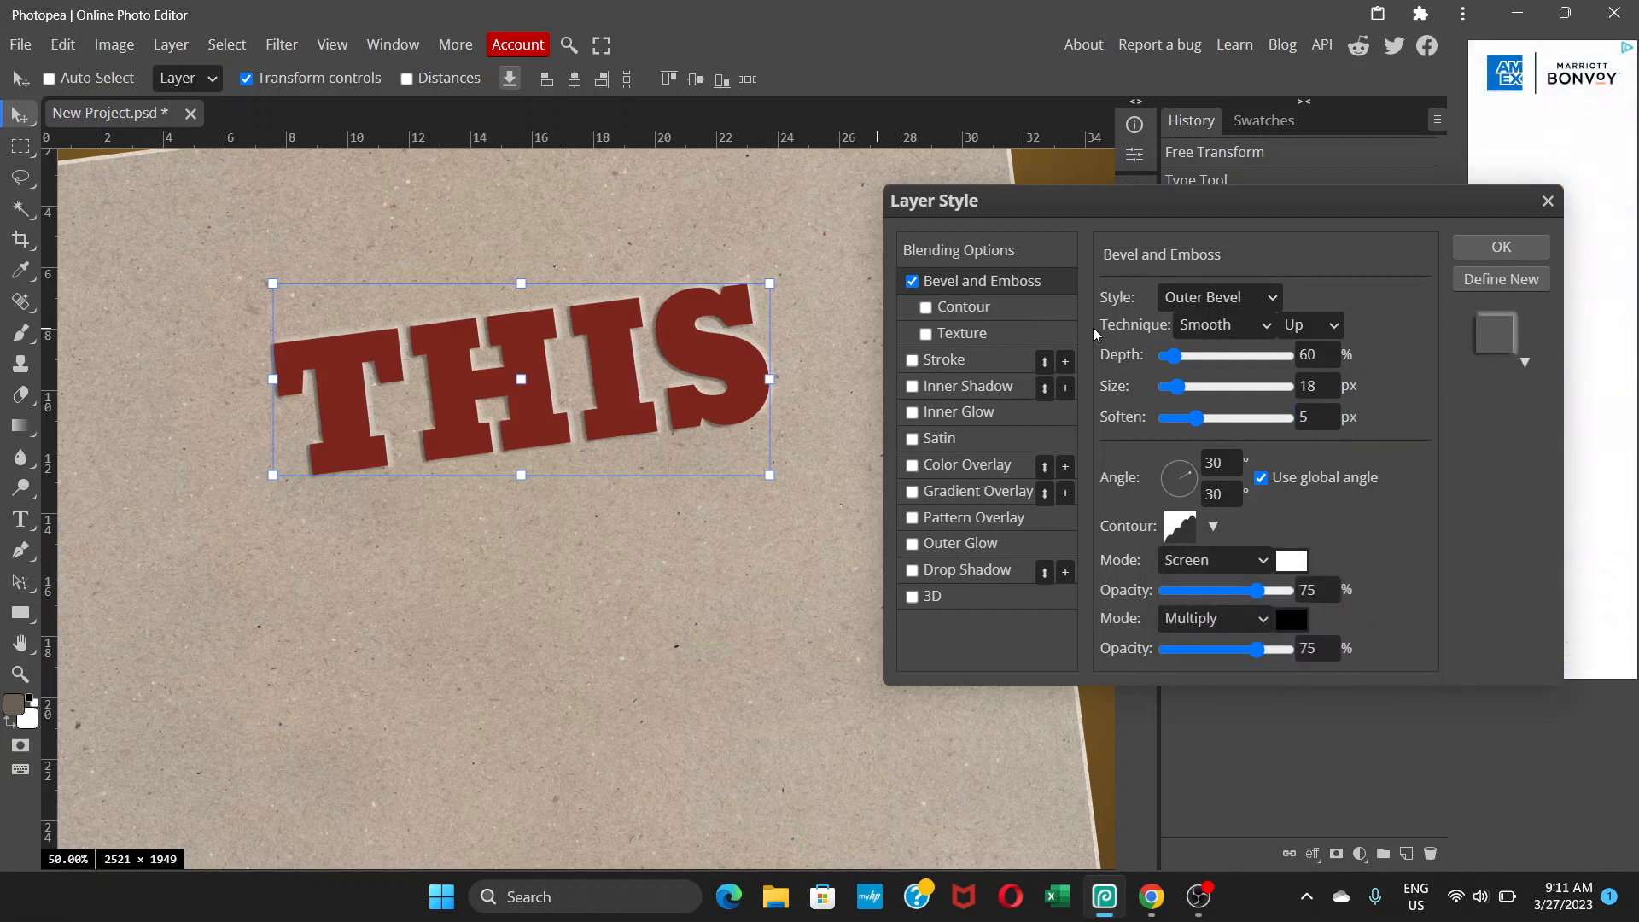
Try a bevel depth of 110% on the "THIS" layer and settle on 90%.
{"action": "left_click", "coordinate": [1185, 359]}
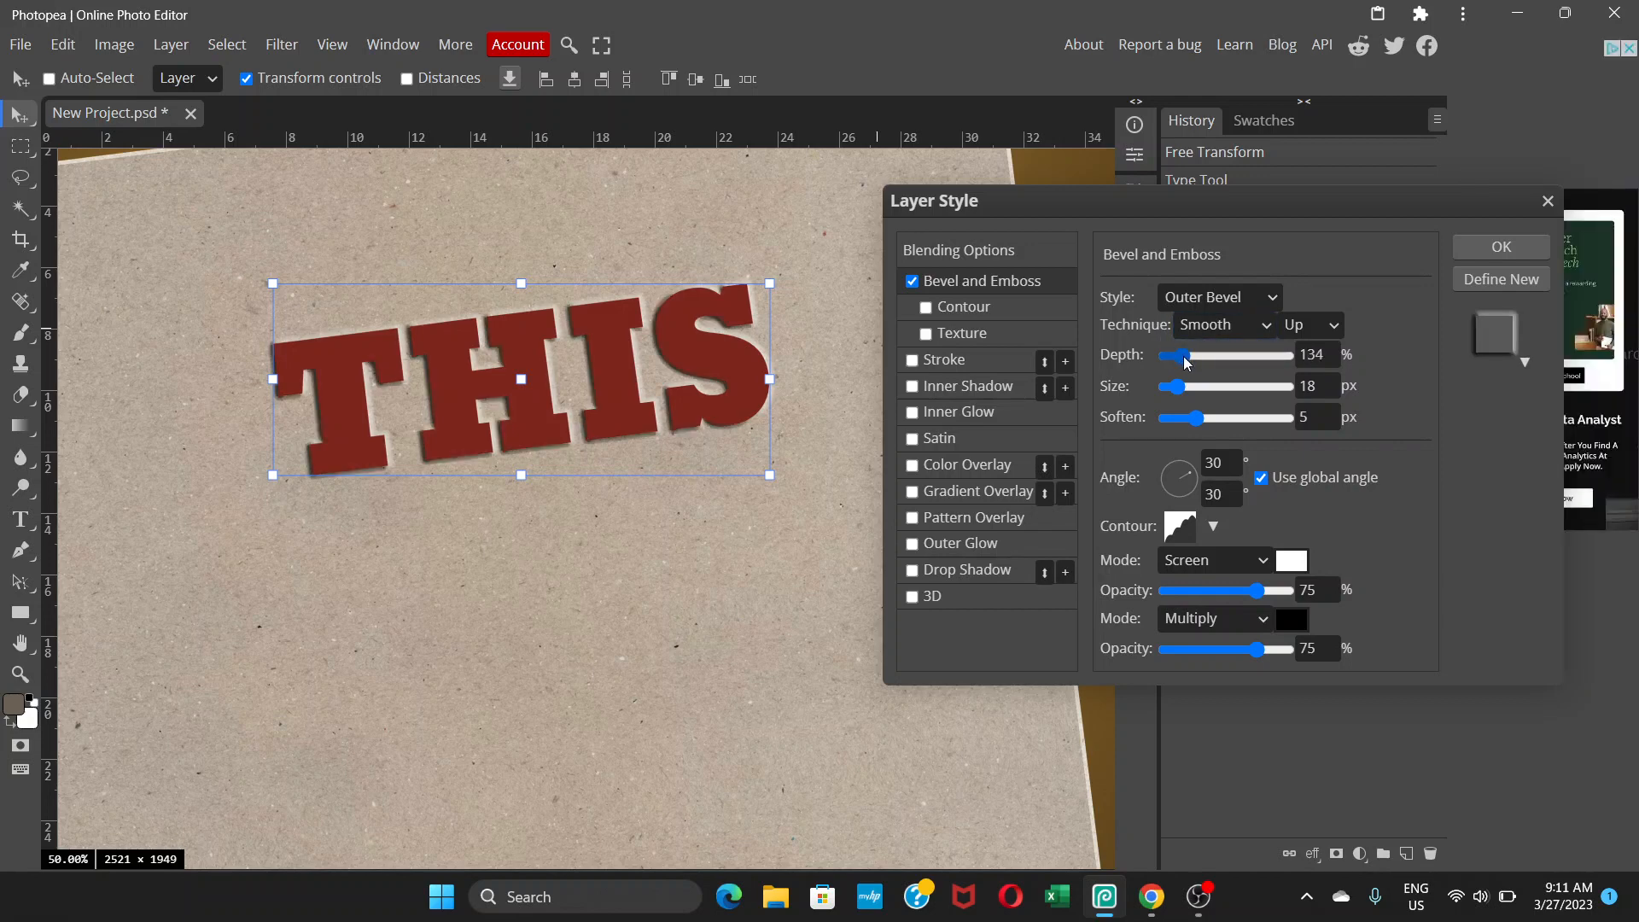
{"action": "left_click_drag", "start_coordinate": [1185, 362], "coordinate": [1184, 353]}
{"action": "left_click_drag", "start_coordinate": [1330, 354], "coordinate": [1258, 349]}
{"action": "type", "text": "110"}
{"action": "key", "text": "Return"}
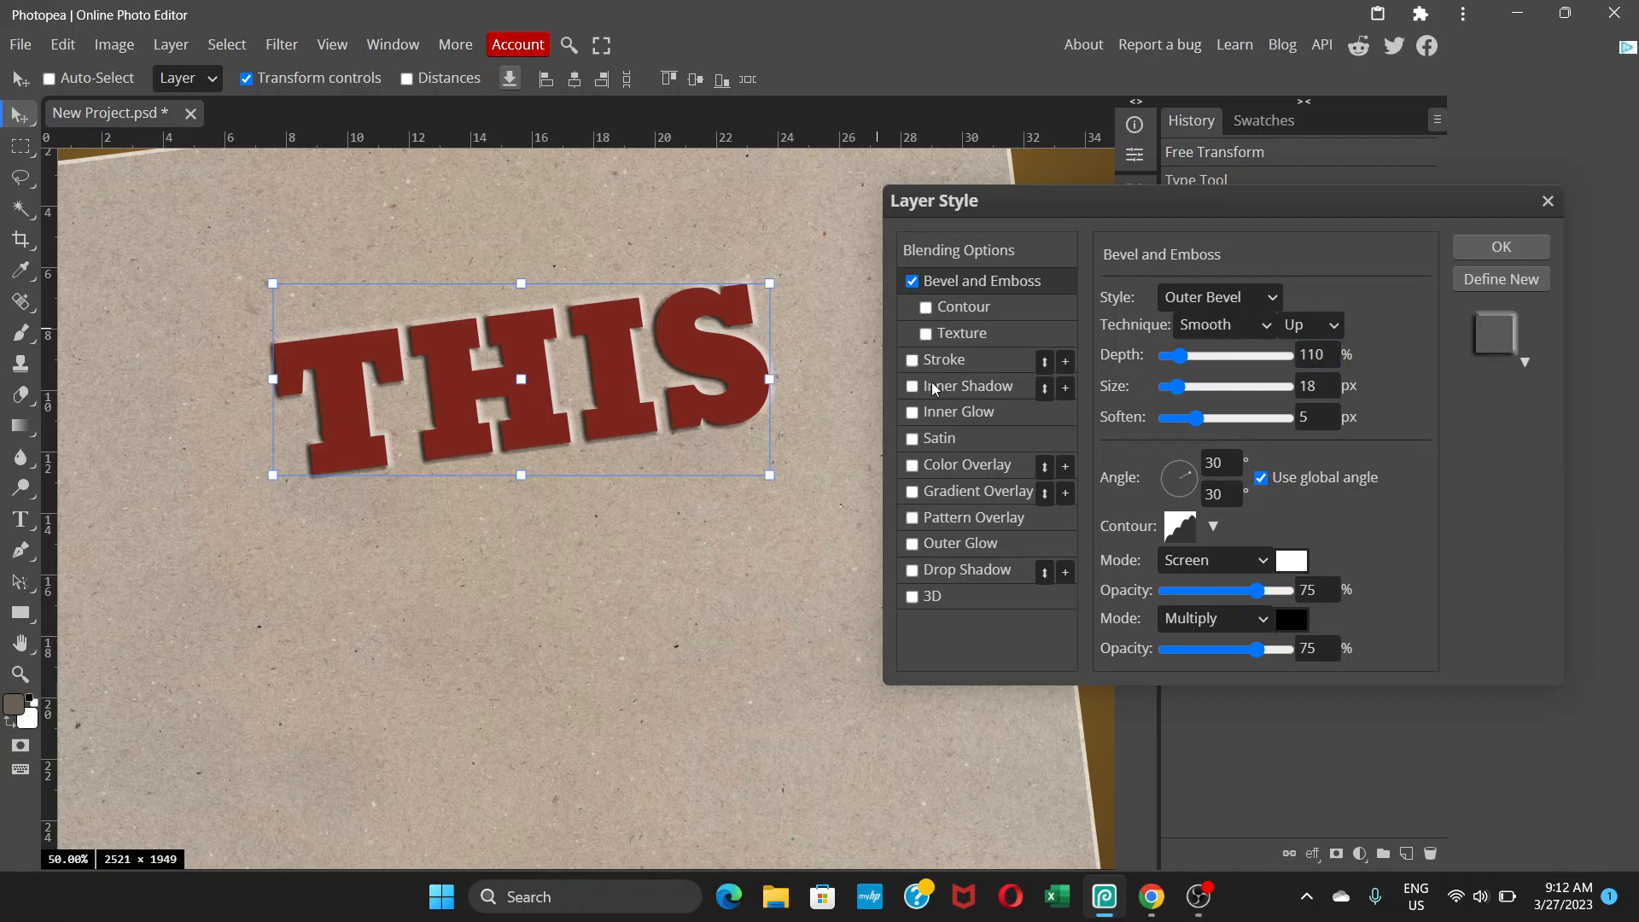
{"action": "left_click_drag", "start_coordinate": [1327, 354], "coordinate": [1285, 354]}
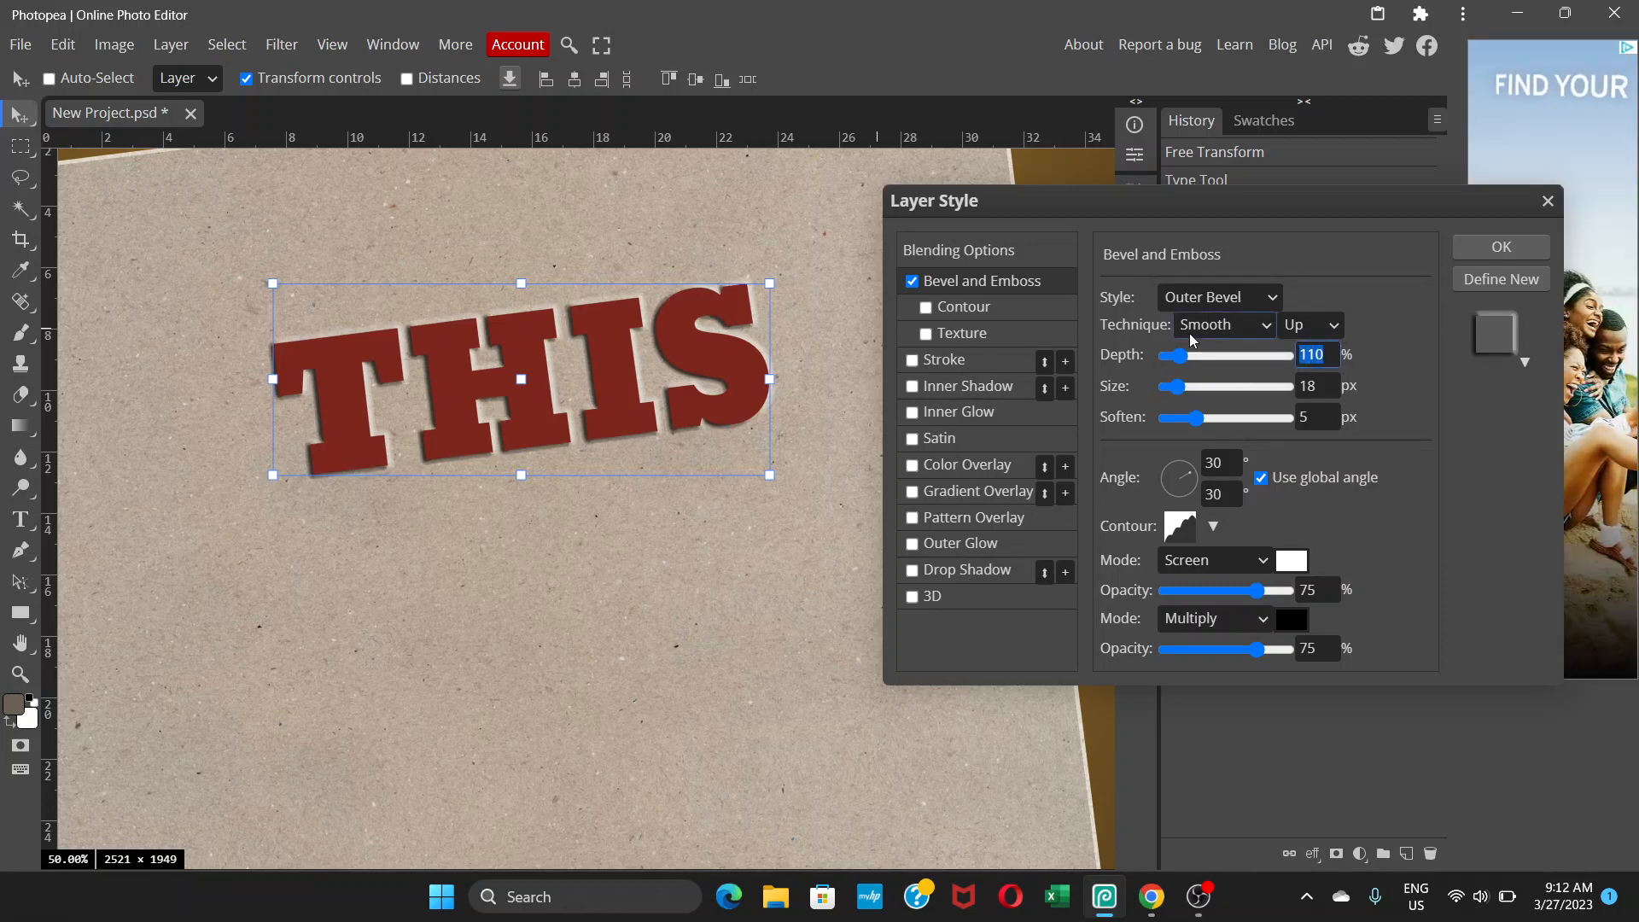
{"action": "type", "text": "90"}
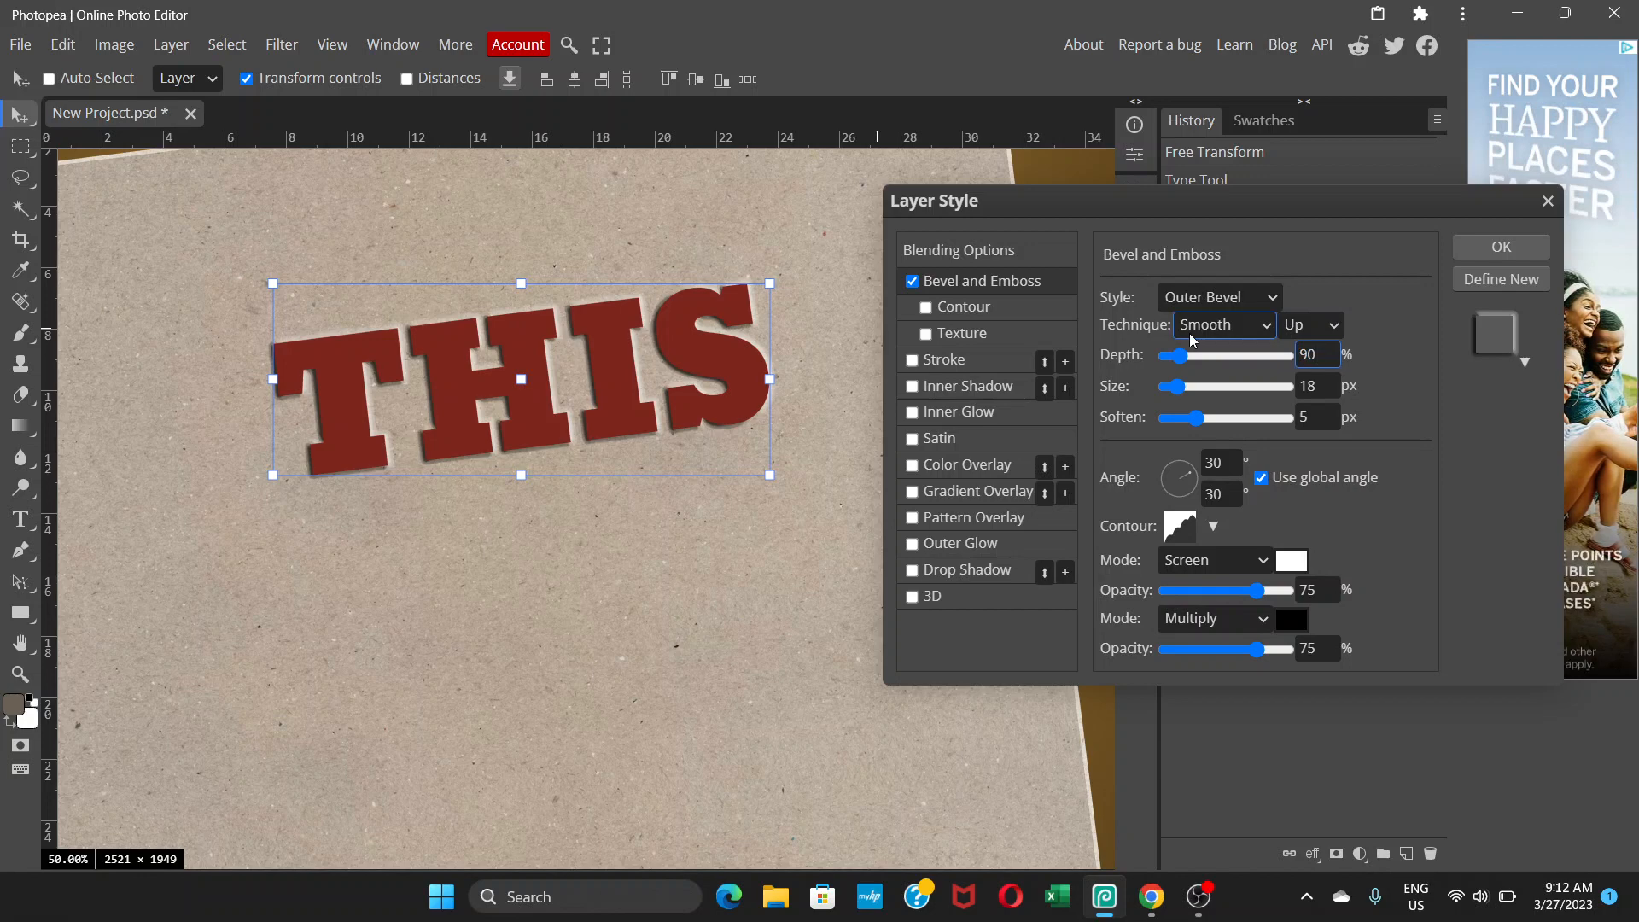
{"action": "key", "text": "Return"}
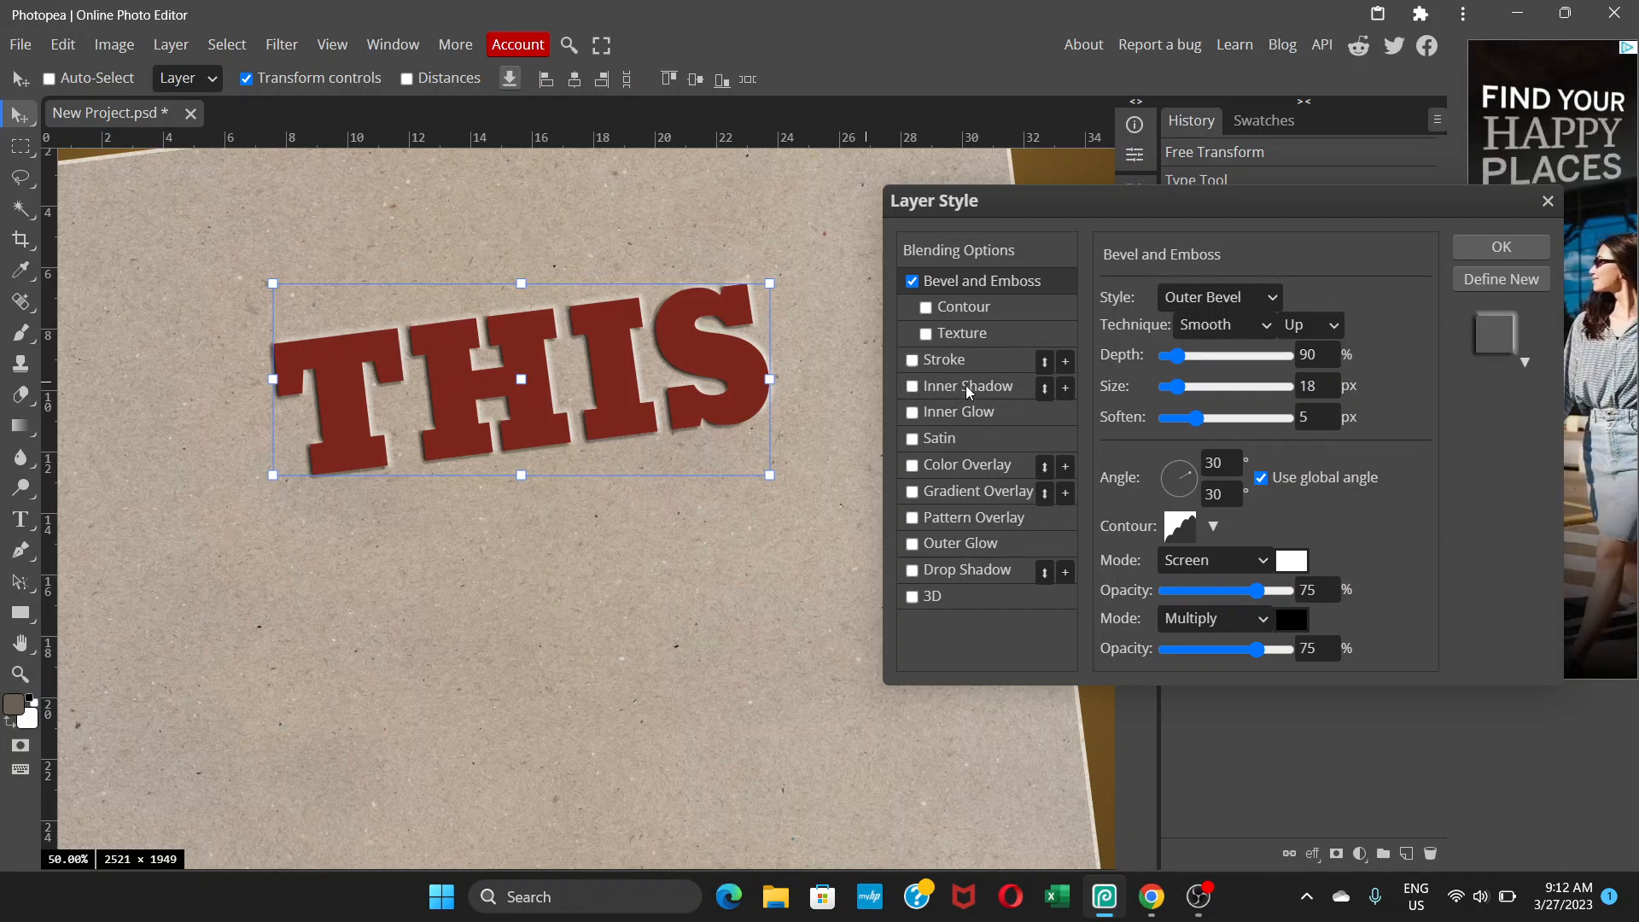
Turn off the global angle for the bevel and set its angle to 45° and its altitude to 21°.
{"action": "left_click", "coordinate": [1261, 479]}
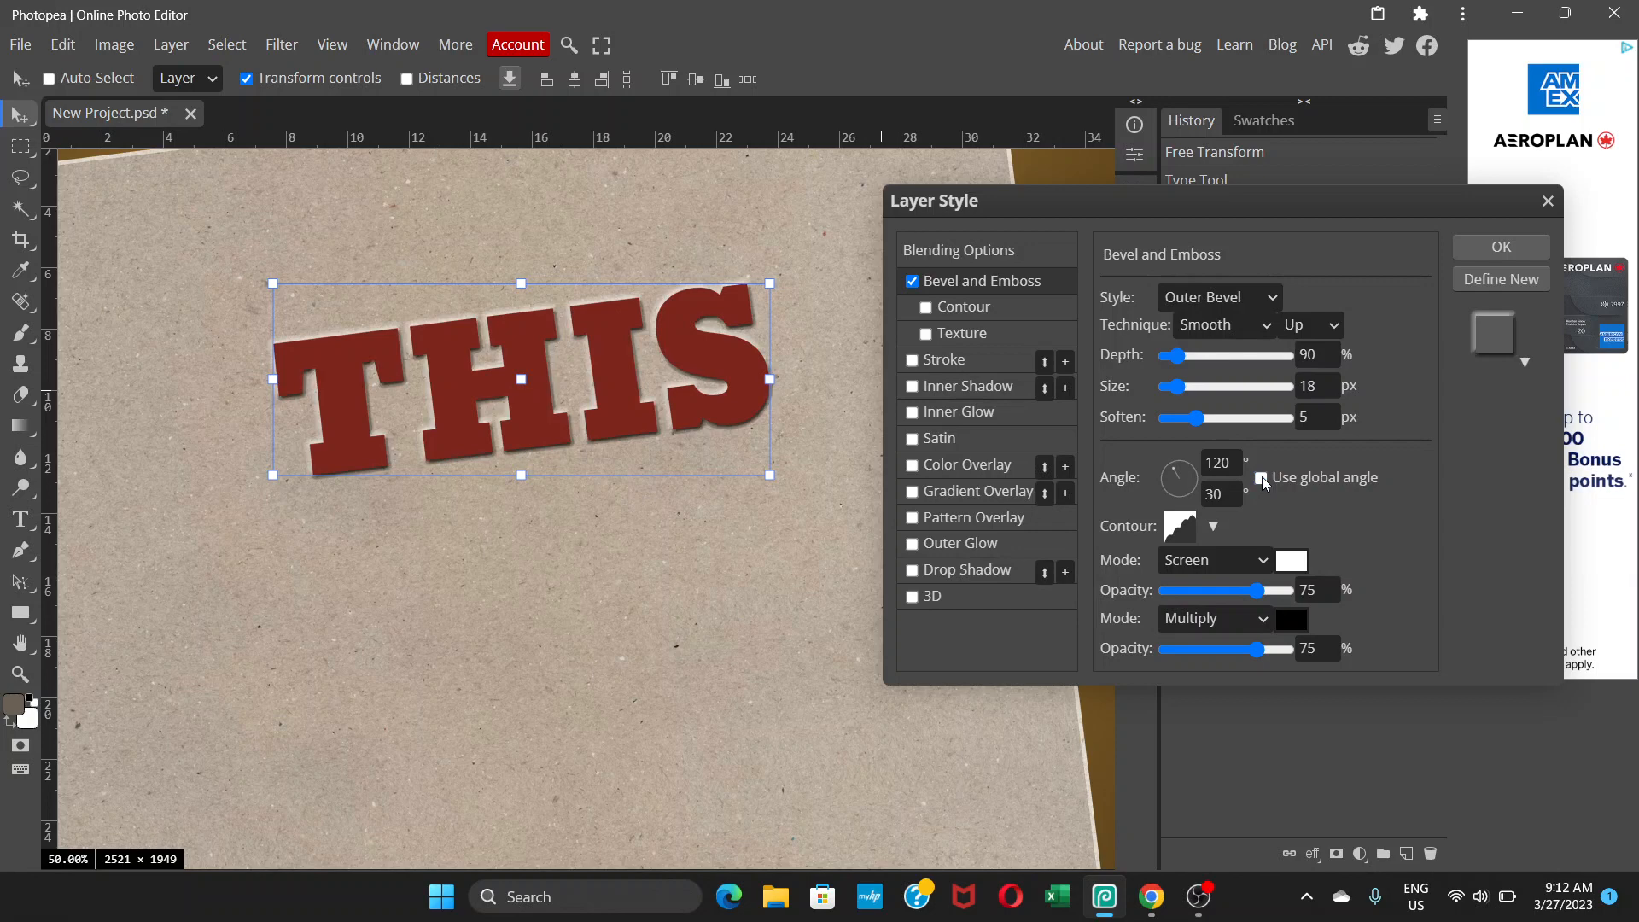
{"action": "left_click", "coordinate": [1185, 472]}
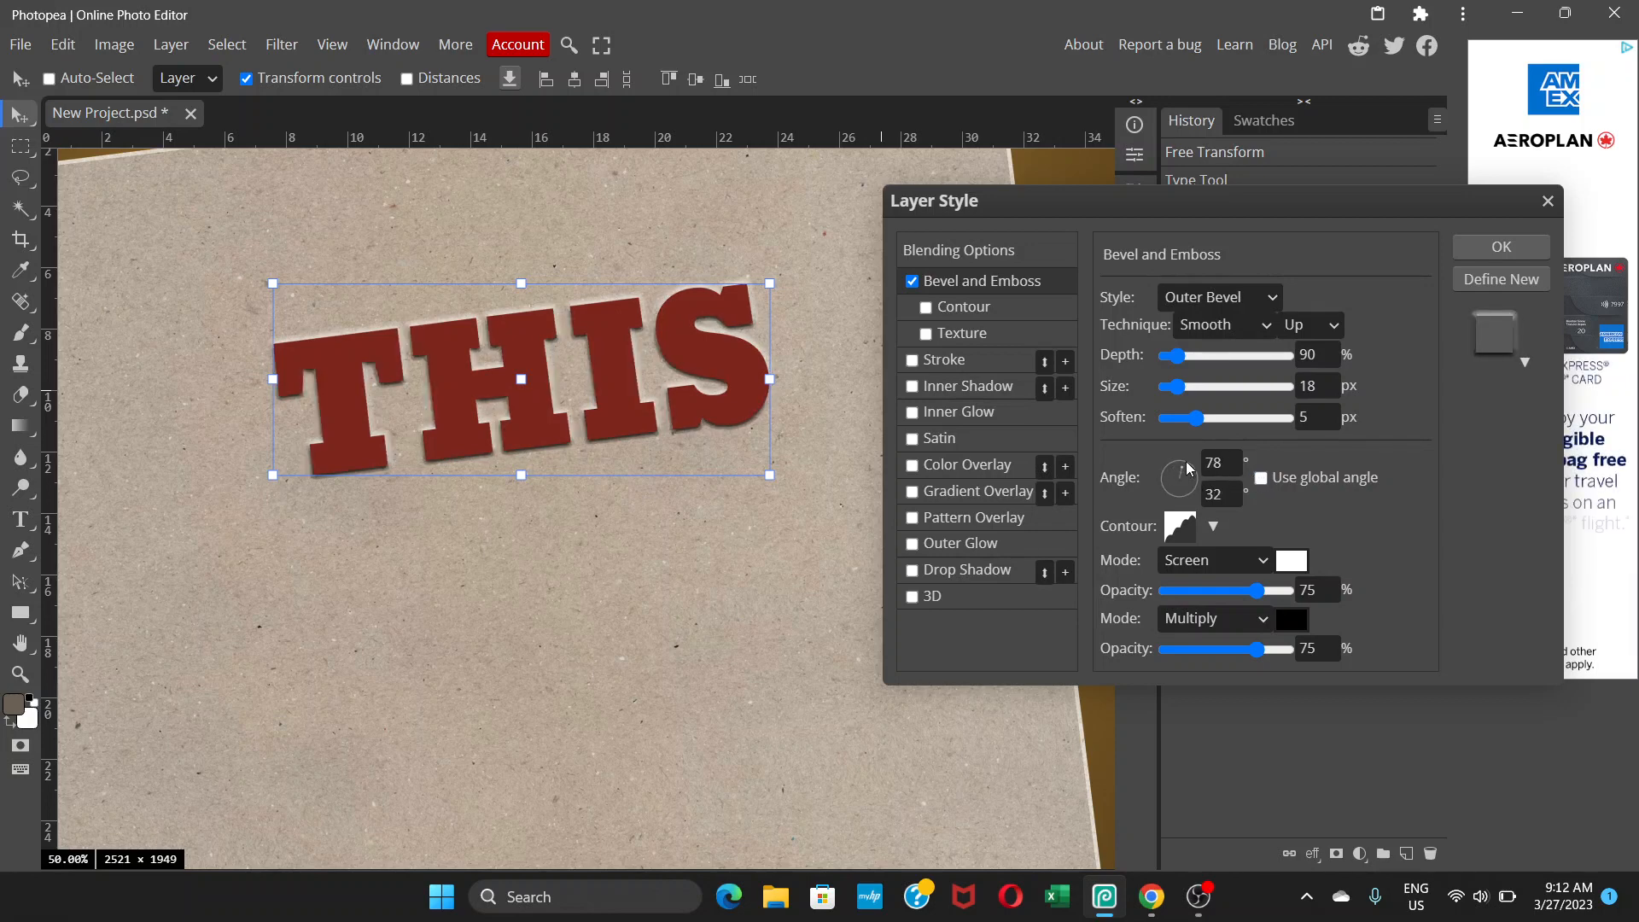
{"action": "left_click", "coordinate": [1189, 468]}
{"action": "left_click", "coordinate": [1190, 466]}
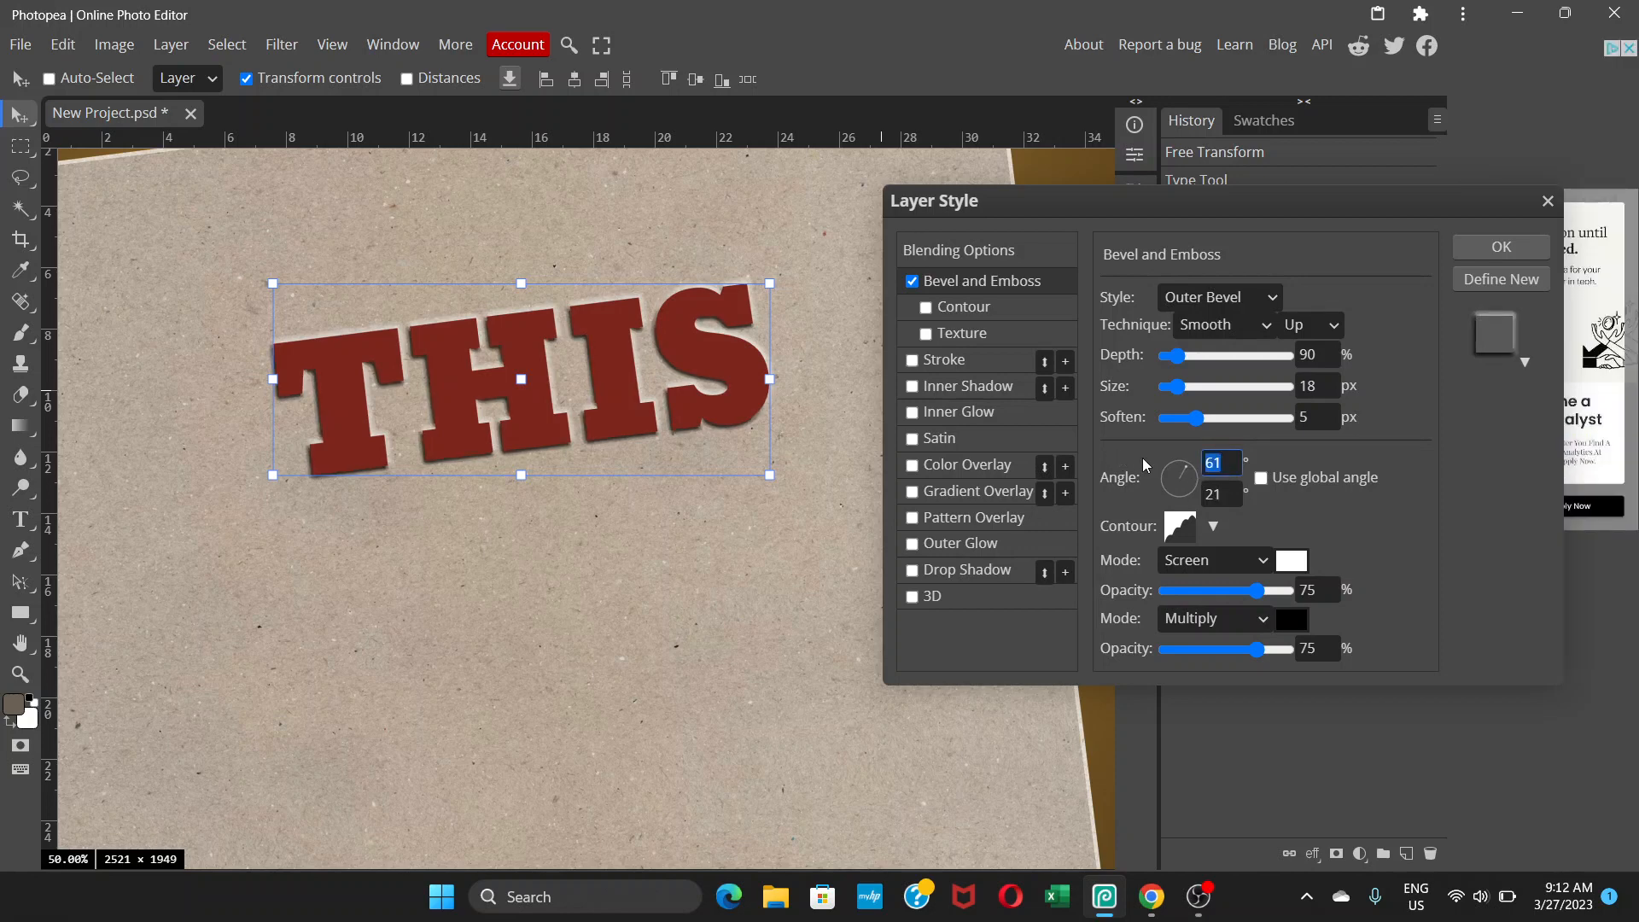
{"action": "type", "text": "45"}
{"action": "key", "text": "Tab"}
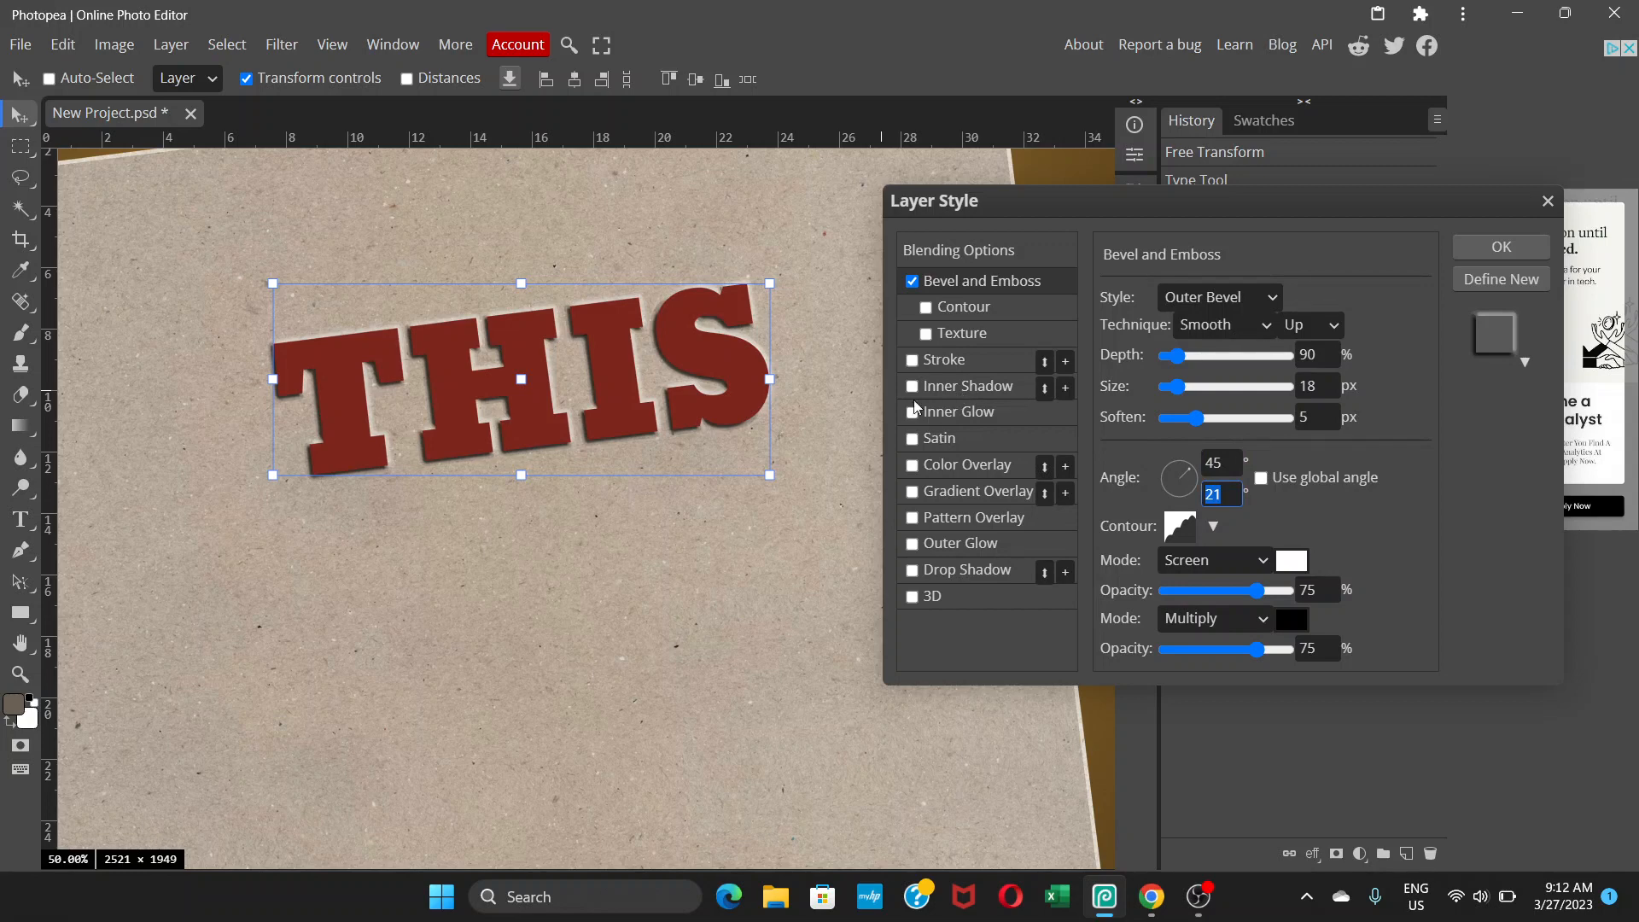
{"action": "left_click", "coordinate": [1333, 501]}
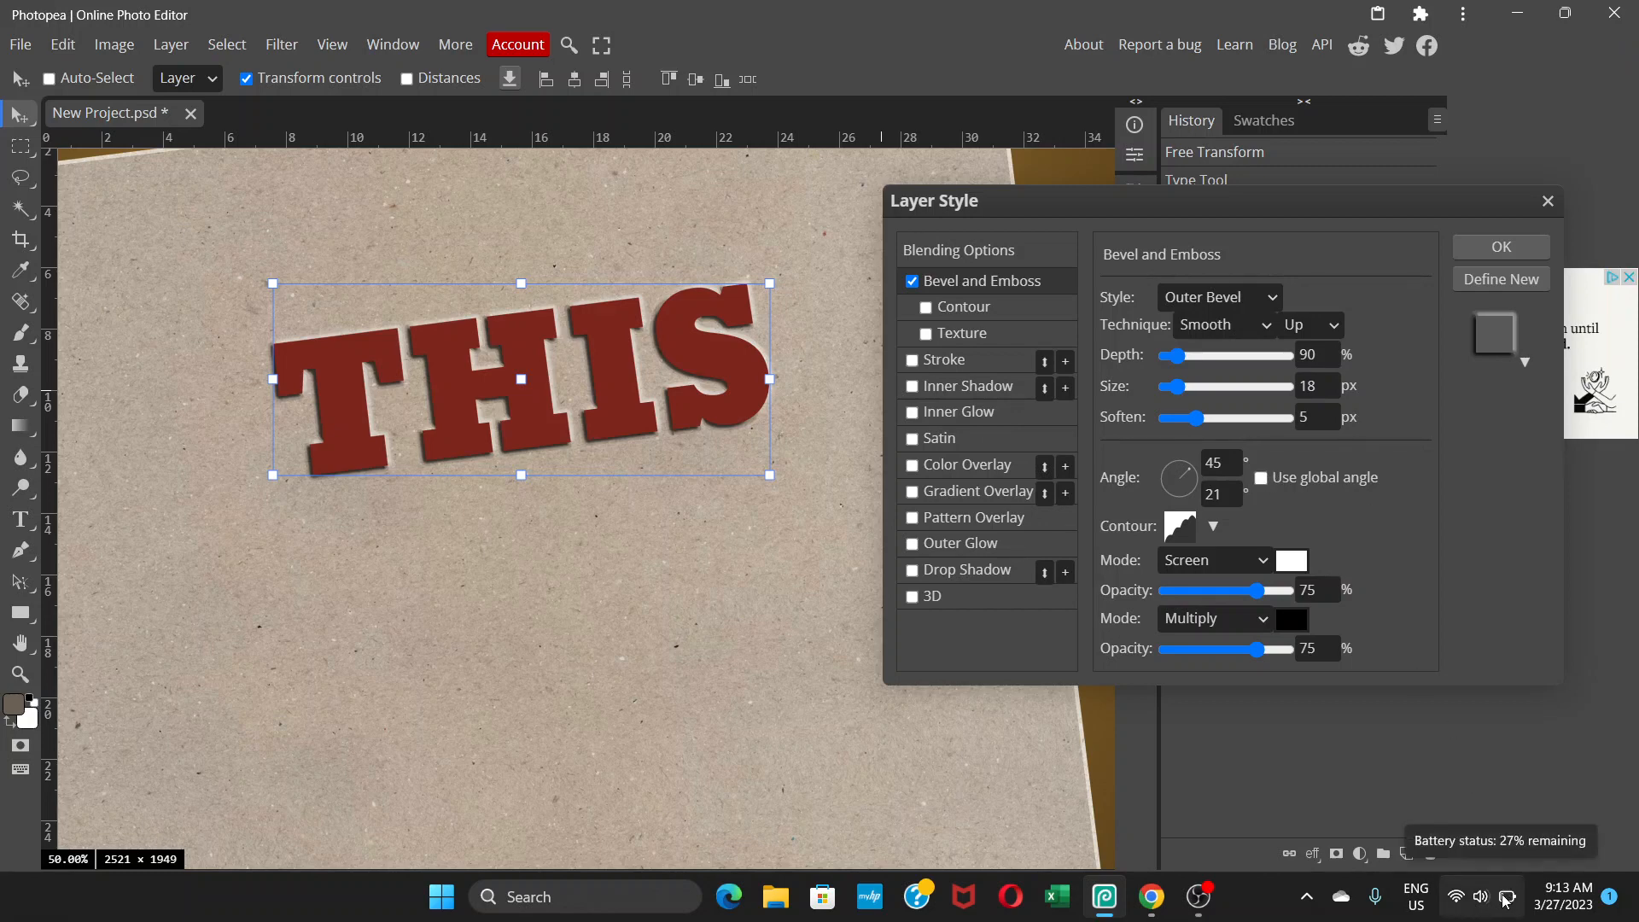
Add an Inner Shadow to the "THIS" layer with an angle of 45° and a size of 20 px.
{"action": "left_click", "coordinate": [968, 388]}
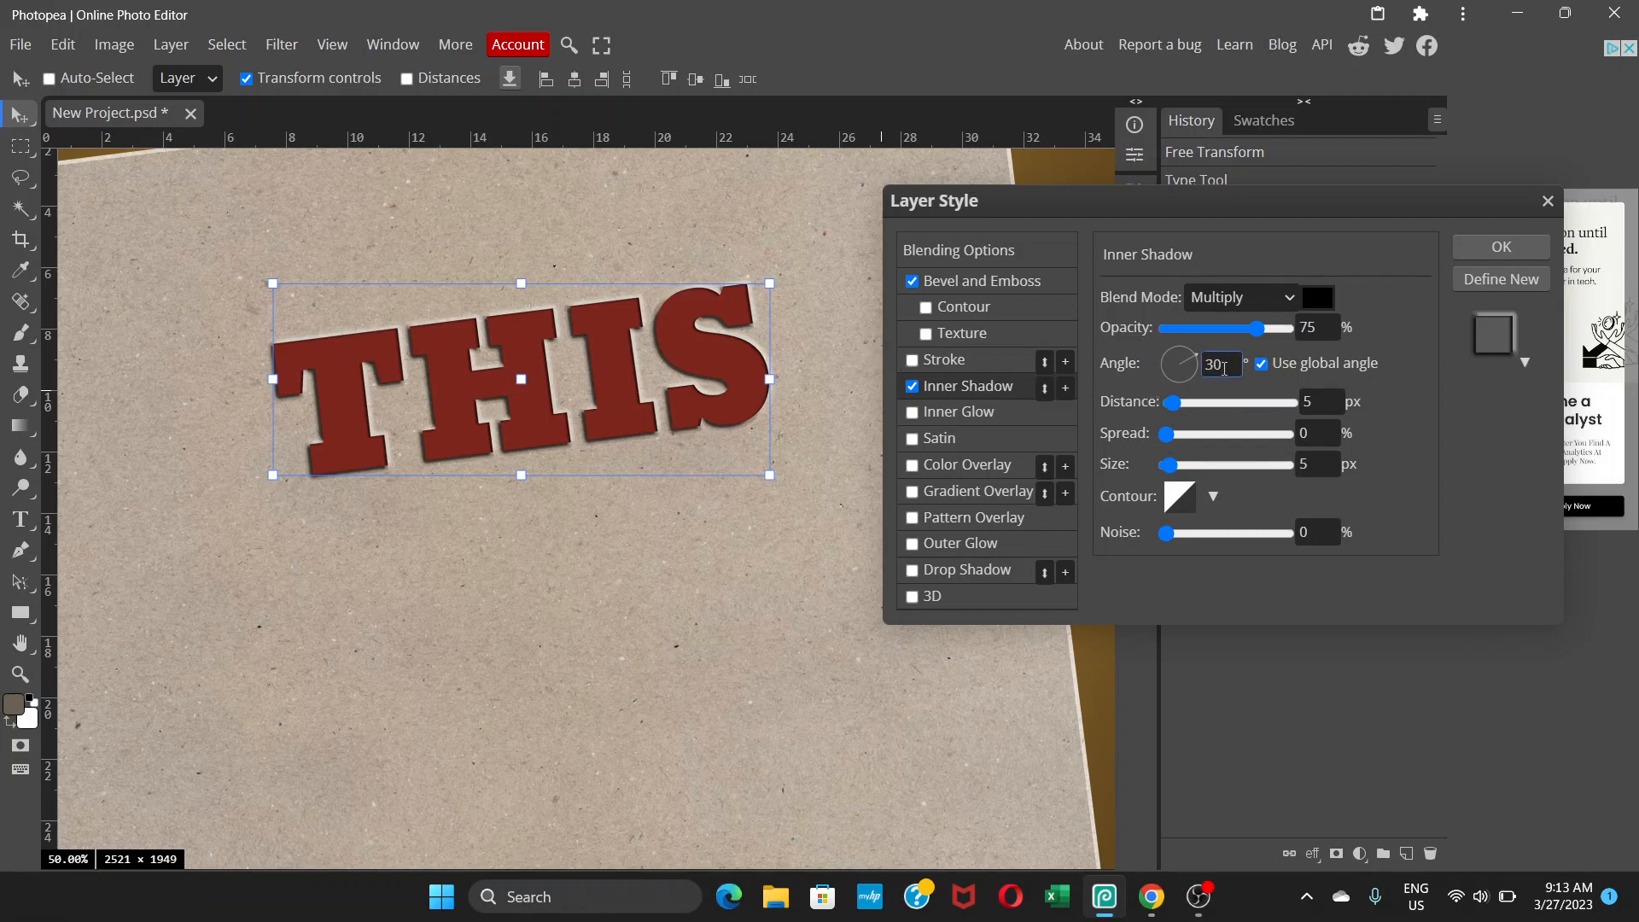
{"action": "double_click", "coordinate": [1224, 367]}
{"action": "type", "text": "45"}
{"action": "key", "text": "Return"}
{"action": "left_click", "coordinate": [1180, 465]}
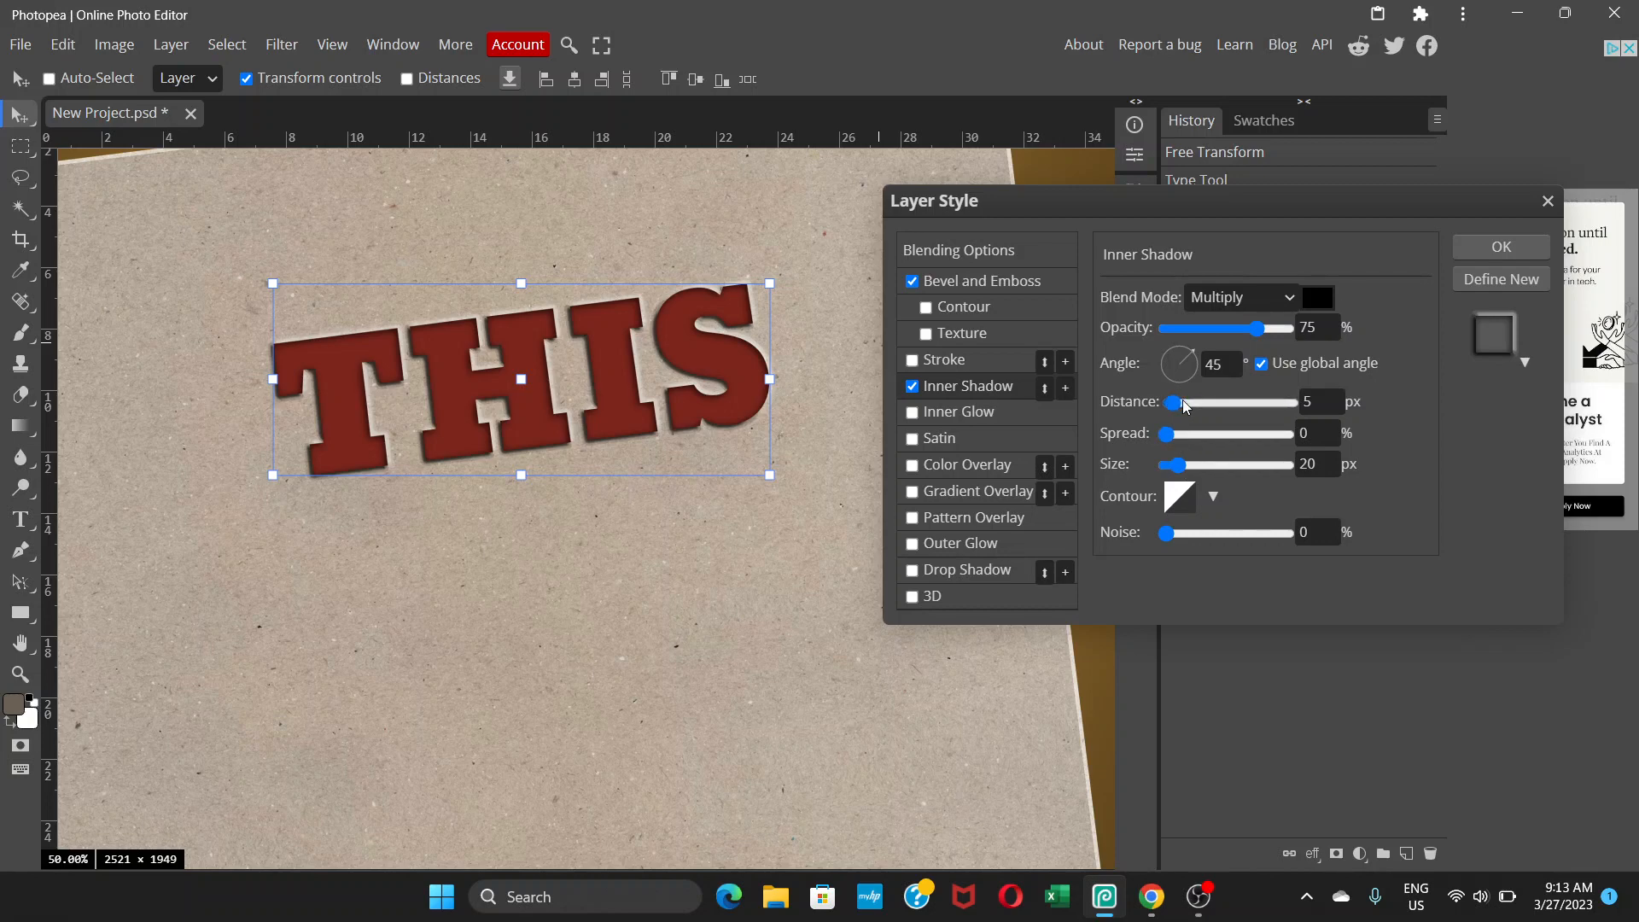
Set the inner shadow's distance to 2 px and keep its spread at 0%.
{"action": "left_click_drag", "start_coordinate": [1183, 407], "coordinate": [1187, 408]}
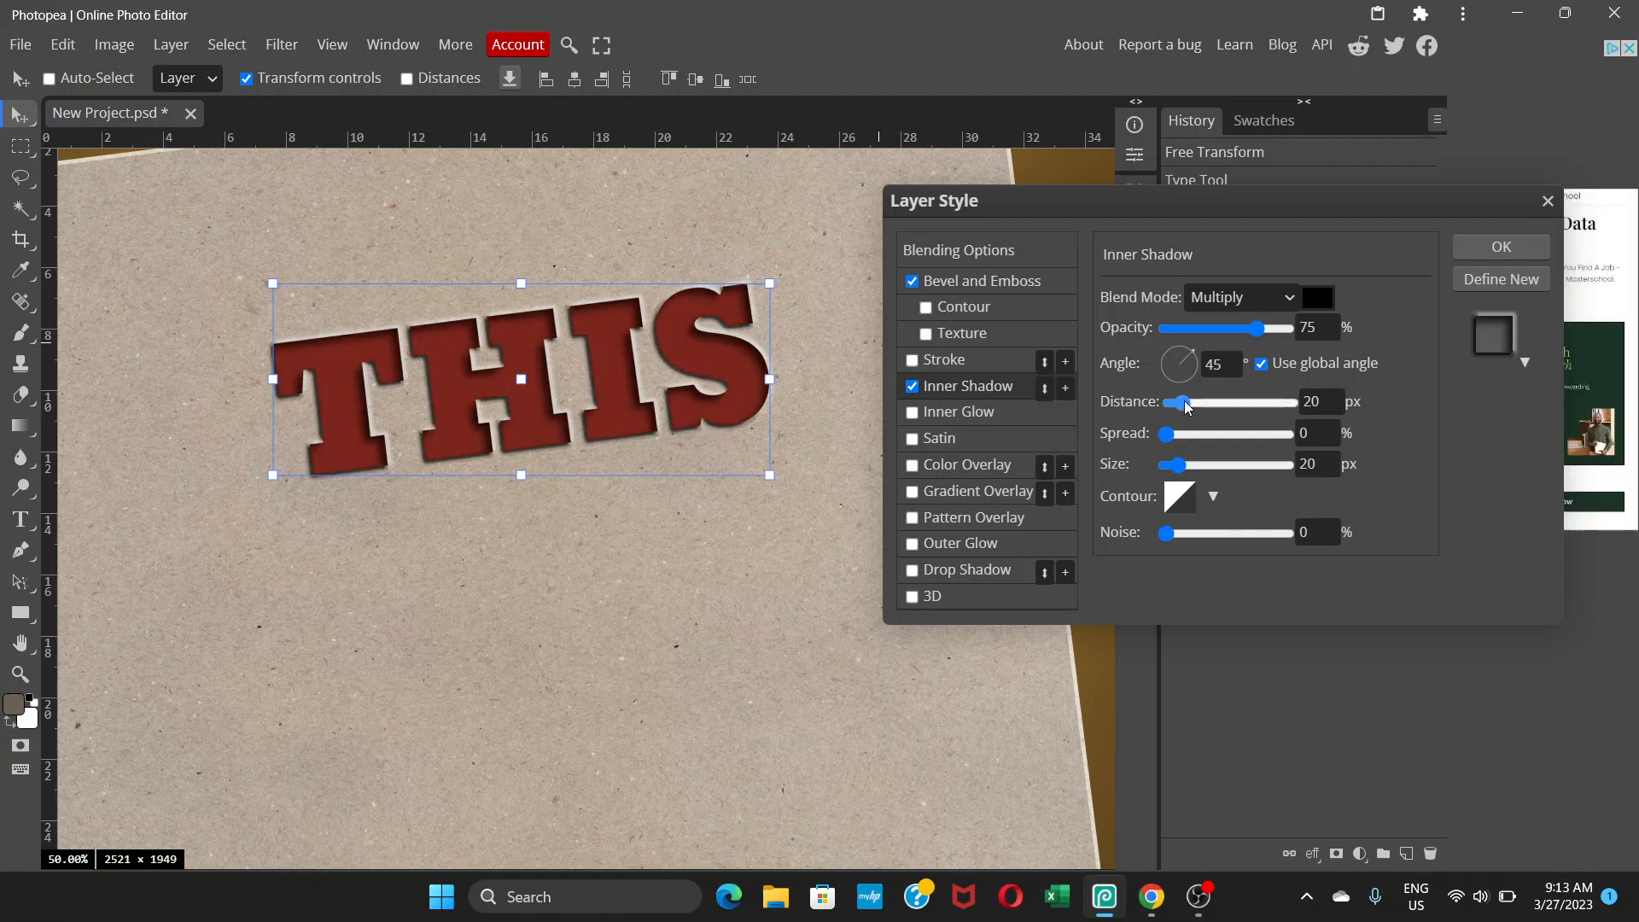
{"action": "left_click_drag", "start_coordinate": [1184, 407], "coordinate": [1180, 406]}
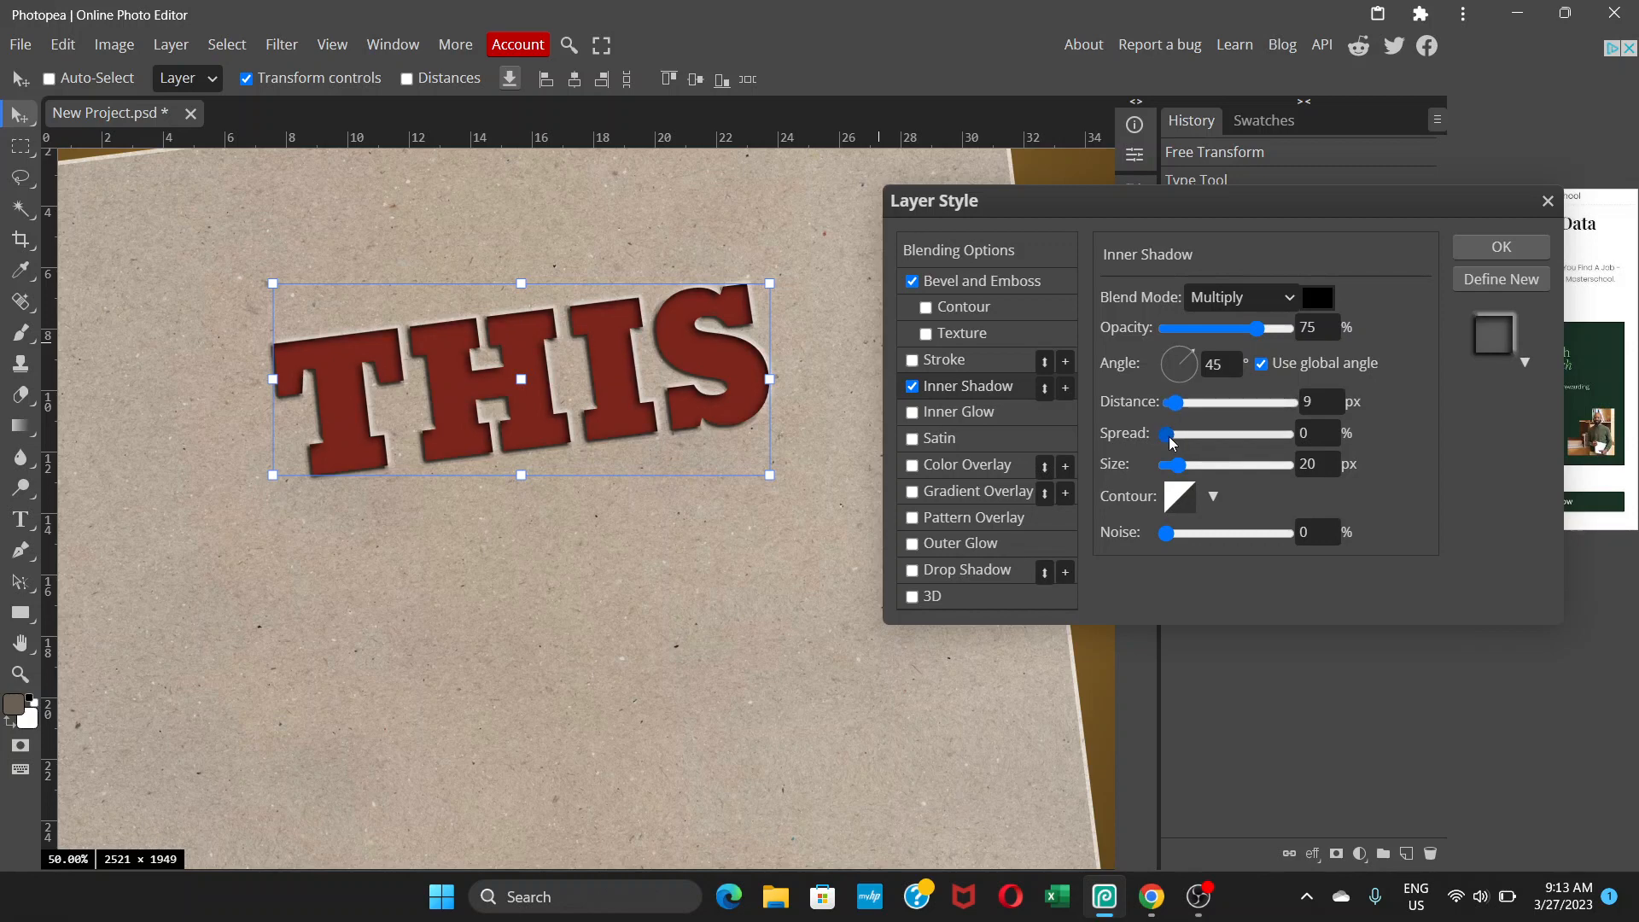
{"action": "left_click_drag", "start_coordinate": [1181, 433], "coordinate": [1152, 436]}
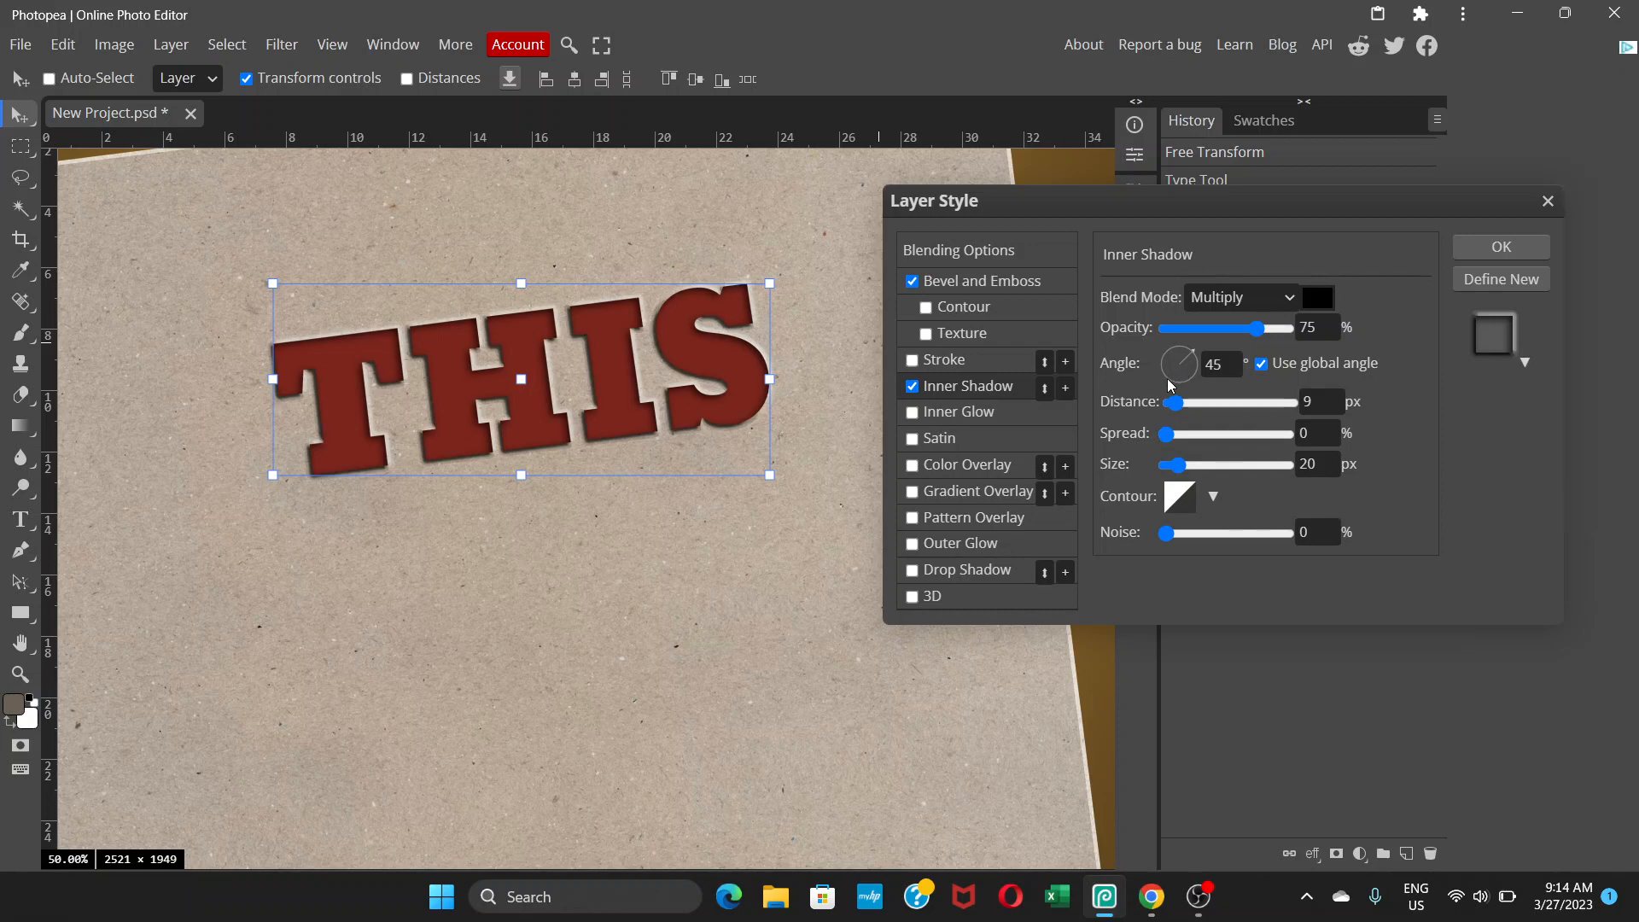
{"action": "mouse_move", "coordinate": [1173, 407]}
{"action": "left_mouse_down"}
{"action": "mouse_move", "coordinate": [1221, 407]}
{"action": "mouse_move", "coordinate": [1164, 406]}
{"action": "left_mouse_up"}
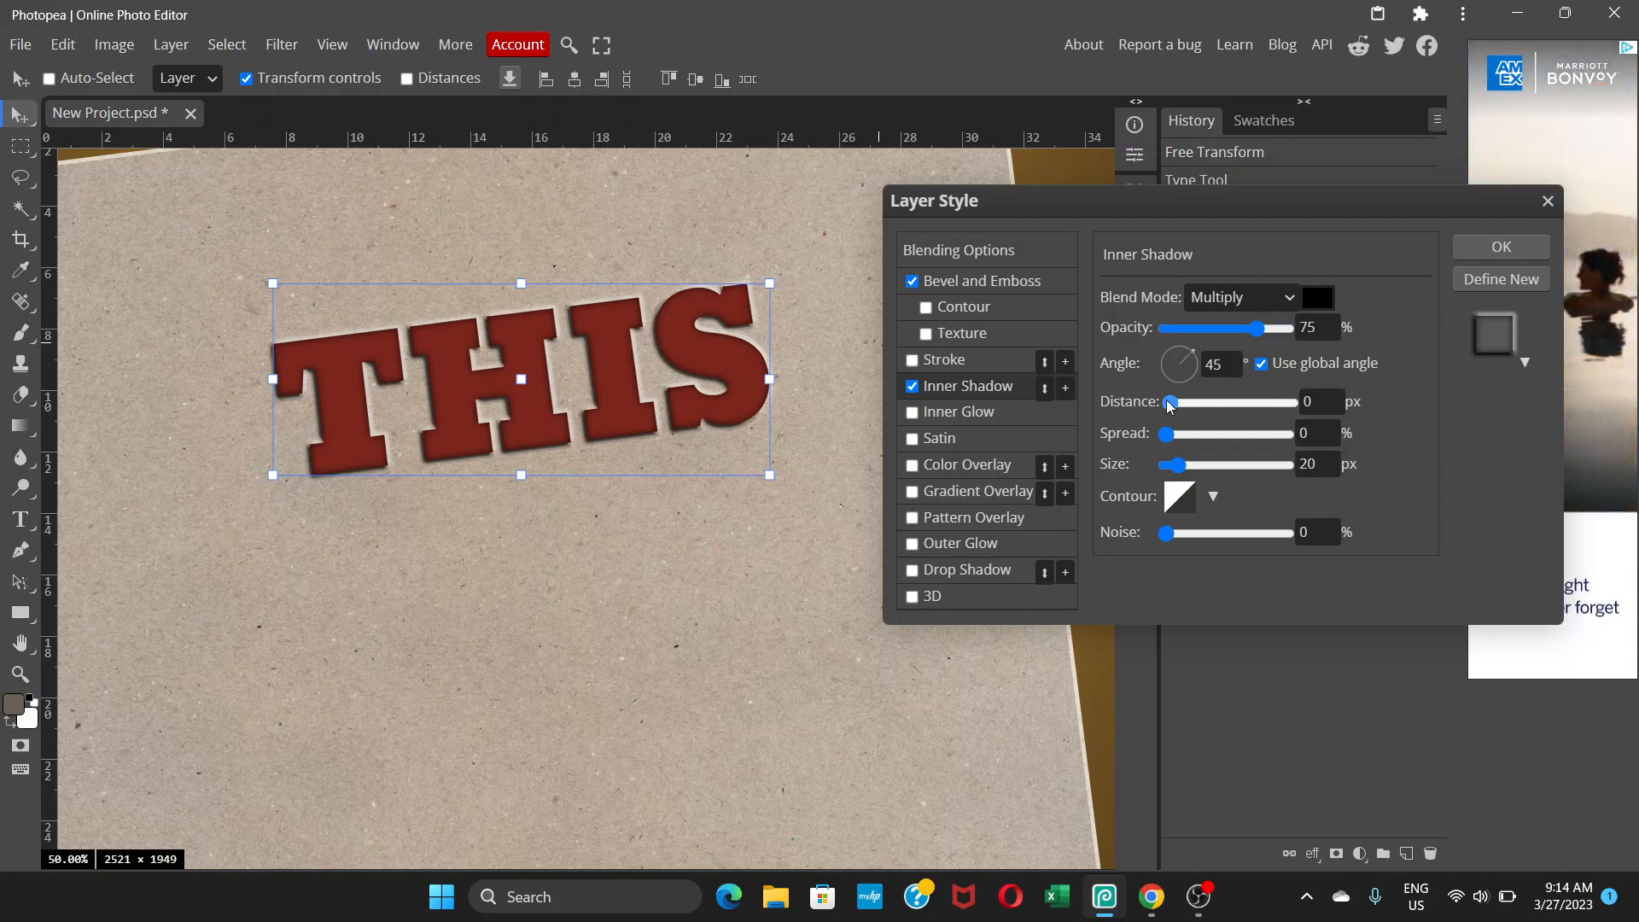
{"action": "left_click_drag", "start_coordinate": [1339, 403], "coordinate": [1195, 397]}
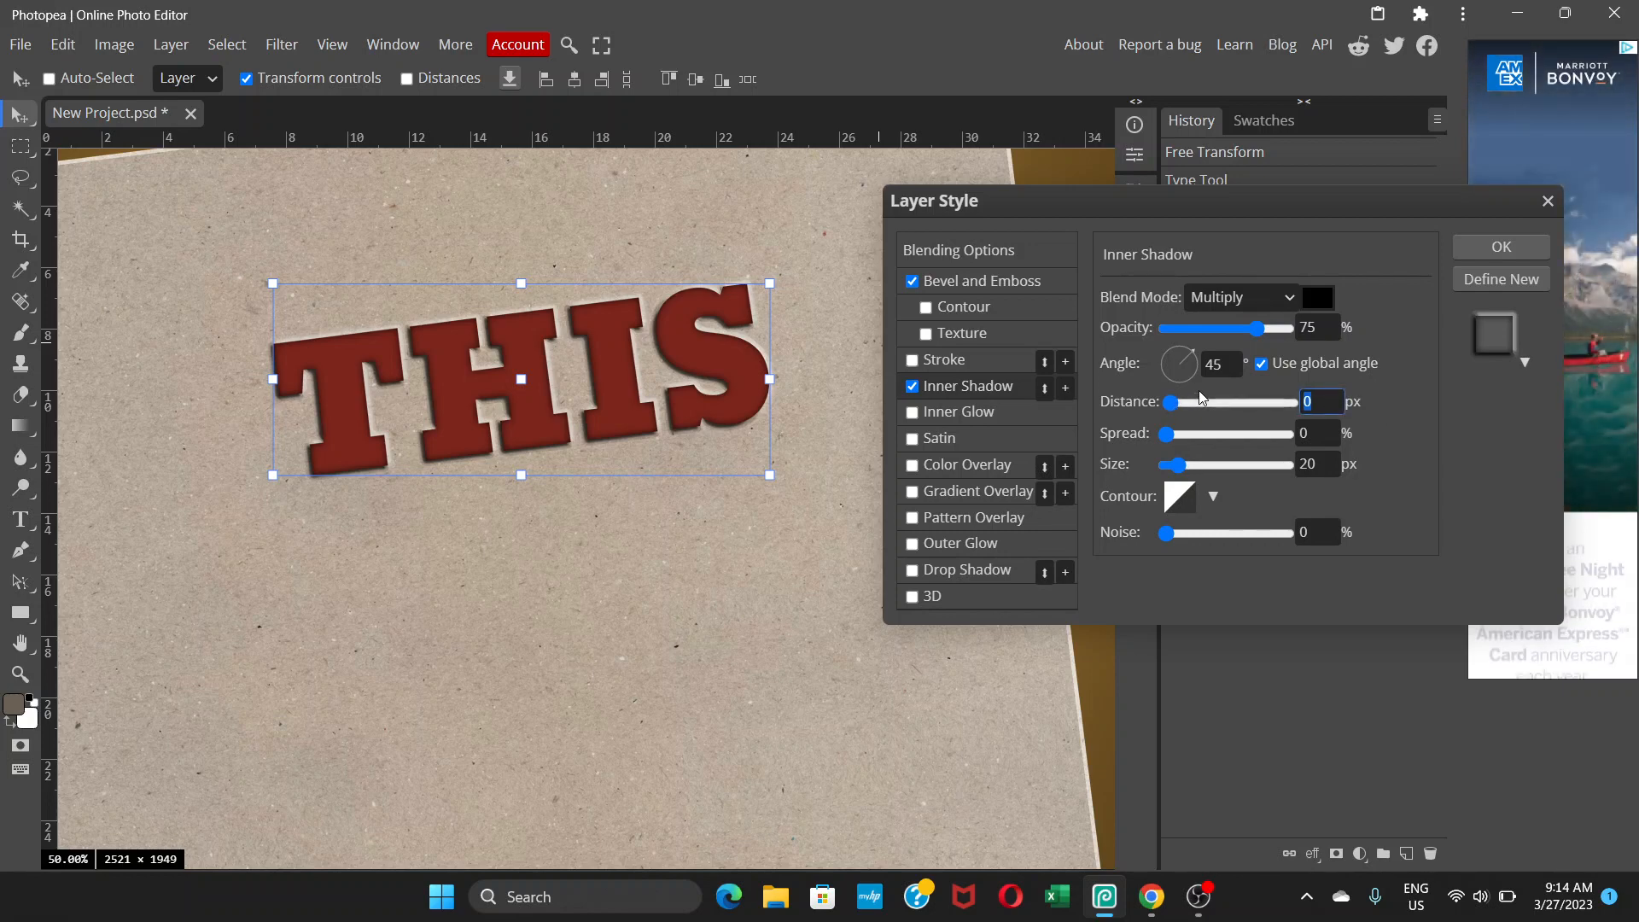
{"action": "type", "text": "2"}
{"action": "left_click", "coordinate": [1201, 391]}
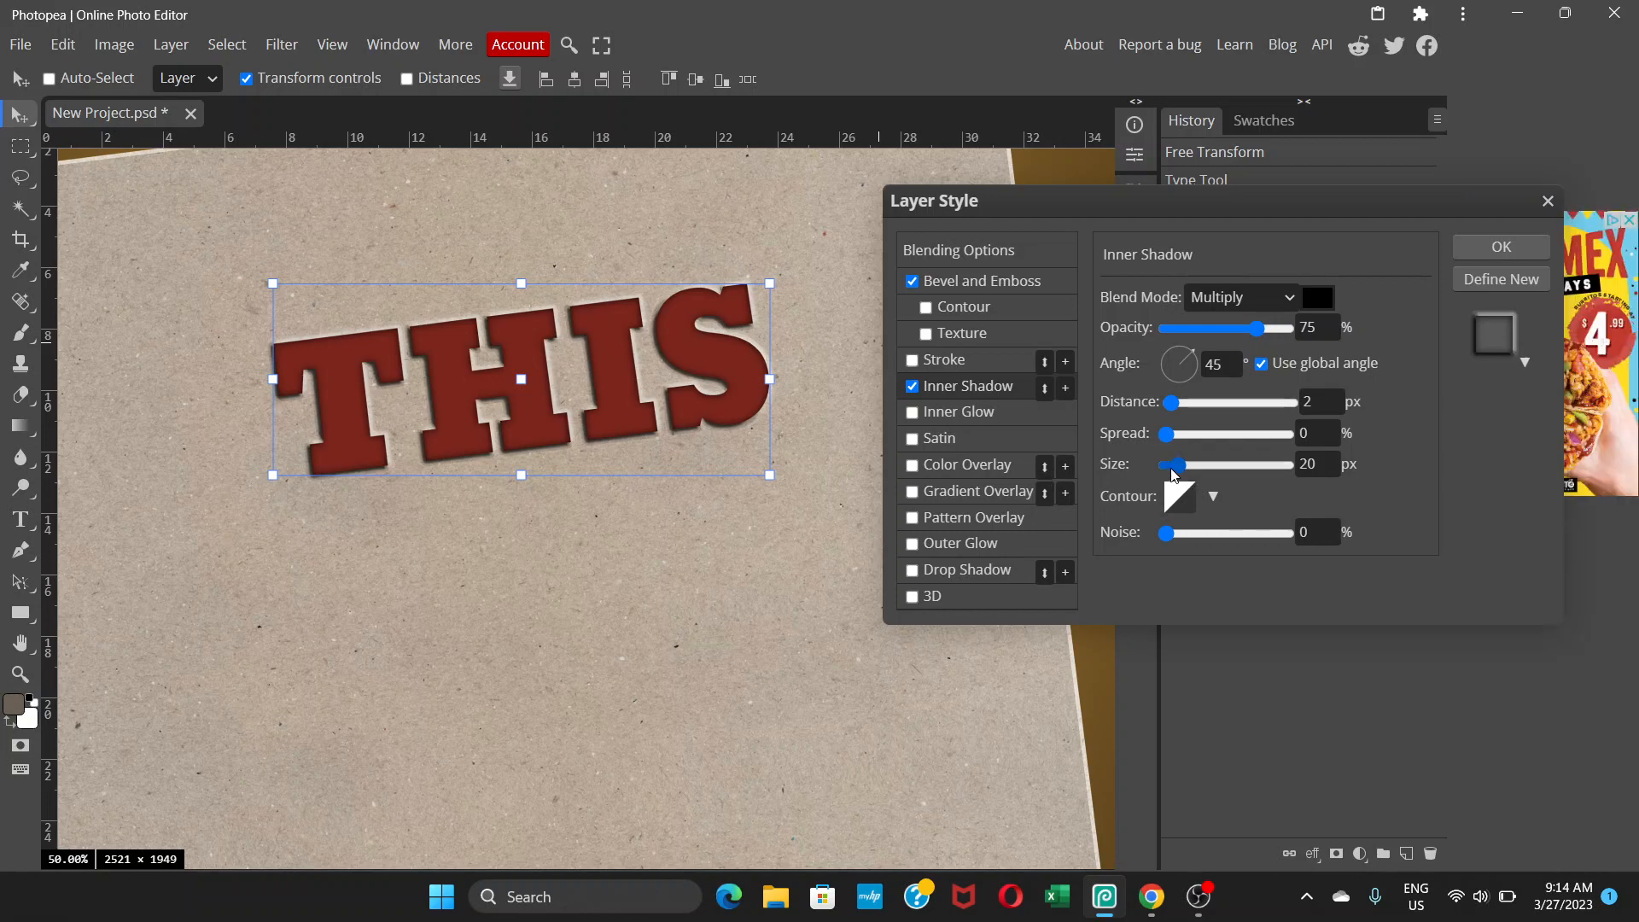
Add a Drop Shadow to the "THIS" layer with the Color Dodge blend mode and the near-white colour fffbfa.
{"action": "left_click", "coordinate": [975, 570]}
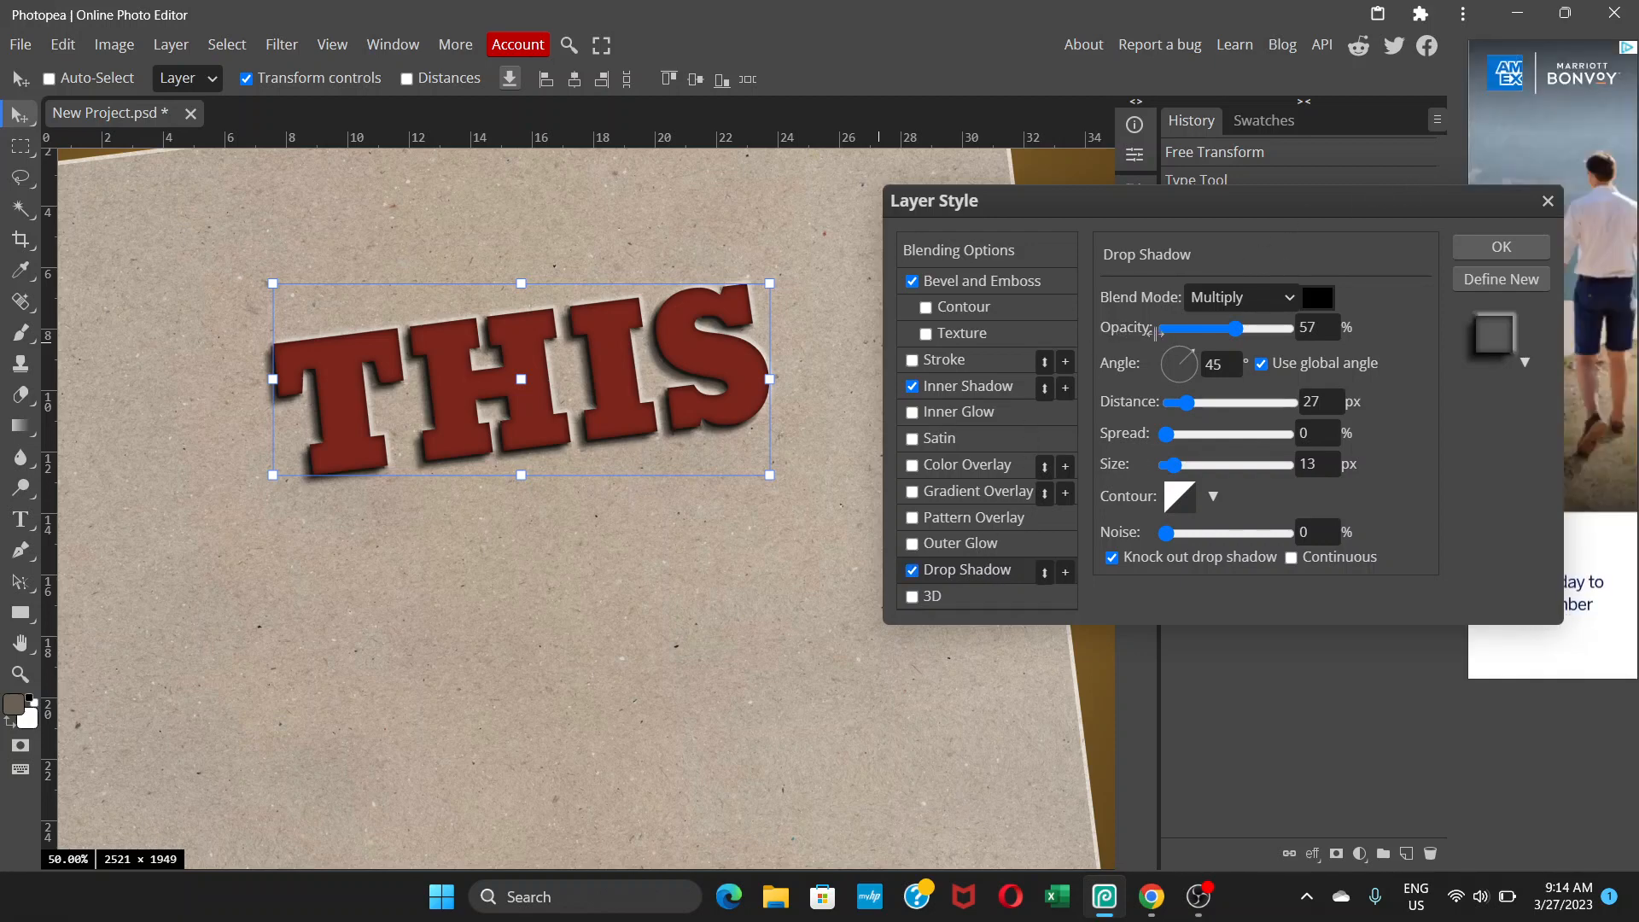
{"action": "left_click", "coordinate": [1293, 298]}
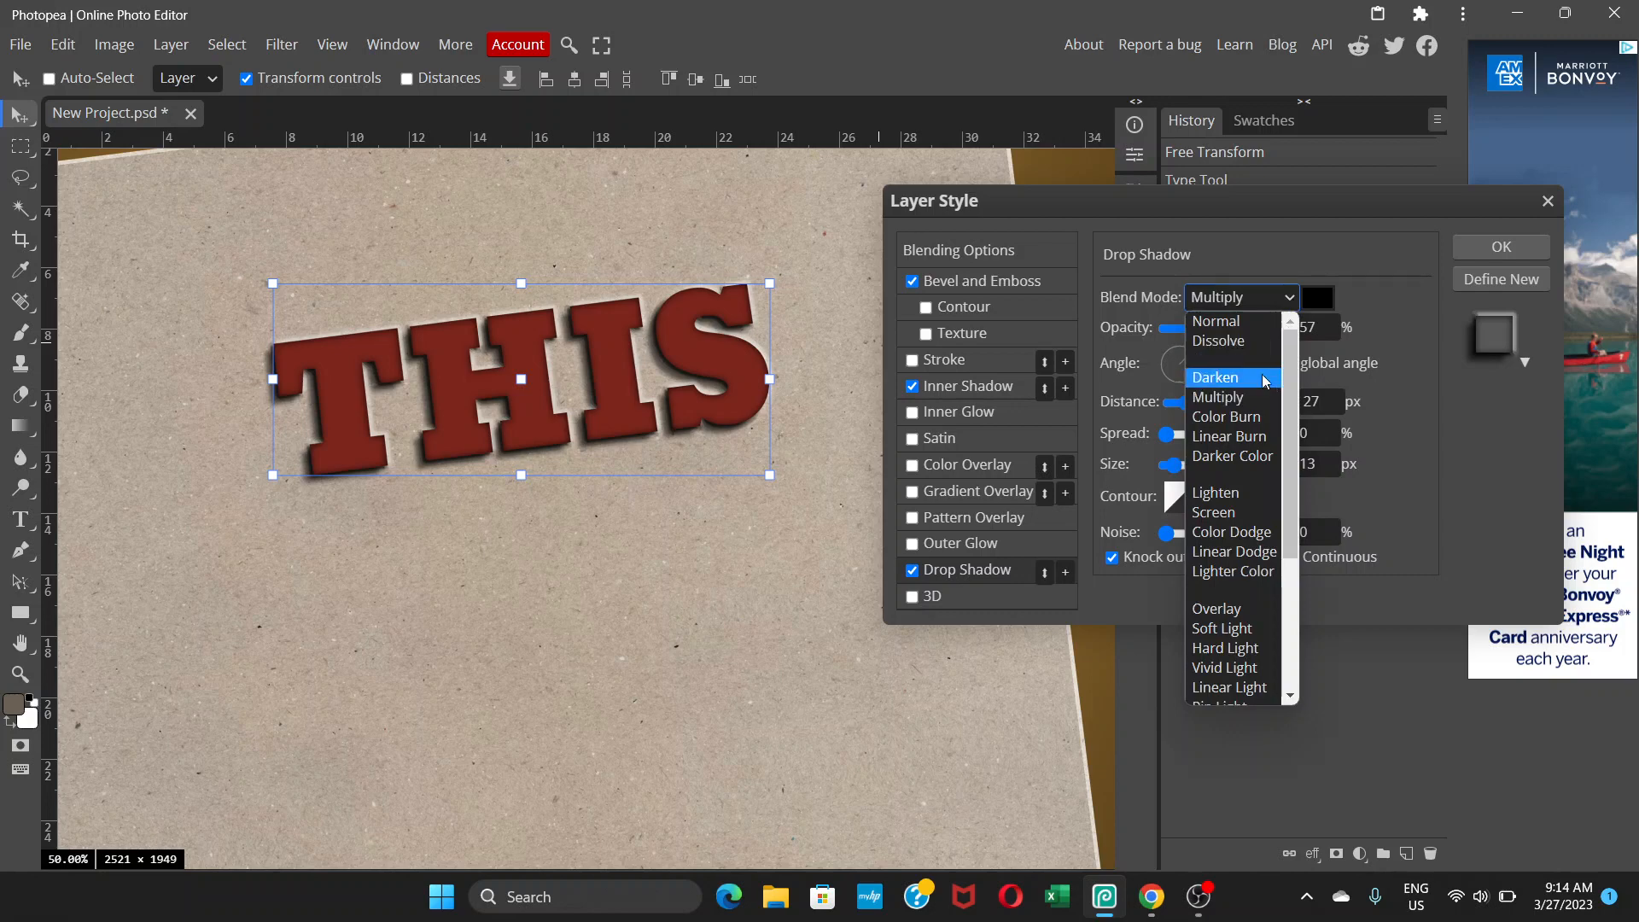
{"action": "left_click", "coordinate": [1242, 536]}
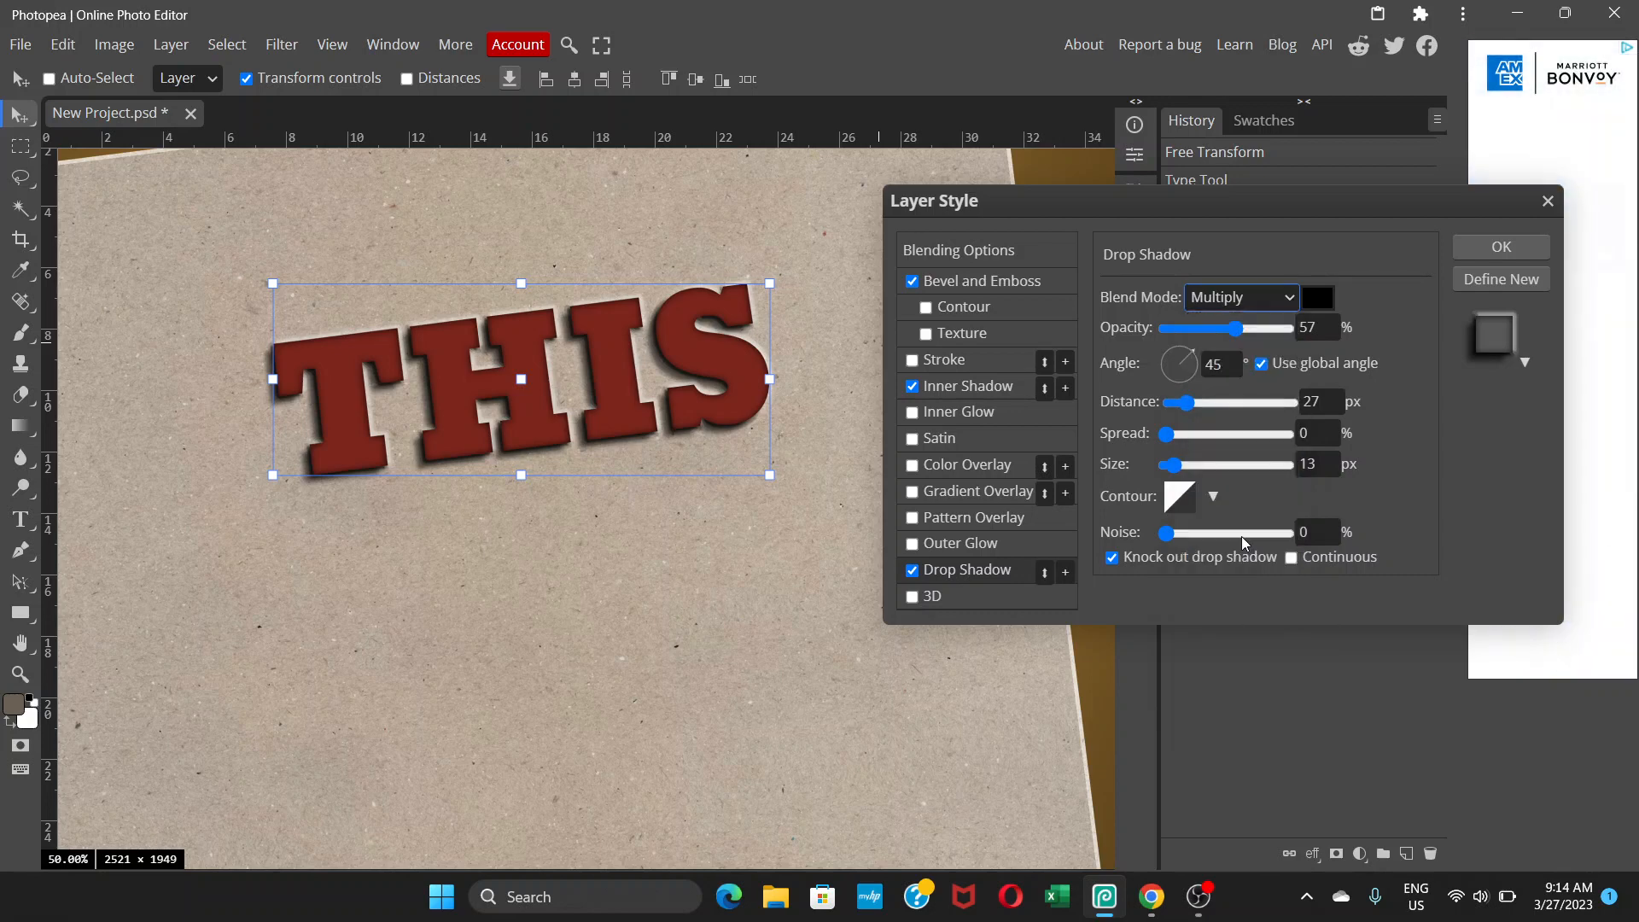
{"action": "left_click", "coordinate": [1316, 300]}
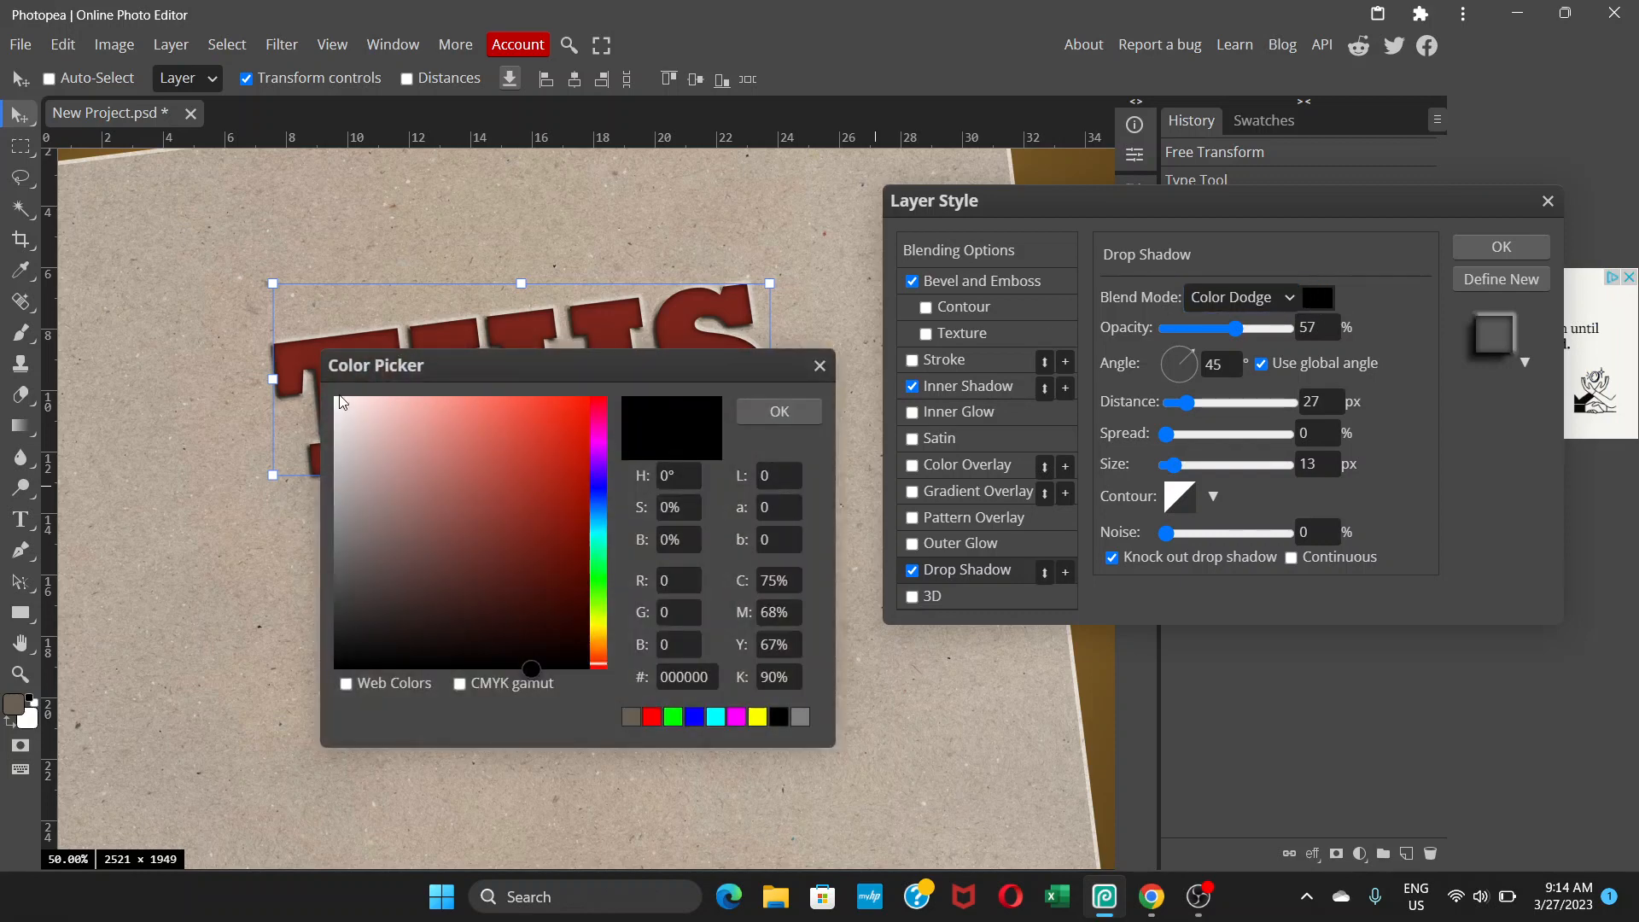
{"action": "mouse_move", "coordinate": [341, 402]}
{"action": "left_mouse_down"}
{"action": "mouse_move", "coordinate": [358, 406]}
{"action": "mouse_move", "coordinate": [339, 397]}
{"action": "left_mouse_up"}
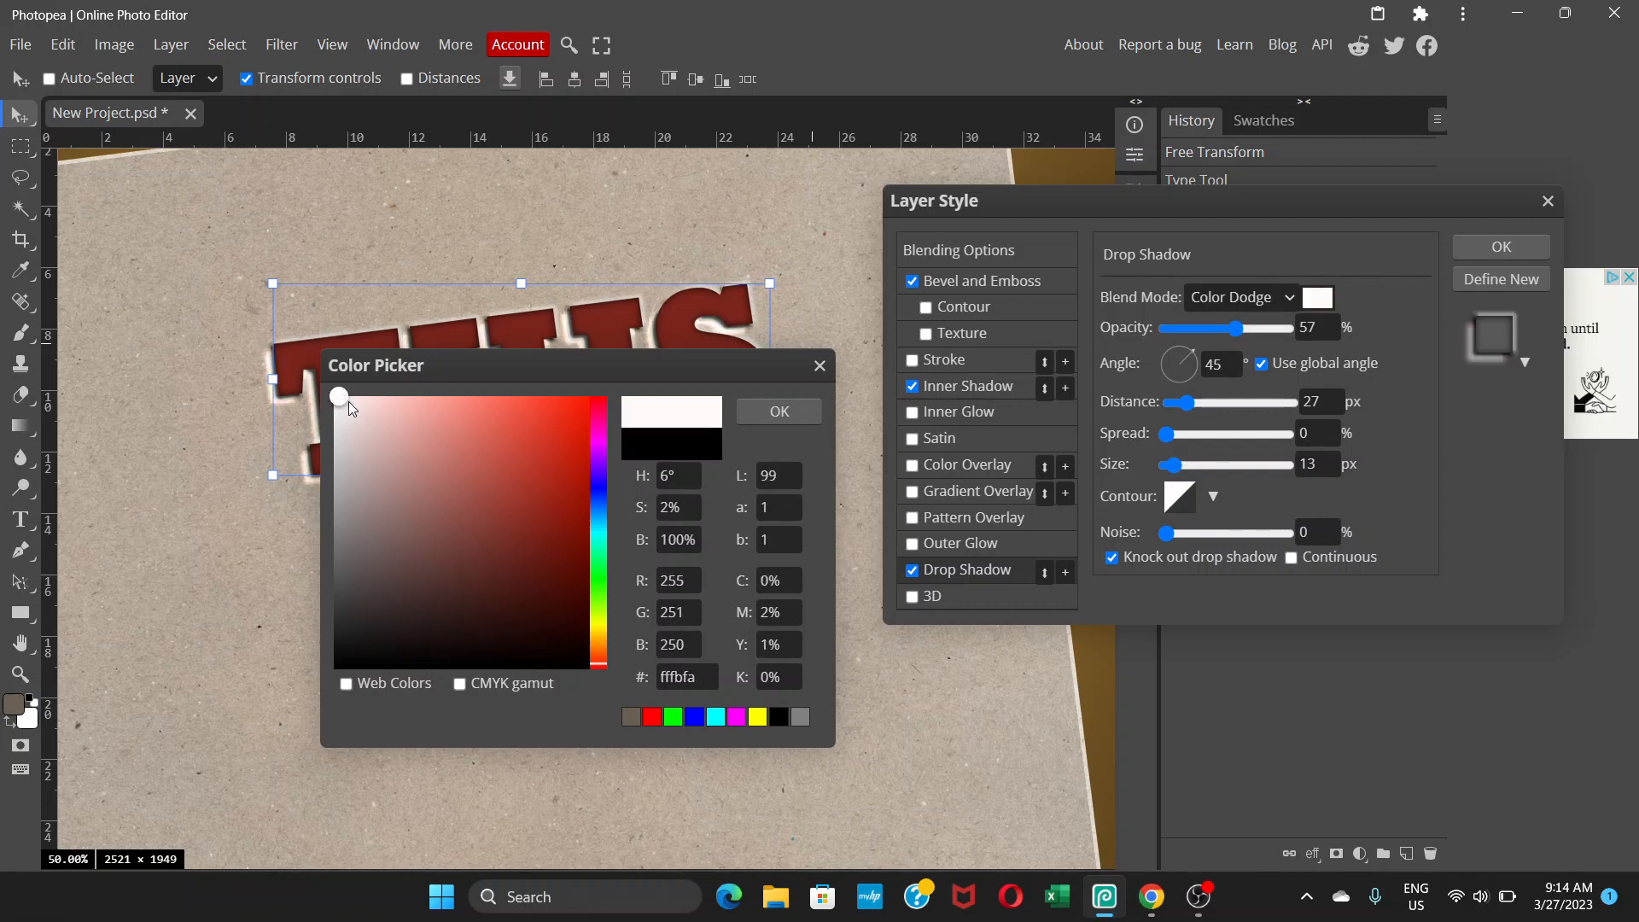
{"action": "left_click", "coordinate": [780, 413]}
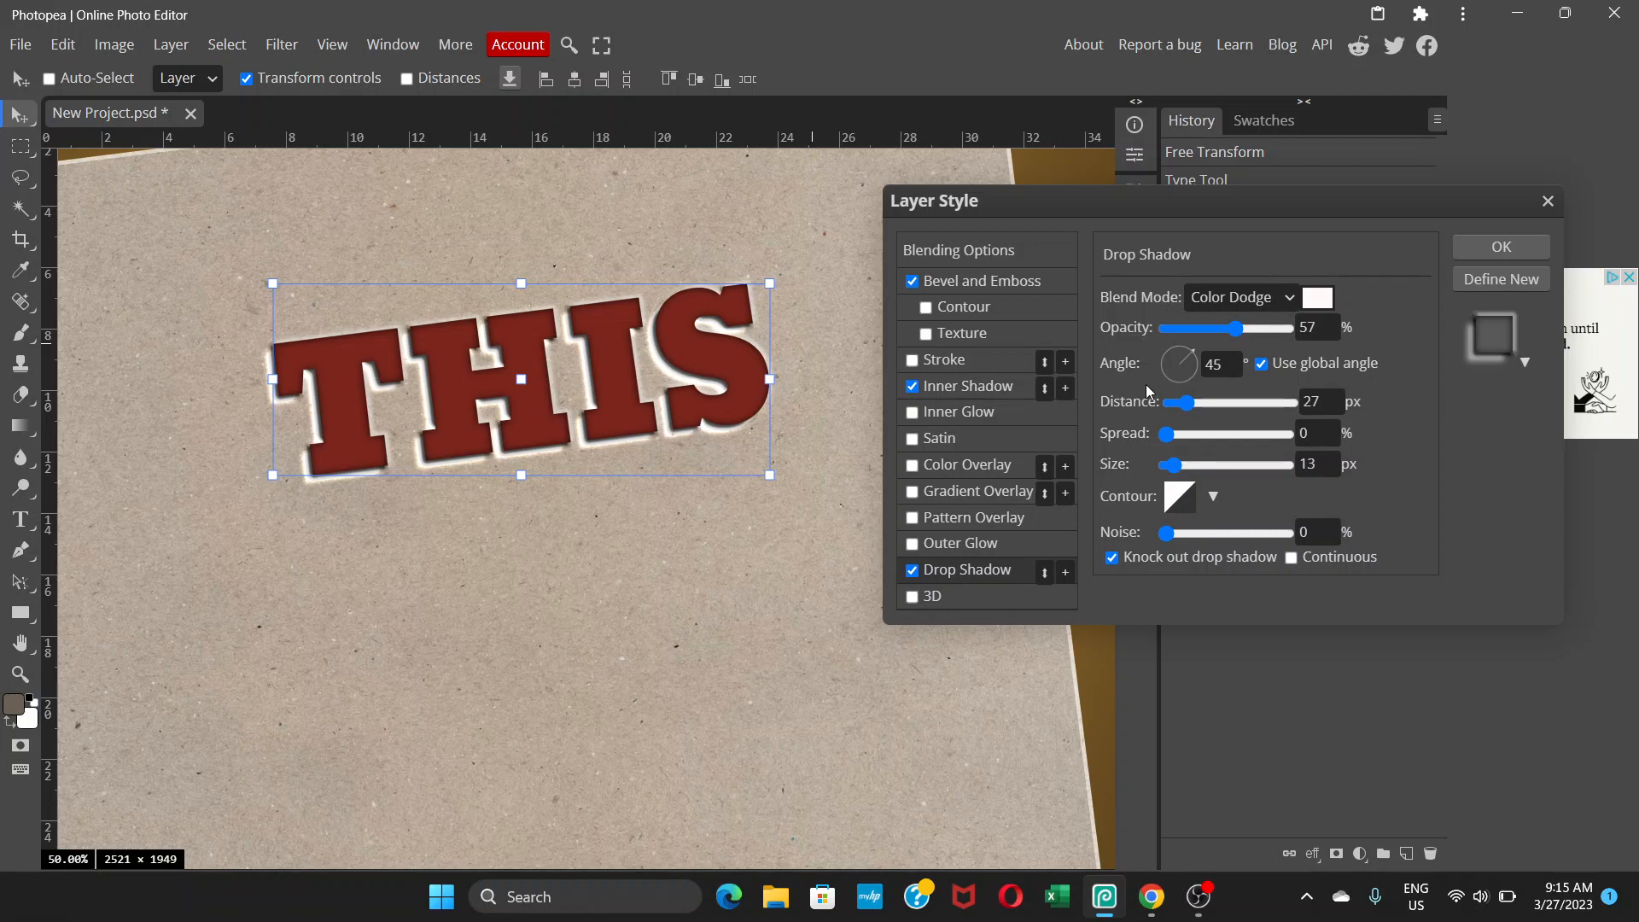
Turn off the global angle for the inner shadow and review the Bevel and Emboss settings.
{"action": "left_click", "coordinate": [1223, 365]}
{"action": "left_click", "coordinate": [1011, 391]}
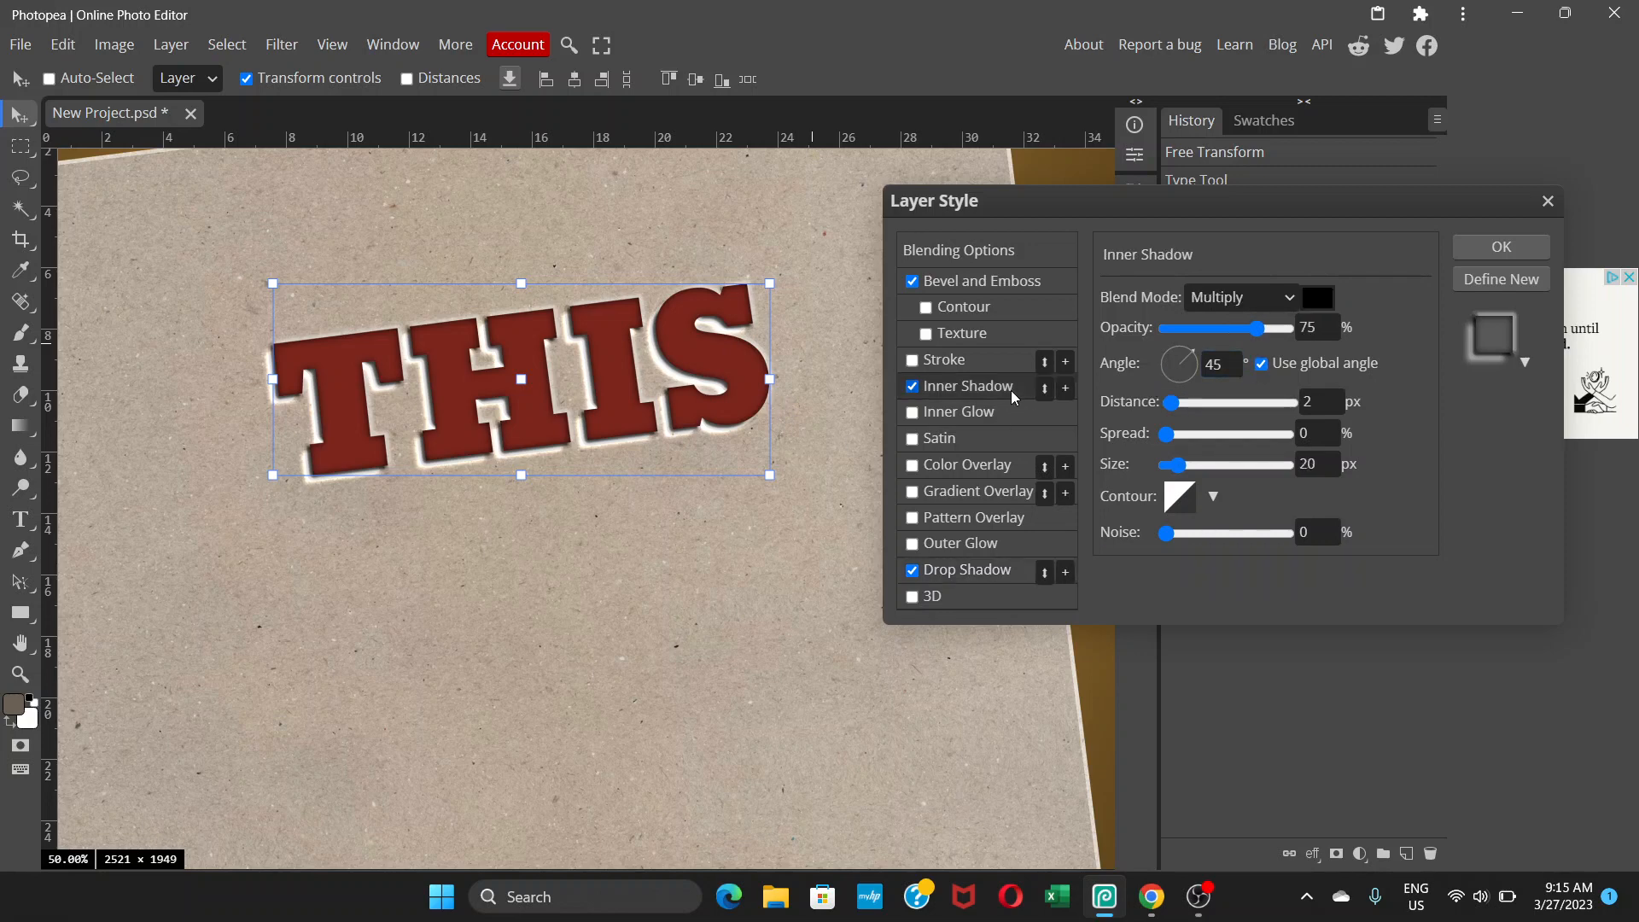
{"action": "left_click", "coordinate": [1204, 368]}
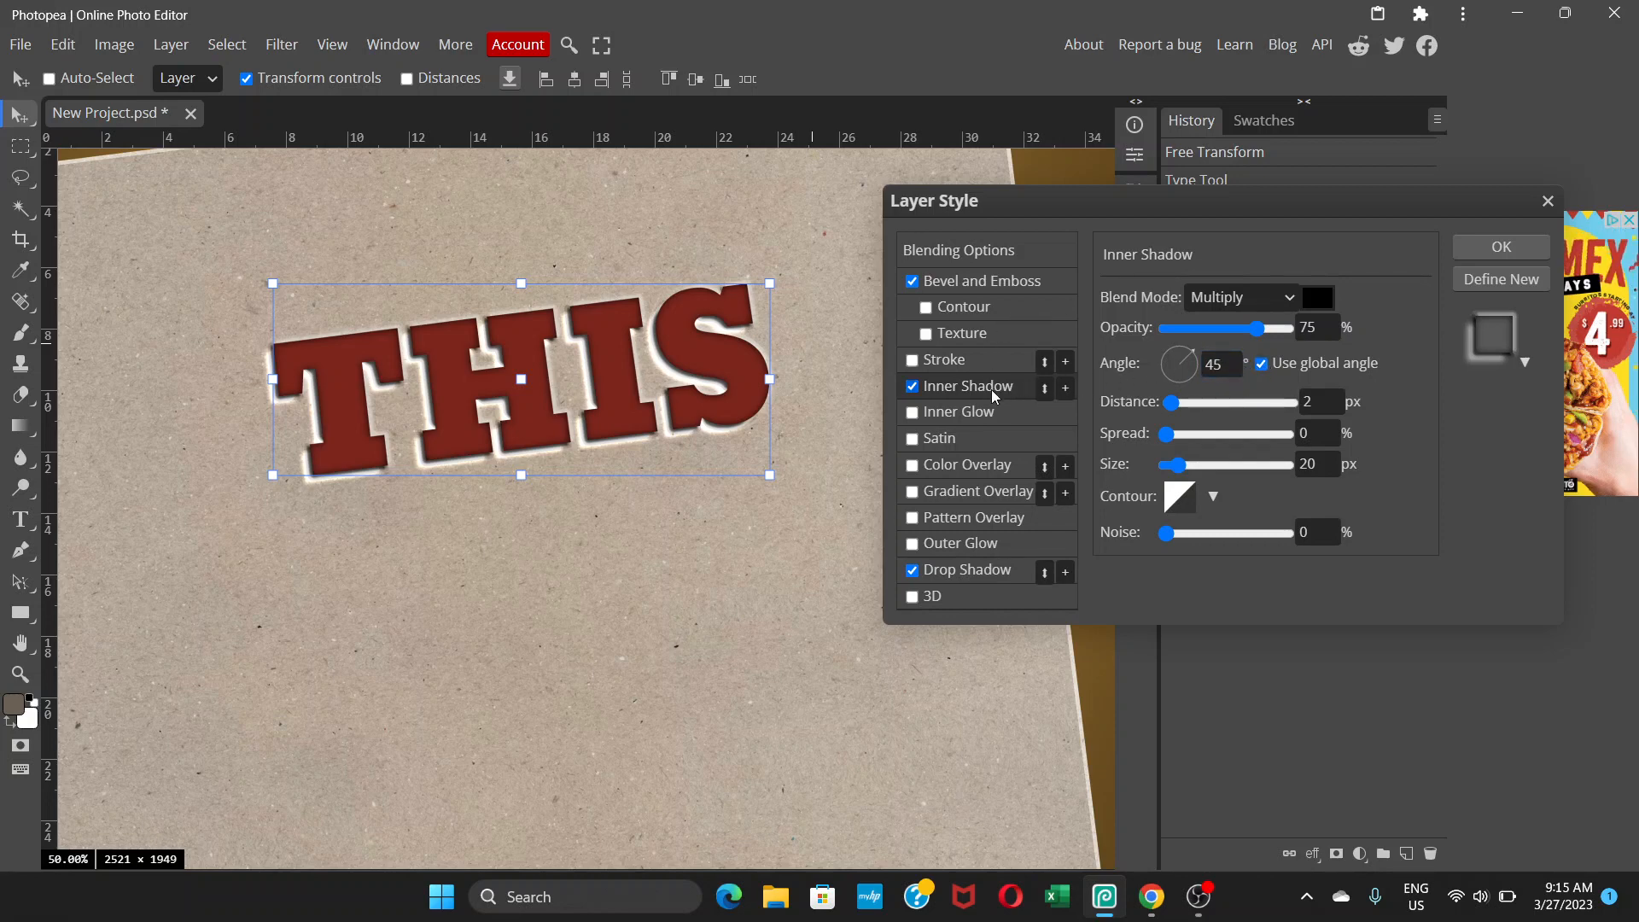
{"action": "left_click", "coordinate": [1262, 366]}
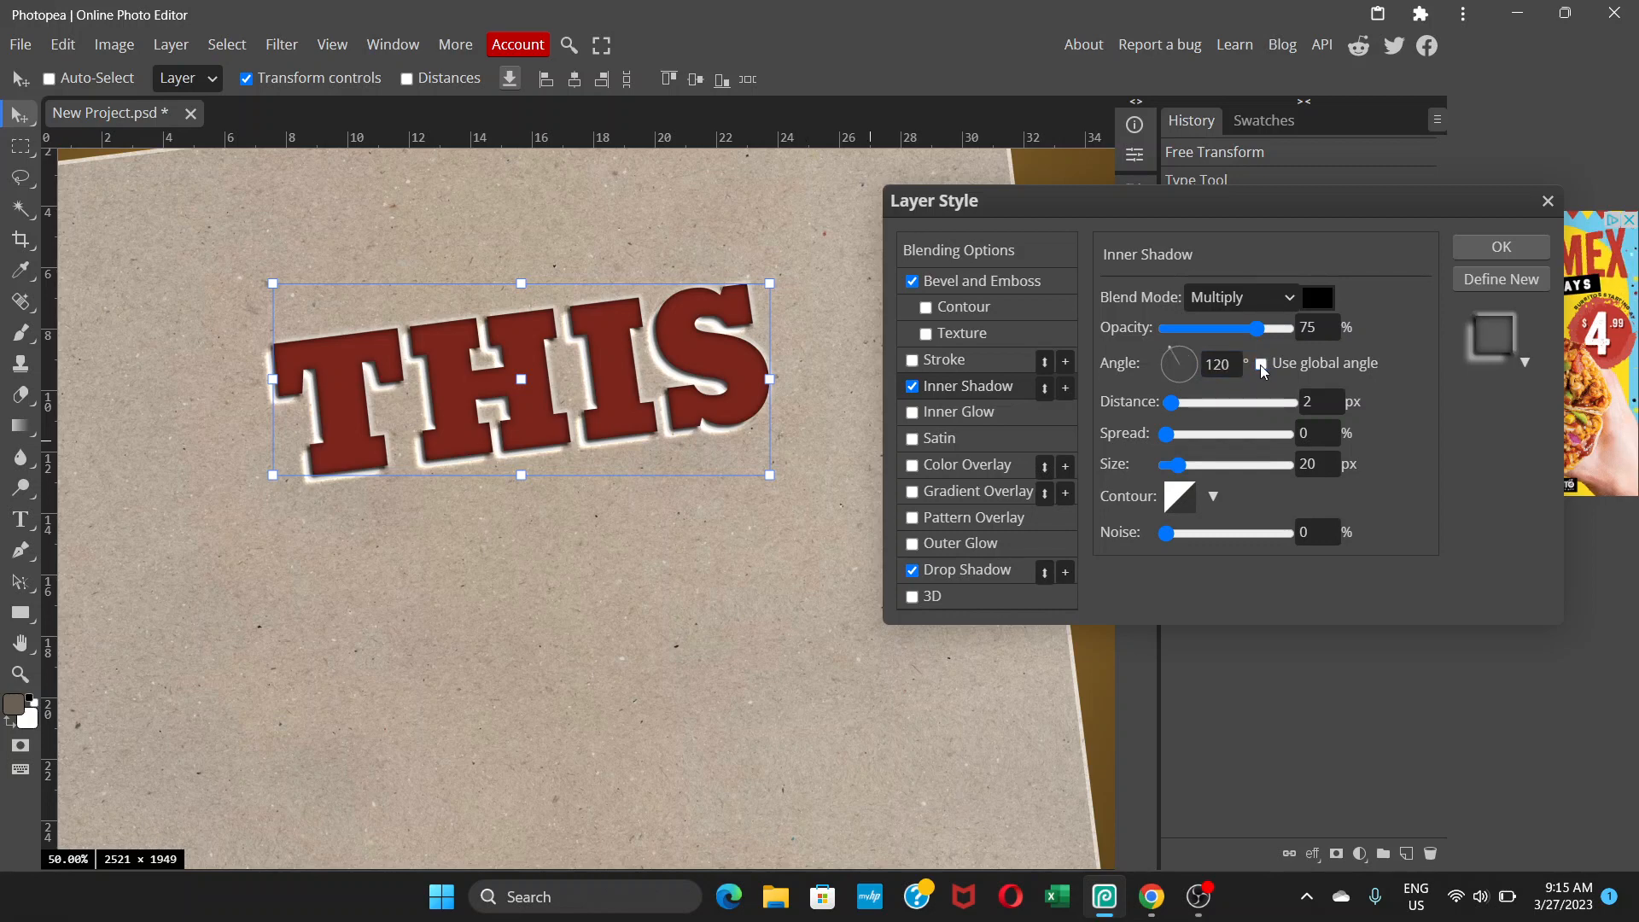
{"action": "left_click", "coordinate": [1012, 280]}
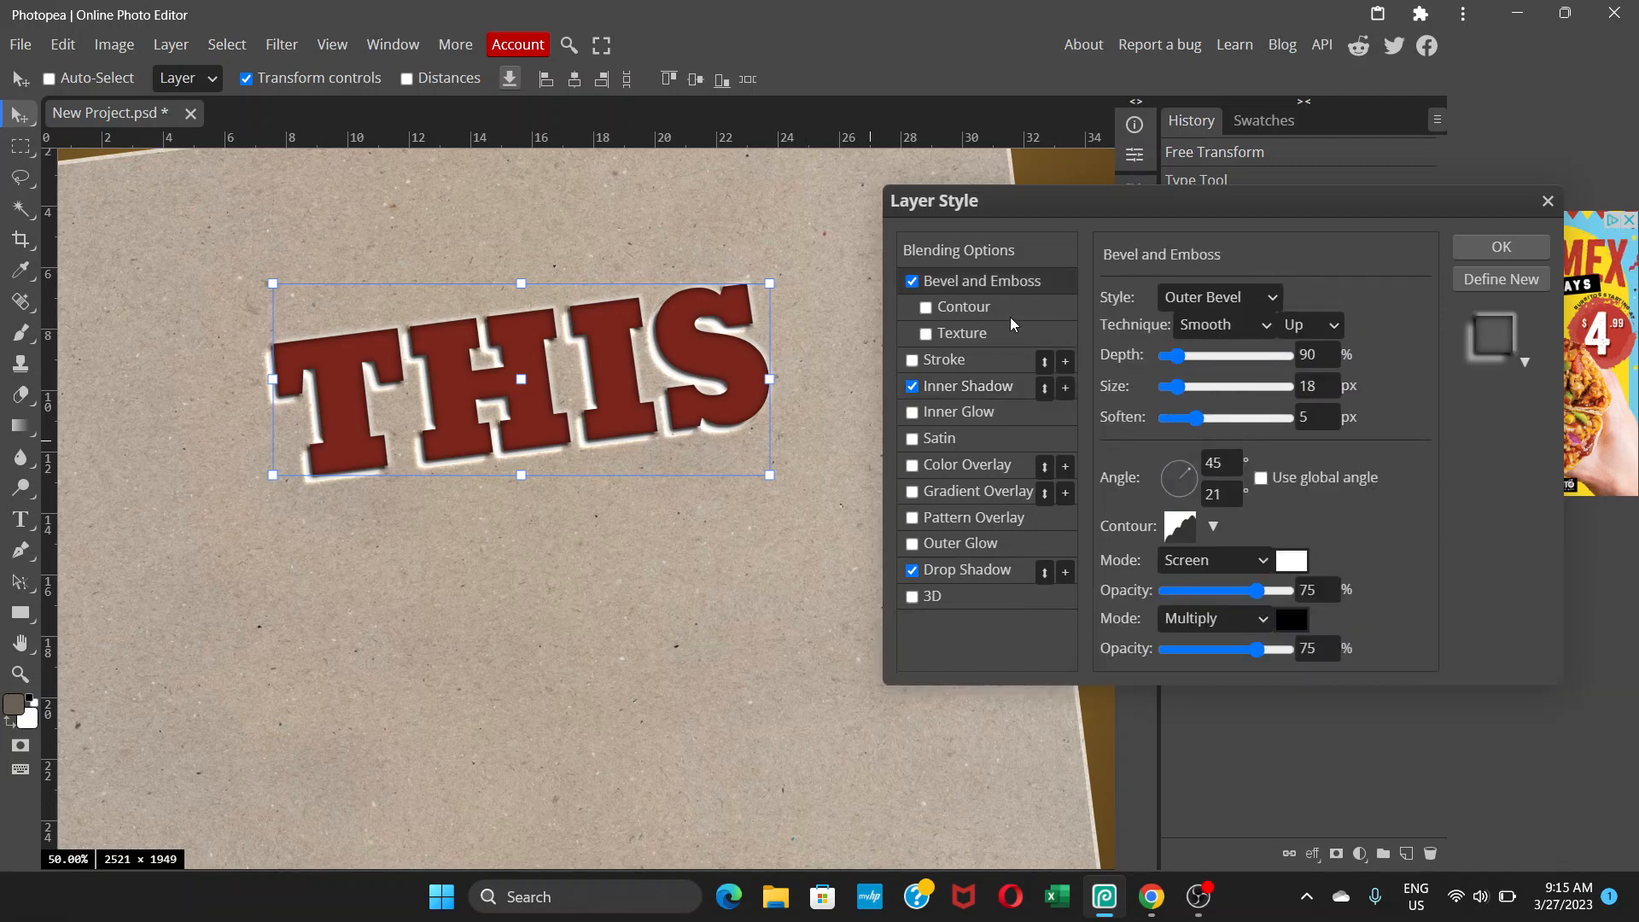
Turn off the global angle for the drop shadow and set its angle to -135°.
{"action": "left_click", "coordinate": [996, 569]}
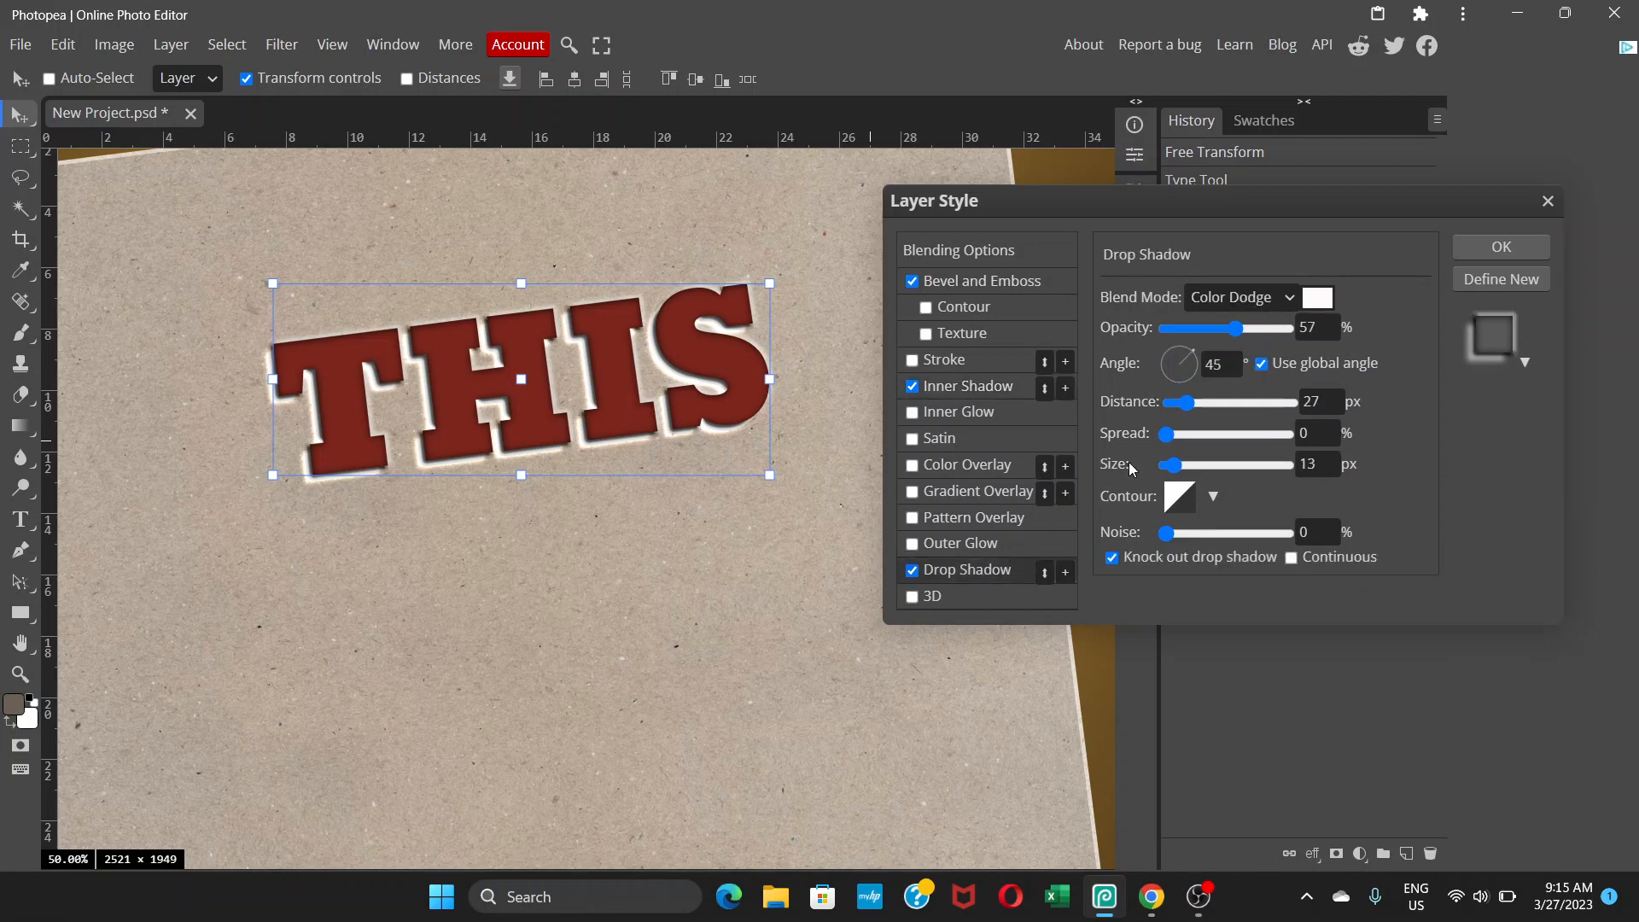
{"action": "left_click", "coordinate": [1262, 364]}
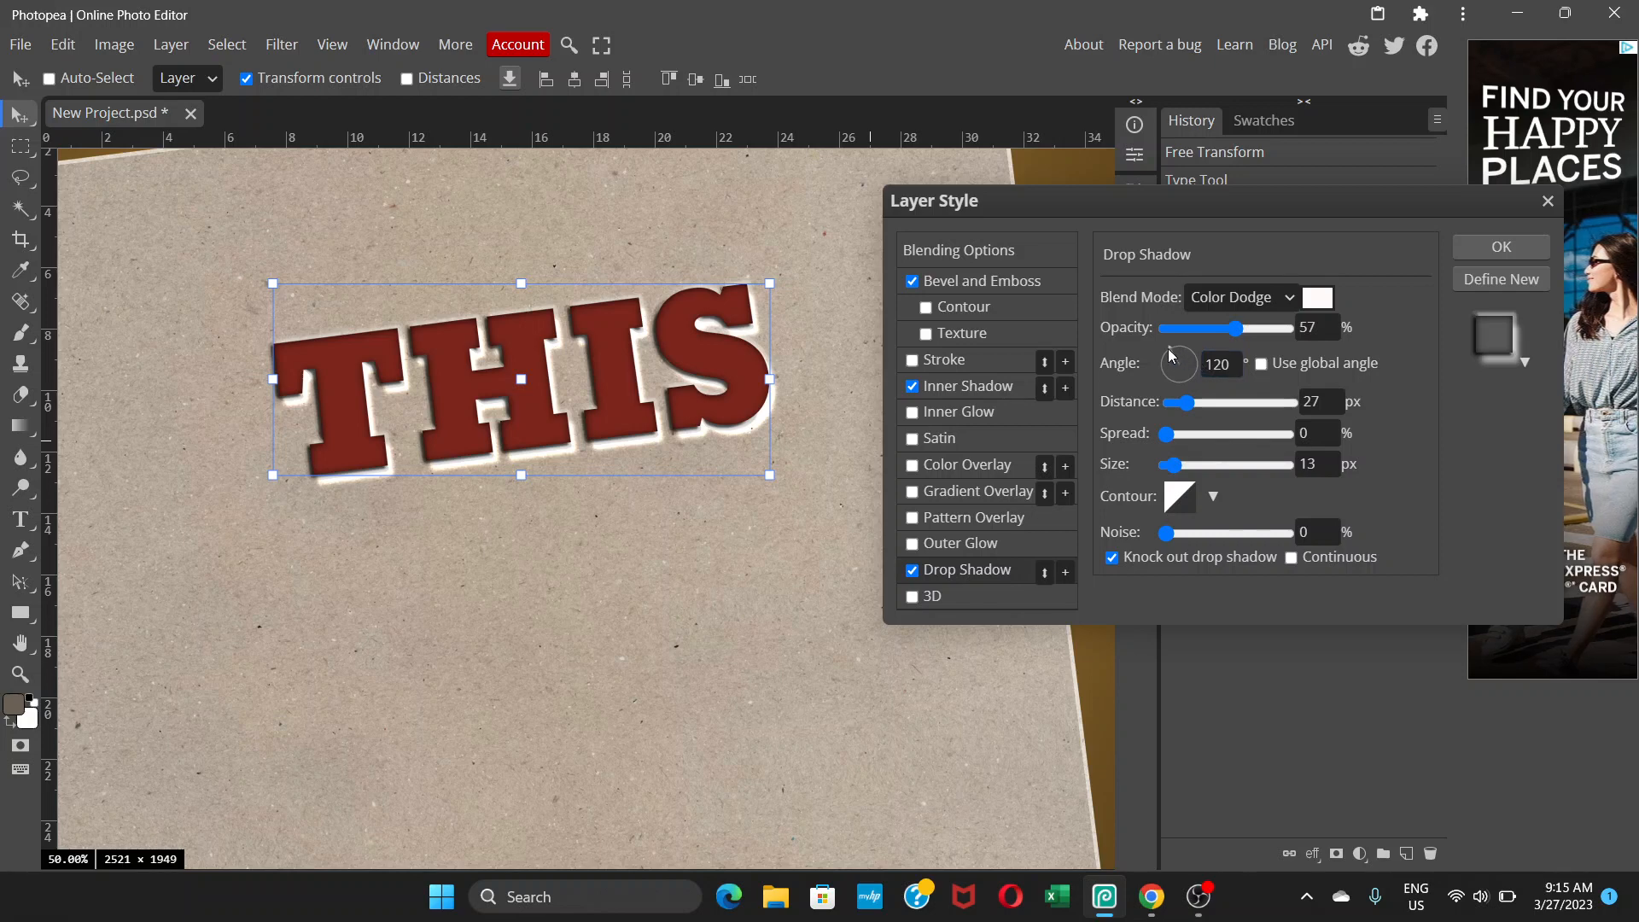
{"action": "left_click_drag", "start_coordinate": [1164, 352], "coordinate": [1198, 351]}
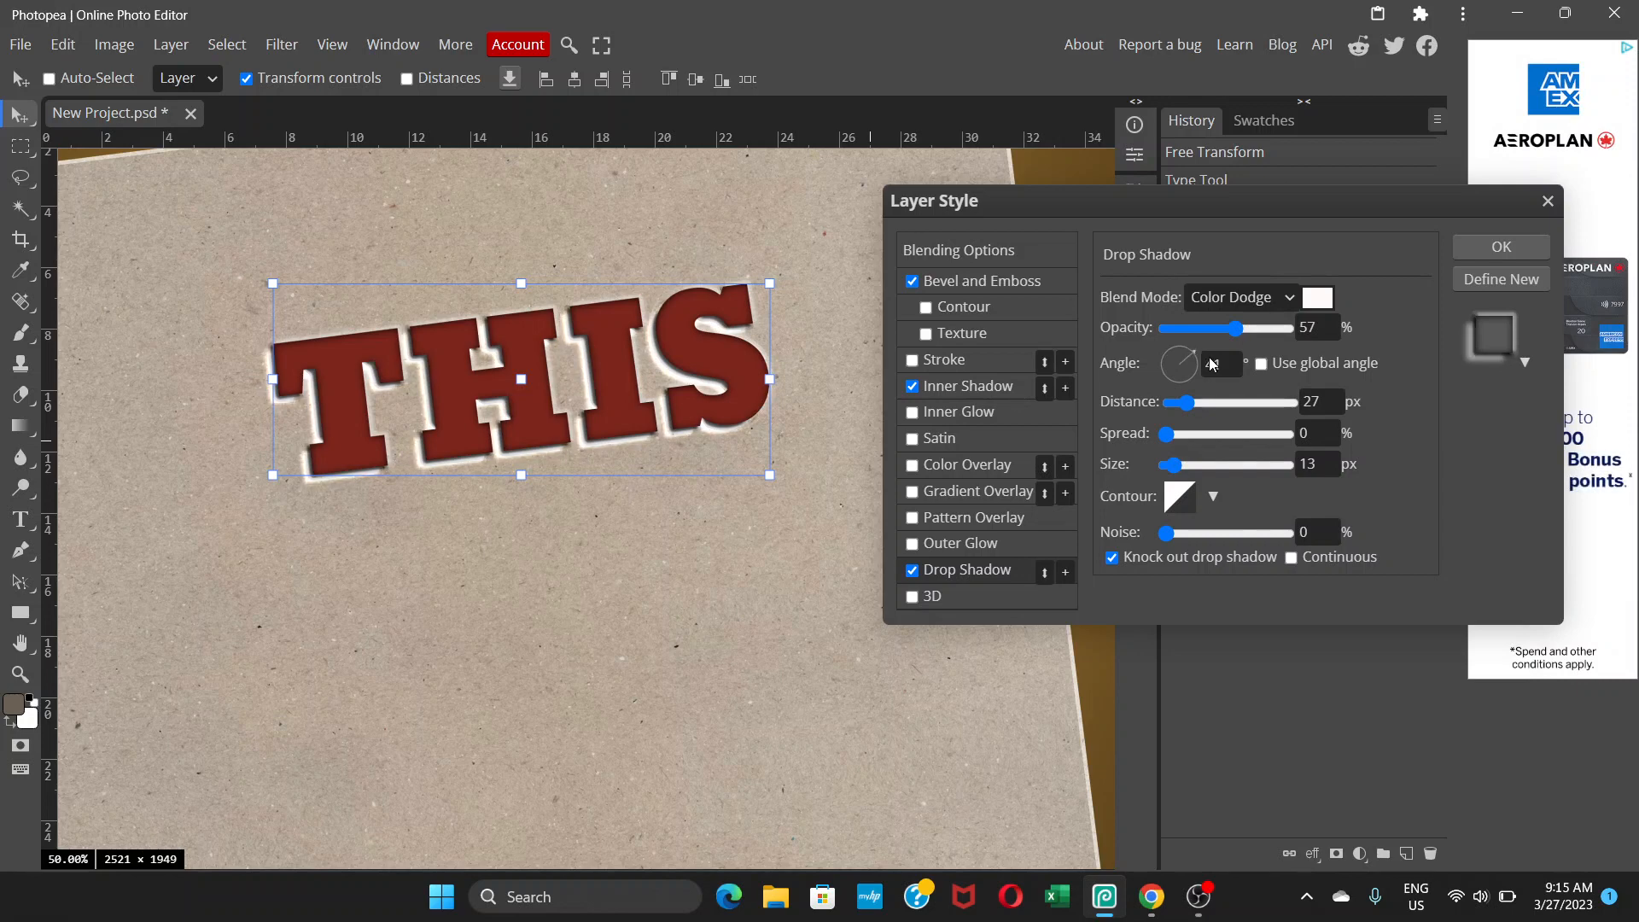
{"action": "left_click", "coordinate": [1214, 365]}
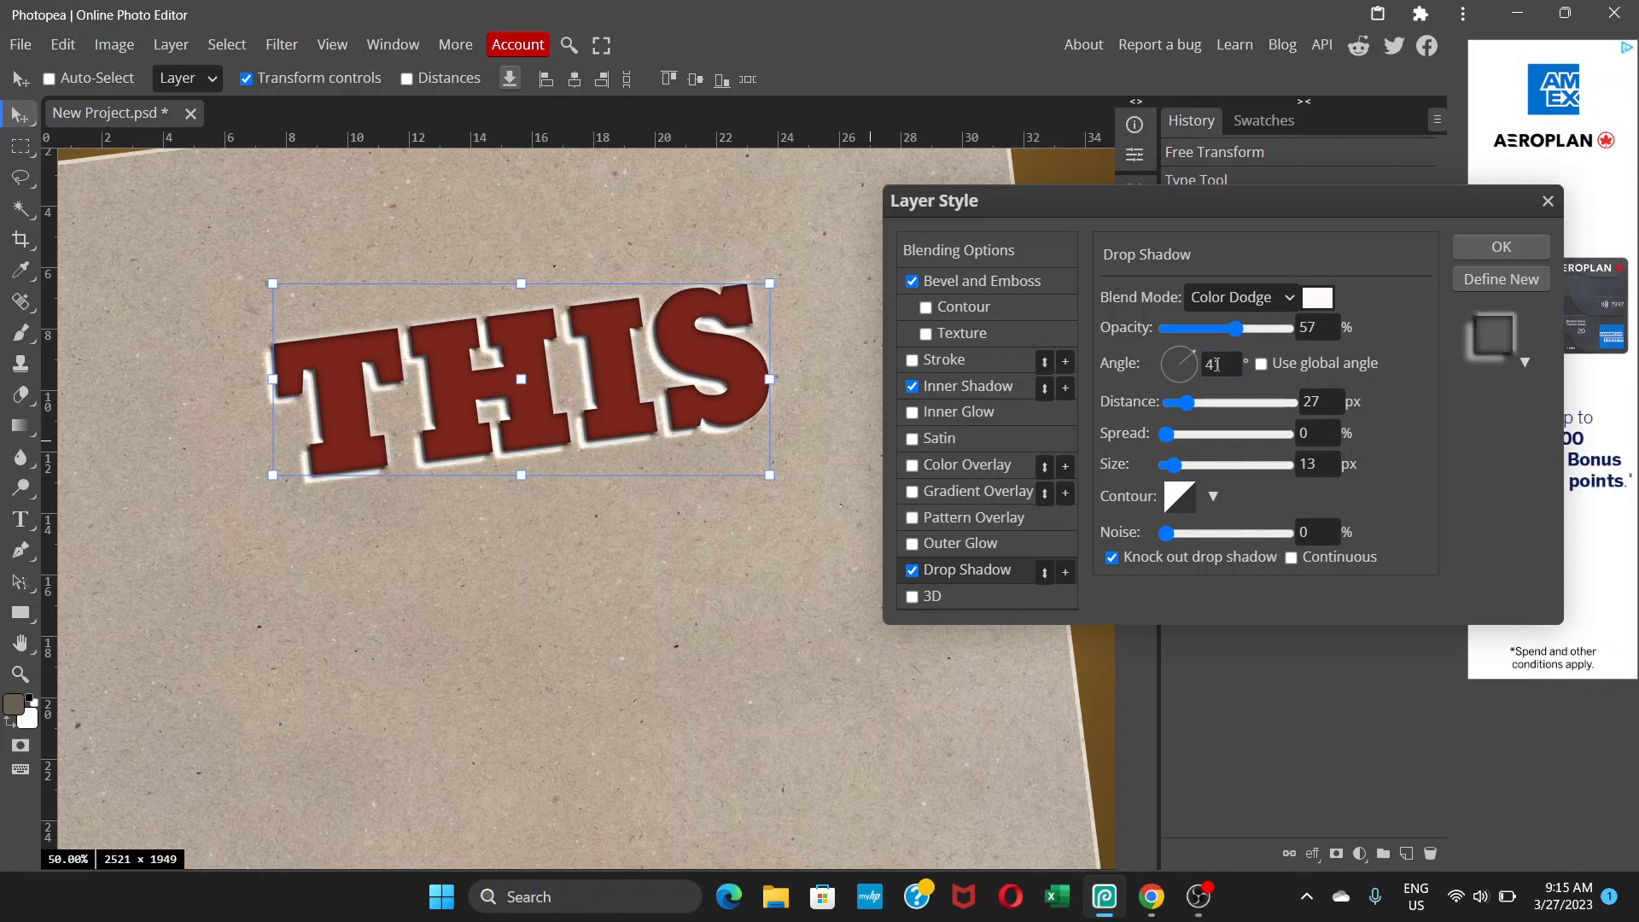
{"action": "left_click", "coordinate": [1167, 373]}
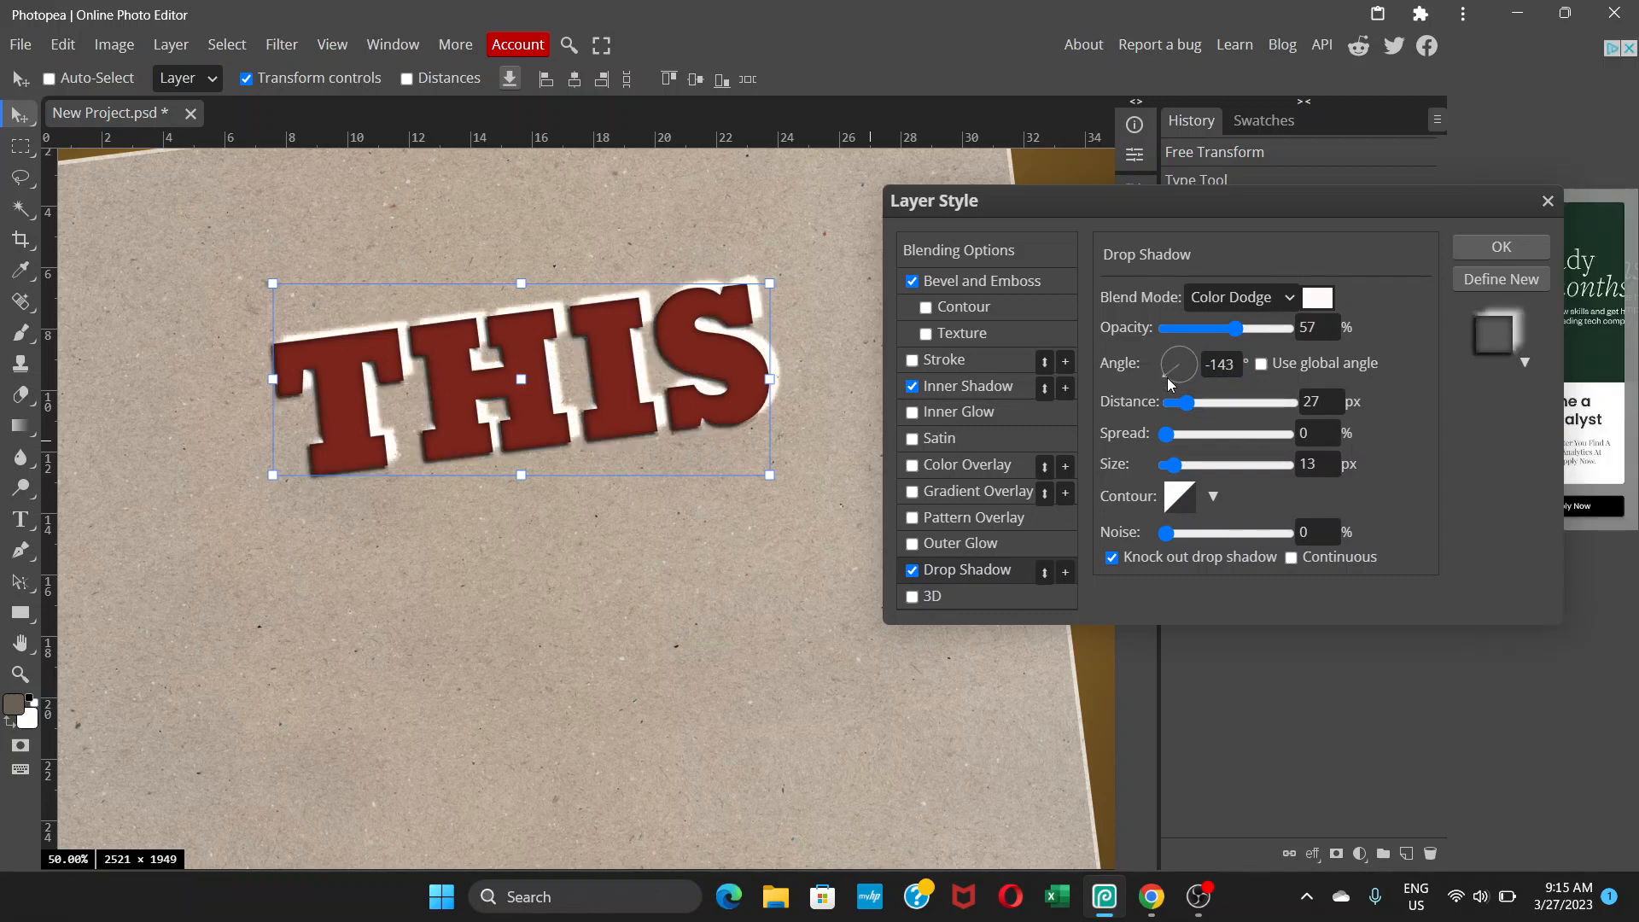
{"action": "left_click", "coordinate": [1181, 378]}
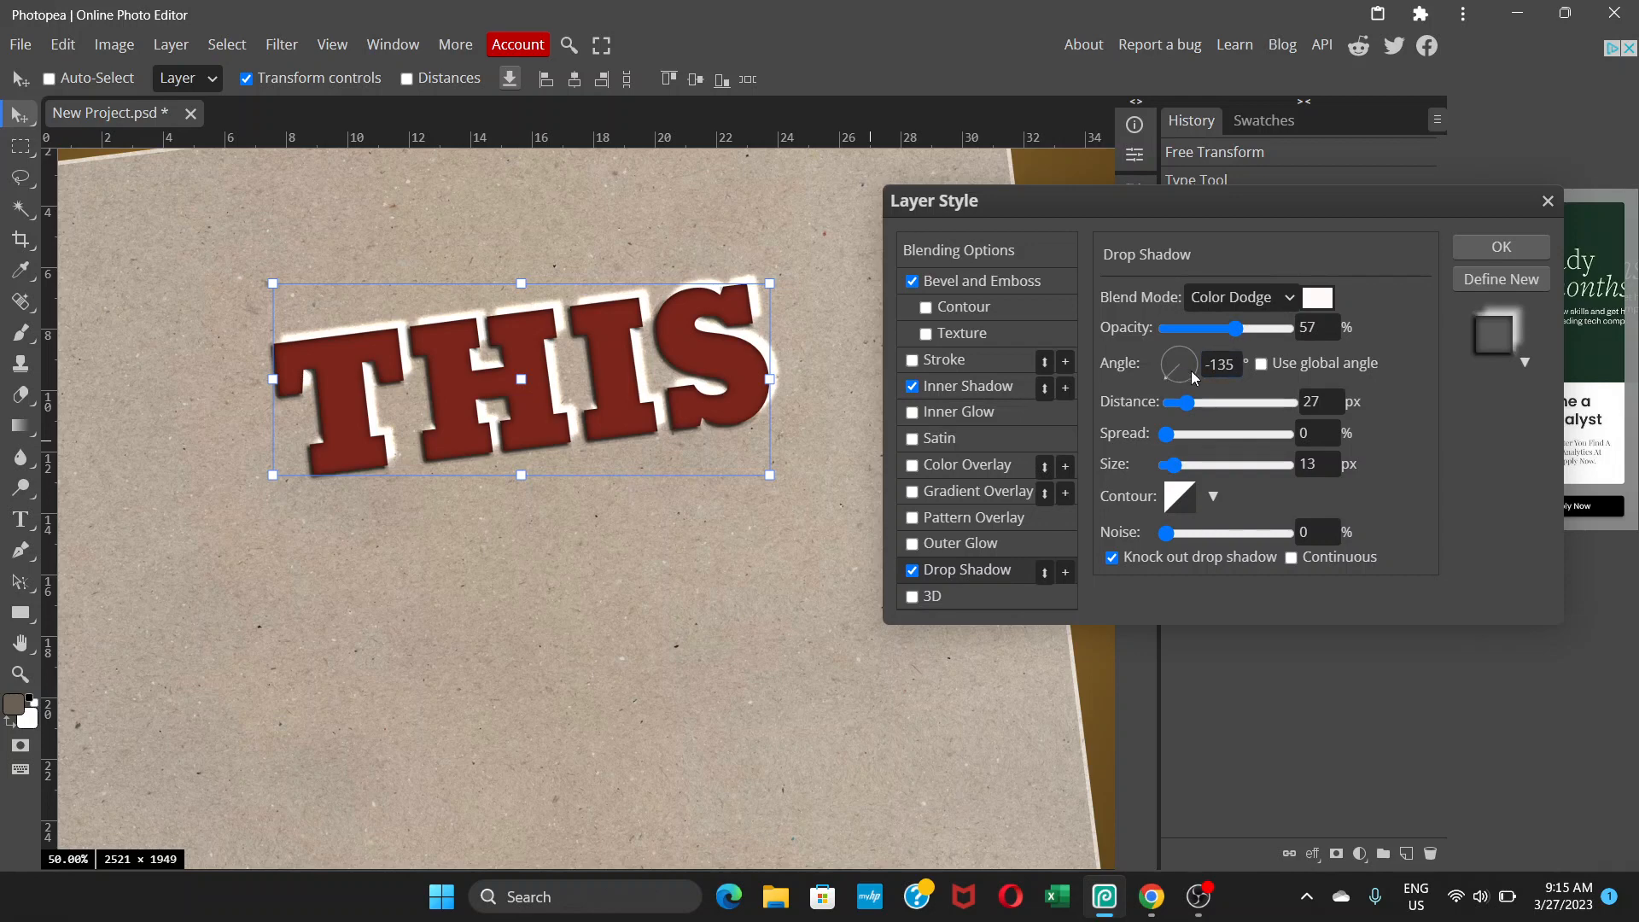
{"action": "left_click", "coordinate": [1229, 365]}
Set the drop shadow's opacity to 43% and its distance to 4 px.
{"action": "left_click", "coordinate": [1188, 404]}
{"action": "left_click", "coordinate": [1183, 402]}
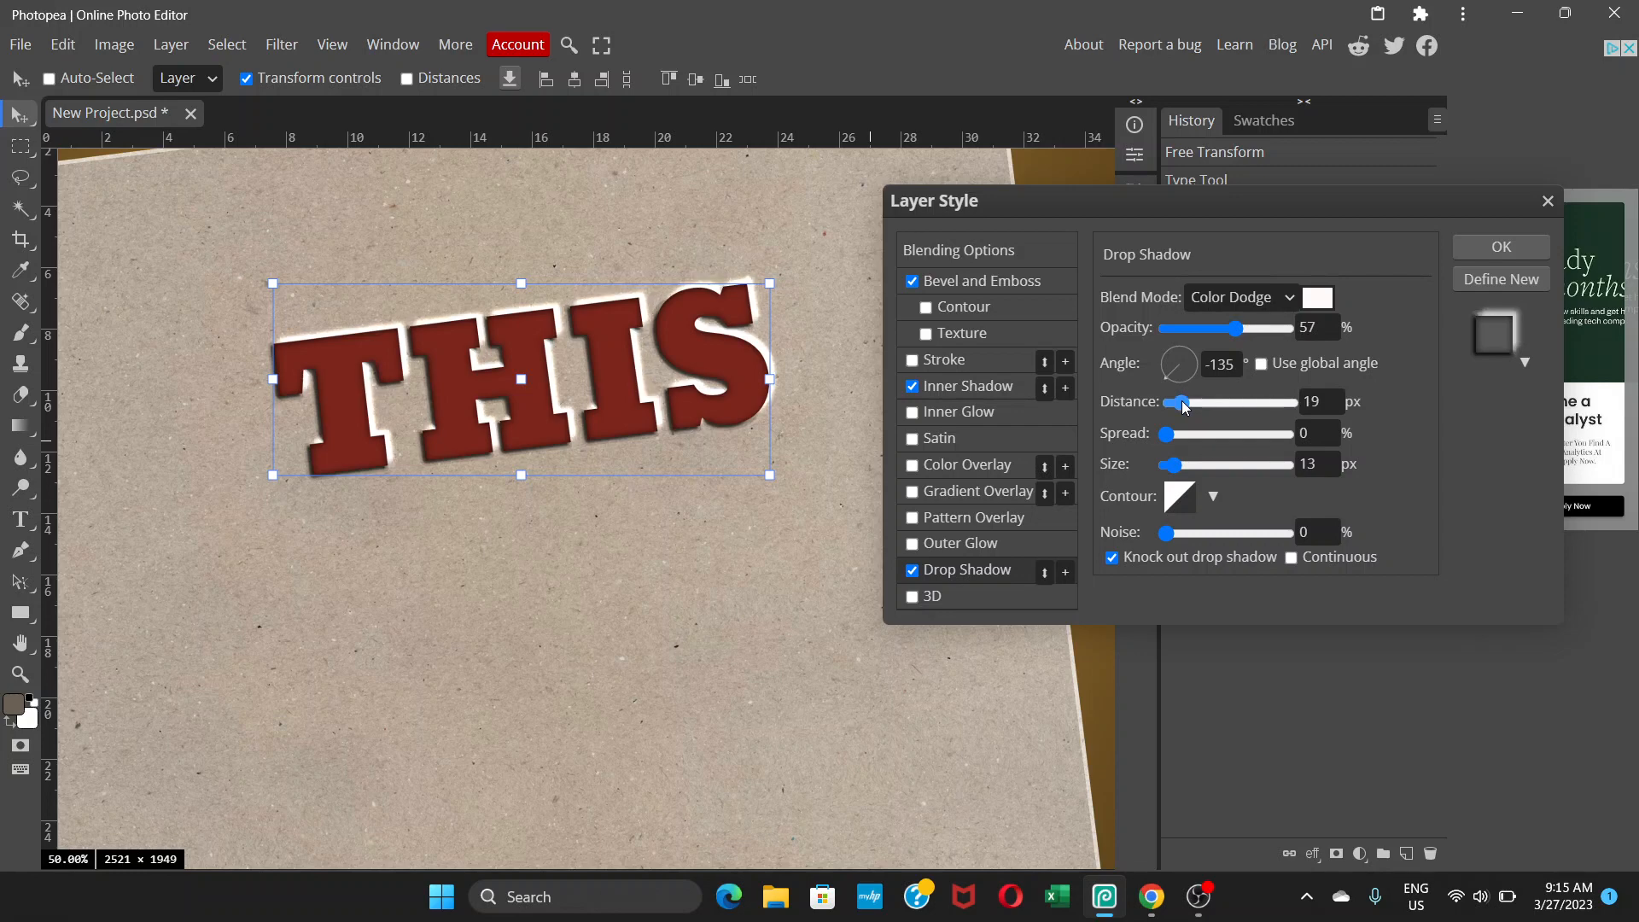
{"action": "left_click_drag", "start_coordinate": [1181, 406], "coordinate": [1171, 417]}
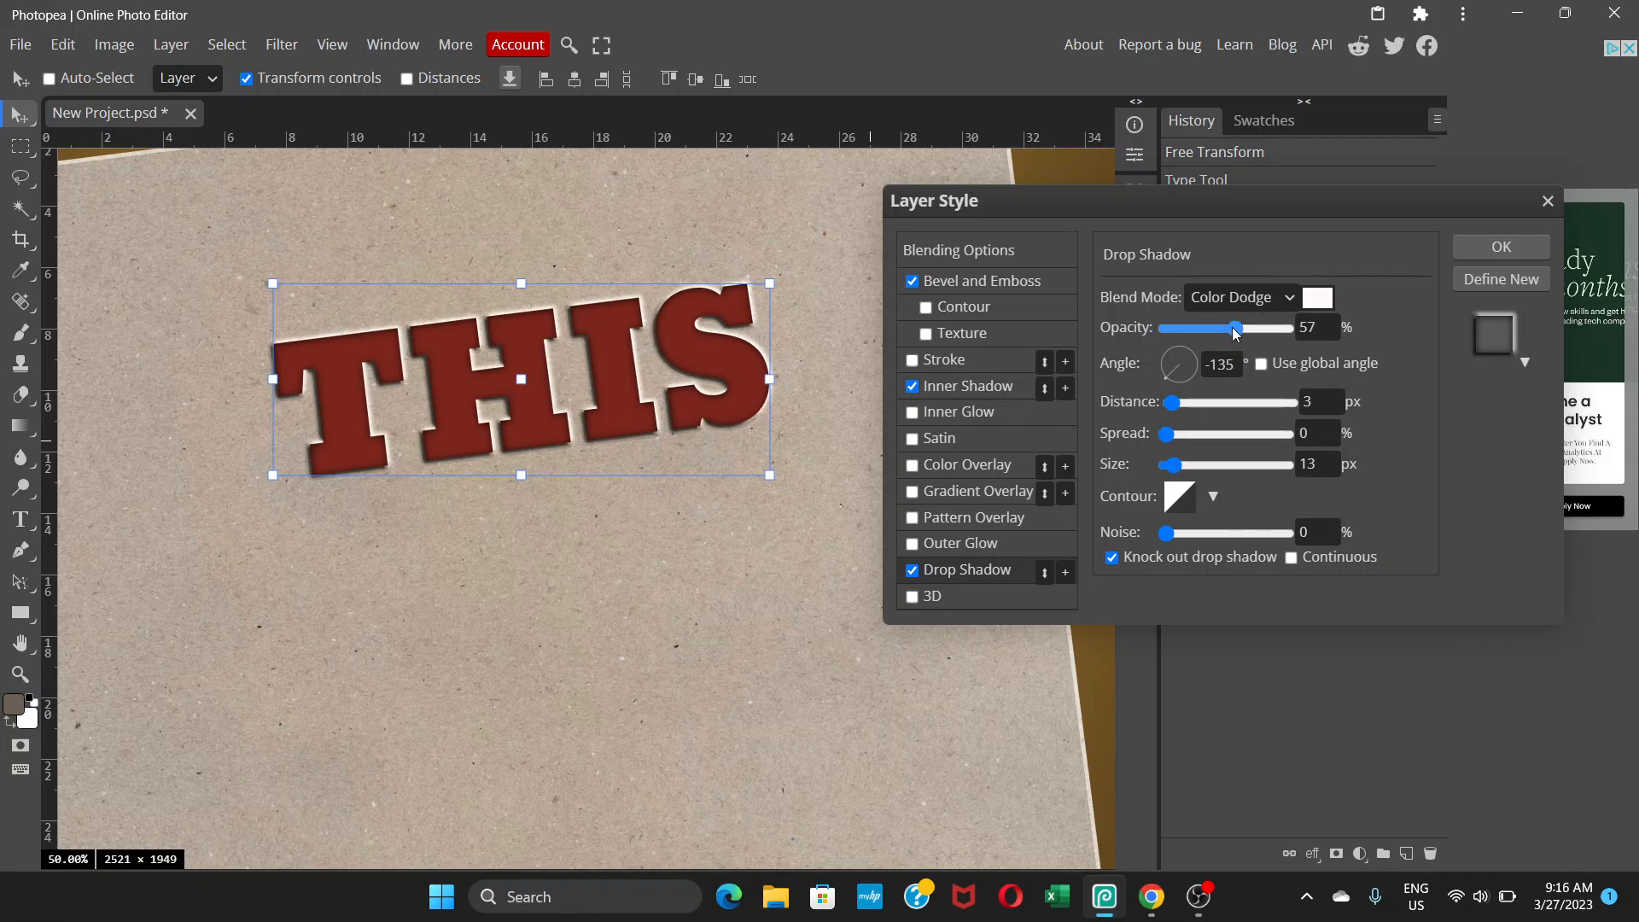
{"action": "left_click_drag", "start_coordinate": [1224, 329], "coordinate": [1219, 332]}
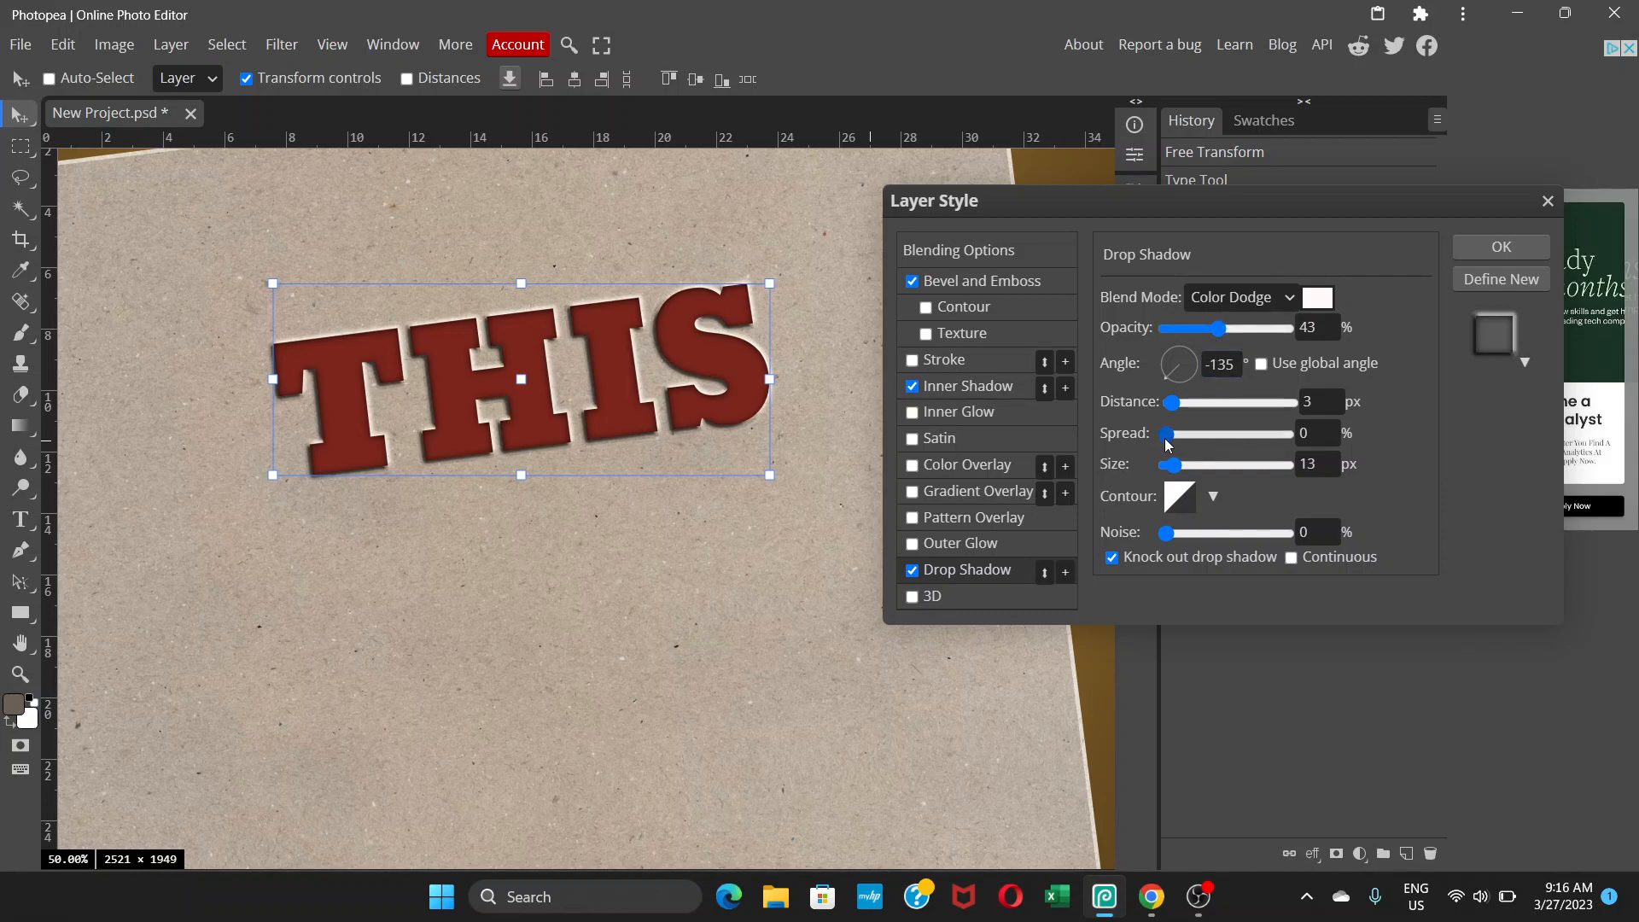
{"action": "left_click_drag", "start_coordinate": [1183, 406], "coordinate": [1175, 408]}
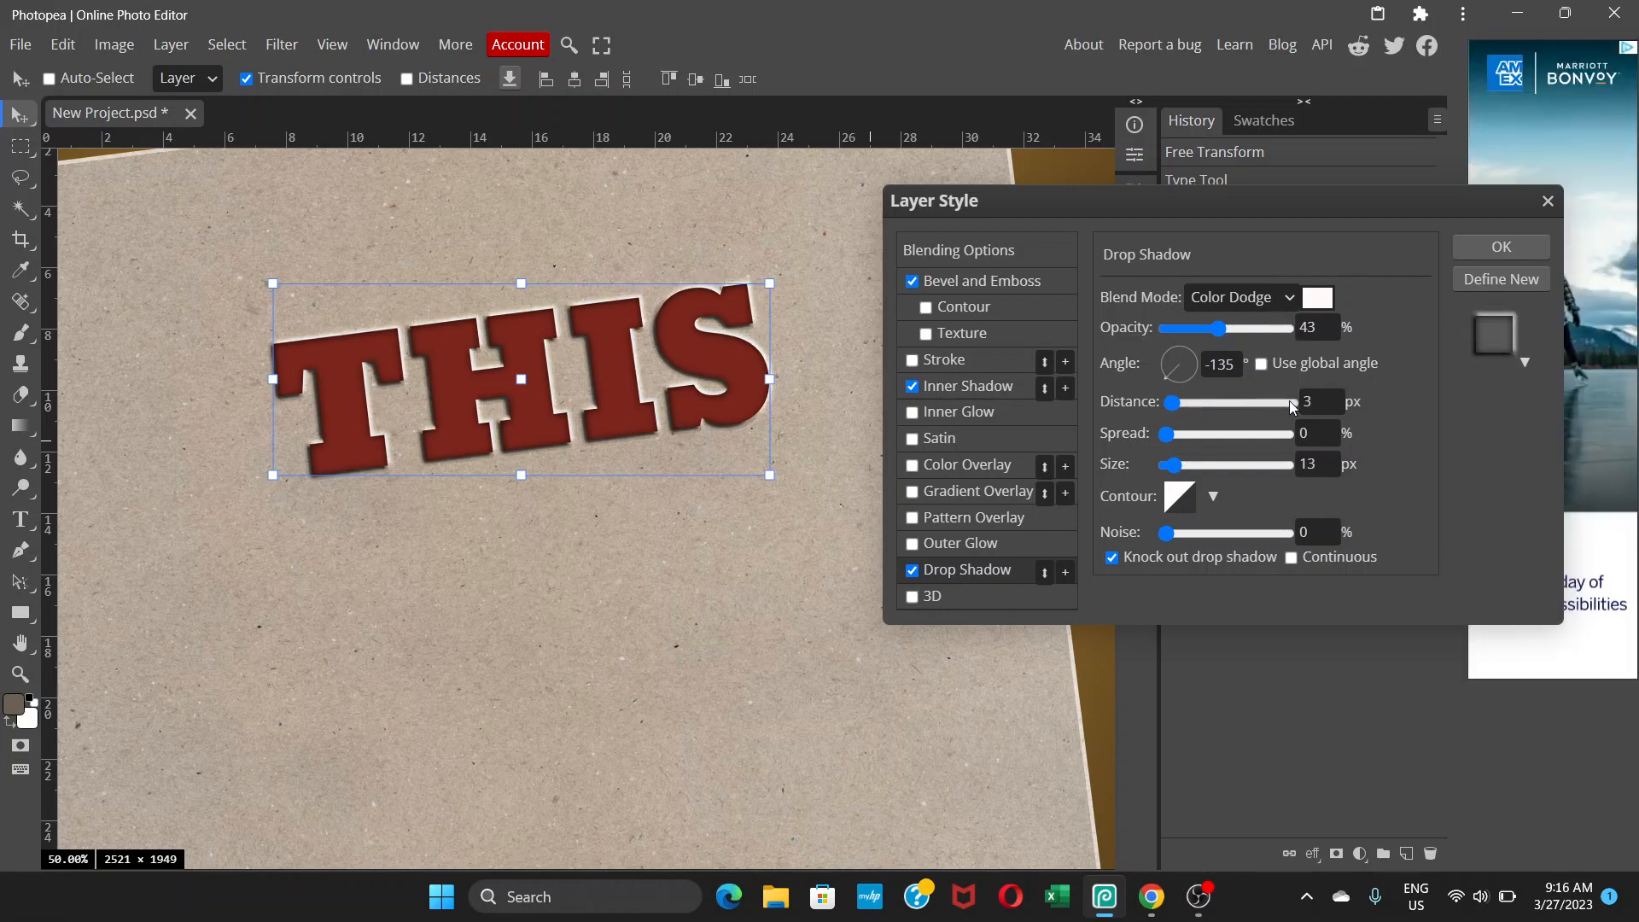
{"action": "left_click_drag", "start_coordinate": [1318, 401], "coordinate": [1239, 399]}
{"action": "type", "text": "5"}
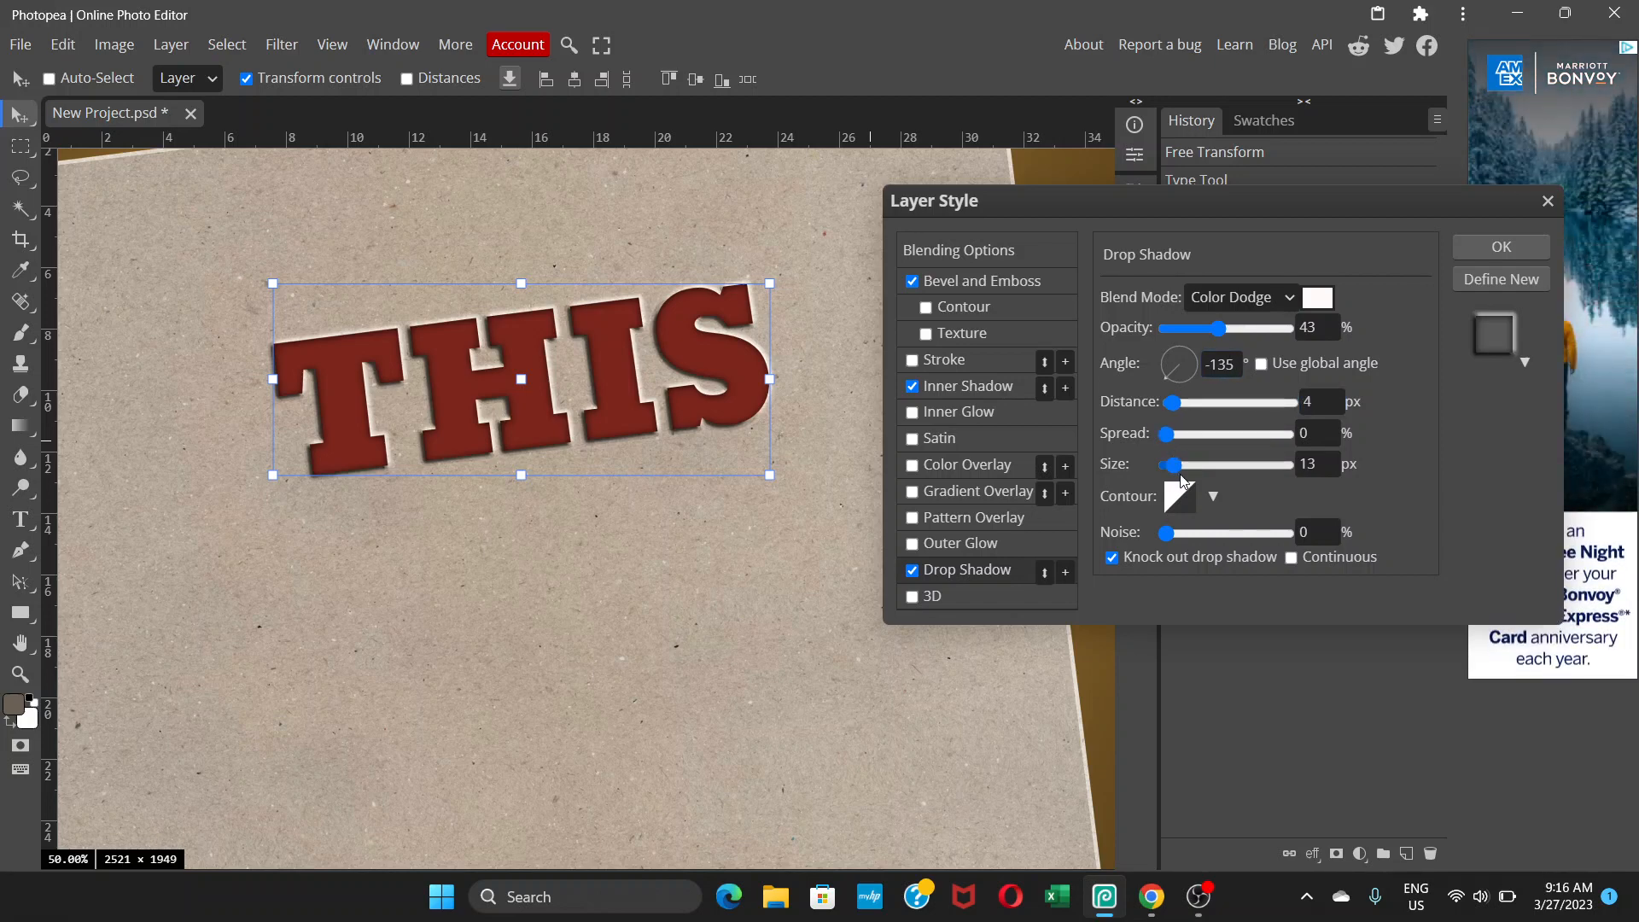
Set the drop shadow's size to 10 px and apply the layer style to the "THIS" layer.
{"action": "mouse_move", "coordinate": [1178, 467]}
{"action": "left_mouse_down"}
{"action": "mouse_move", "coordinate": [1211, 465]}
{"action": "mouse_move", "coordinate": [1168, 472]}
{"action": "left_mouse_up"}
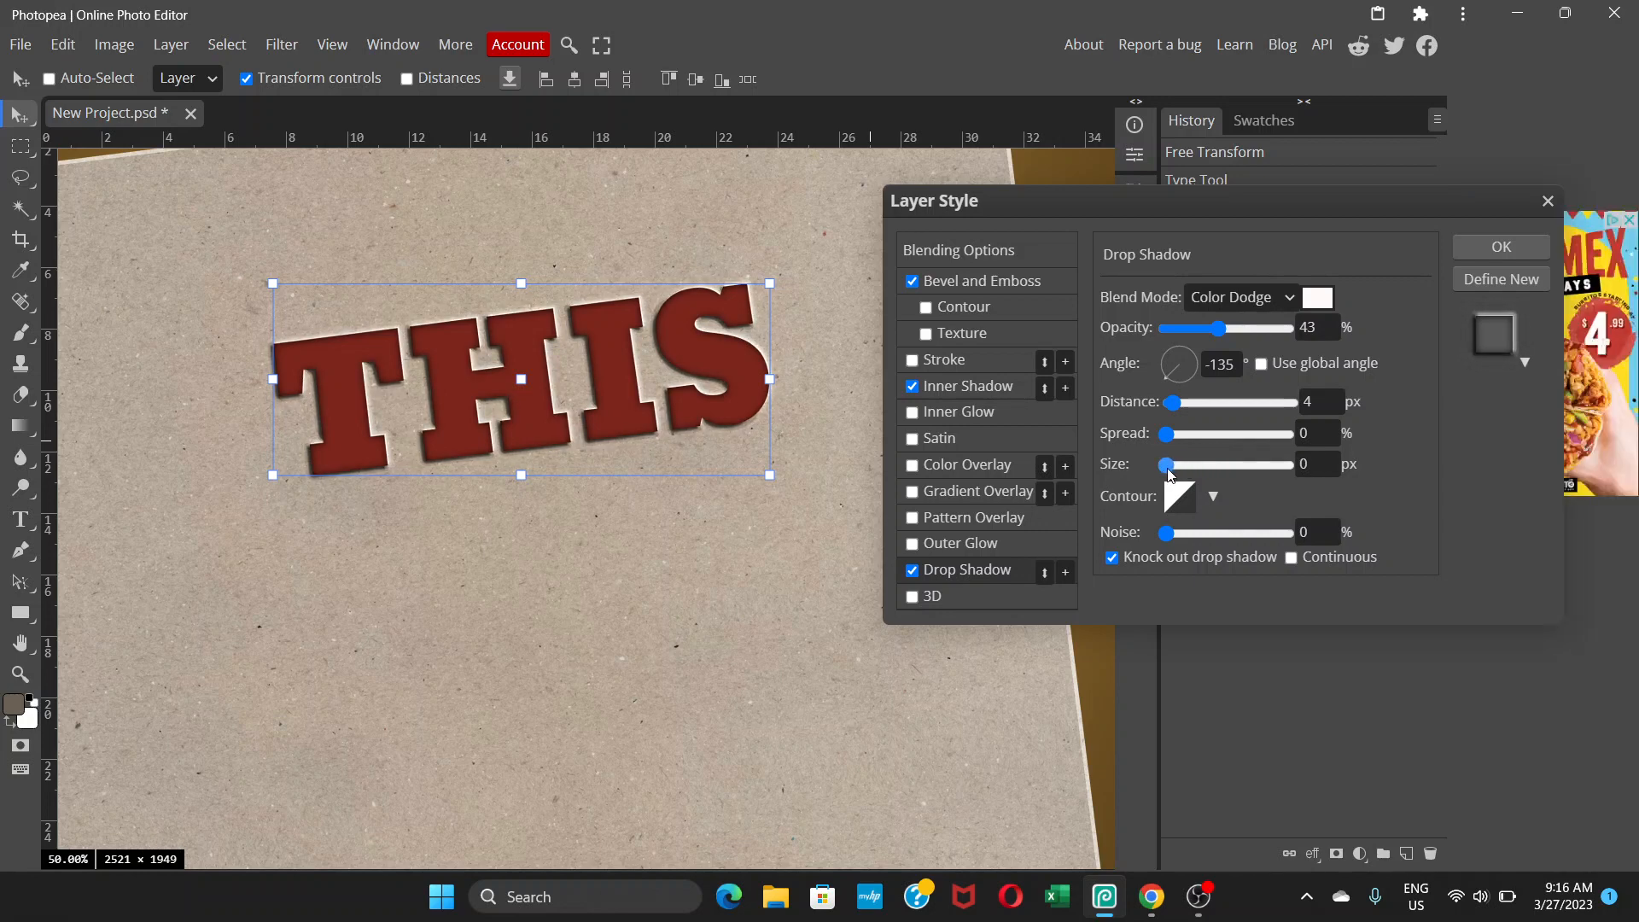
{"action": "left_click", "coordinate": [1183, 475]}
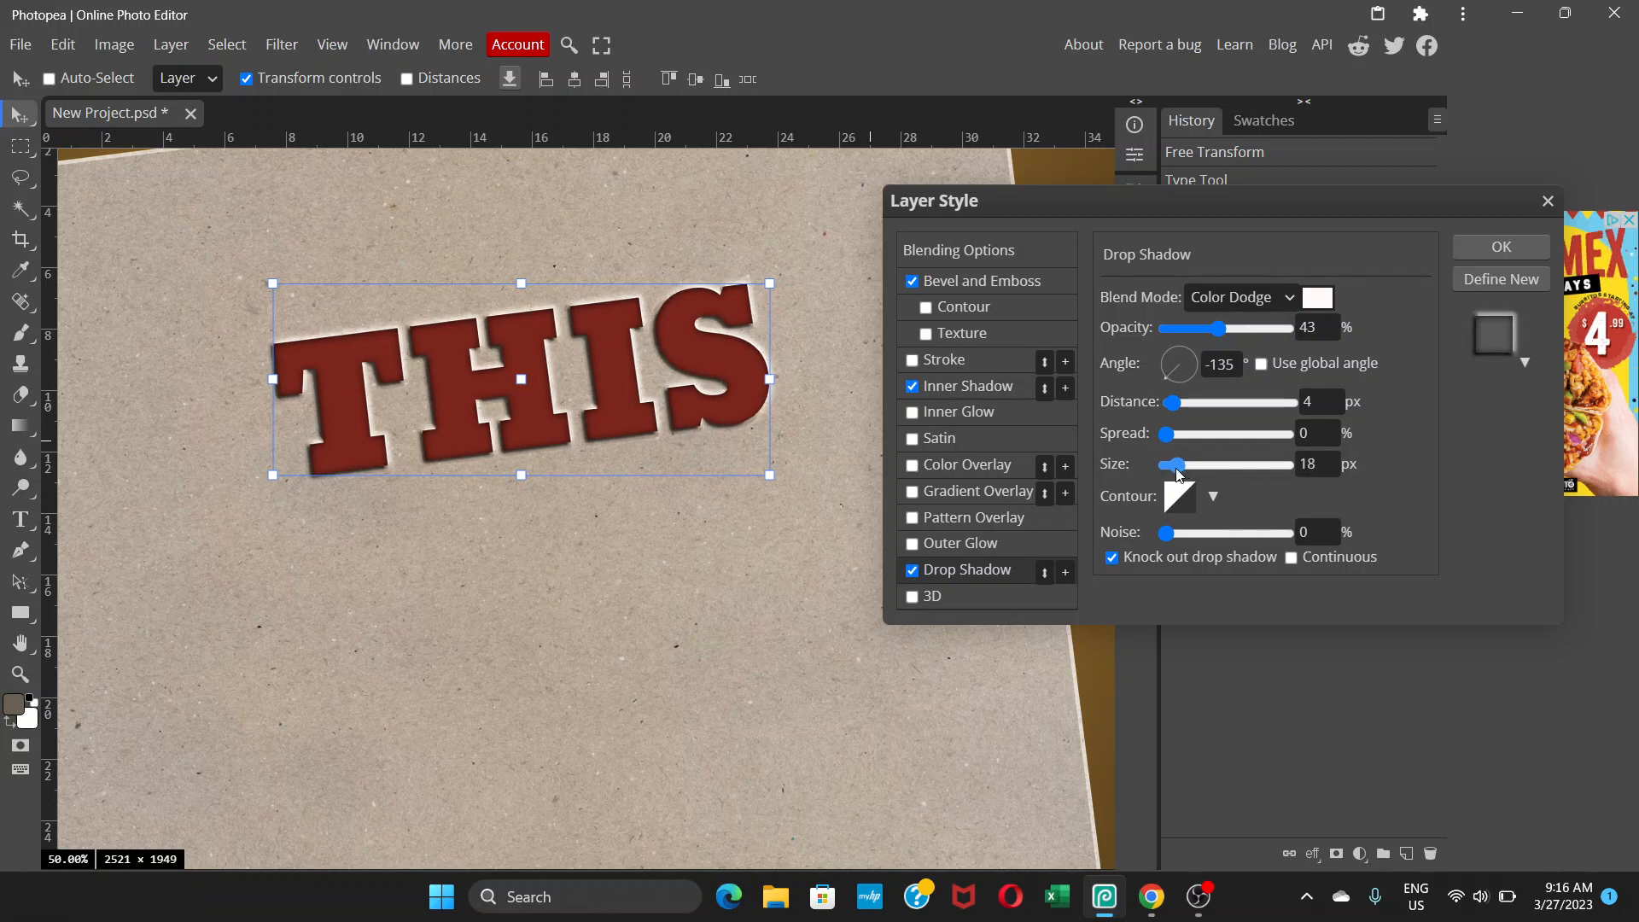
{"action": "mouse_move", "coordinate": [1179, 475]}
{"action": "left_mouse_down"}
{"action": "mouse_move", "coordinate": [1196, 453]}
{"action": "mouse_move", "coordinate": [1176, 454]}
{"action": "left_mouse_up"}
{"action": "left_click", "coordinate": [1313, 466]}
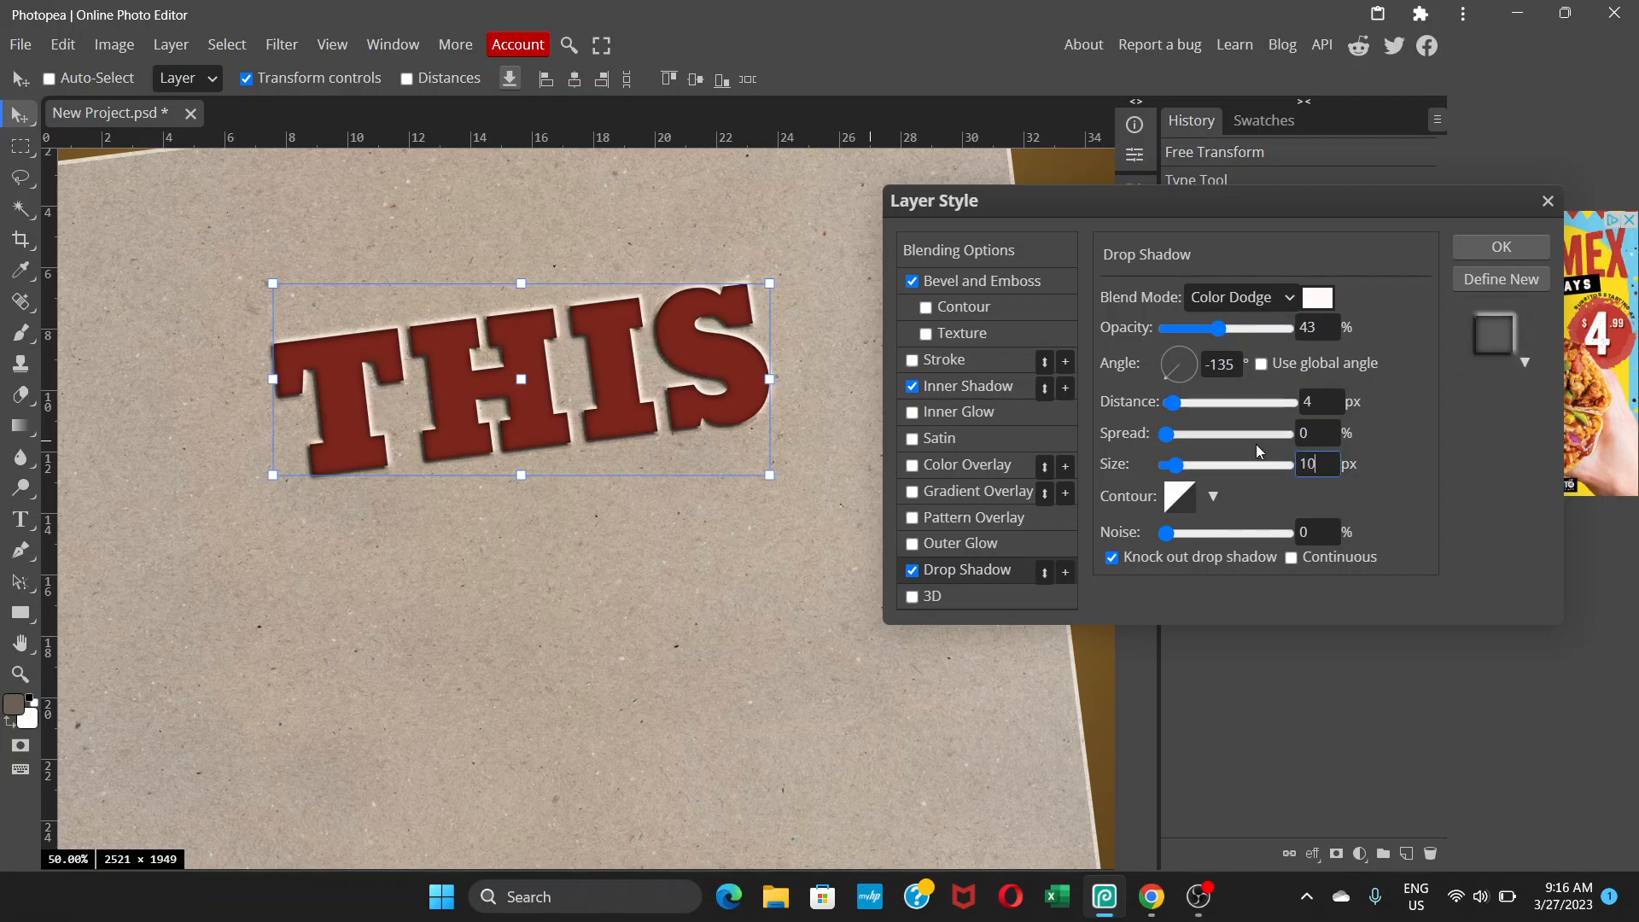
{"action": "key", "text": "Tab"}
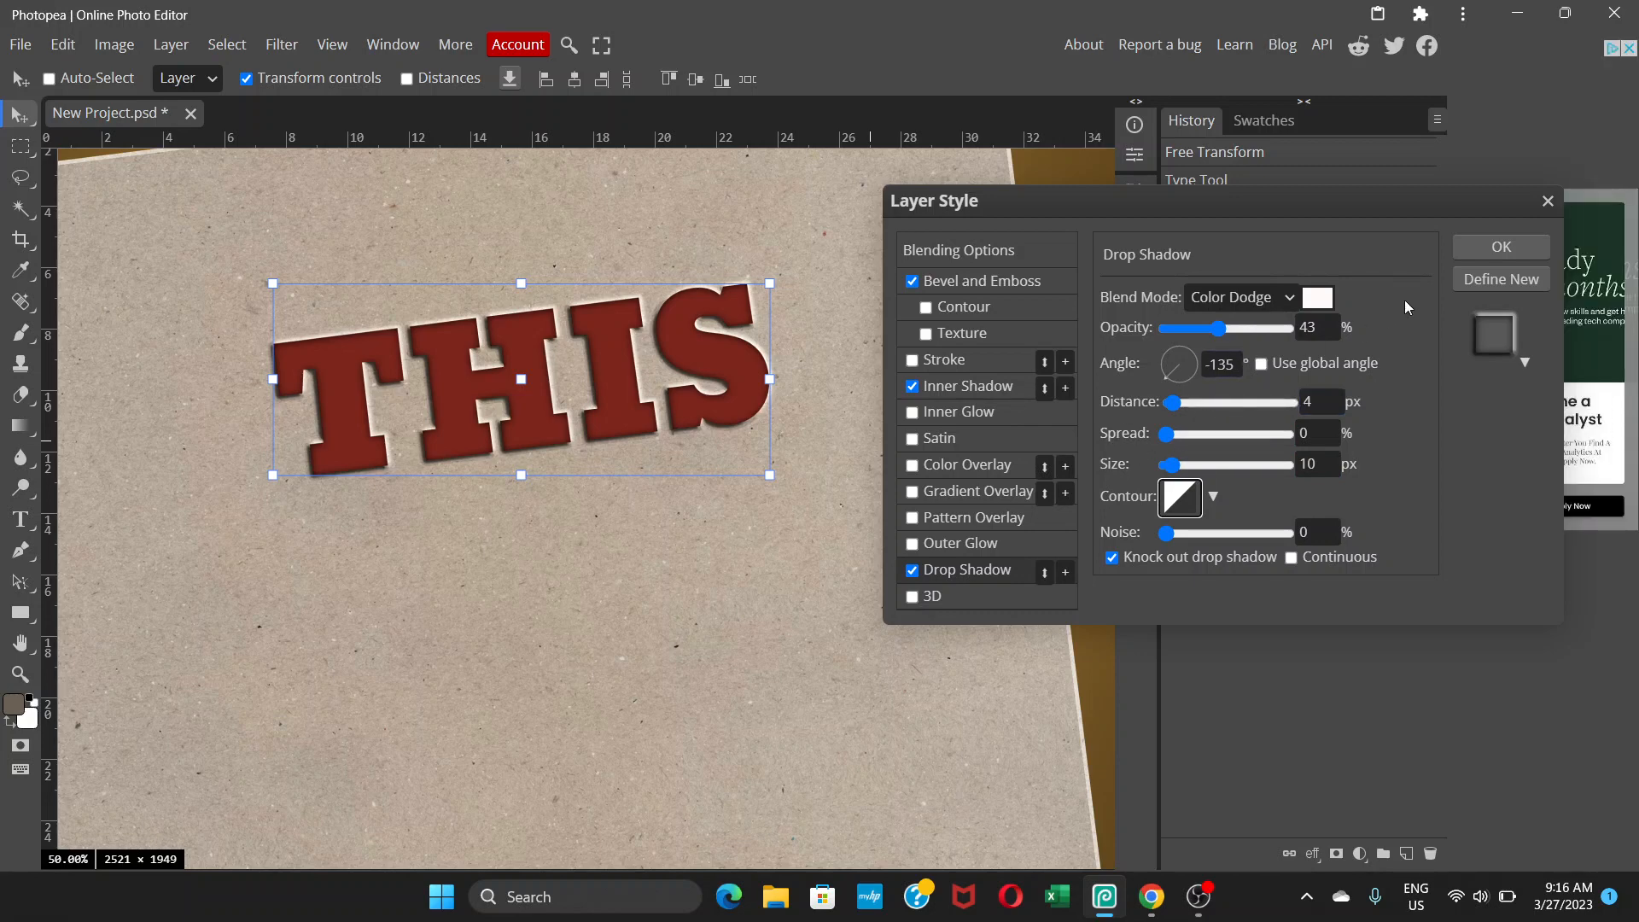
{"action": "left_click", "coordinate": [1494, 249]}
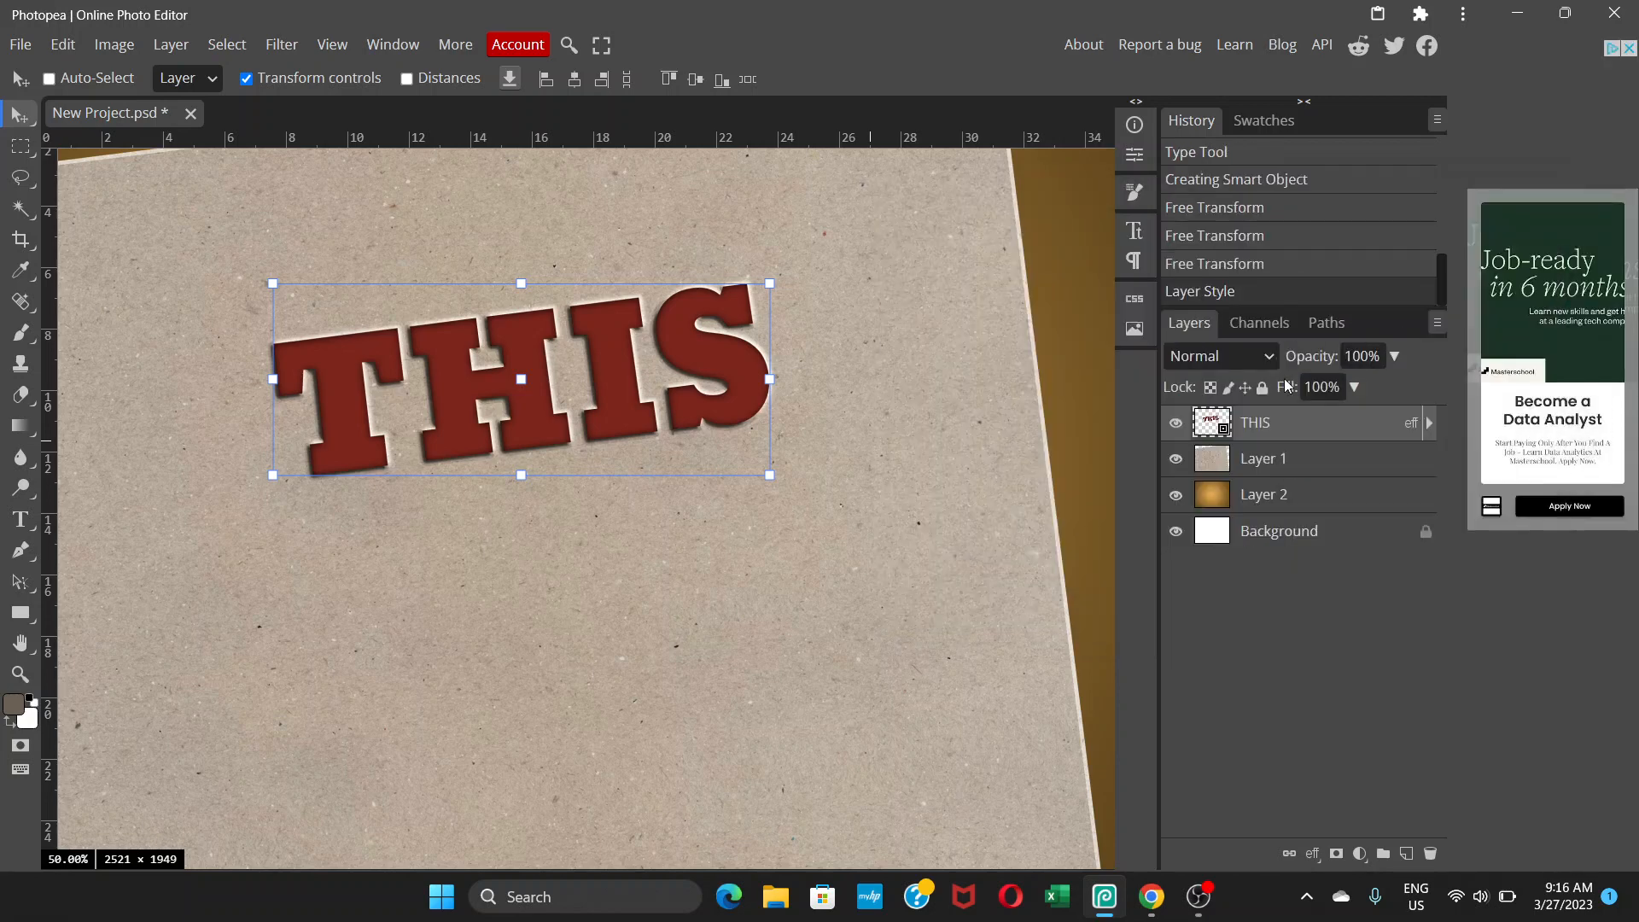
Duplicate the paper layer Layer 1 and move the copy above the "THIS" layer.
{"action": "left_click", "coordinate": [1313, 462]}
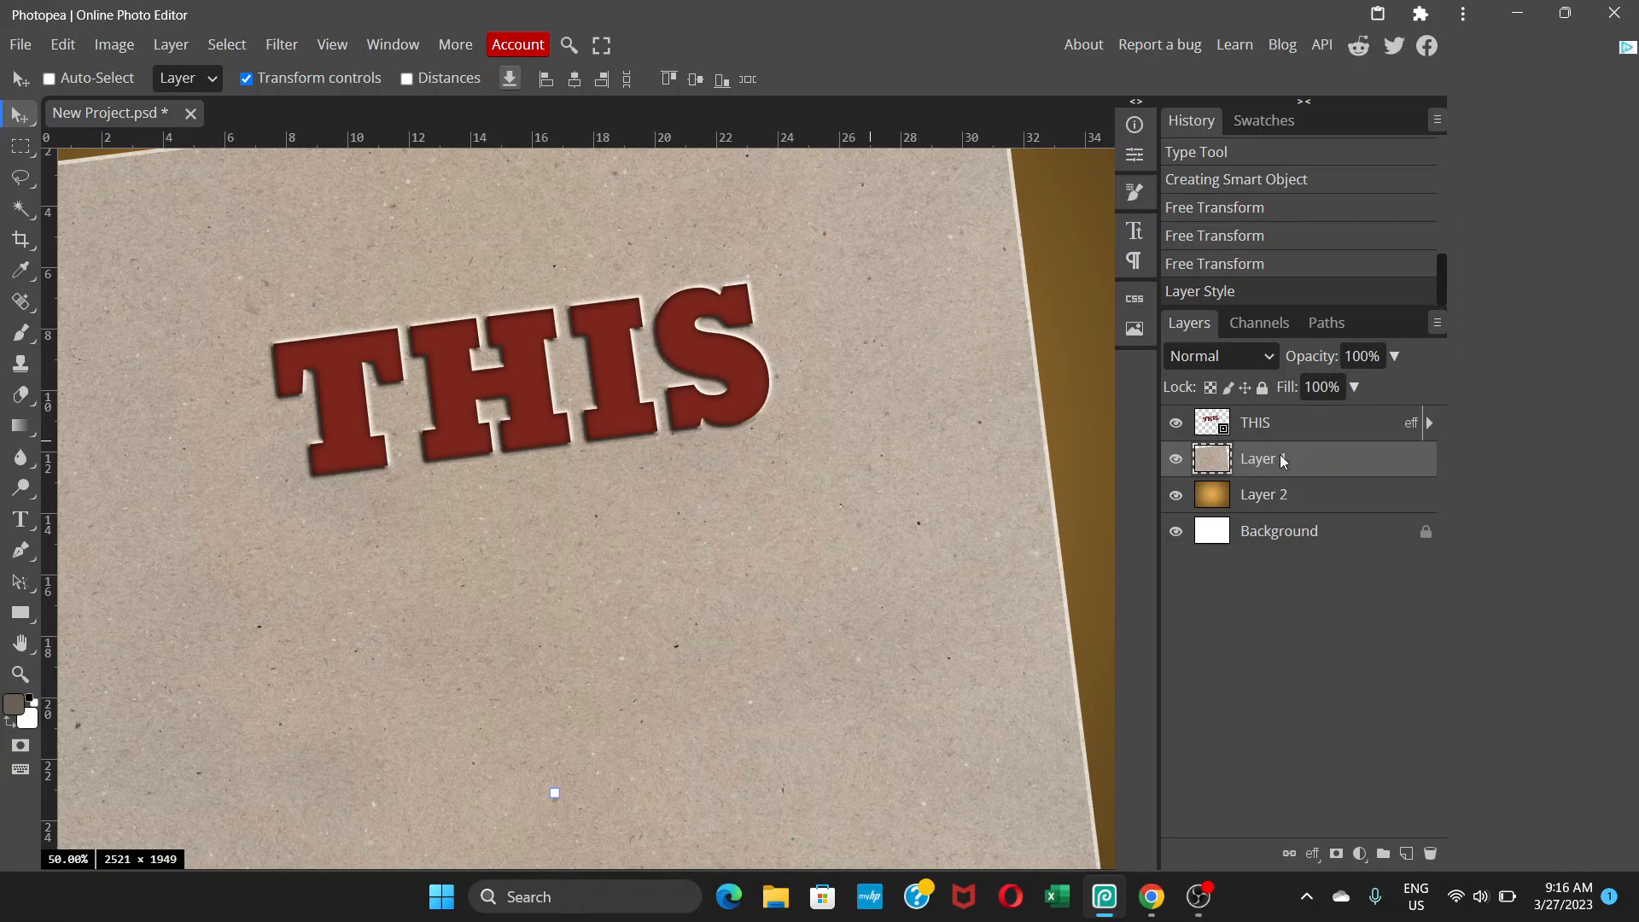
{"action": "key", "text": "ctrl+j"}
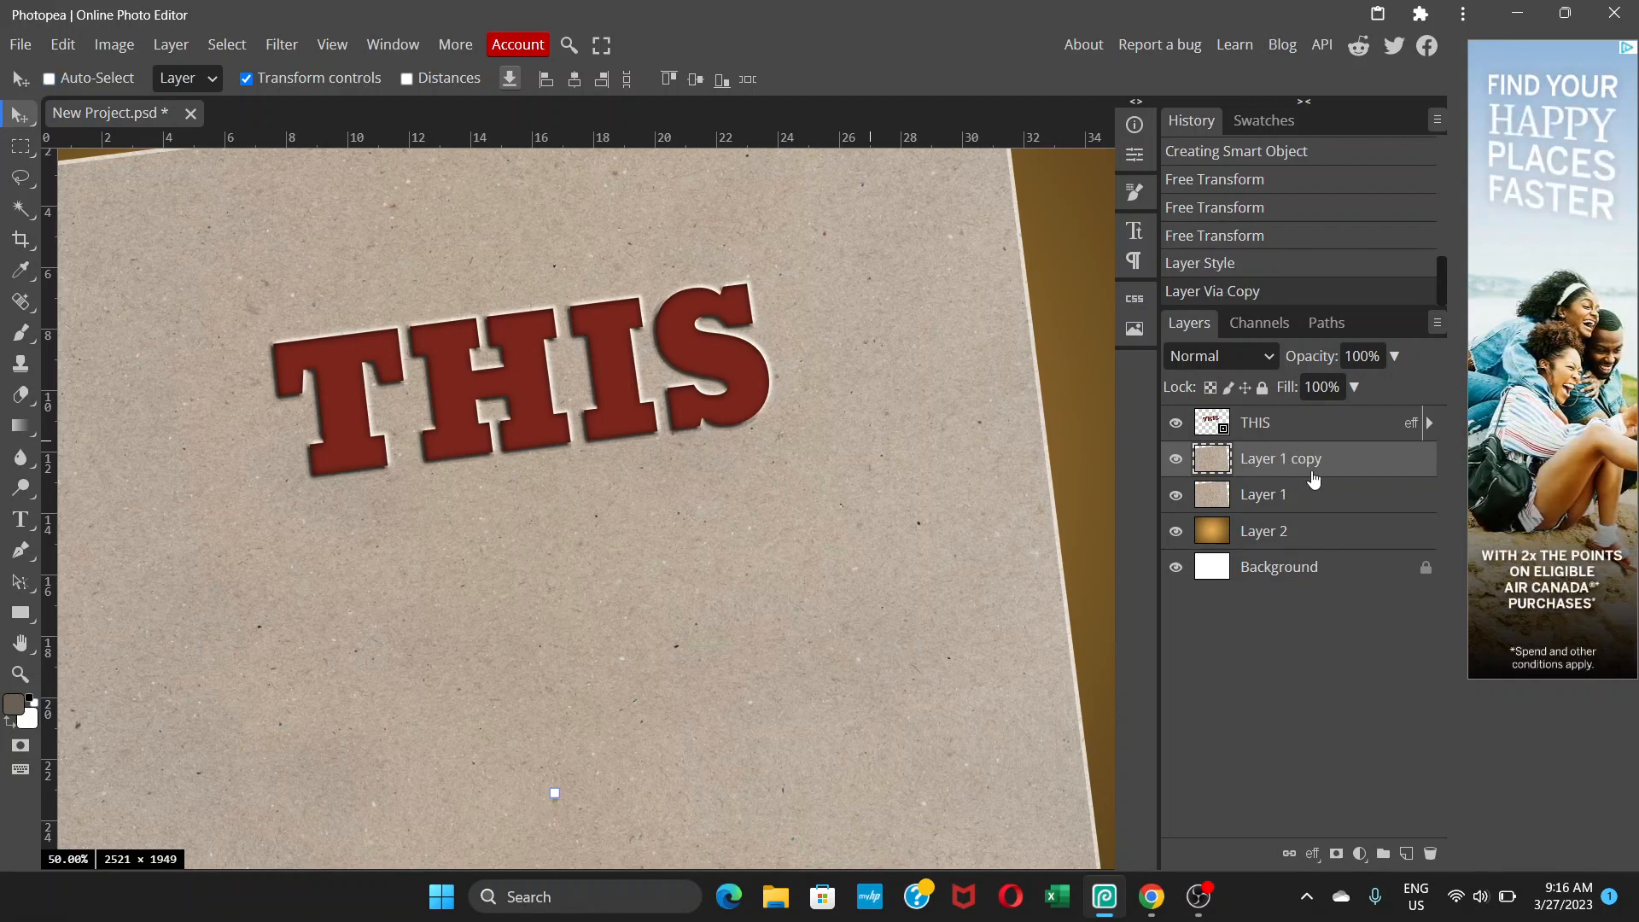
{"action": "left_click_drag", "start_coordinate": [1324, 476], "coordinate": [1312, 424]}
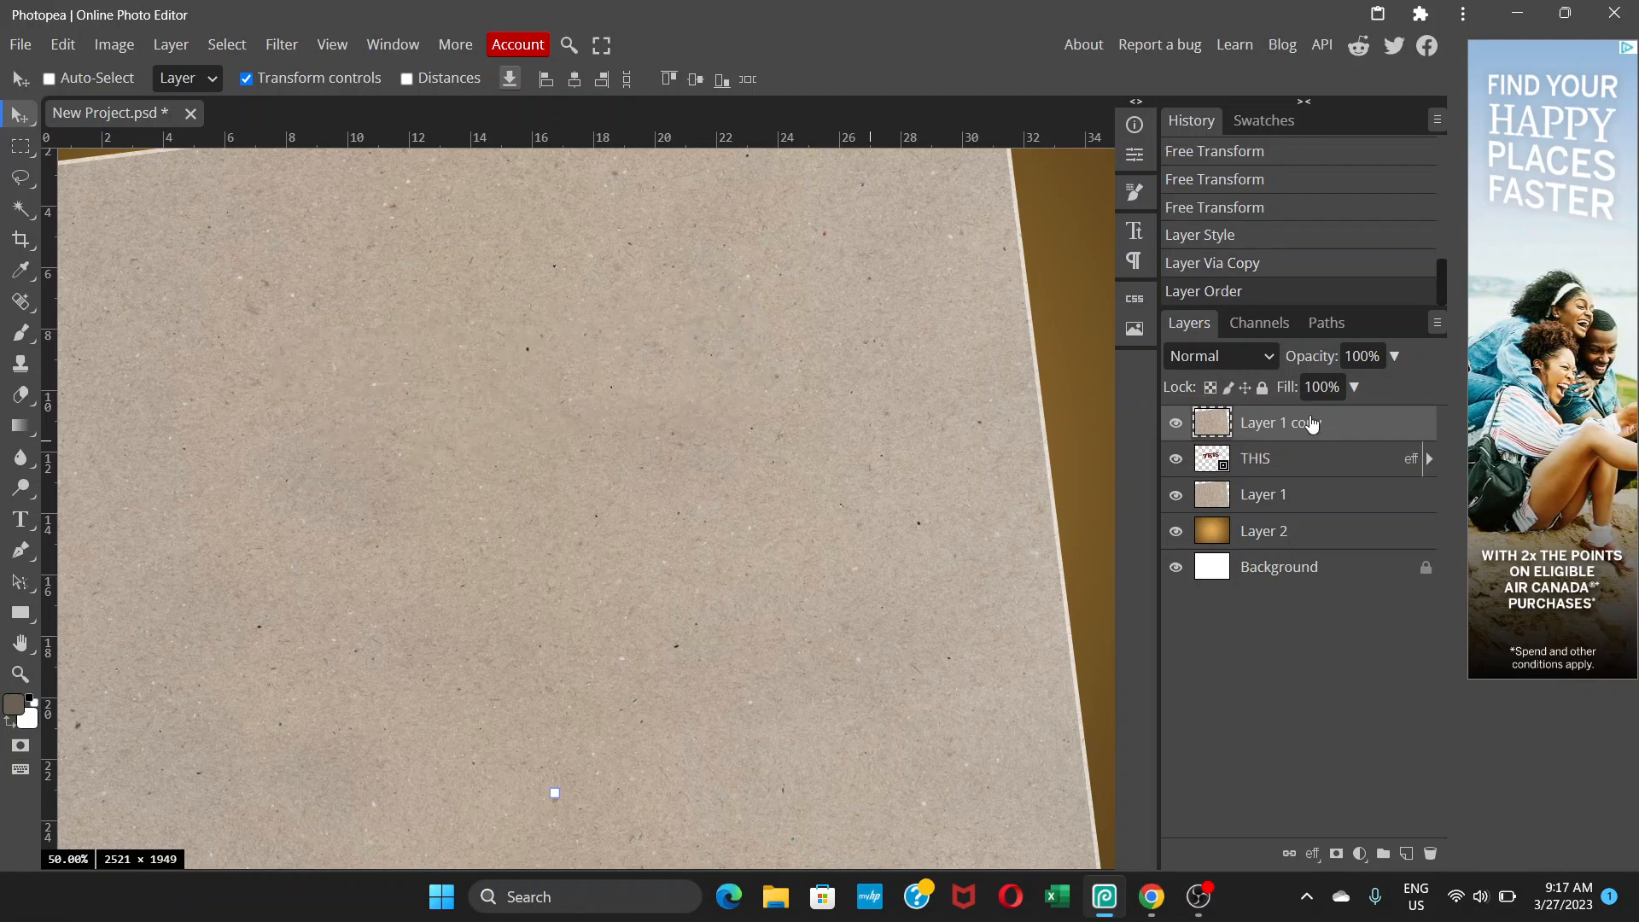
Clip Layer 1 copy to the "THIS" layer and check the lettering by hiding and showing Layer 1.
{"action": "left_click", "coordinate": [1242, 443], "text": "alt"}
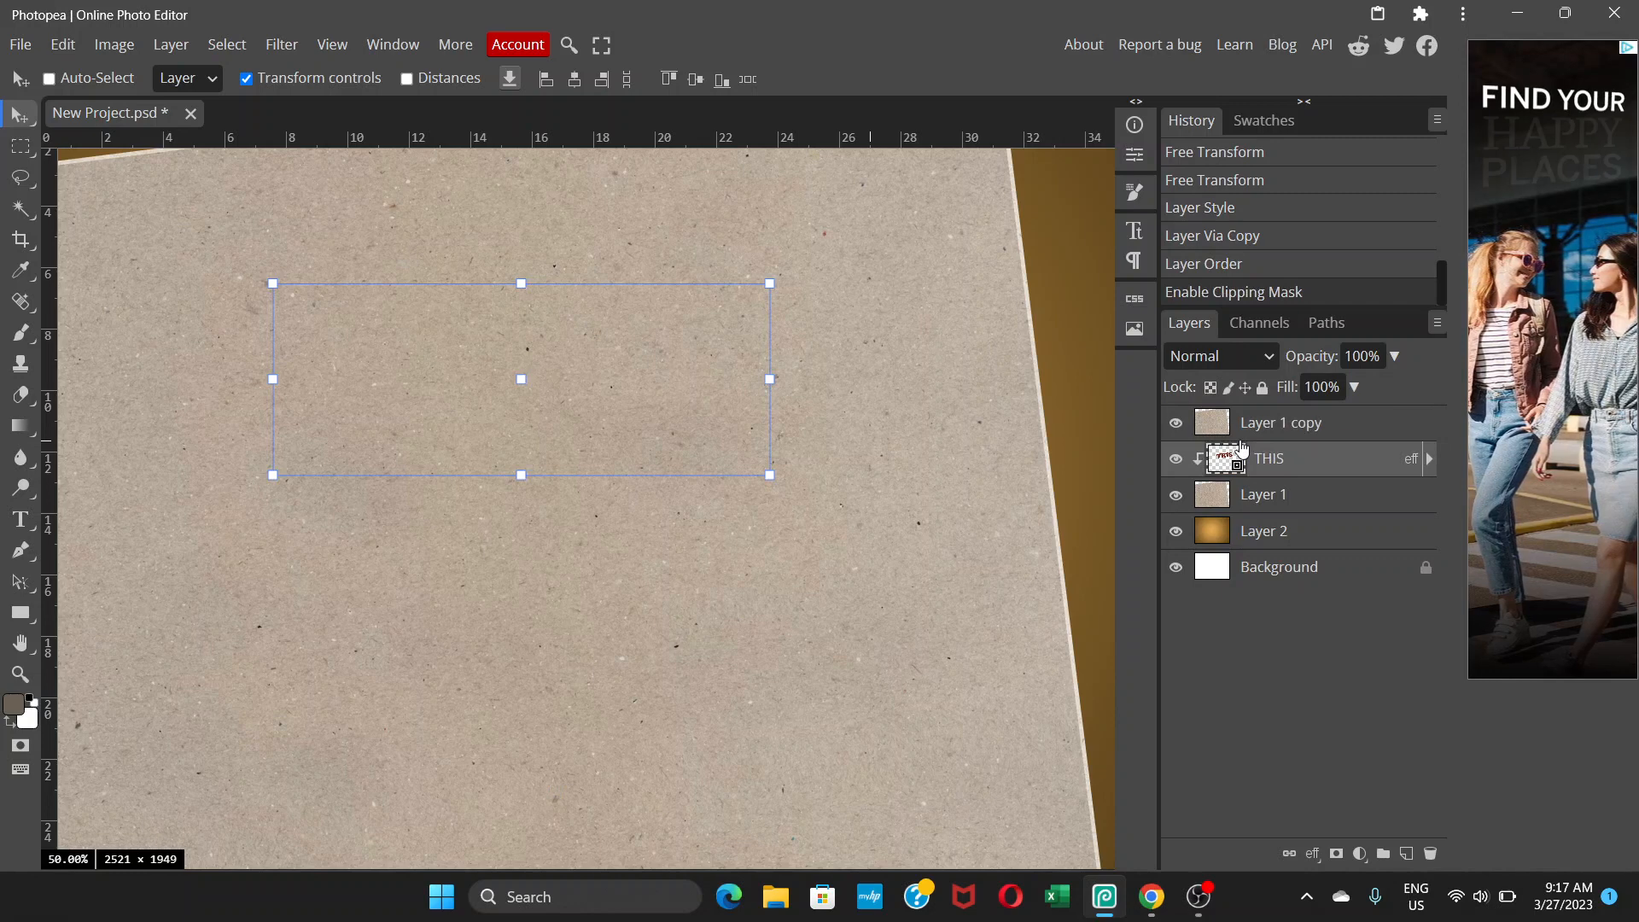
{"action": "key", "text": "ctrl+z"}
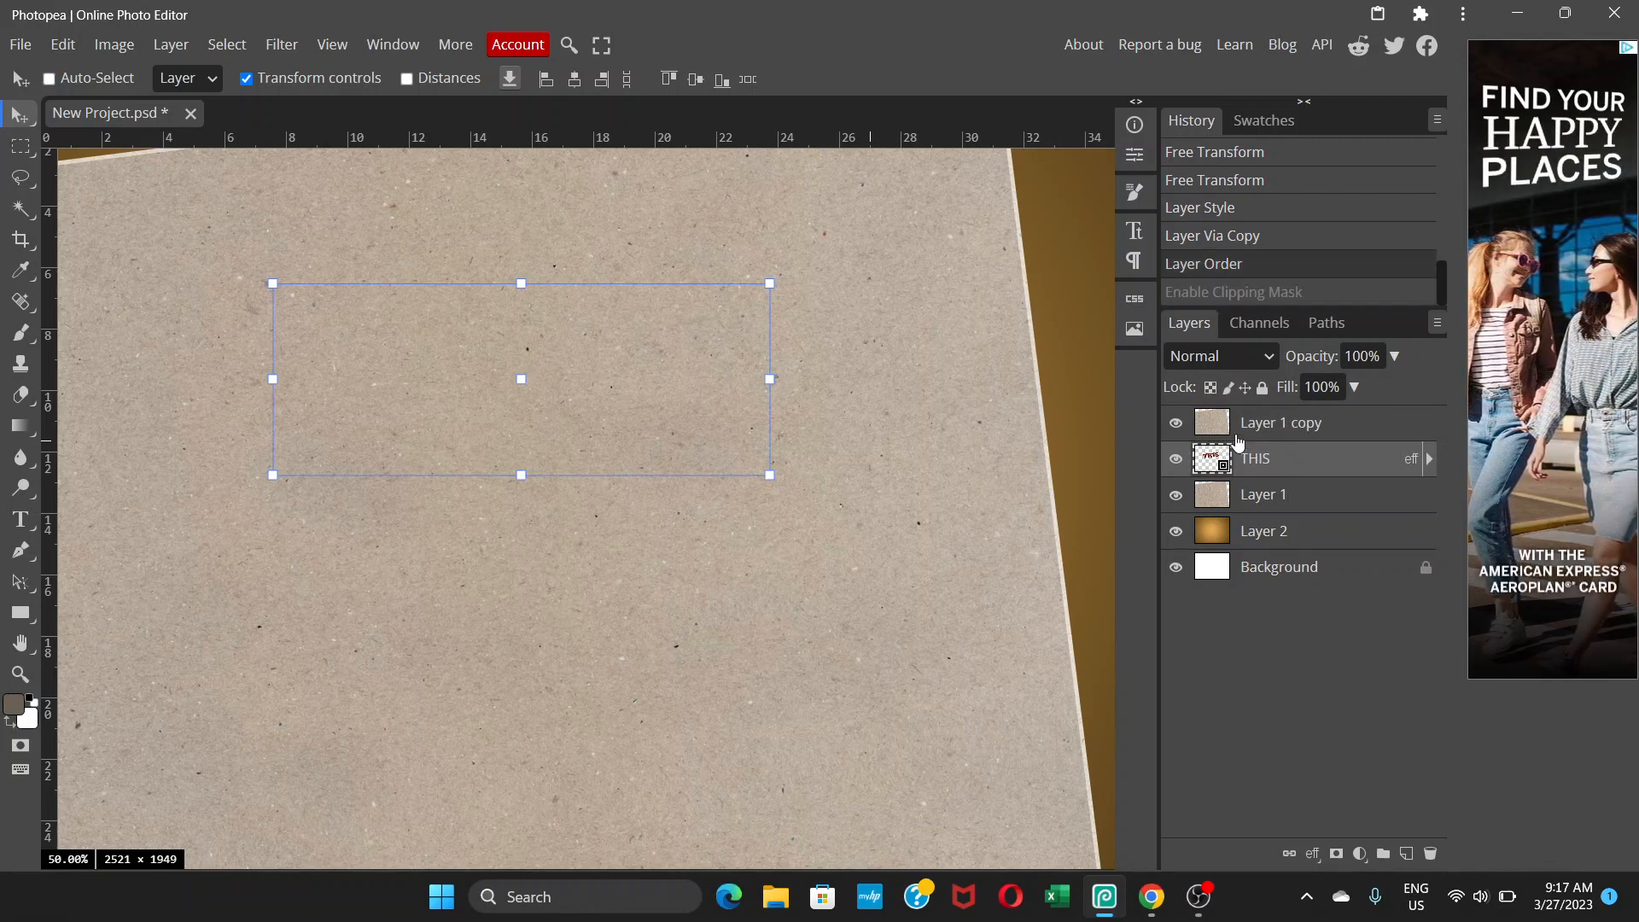
{"action": "left_click", "coordinate": [1238, 440], "text": "alt"}
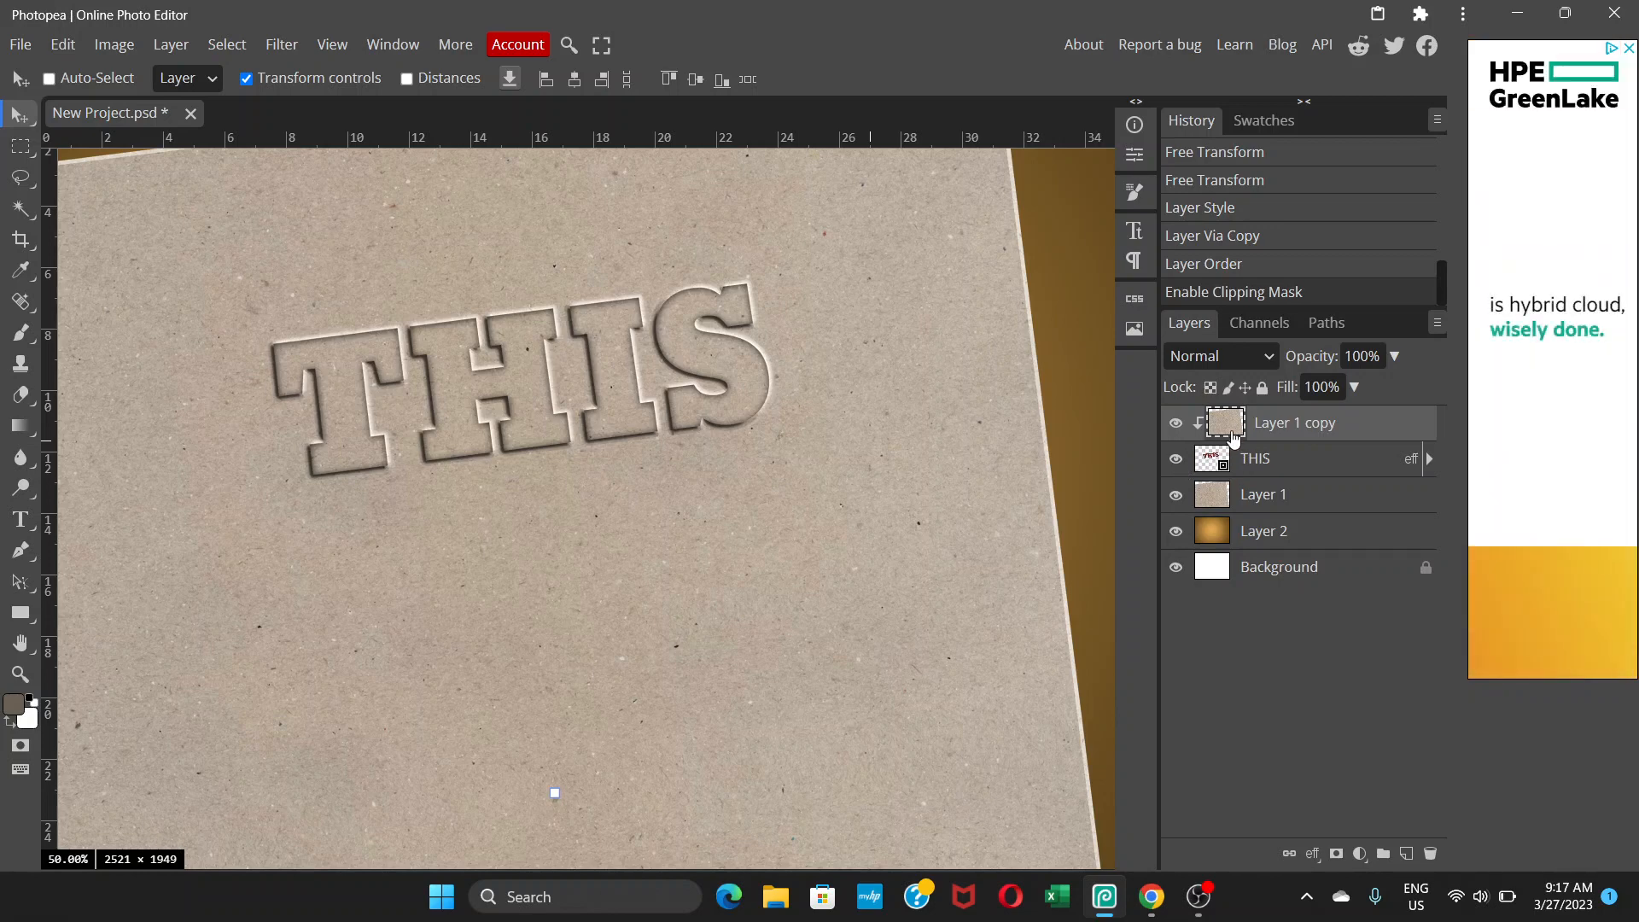
{"action": "left_click", "coordinate": [1176, 496]}
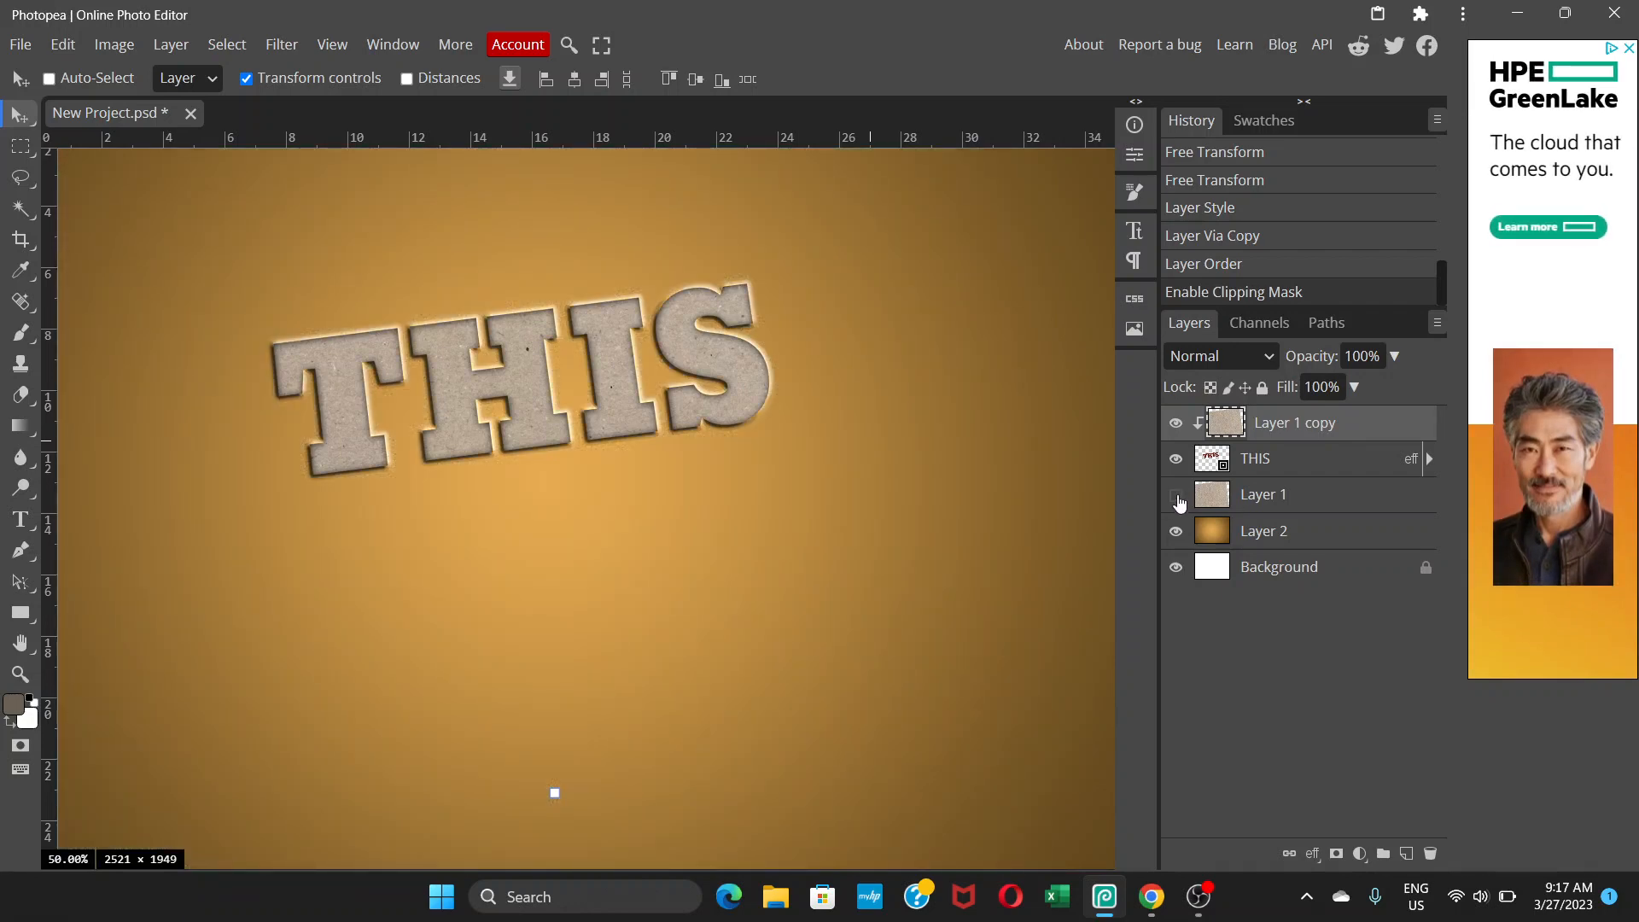
{"action": "left_click", "coordinate": [1176, 496]}
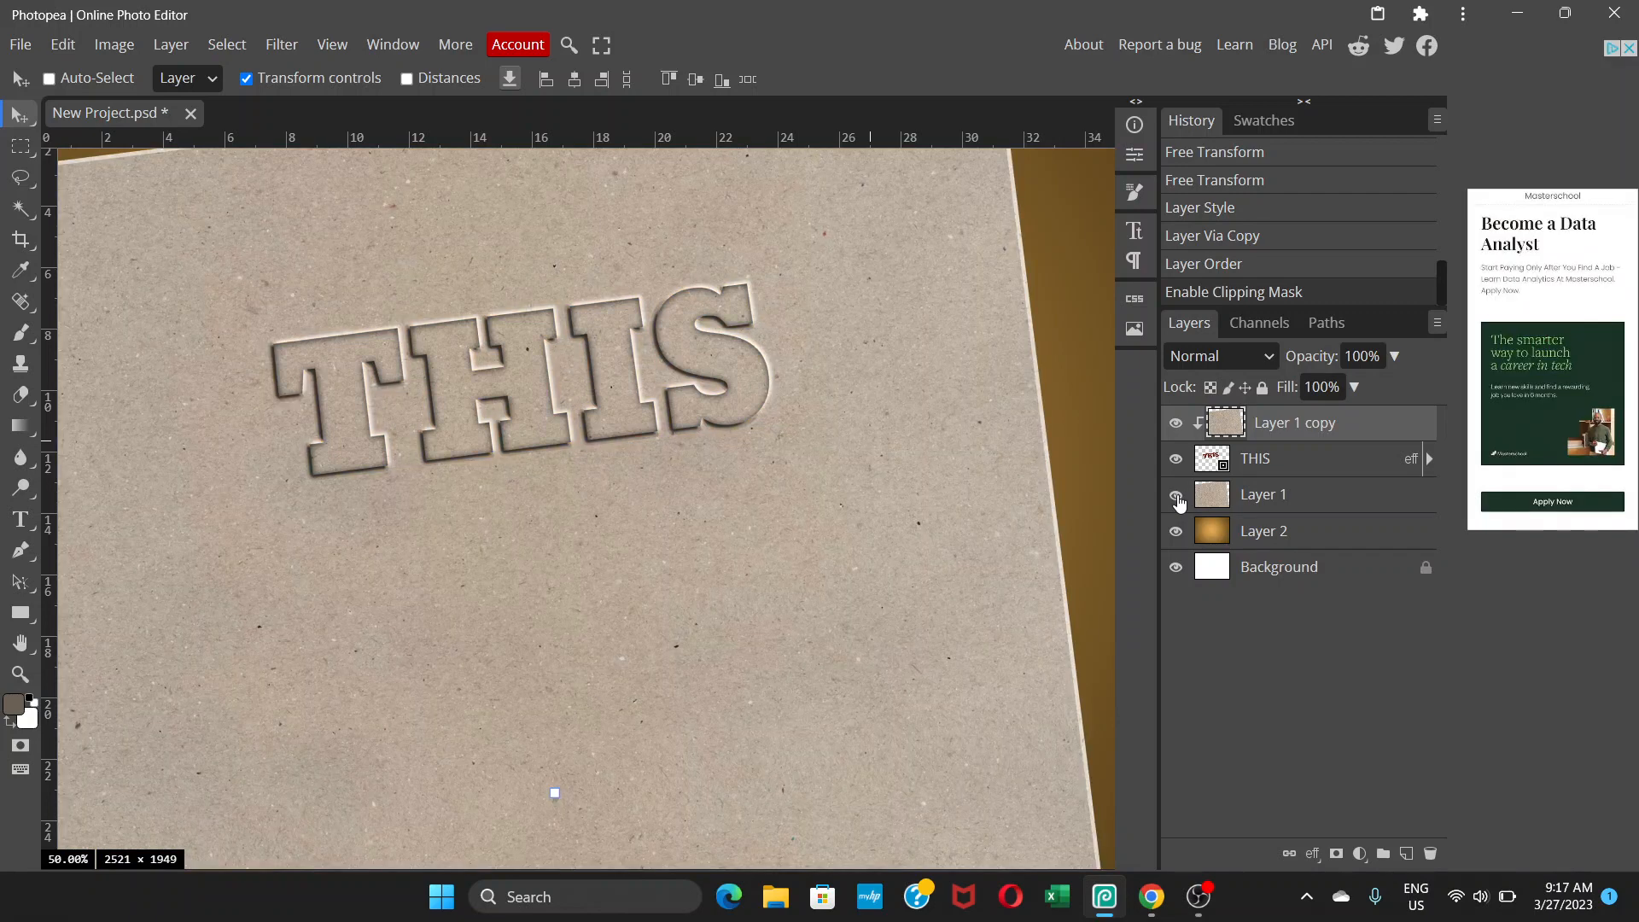
{"action": "left_click", "coordinate": [1177, 496]}
{"action": "left_click", "coordinate": [1176, 496]}
Change the blend mode of the clipped paper layer, Layer 1 copy, to Hard Light.
{"action": "left_click", "coordinate": [1268, 362]}
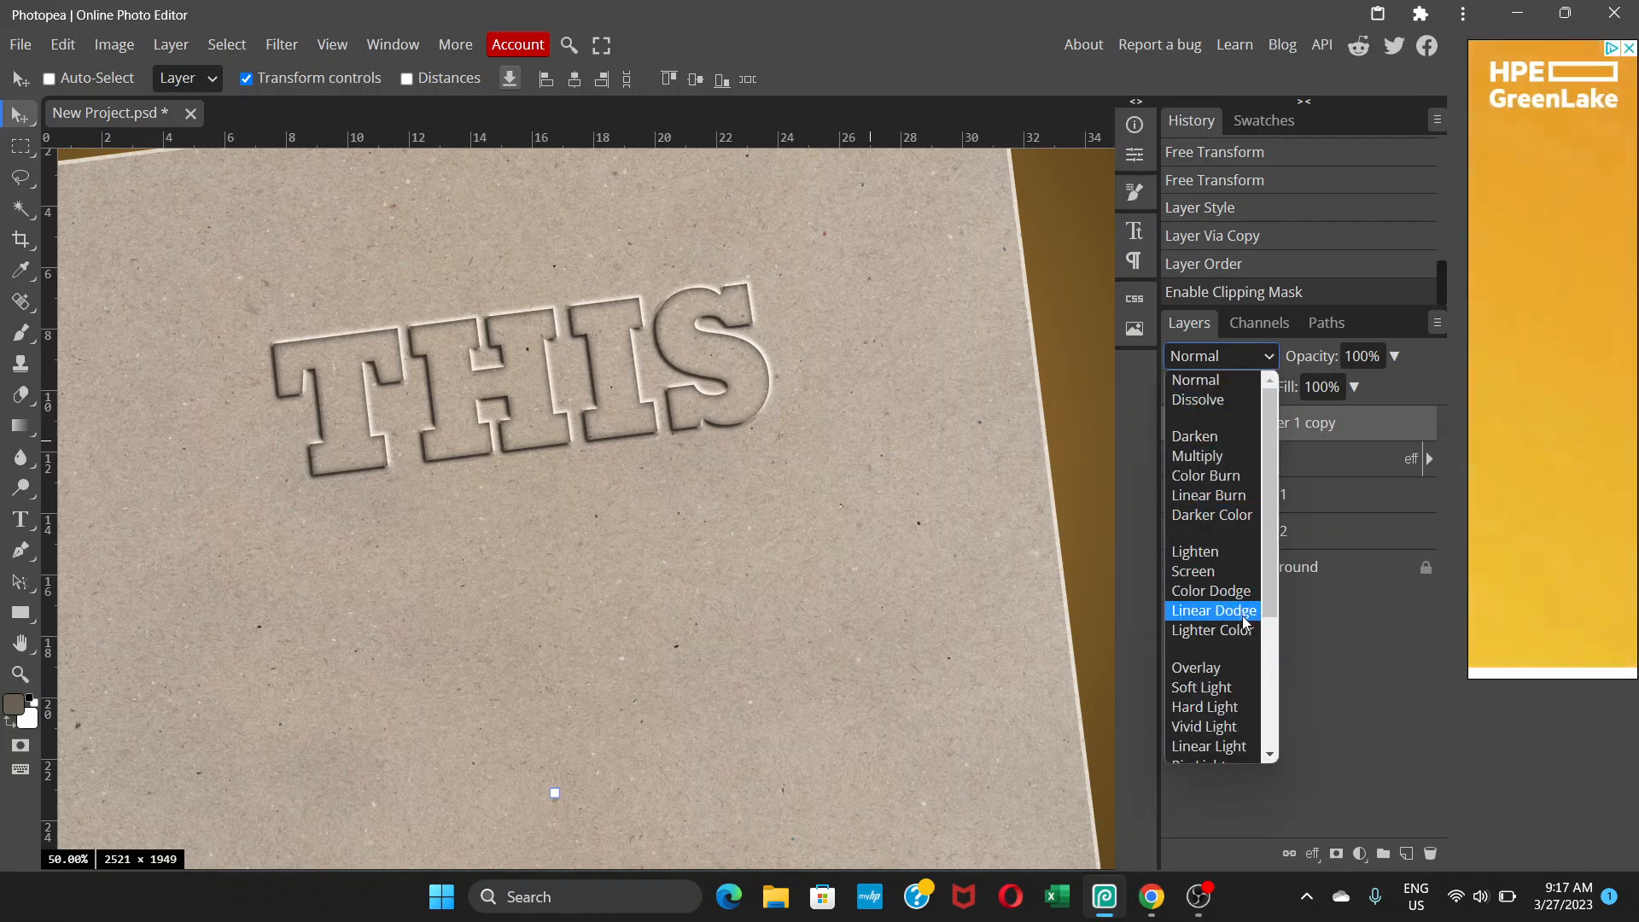
{"action": "left_click", "coordinate": [1229, 706]}
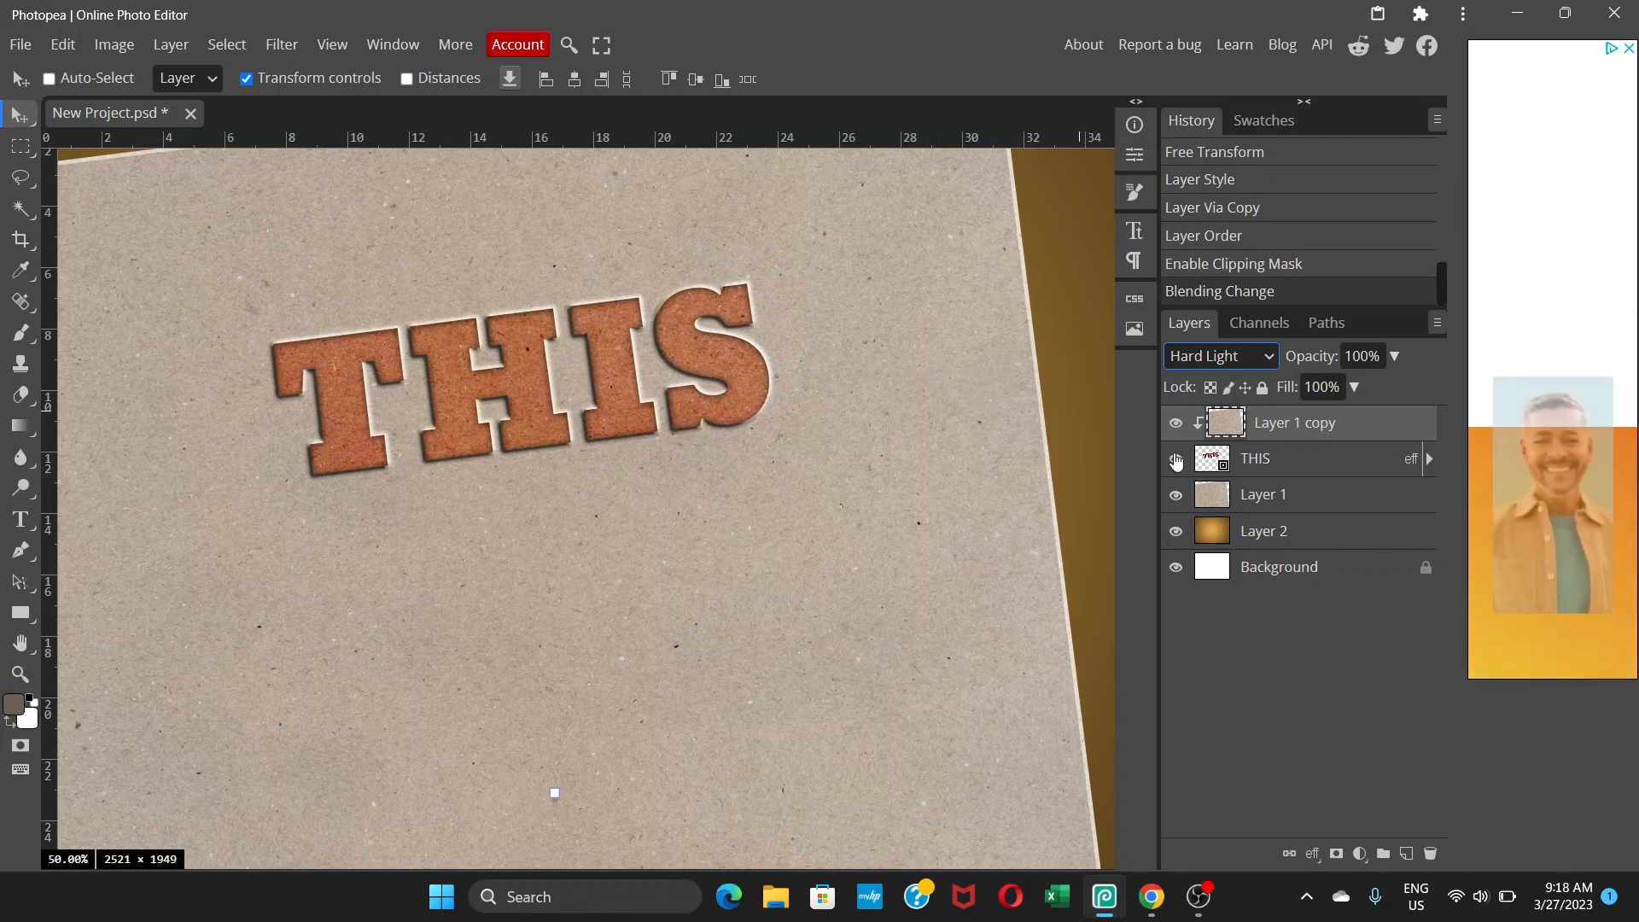
{"action": "left_click", "coordinate": [1295, 467]}
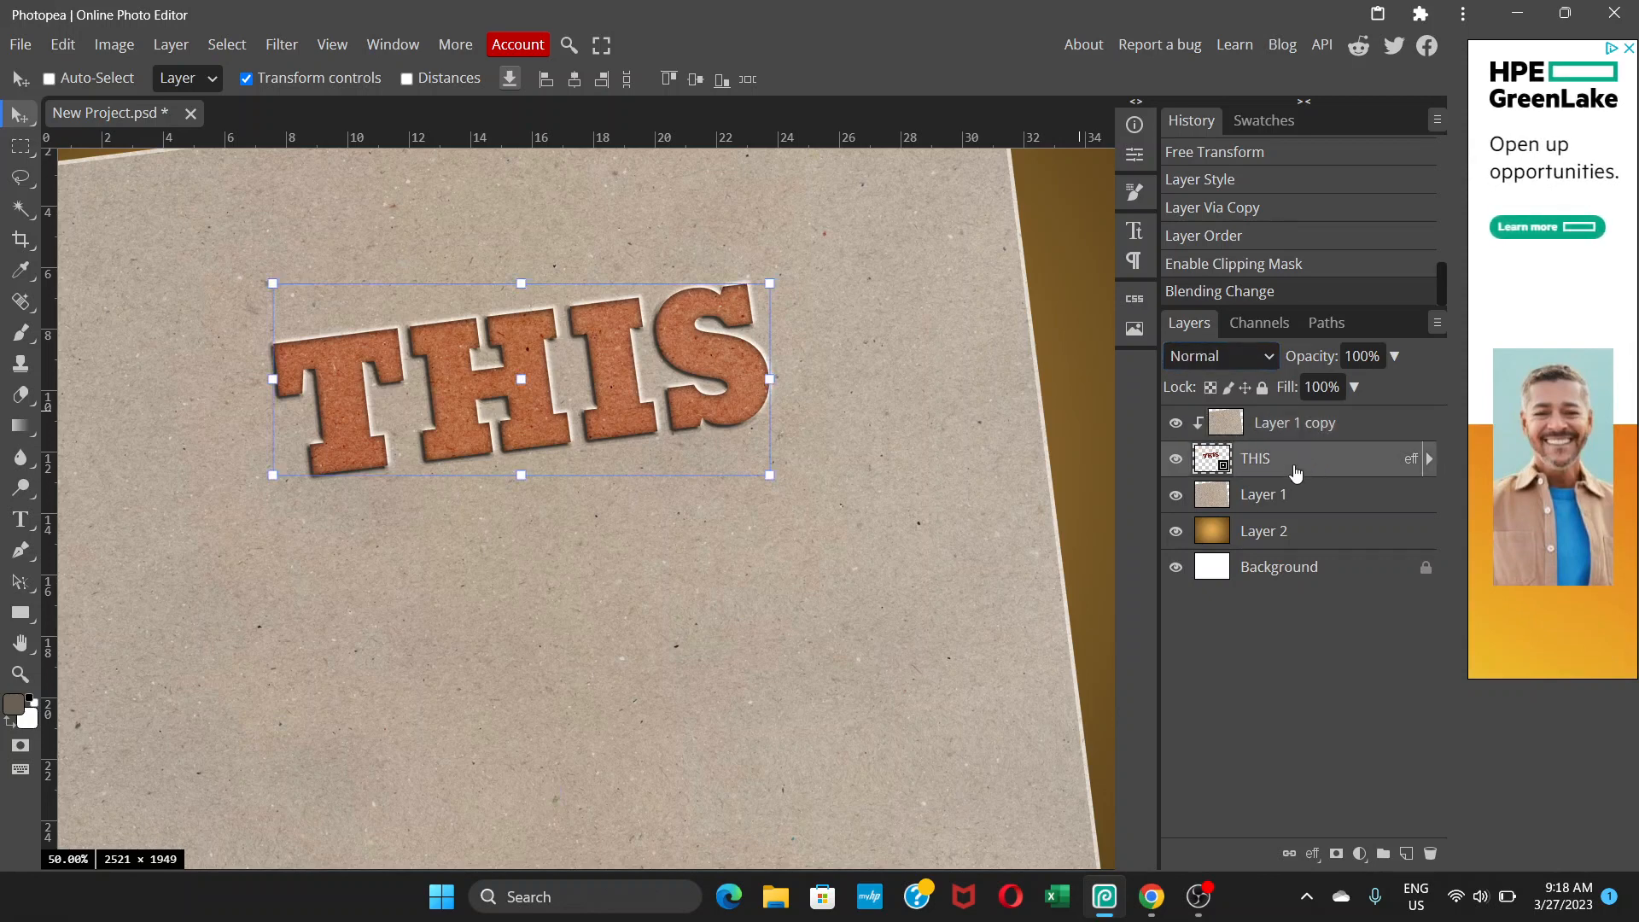
Group the Layer 1 copy, "THIS" and Layer 1 layers into one folder.
{"action": "left_click", "coordinate": [1323, 425]}
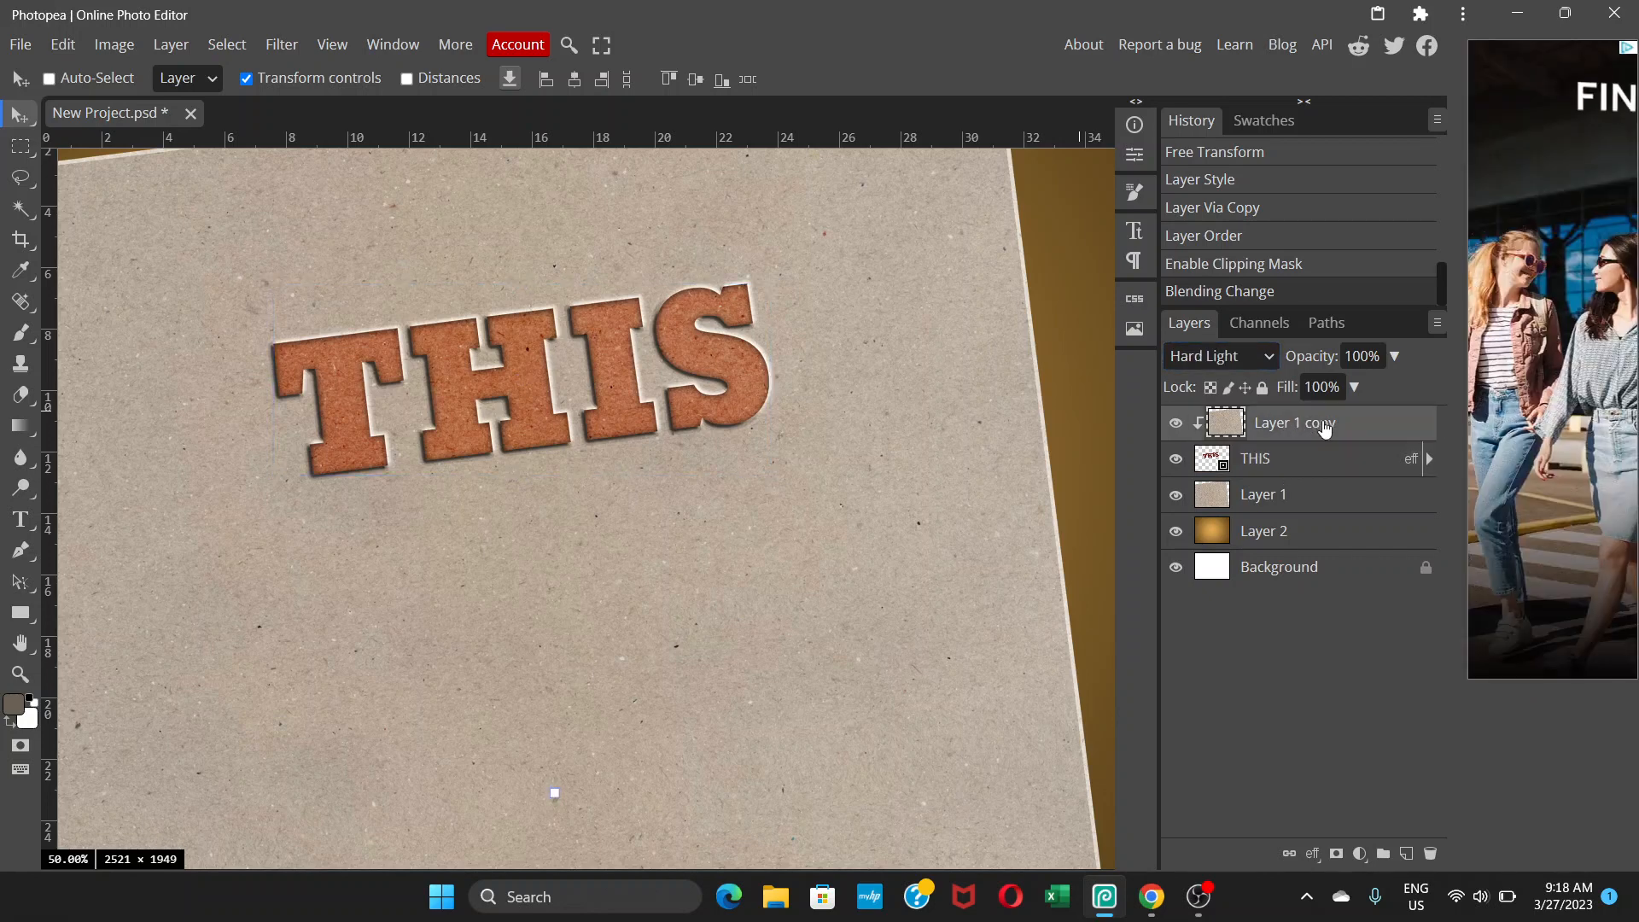
{"action": "left_click", "coordinate": [1303, 505]}
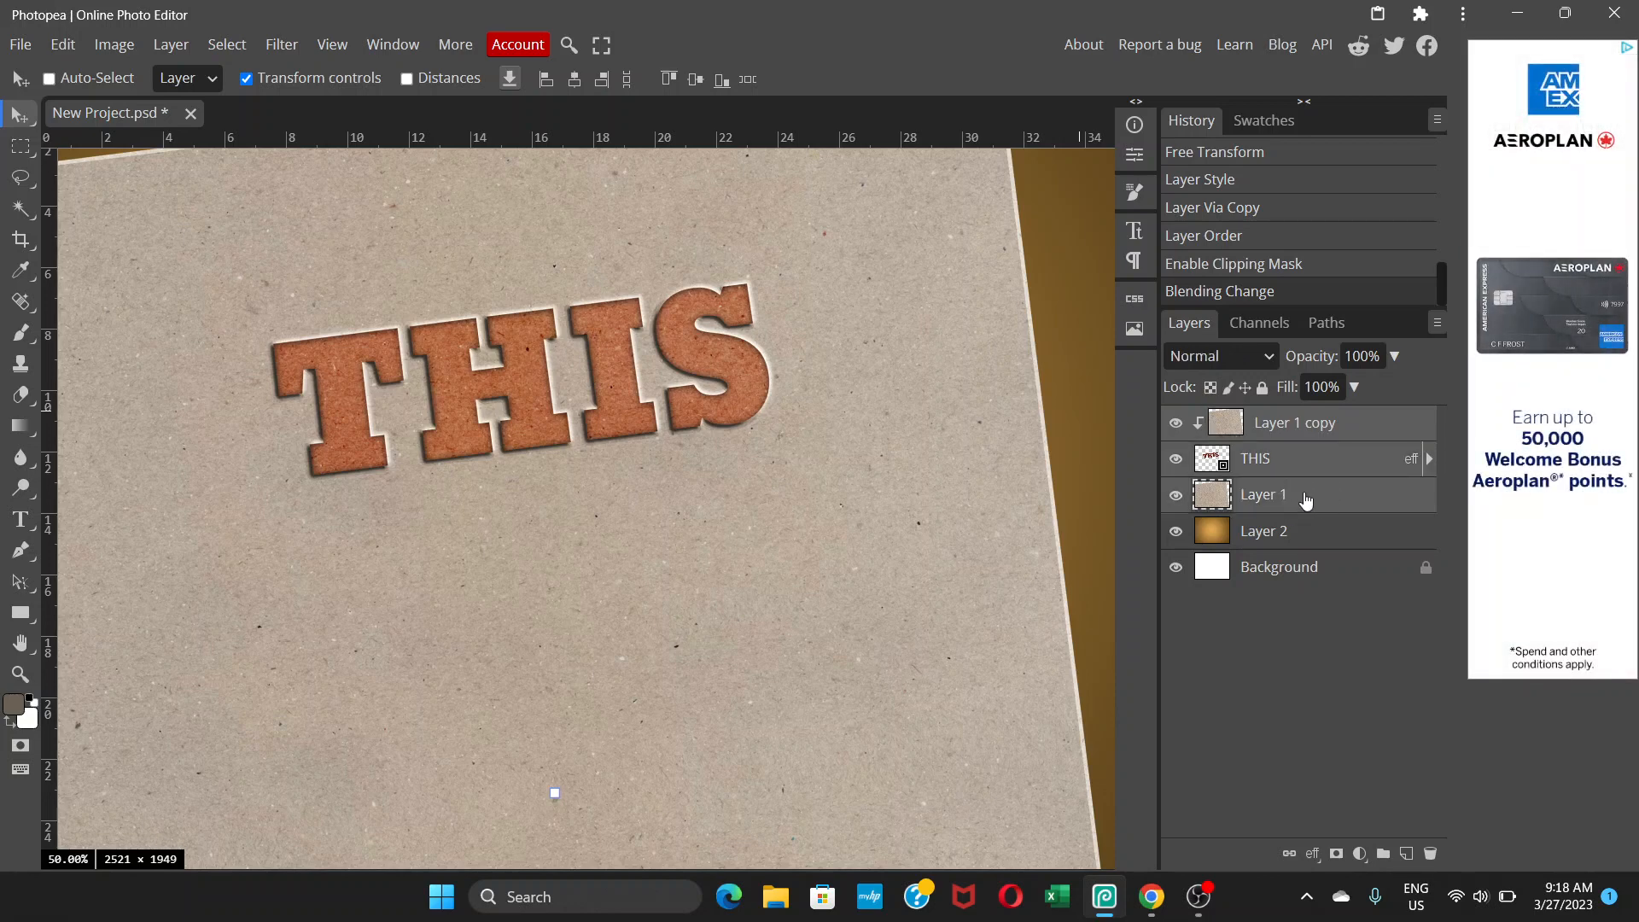
{"action": "right_click", "coordinate": [1304, 500]}
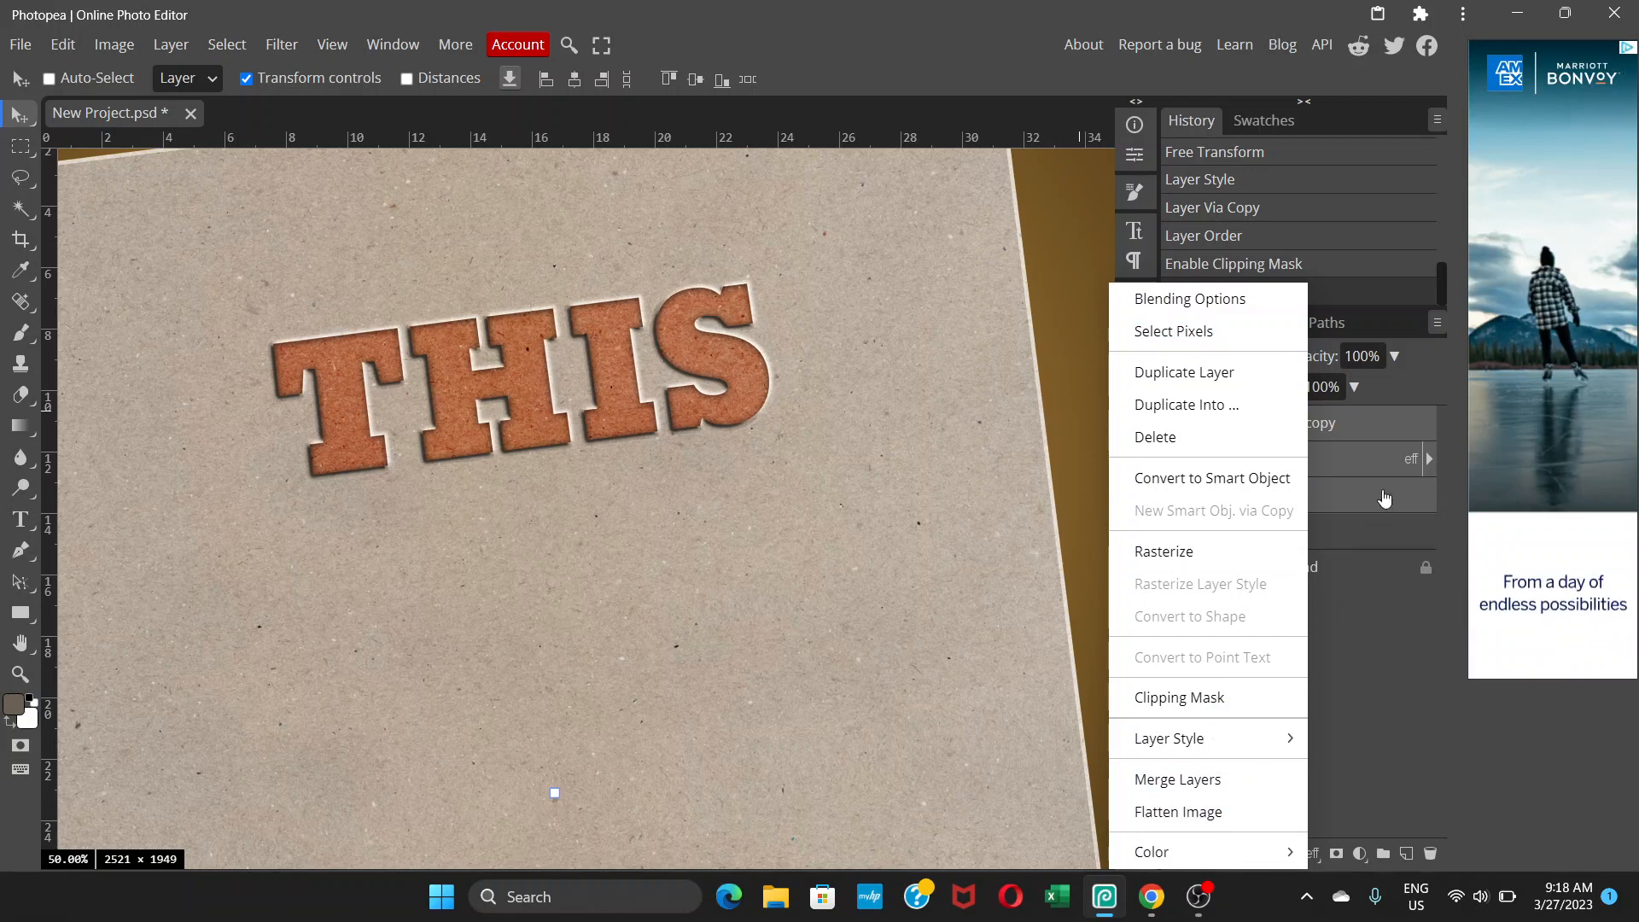
{"action": "left_click", "coordinate": [1381, 499]}
{"action": "left_click", "coordinate": [1347, 429]}
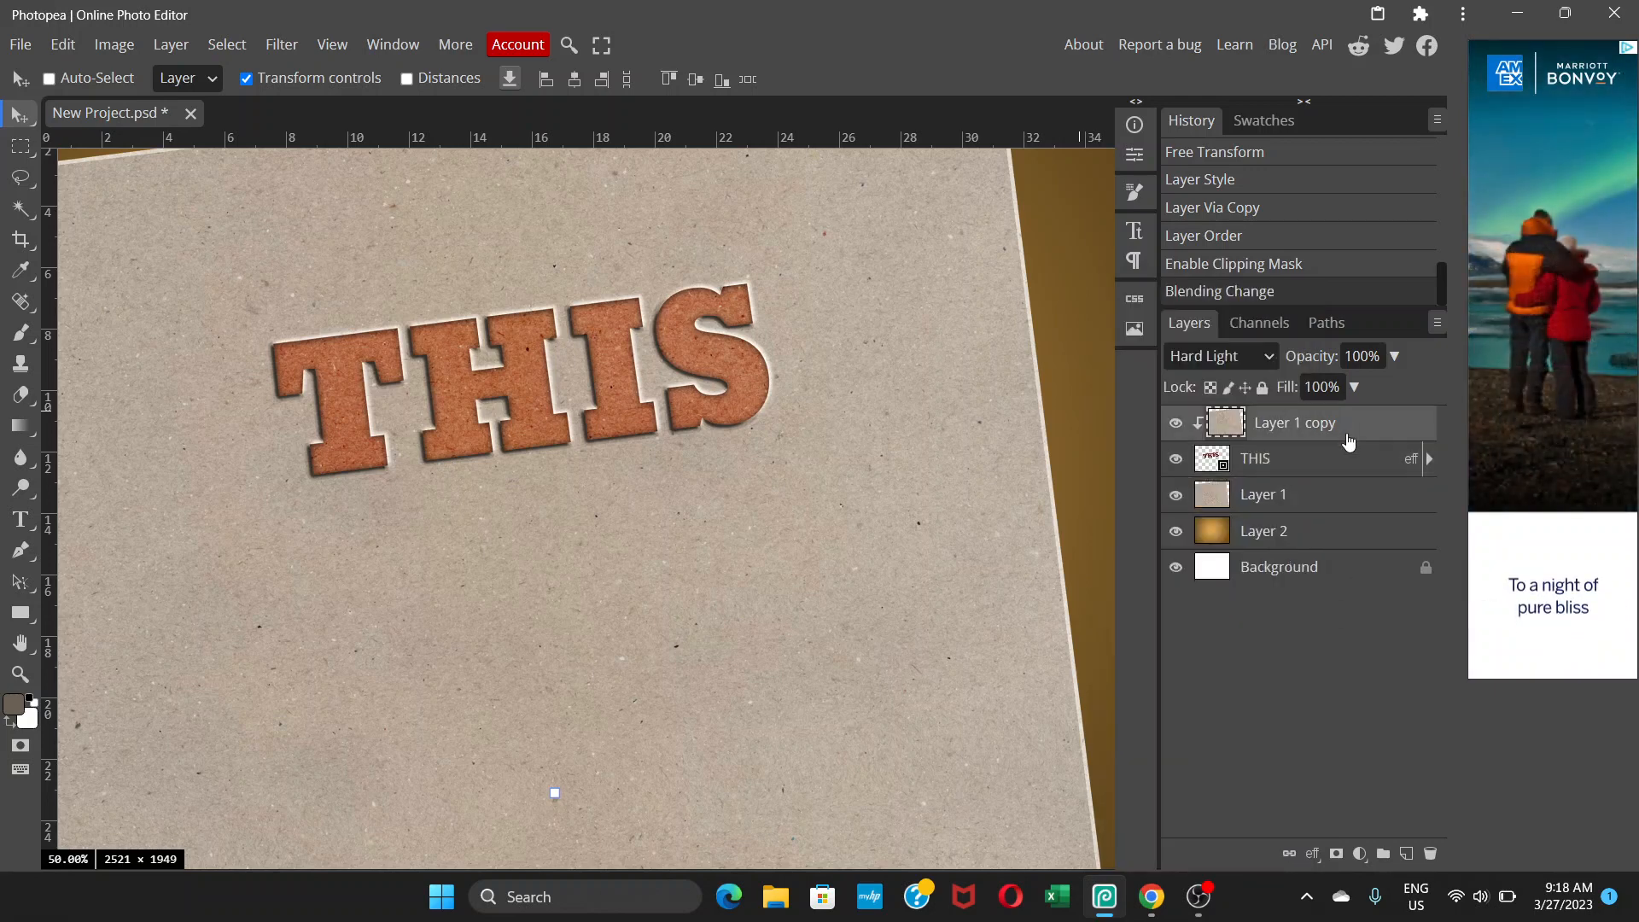
{"action": "left_click", "coordinate": [1349, 500]}
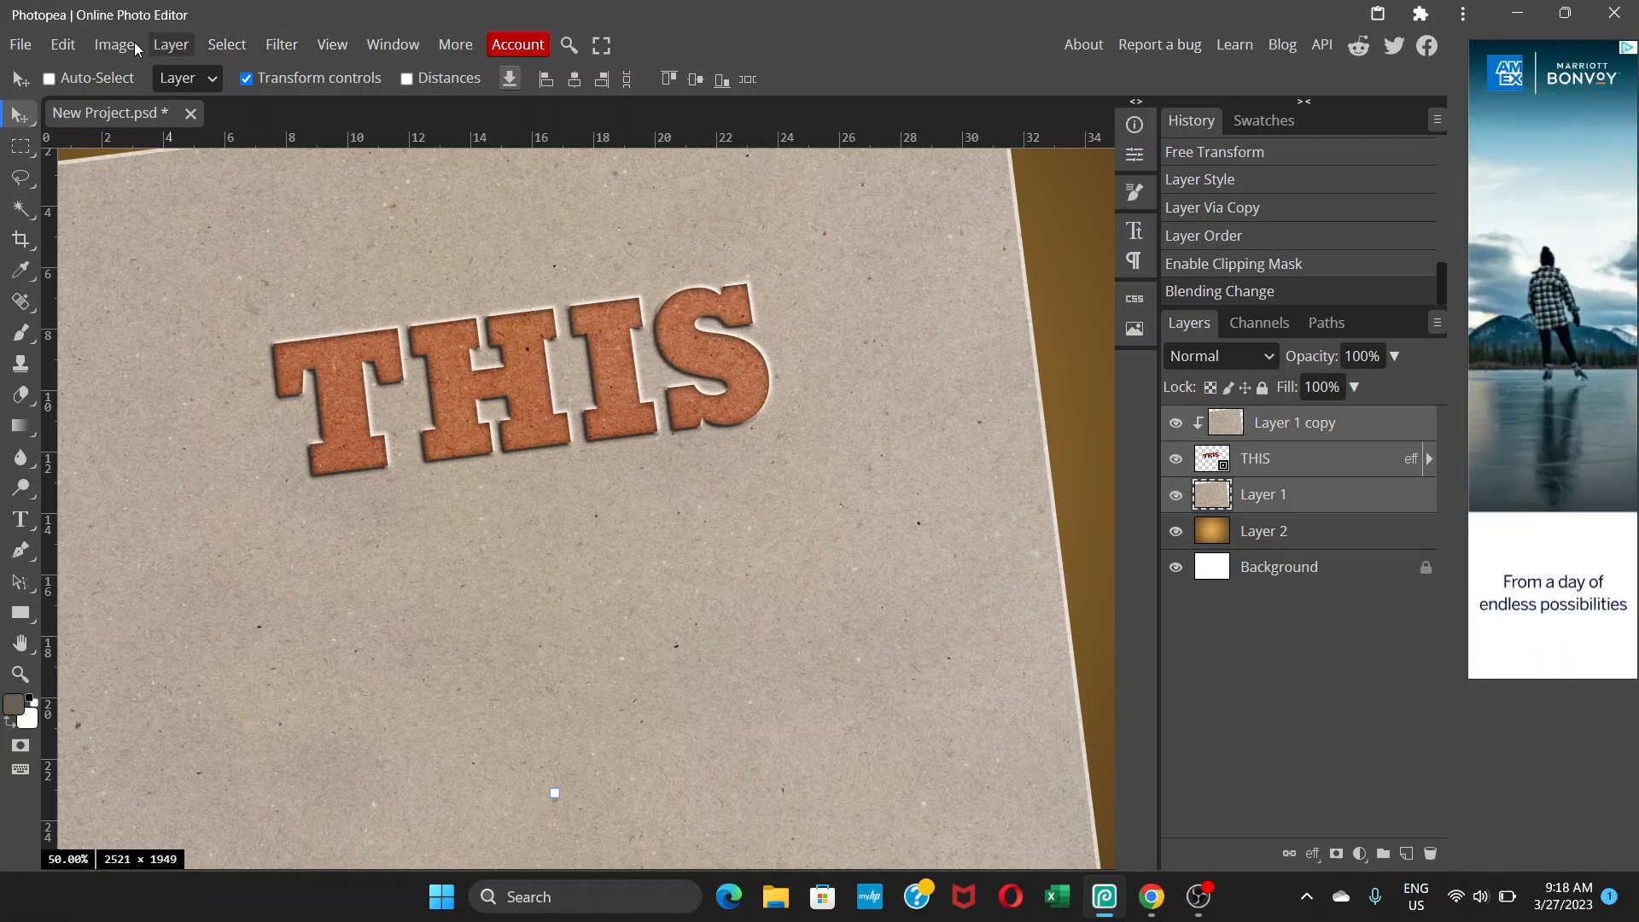
{"action": "left_click", "coordinate": [170, 44]}
{"action": "mouse_move", "coordinate": [306, 75]}
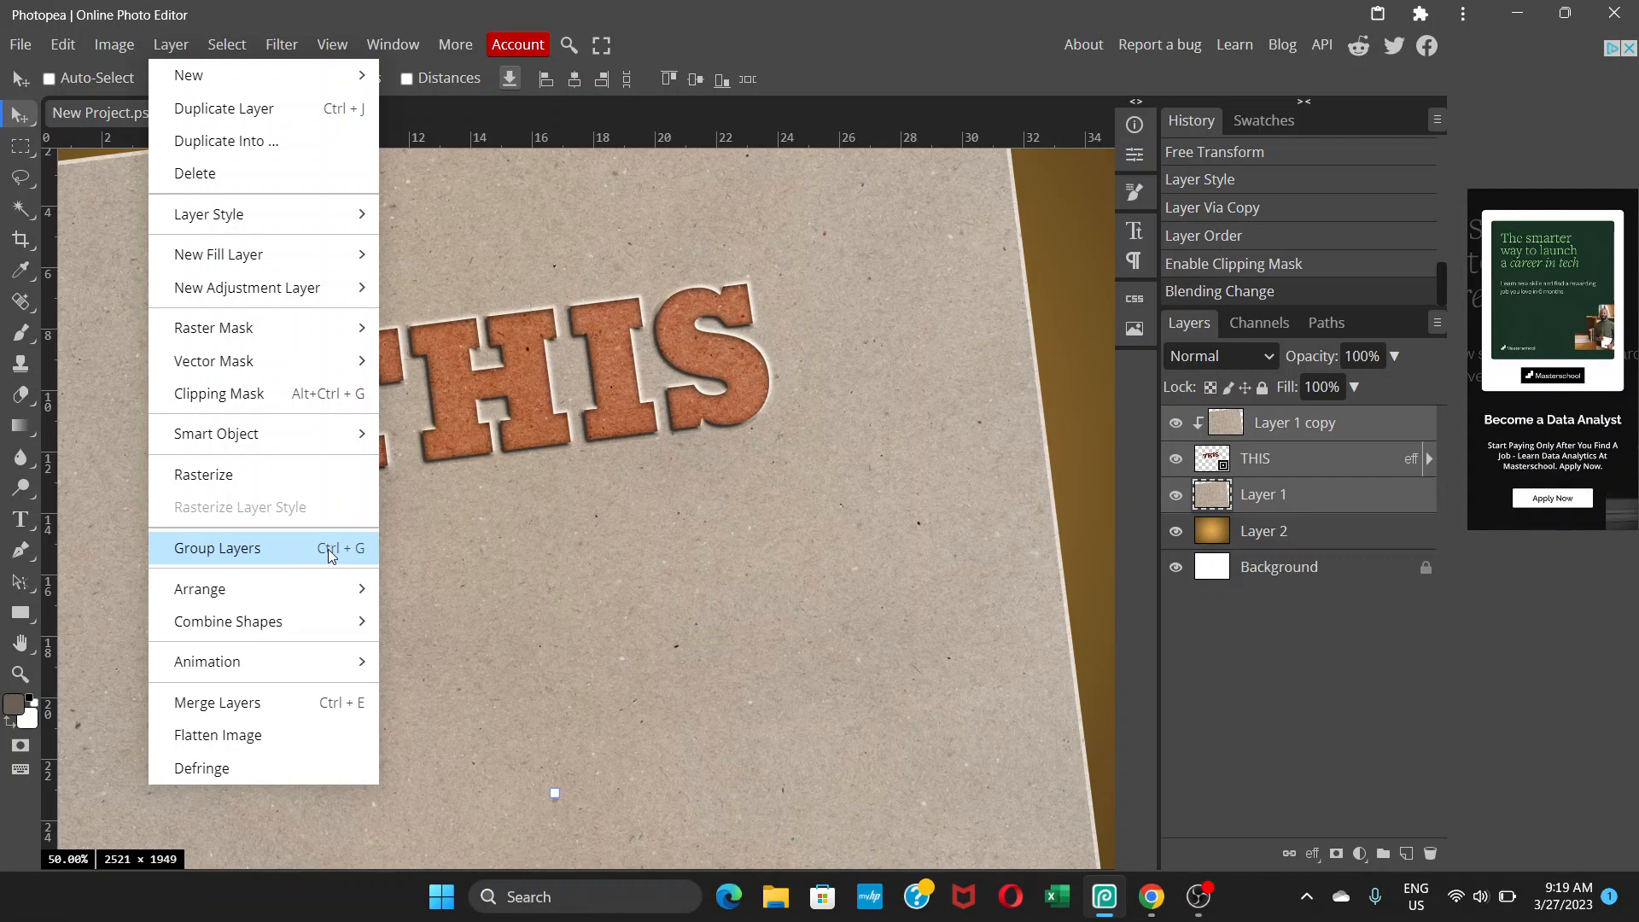
{"action": "left_click", "coordinate": [284, 548]}
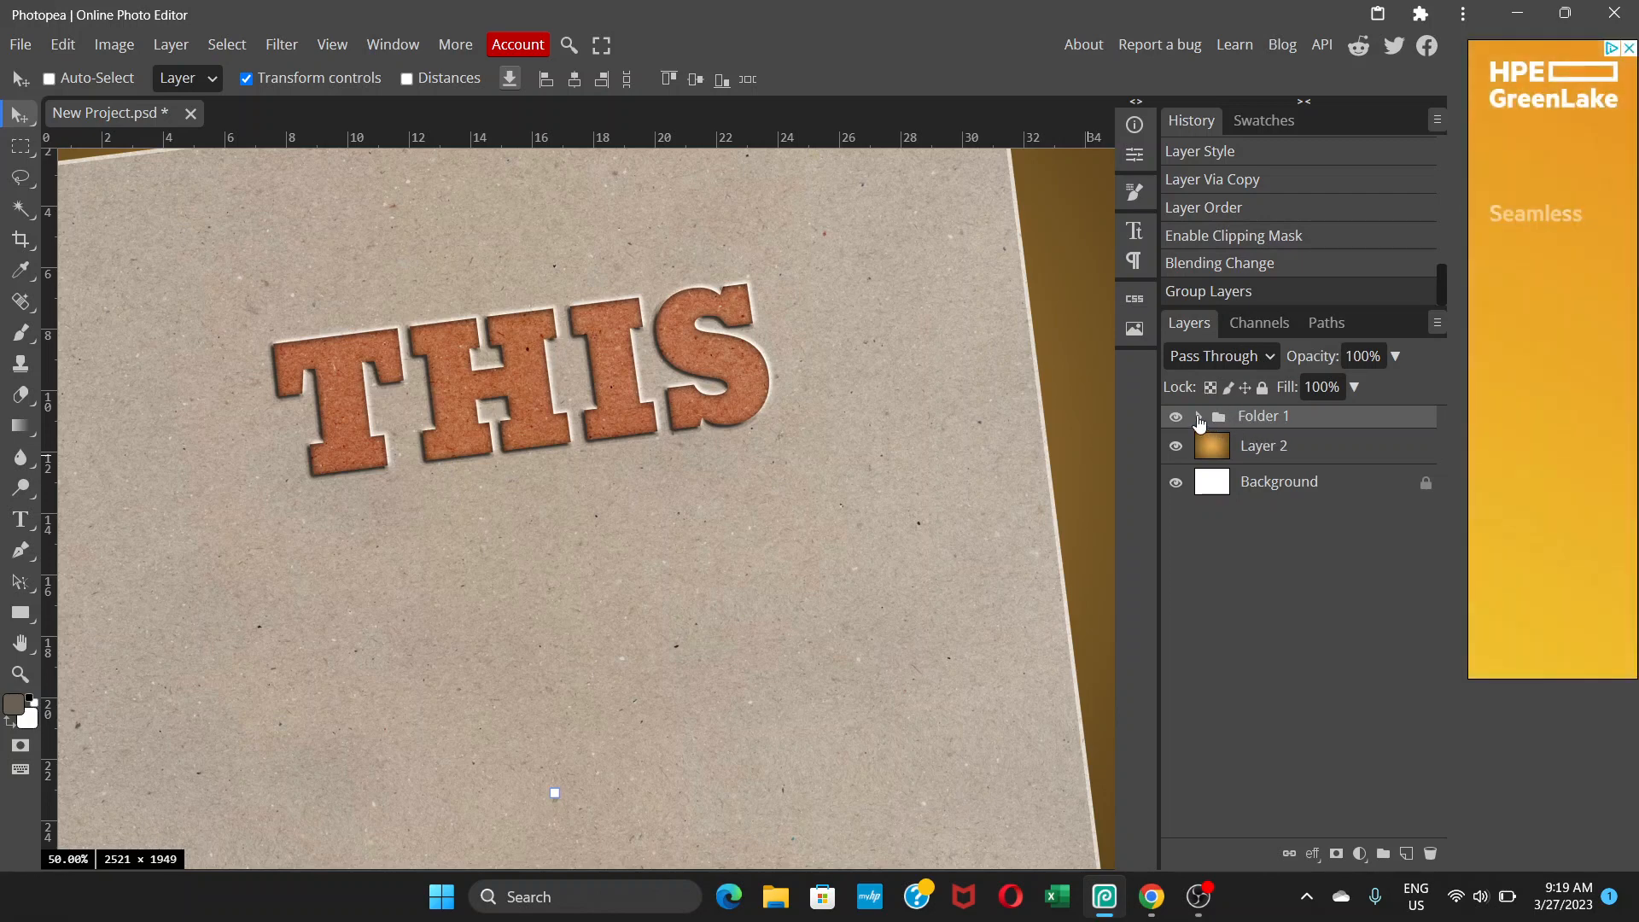
Duplicate the "THIS" layer inside Folder 1, move the copy out above the folder and collapse the folder.
{"action": "left_click", "coordinate": [1199, 418]}
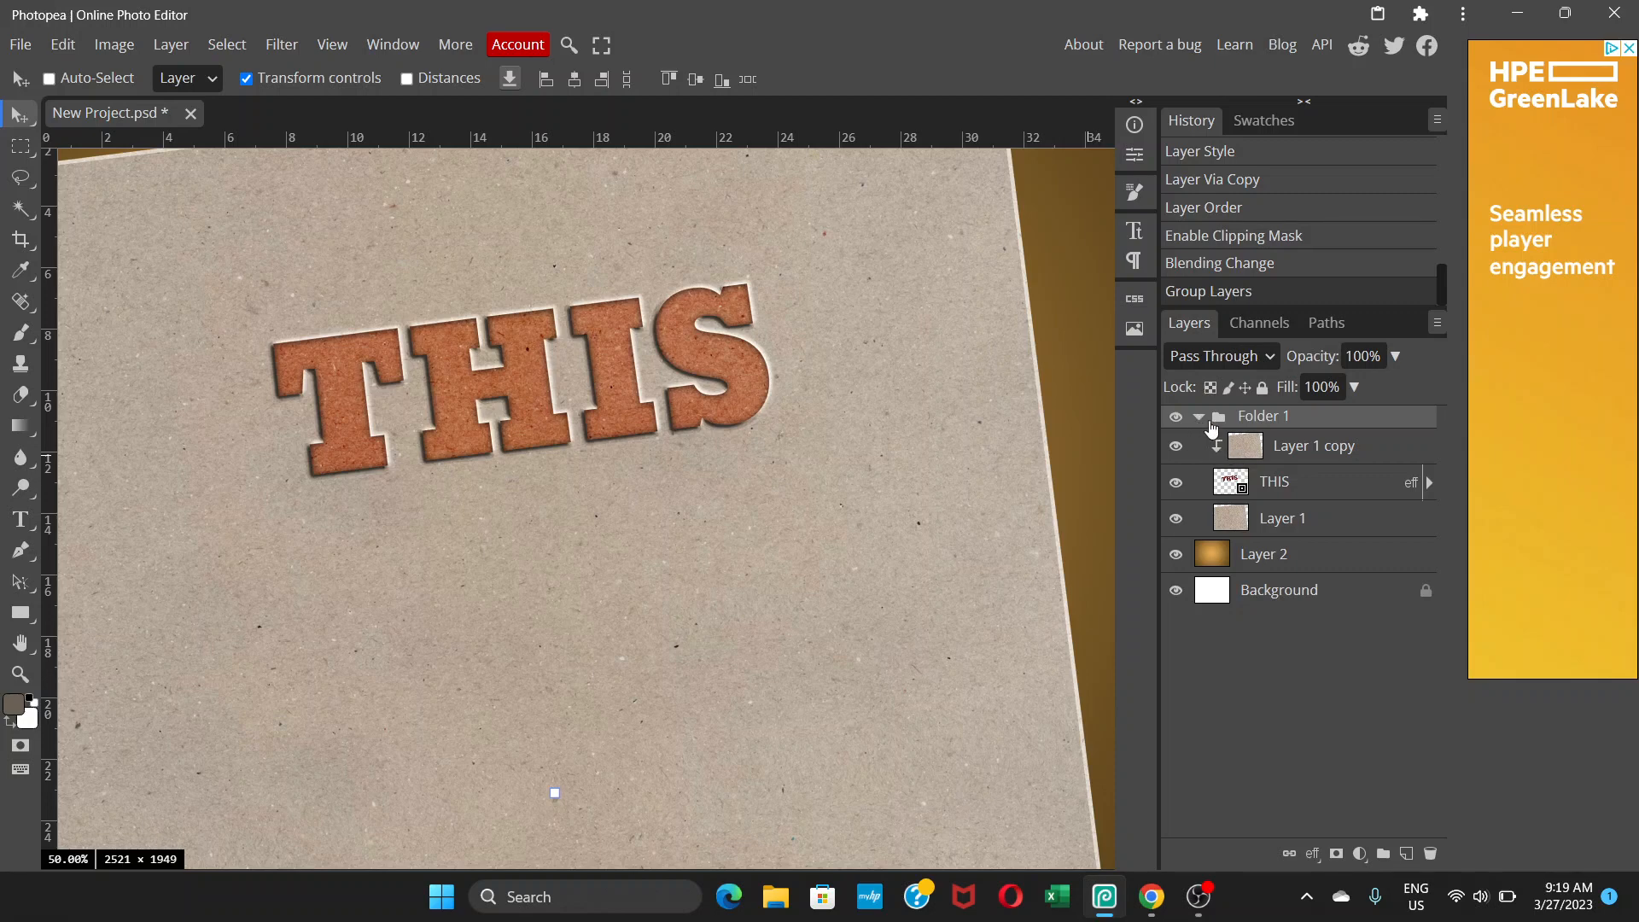
{"action": "left_click", "coordinate": [1199, 417]}
{"action": "left_click", "coordinate": [1199, 417]}
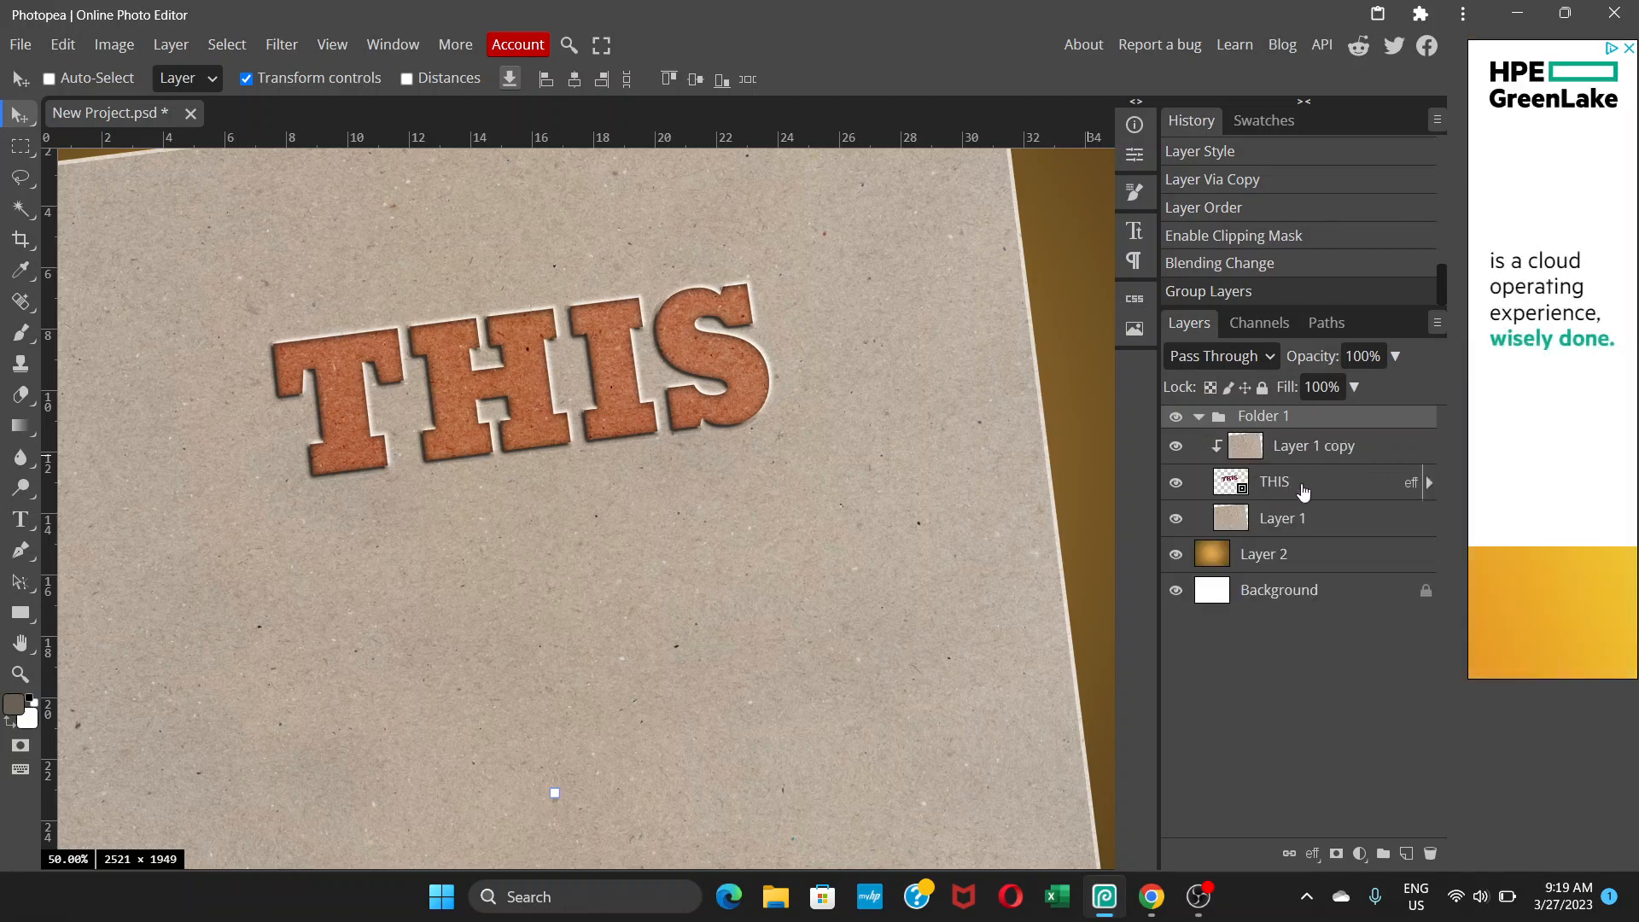
{"action": "left_click", "coordinate": [1302, 491]}
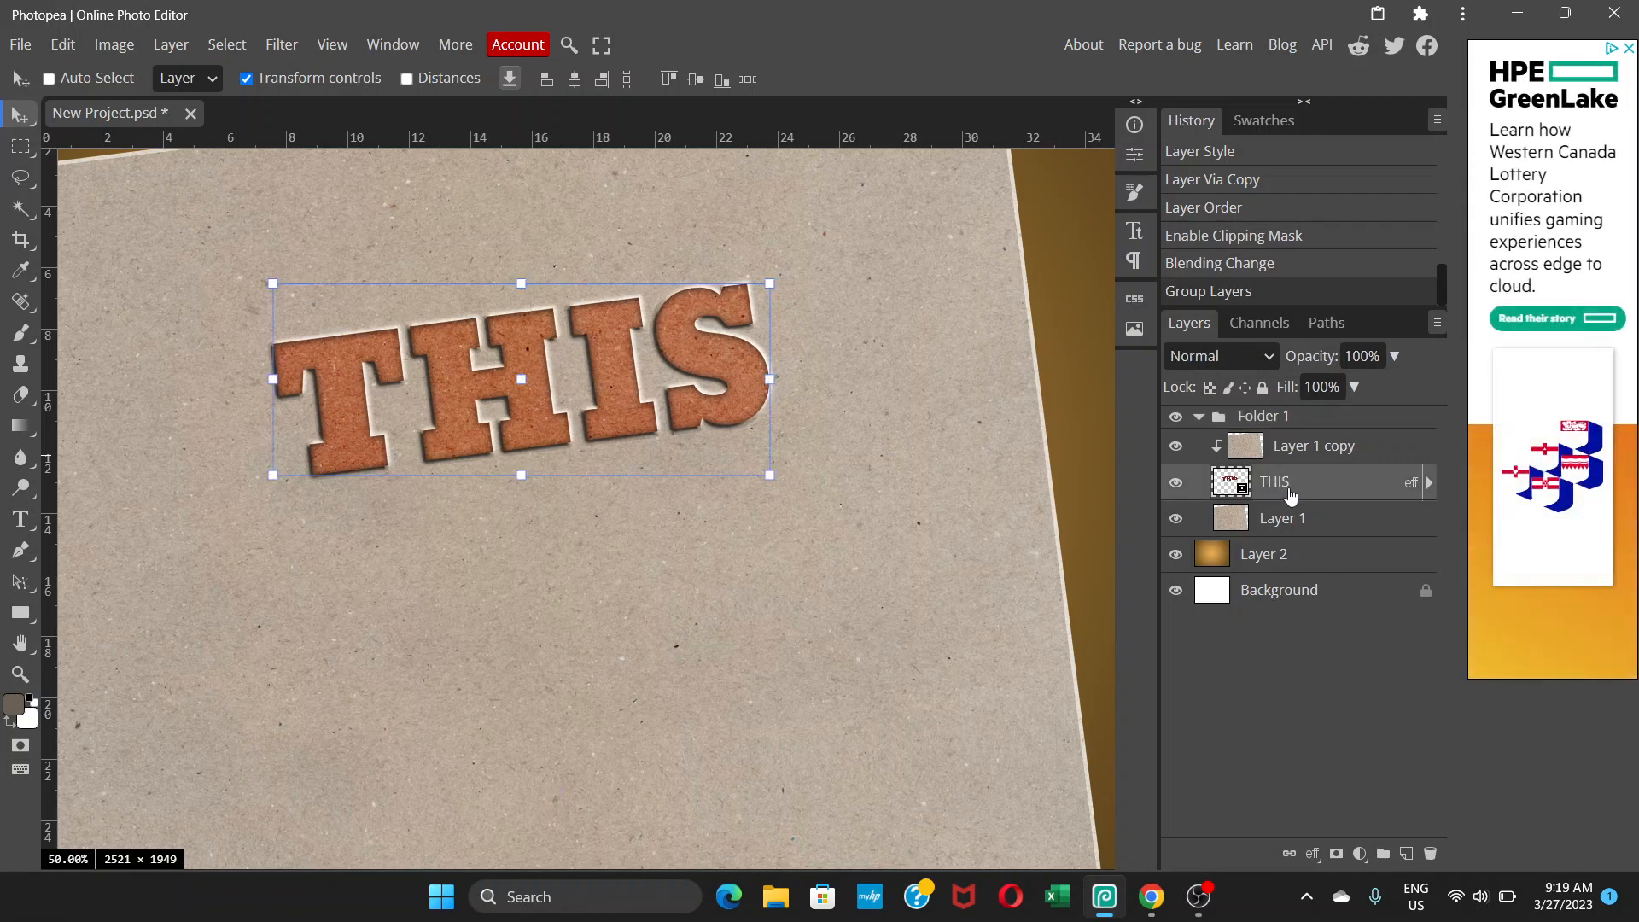
{"action": "key", "text": "ctrl"}
{"action": "key", "text": "ctrl+j"}
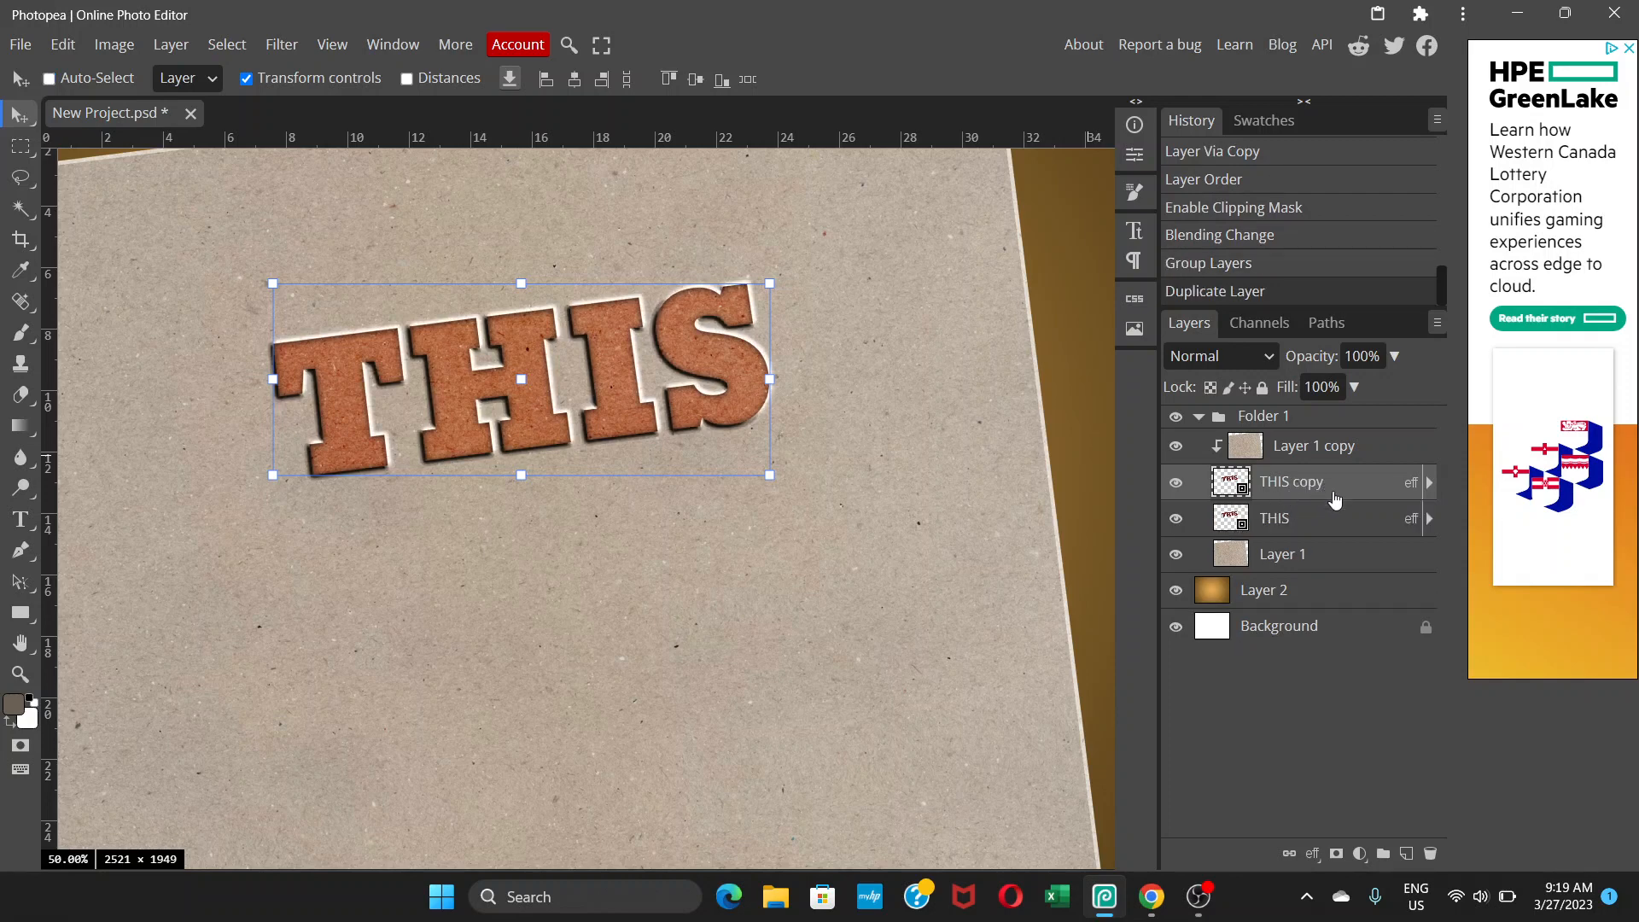
{"action": "left_click_drag", "start_coordinate": [1334, 498], "coordinate": [1242, 414]}
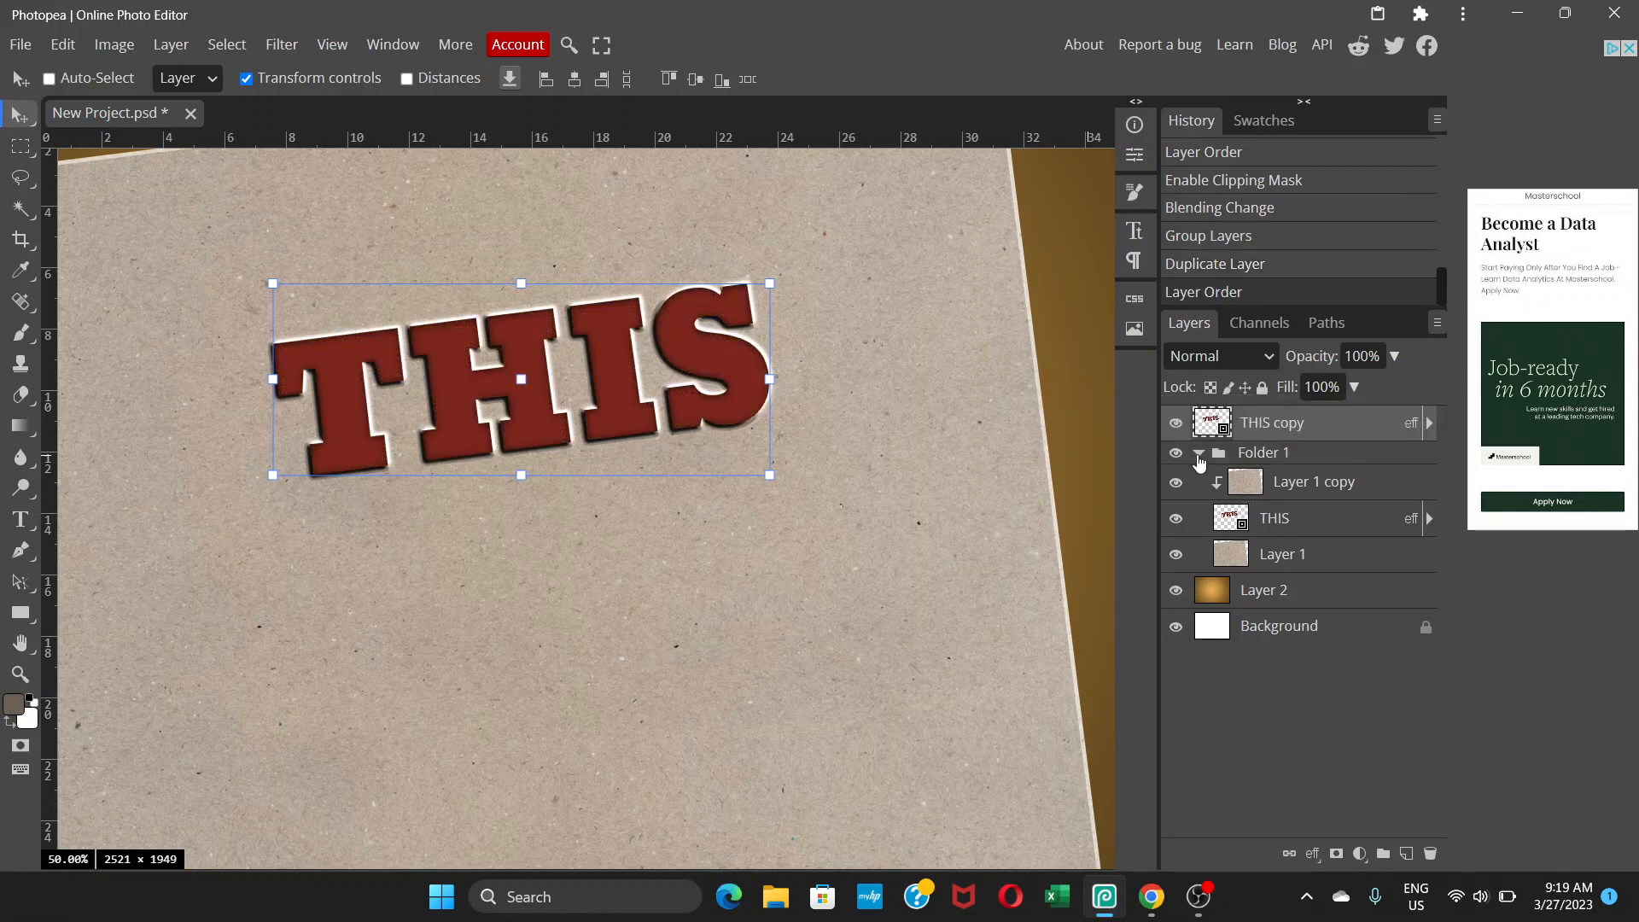
{"action": "left_click", "coordinate": [1199, 454]}
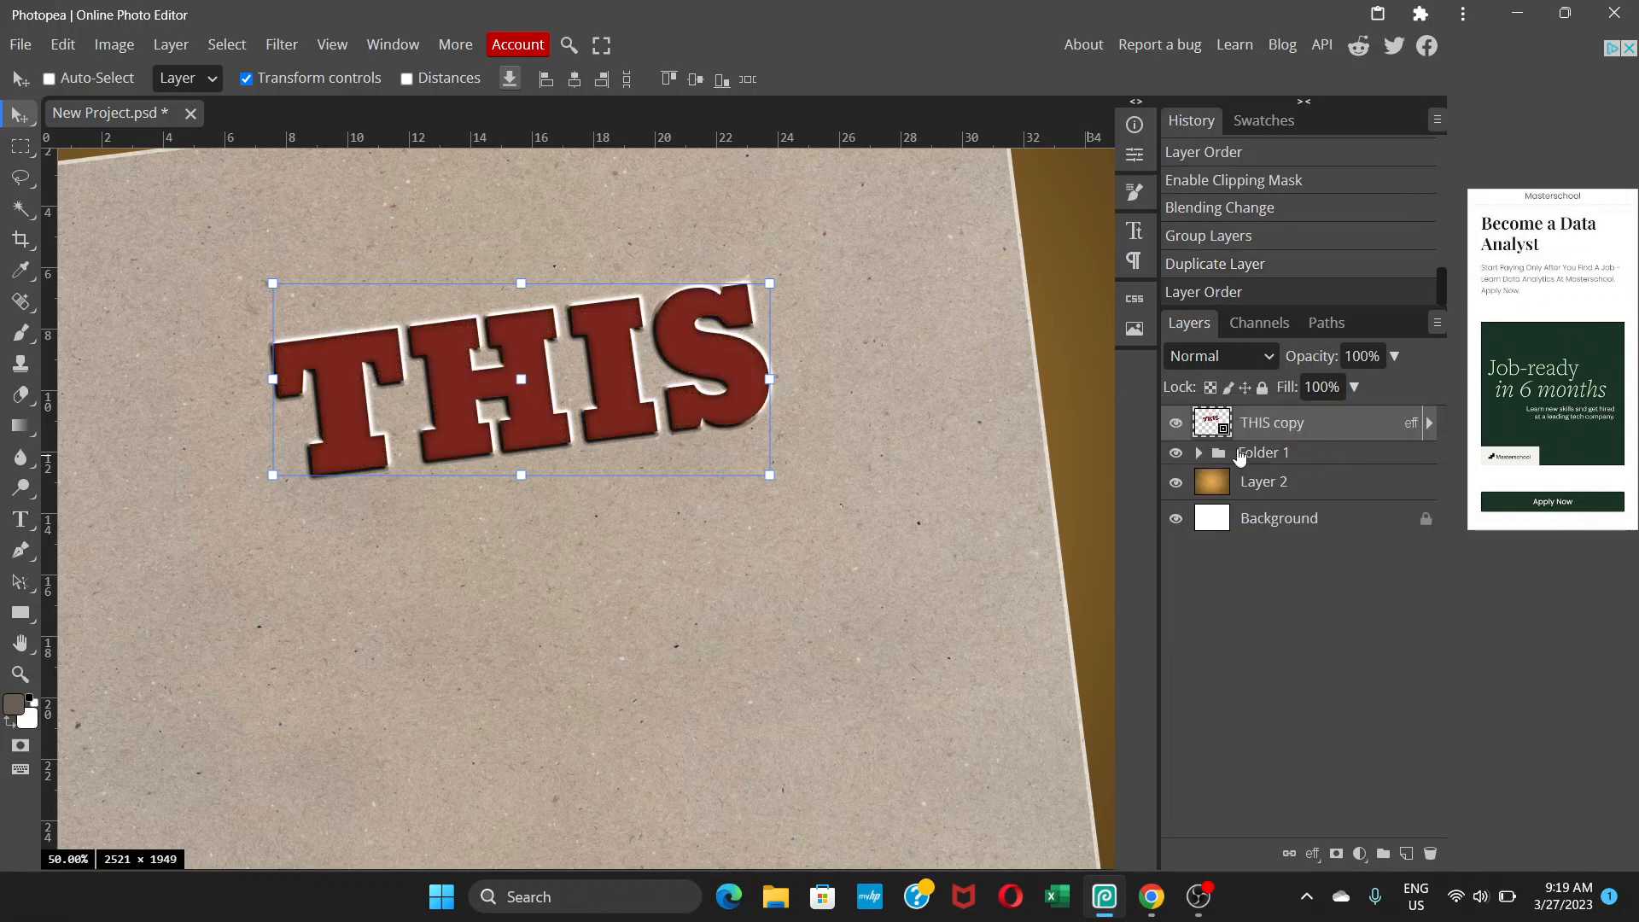
{"action": "double_click", "coordinate": [1322, 429]}
{"action": "left_click_drag", "start_coordinate": [1177, 202], "coordinate": [1303, 315]}
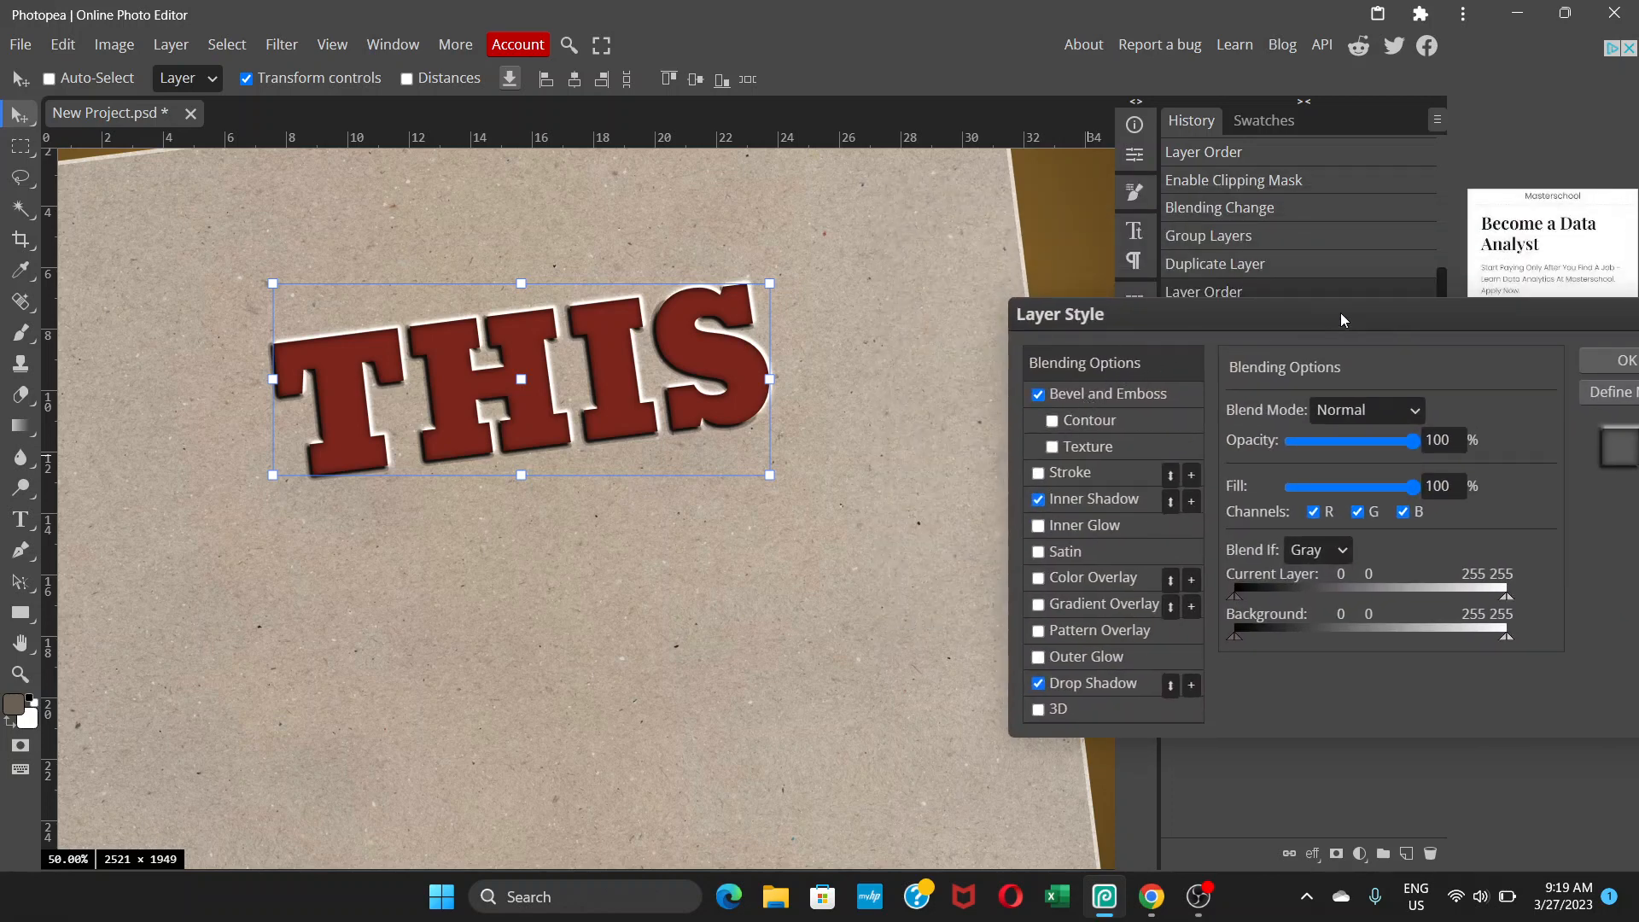
{"action": "left_click_drag", "start_coordinate": [1334, 330], "coordinate": [1190, 322]}
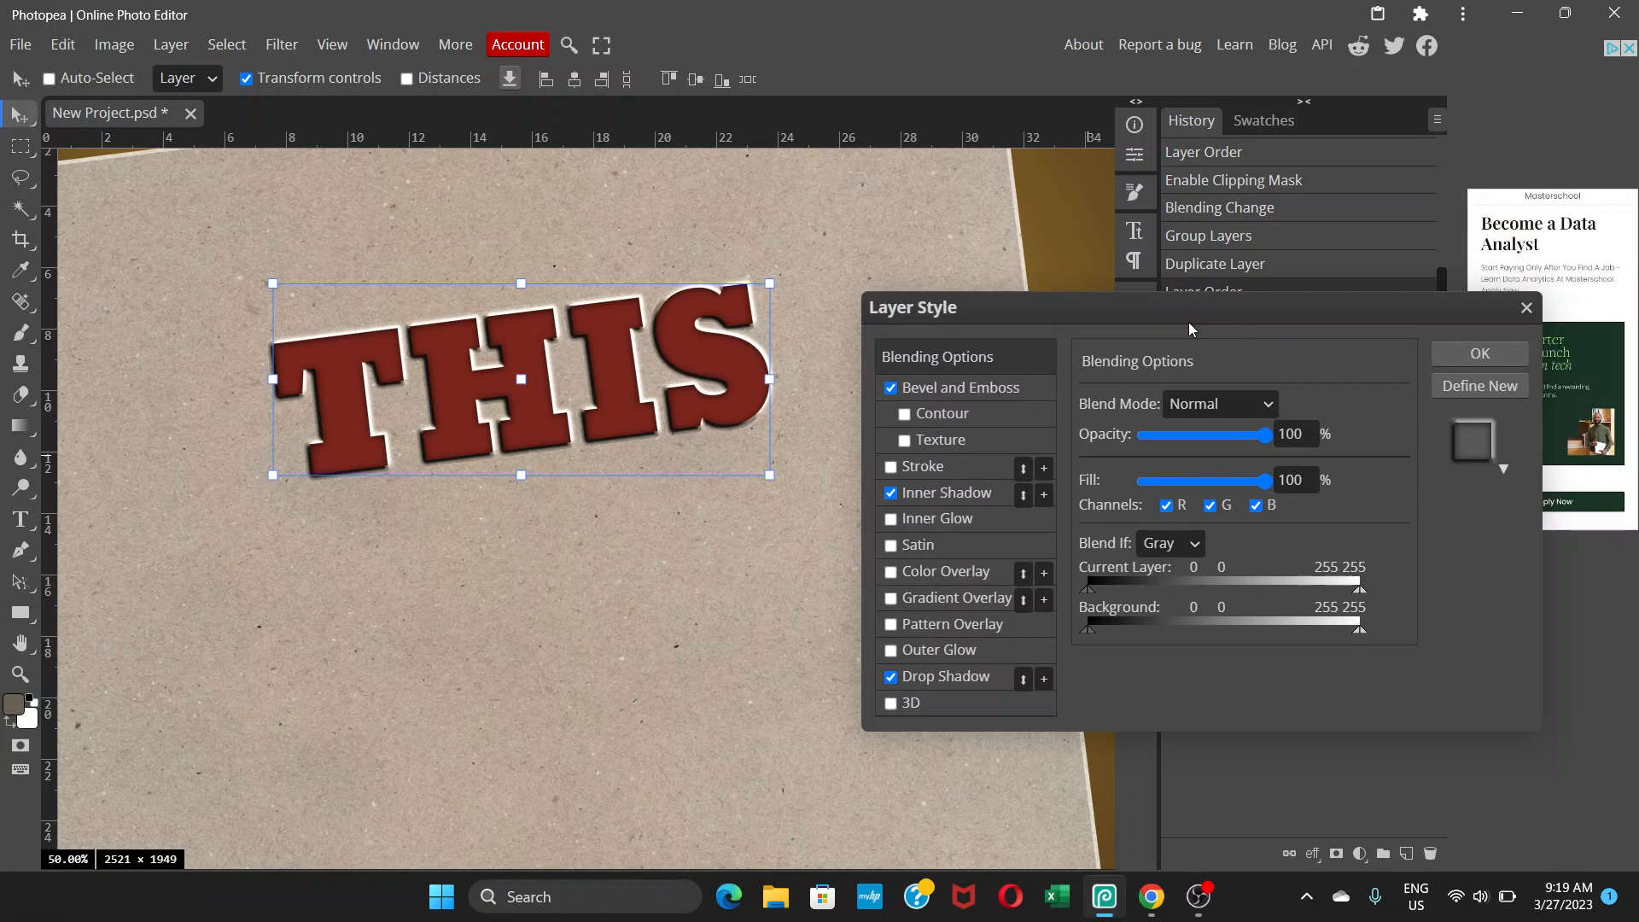
{"action": "left_click", "coordinate": [1527, 307]}
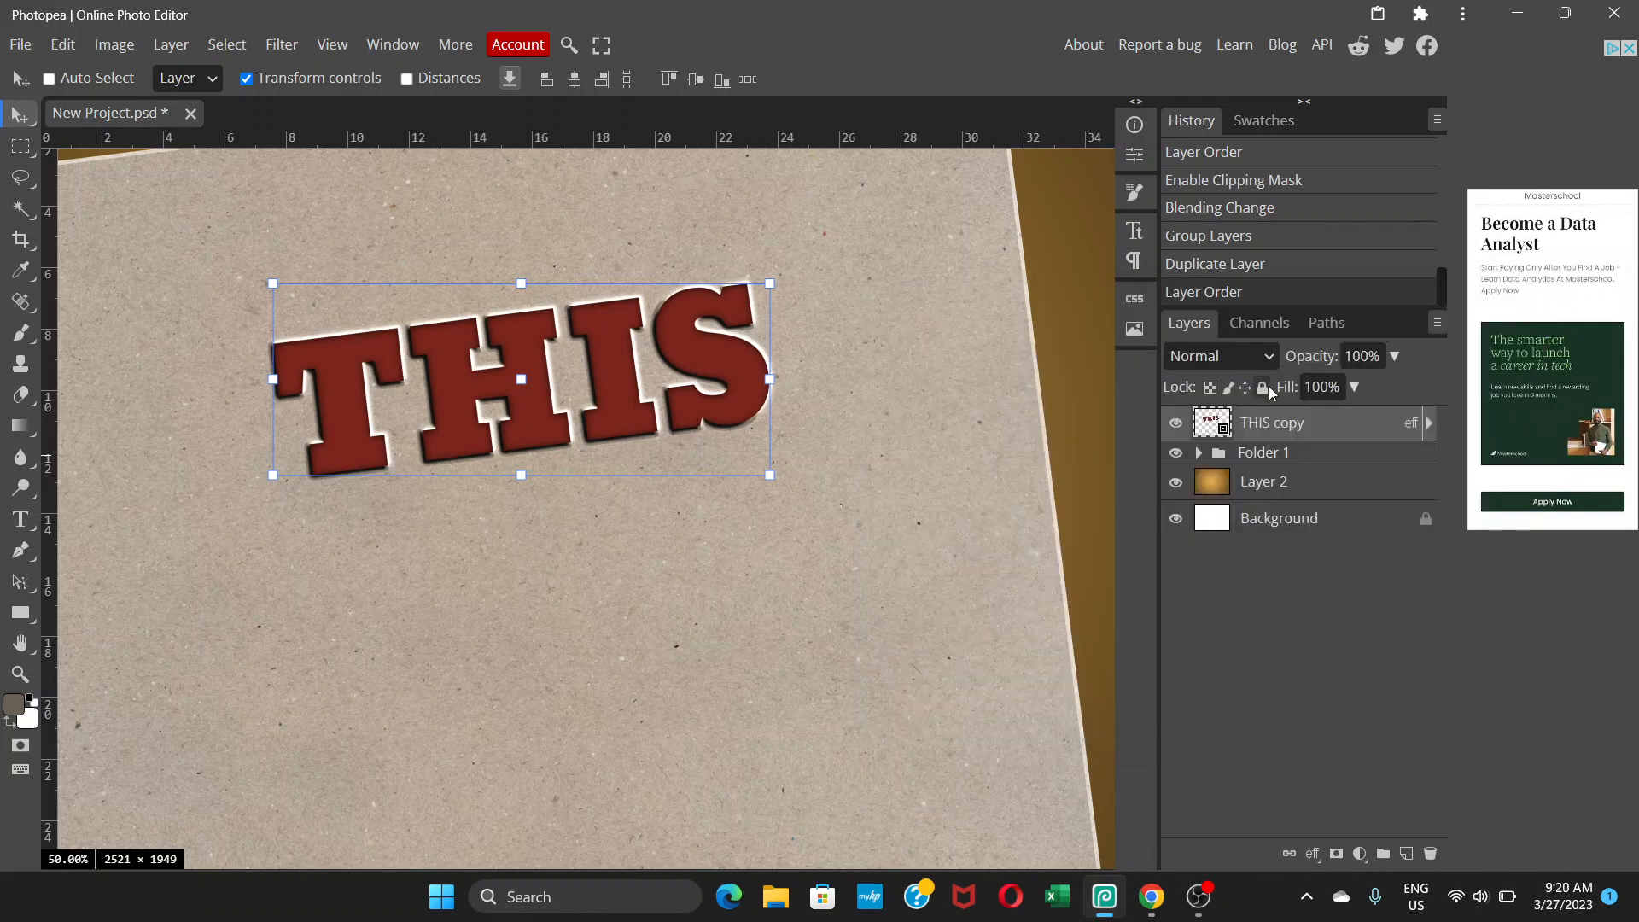
Lower the fill of the "THIS copy" layer to 0%.
{"action": "left_click", "coordinate": [1328, 382]}
{"action": "left_click", "coordinate": [1354, 387]}
{"action": "left_click_drag", "start_coordinate": [1344, 421], "coordinate": [1263, 424]}
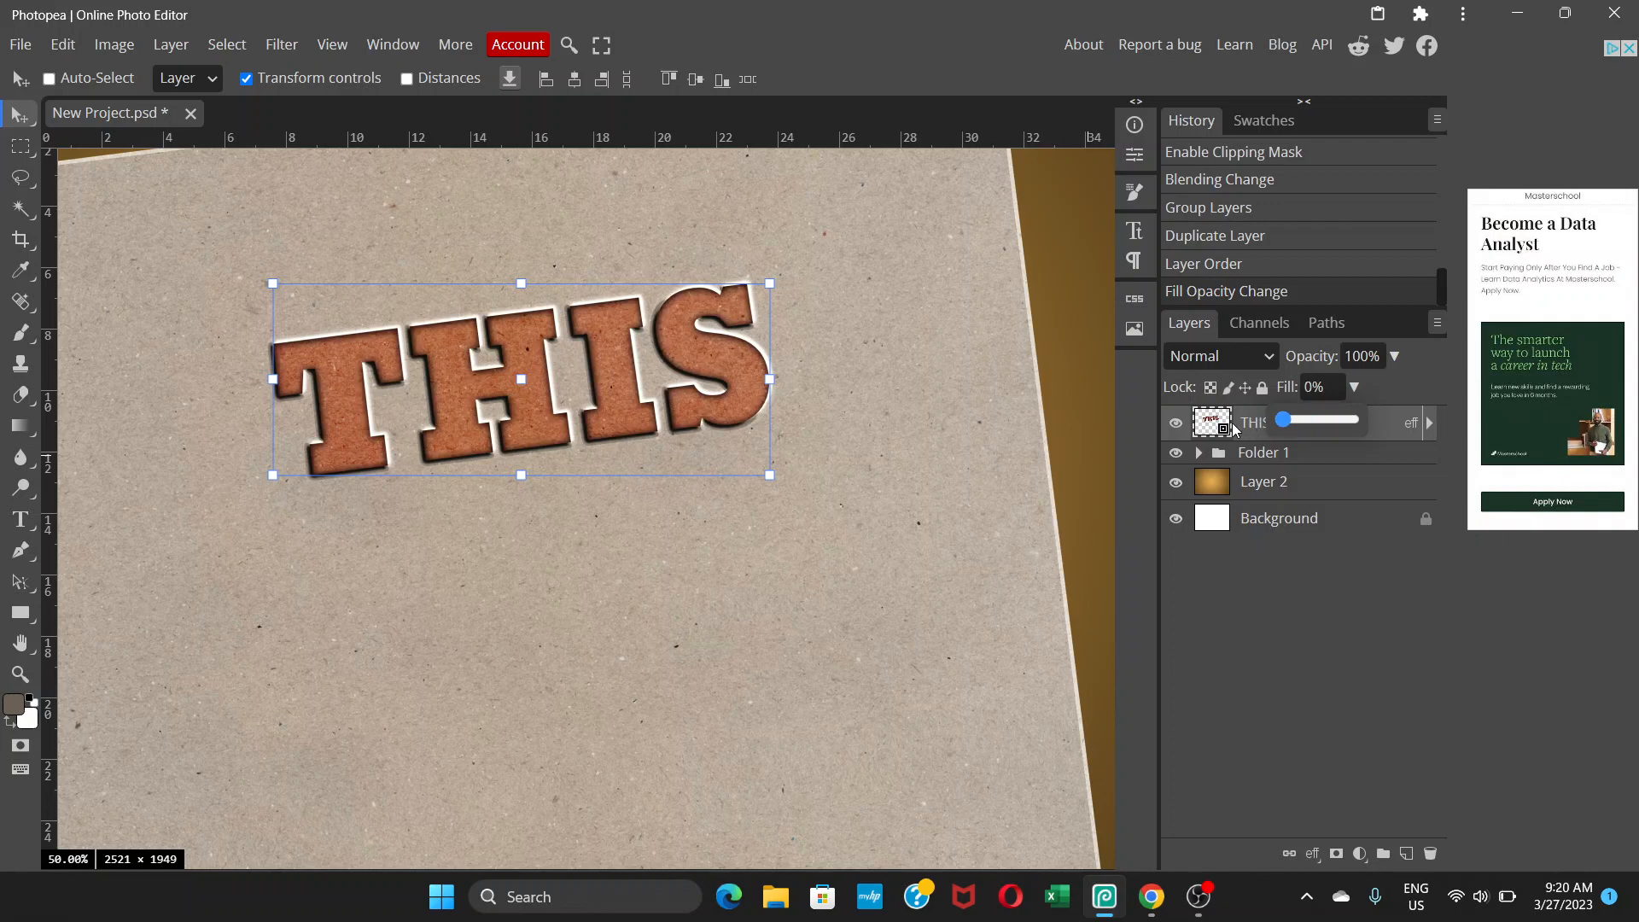
{"action": "left_click", "coordinate": [1391, 380]}
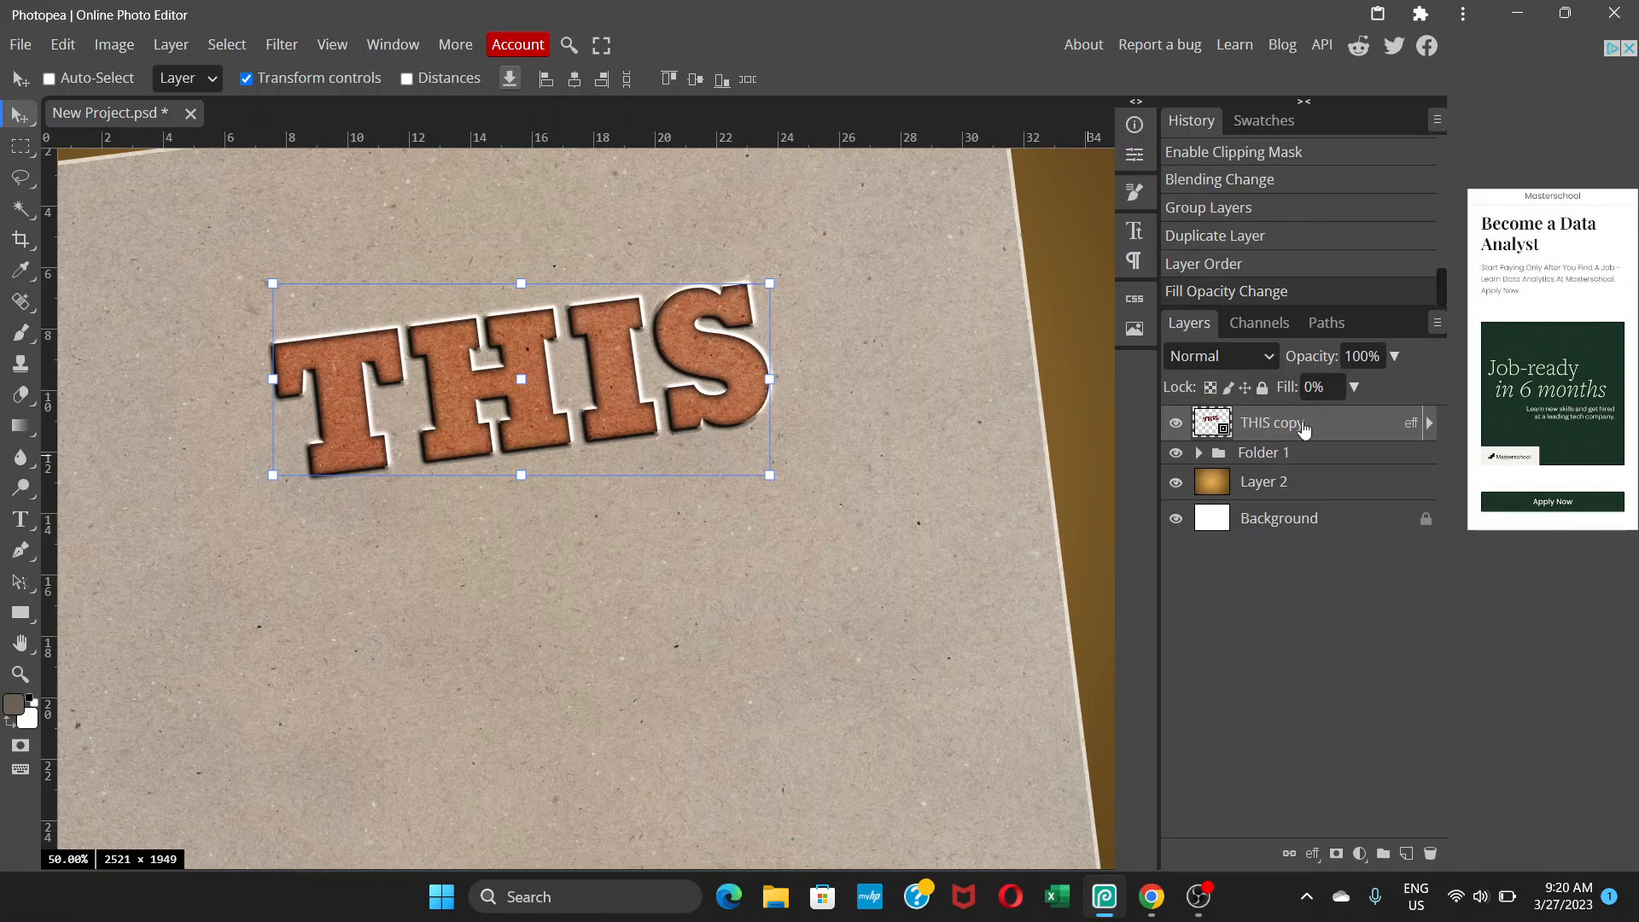
Open the layer style of "THIS copy" and turn off its Bevel and Emboss effect.
{"action": "double_click", "coordinate": [1333, 426]}
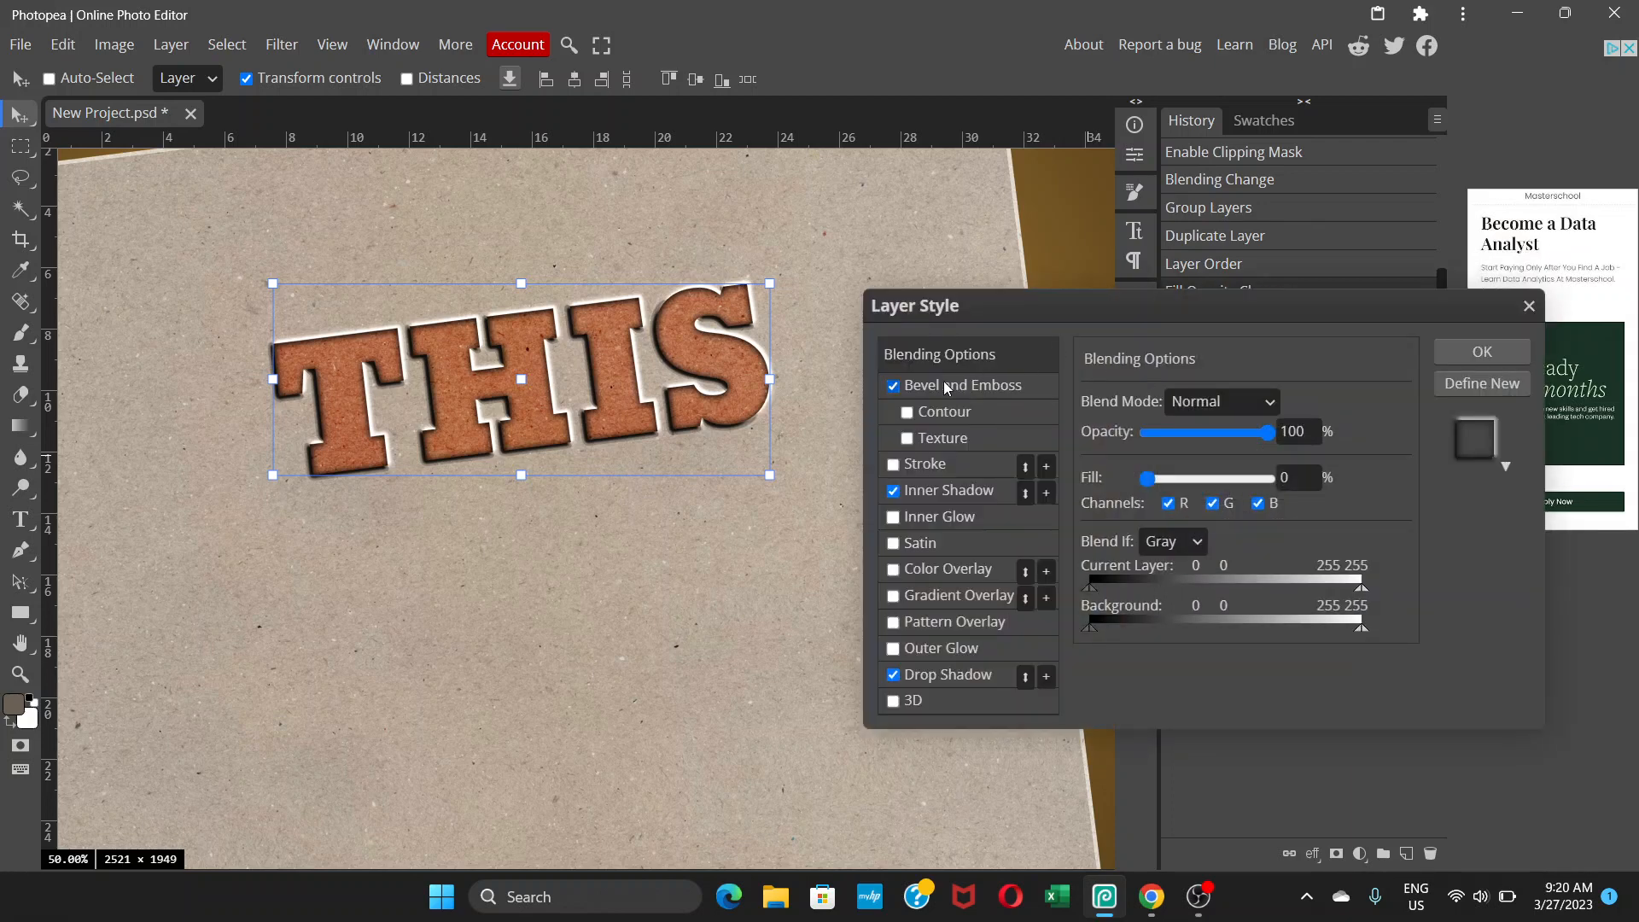
{"action": "left_click", "coordinate": [894, 386]}
{"action": "left_click", "coordinate": [894, 386]}
{"action": "left_click", "coordinate": [894, 386]}
Set the inner shadow of "THIS copy" to white (ffffff) with the Color Dodge blend mode.
{"action": "left_click", "coordinate": [958, 491]}
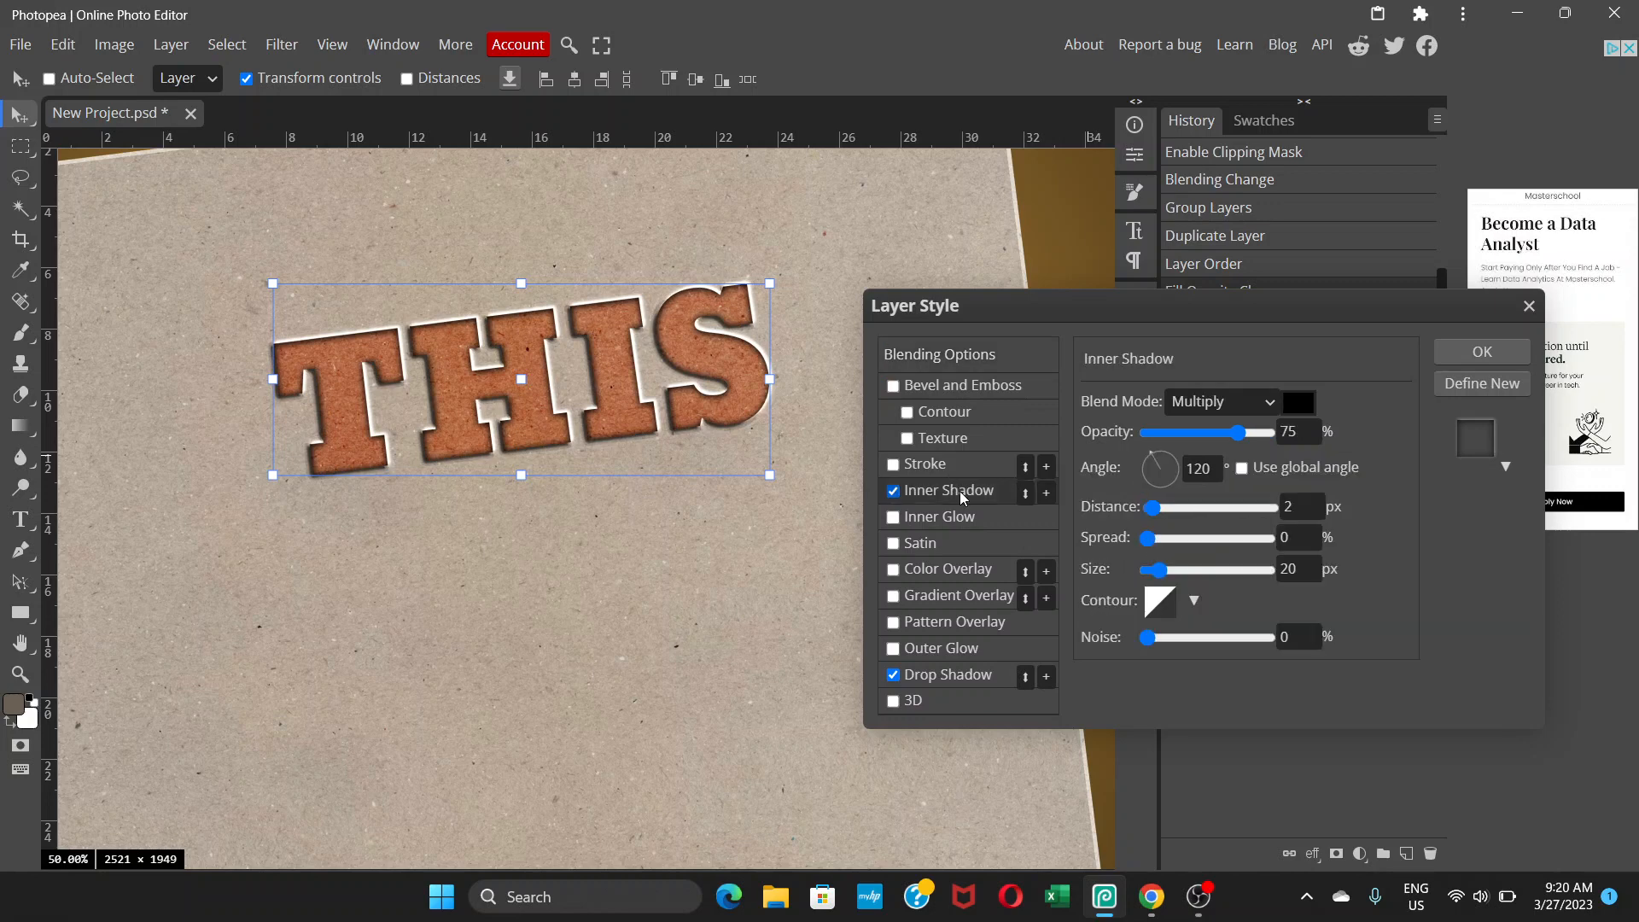
{"action": "left_click", "coordinate": [1297, 404]}
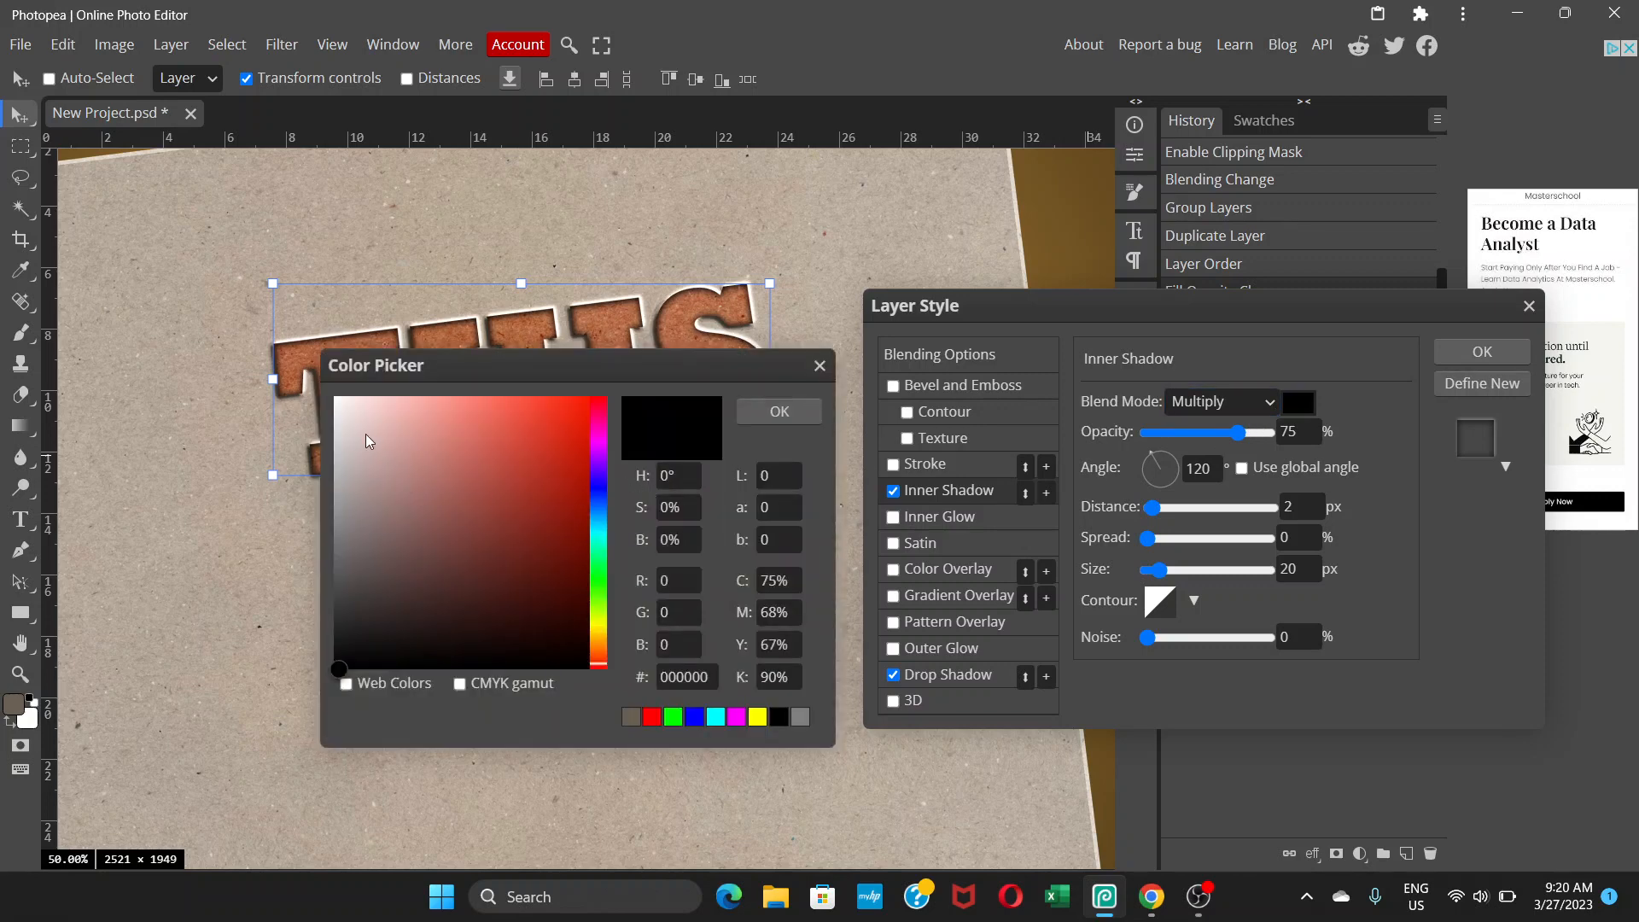
{"action": "left_click_drag", "start_coordinate": [346, 410], "coordinate": [322, 384]}
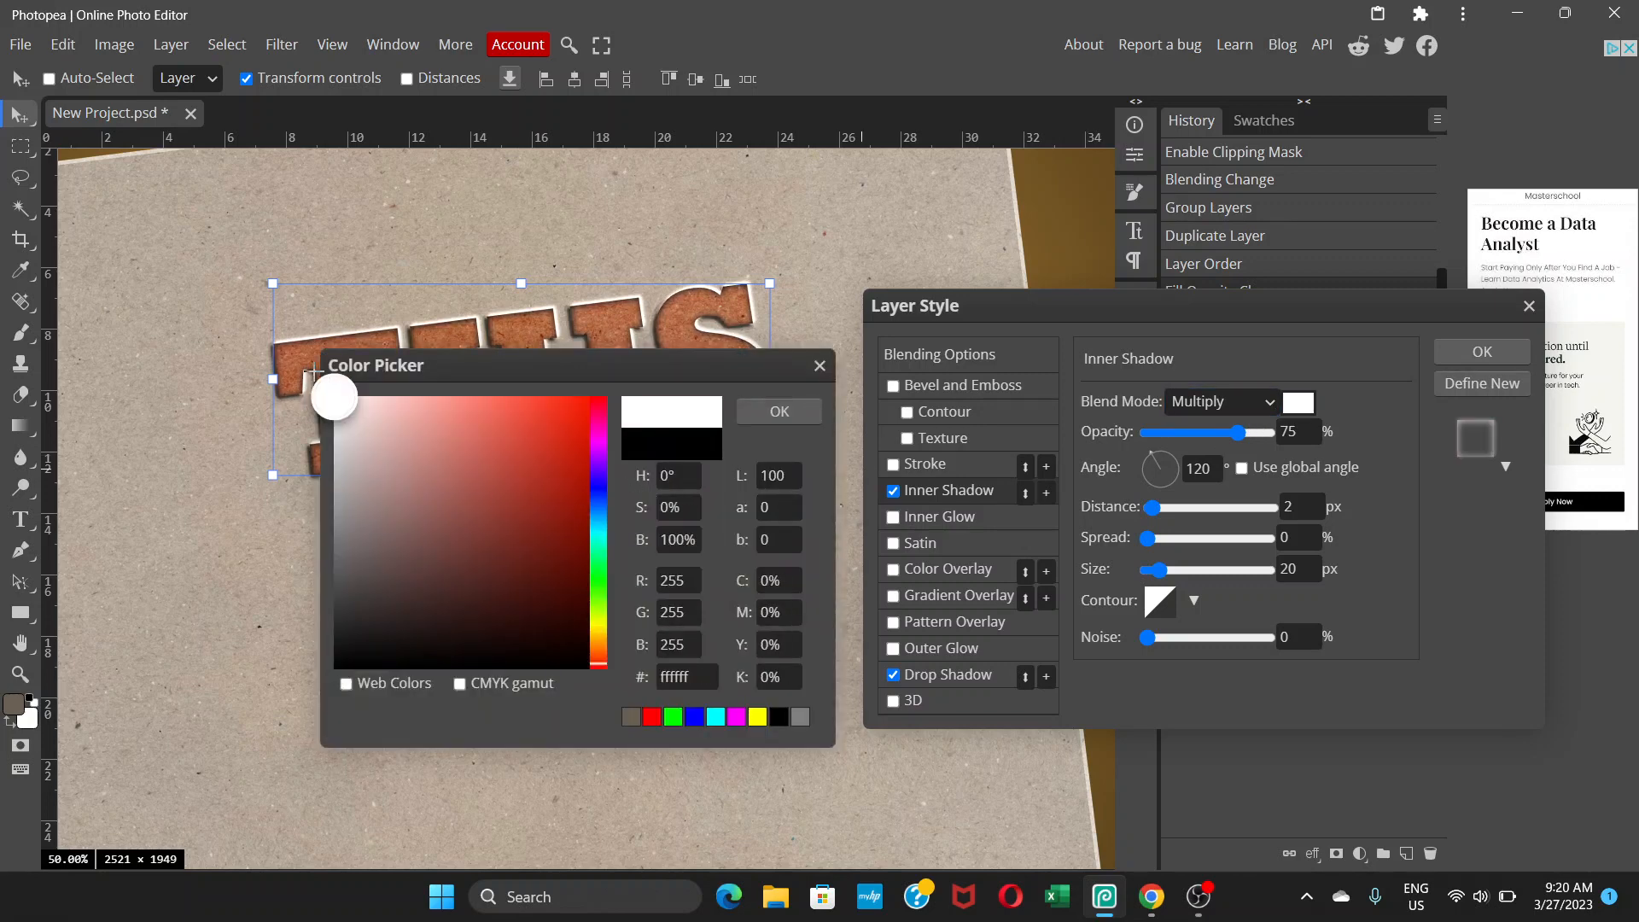
{"action": "left_click", "coordinate": [794, 417]}
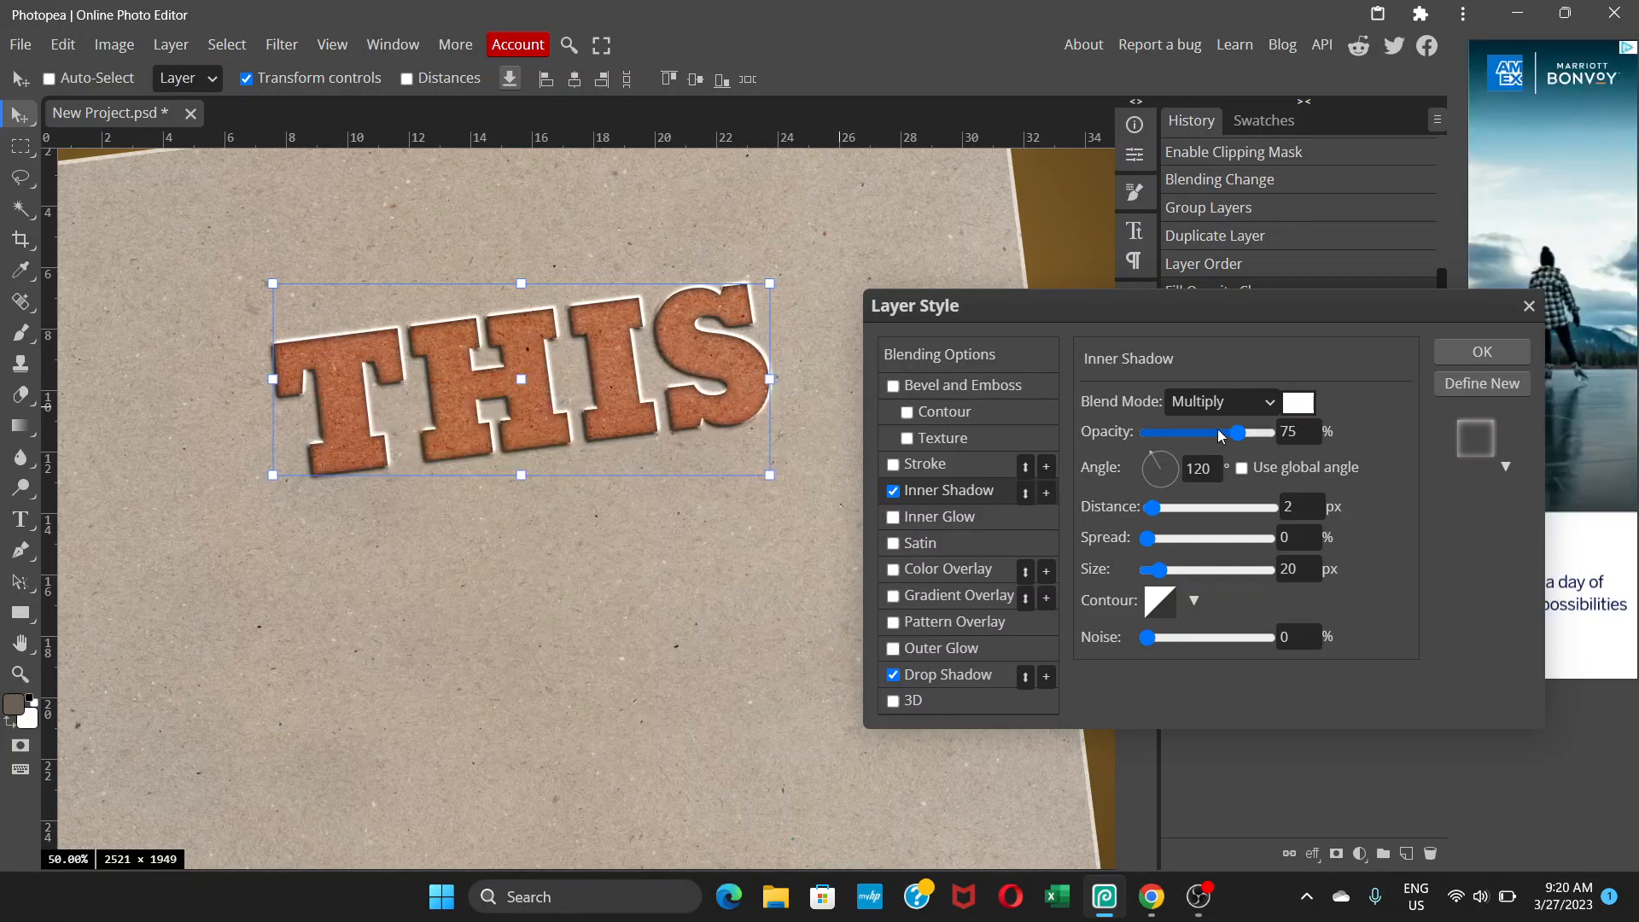
{"action": "left_click", "coordinate": [1261, 407]}
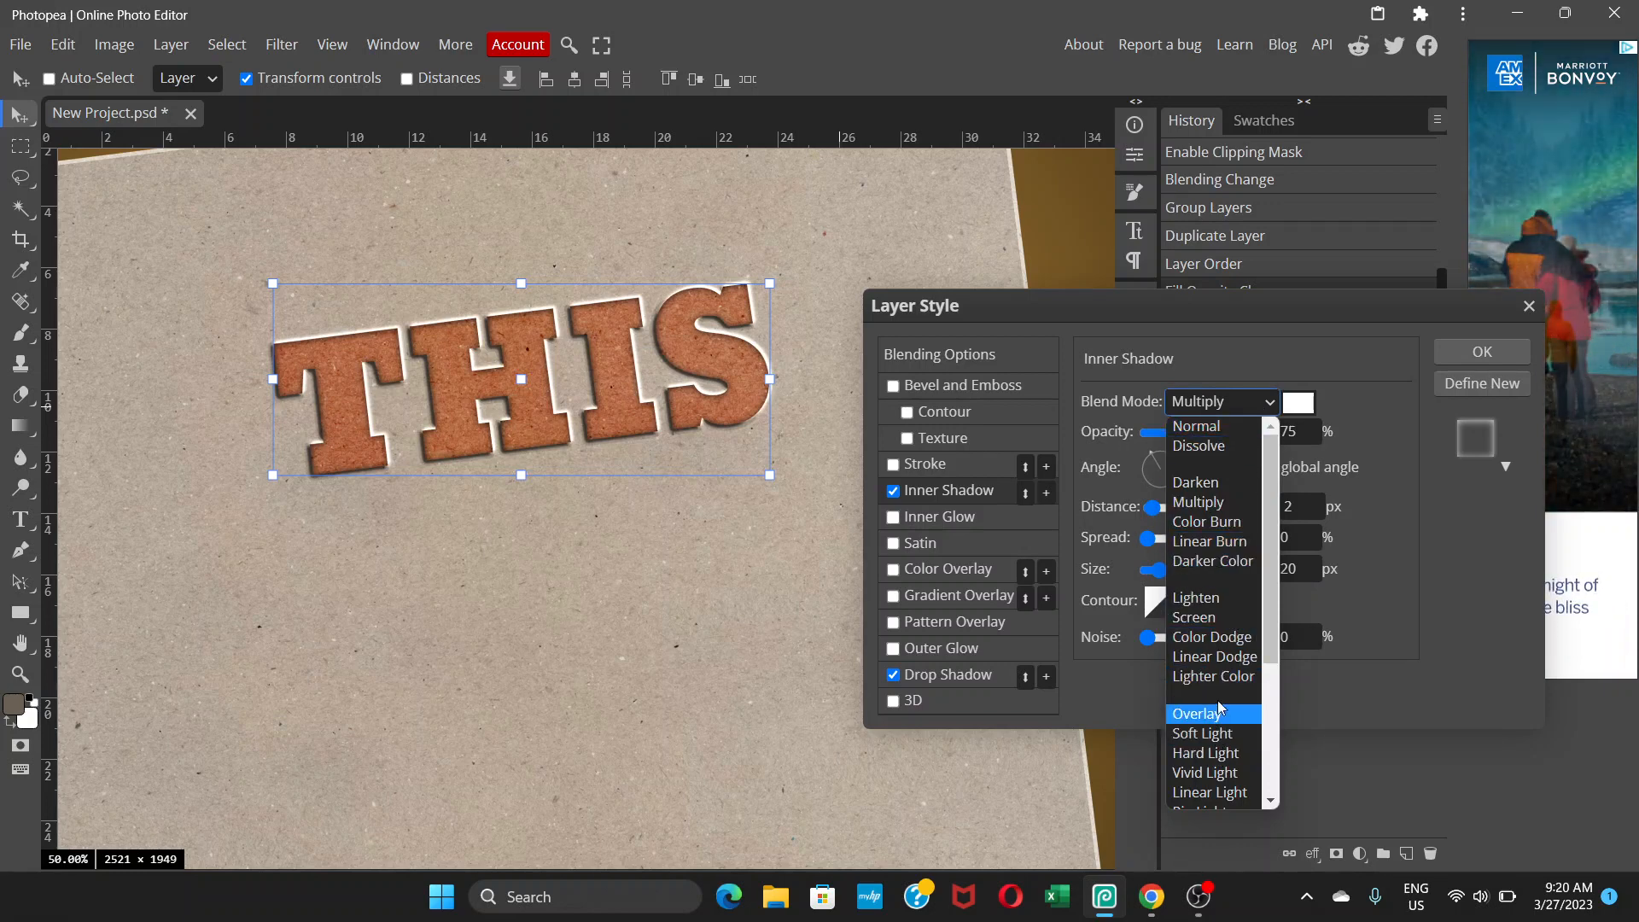
{"action": "left_click", "coordinate": [1232, 639]}
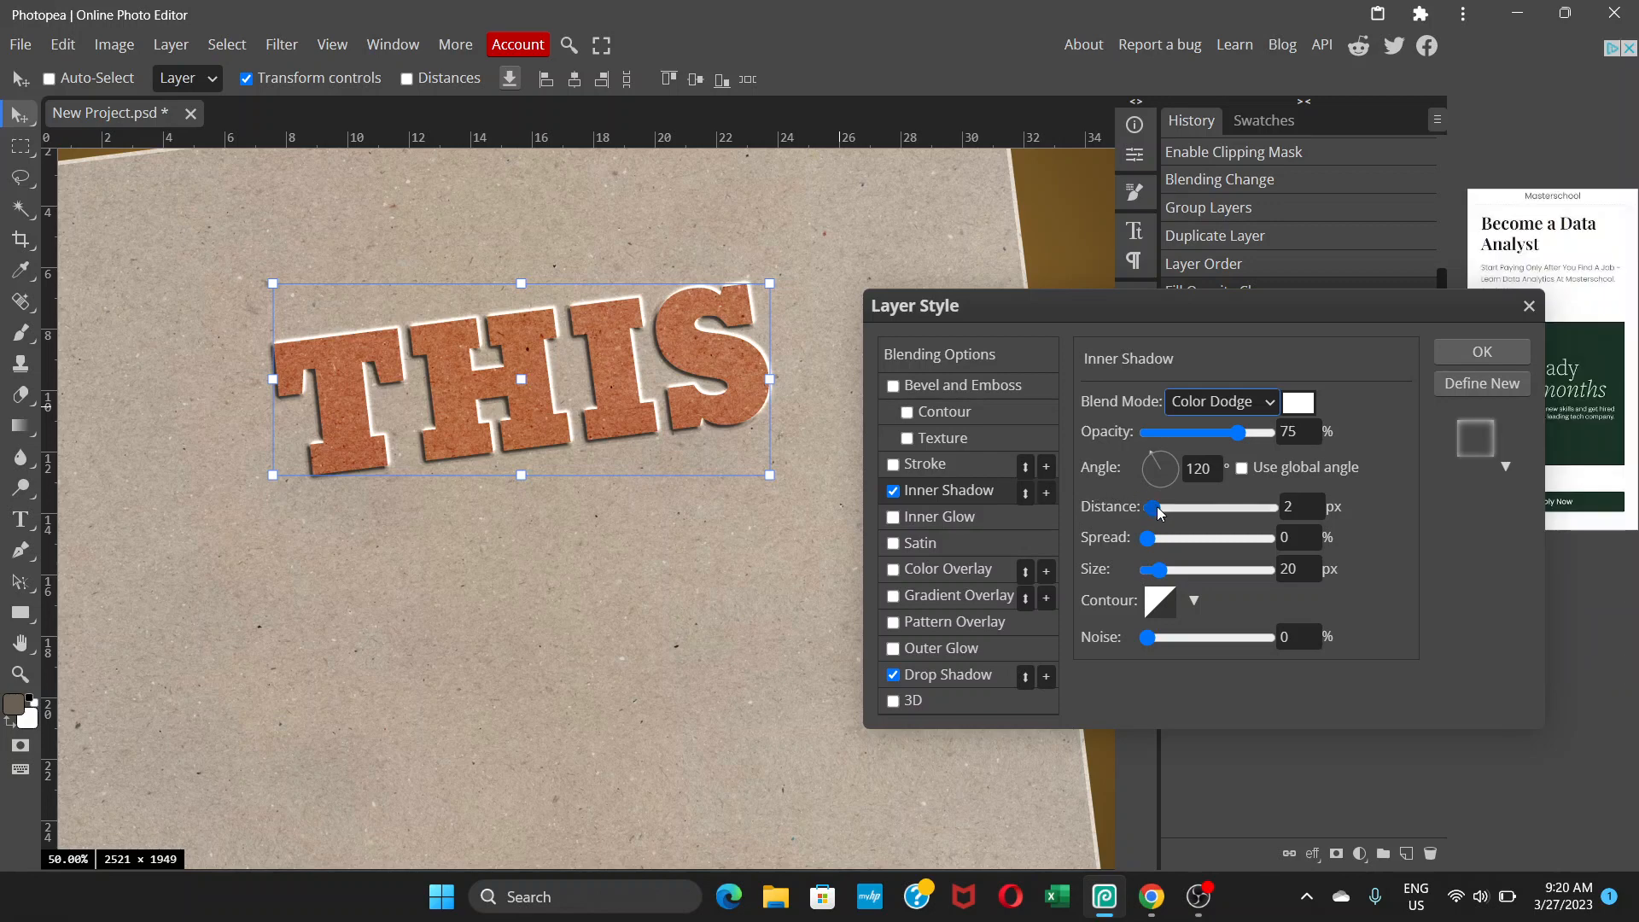
Set the inner shadow's distance to 10 px and its angle to 45°.
{"action": "left_click_drag", "start_coordinate": [1153, 512], "coordinate": [1163, 513]}
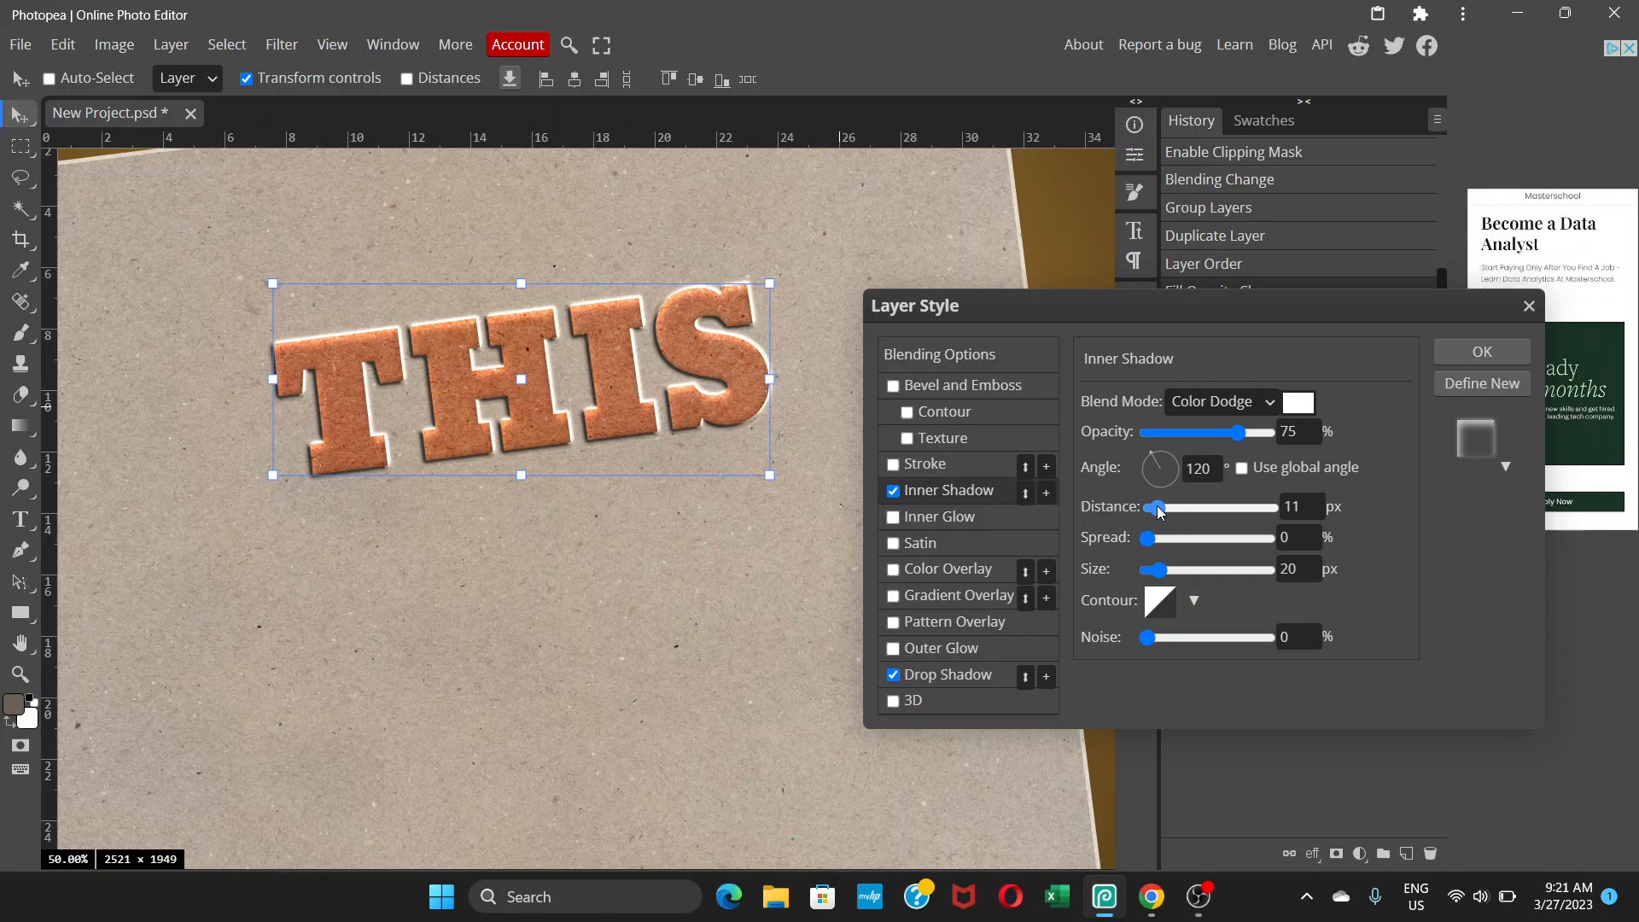
{"action": "left_click_drag", "start_coordinate": [1161, 511], "coordinate": [1159, 511]}
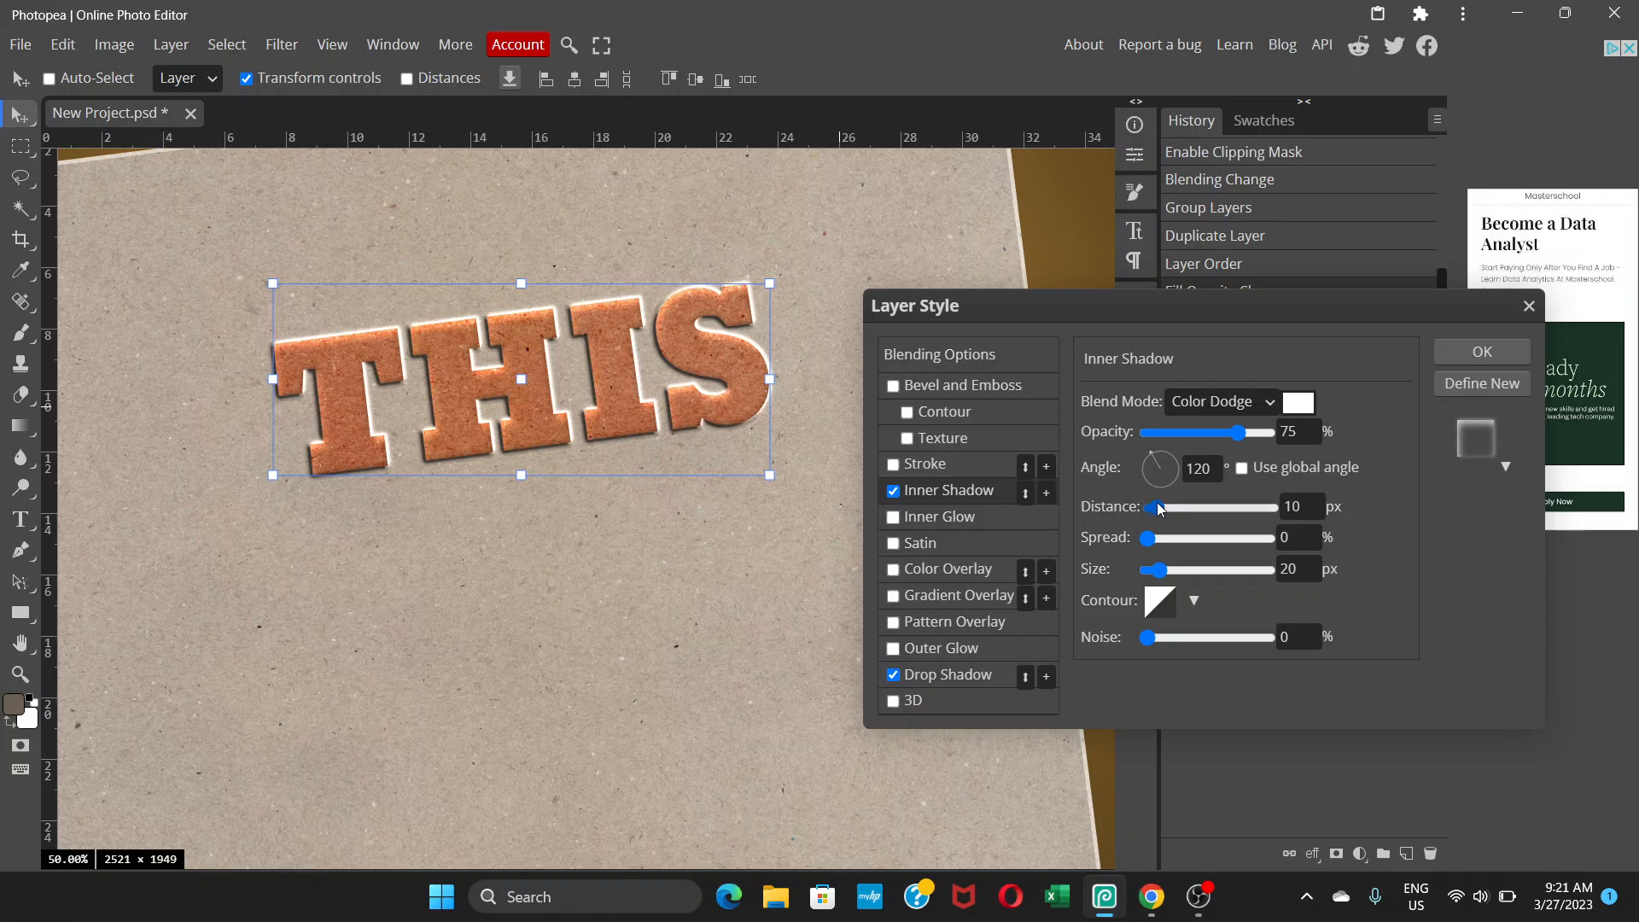
{"action": "left_click", "coordinate": [1207, 467]}
{"action": "type", "text": "45"}
{"action": "key", "text": "Return"}
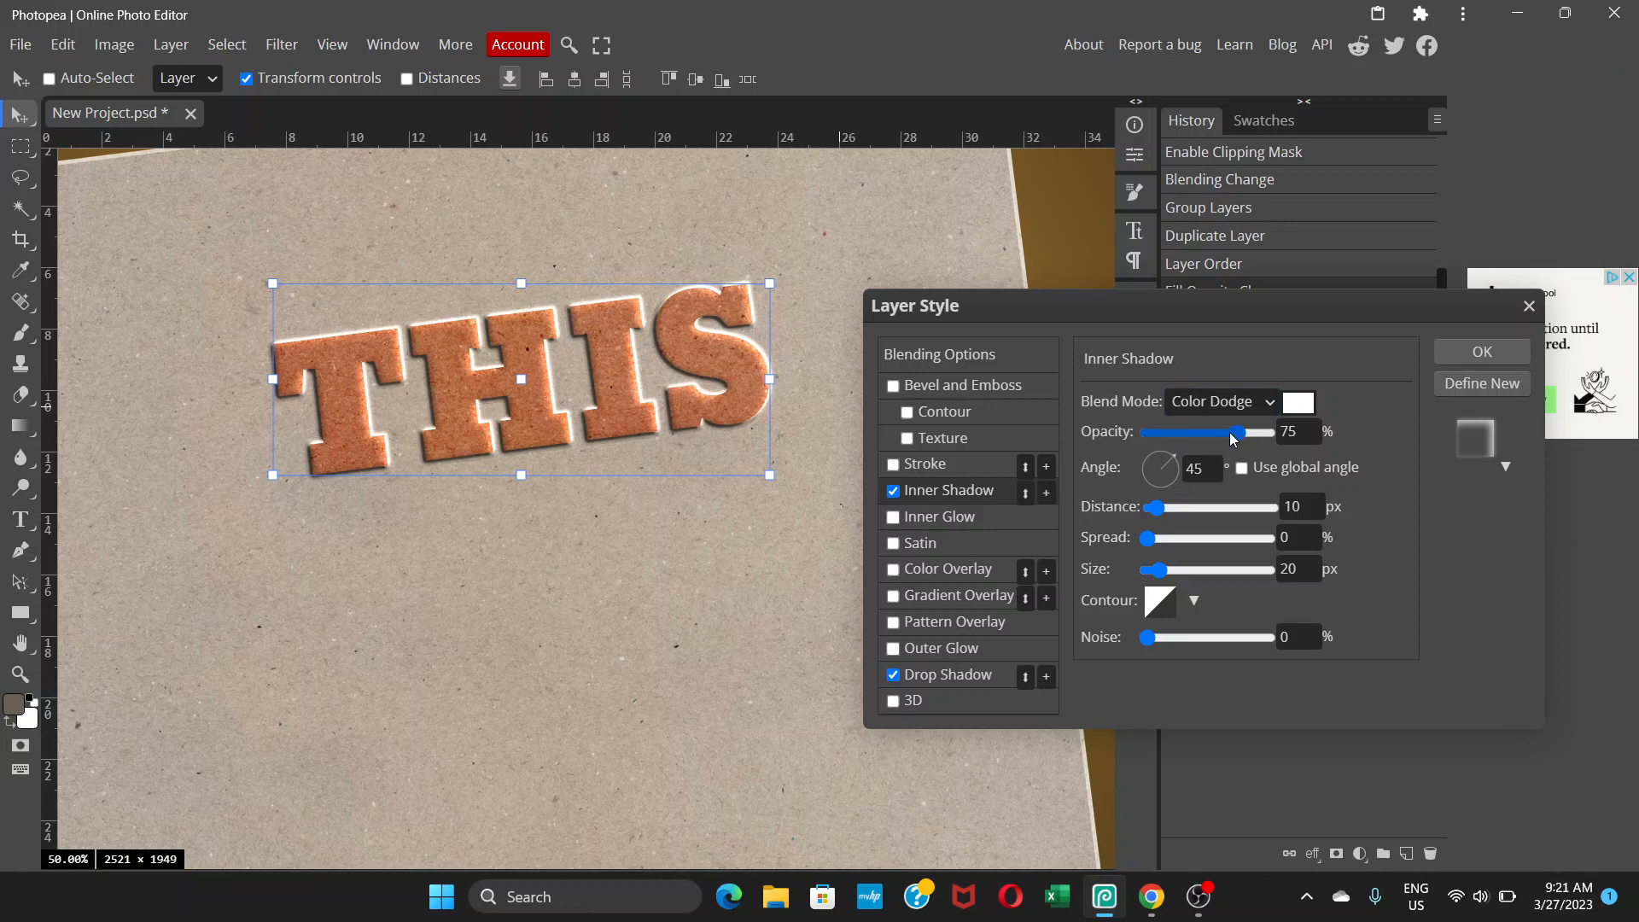
Set the inner shadow's opacity to 58%, its spread to 7% and its distance to 0 px.
{"action": "left_click_drag", "start_coordinate": [1233, 439], "coordinate": [1218, 438]}
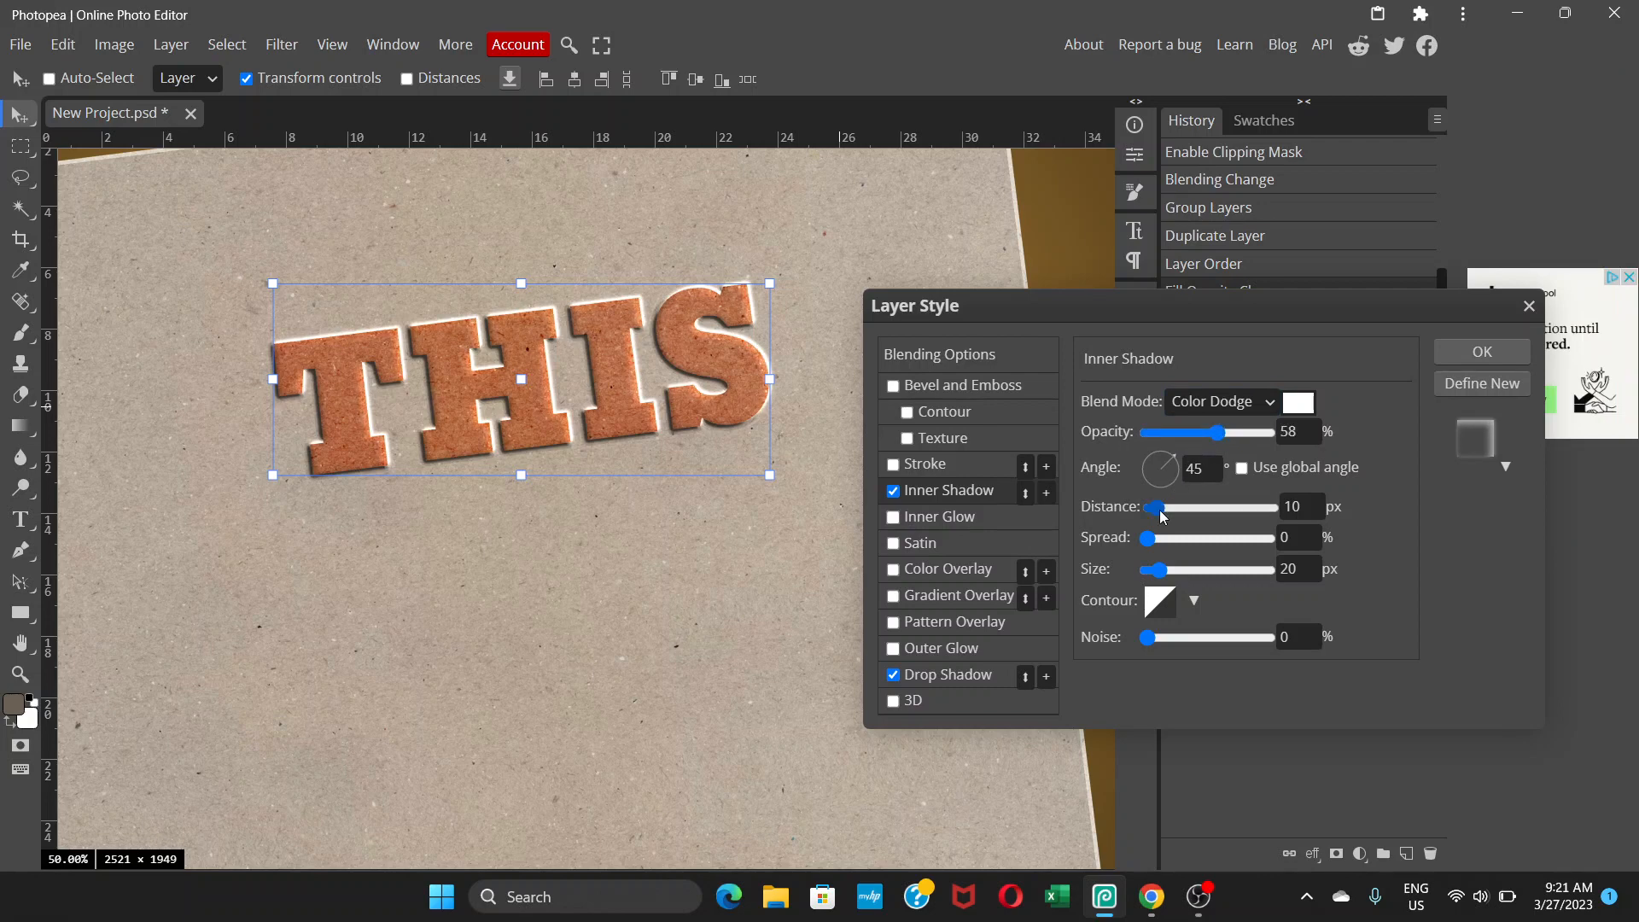
{"action": "left_click_drag", "start_coordinate": [1161, 511], "coordinate": [1154, 507]}
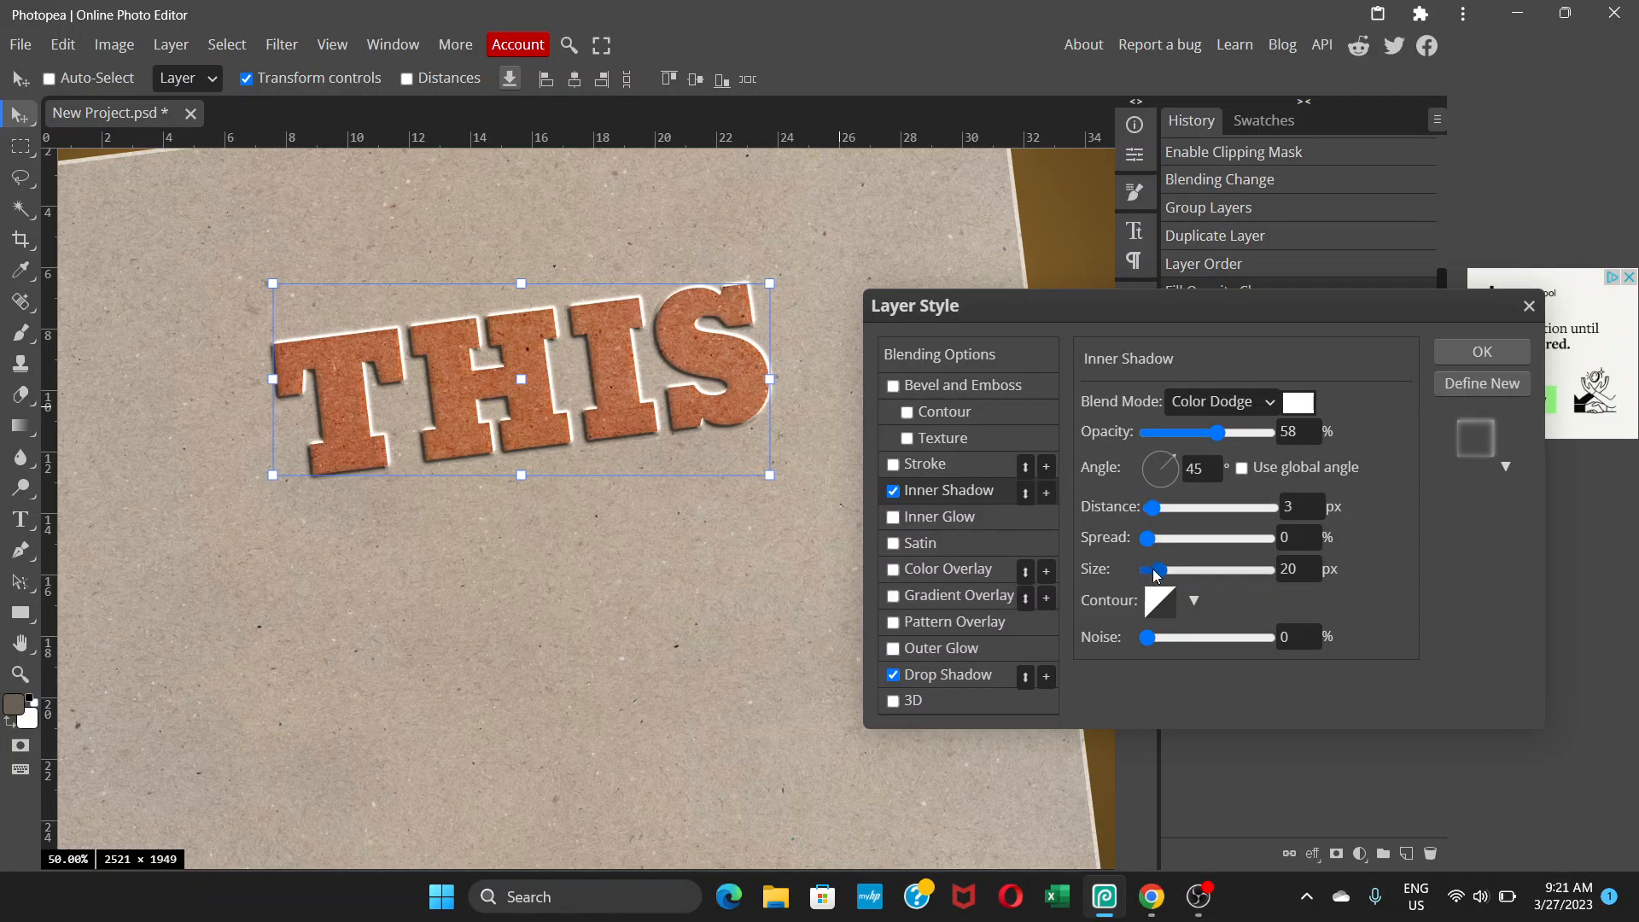
{"action": "mouse_move", "coordinate": [1159, 574]}
{"action": "left_mouse_down"}
{"action": "mouse_move", "coordinate": [1166, 540]}
{"action": "mouse_move", "coordinate": [1182, 546]}
{"action": "mouse_move", "coordinate": [1154, 547]}
{"action": "left_mouse_up"}
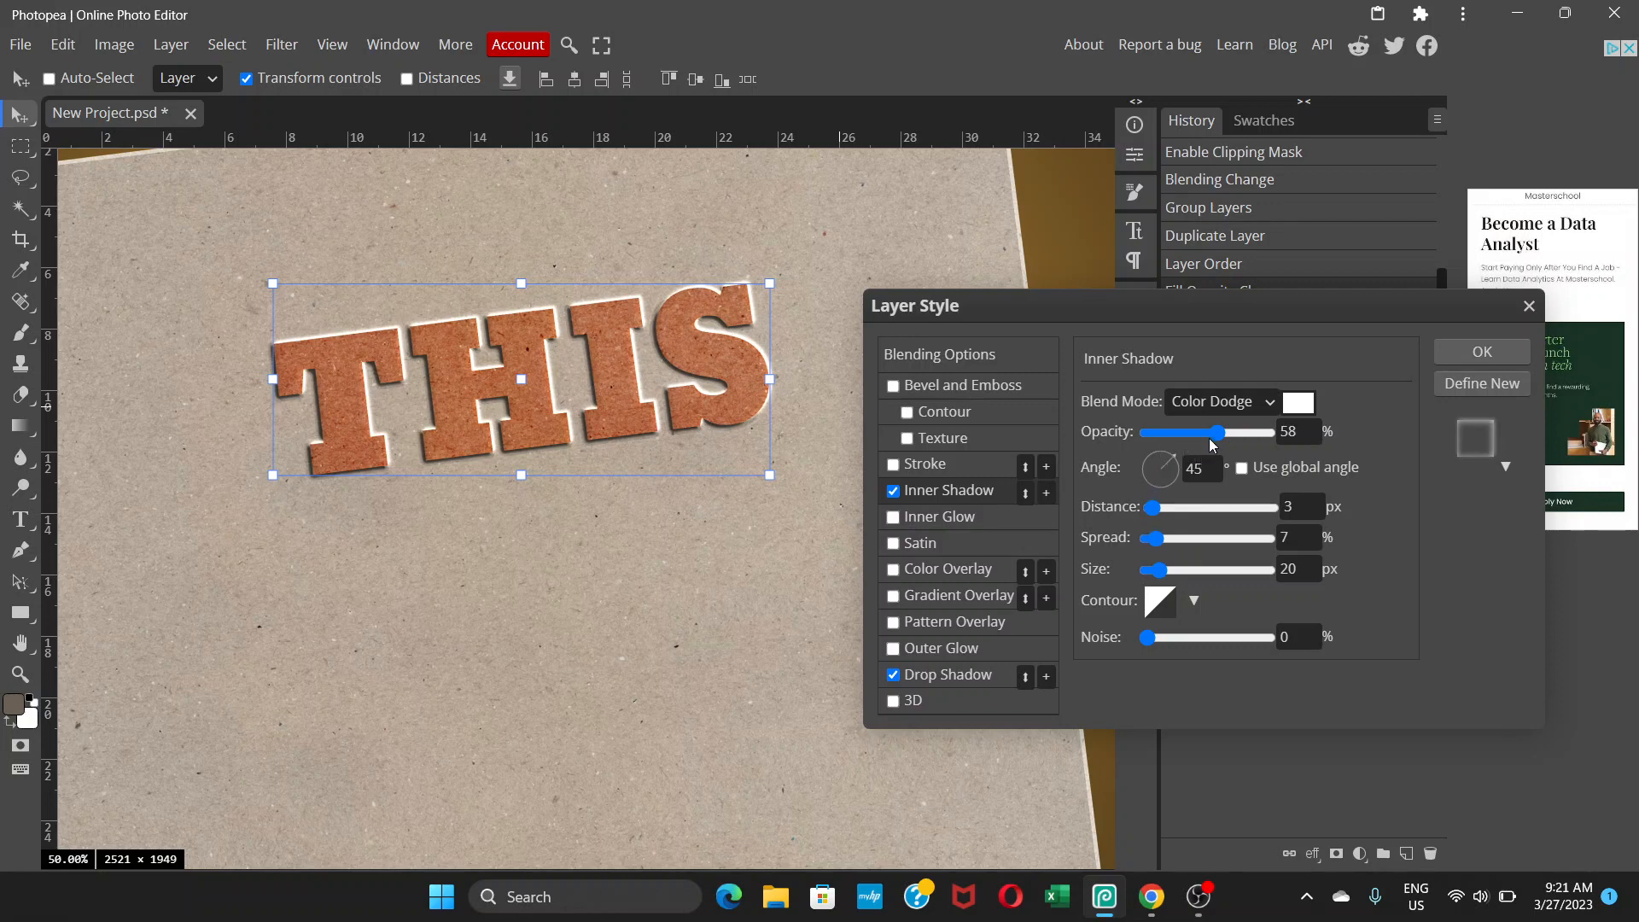
{"action": "mouse_move", "coordinate": [1161, 509]}
{"action": "left_mouse_down"}
{"action": "mouse_move", "coordinate": [1181, 510]}
{"action": "mouse_move", "coordinate": [1148, 510]}
{"action": "left_mouse_up"}
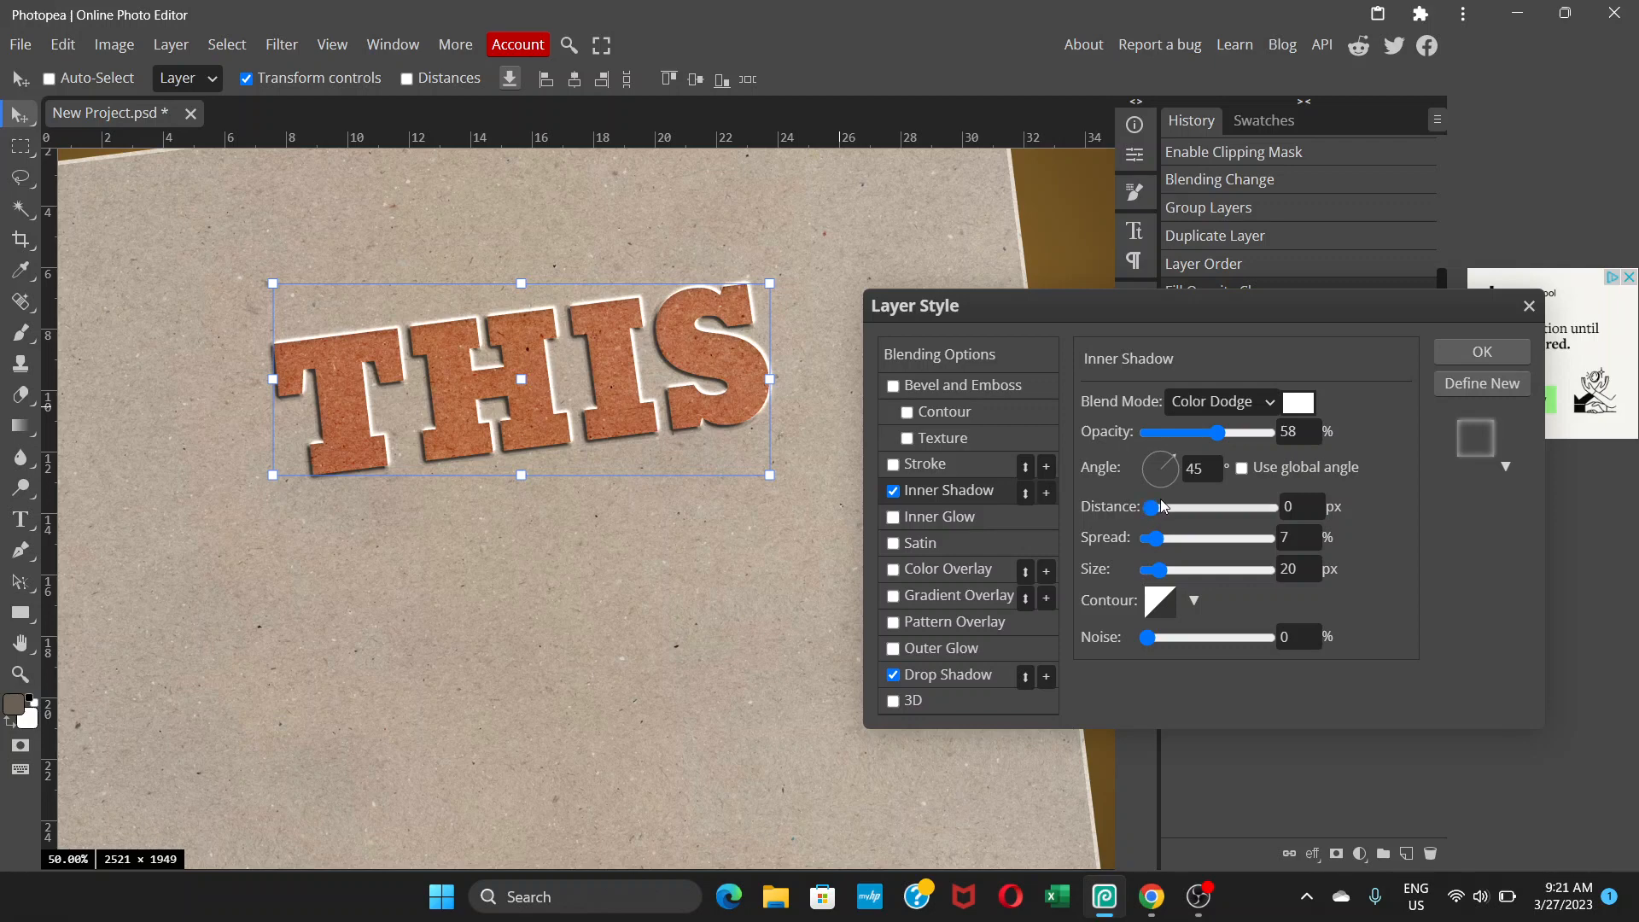
Set the inner shadow's angle to -135°.
{"action": "left_click", "coordinate": [1152, 490]}
{"action": "left_click", "coordinate": [1219, 473]}
{"action": "double_click", "coordinate": [1215, 469]}
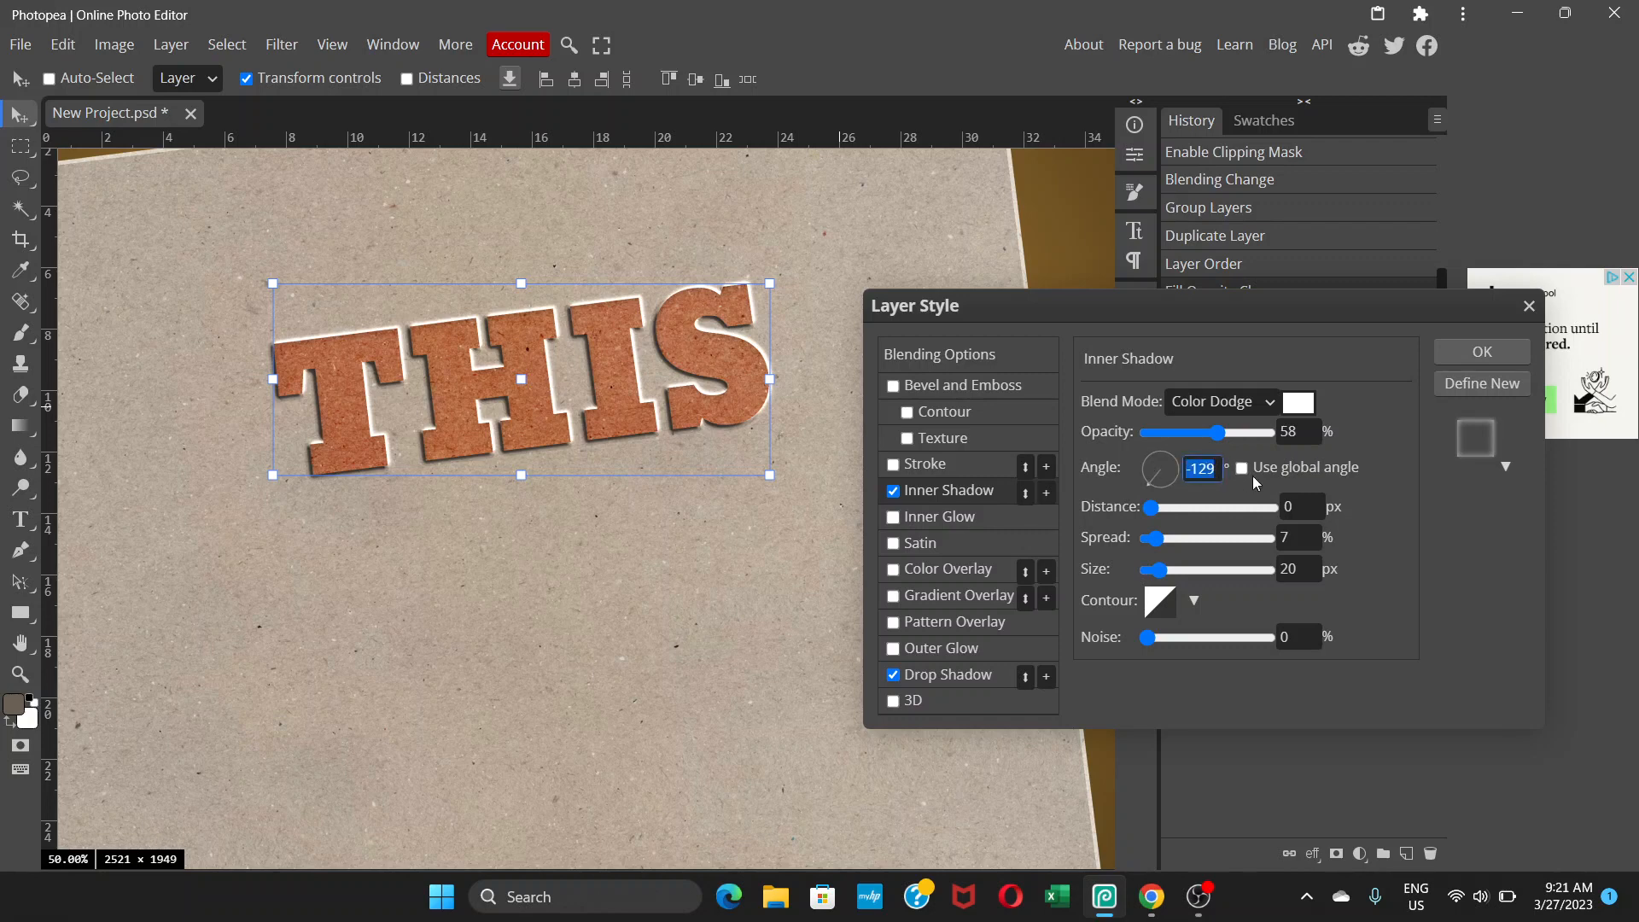
{"action": "key", "text": "BackSpace"}
{"action": "type", "text": "-"}
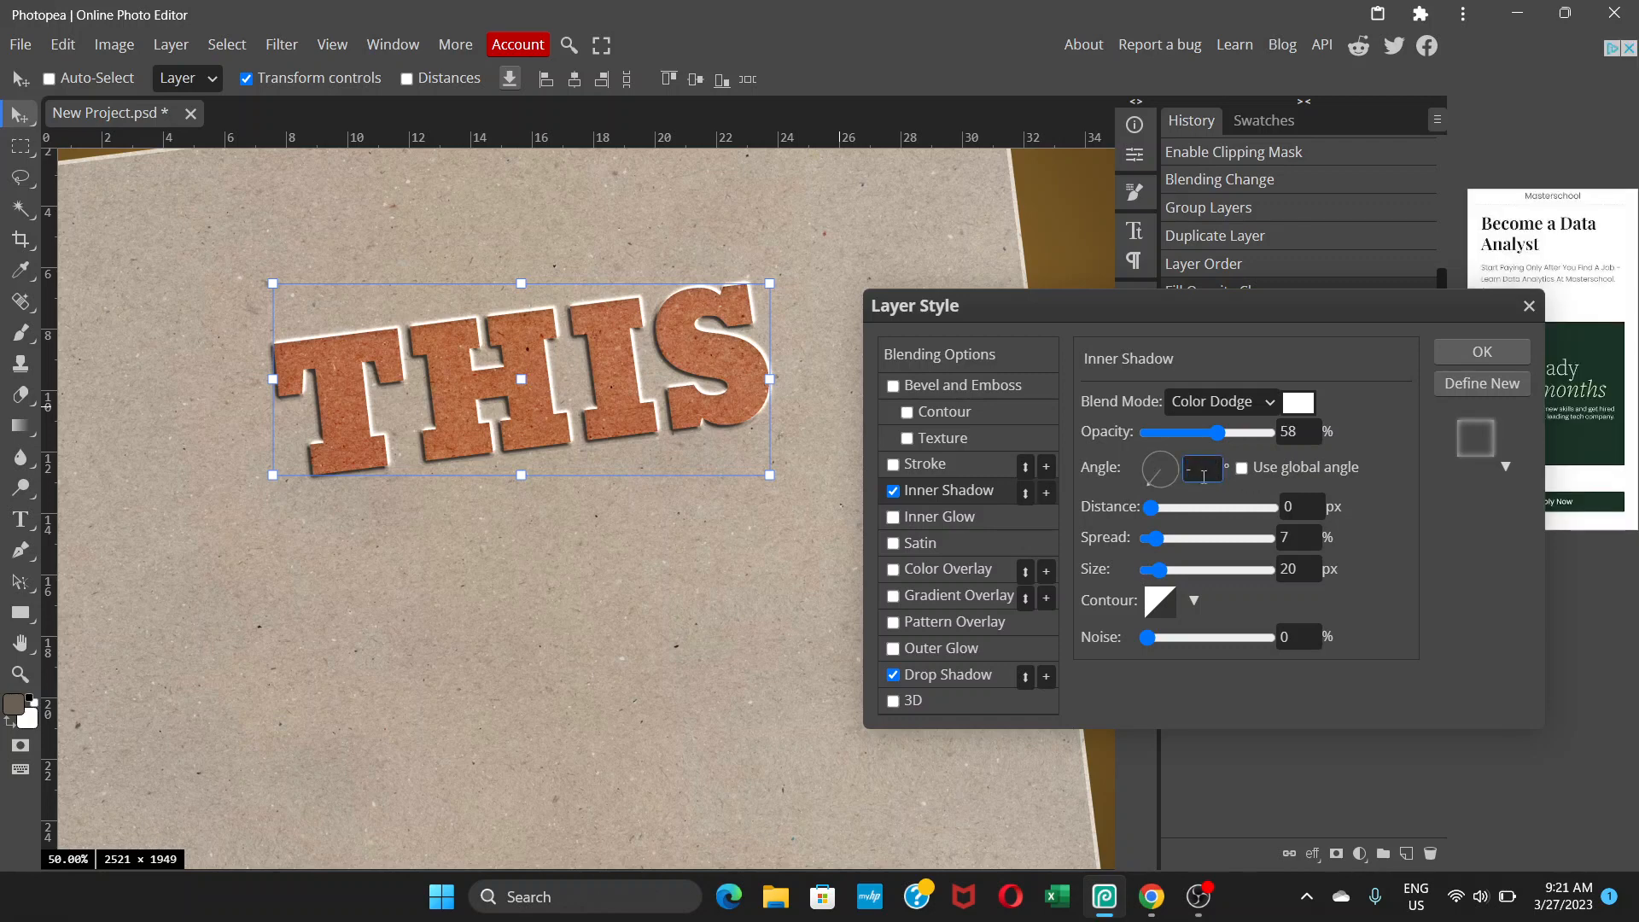
{"action": "type", "text": "135"}
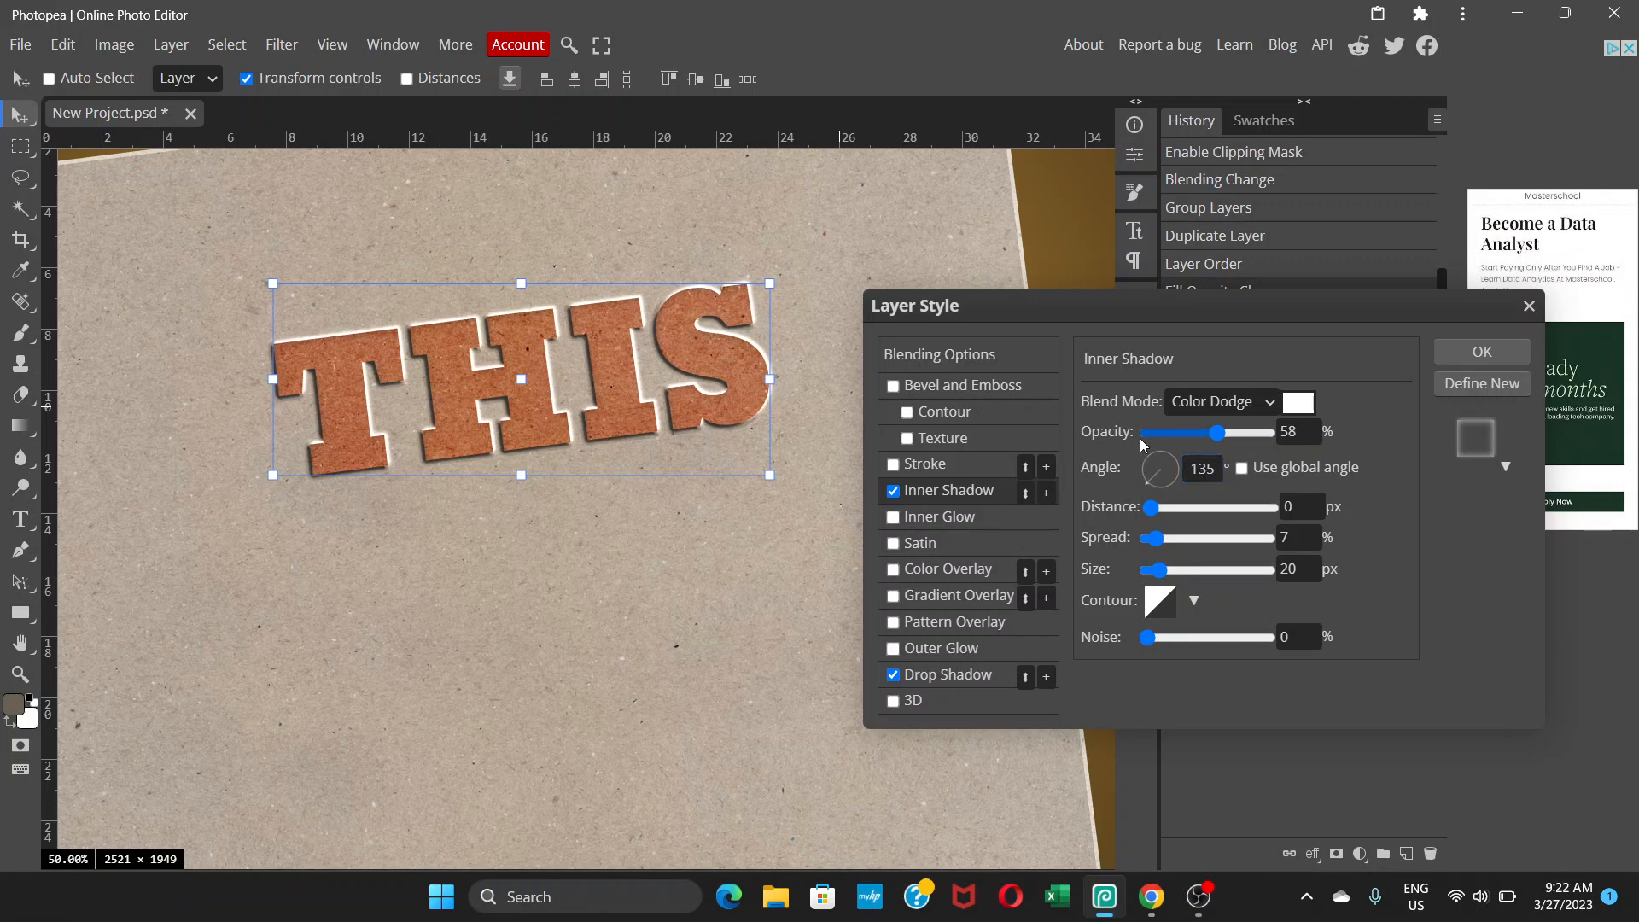
Set the inner shadow's distance to 10 px and its spread to 0%.
{"action": "left_click_drag", "start_coordinate": [1150, 507], "coordinate": [1167, 511]}
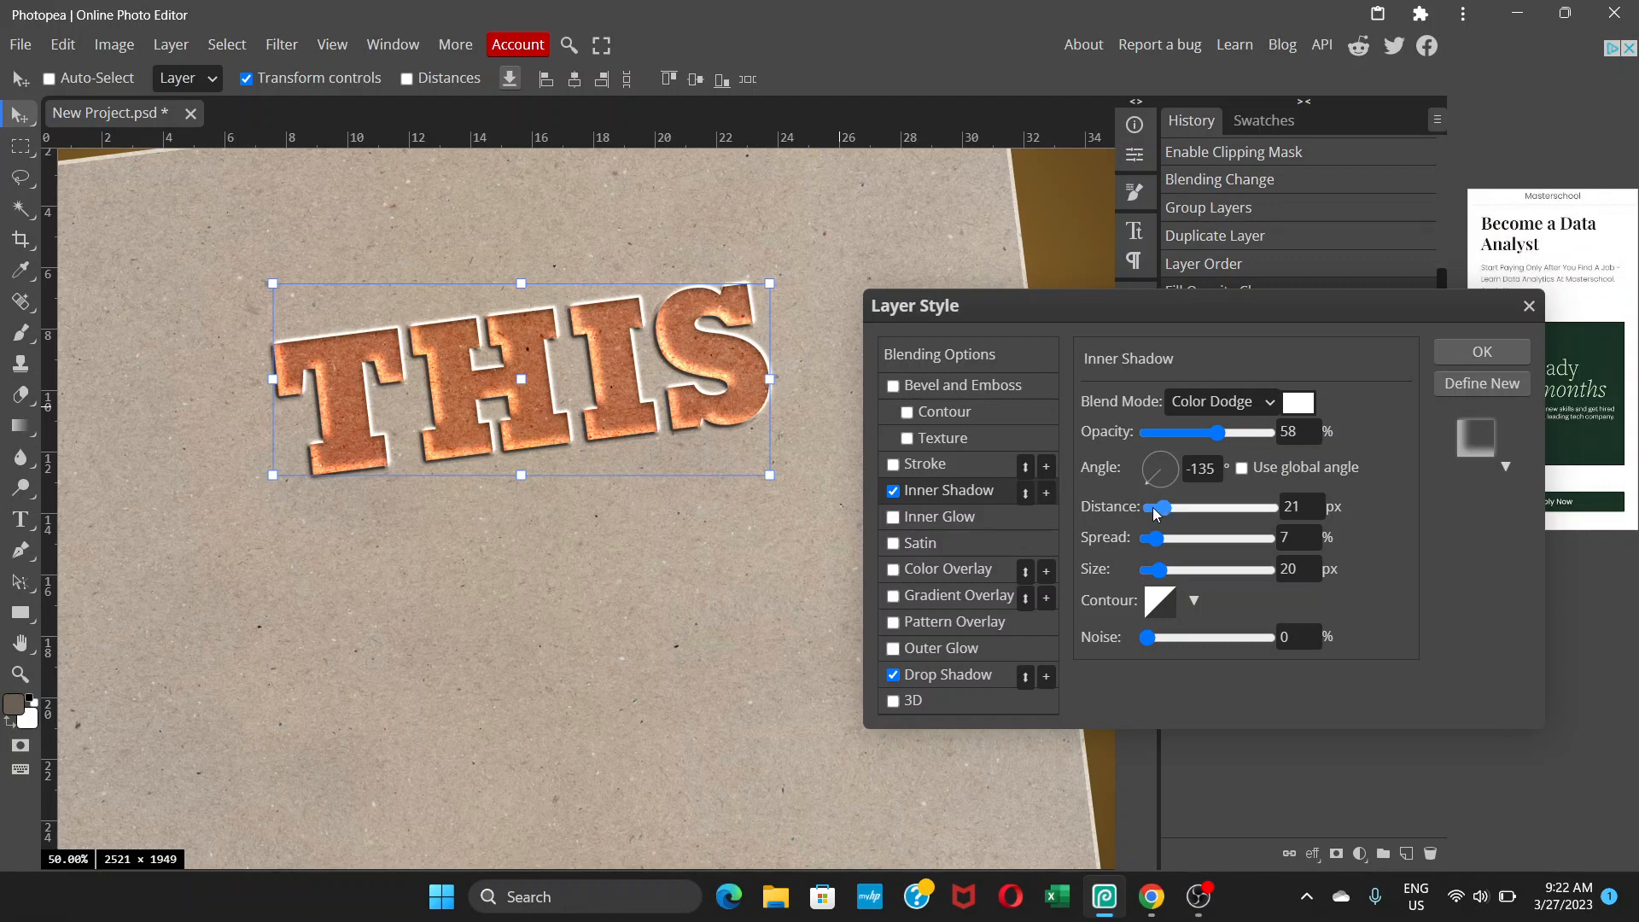
{"action": "left_click", "coordinate": [1155, 509]}
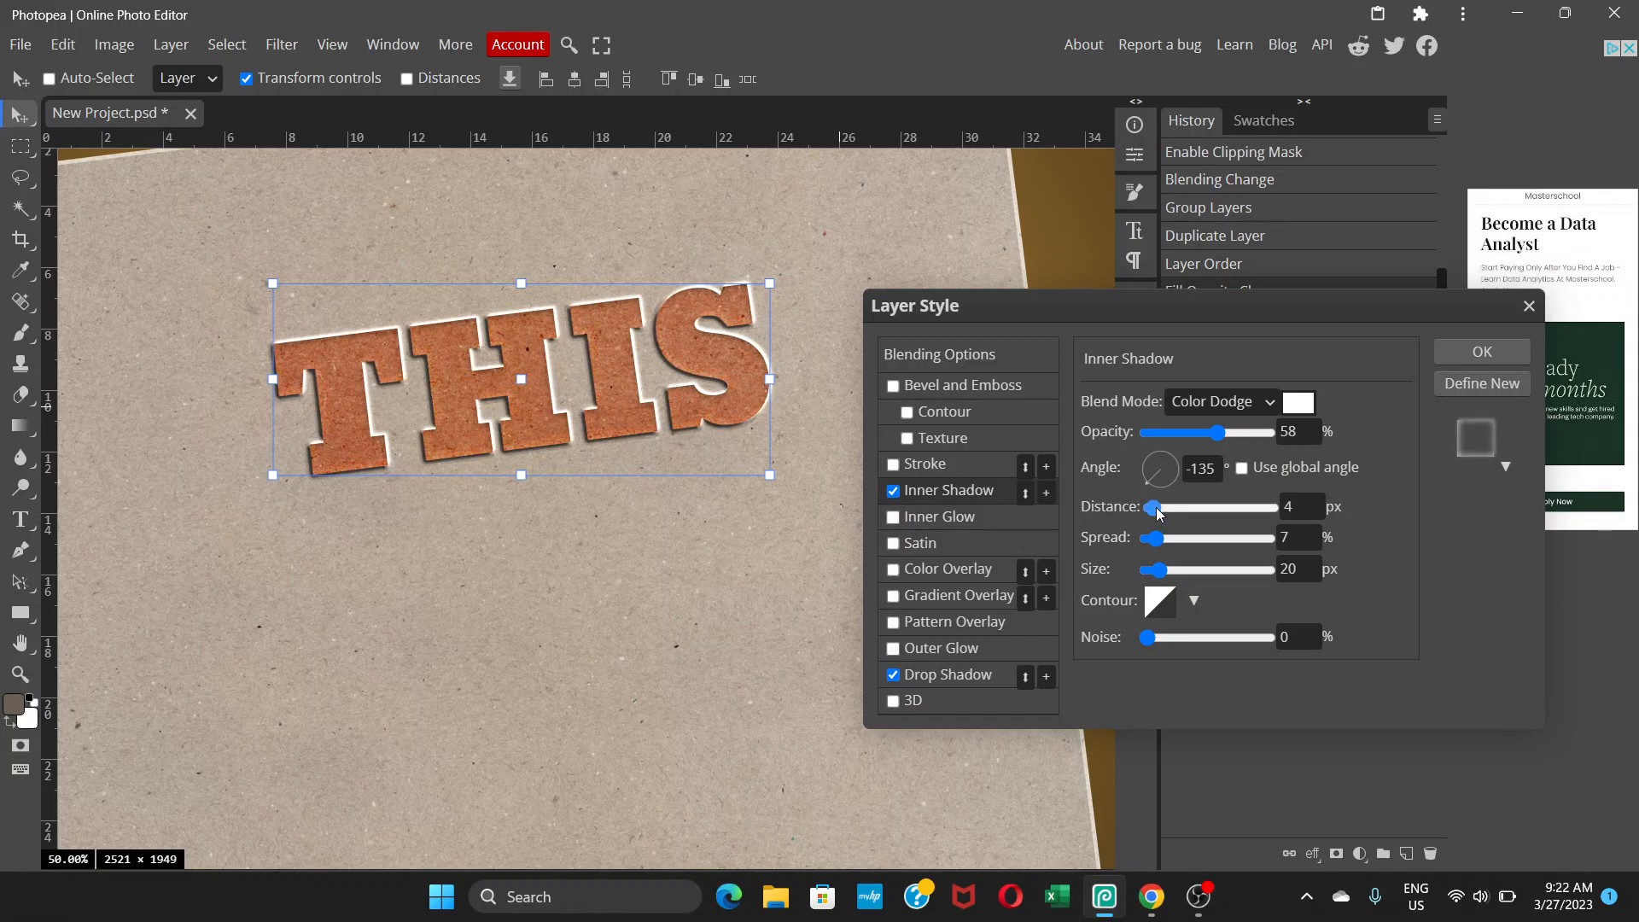
{"action": "left_click_drag", "start_coordinate": [1159, 513], "coordinate": [1160, 513]}
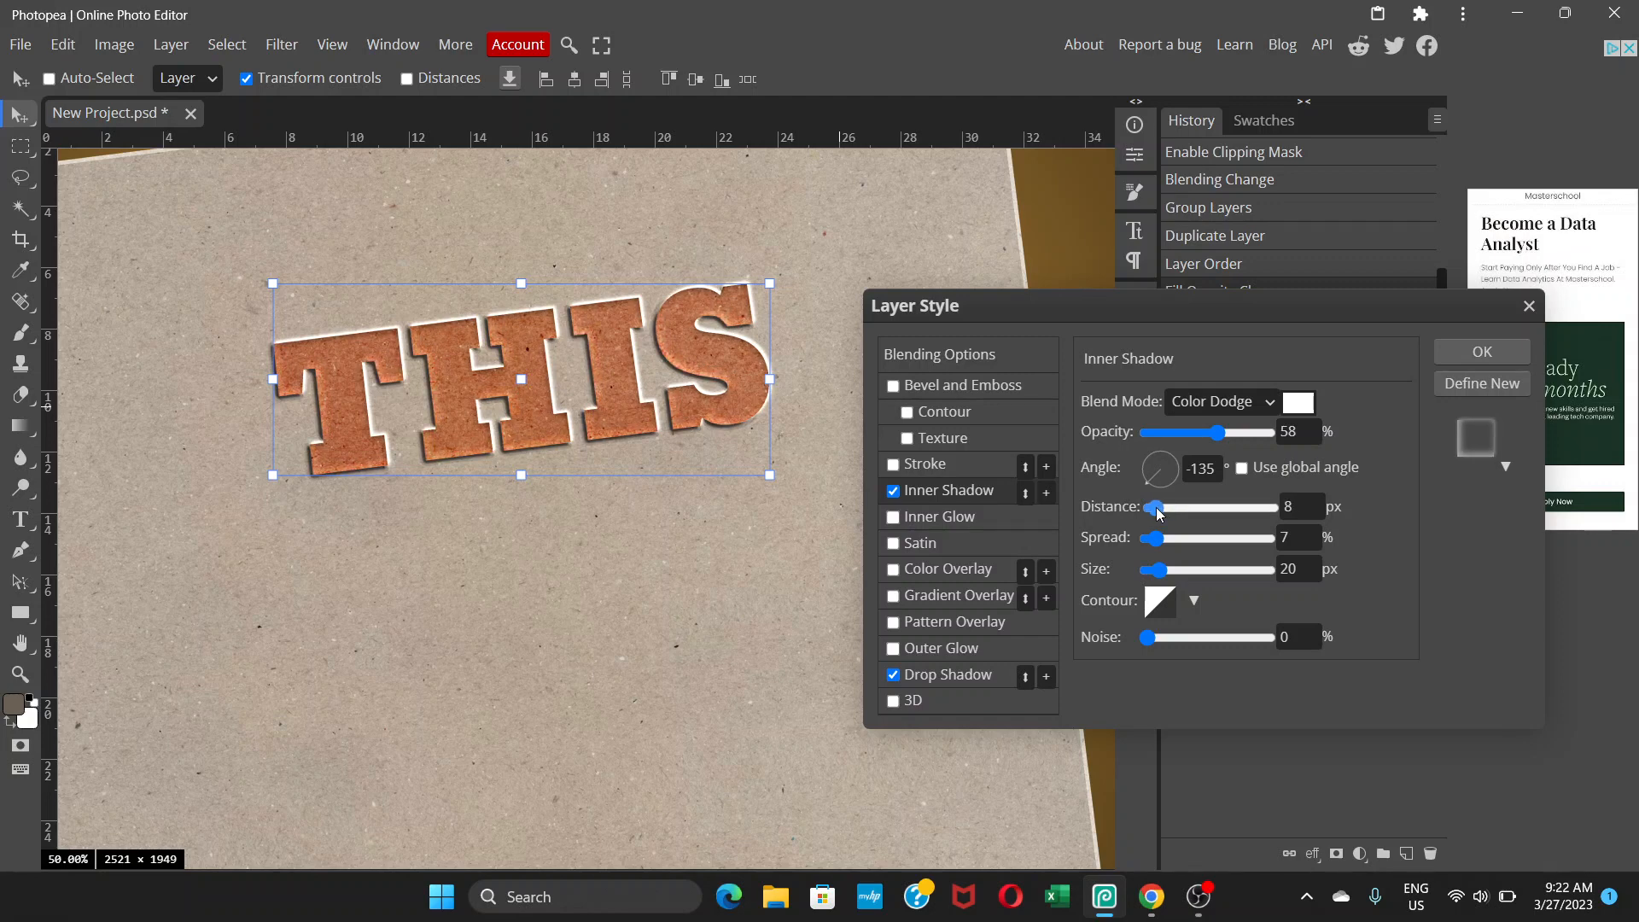
{"action": "left_click_drag", "start_coordinate": [1161, 513], "coordinate": [1147, 539]}
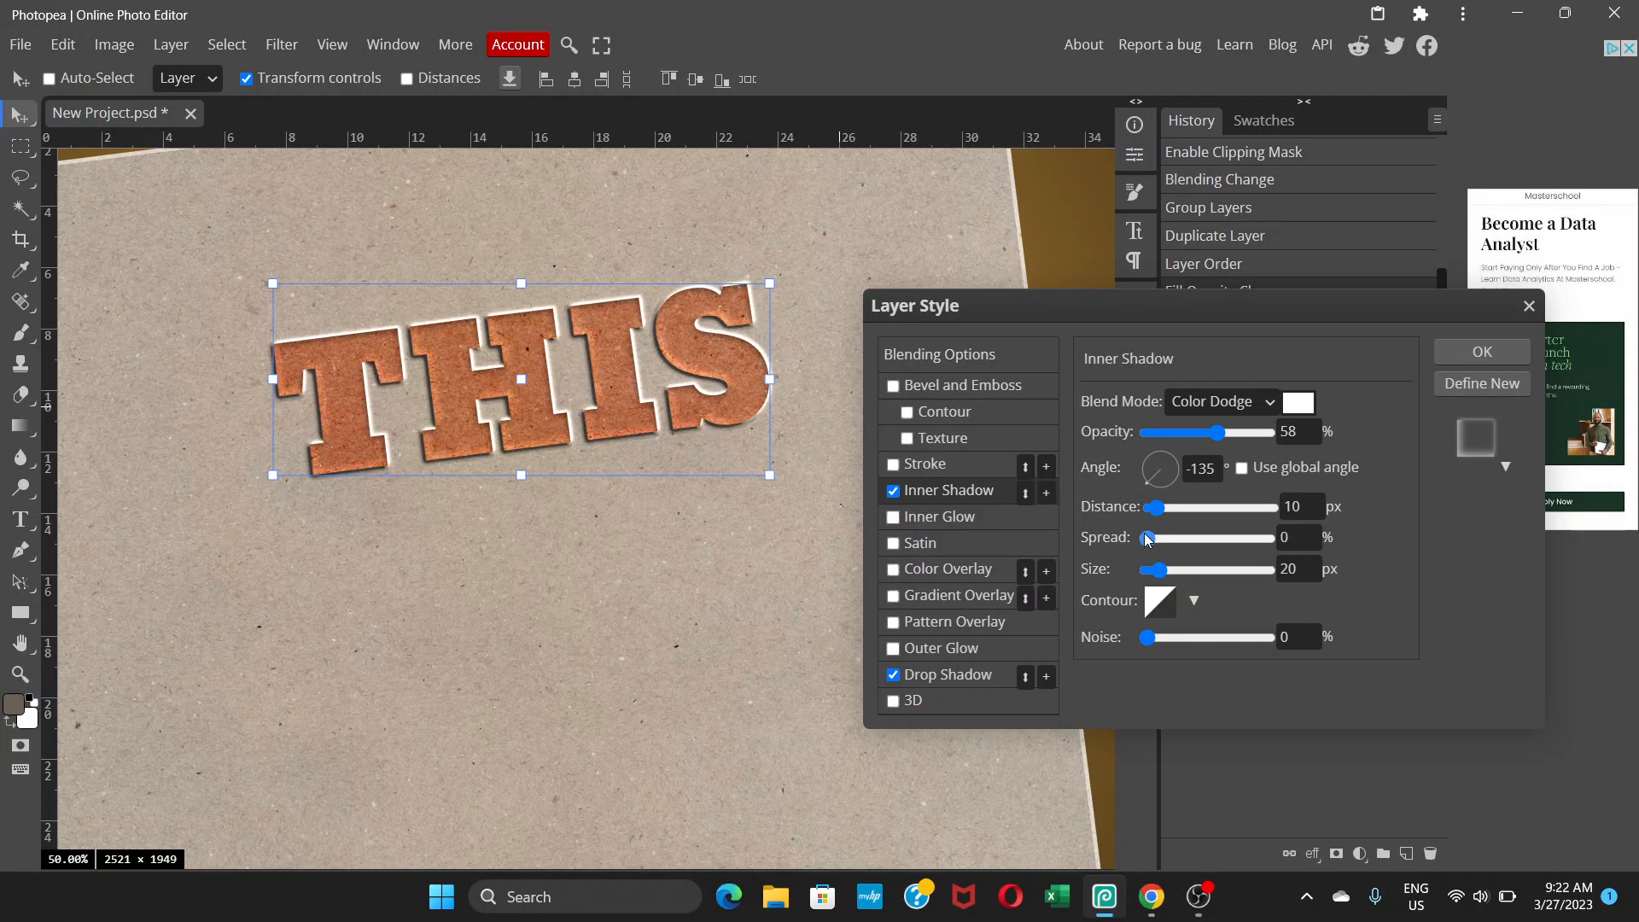
Set the inner shadow's size to 16 px and its opacity to 53%.
{"action": "left_click_drag", "start_coordinate": [1156, 571], "coordinate": [1150, 571]}
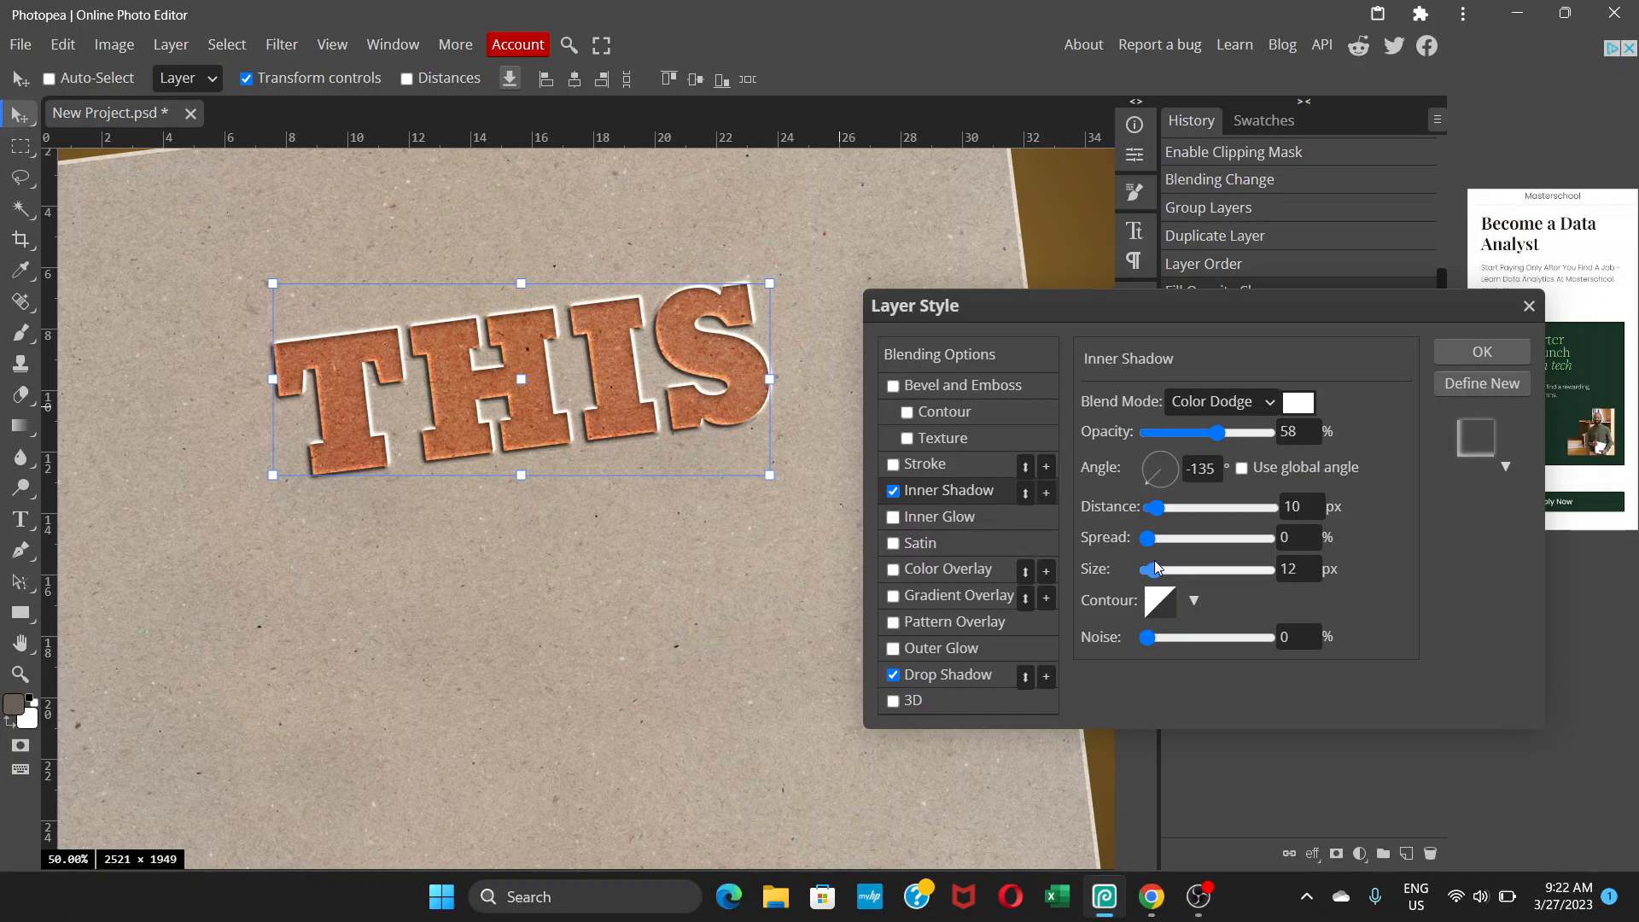
{"action": "left_click_drag", "start_coordinate": [1158, 568], "coordinate": [1163, 569]}
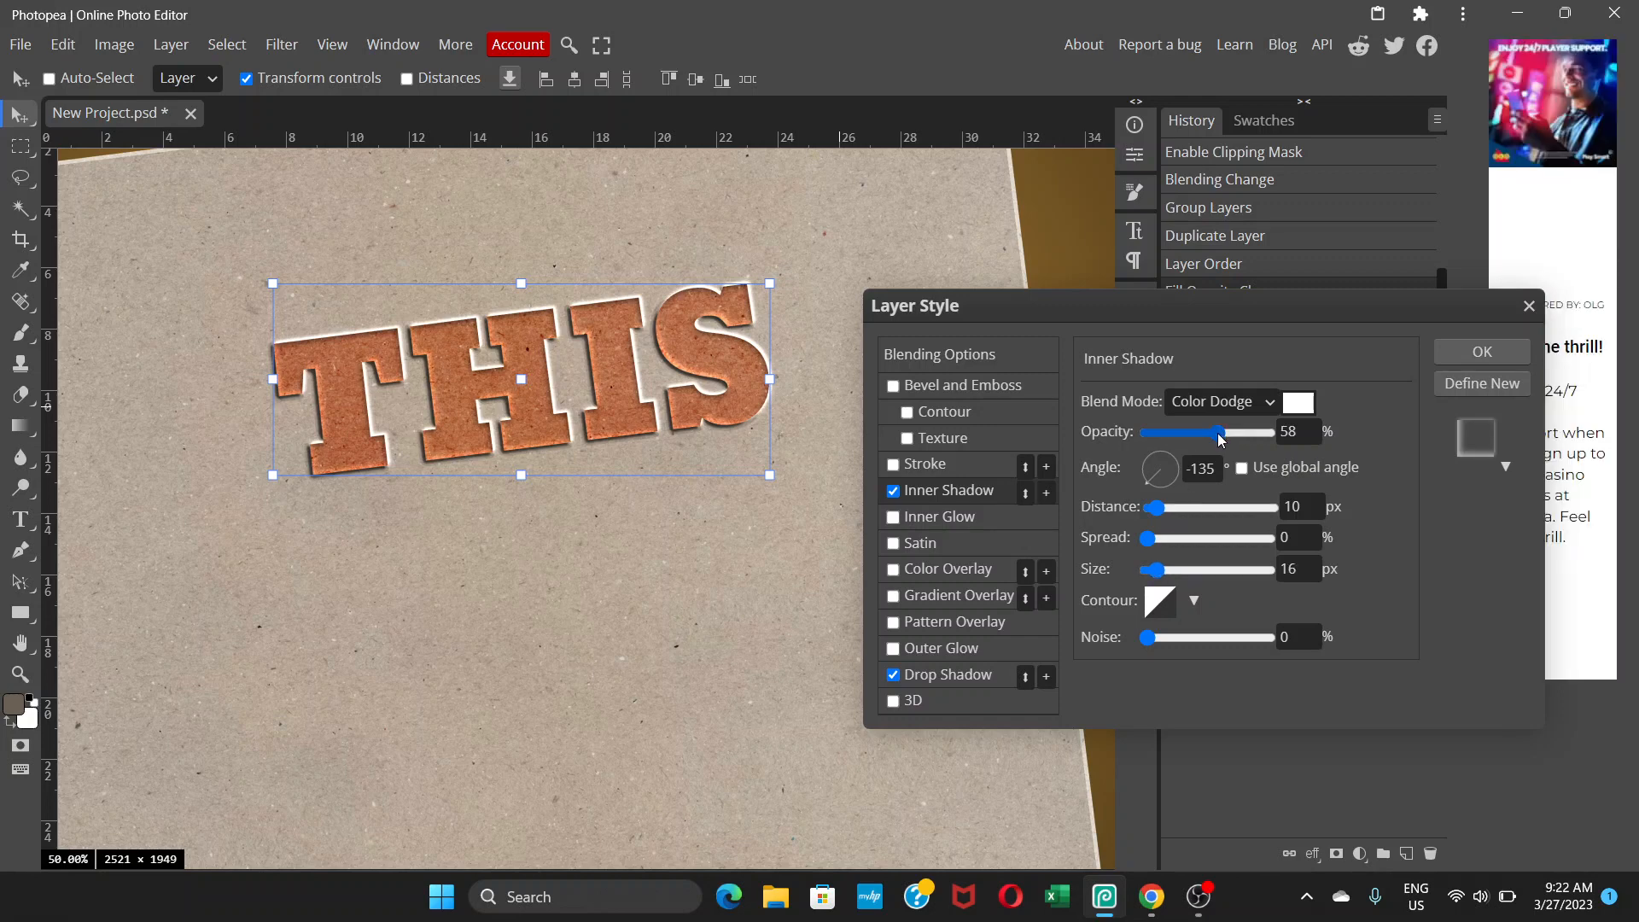
{"action": "left_click_drag", "start_coordinate": [1213, 441], "coordinate": [1202, 441]}
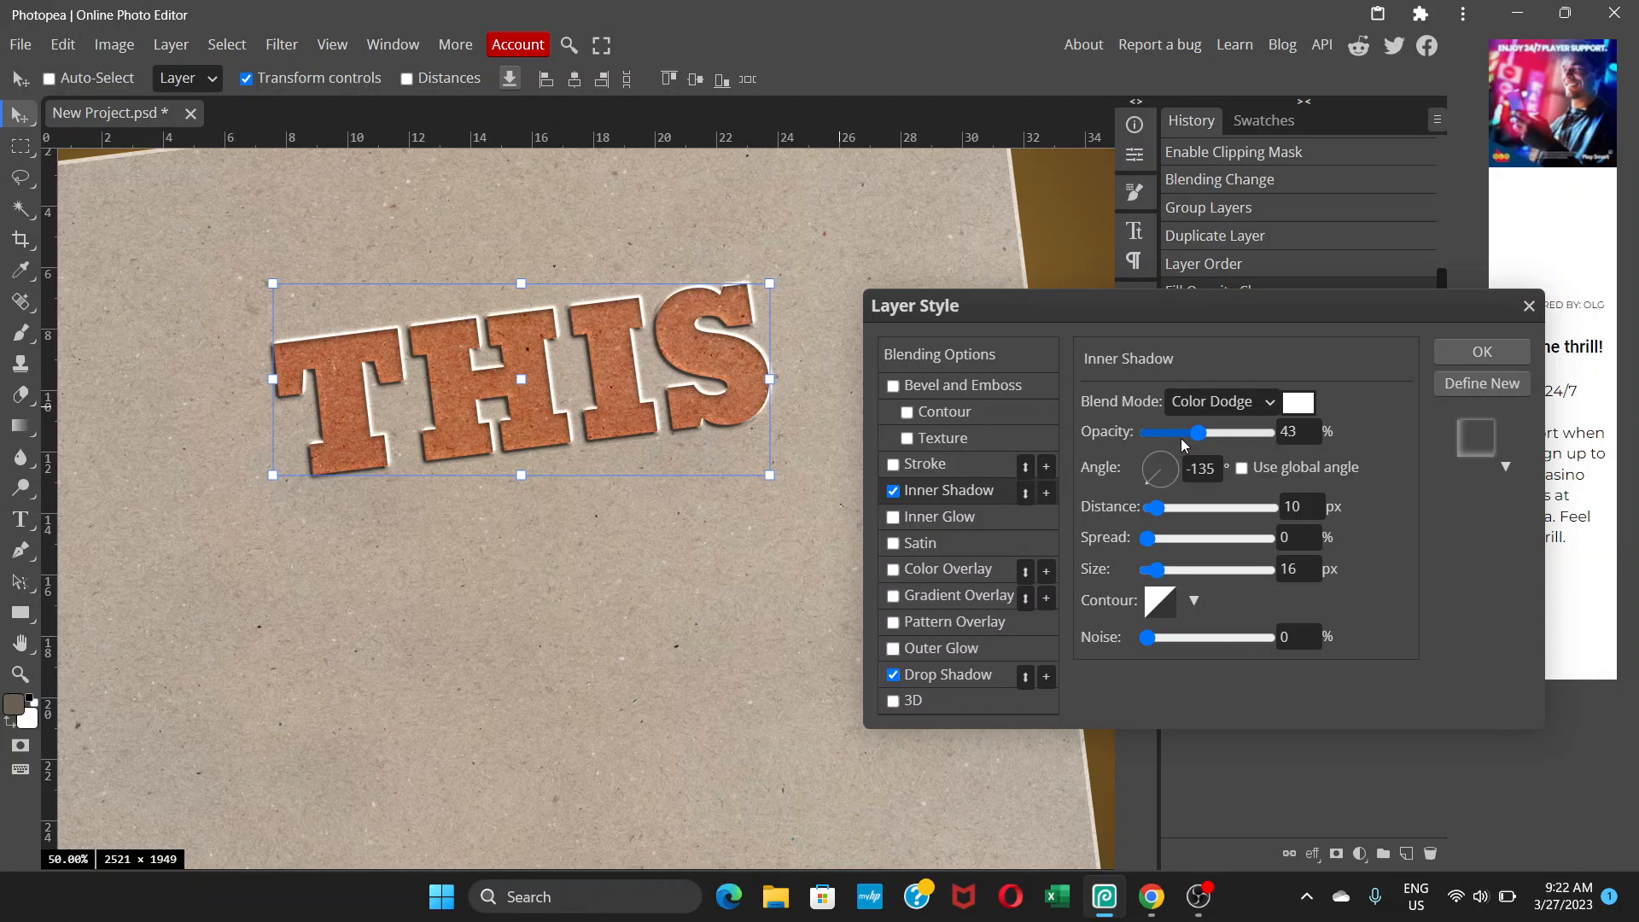
{"action": "left_click", "coordinate": [1221, 432]}
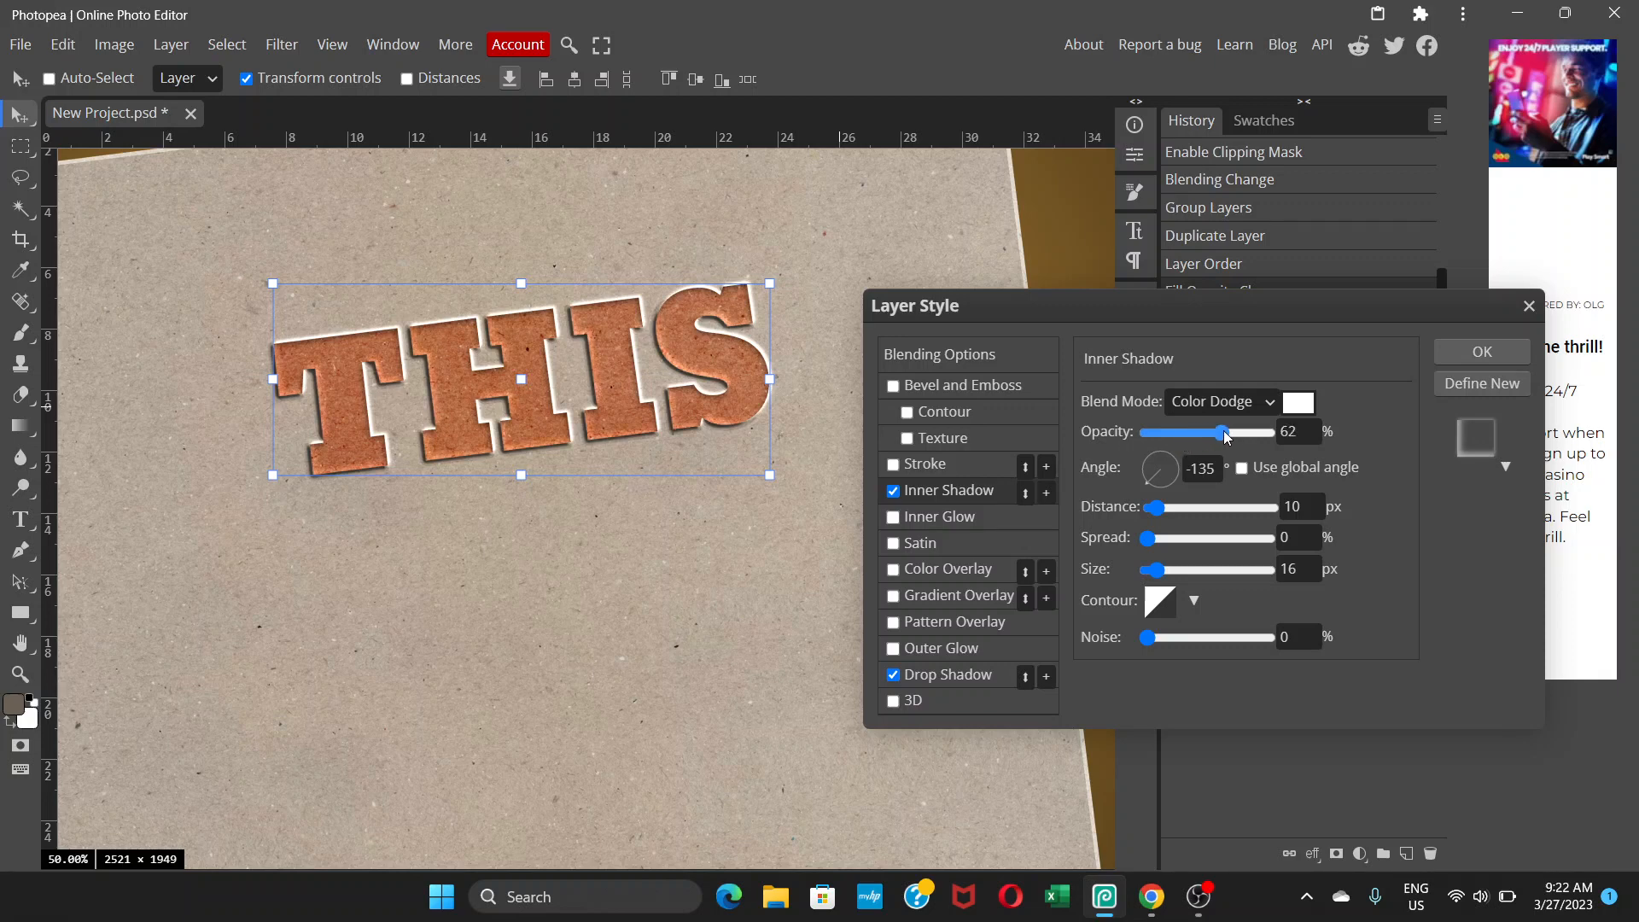
{"action": "left_click_drag", "start_coordinate": [1223, 436], "coordinate": [1215, 435]}
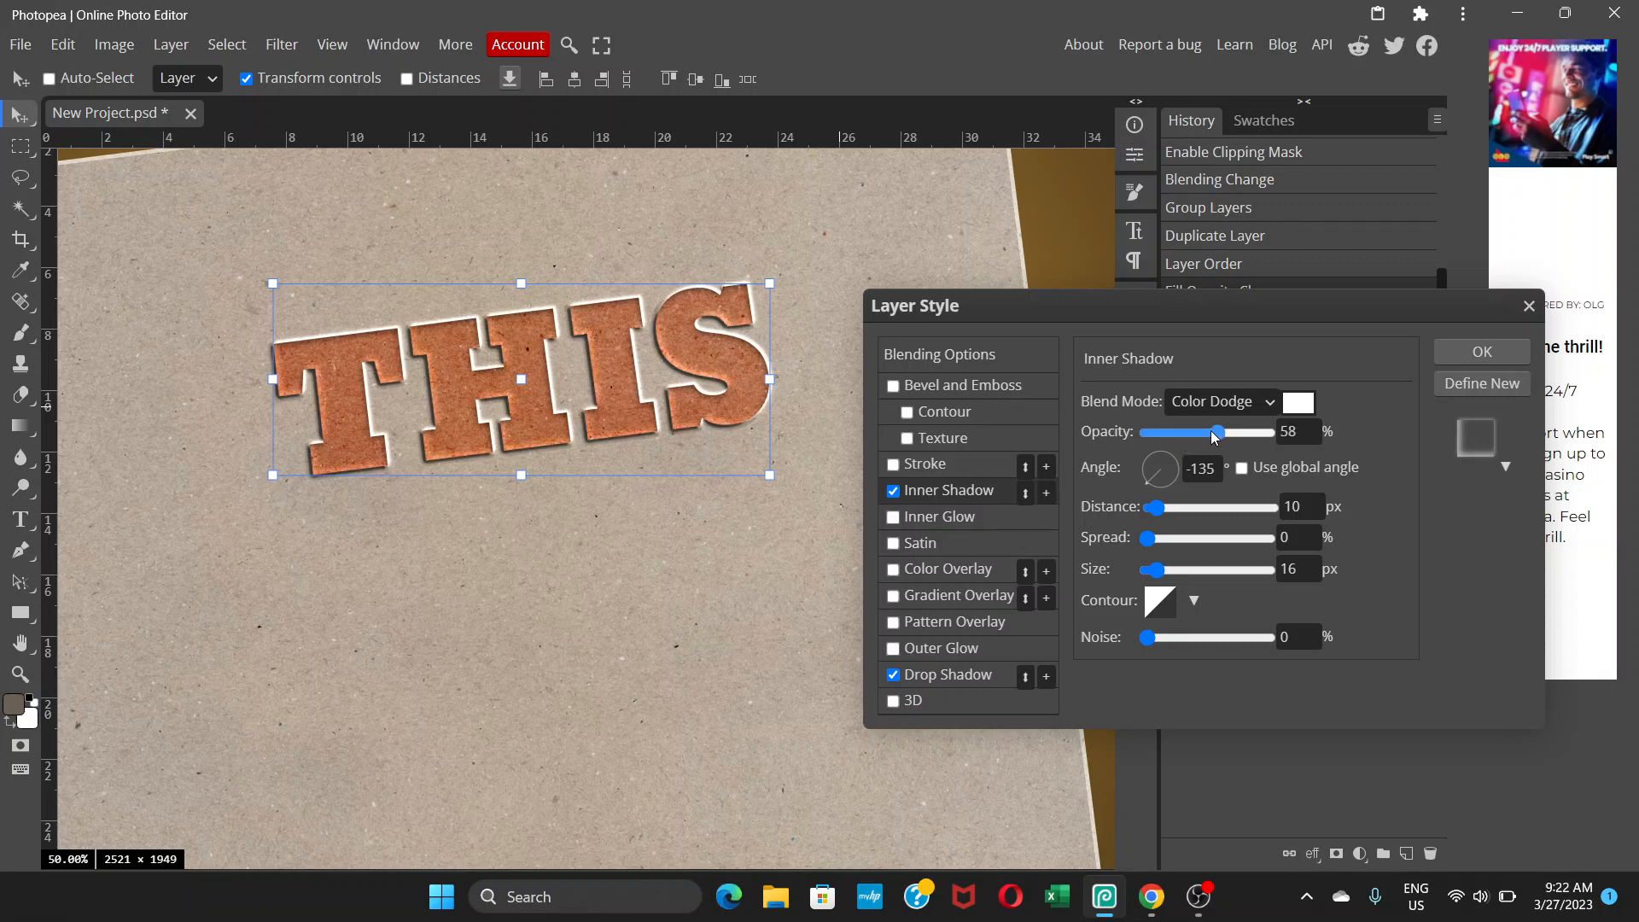
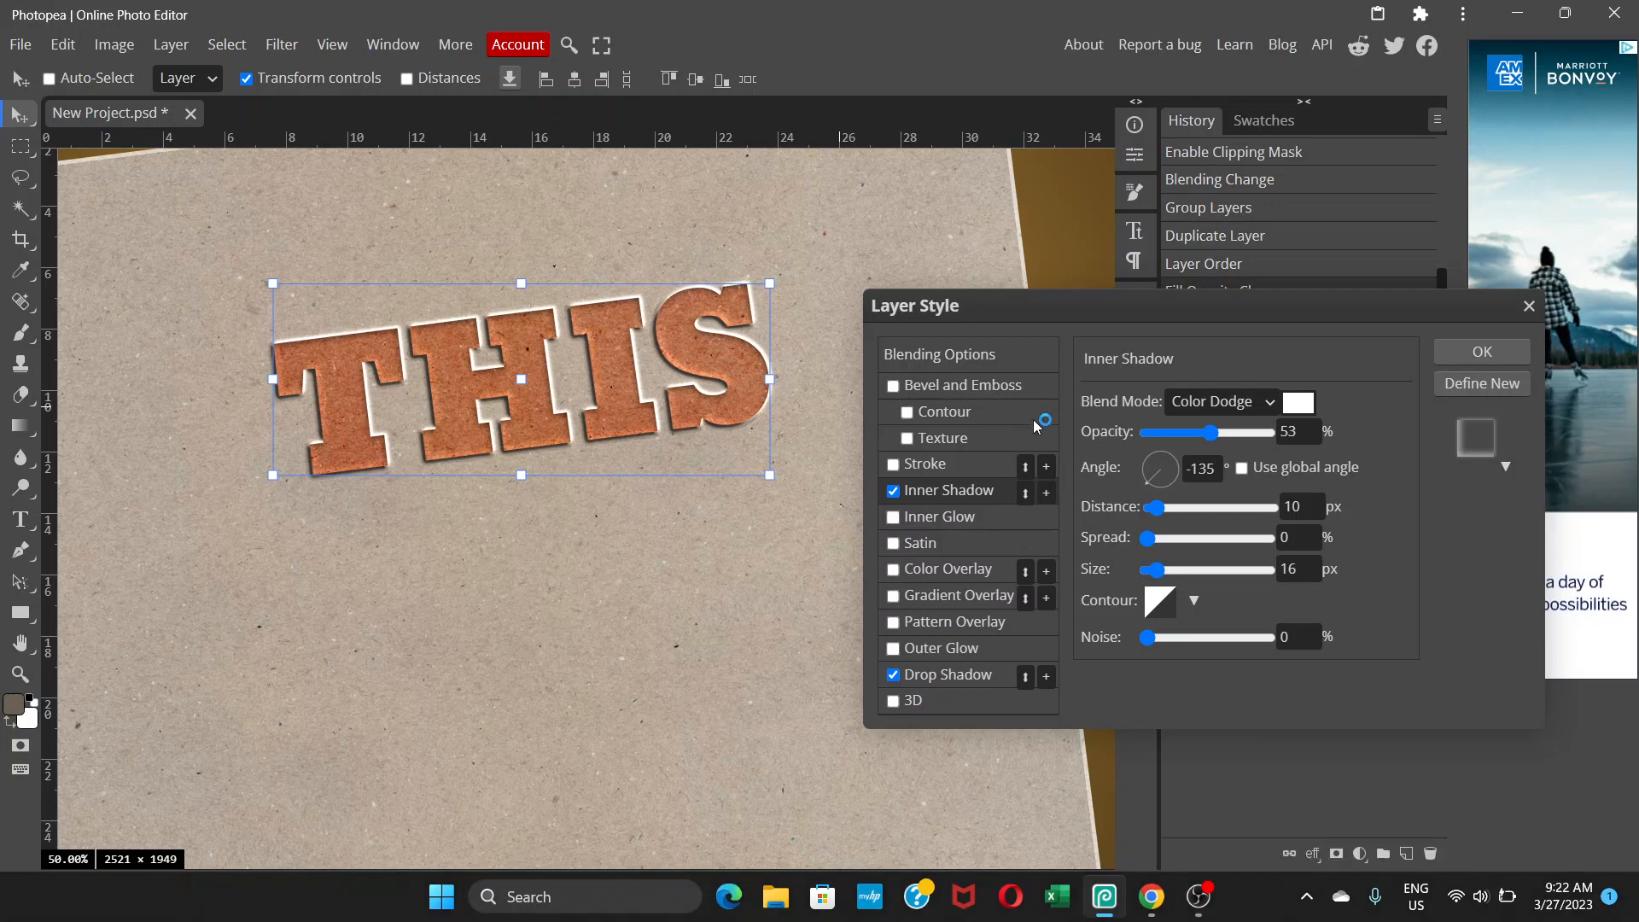
Set the drop shadow of "THIS copy" to black (000000) with the Multiply blend mode.
{"action": "left_click_drag", "start_coordinate": [1020, 321], "coordinate": [1041, 244]}
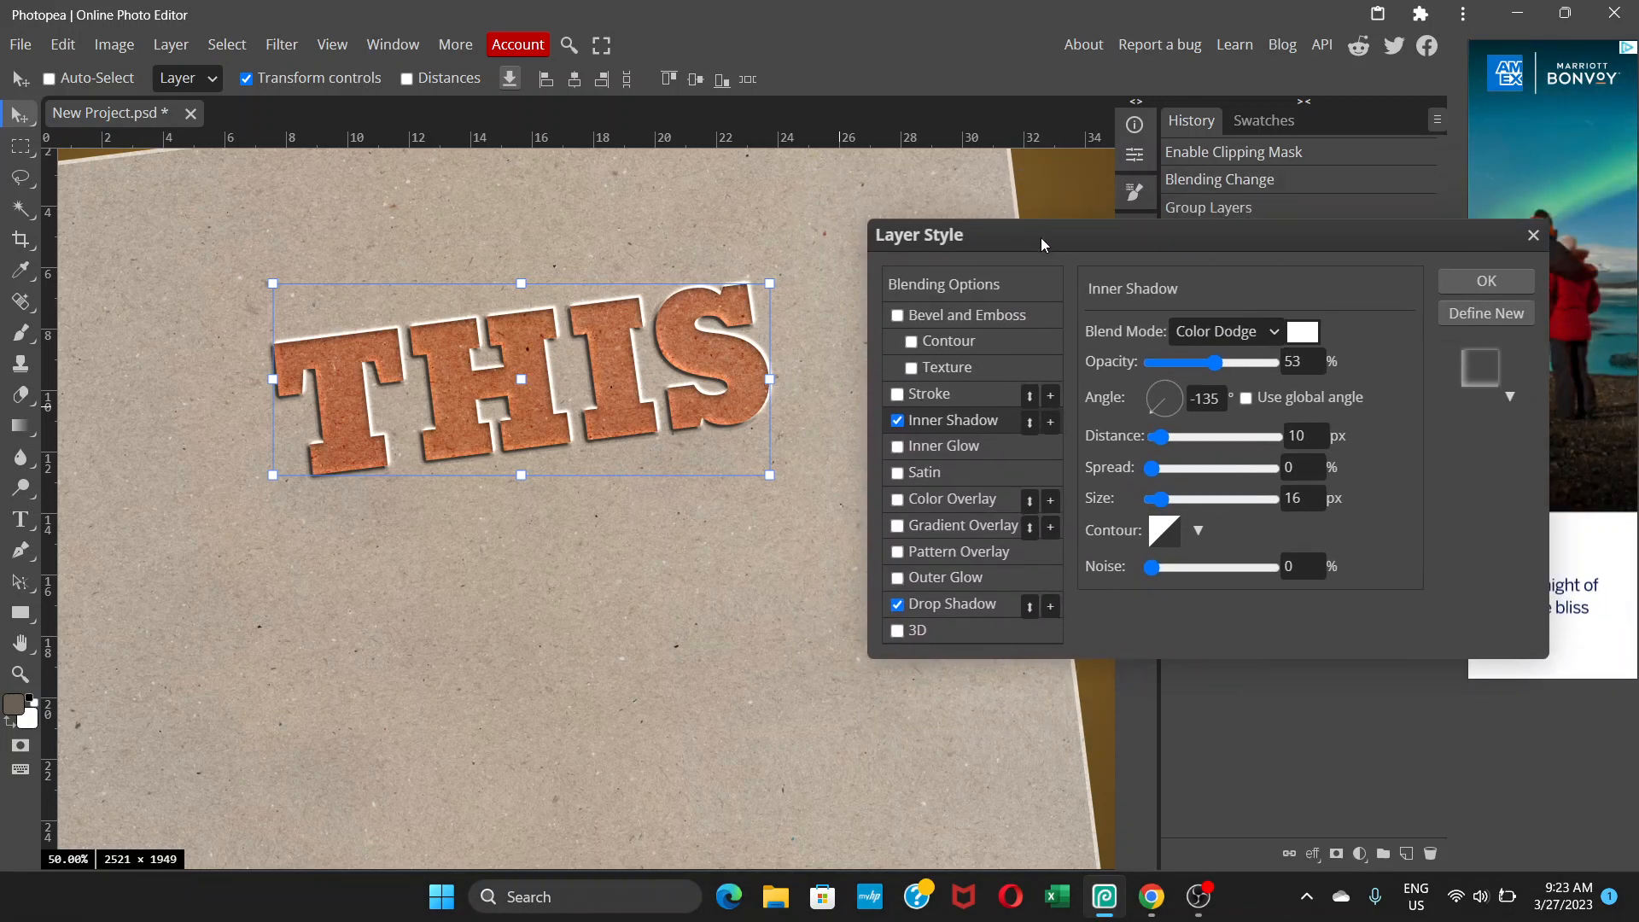
{"action": "left_click", "coordinate": [980, 427]}
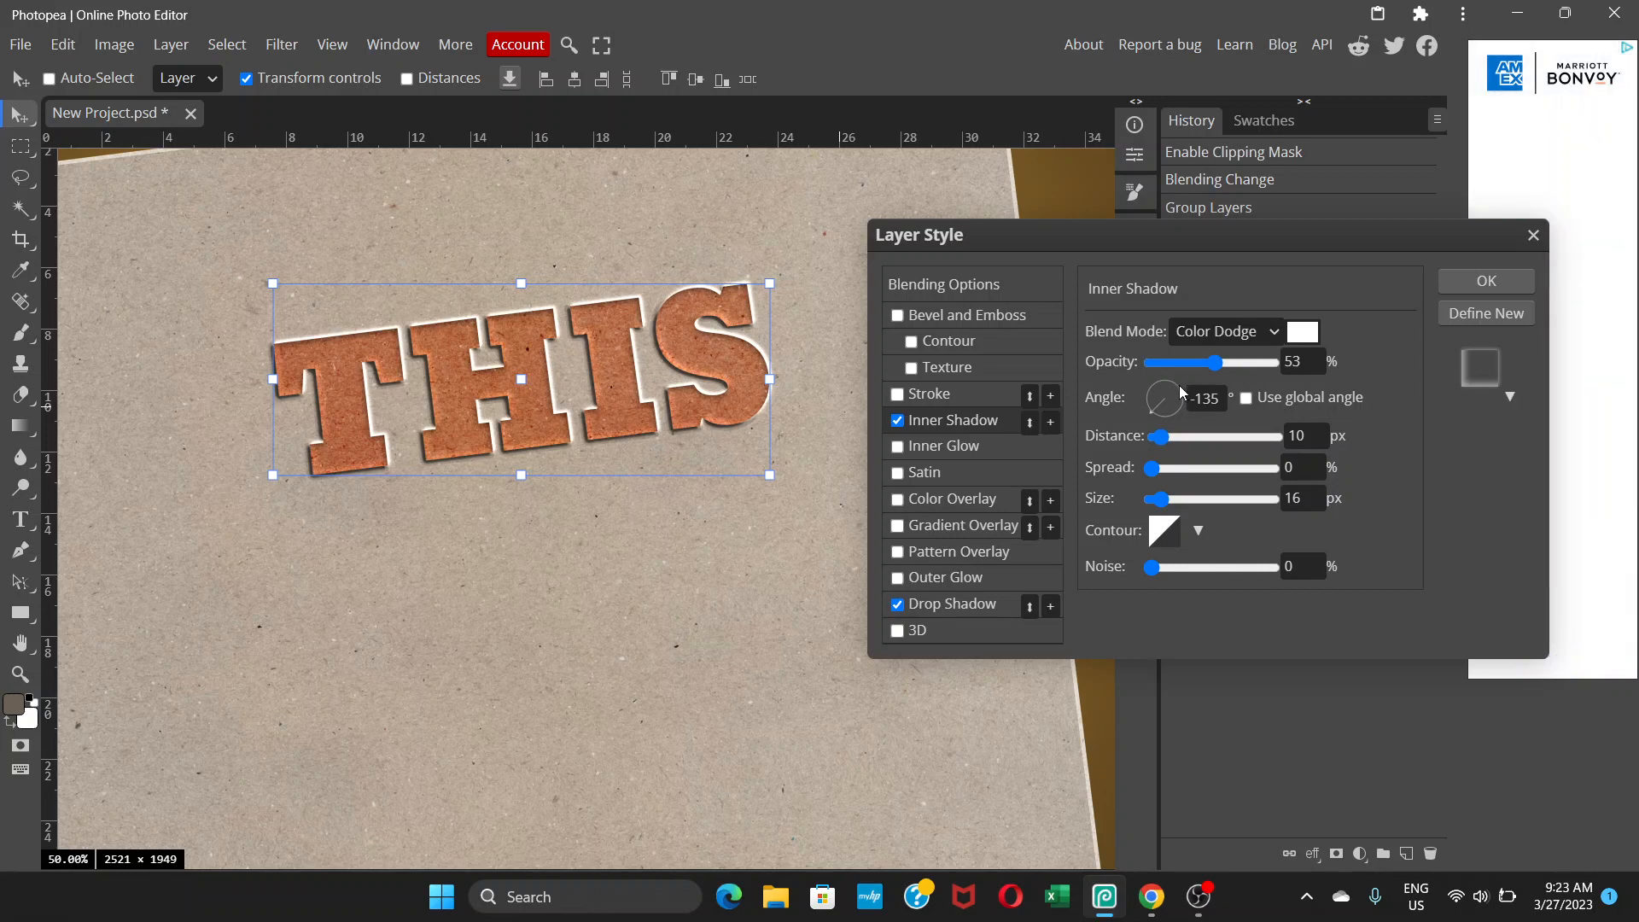
{"action": "left_click", "coordinate": [948, 602]}
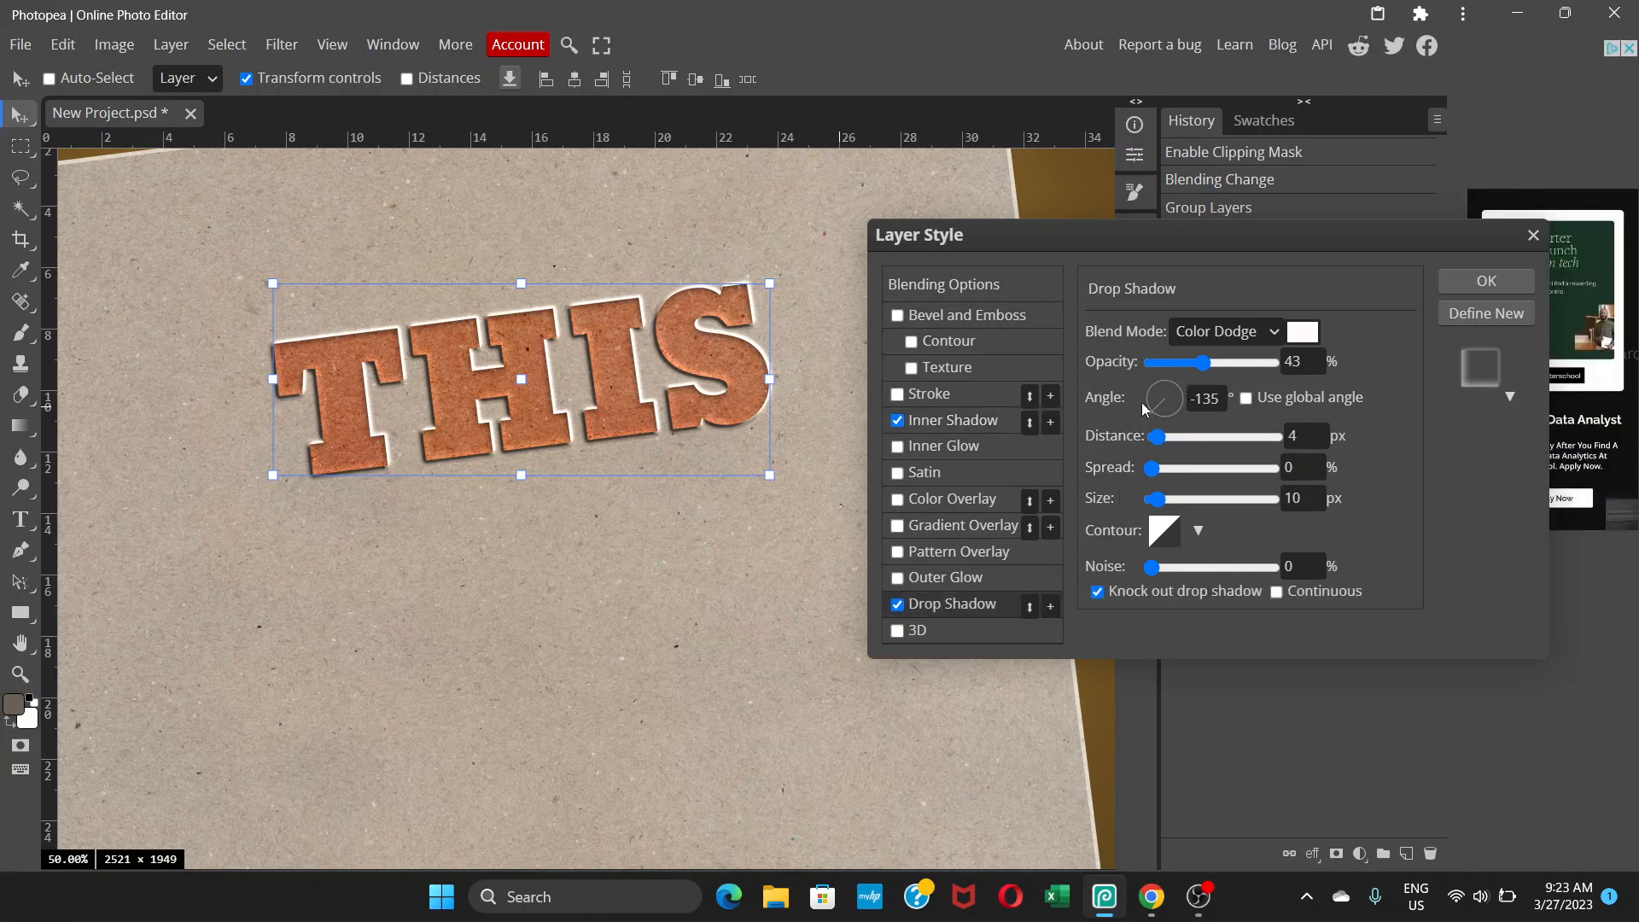
{"action": "left_click", "coordinate": [1274, 336]}
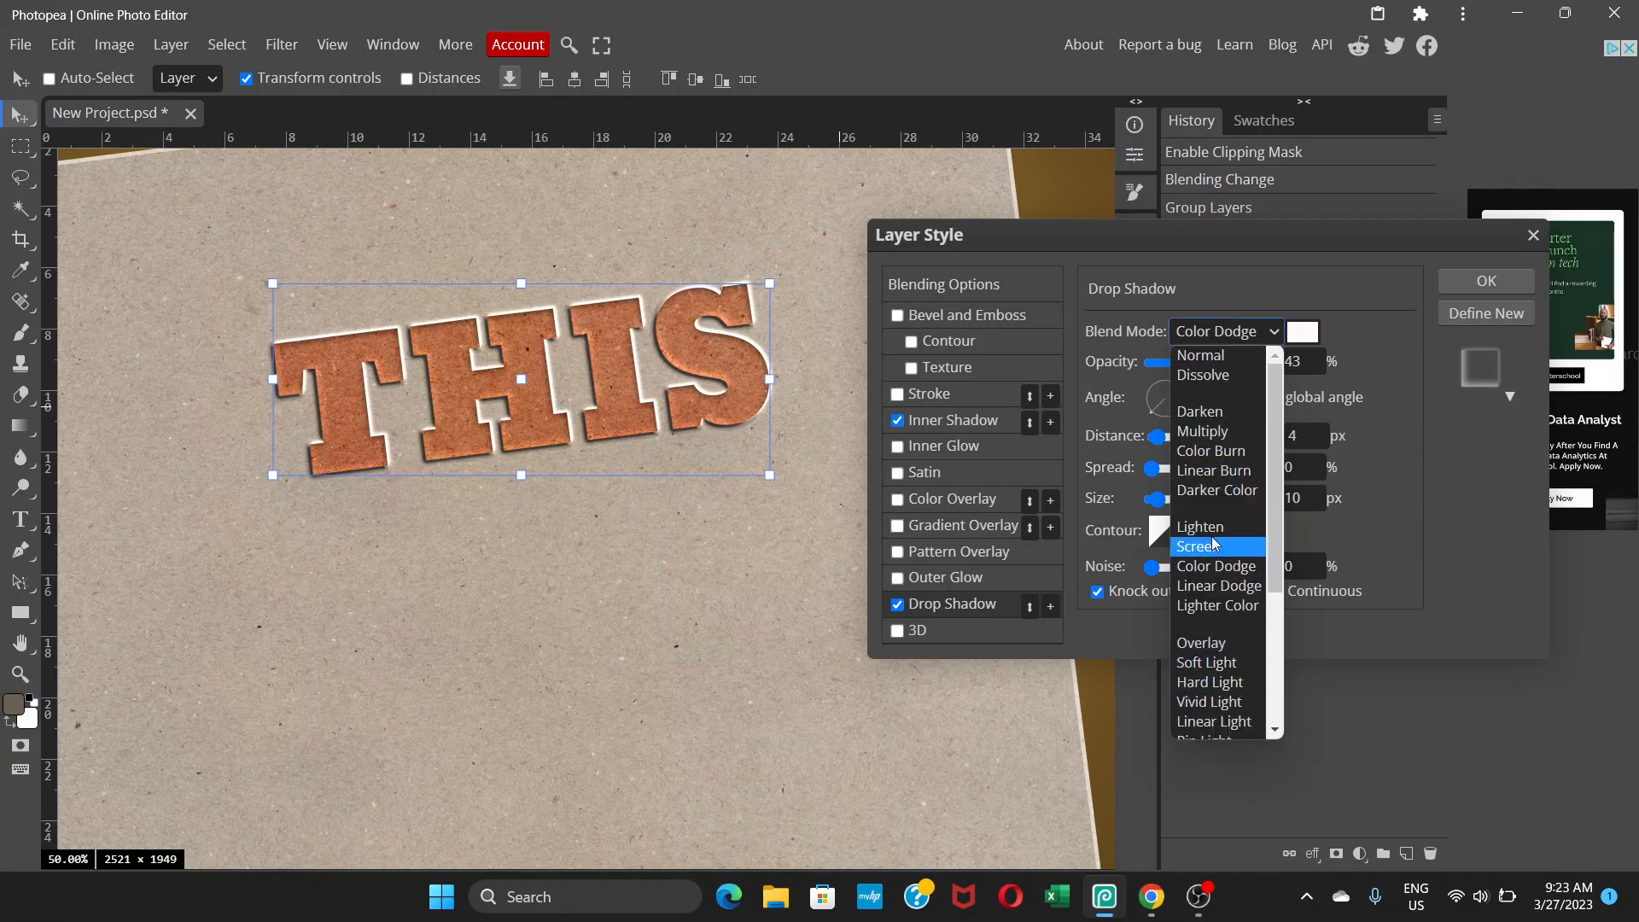
{"action": "left_click", "coordinate": [1203, 431]}
{"action": "left_click", "coordinate": [1303, 331]}
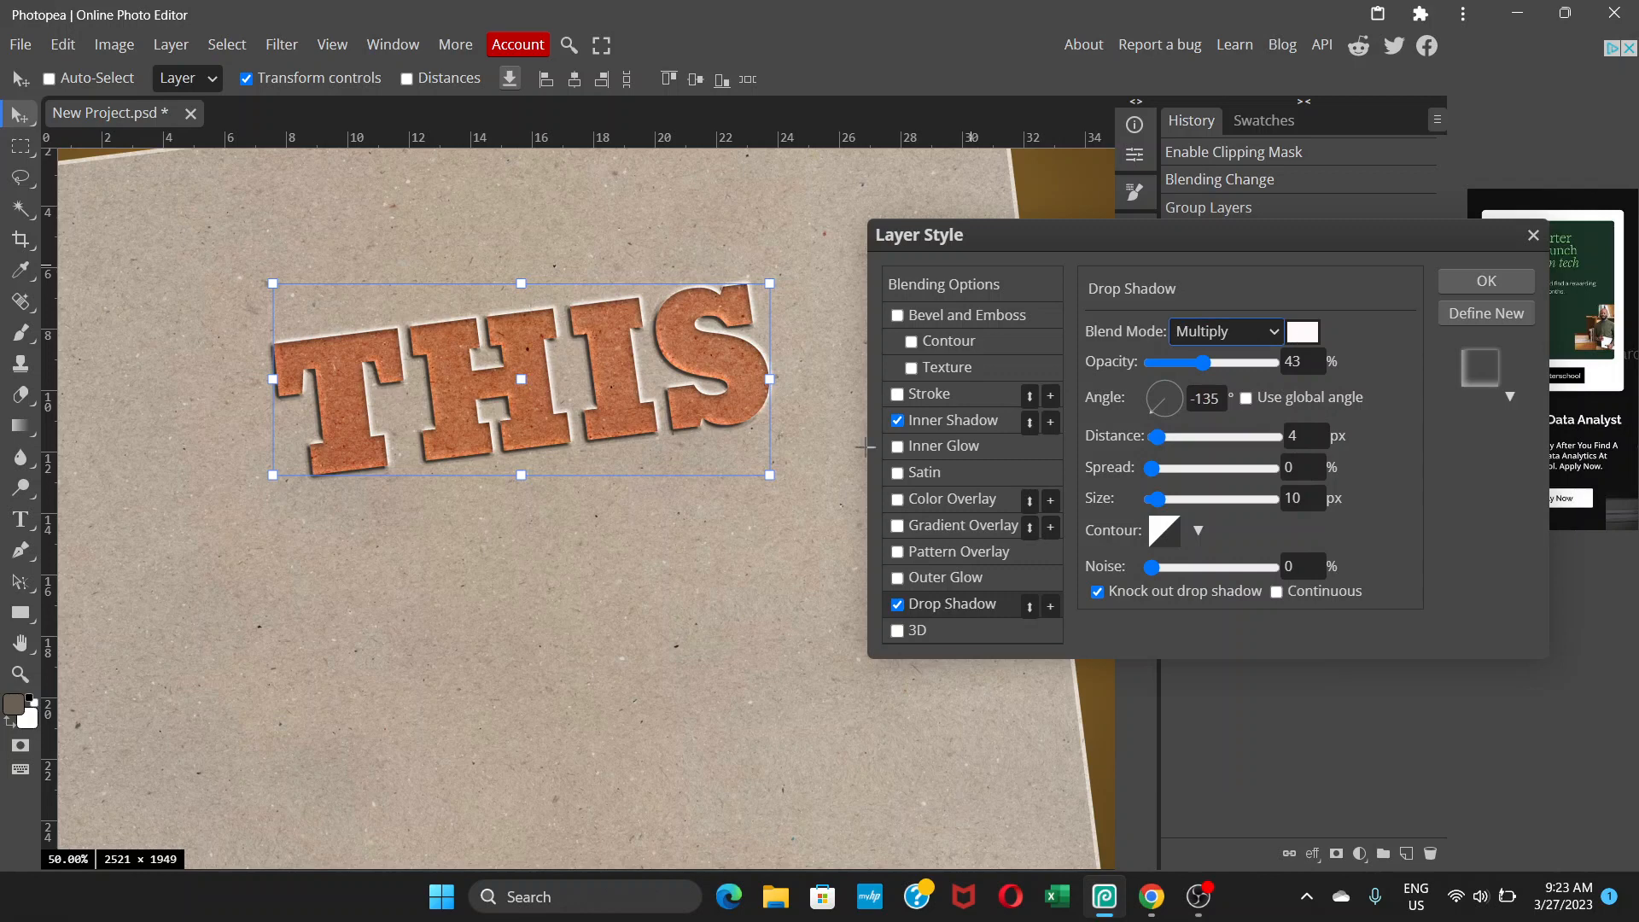
{"action": "left_click", "coordinate": [336, 667]}
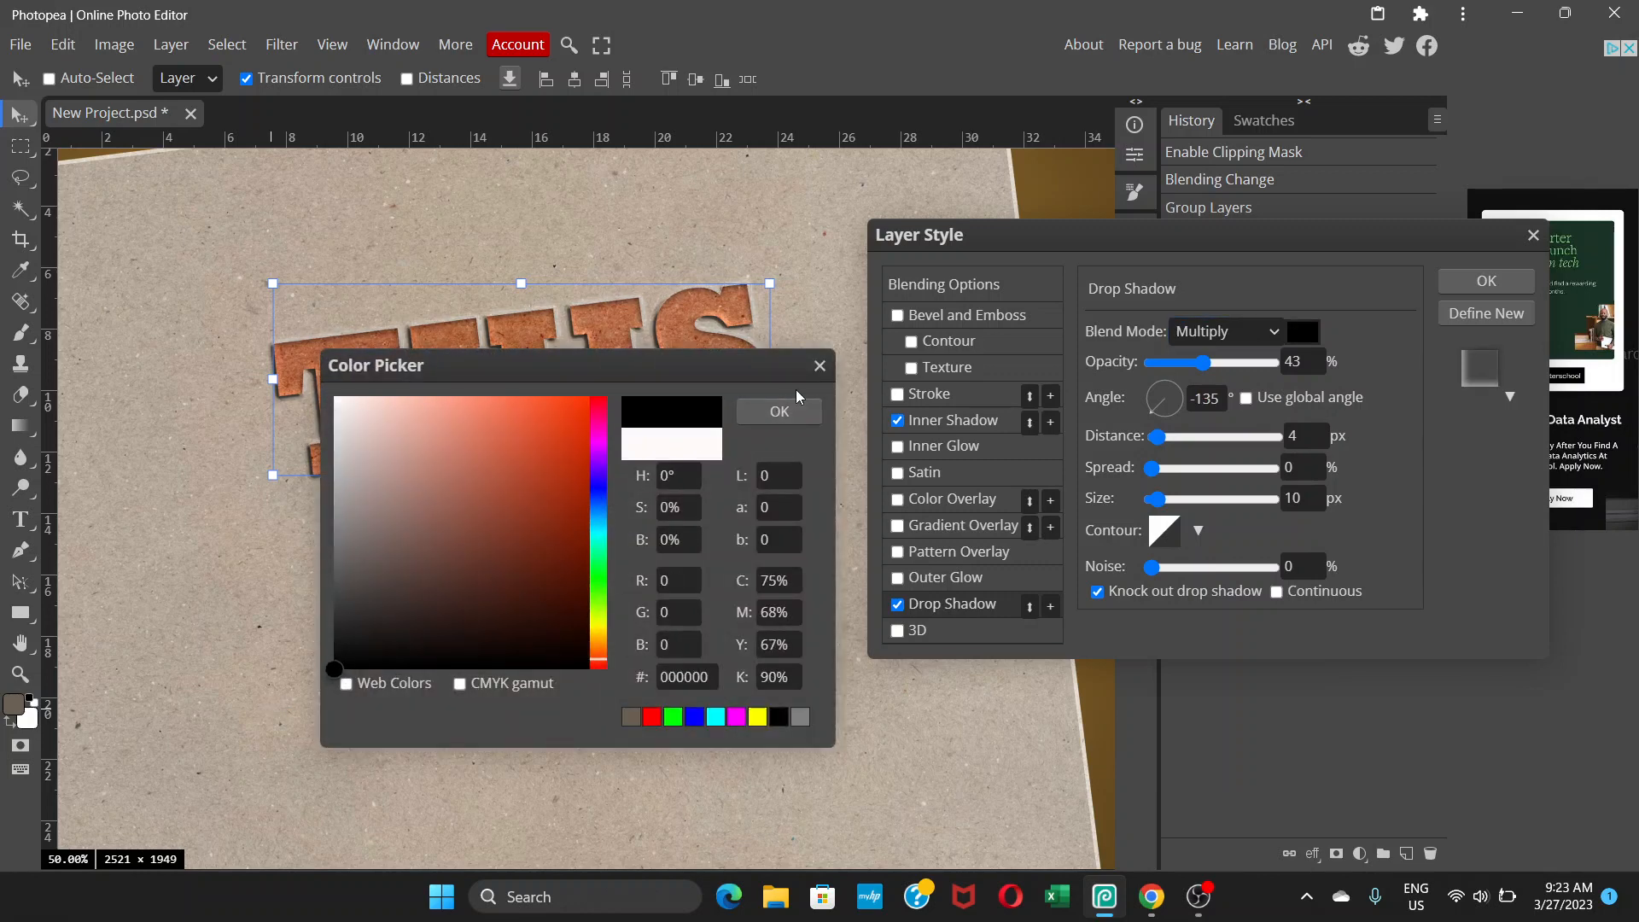
{"action": "left_click", "coordinate": [789, 413]}
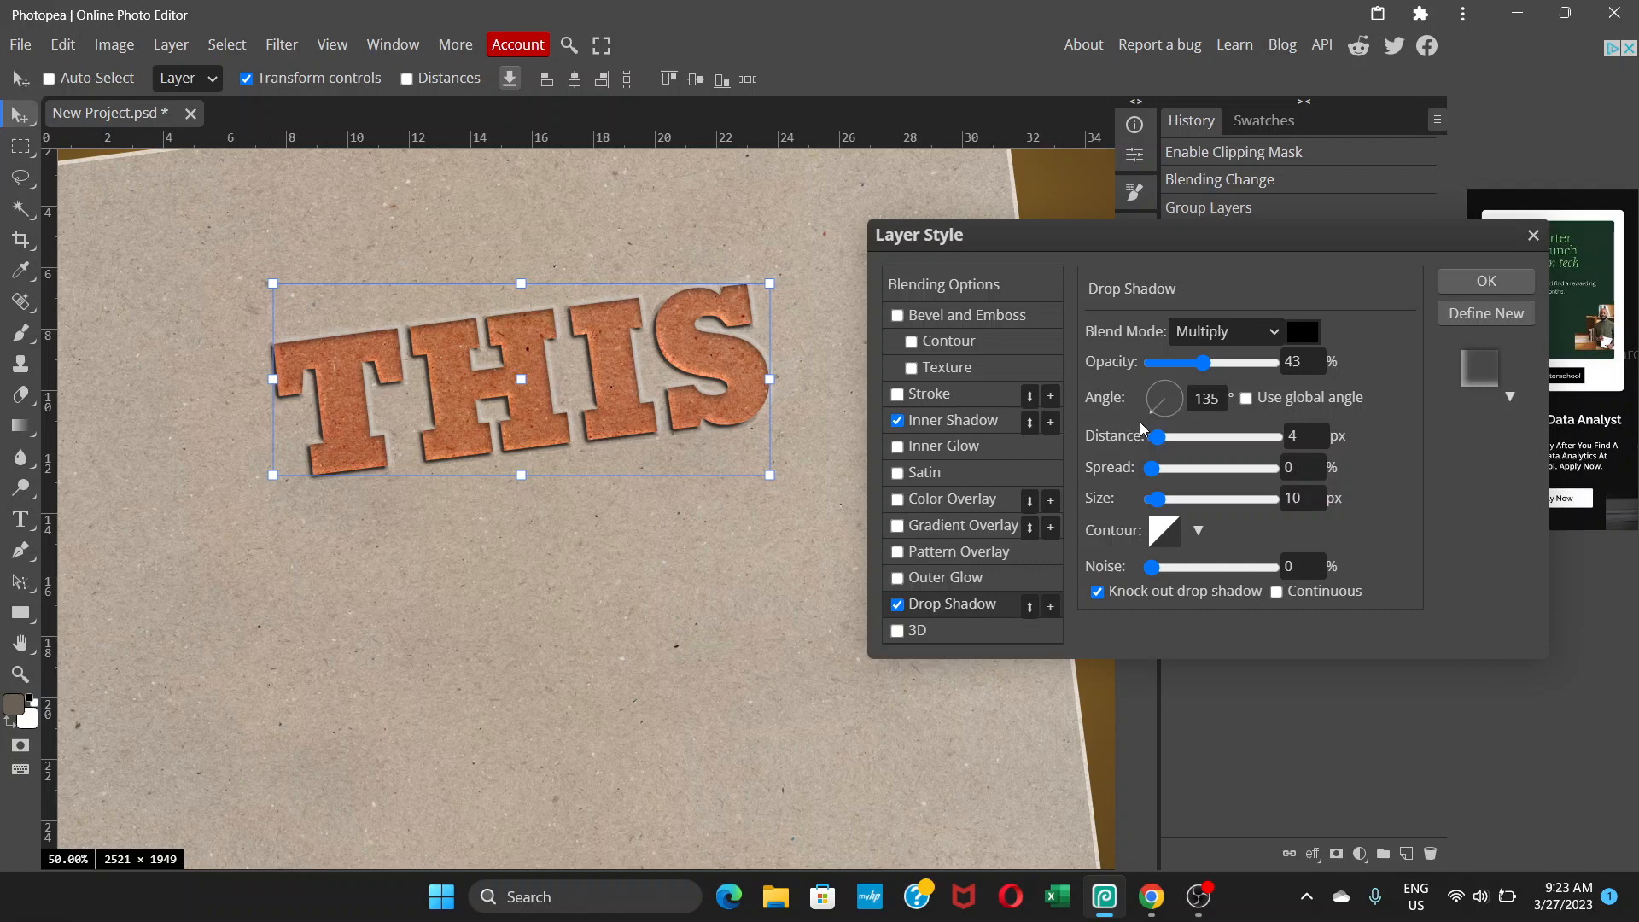
Set the drop shadow's distance to 14 px and its angle to 45°.
{"action": "left_click_drag", "start_coordinate": [1166, 439], "coordinate": [1158, 403]}
{"action": "left_click", "coordinate": [1193, 400]}
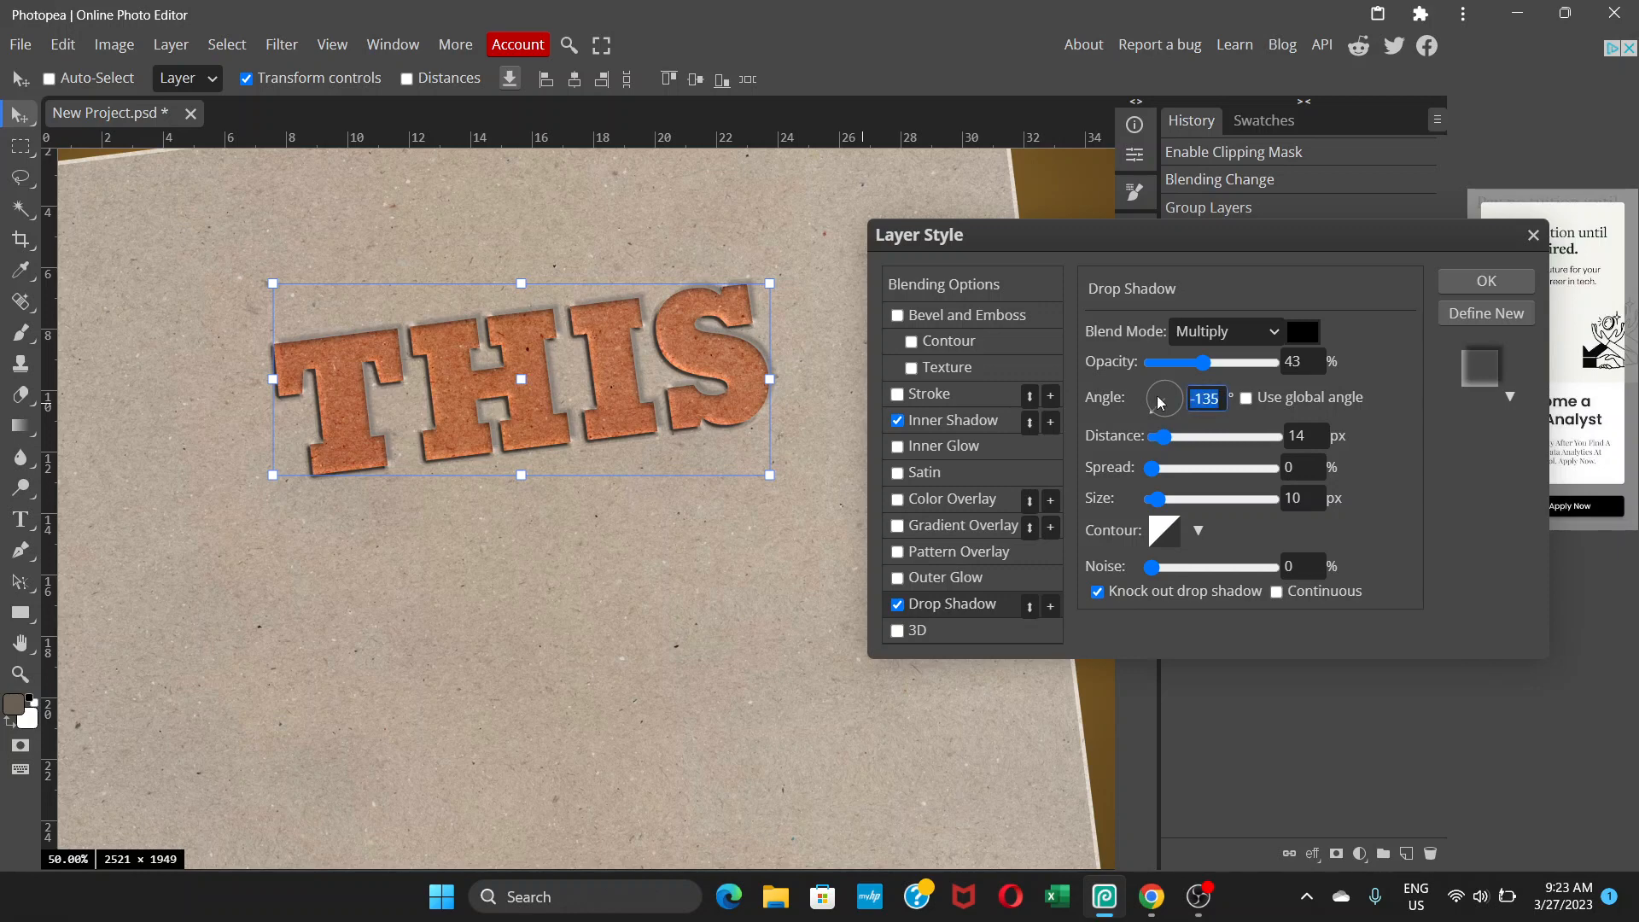
{"action": "type", "text": "45"}
{"action": "key", "text": "Return"}
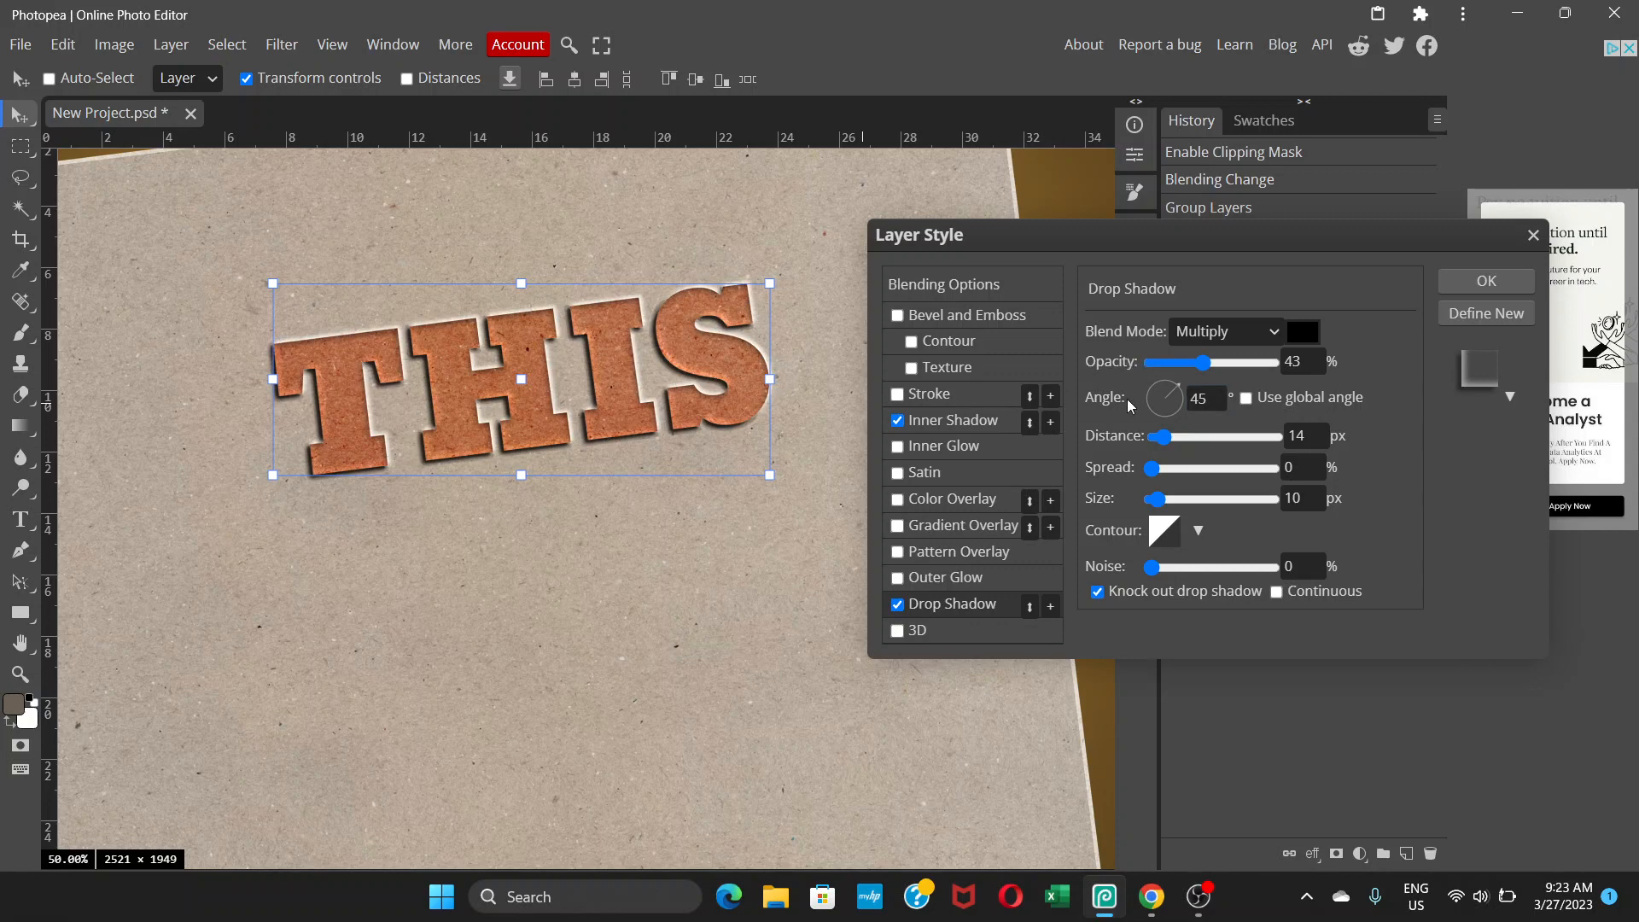
Adjust the drop shadow to a distance of 5 px, a size of 19 px and a spread of 0%.
{"action": "left_click_drag", "start_coordinate": [1165, 439], "coordinate": [1165, 440]}
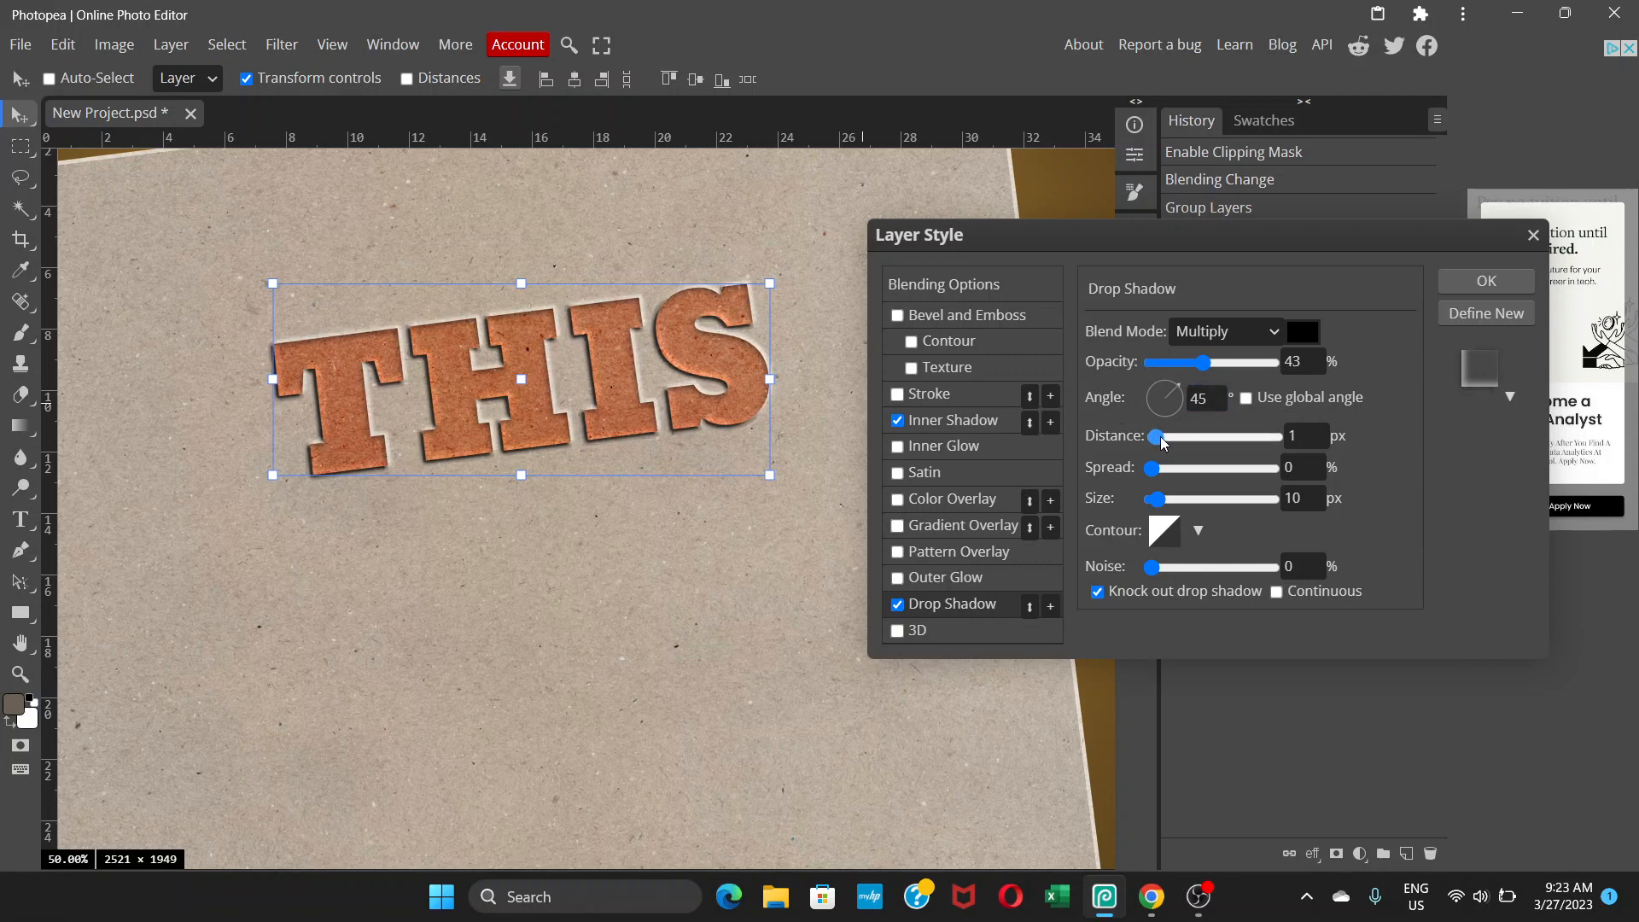
{"action": "left_click_drag", "start_coordinate": [1166, 502], "coordinate": [1166, 503]}
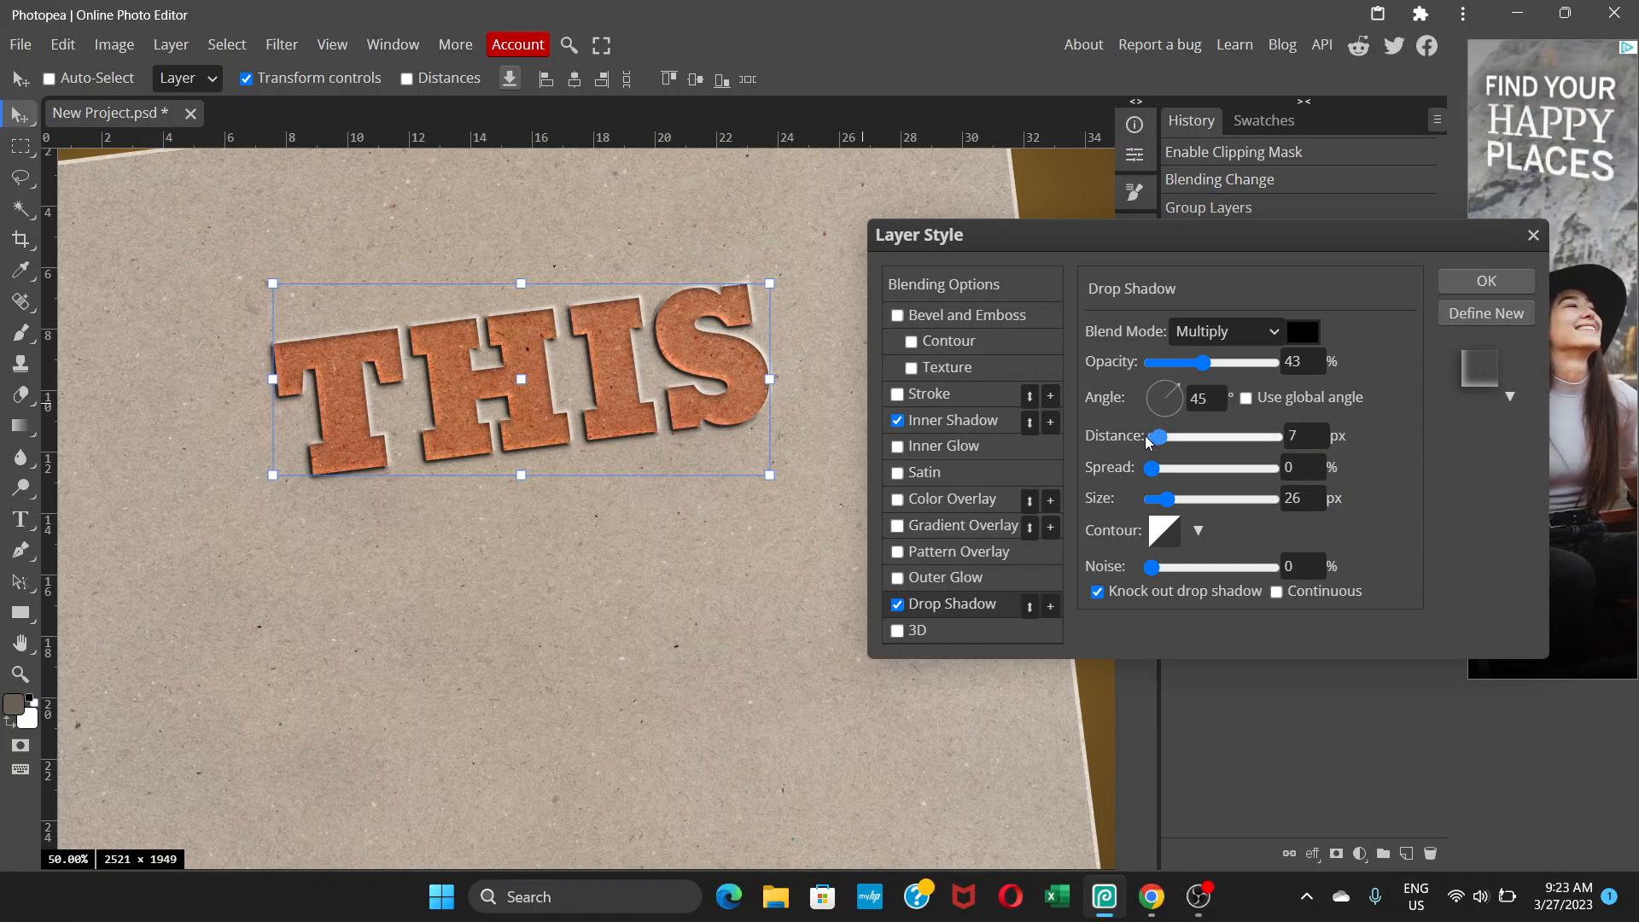
{"action": "left_click_drag", "start_coordinate": [1154, 441], "coordinate": [1169, 442]}
{"action": "left_click_drag", "start_coordinate": [1165, 500], "coordinate": [1160, 446]}
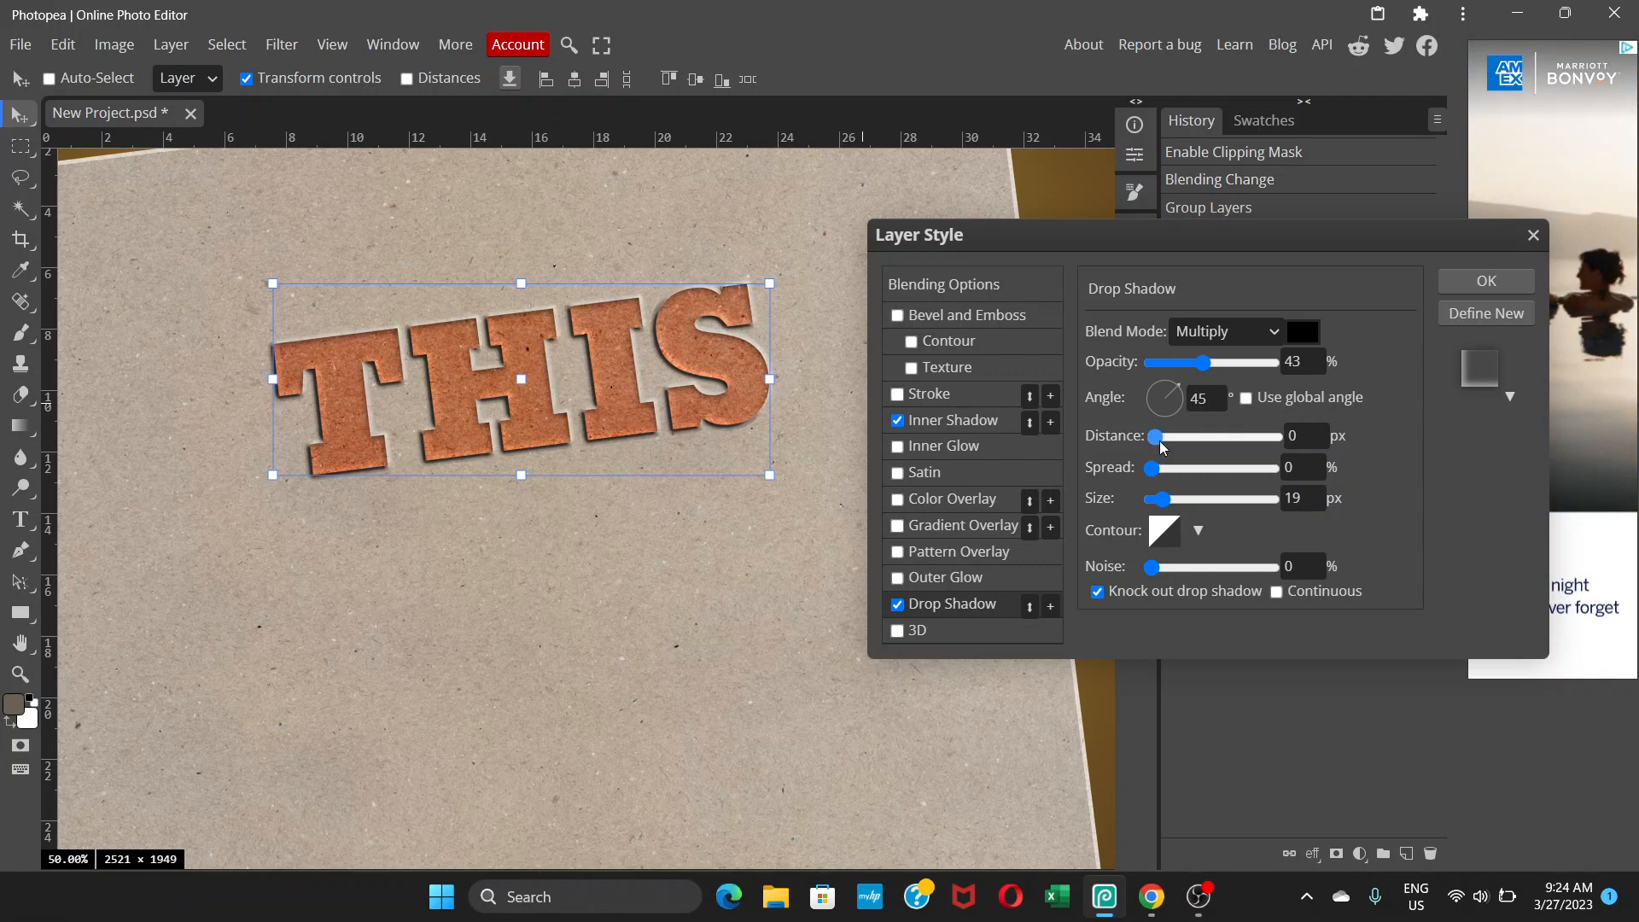
{"action": "left_click_drag", "start_coordinate": [1161, 448], "coordinate": [1197, 437]}
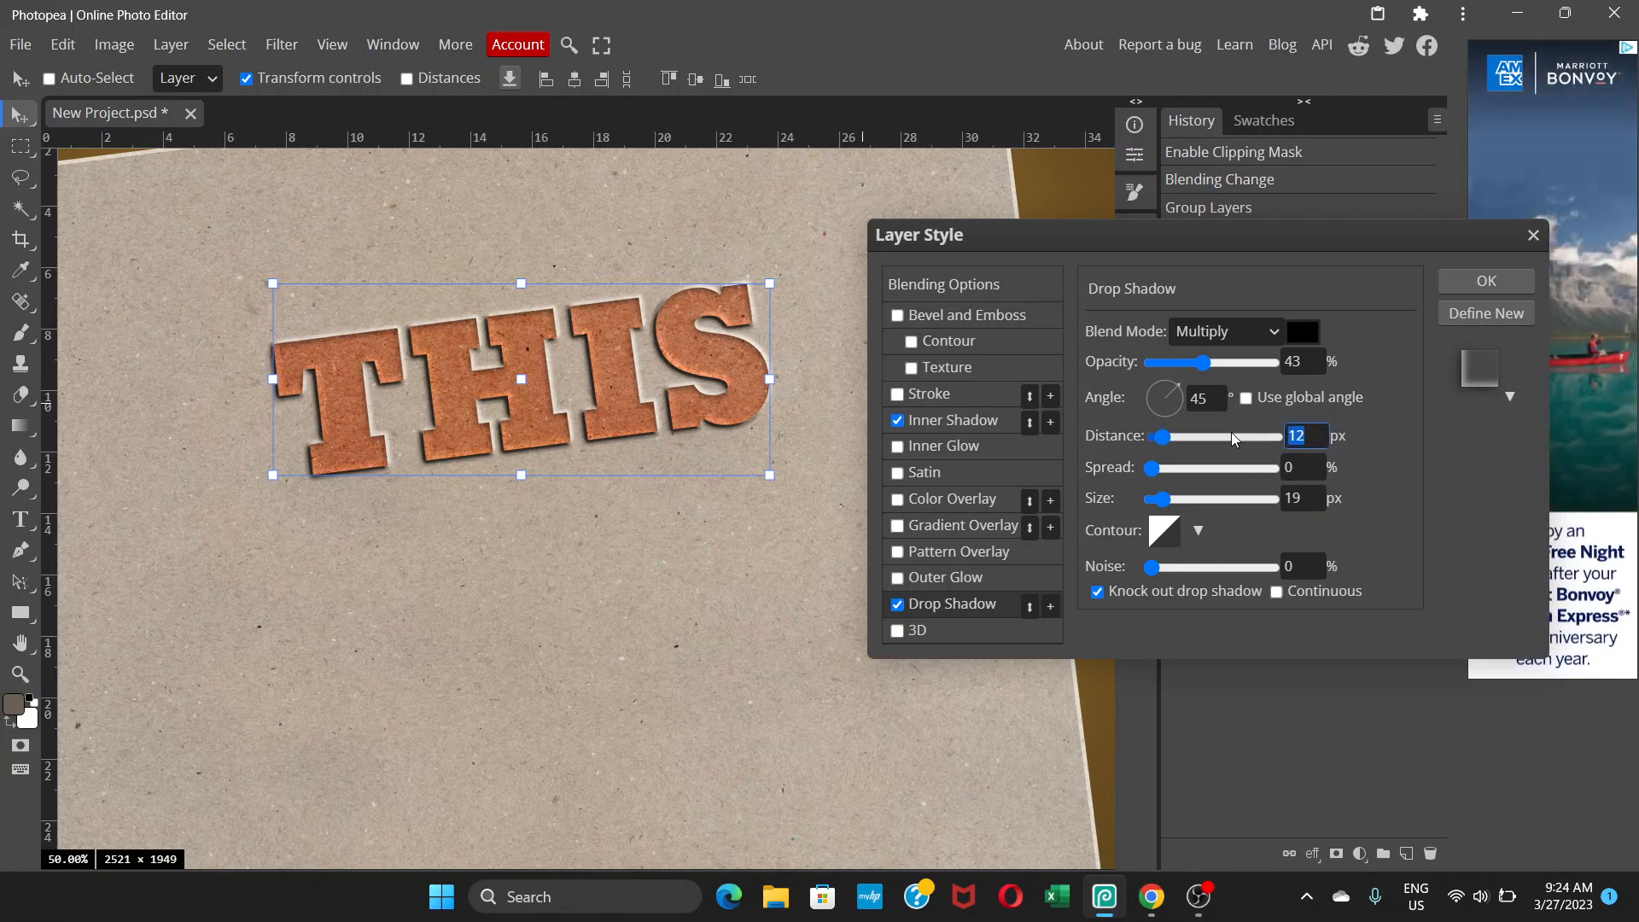
{"action": "type", "text": "5"}
{"action": "key", "text": "Return"}
{"action": "left_click_drag", "start_coordinate": [1152, 468], "coordinate": [1196, 472]}
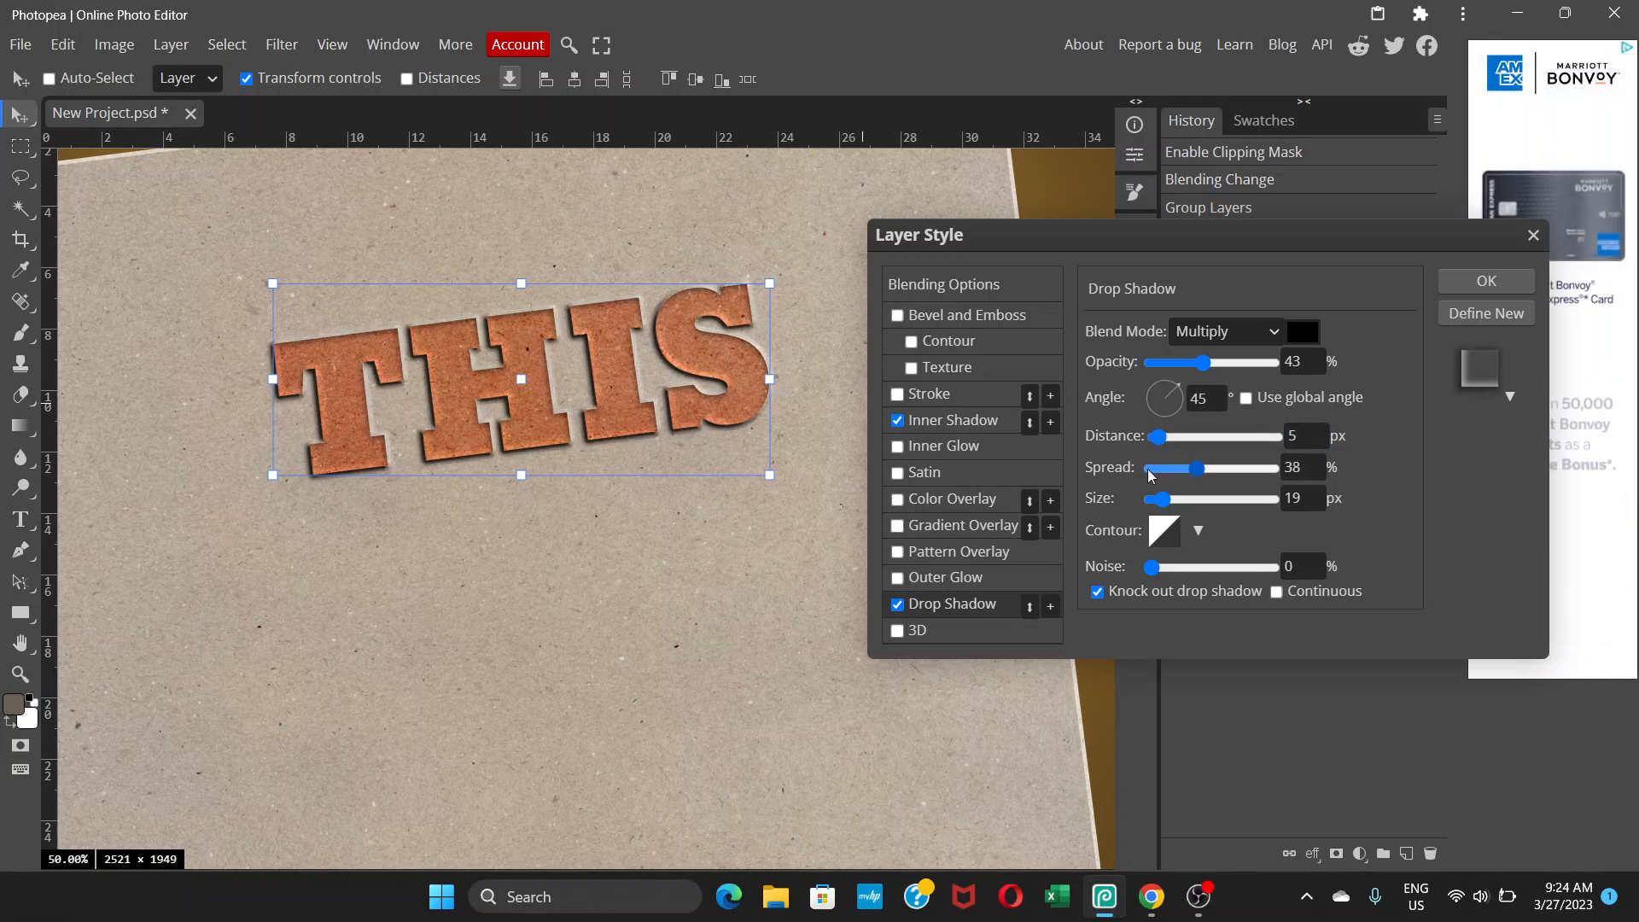
{"action": "left_click", "coordinate": [1149, 469]}
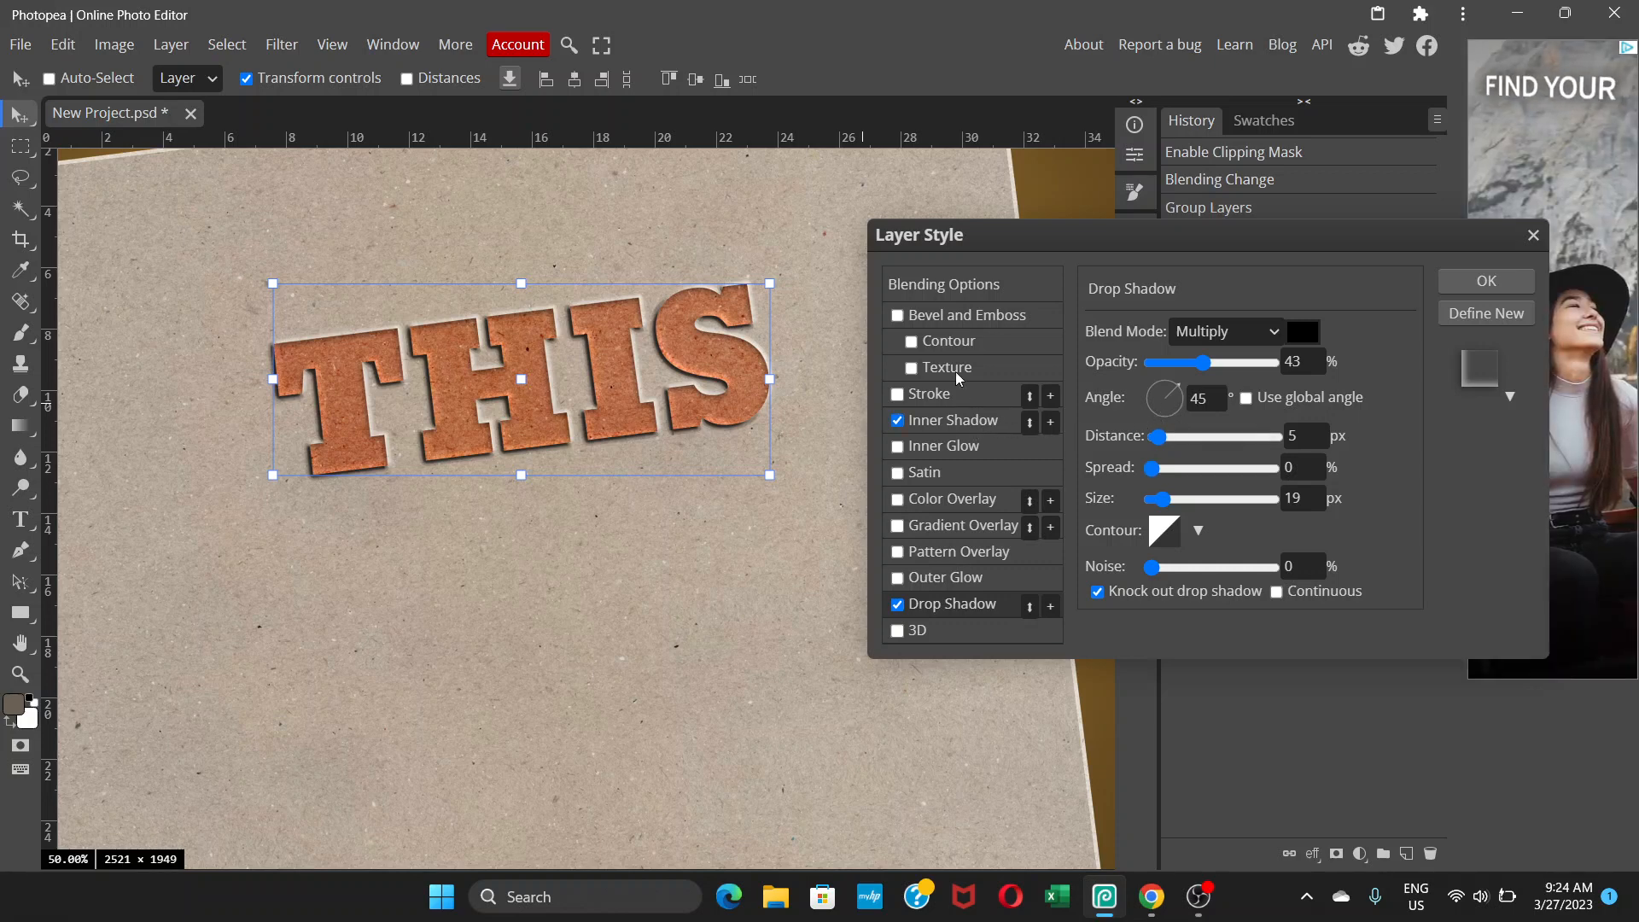
Return to the inner shadow settings and change the blend mode to Multiply.
{"action": "left_click", "coordinate": [973, 422]}
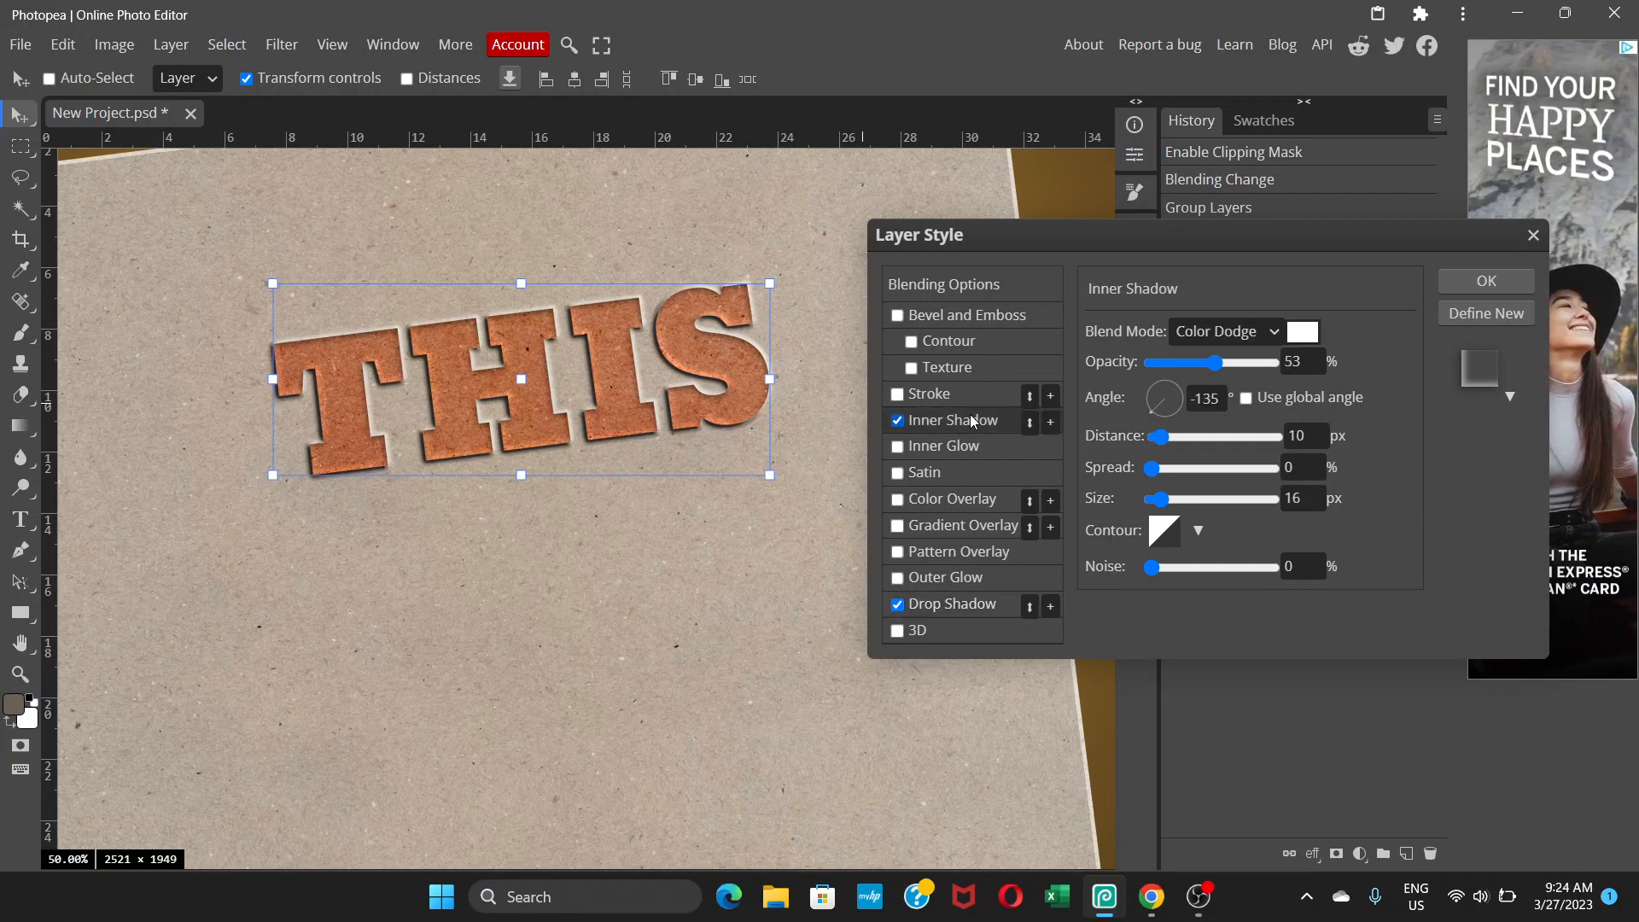
{"action": "left_click", "coordinate": [1226, 331]}
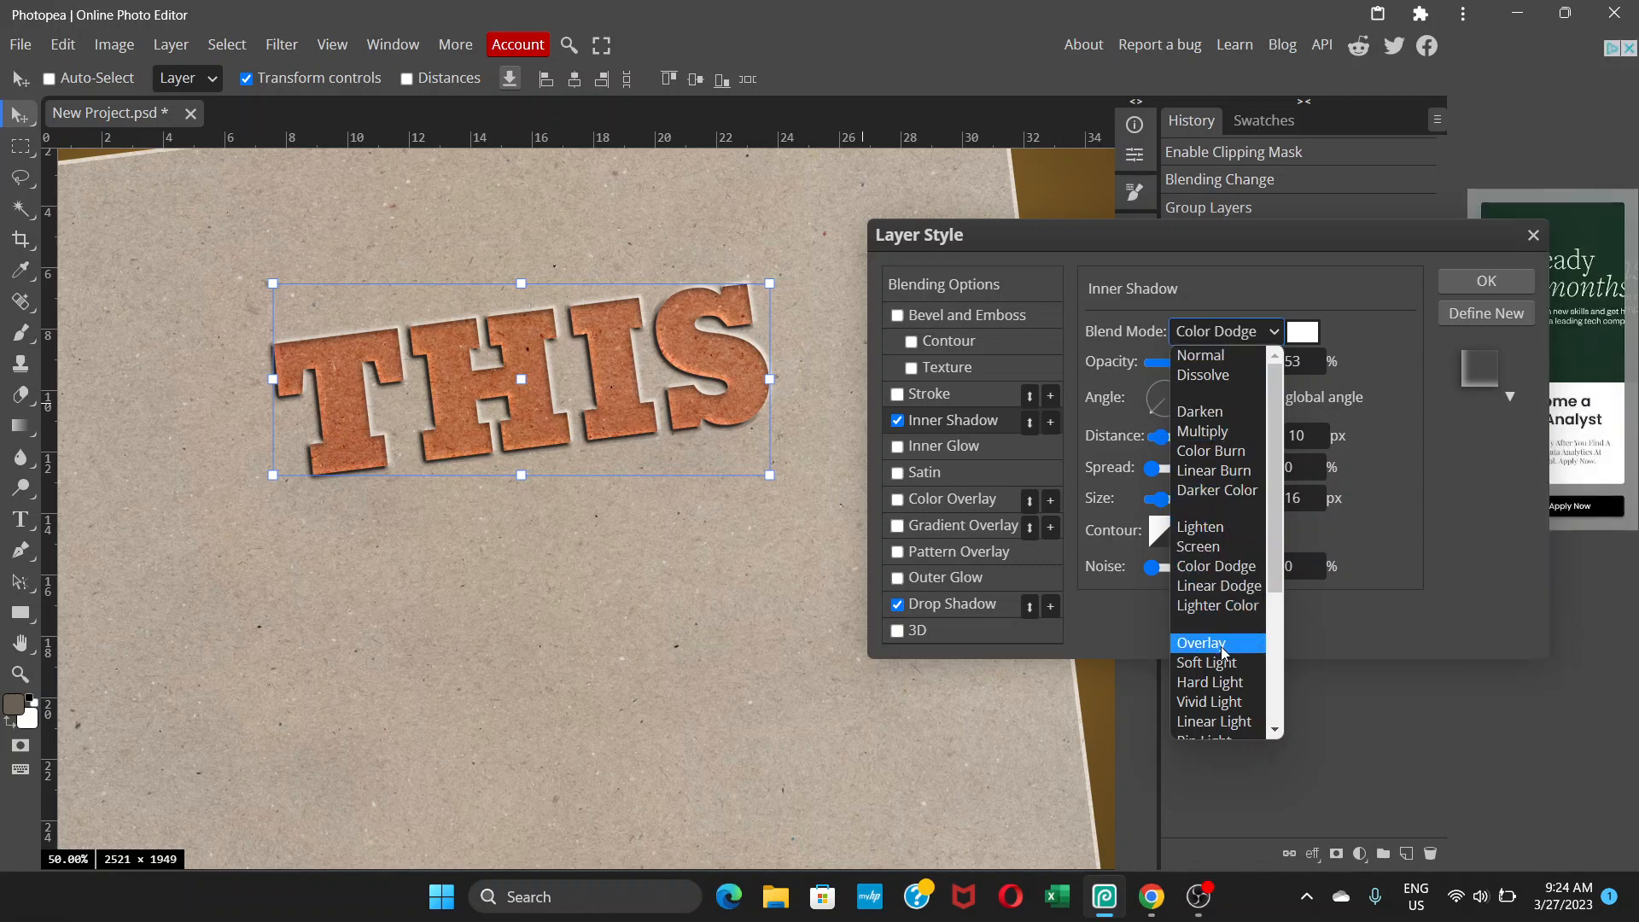
{"action": "left_click", "coordinate": [1216, 437]}
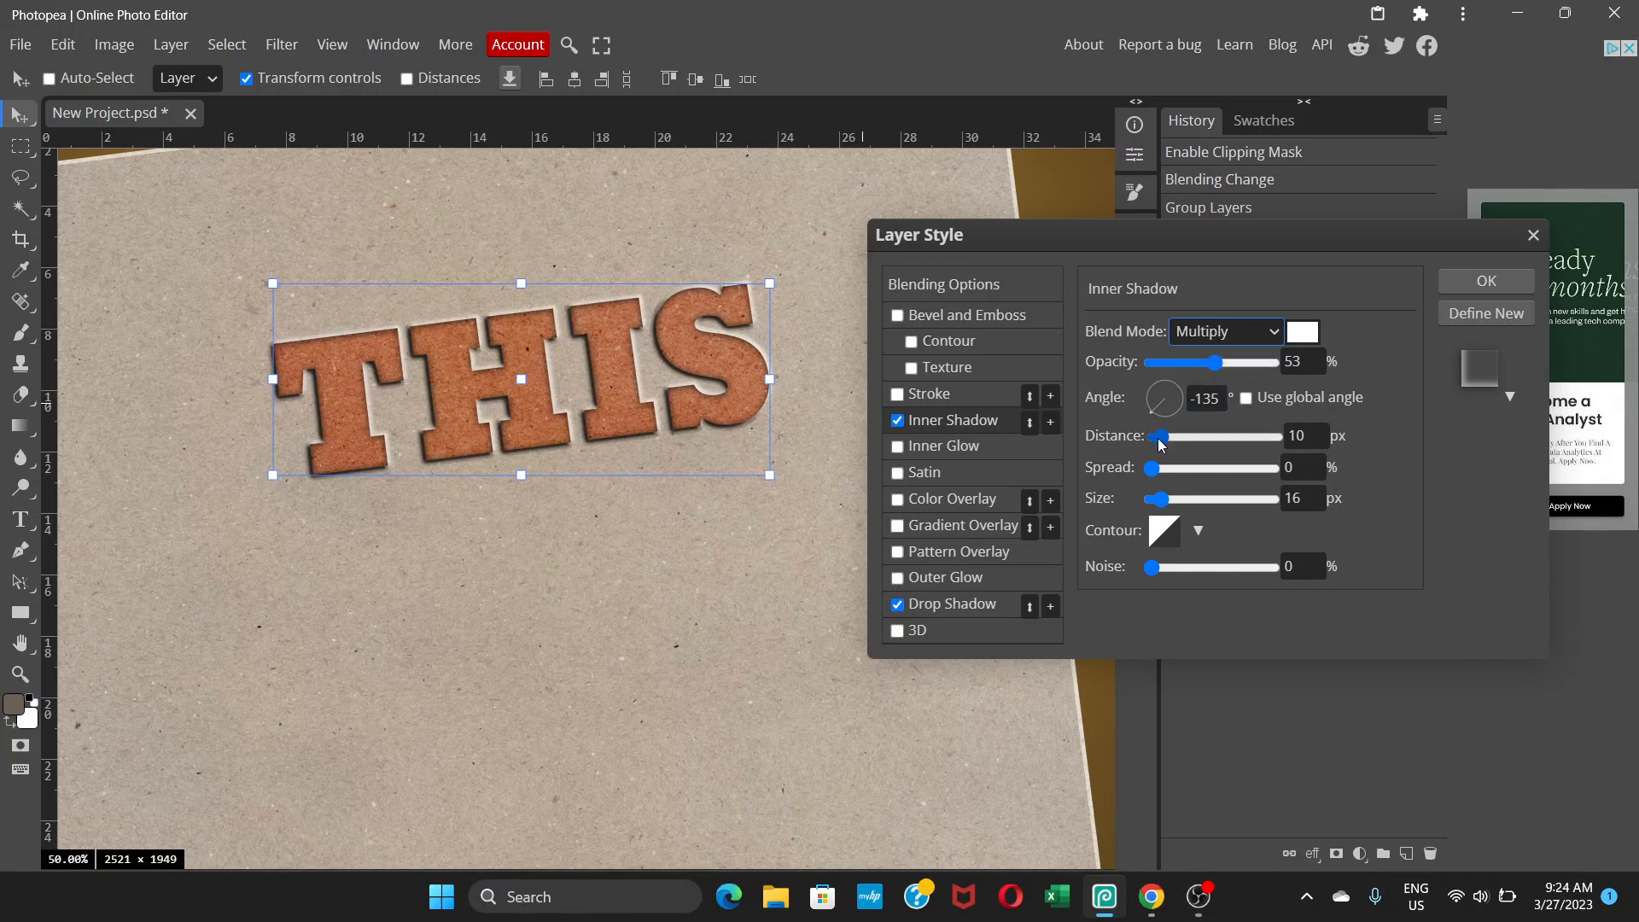
Set the inner shadow's distance to 24 px, its spread to 15% and its opacity to 55%.
{"action": "mouse_move", "coordinate": [1168, 437]}
{"action": "left_mouse_down"}
{"action": "mouse_move", "coordinate": [1191, 440]}
{"action": "mouse_move", "coordinate": [1177, 440]}
{"action": "left_mouse_up"}
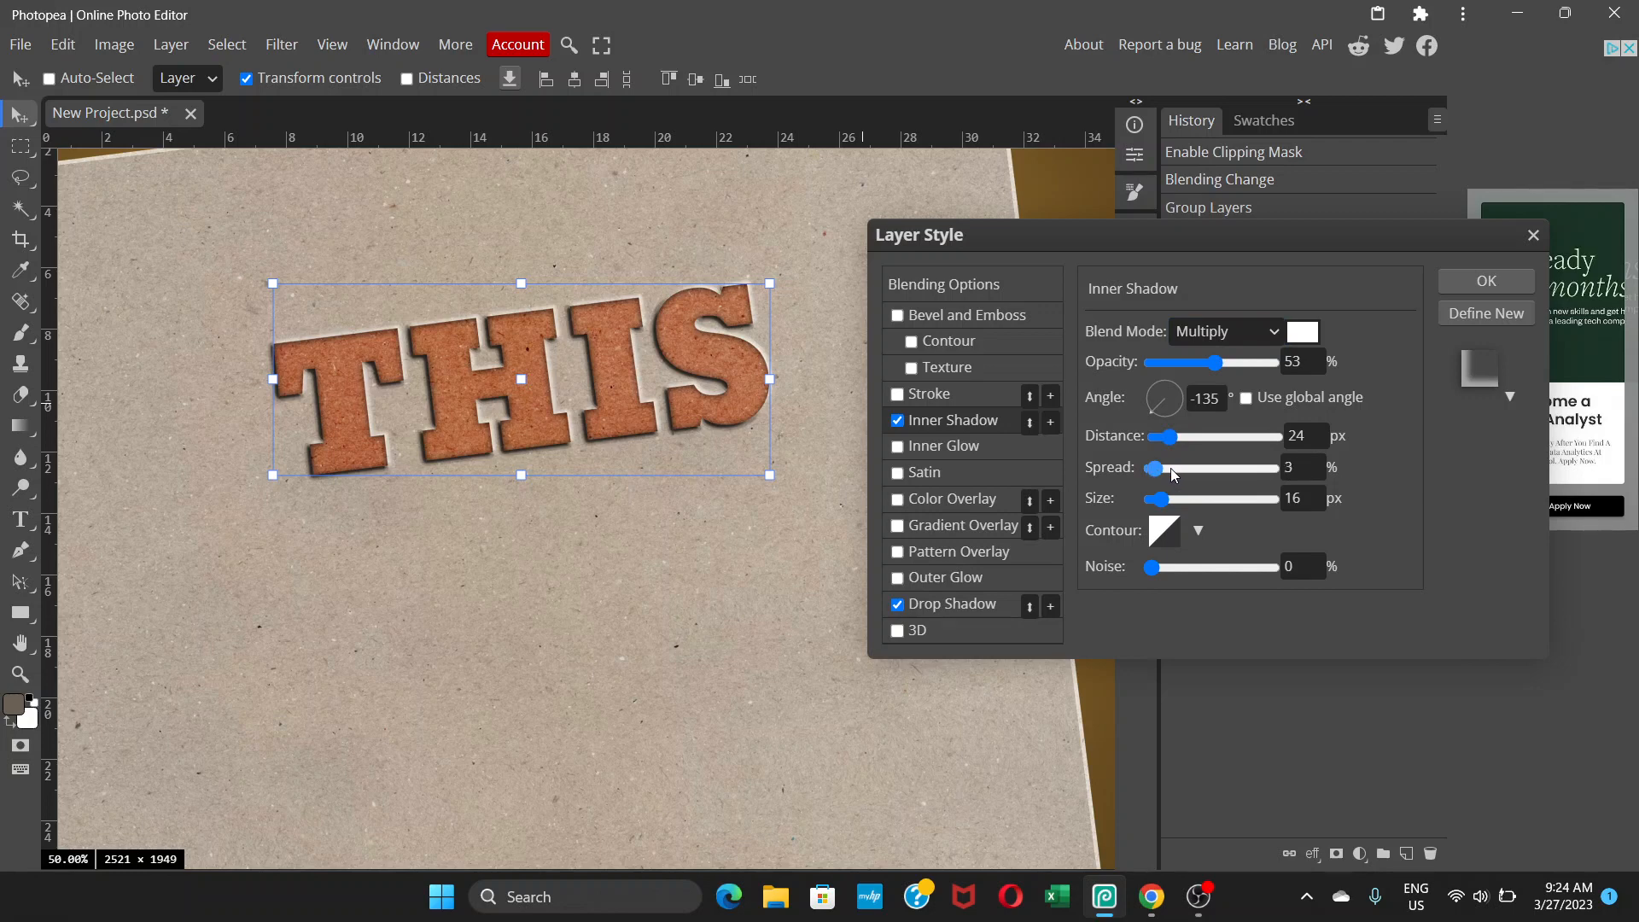
{"action": "left_click", "coordinate": [1171, 469]}
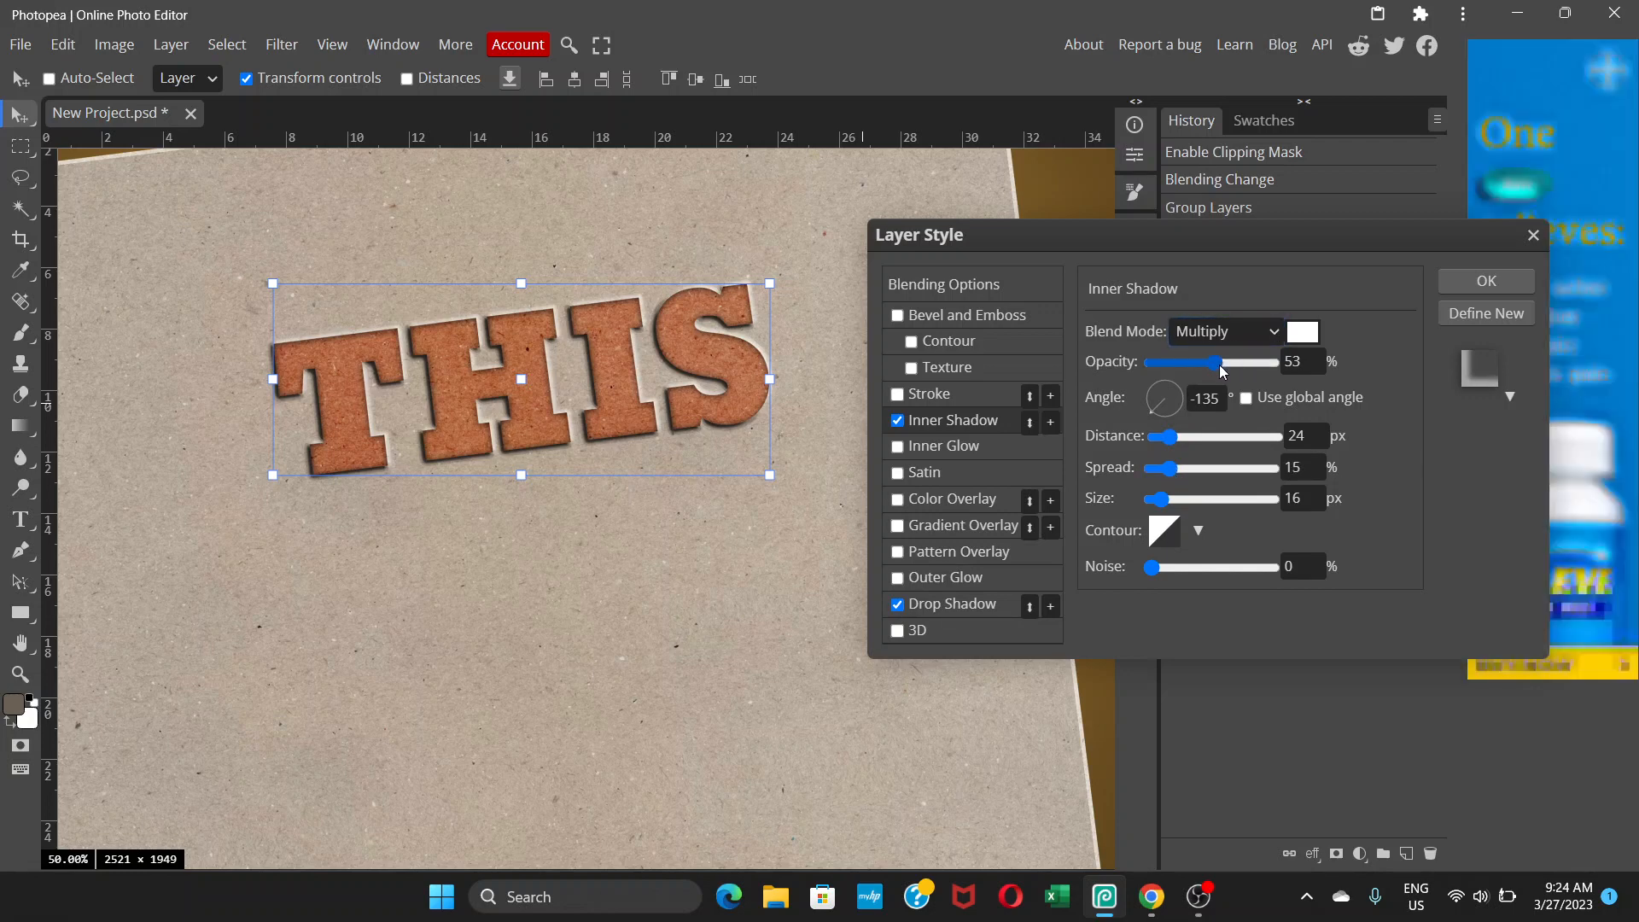
{"action": "left_click_drag", "start_coordinate": [1219, 362], "coordinate": [1217, 362]}
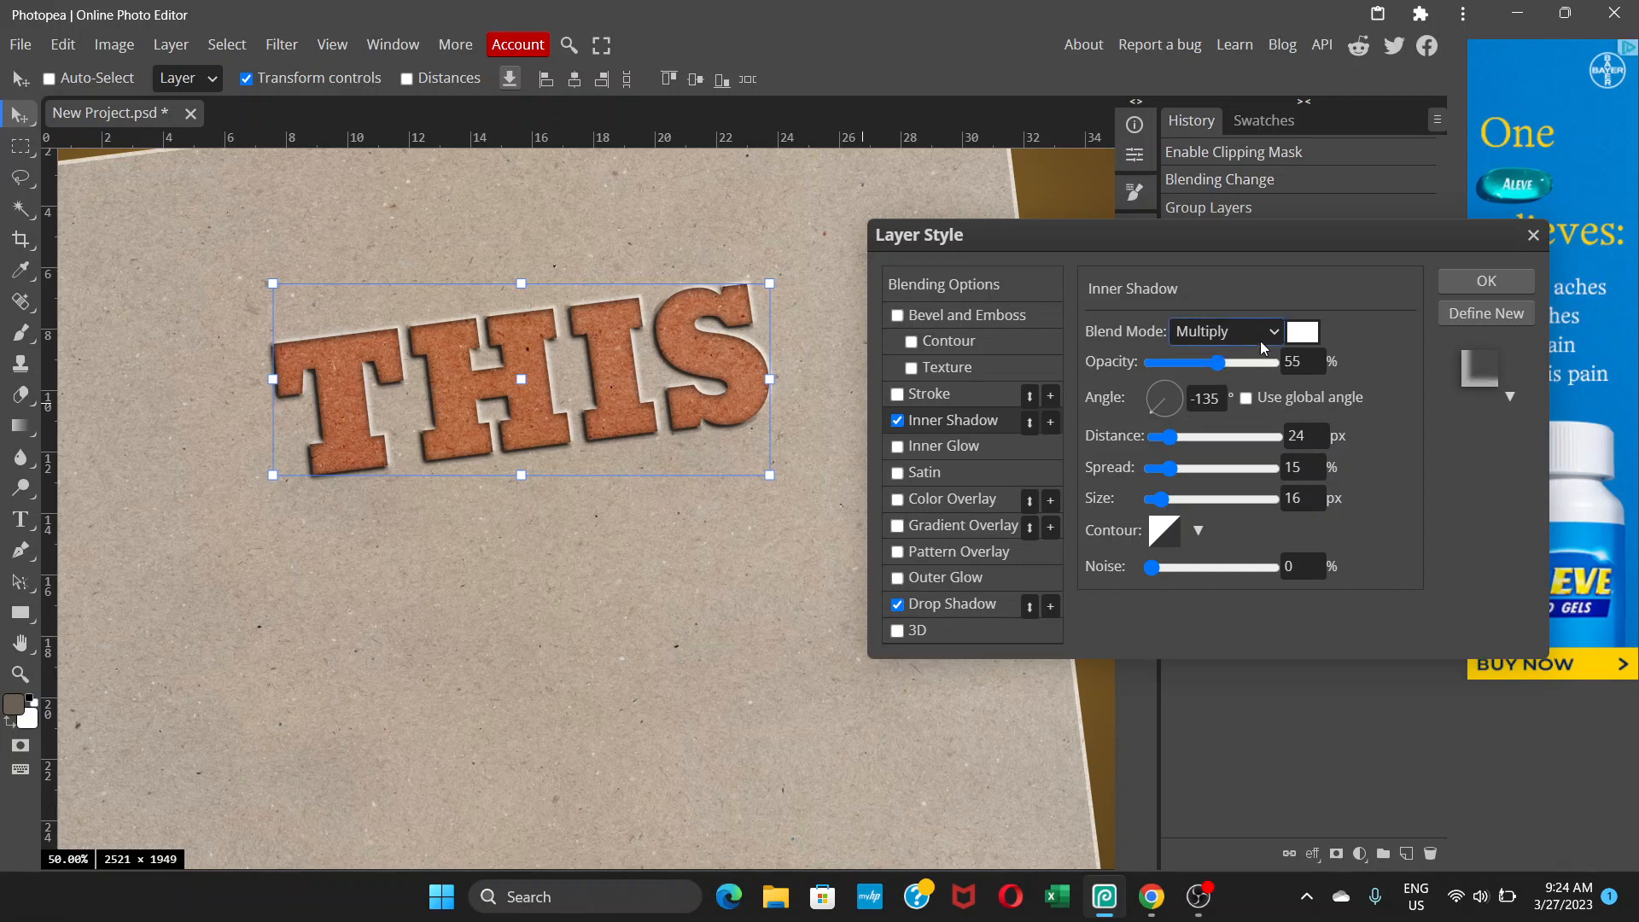
Change the inner shadow's blend mode to Overlay and its opacity to 25%, comparing the lettering with and without the effect.
{"action": "left_click", "coordinate": [1278, 341]}
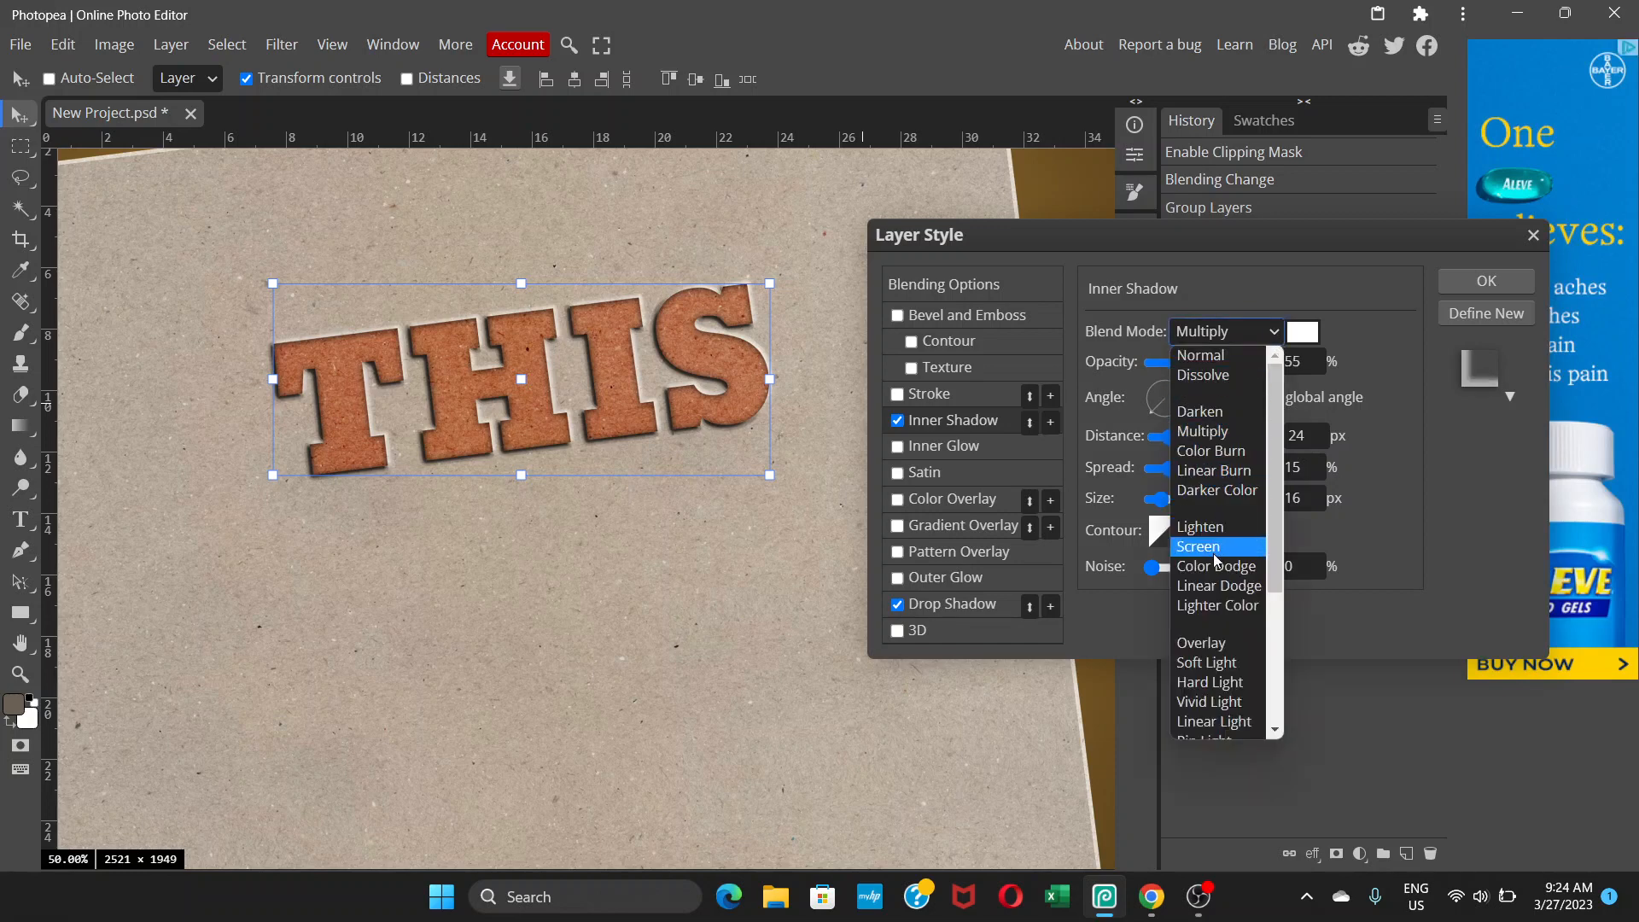
{"action": "left_click", "coordinate": [1217, 643]}
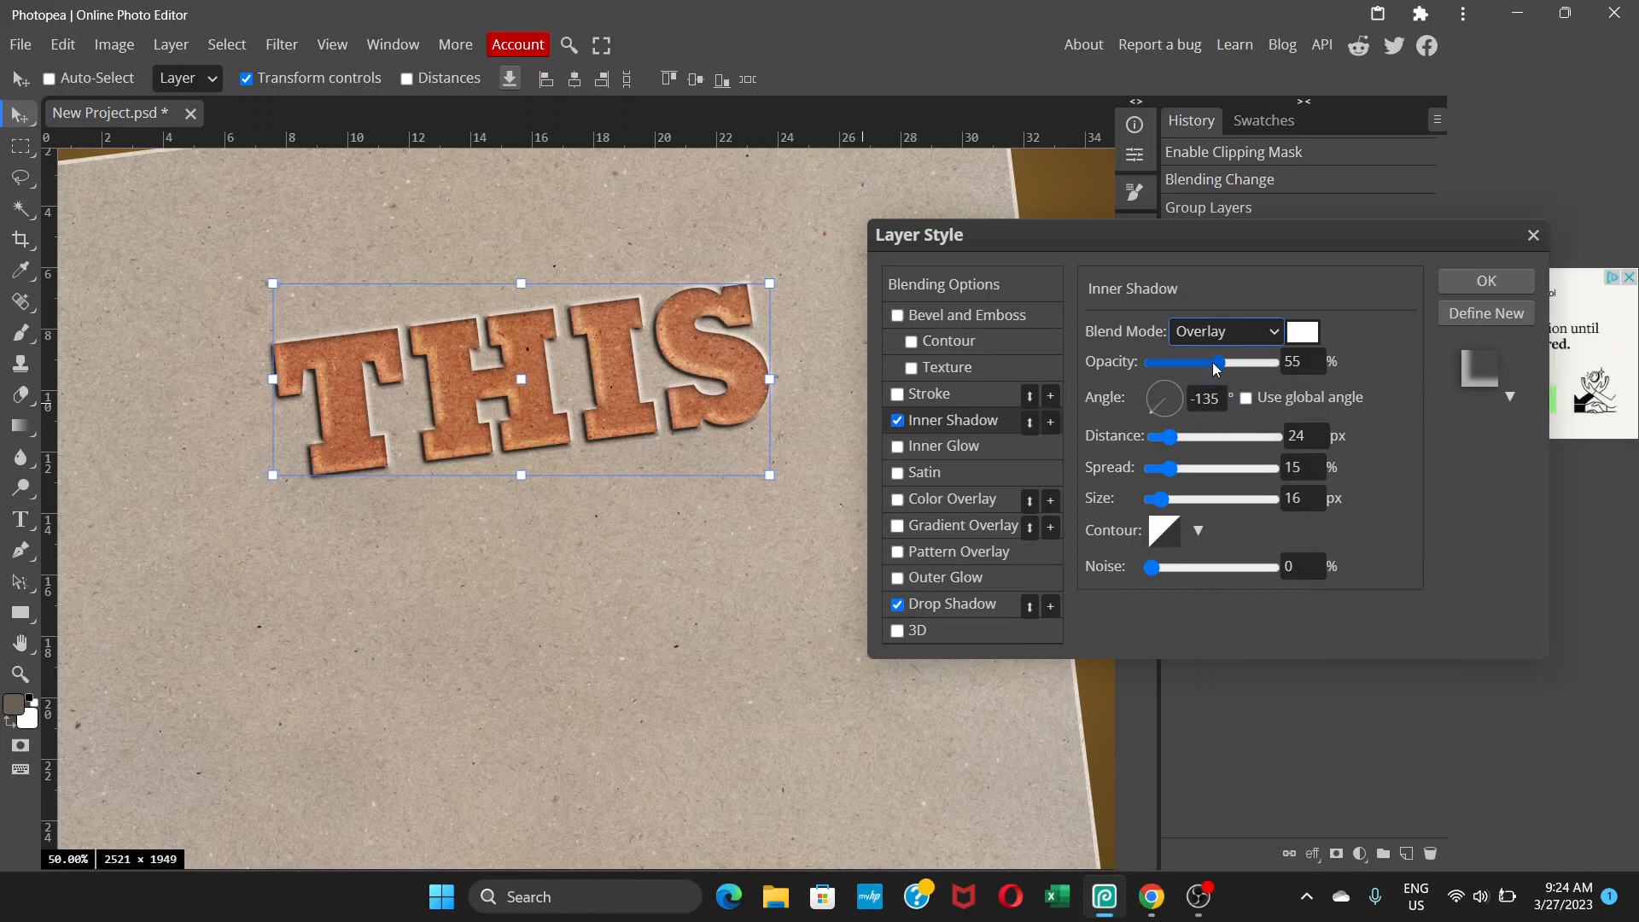
{"action": "left_click_drag", "start_coordinate": [1218, 362], "coordinate": [1176, 365]}
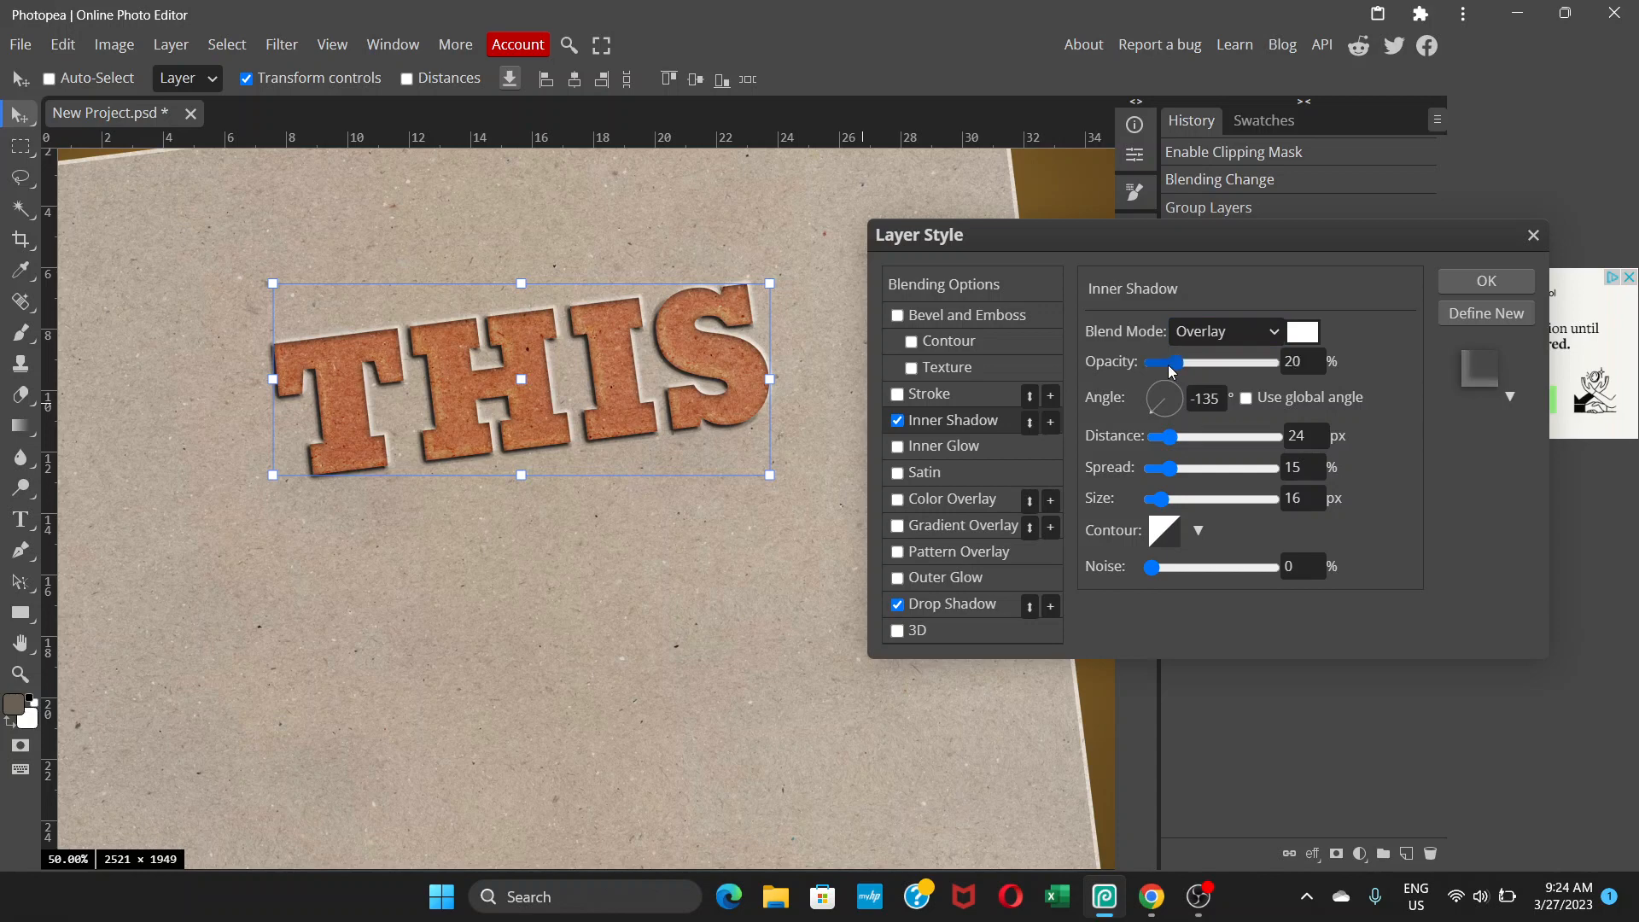
{"action": "left_click", "coordinate": [900, 421]}
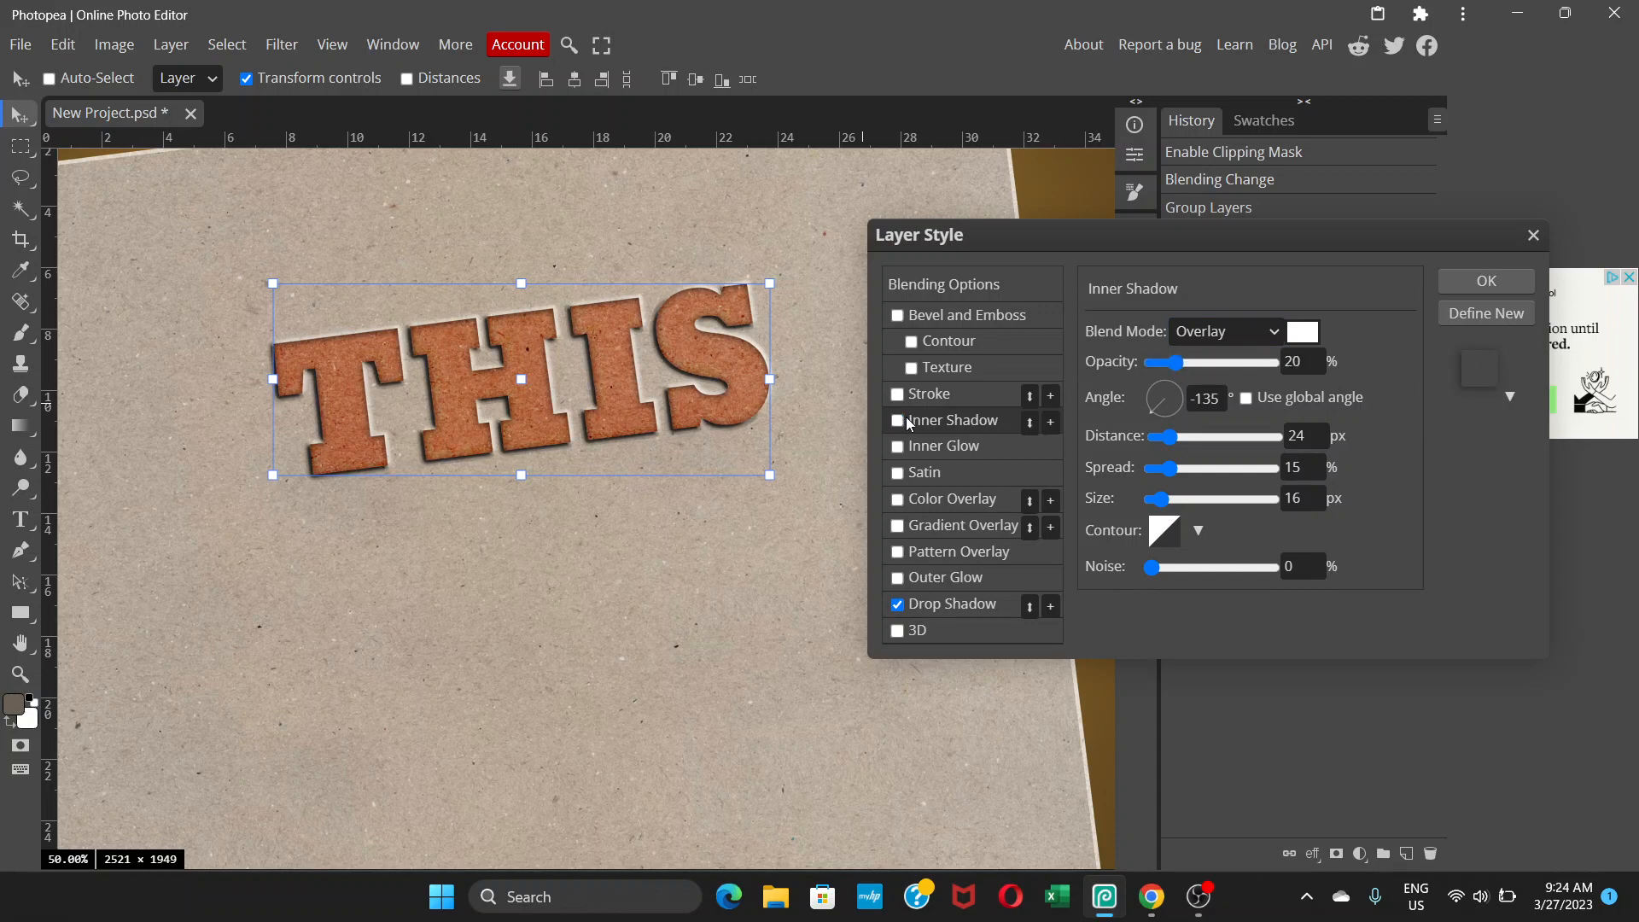
{"action": "left_click", "coordinate": [911, 423]}
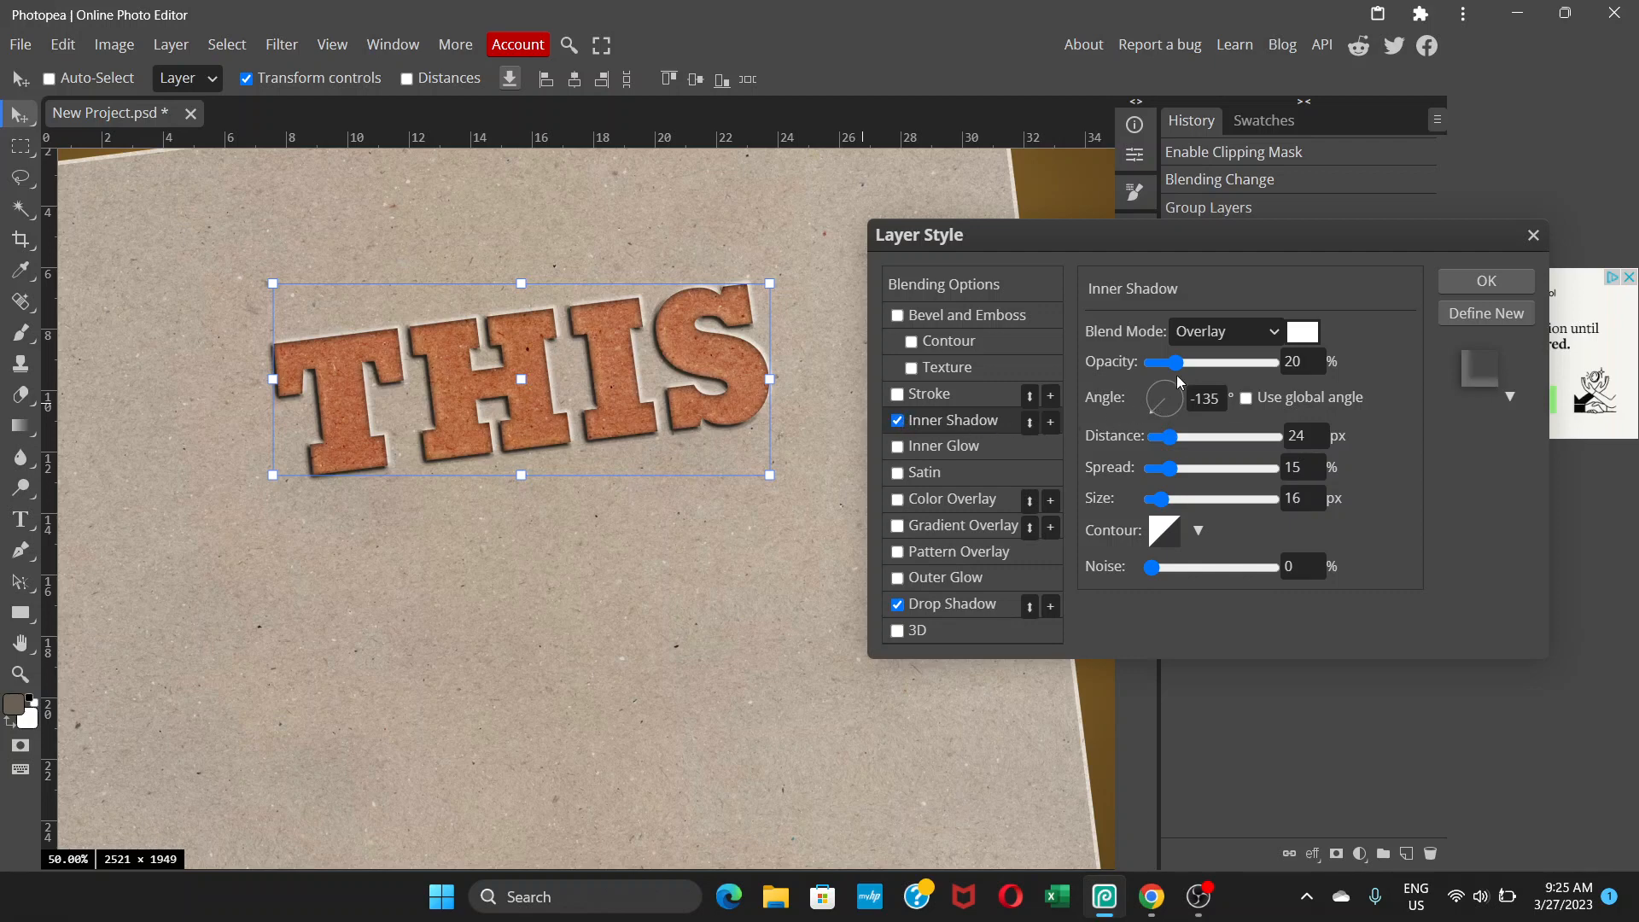
{"action": "left_click_drag", "start_coordinate": [1176, 362], "coordinate": [1182, 362]}
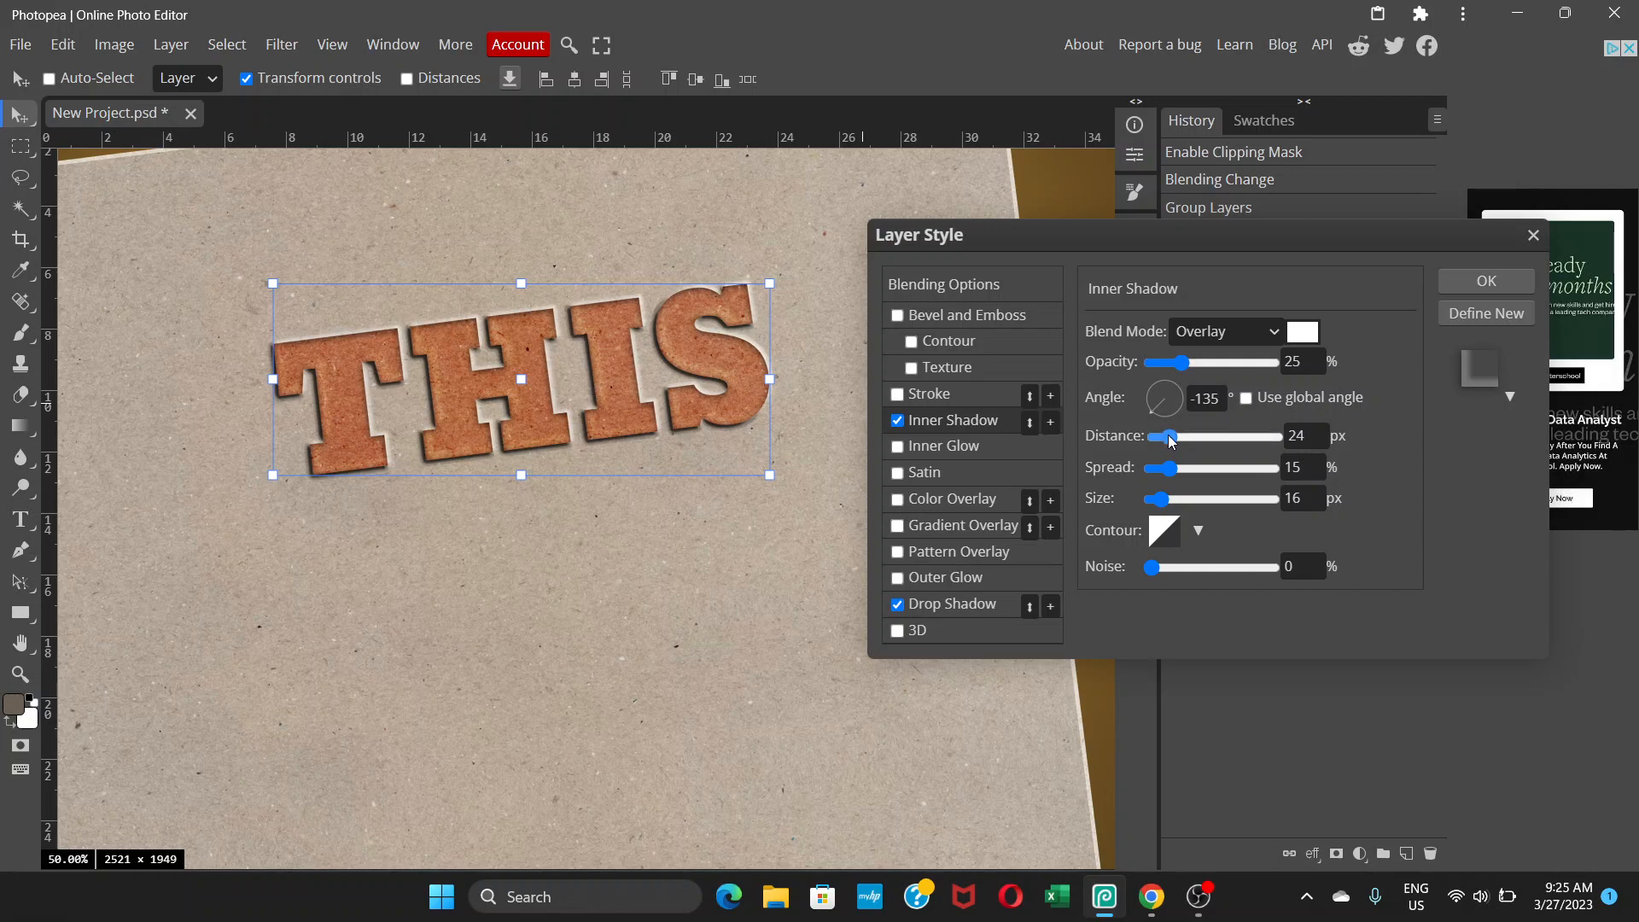
Set the inner shadow's distance to 15 px and fine-tune its size.
{"action": "left_click_drag", "start_coordinate": [1170, 440], "coordinate": [1171, 439]}
{"action": "mouse_move", "coordinate": [1162, 509]}
{"action": "left_mouse_down"}
{"action": "mouse_move", "coordinate": [1182, 495]}
{"action": "mouse_move", "coordinate": [1144, 502]}
{"action": "left_mouse_up"}
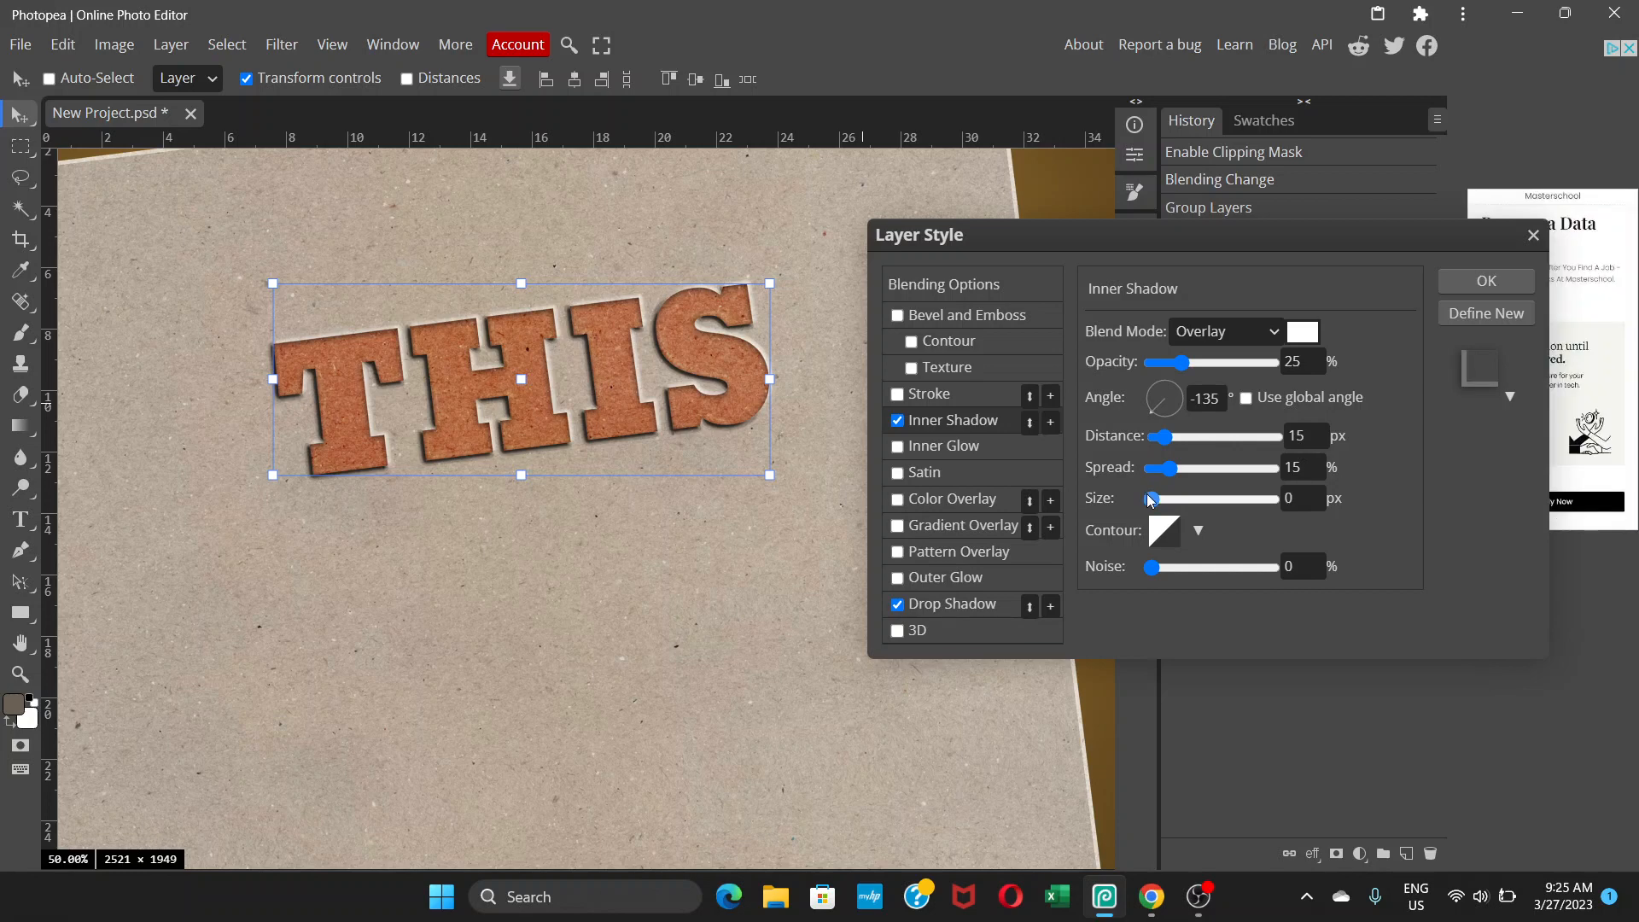
{"action": "left_click_drag", "start_coordinate": [1158, 501], "coordinate": [1163, 503]}
Adjust the drop shadow to an opacity of 27%, a size of 67 px and a distance of 22 px.
{"action": "left_click", "coordinate": [937, 608]}
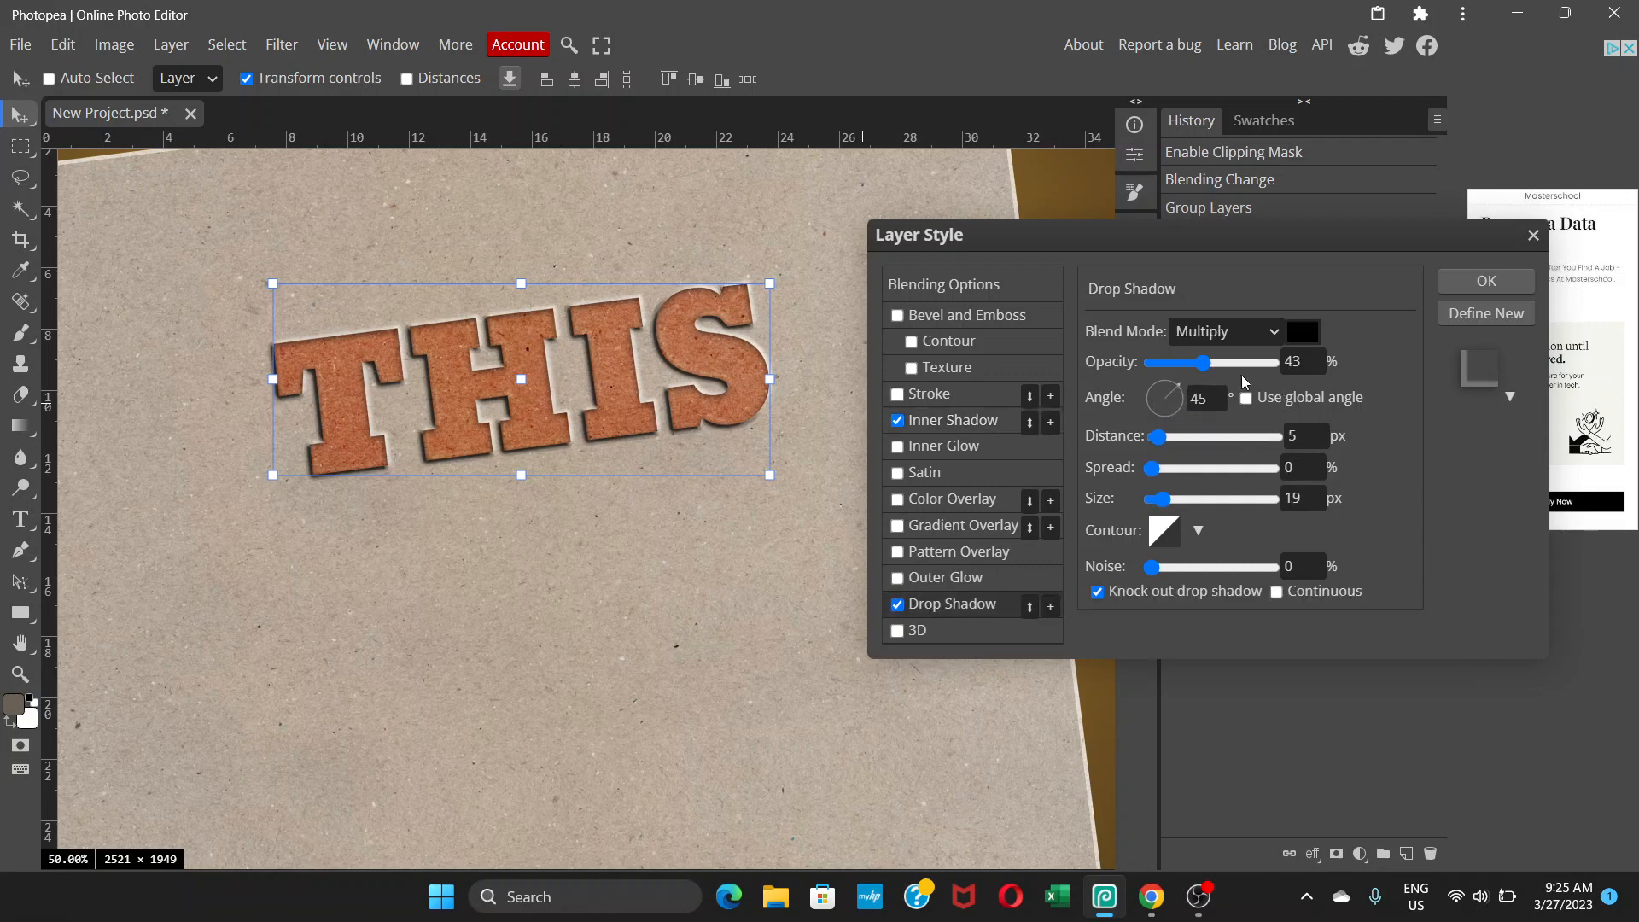
{"action": "mouse_move", "coordinate": [1218, 362]}
{"action": "left_mouse_down"}
{"action": "mouse_move", "coordinate": [1178, 363]}
{"action": "mouse_move", "coordinate": [1204, 359]}
{"action": "left_mouse_up"}
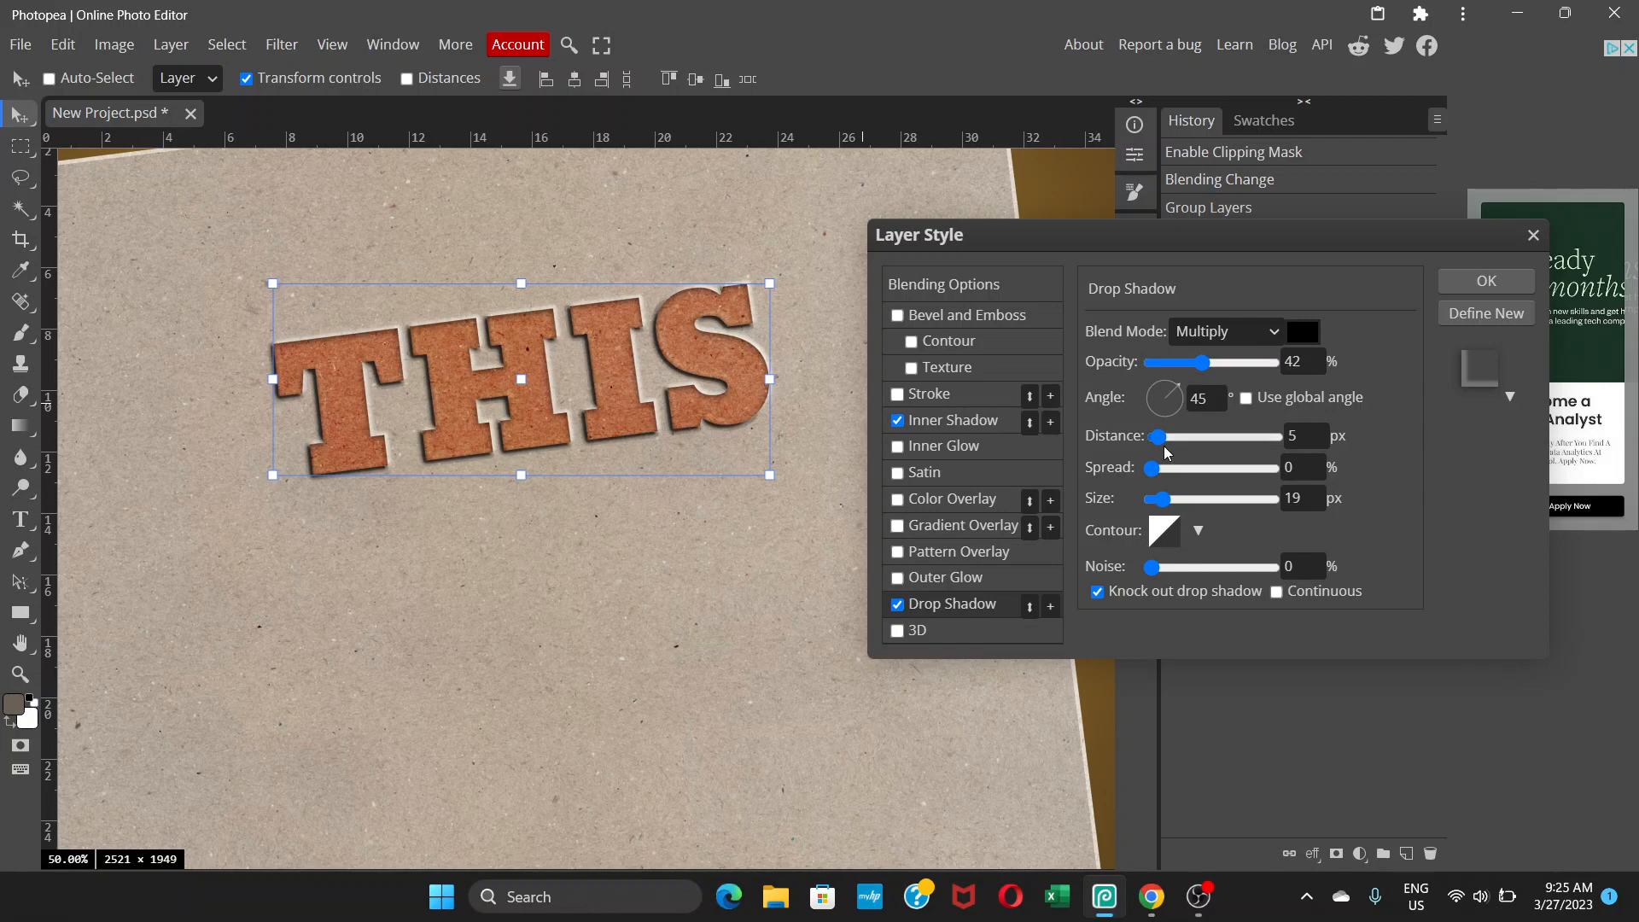
{"action": "left_click", "coordinate": [1175, 499]}
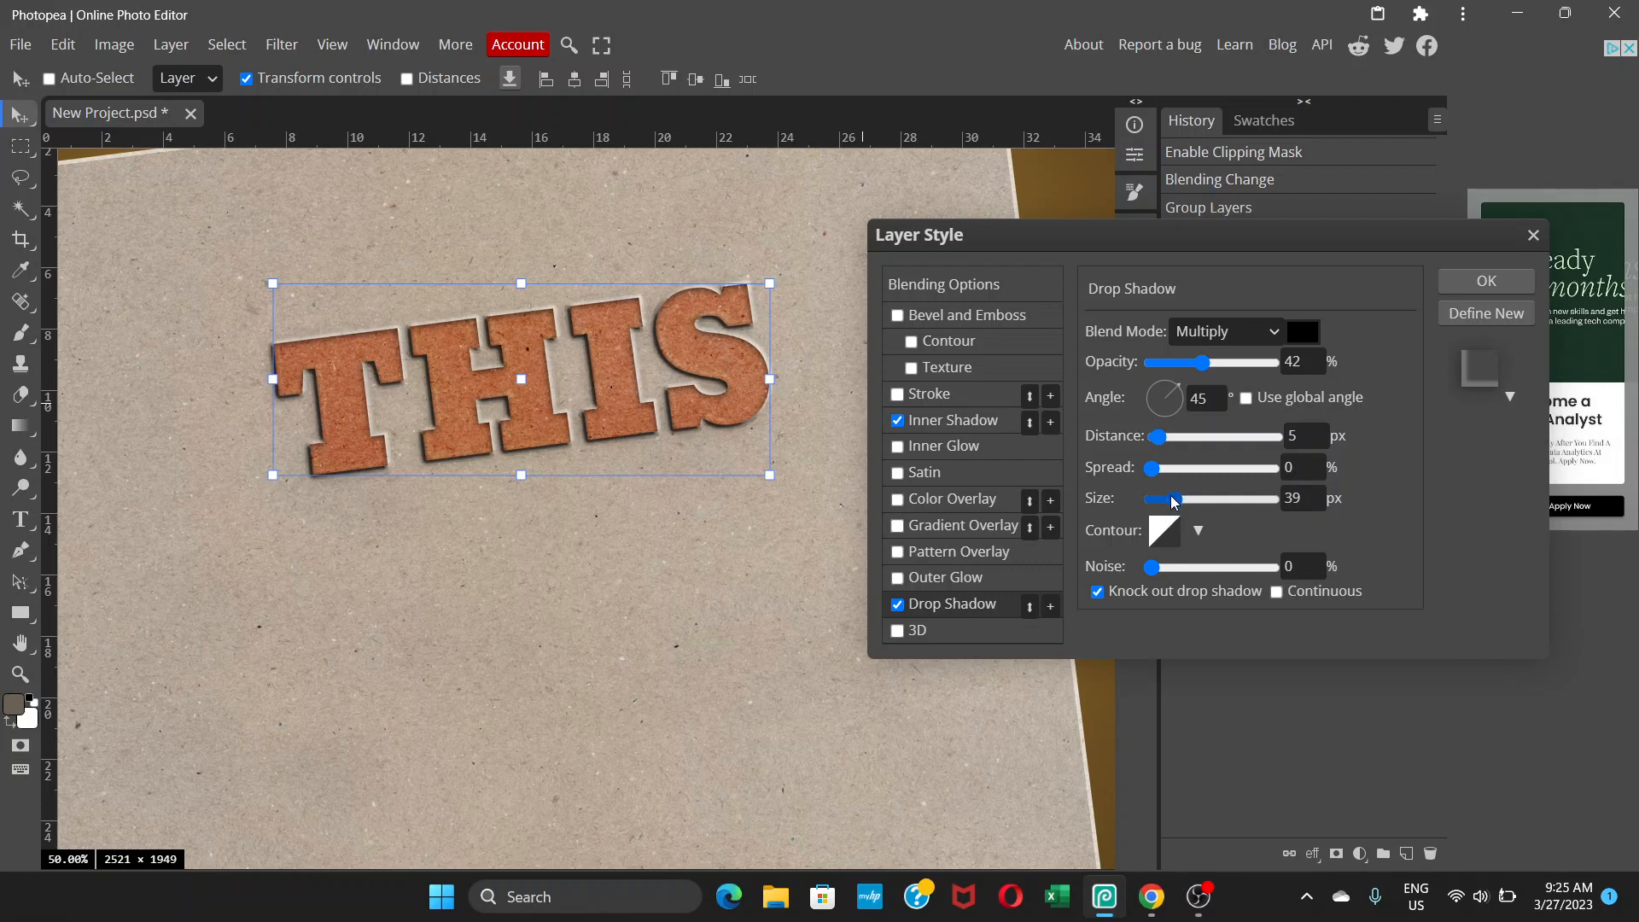
{"action": "left_click_drag", "start_coordinate": [1172, 496], "coordinate": [1193, 494]}
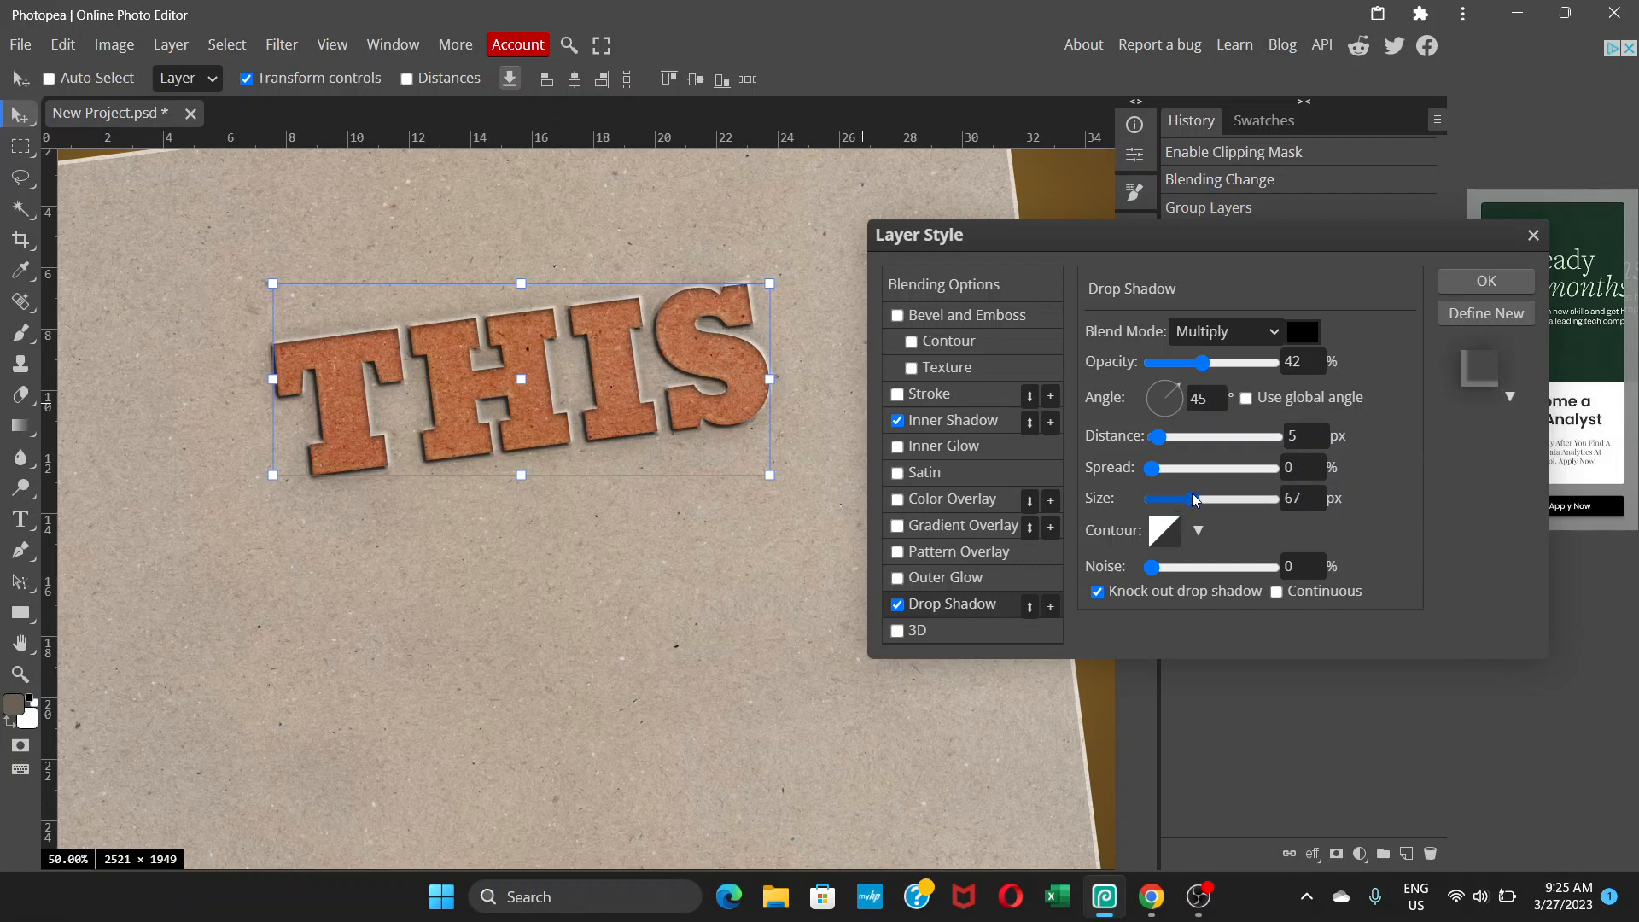
{"action": "left_click", "coordinate": [1185, 437]}
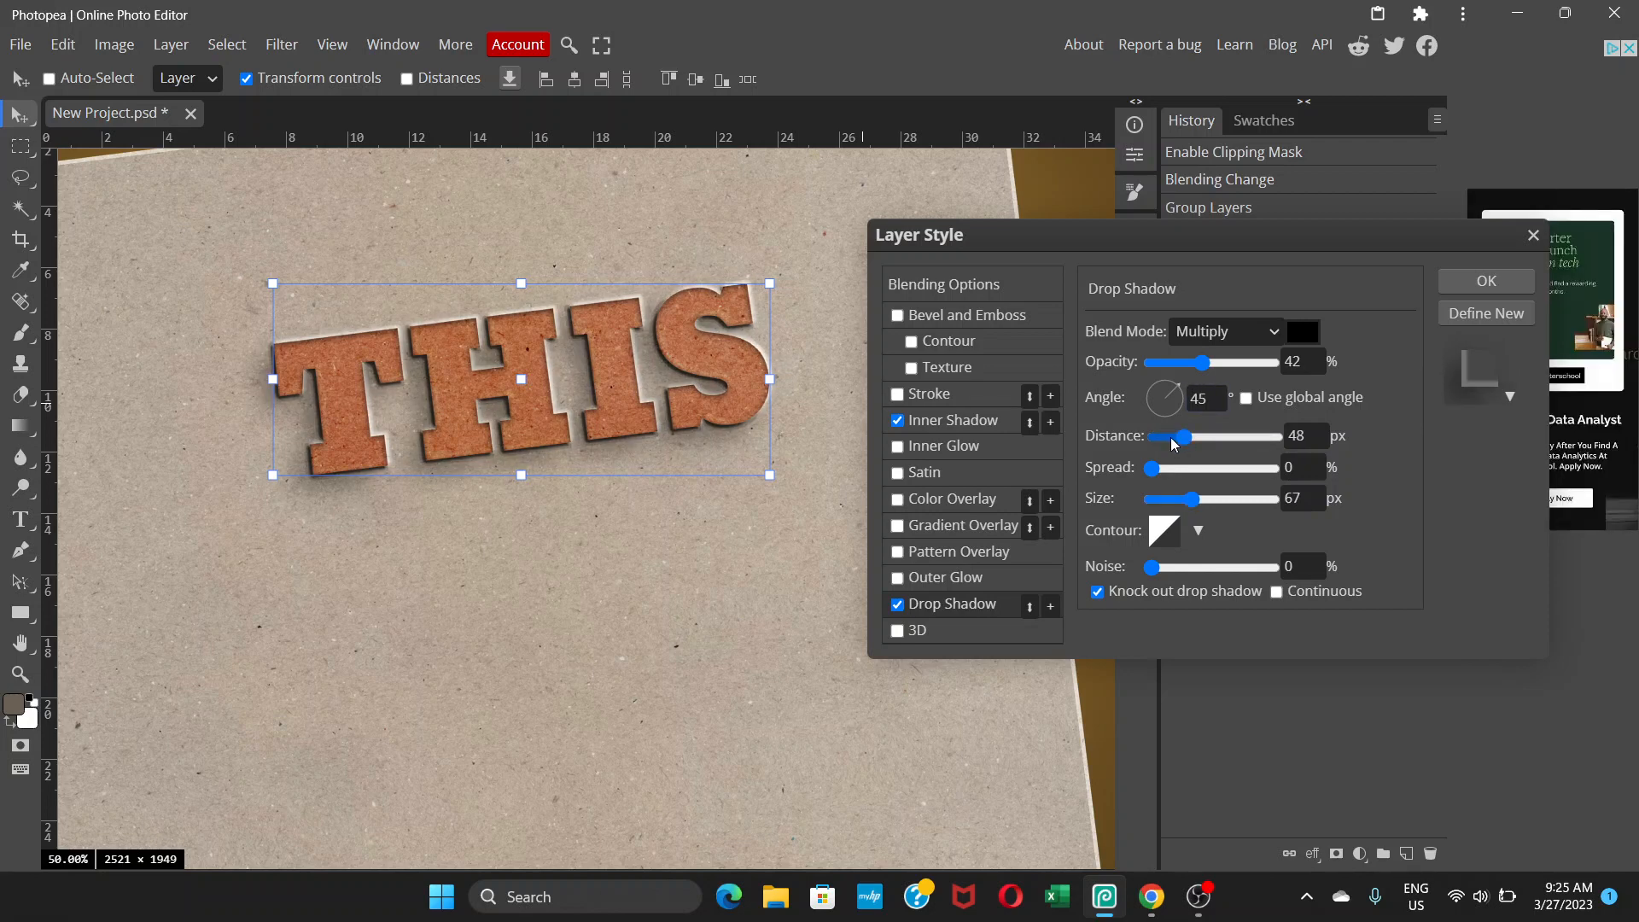
{"action": "left_click", "coordinate": [1170, 437]}
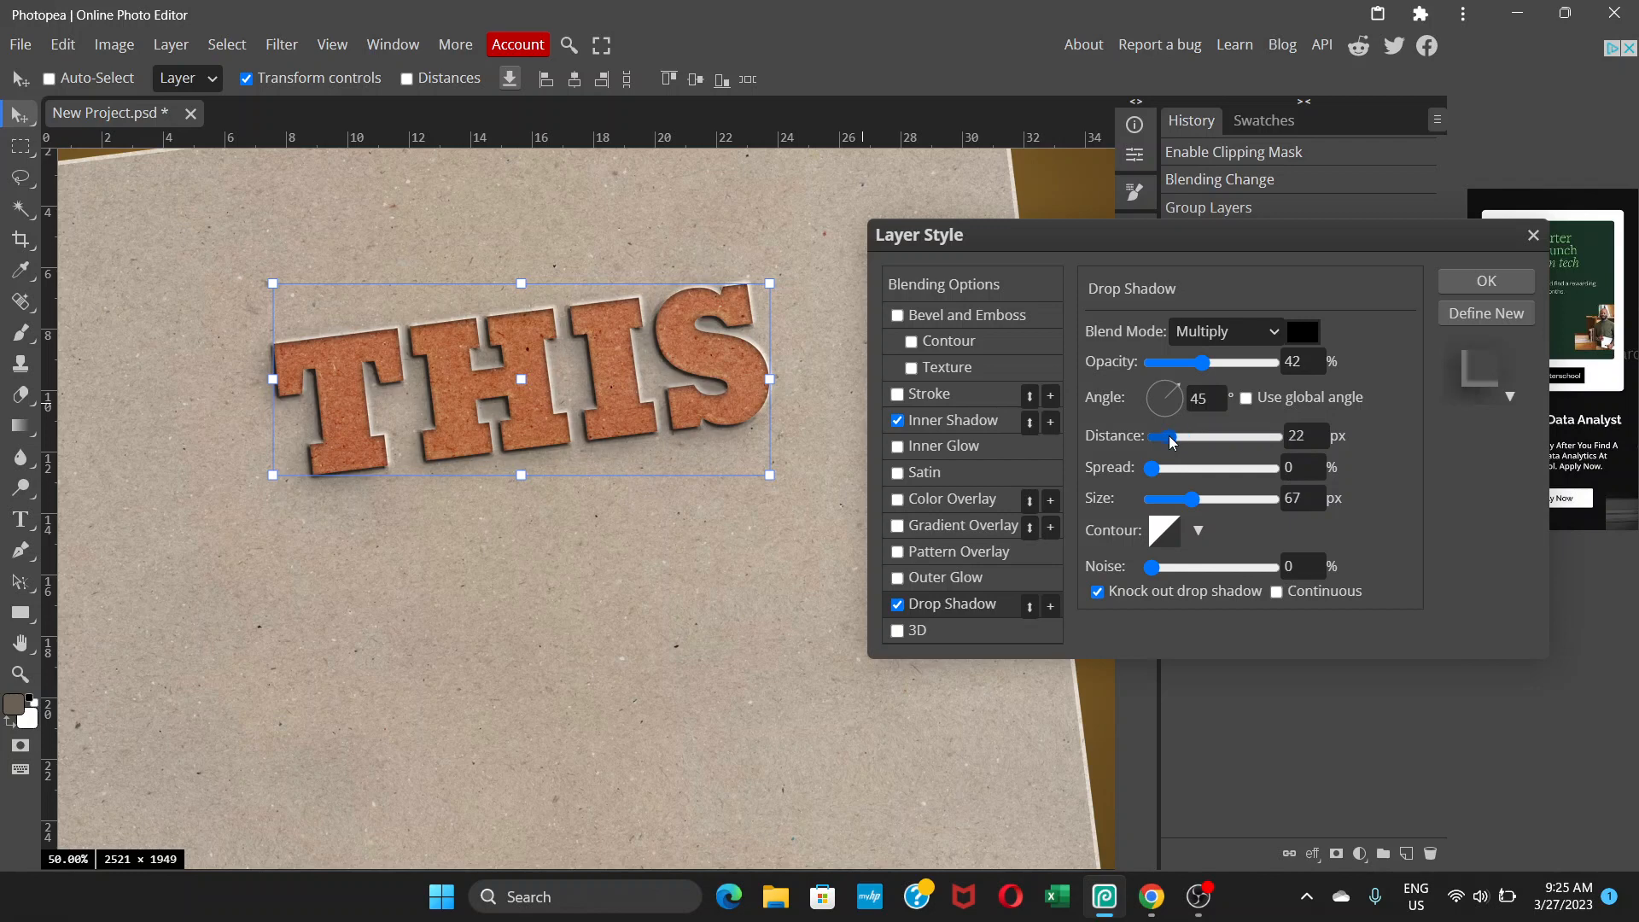
{"action": "left_click", "coordinate": [1187, 363]}
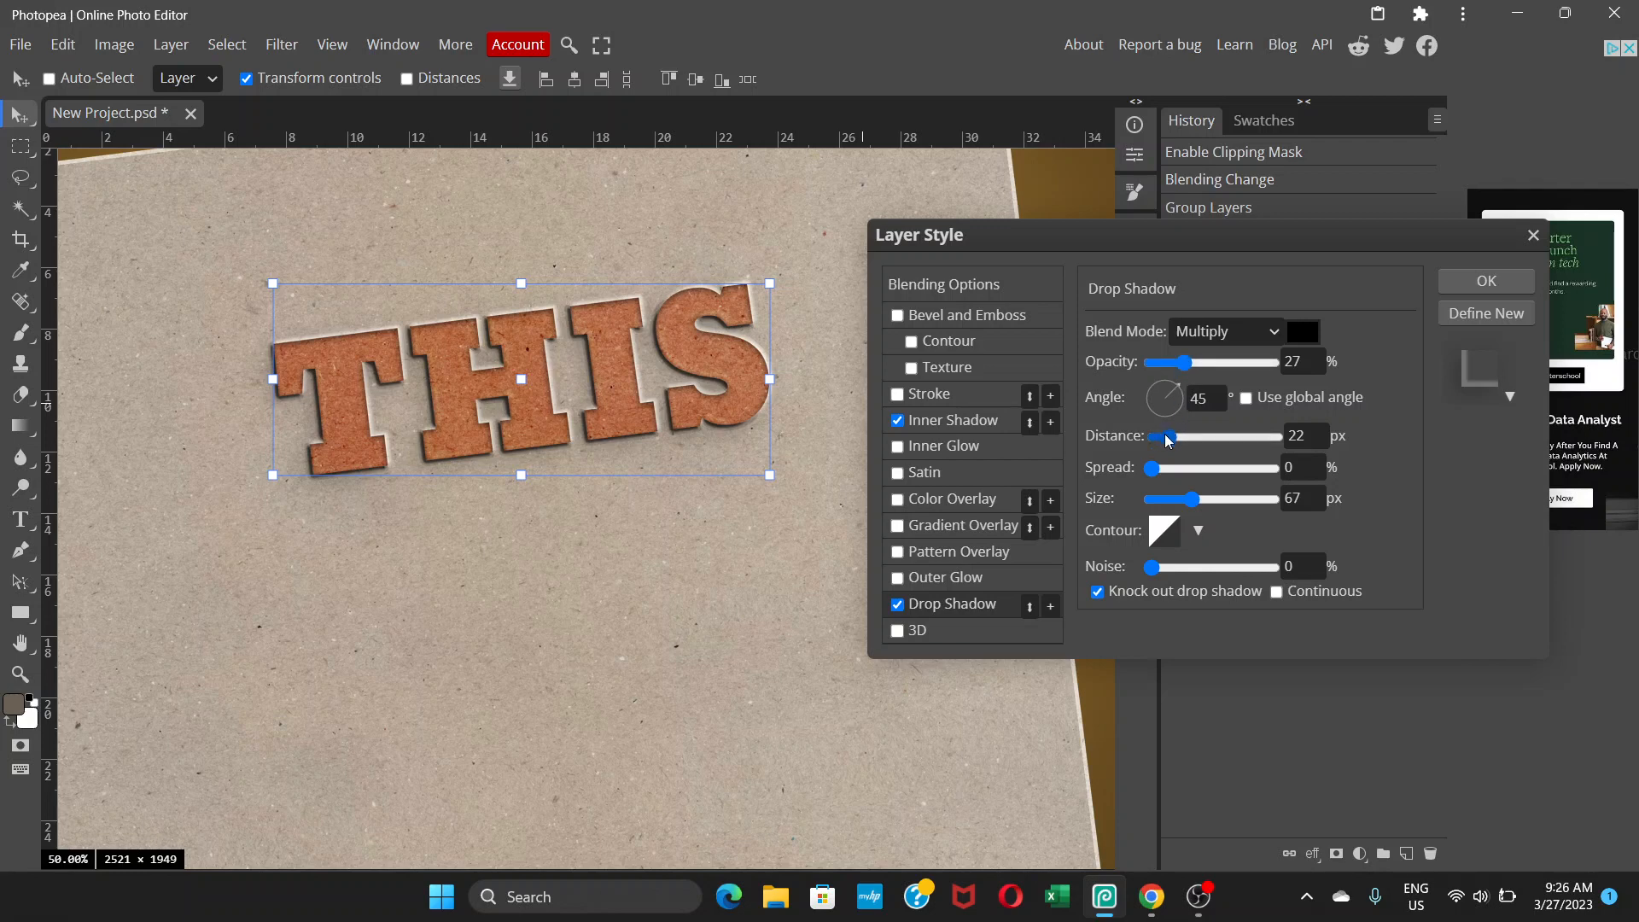
Set the drop shadow's distance to 10 px and its size to 25 px, and apply the layer style.
{"action": "left_click", "coordinate": [1298, 436]}
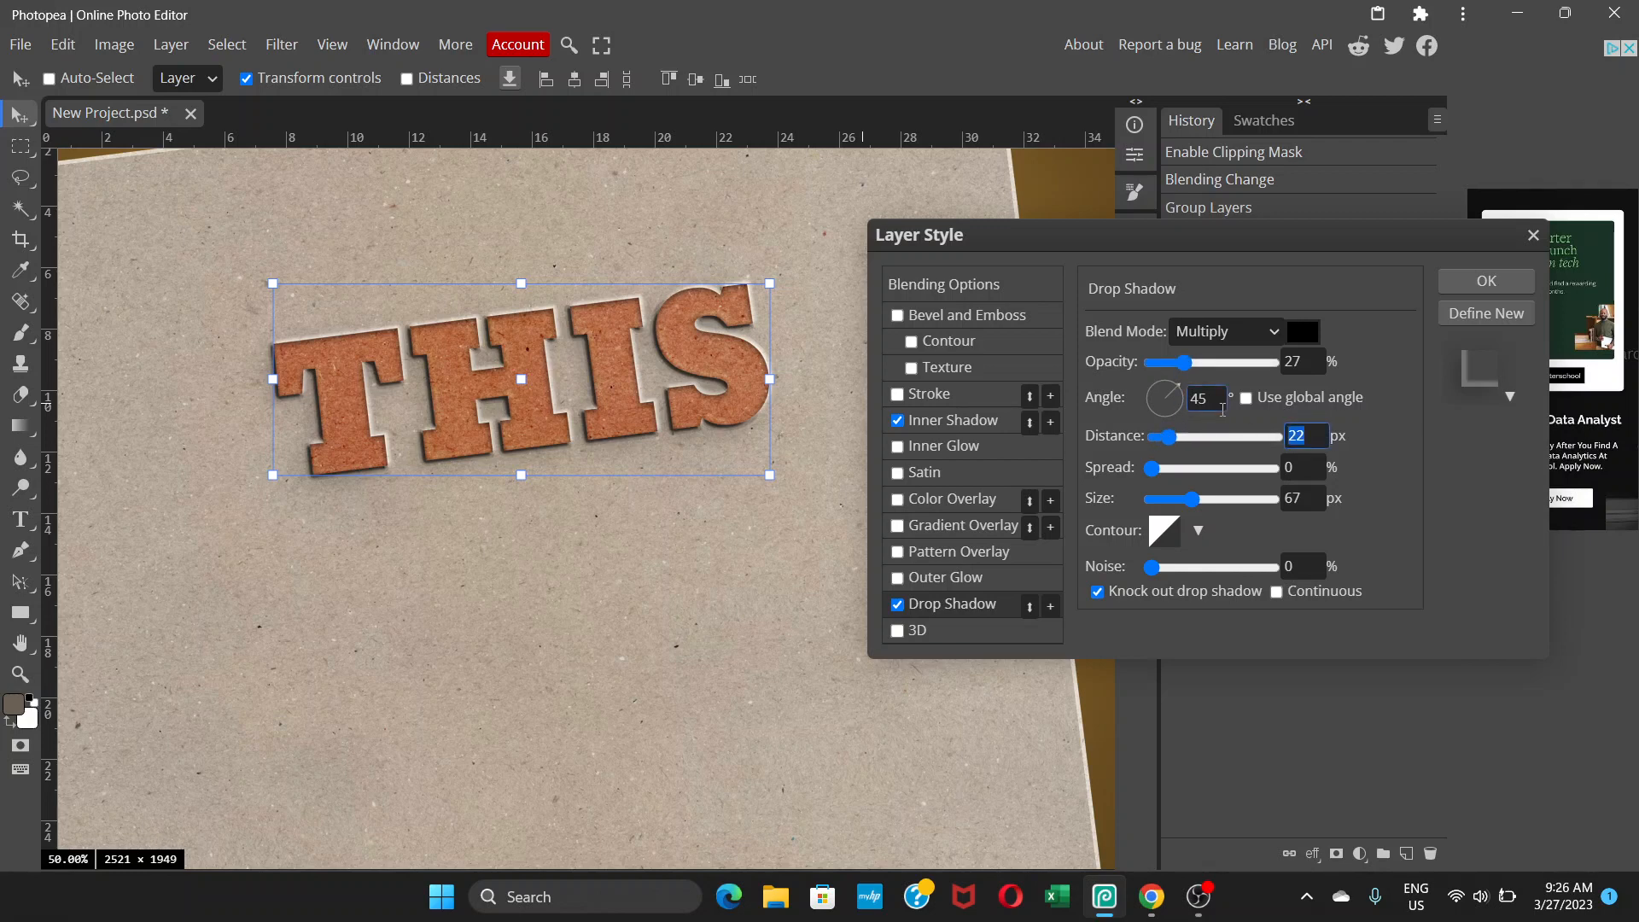
{"action": "type", "text": "10"}
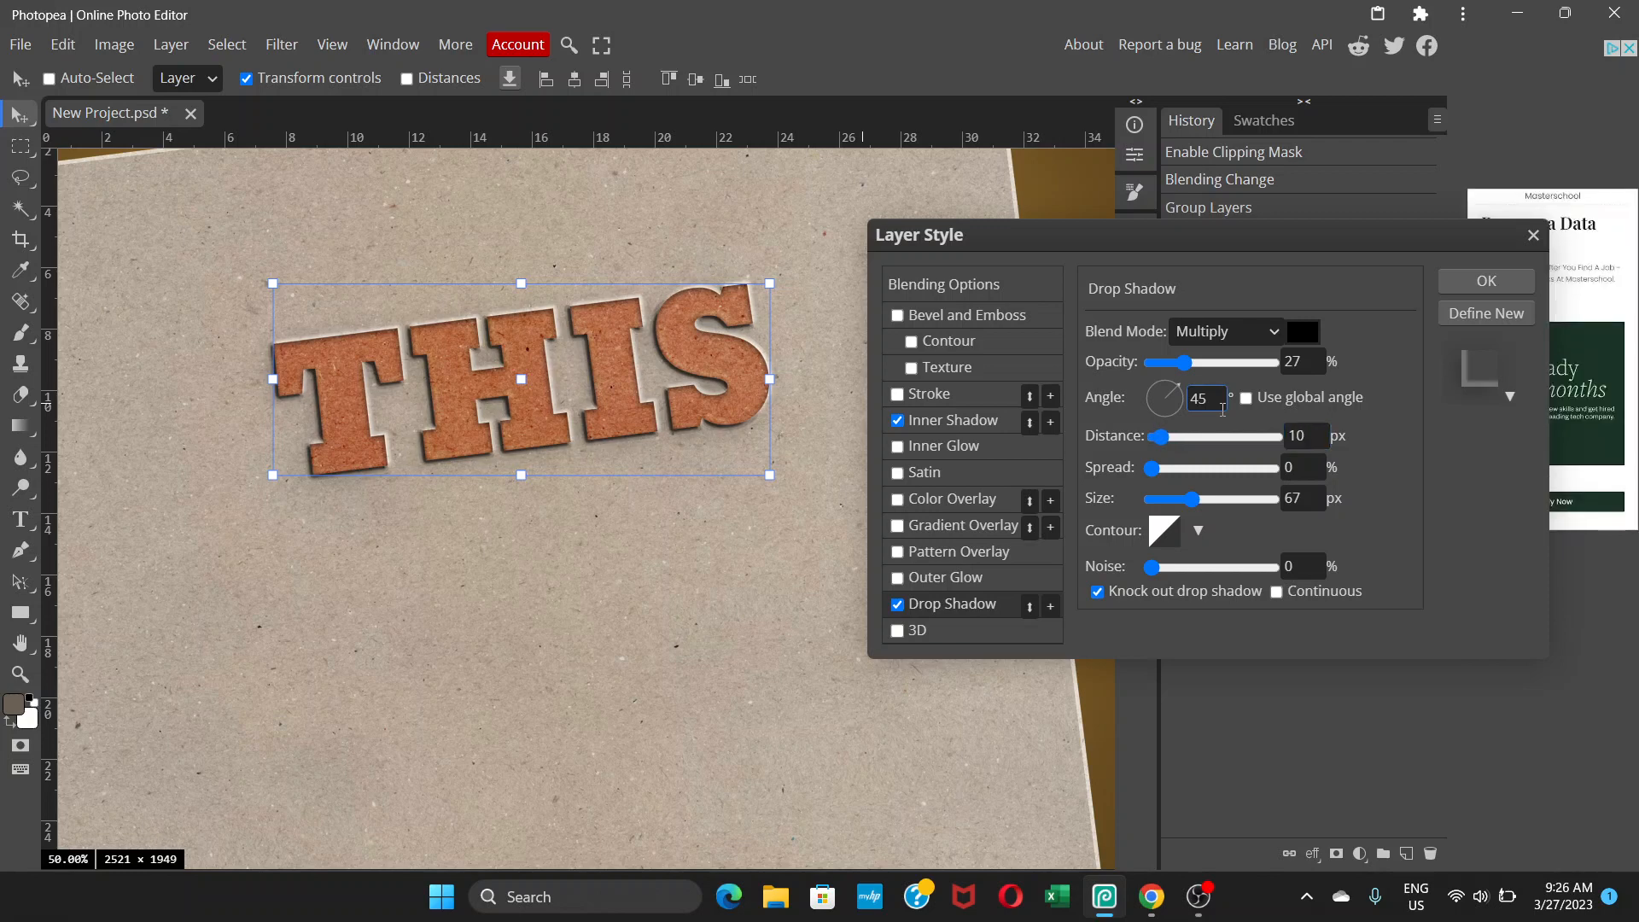
{"action": "left_click", "coordinate": [1182, 501]}
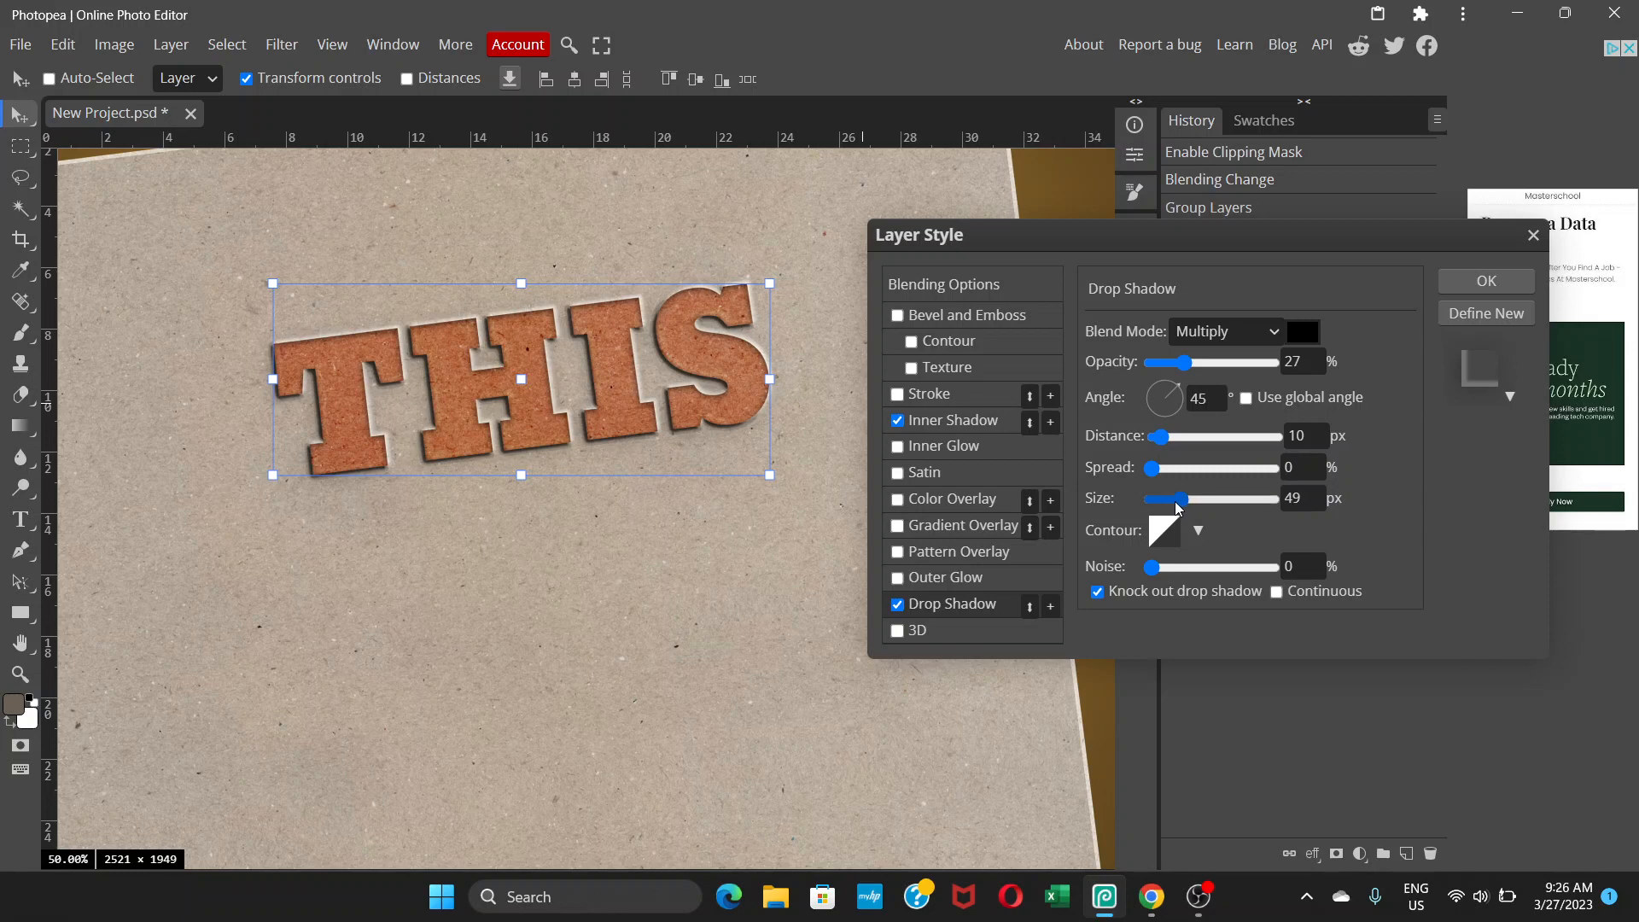
{"action": "left_click", "coordinate": [1174, 502]}
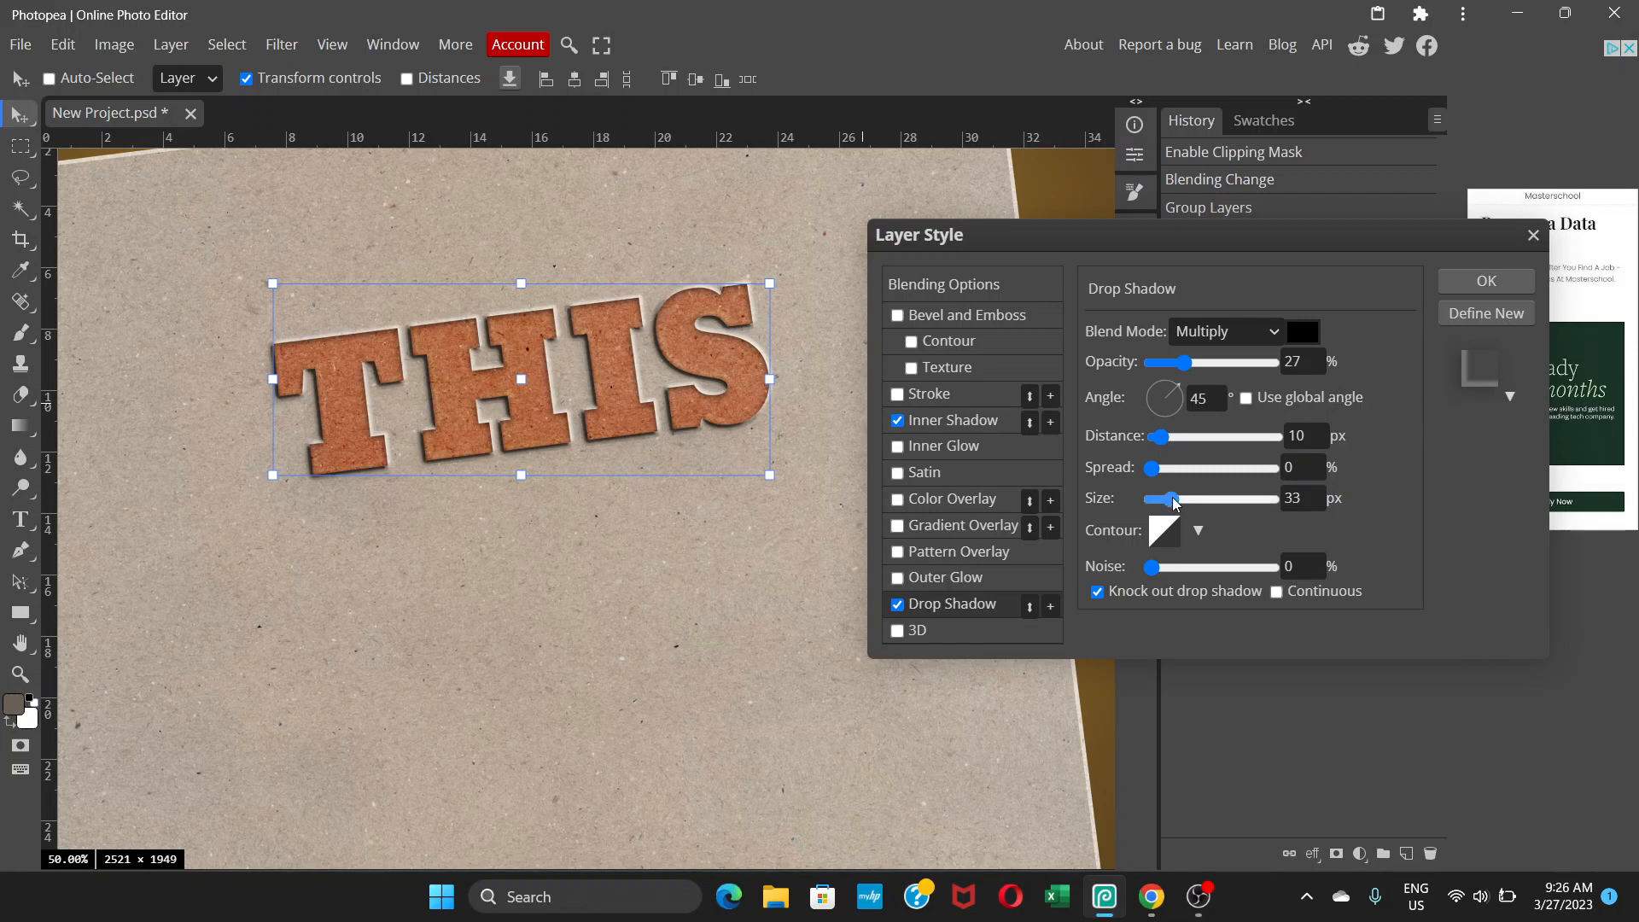
{"action": "left_click_drag", "start_coordinate": [1169, 498], "coordinate": [1167, 498]}
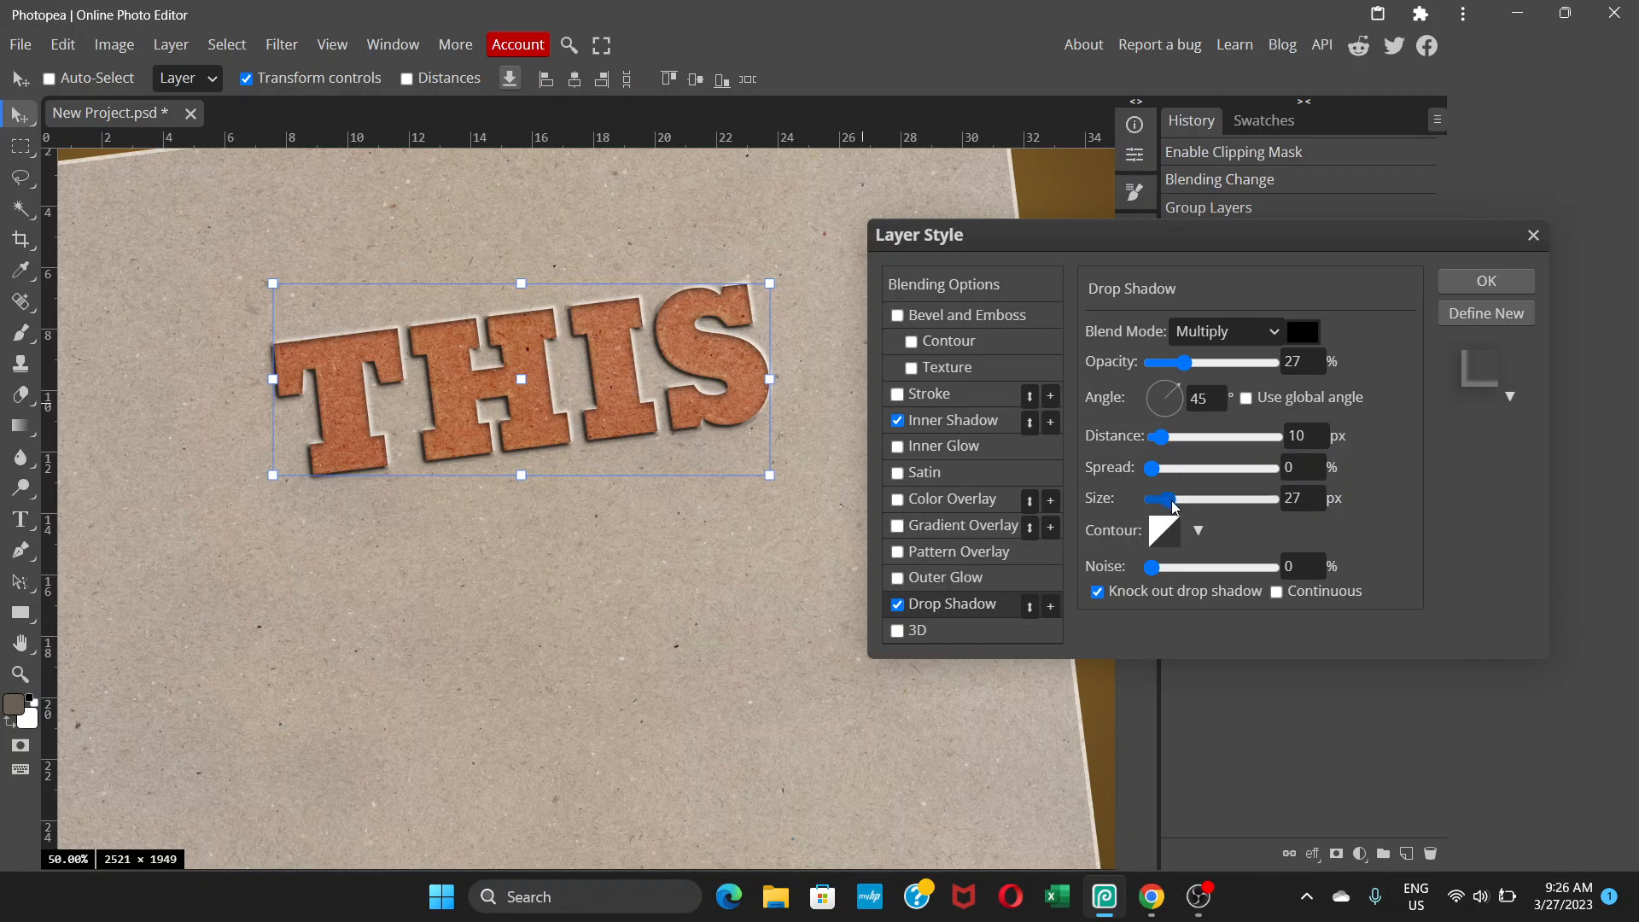
{"action": "left_click_drag", "start_coordinate": [1310, 500], "coordinate": [1215, 485]}
{"action": "type", "text": "25"}
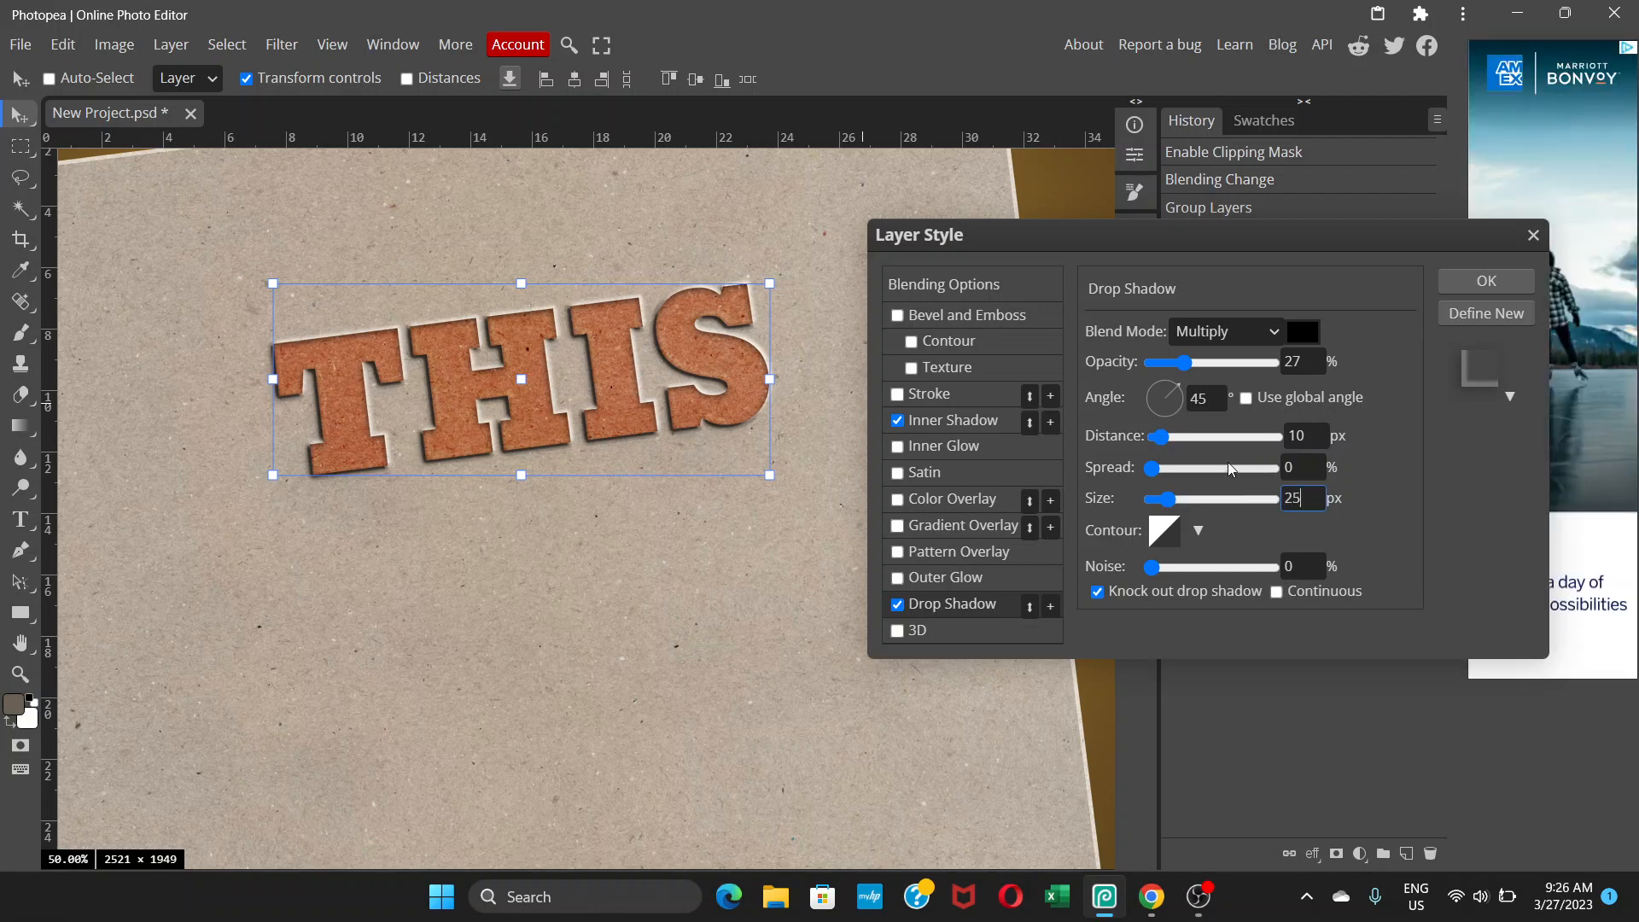
{"action": "key", "text": "Tab"}
{"action": "left_click", "coordinate": [1483, 285]}
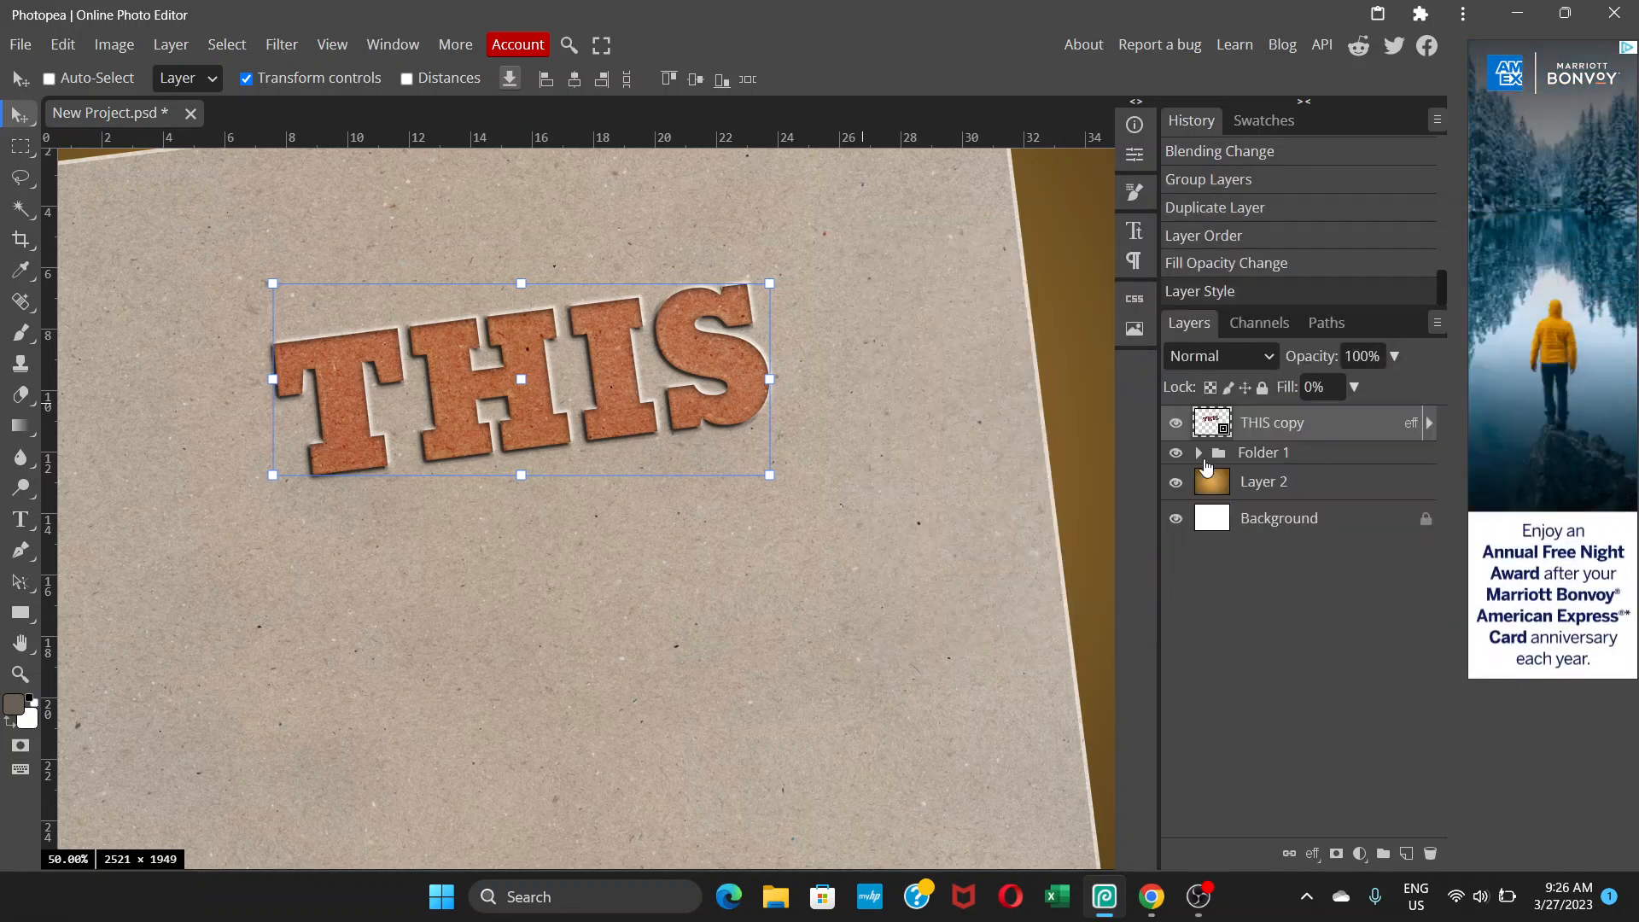
Open the Bevel and Emboss settings of the original THIS layer inside Folder 1, keeping the lettering in view.
{"action": "left_click", "coordinate": [1199, 452]}
{"action": "double_click", "coordinate": [1294, 519]}
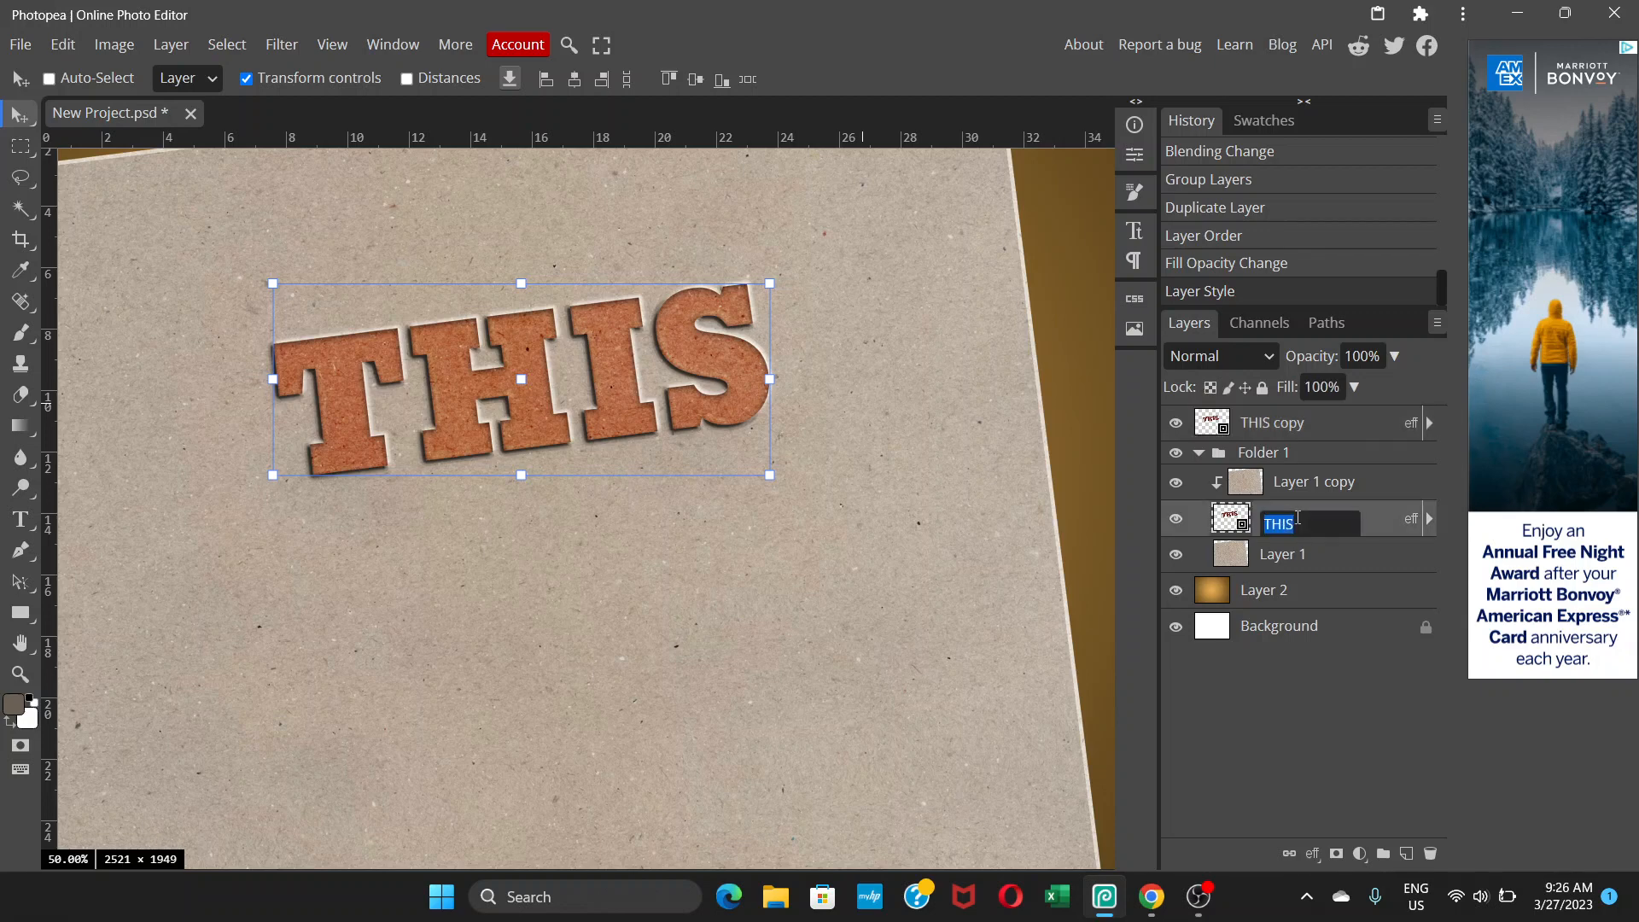
{"action": "double_click", "coordinate": [1369, 520]}
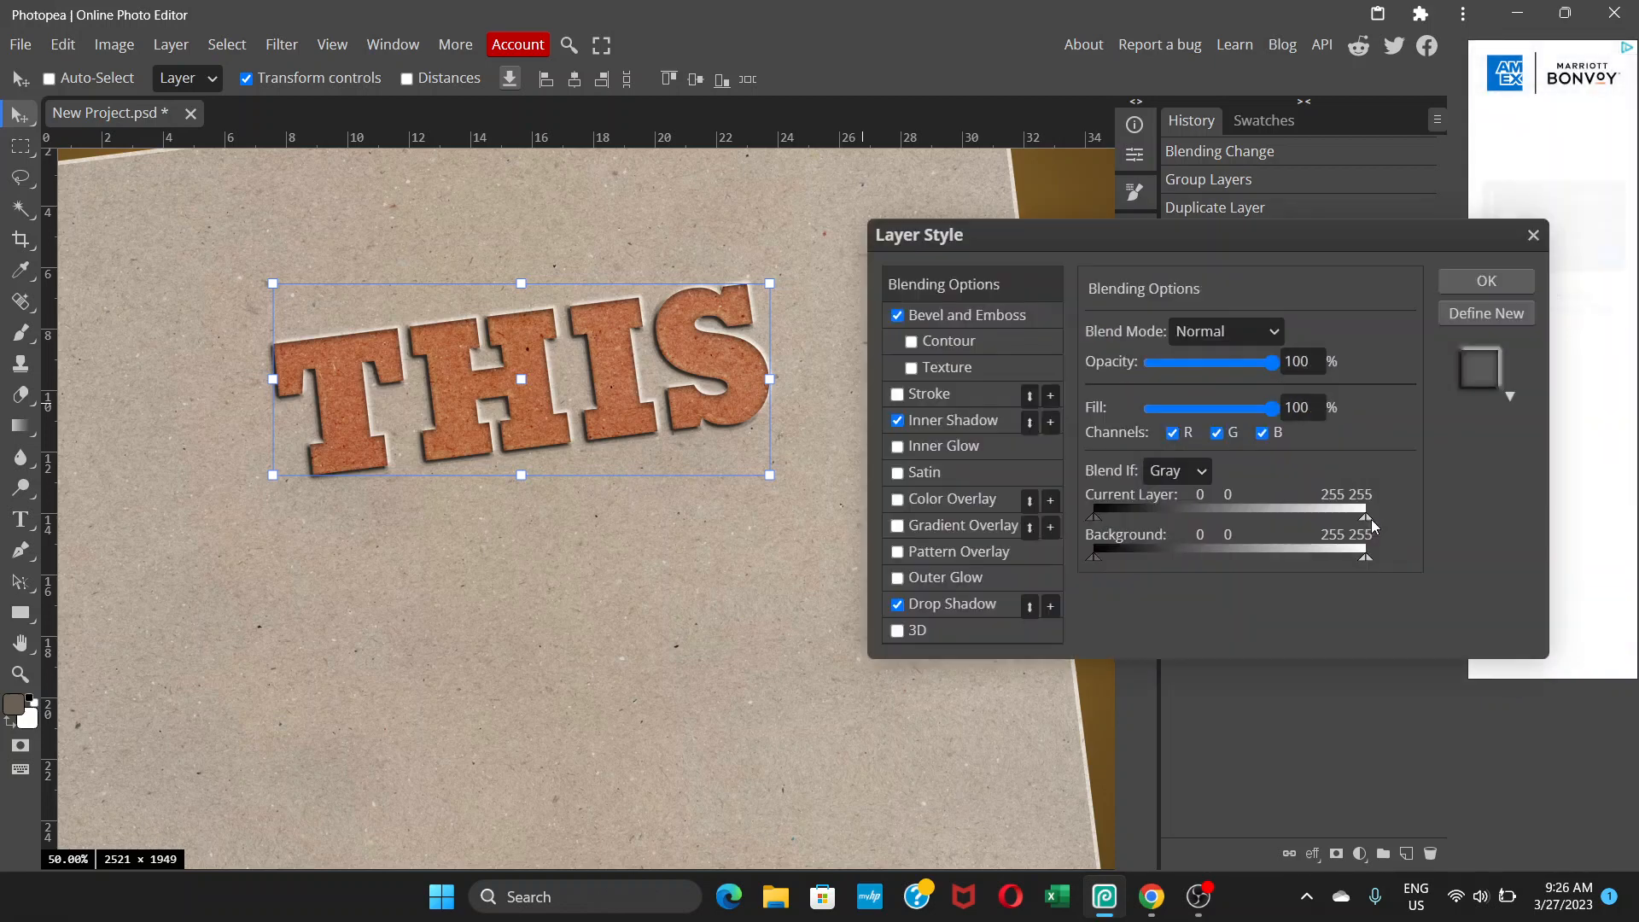
{"action": "left_click", "coordinate": [1011, 314]}
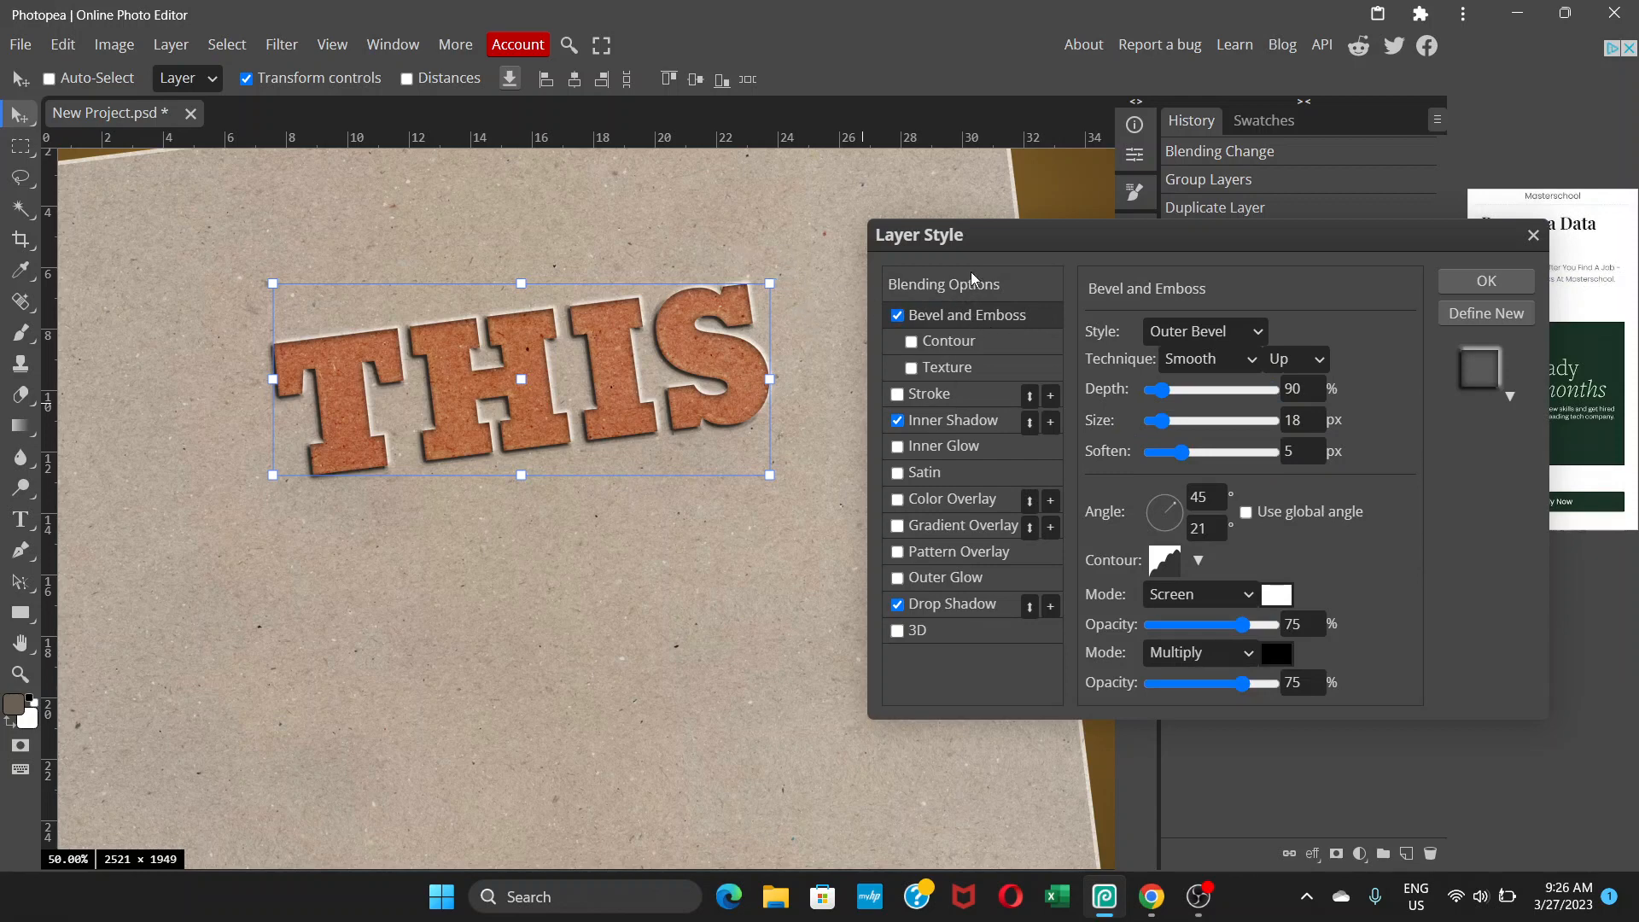
{"action": "left_click_drag", "start_coordinate": [1005, 245], "coordinate": [1078, 292]}
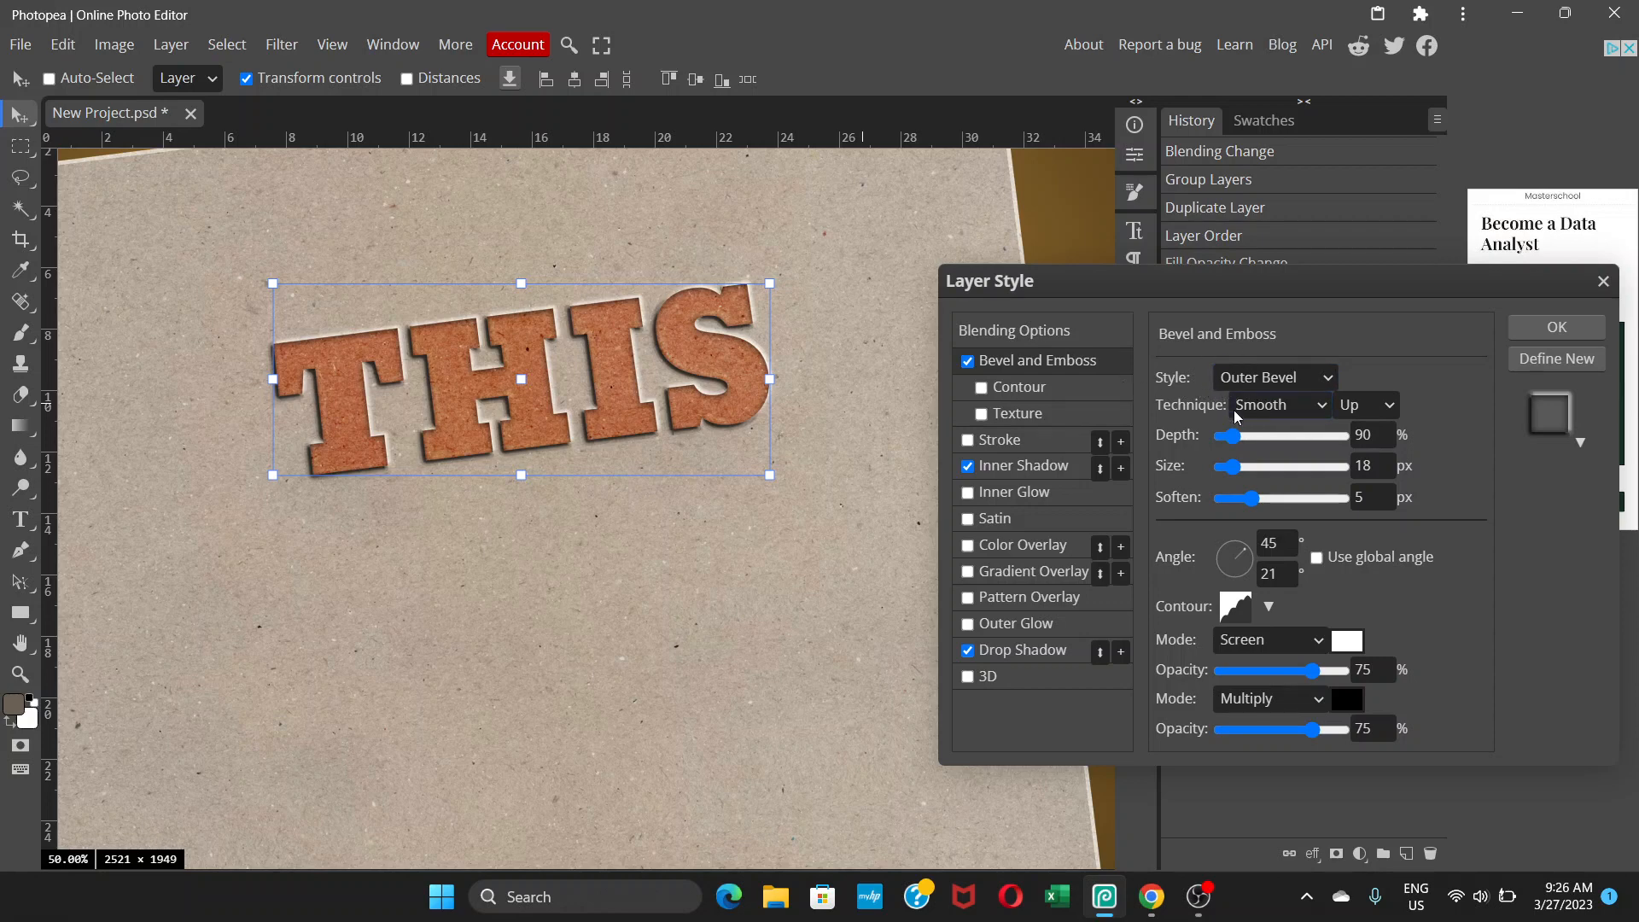
Set the outer bevel's depth to 90%, its soften to 8 px and its size to 13 px.
{"action": "mouse_move", "coordinate": [1234, 441]}
{"action": "left_mouse_down"}
{"action": "mouse_move", "coordinate": [1220, 444]}
{"action": "mouse_move", "coordinate": [1239, 444]}
{"action": "left_mouse_up"}
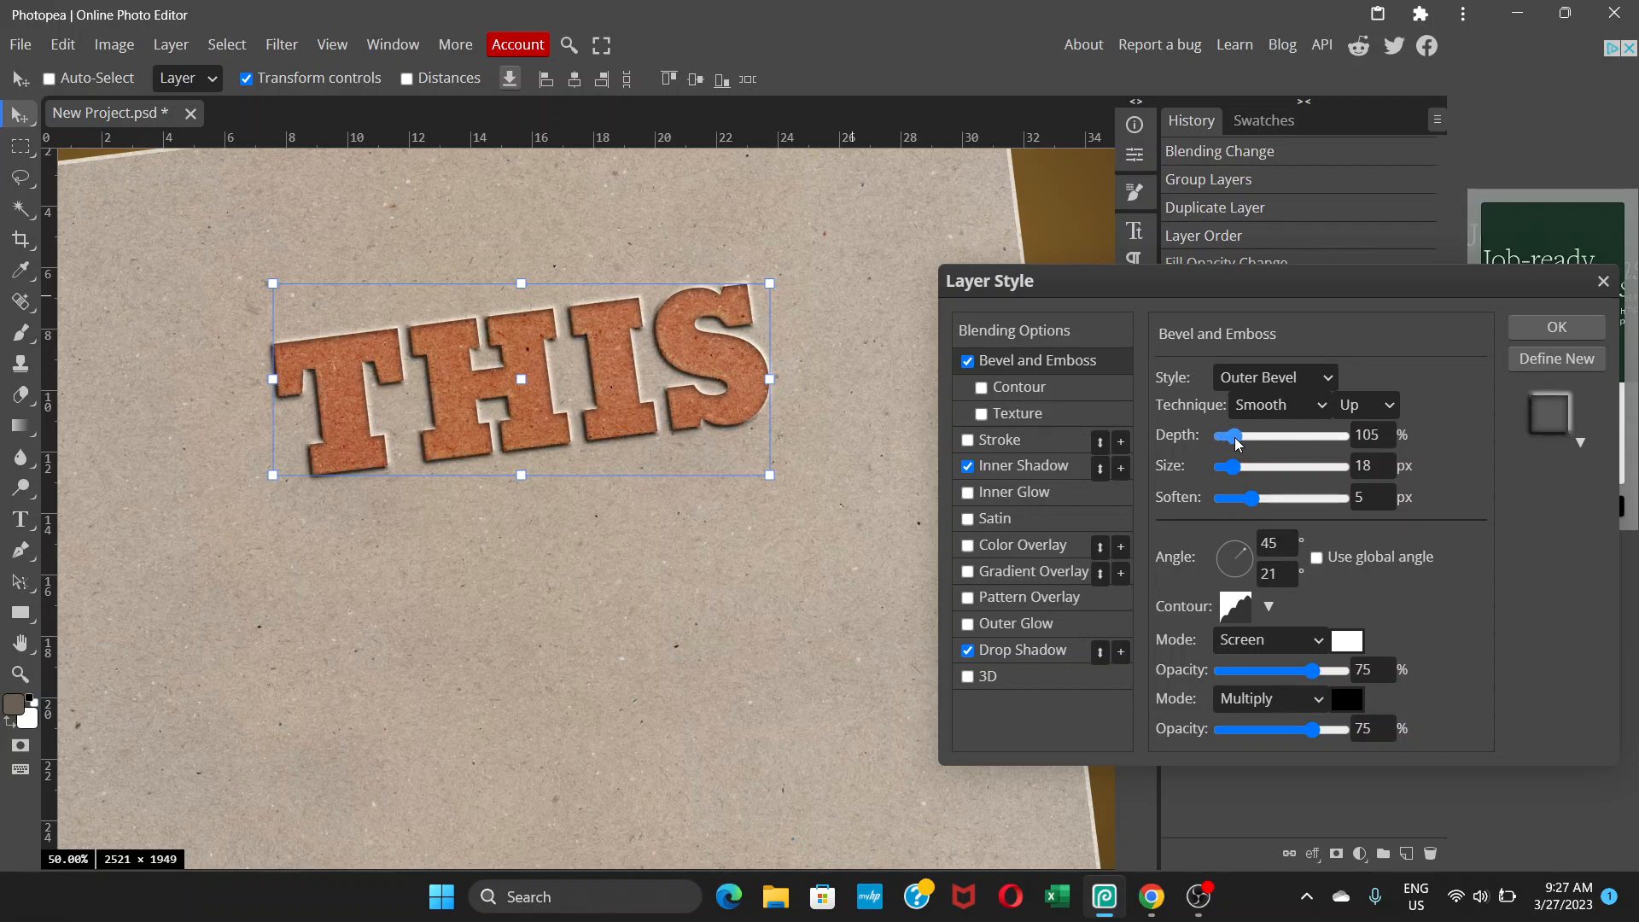
{"action": "left_click_drag", "start_coordinate": [1383, 434], "coordinate": [1334, 433]}
{"action": "type", "text": "90"}
{"action": "left_click_drag", "start_coordinate": [1251, 498], "coordinate": [1219, 502]}
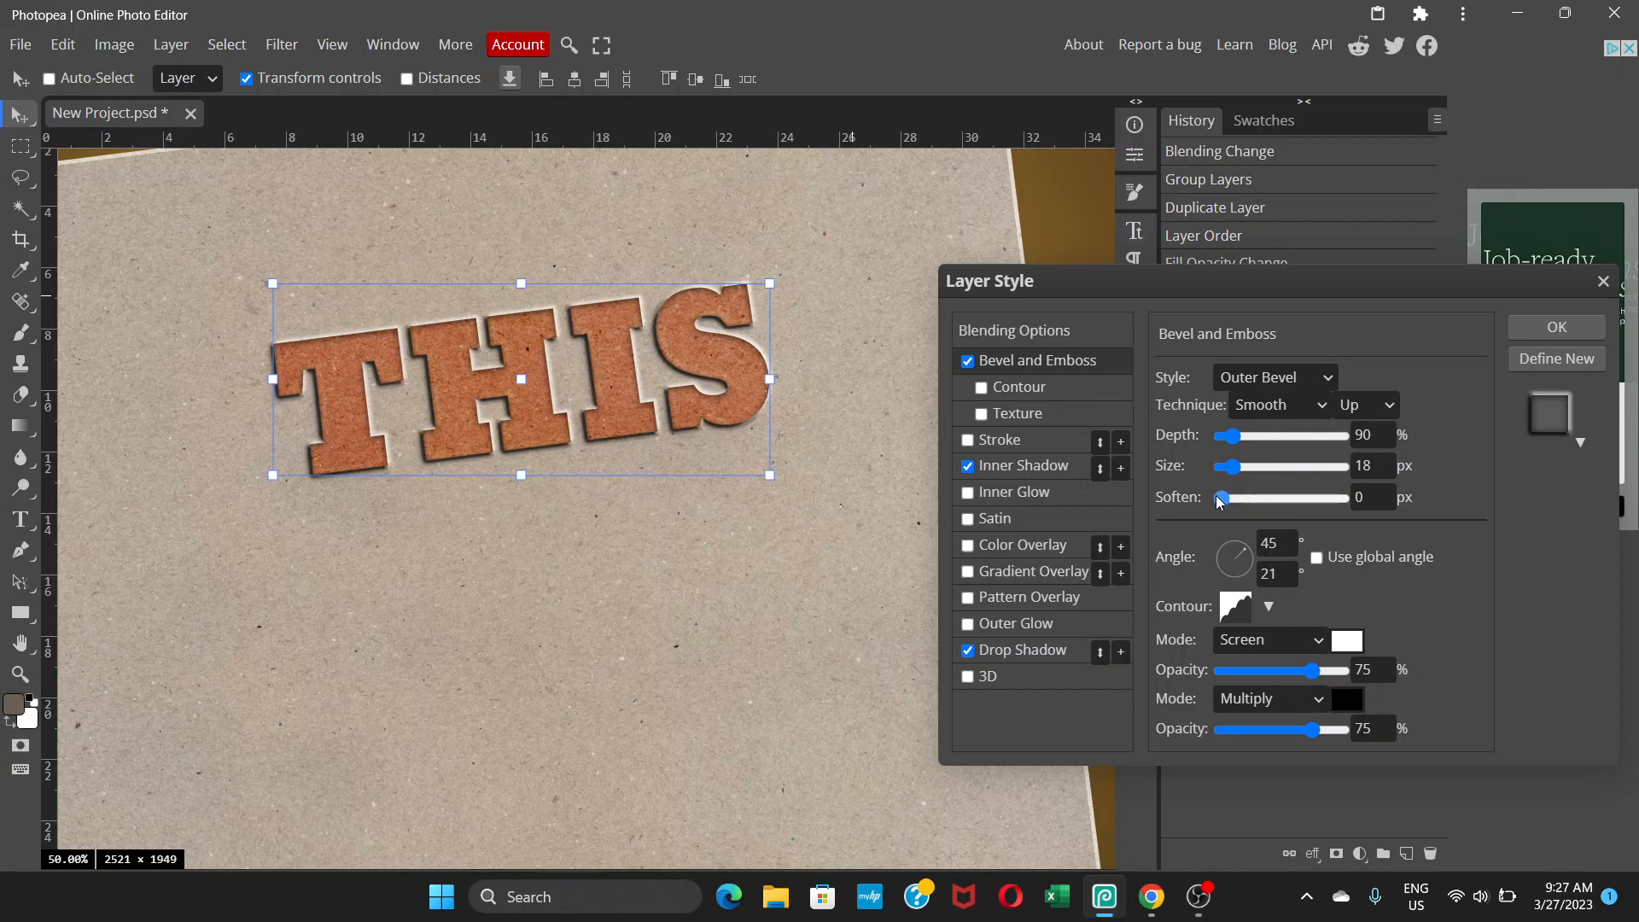
{"action": "left_click", "coordinate": [1260, 500]}
{"action": "left_click_drag", "start_coordinate": [1283, 505], "coordinate": [1230, 469]}
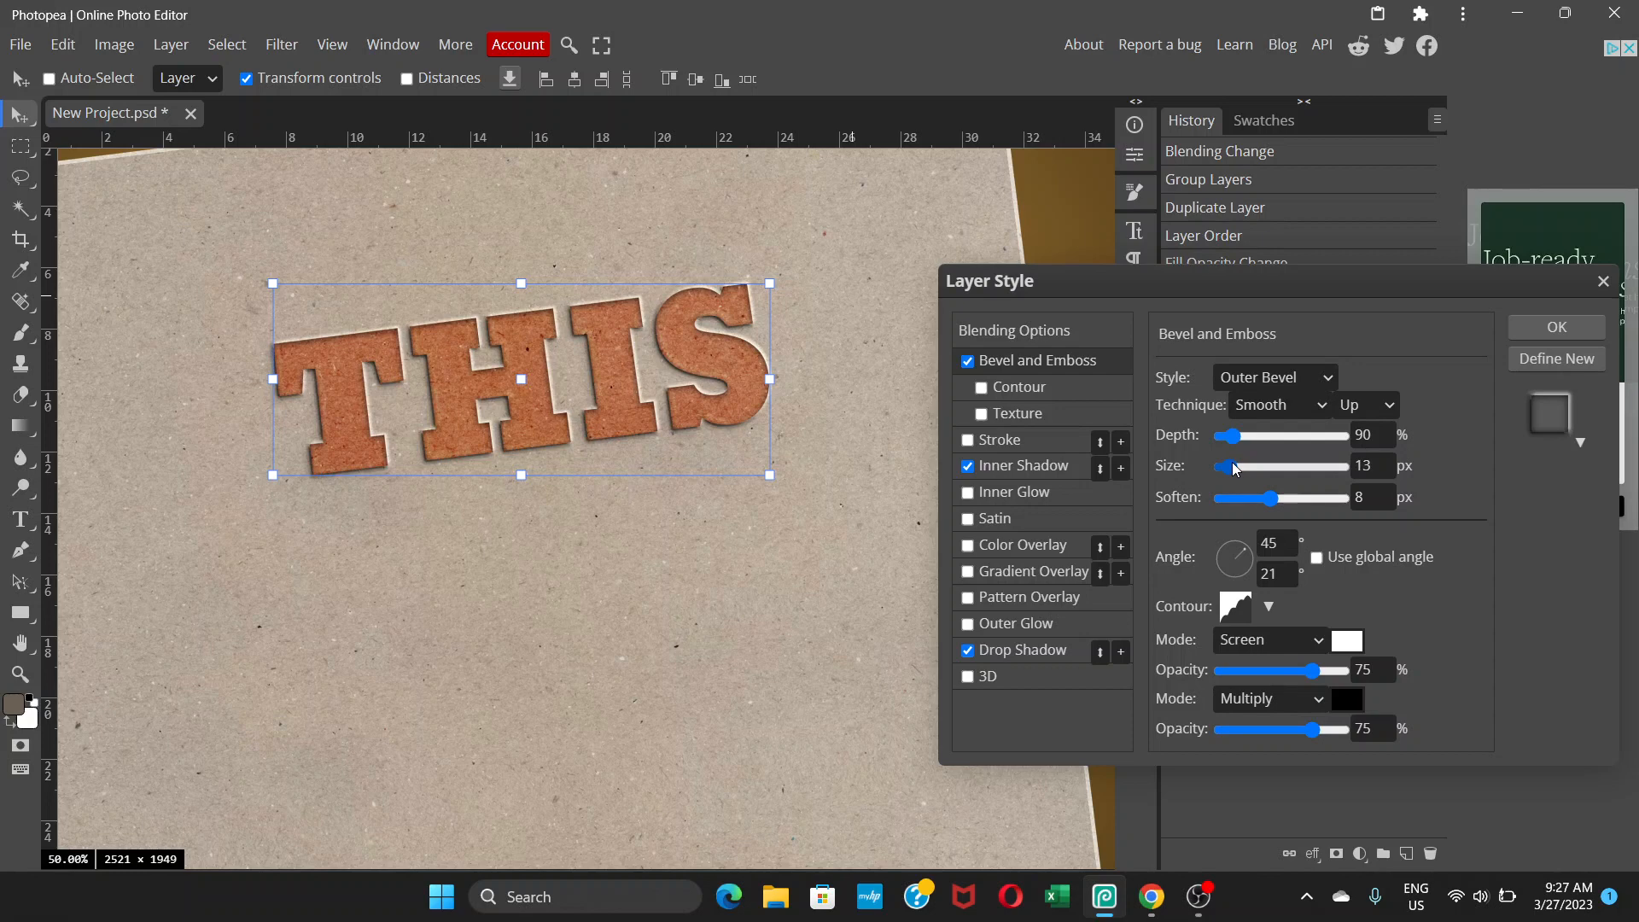
Rework the outer bevel to a size of 28 px and a depth of 60%.
{"action": "left_click_drag", "start_coordinate": [1236, 432], "coordinate": [1225, 434]}
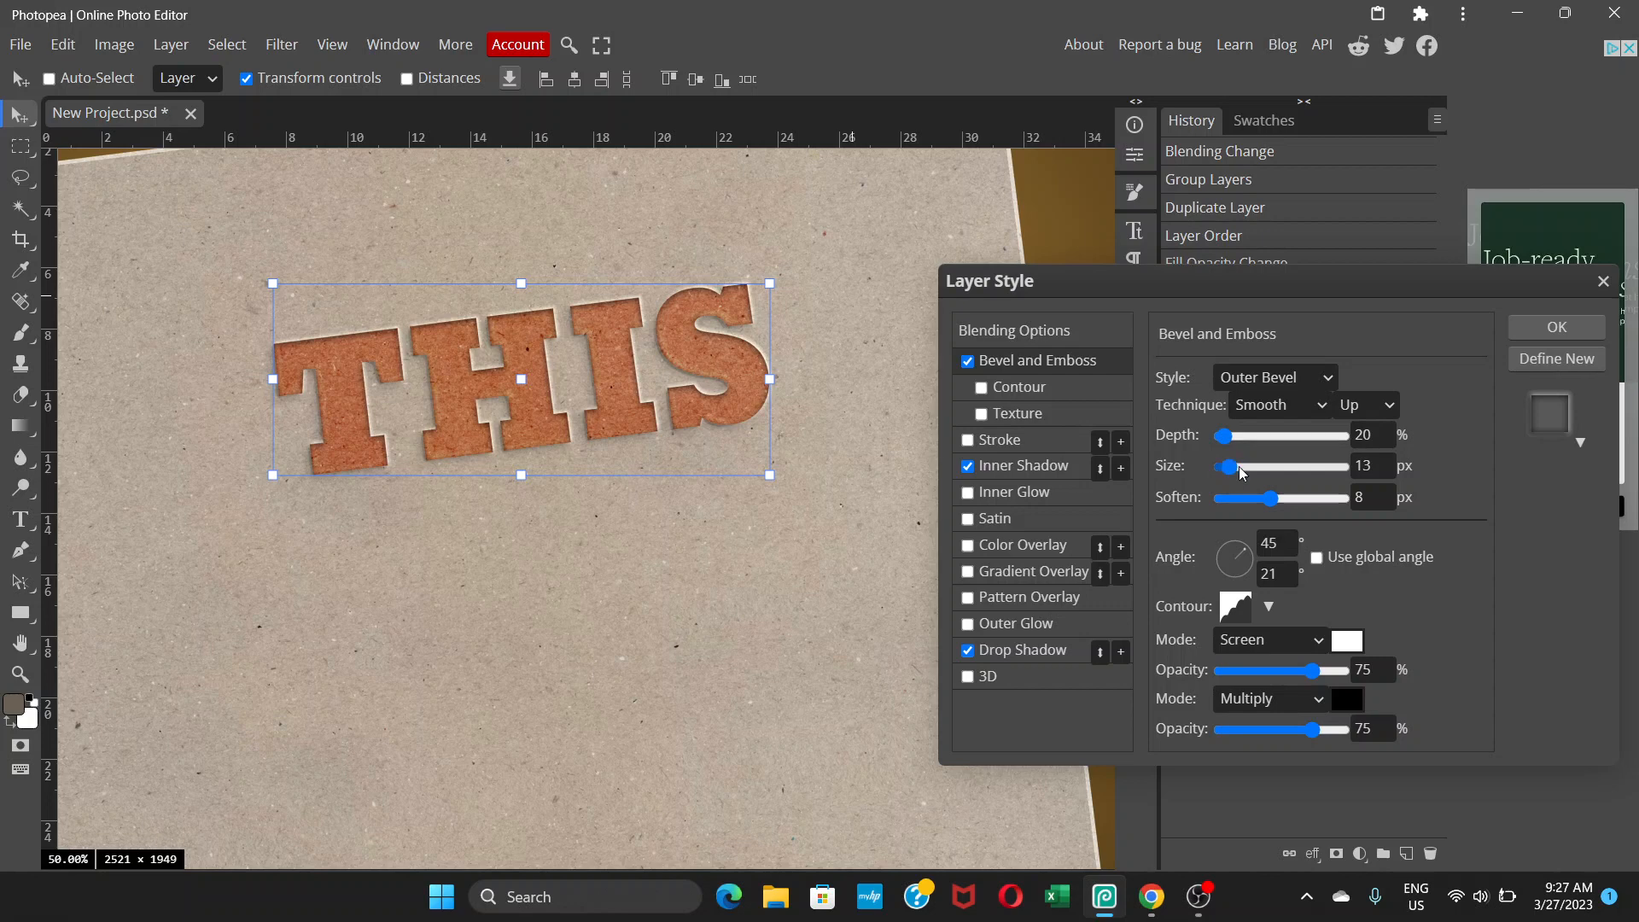
{"action": "left_click", "coordinate": [1238, 467]}
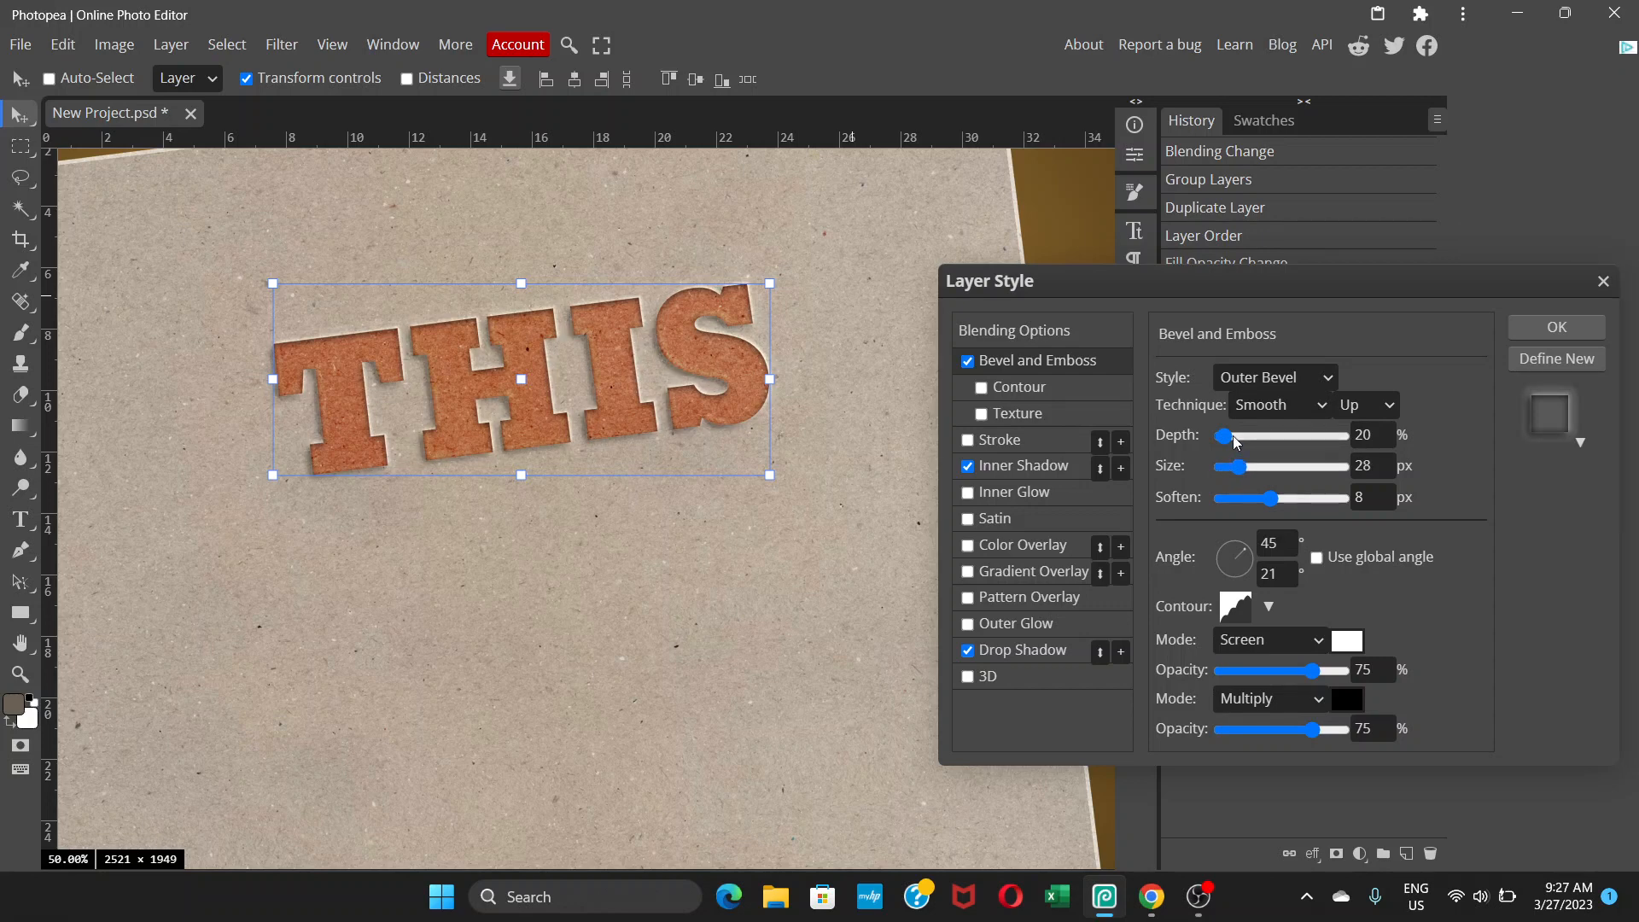
{"action": "left_click", "coordinate": [1234, 437]}
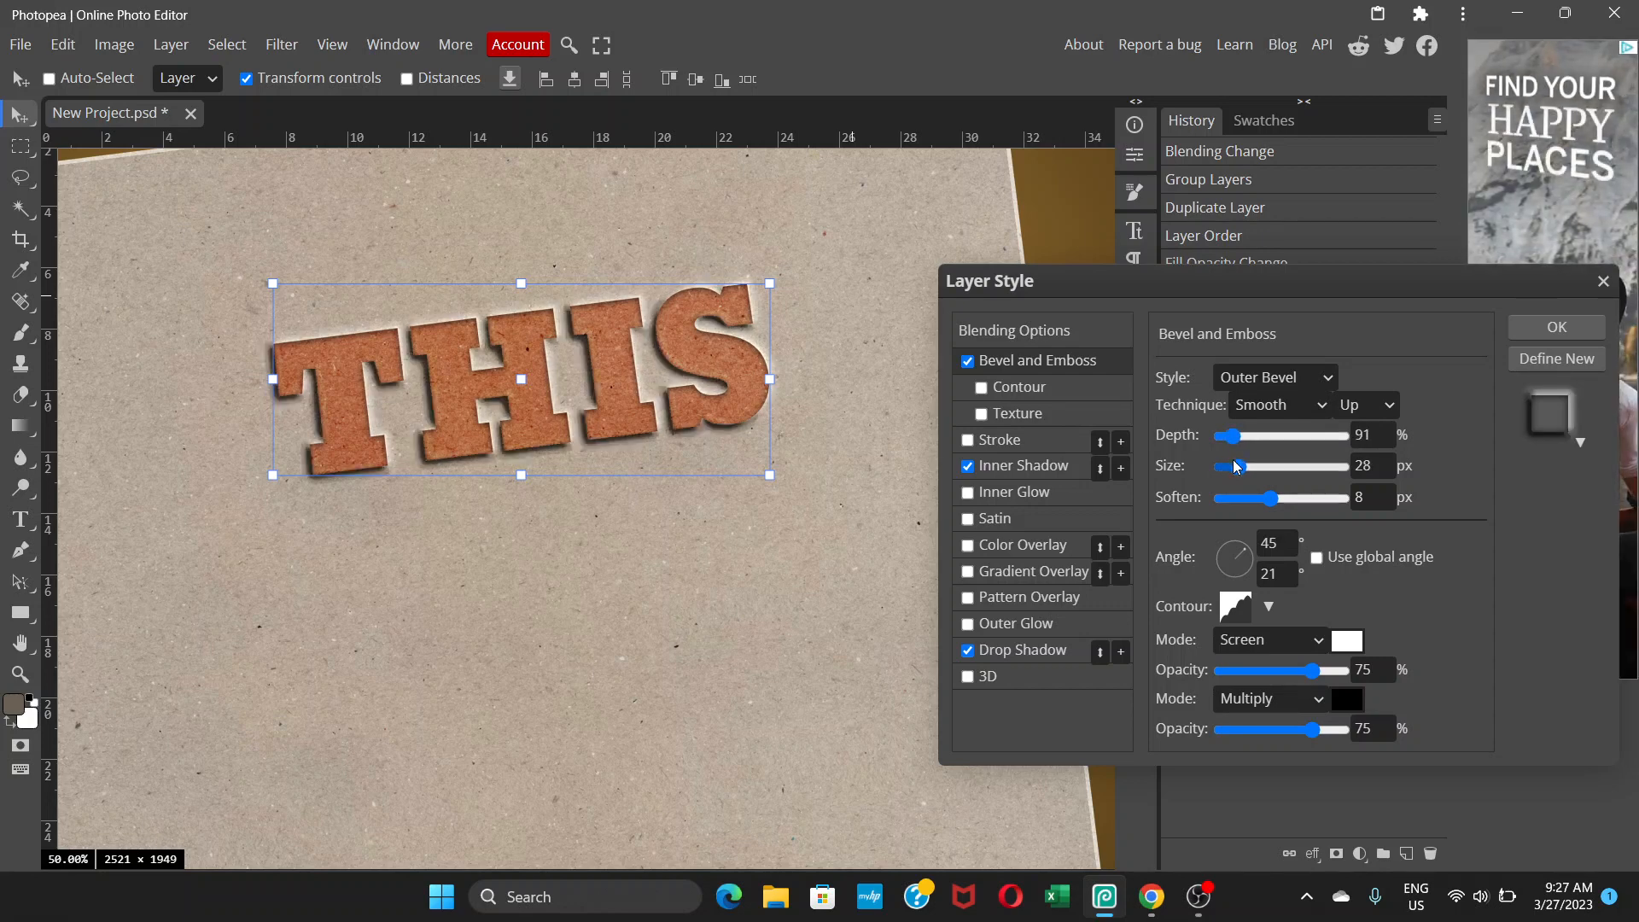
{"action": "left_click", "coordinate": [1365, 436]}
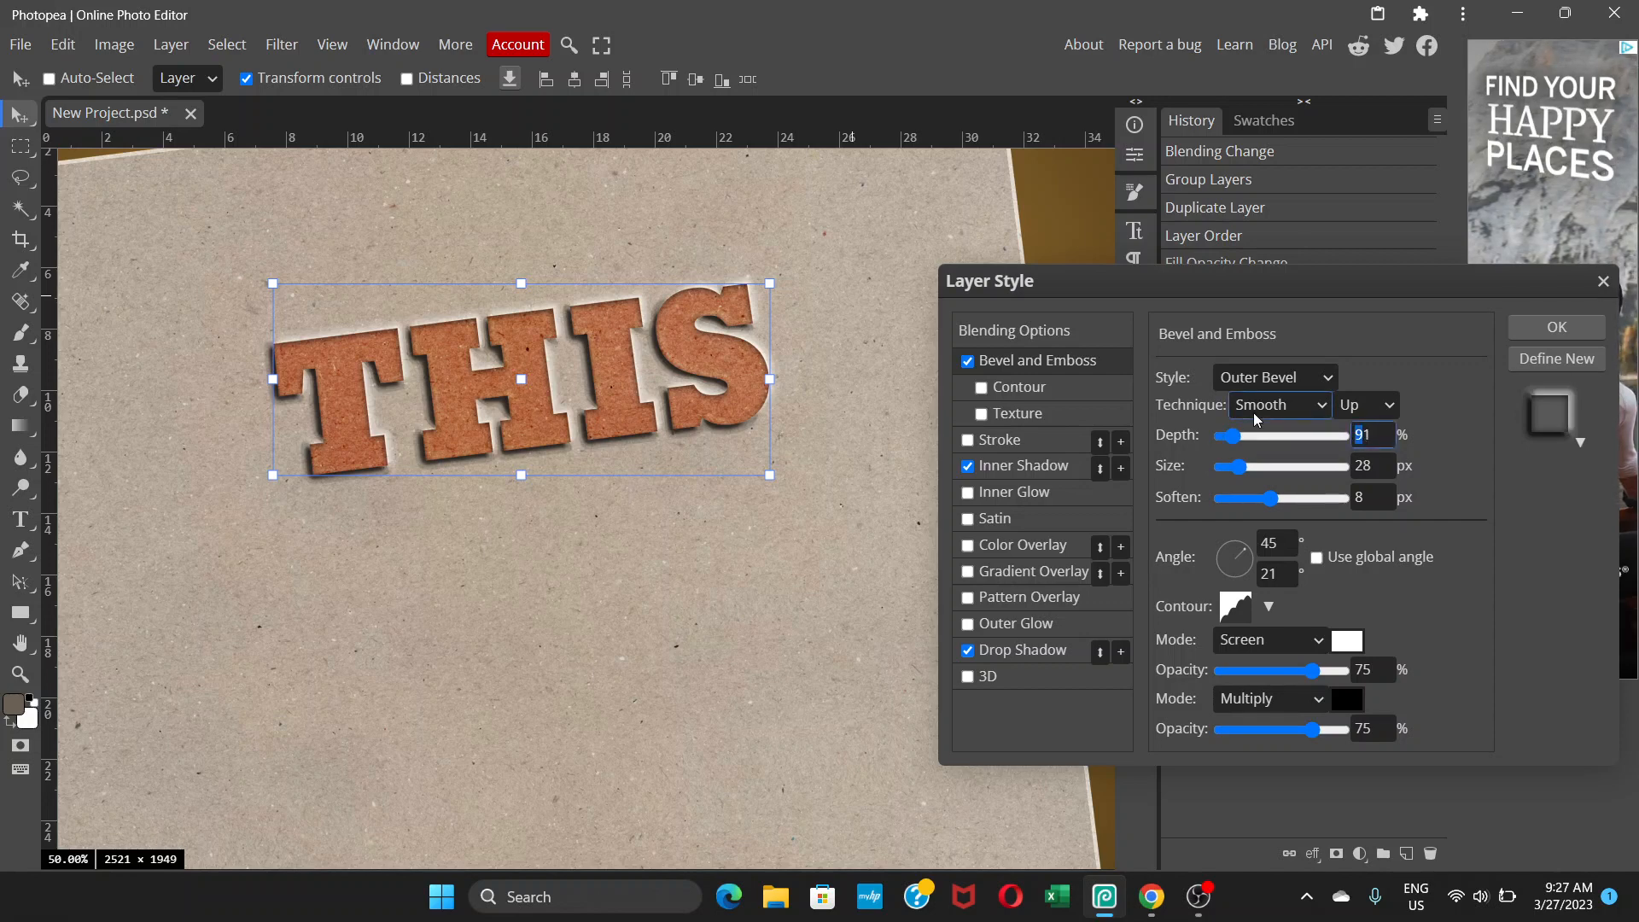
{"action": "type", "text": "80"}
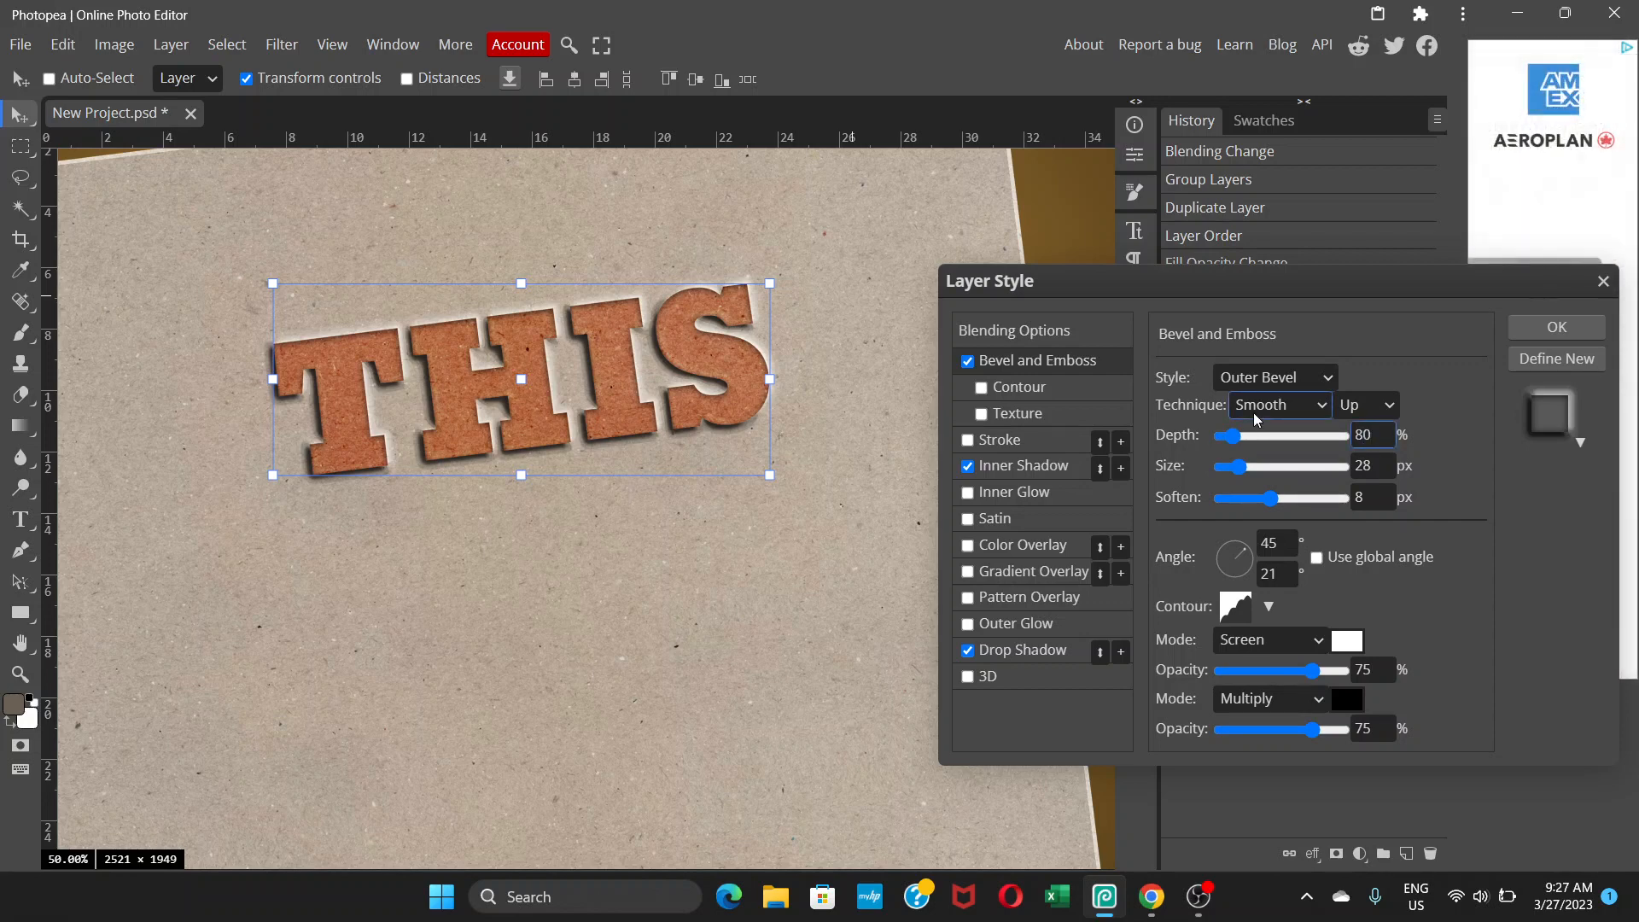
{"action": "left_click", "coordinate": [1387, 432]}
{"action": "type", "text": "6"}
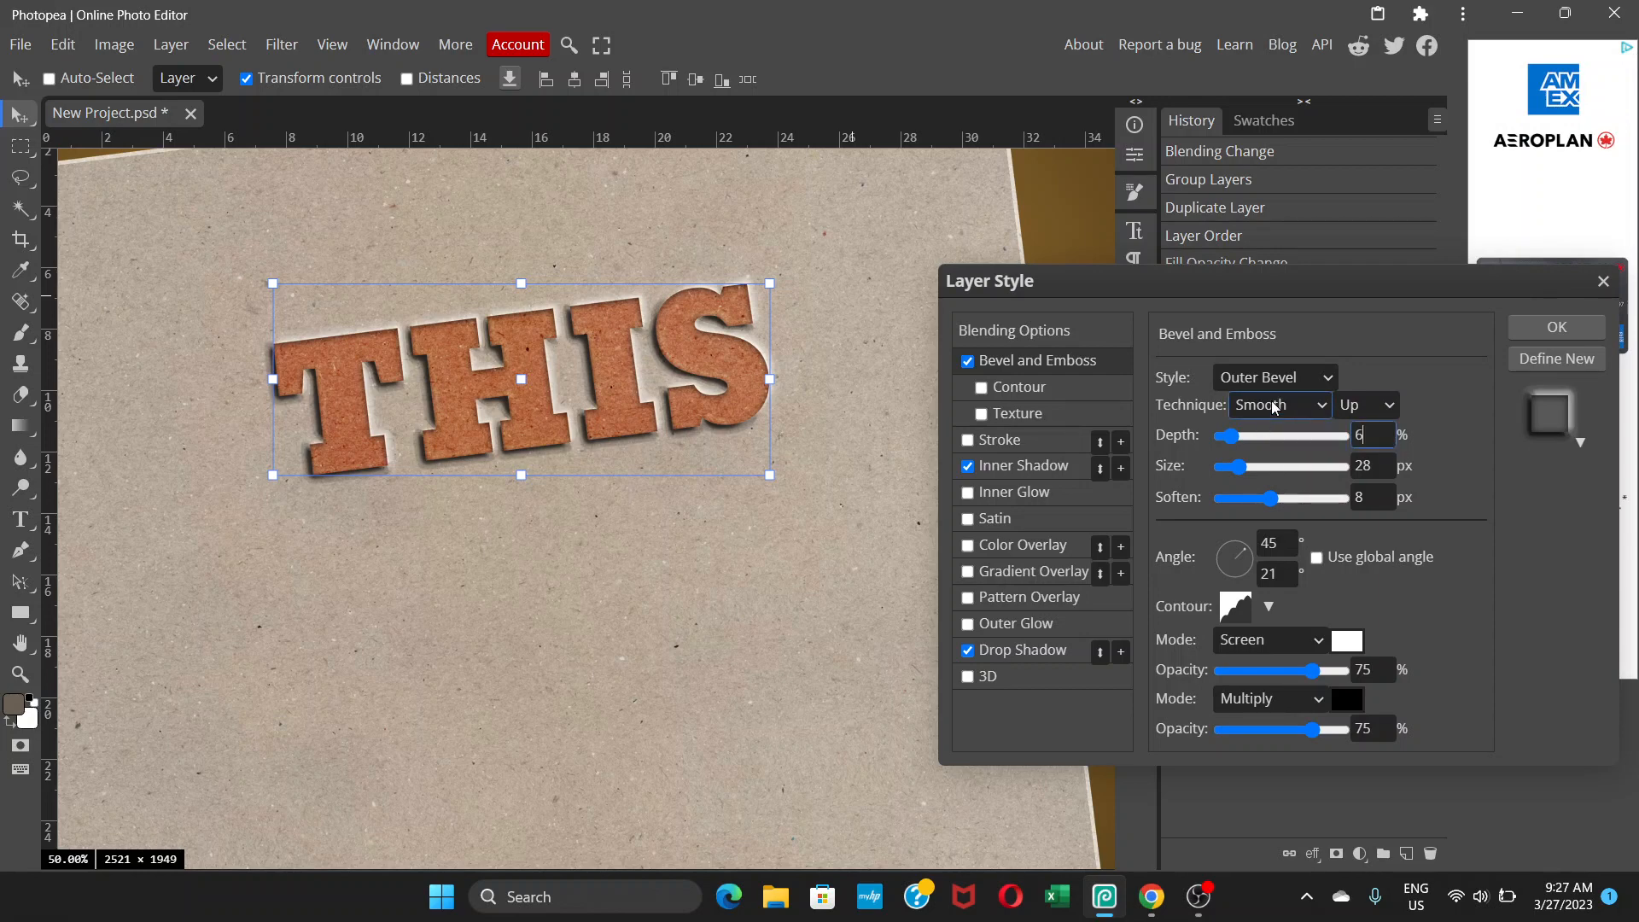
{"action": "type", "text": "0"}
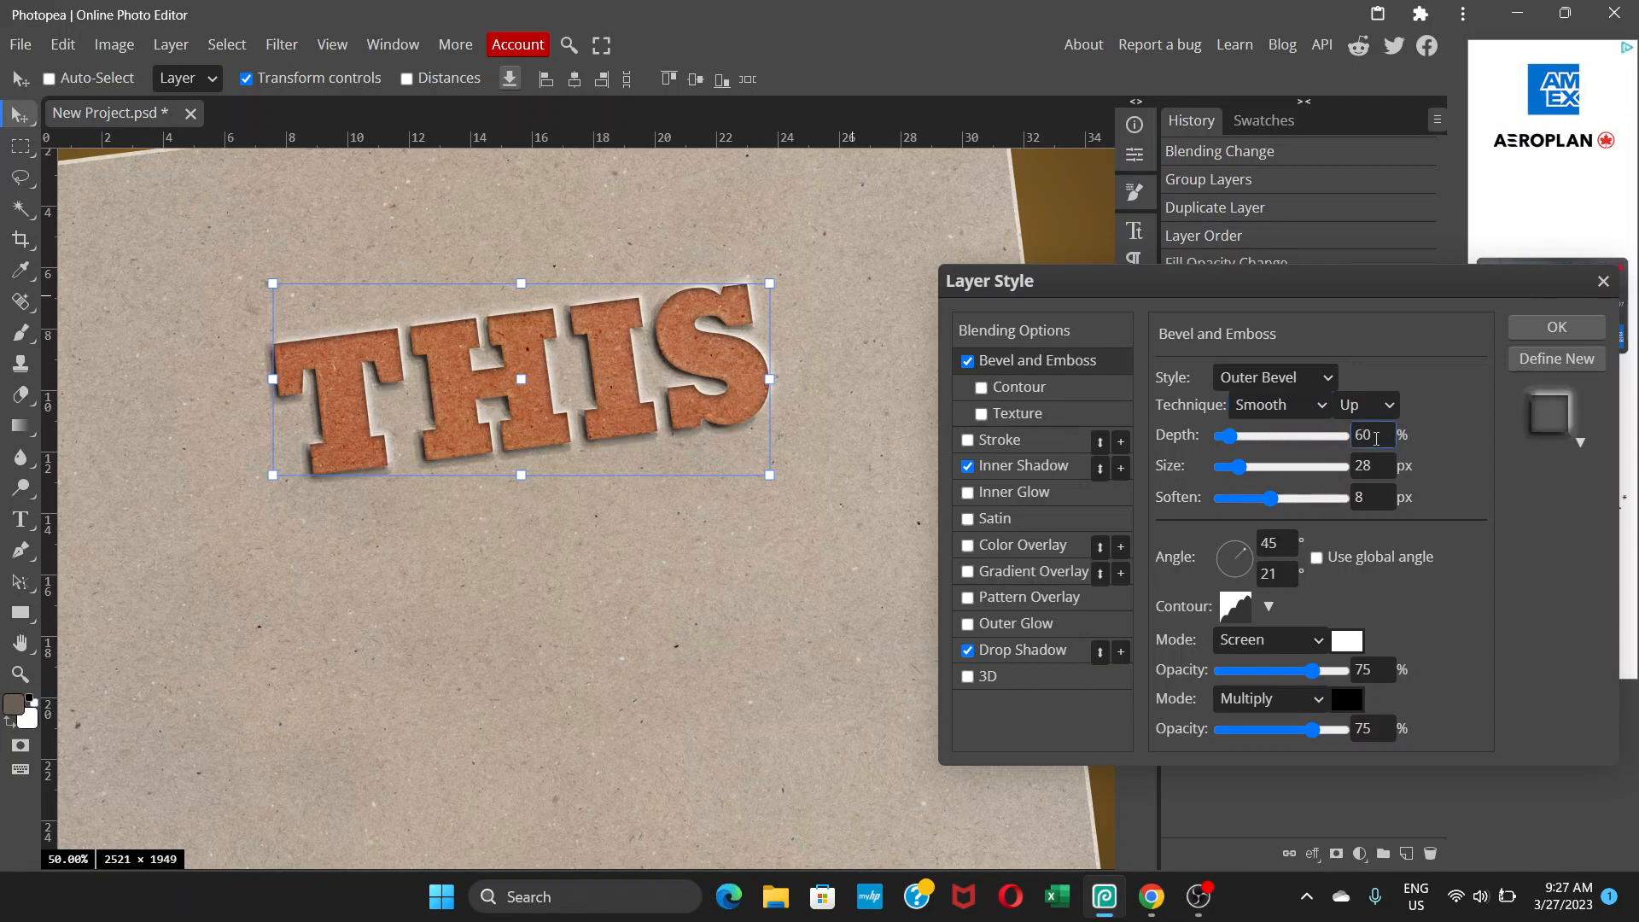
Set the outer bevel's size to 25 px.
{"action": "left_click", "coordinate": [1228, 468]}
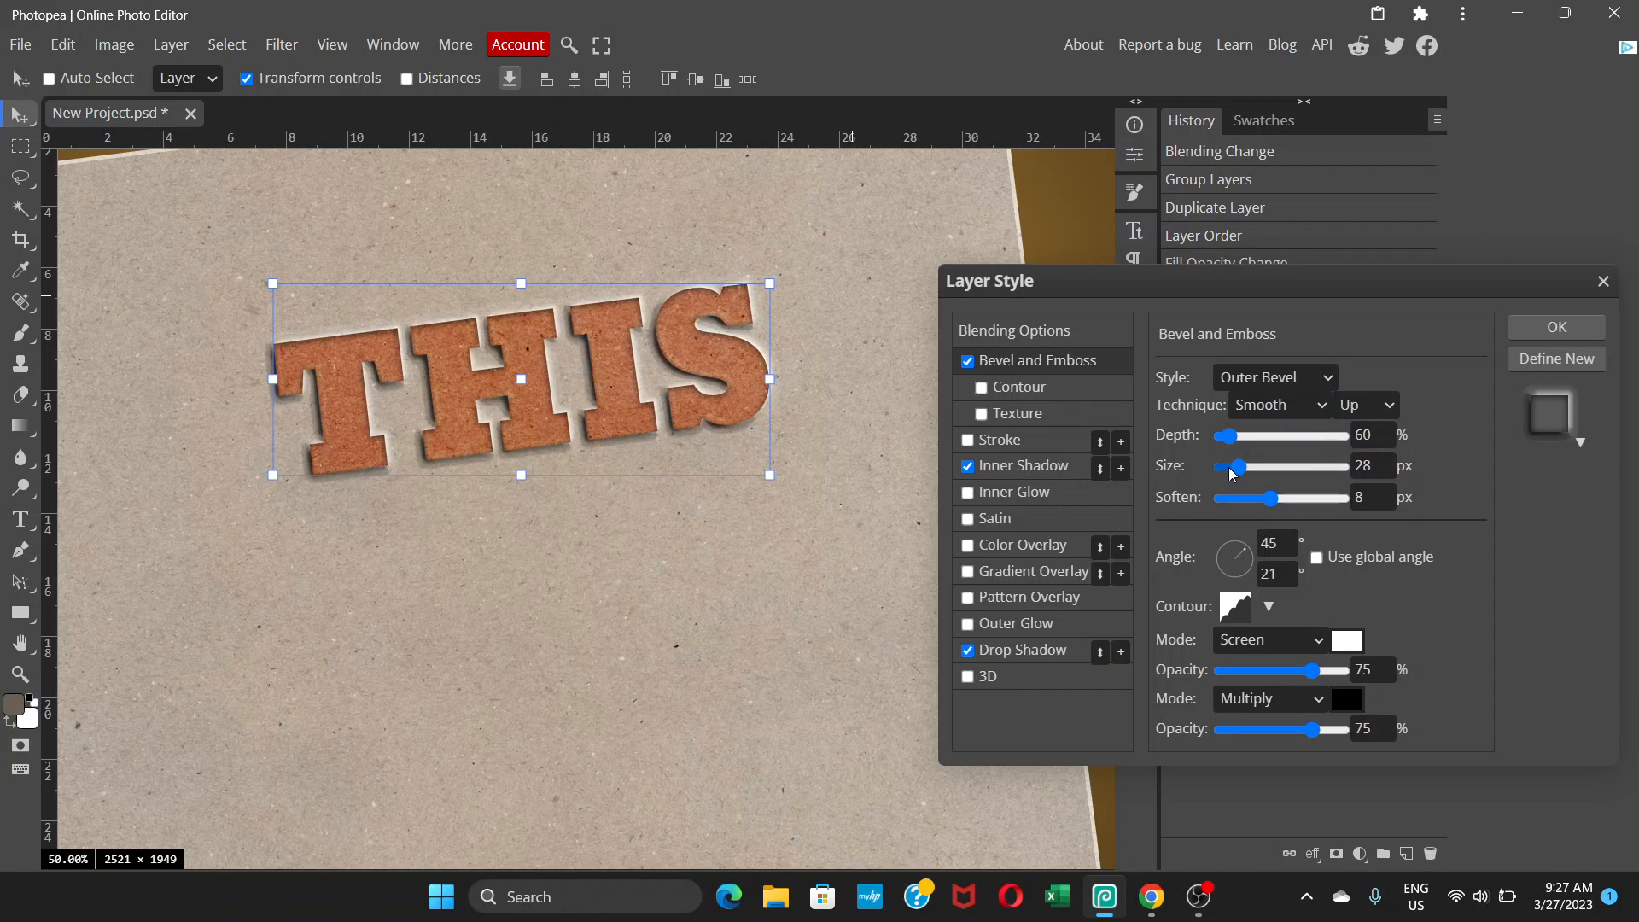
{"action": "left_click", "coordinate": [1370, 465]}
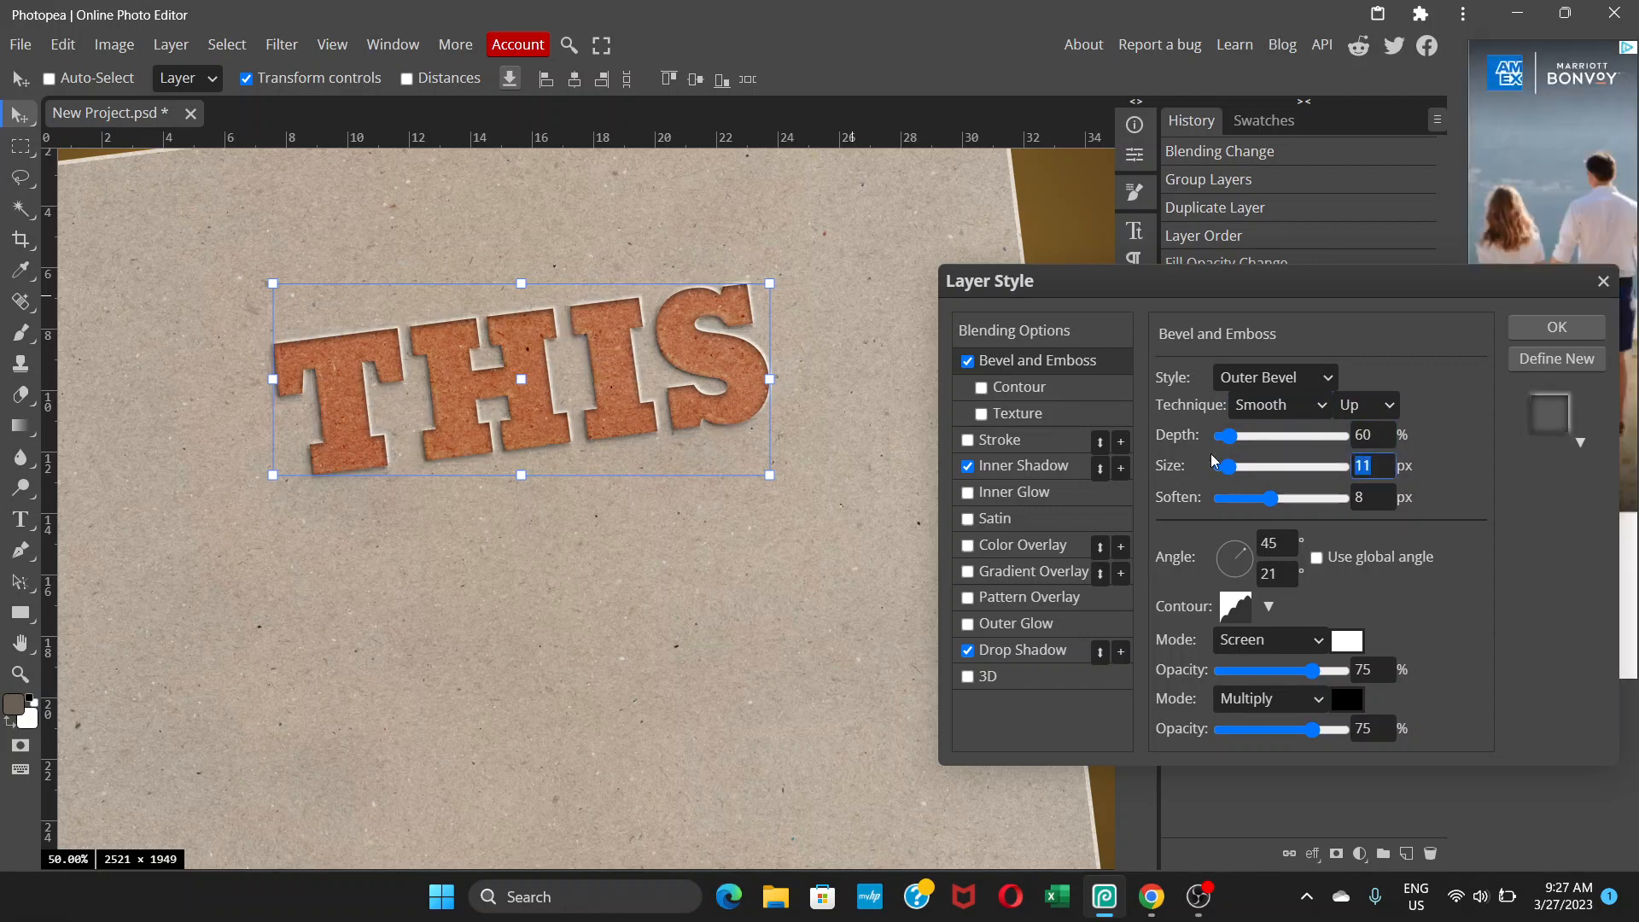
{"action": "type", "text": "25"}
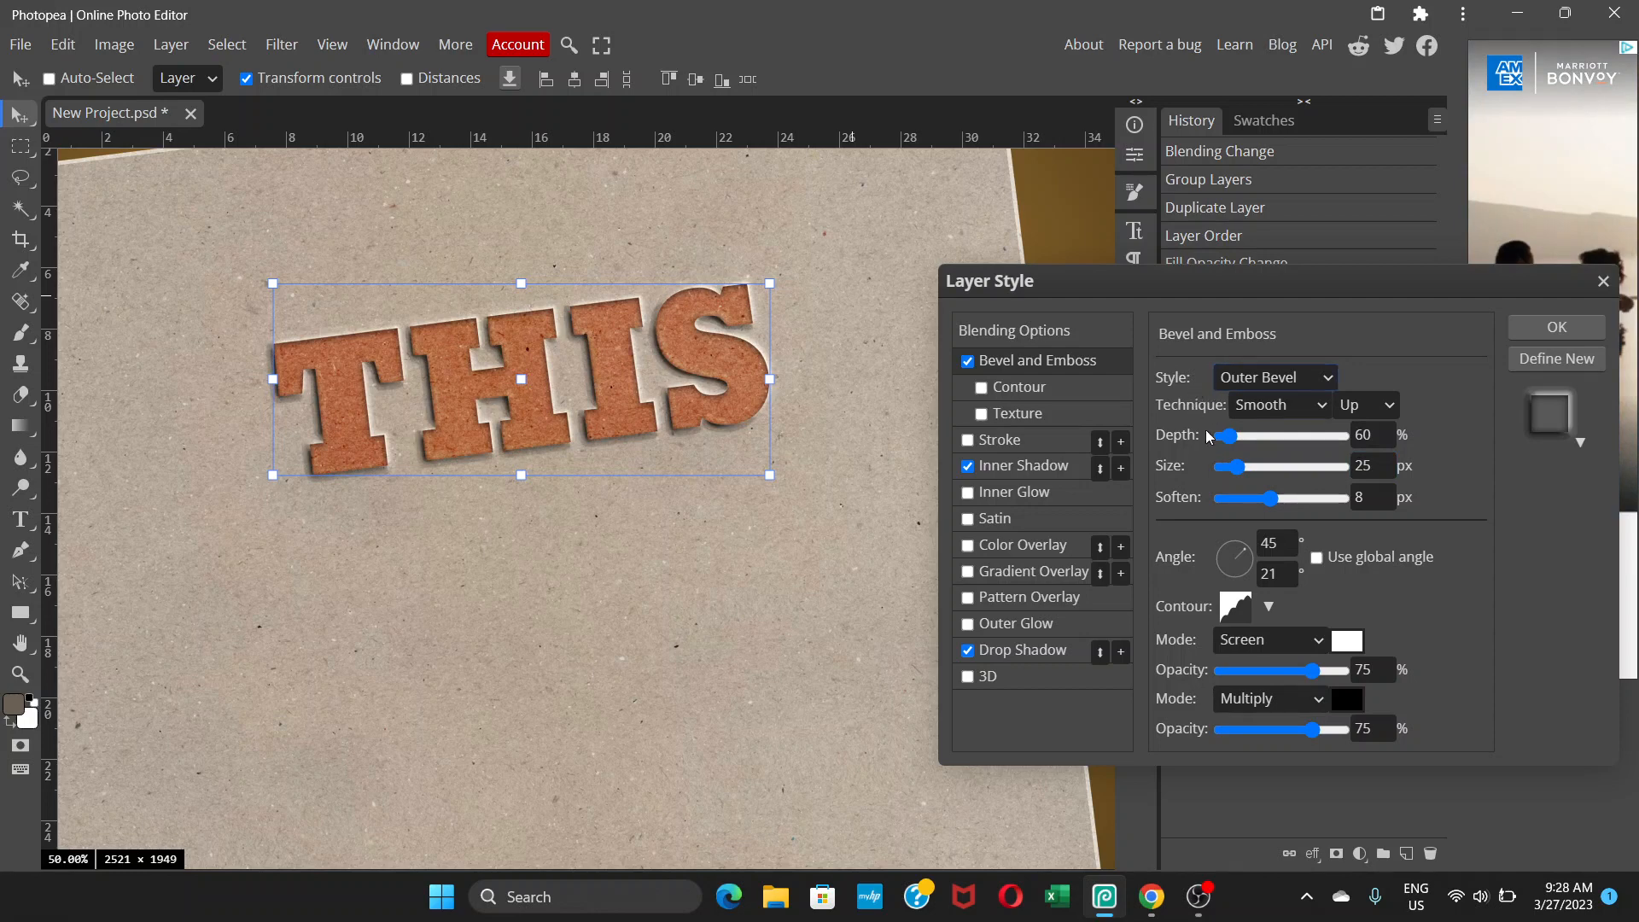
Set the opacity of the original THIS layer's white Color Dodge drop shadow to 41%.
{"action": "left_click", "coordinate": [1038, 653]}
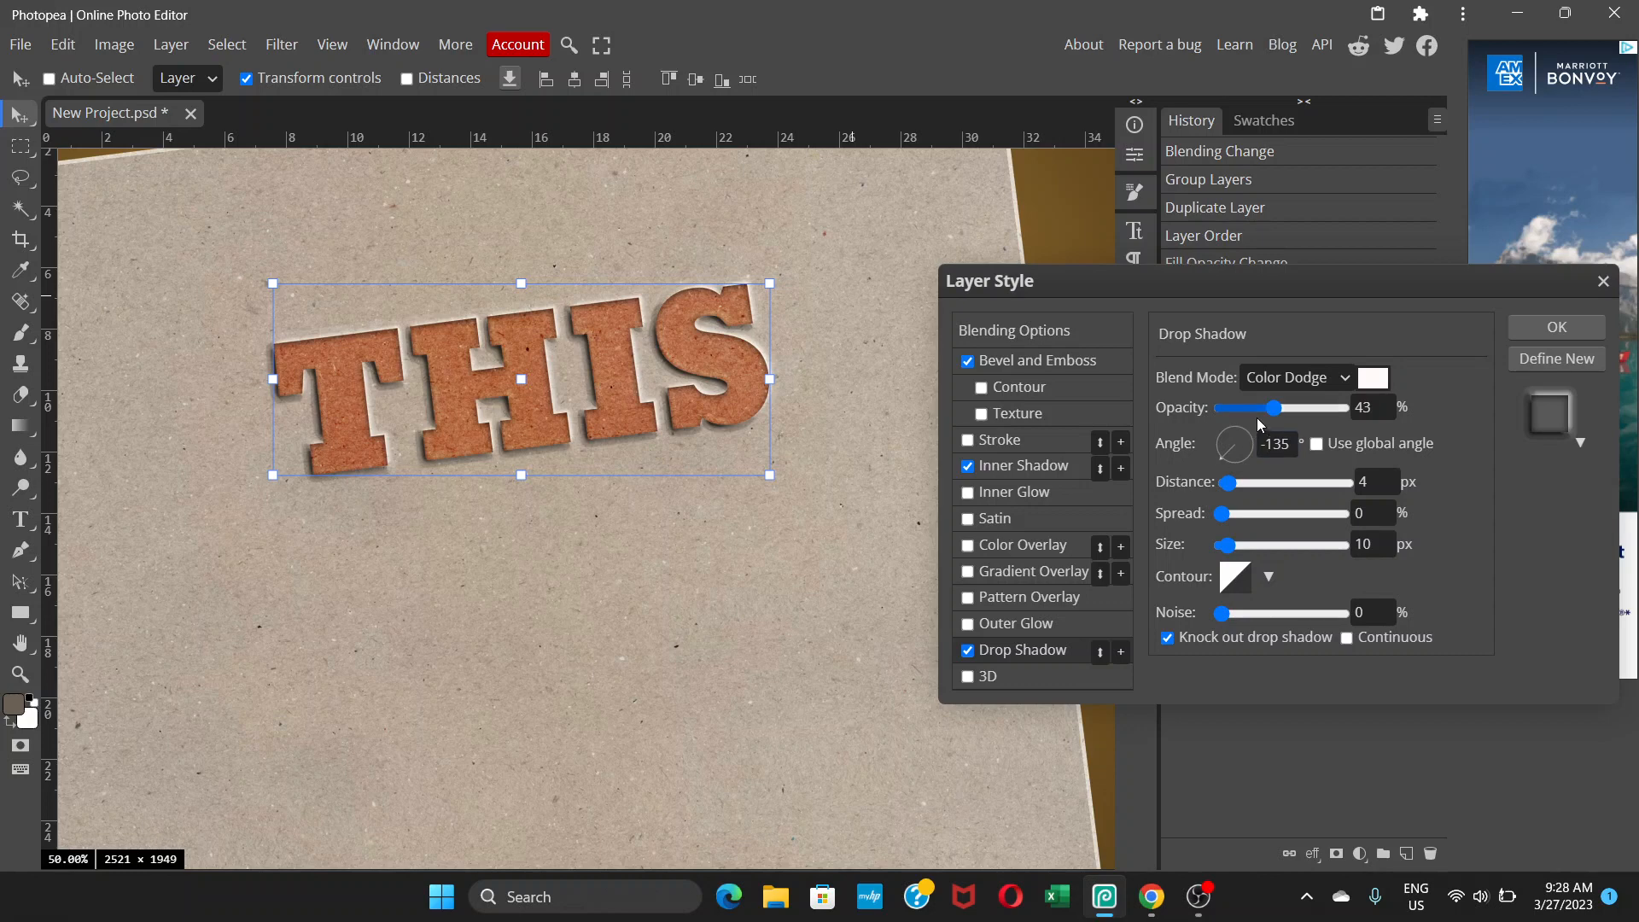
{"action": "left_click_drag", "start_coordinate": [1274, 408], "coordinate": [1288, 409]}
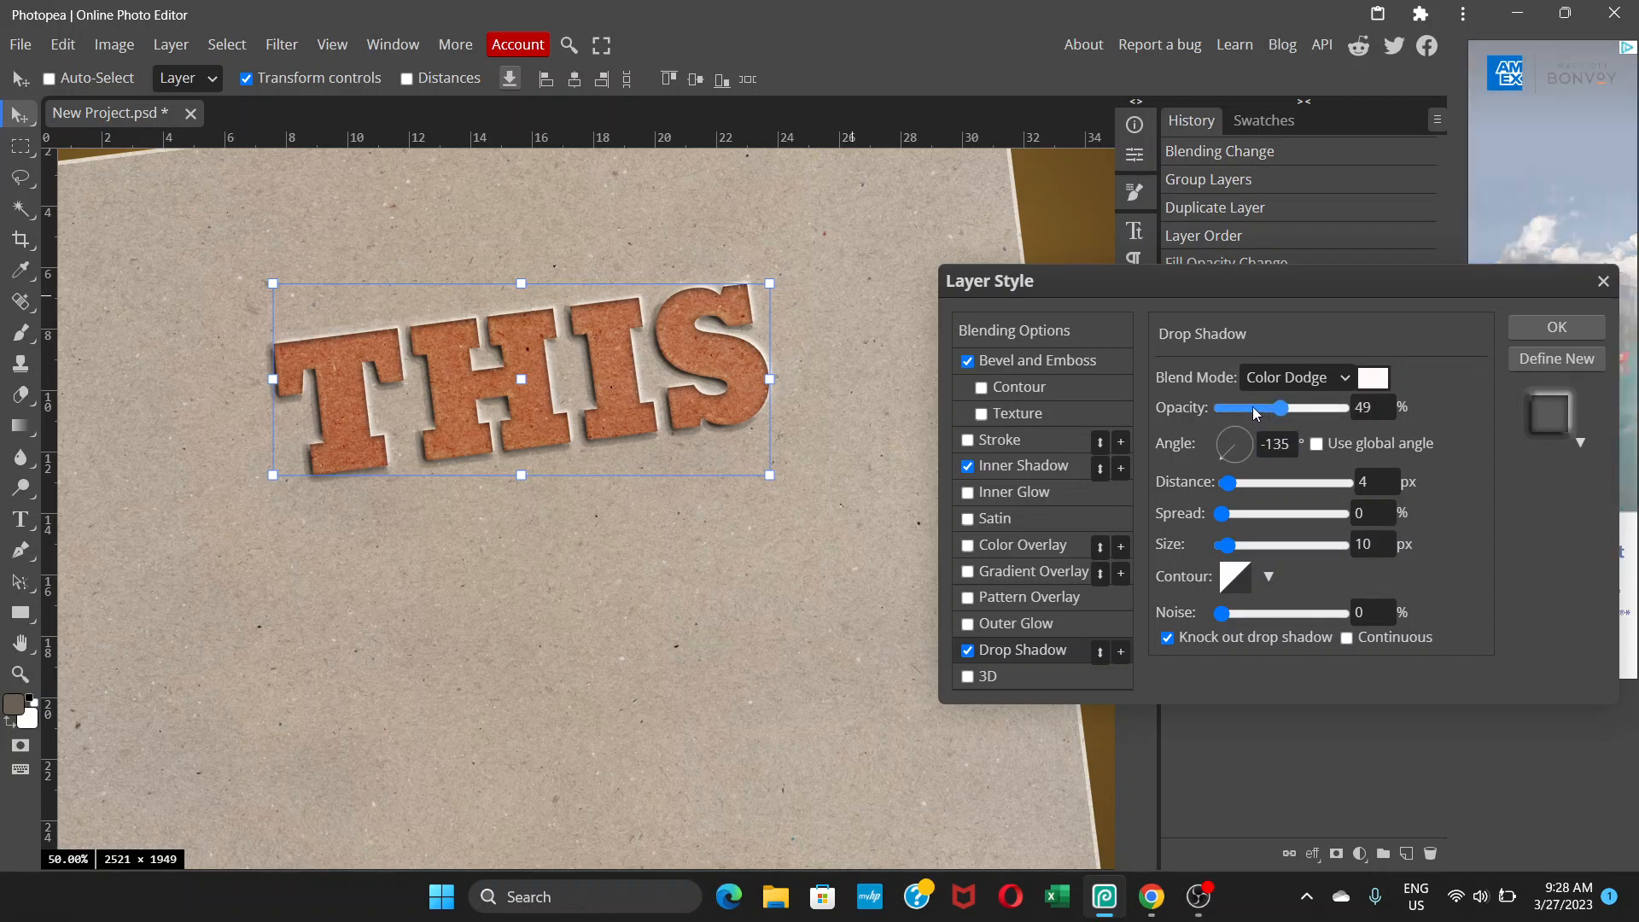
{"action": "left_click", "coordinate": [1253, 408]}
{"action": "left_click_drag", "start_coordinate": [1252, 406], "coordinate": [1268, 406]}
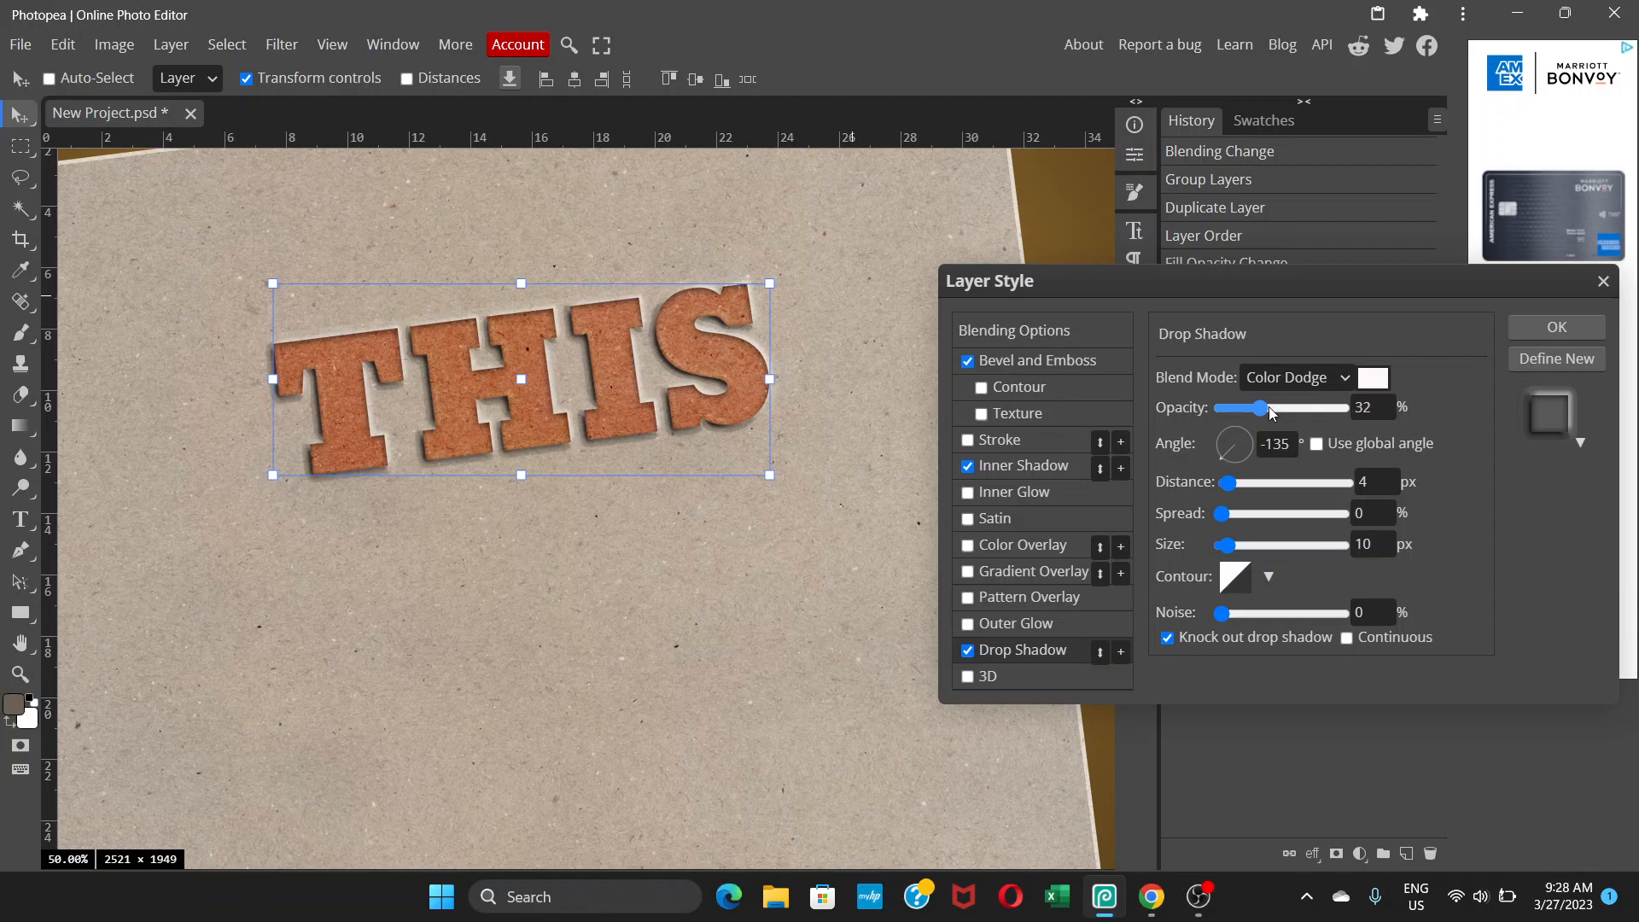
{"action": "left_click", "coordinate": [1272, 407]}
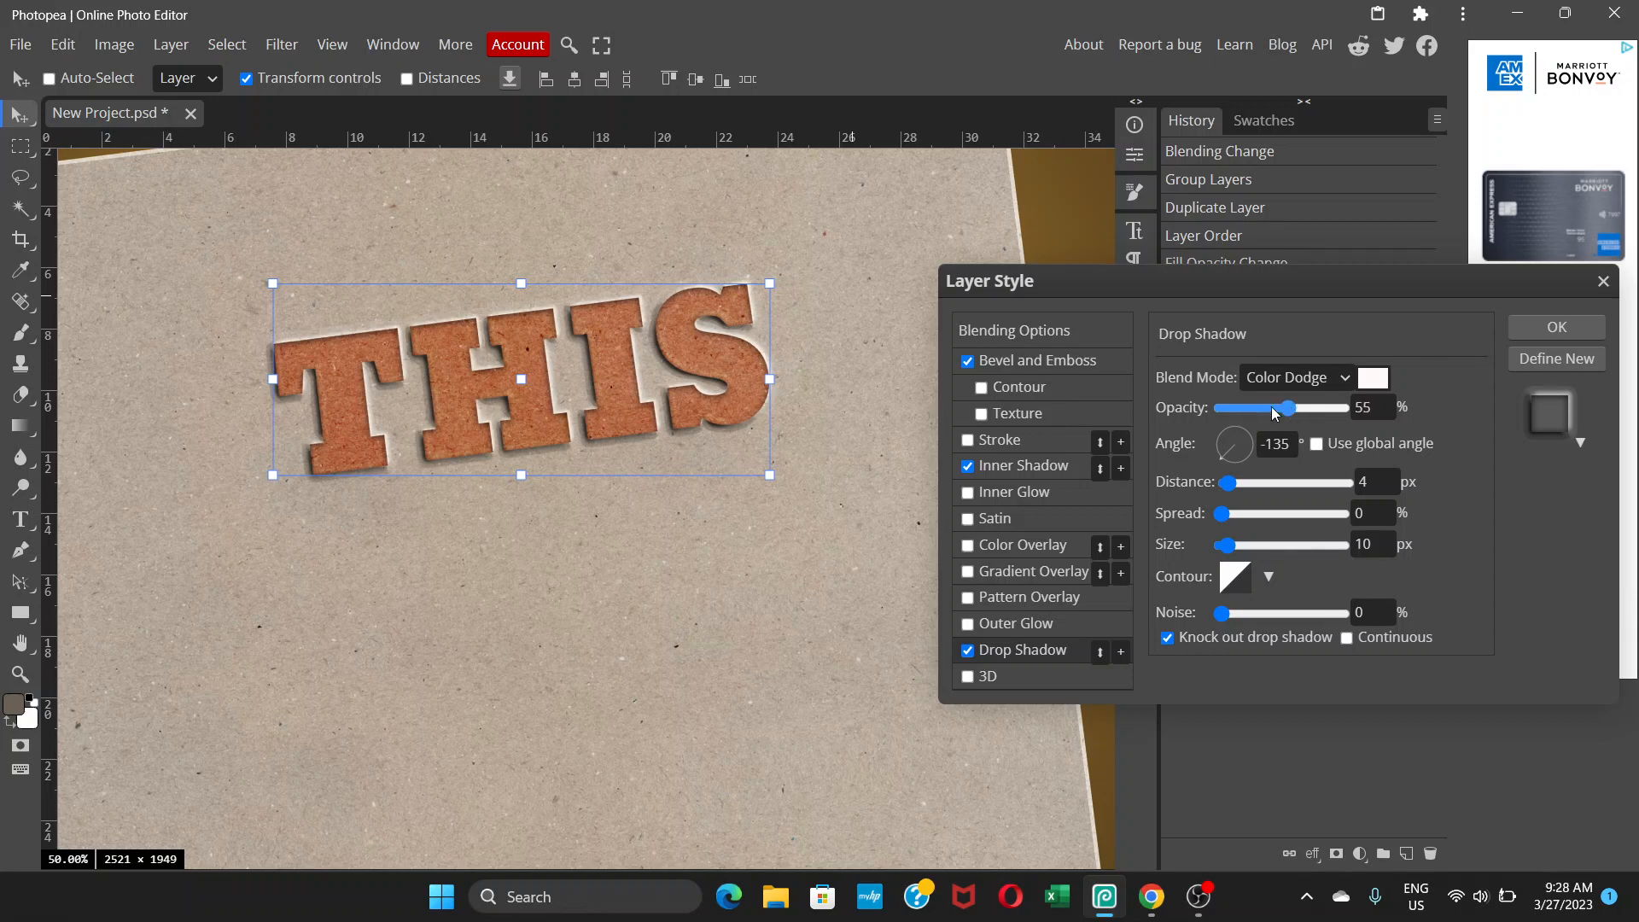
Try drop shadow distances of 23, 15 and 10 px, and settle the distance at 5 px.
{"action": "left_click", "coordinate": [1241, 483]}
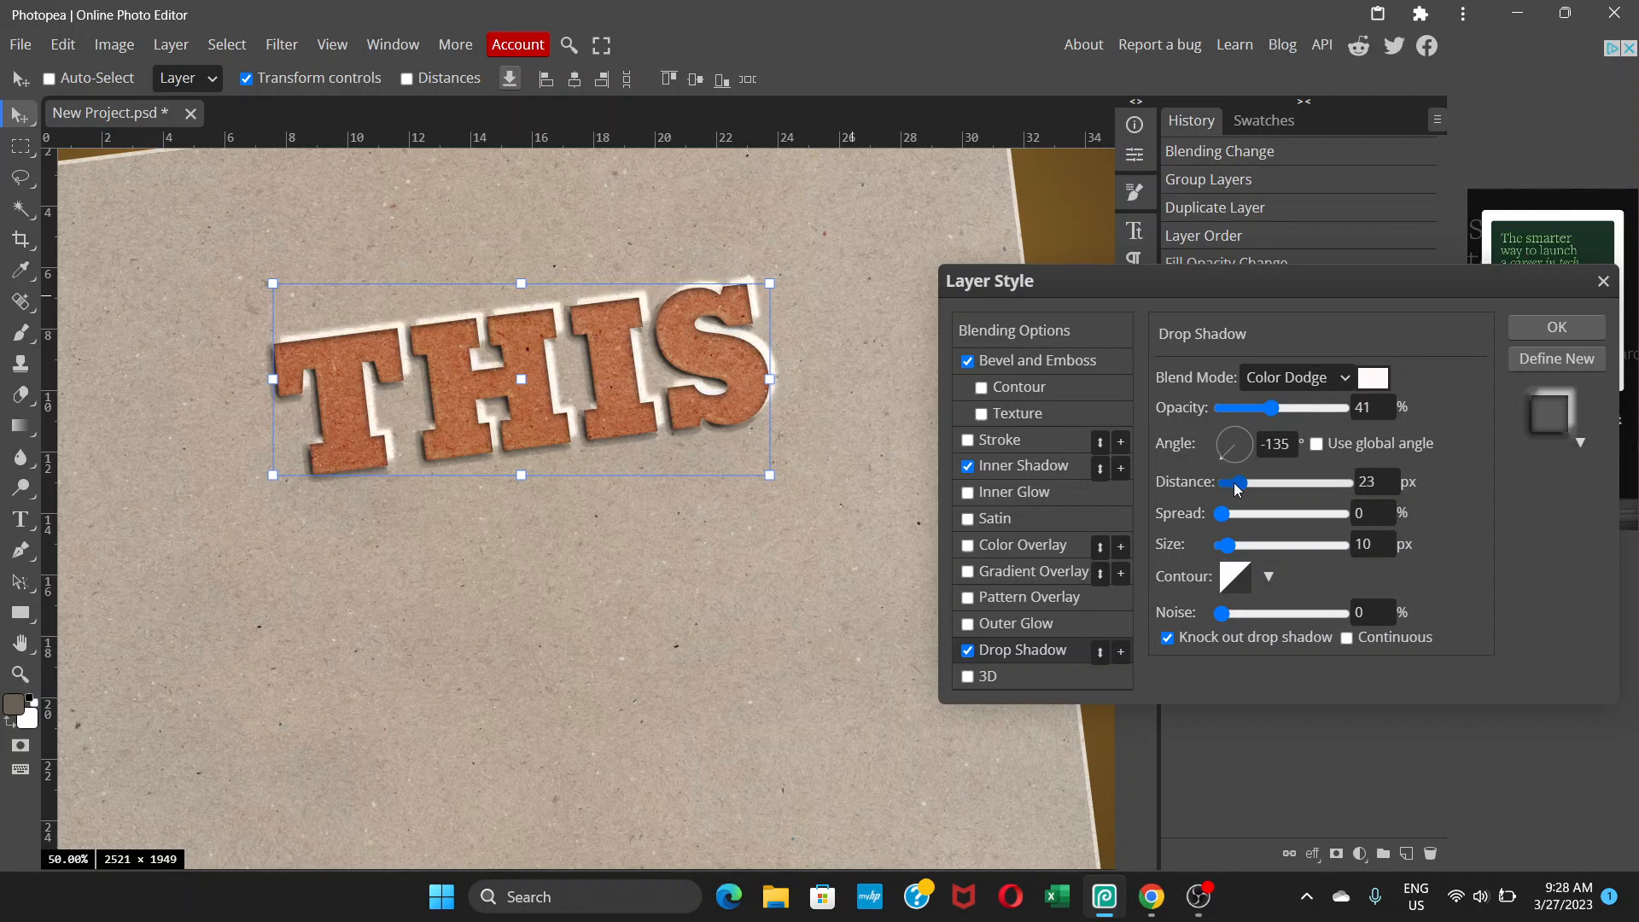
{"action": "left_click", "coordinate": [1364, 482]}
{"action": "key", "text": "Return"}
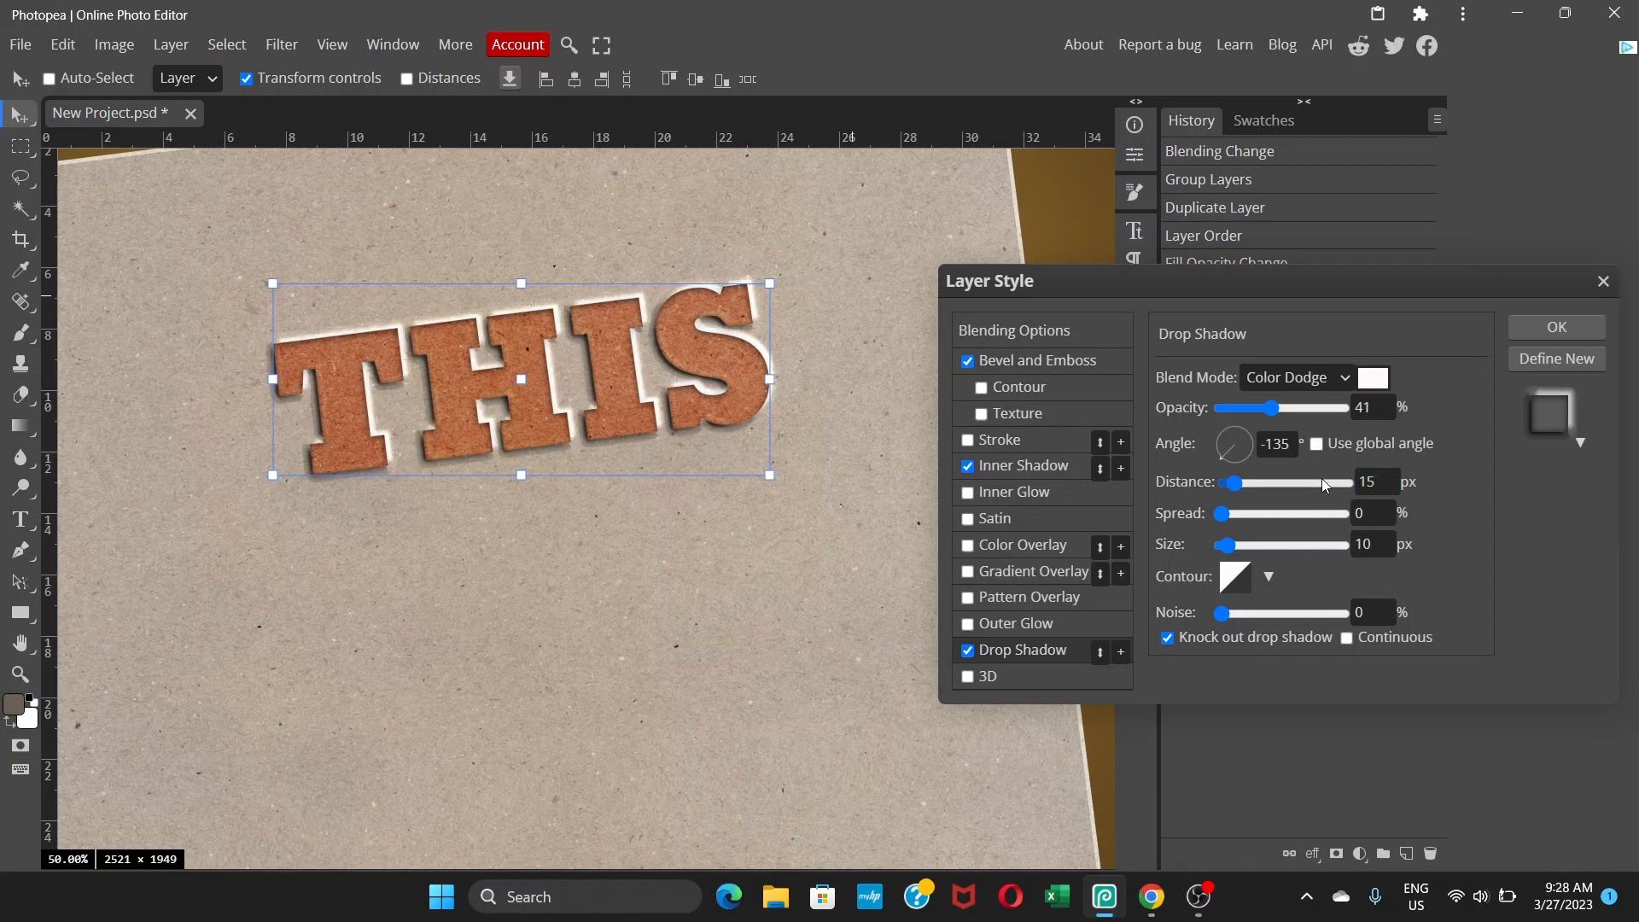
{"action": "left_click", "coordinate": [1364, 479]}
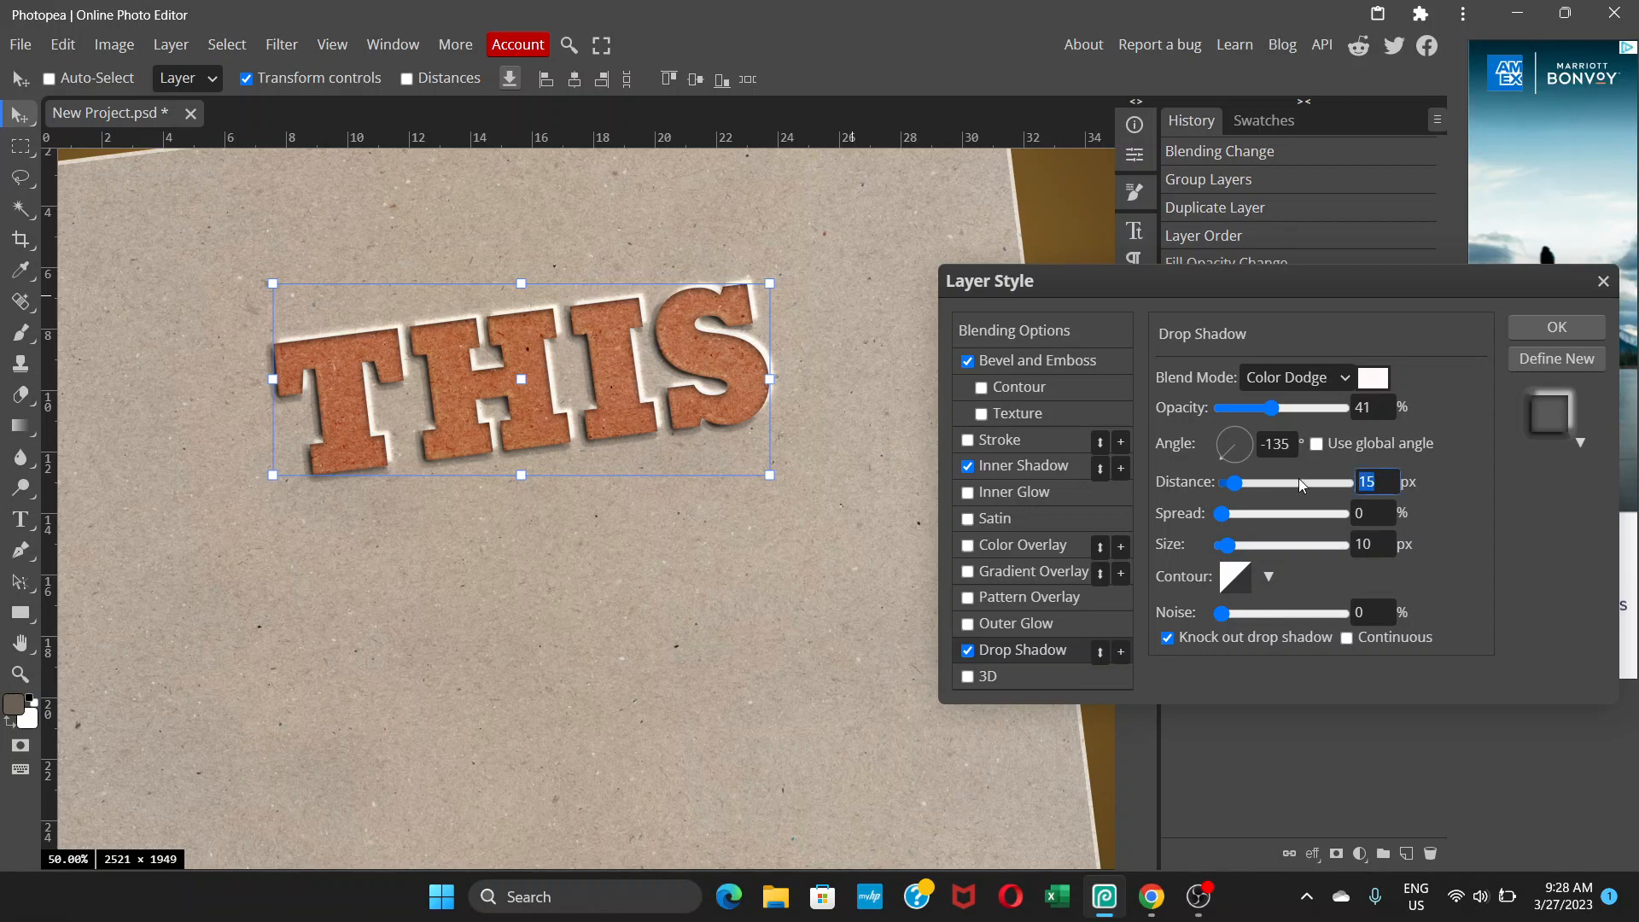
{"action": "type", "text": "10"}
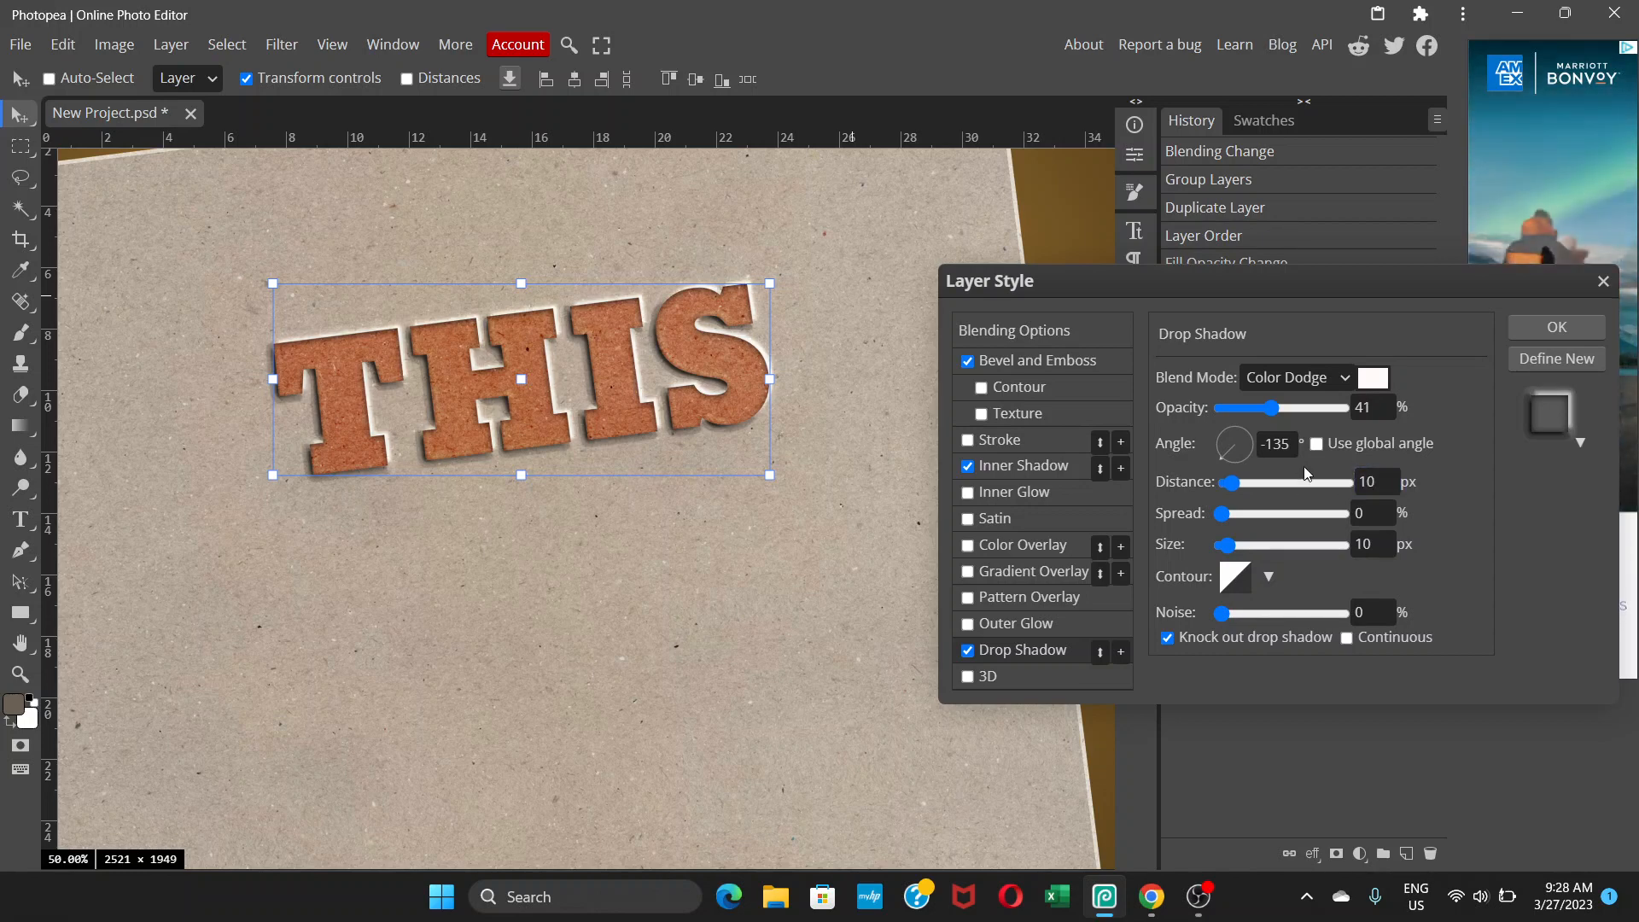
{"action": "double_click", "coordinate": [1373, 471]}
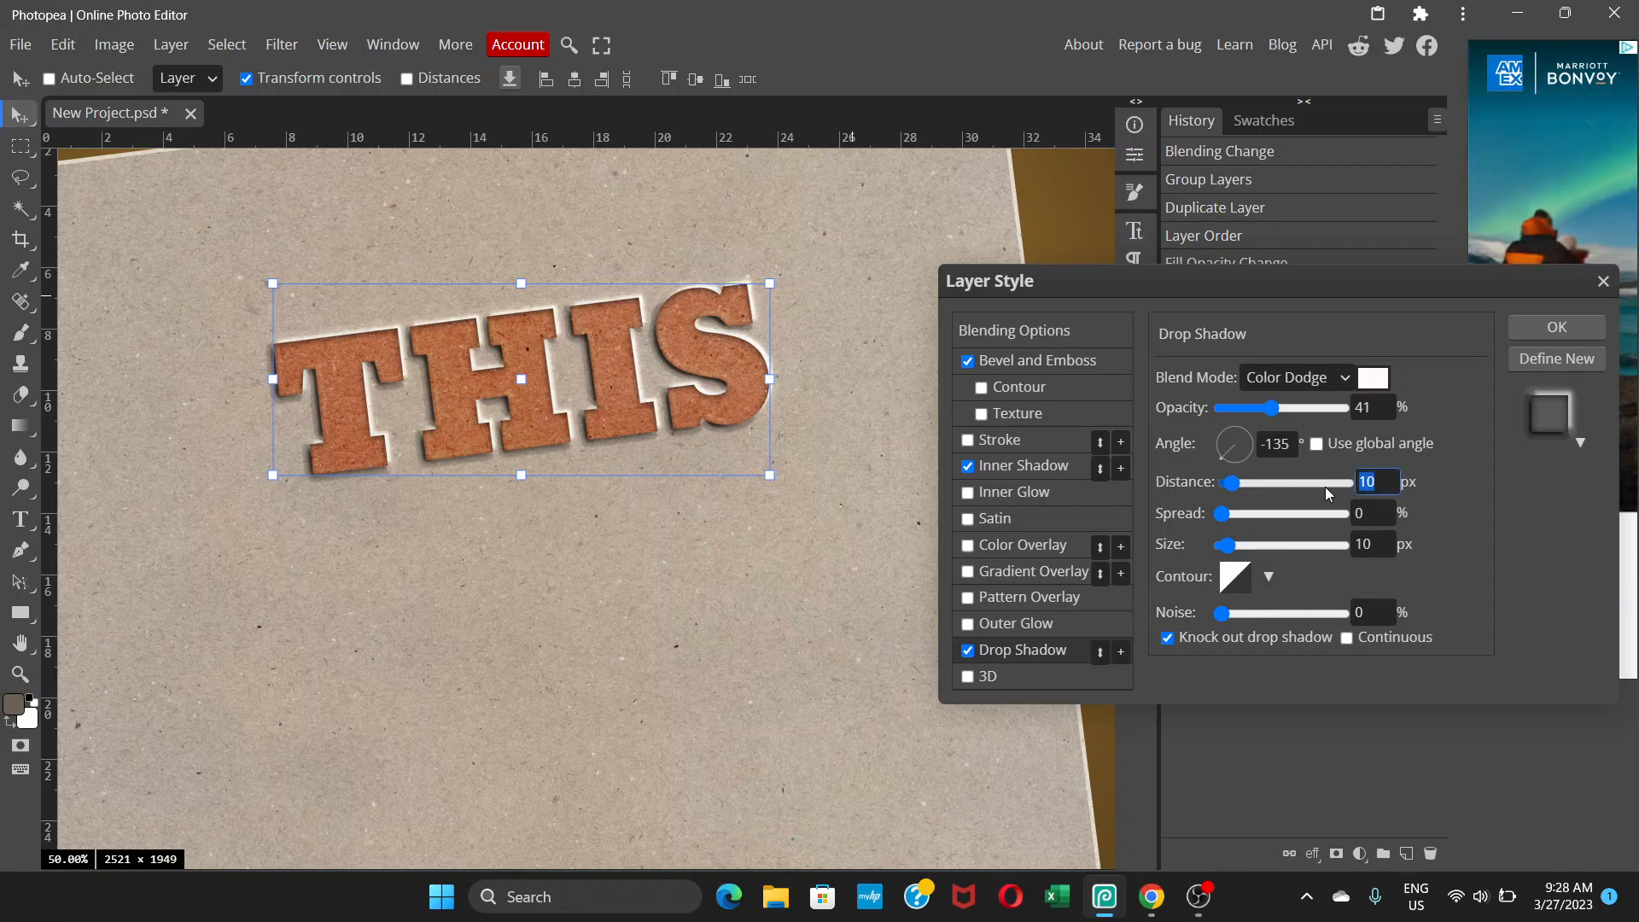
{"action": "type", "text": "5"}
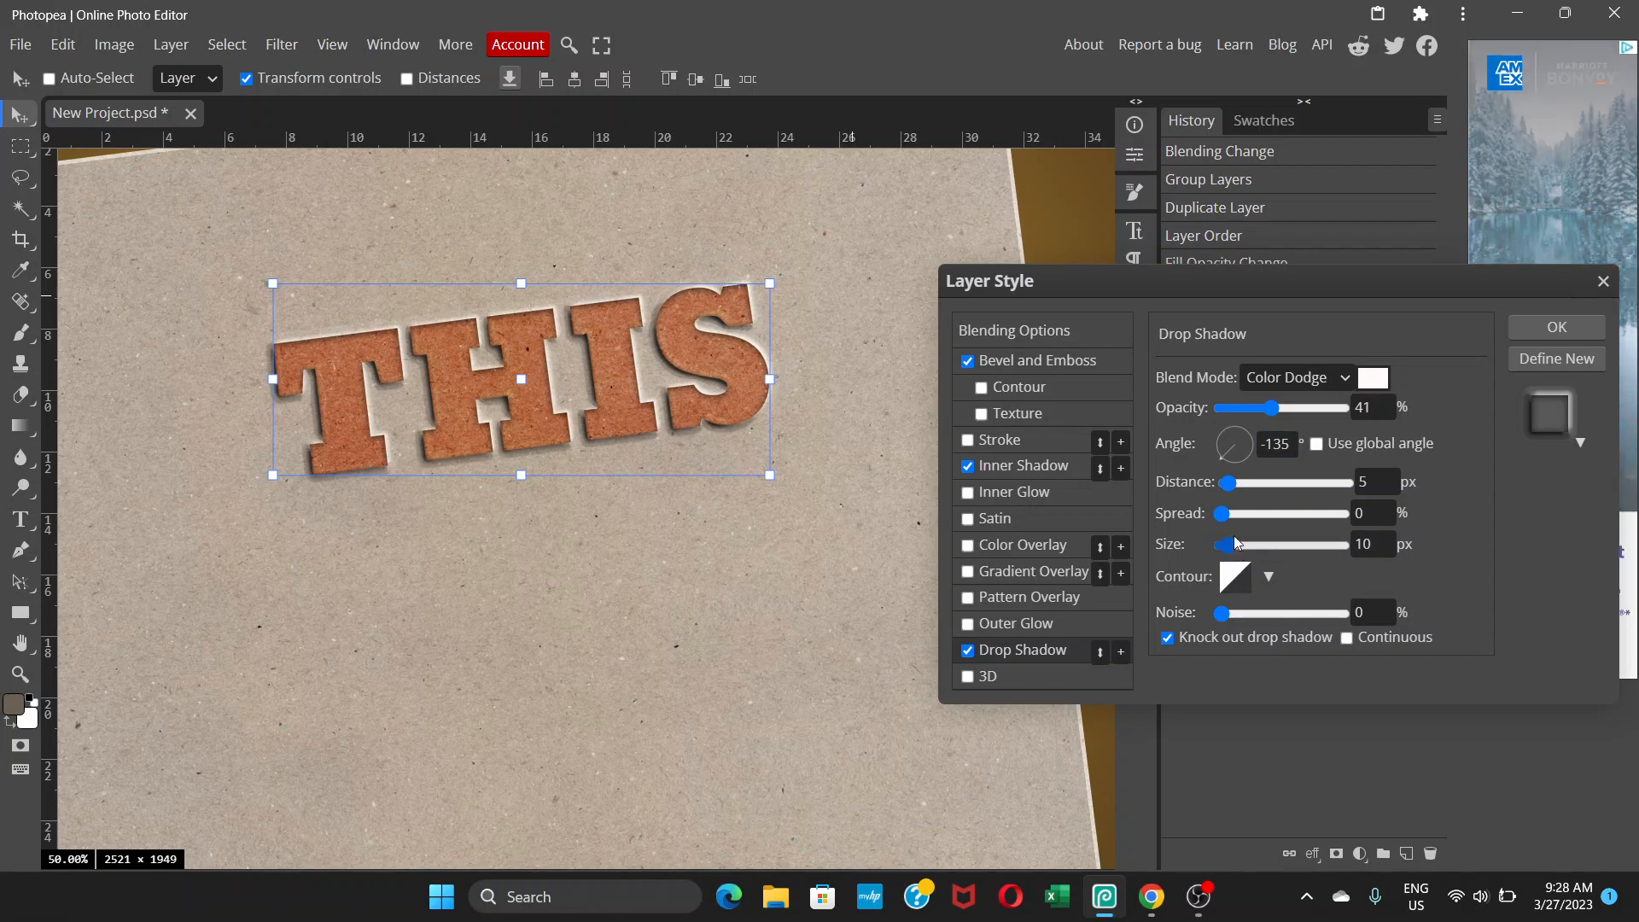
Try drop shadow sizes of 5, 20 and 15 px, and return the size to 10 px.
{"action": "double_click", "coordinate": [1366, 544]}
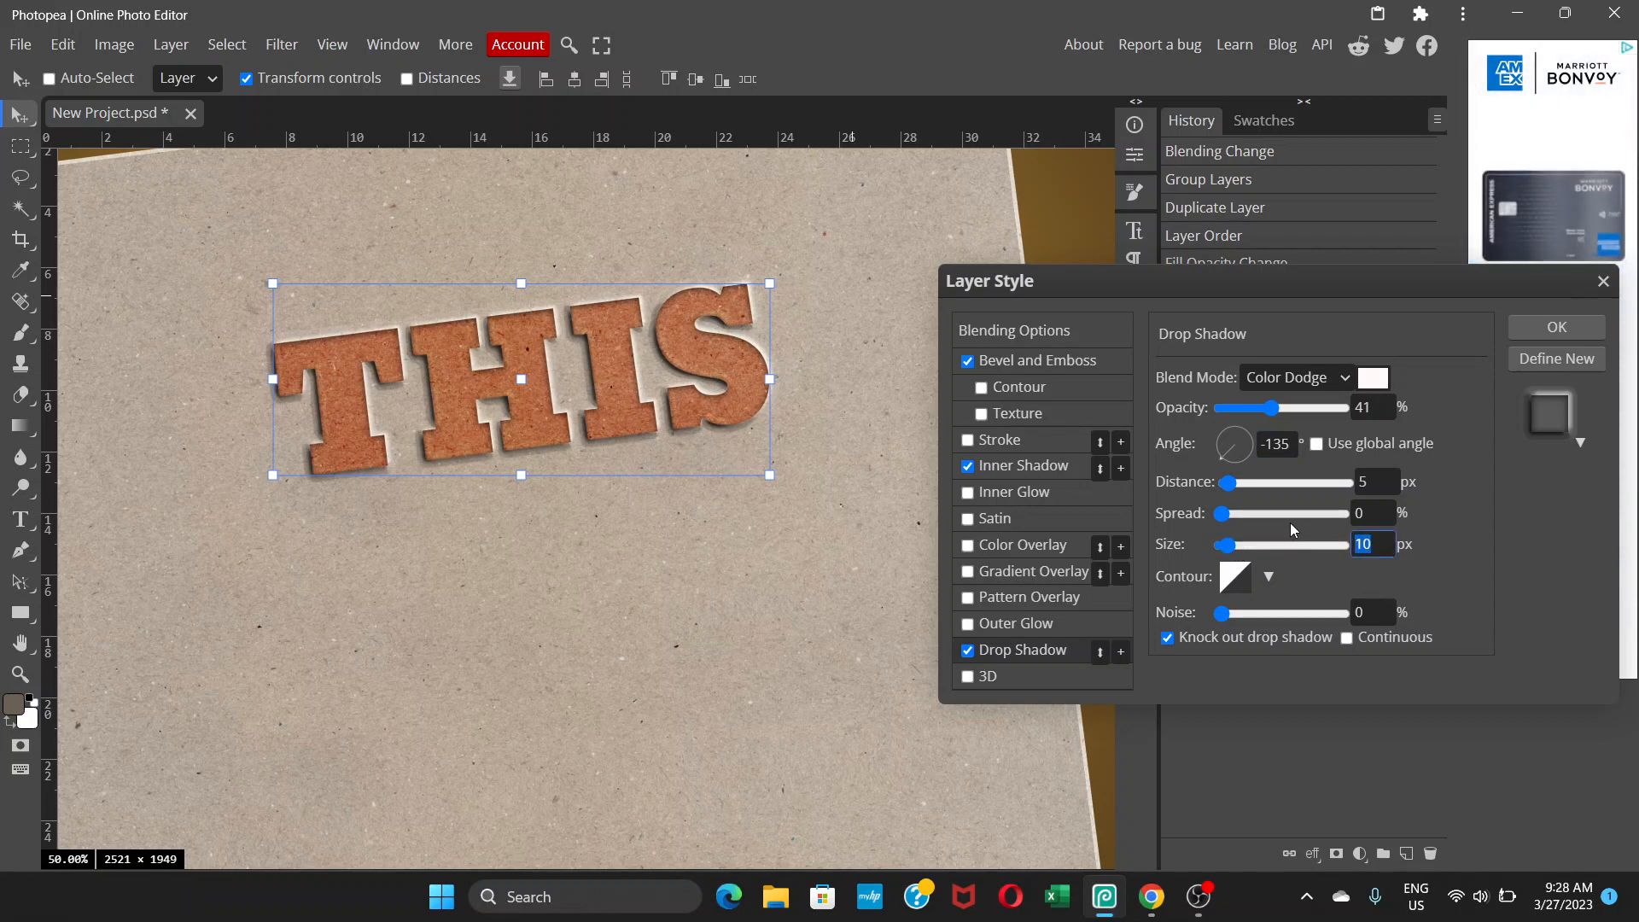
{"action": "type", "text": "5"}
{"action": "key", "text": "Tab"}
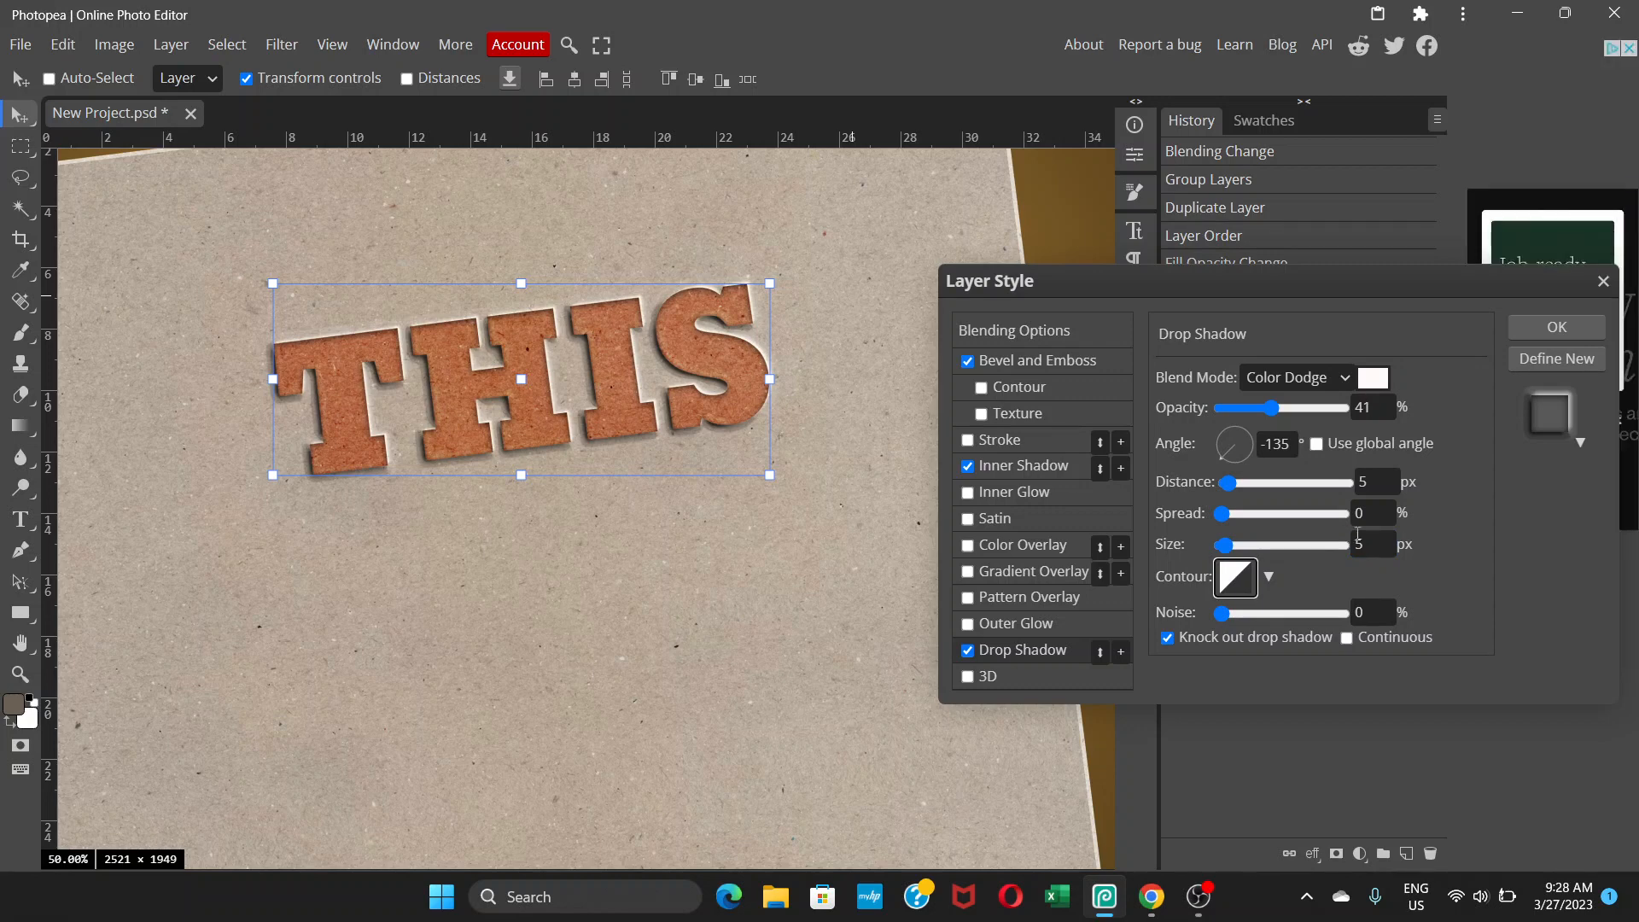
{"action": "key", "text": "shift+Tab"}
{"action": "type", "text": "20"}
{"action": "key", "text": "Tab"}
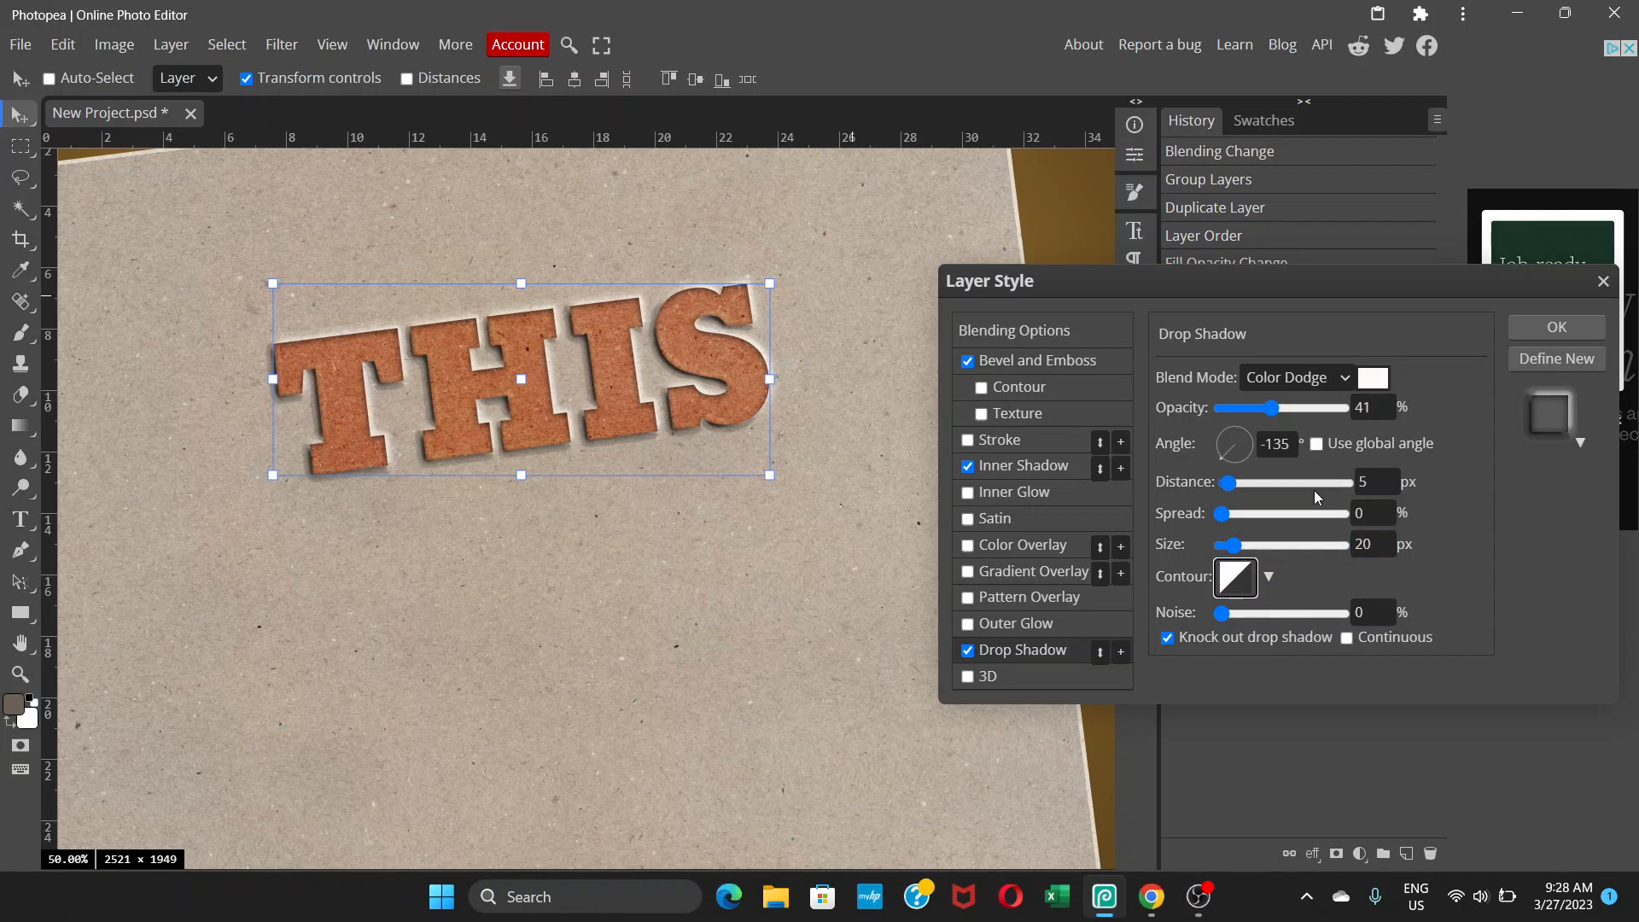
{"action": "key", "text": "shift+Tab"}
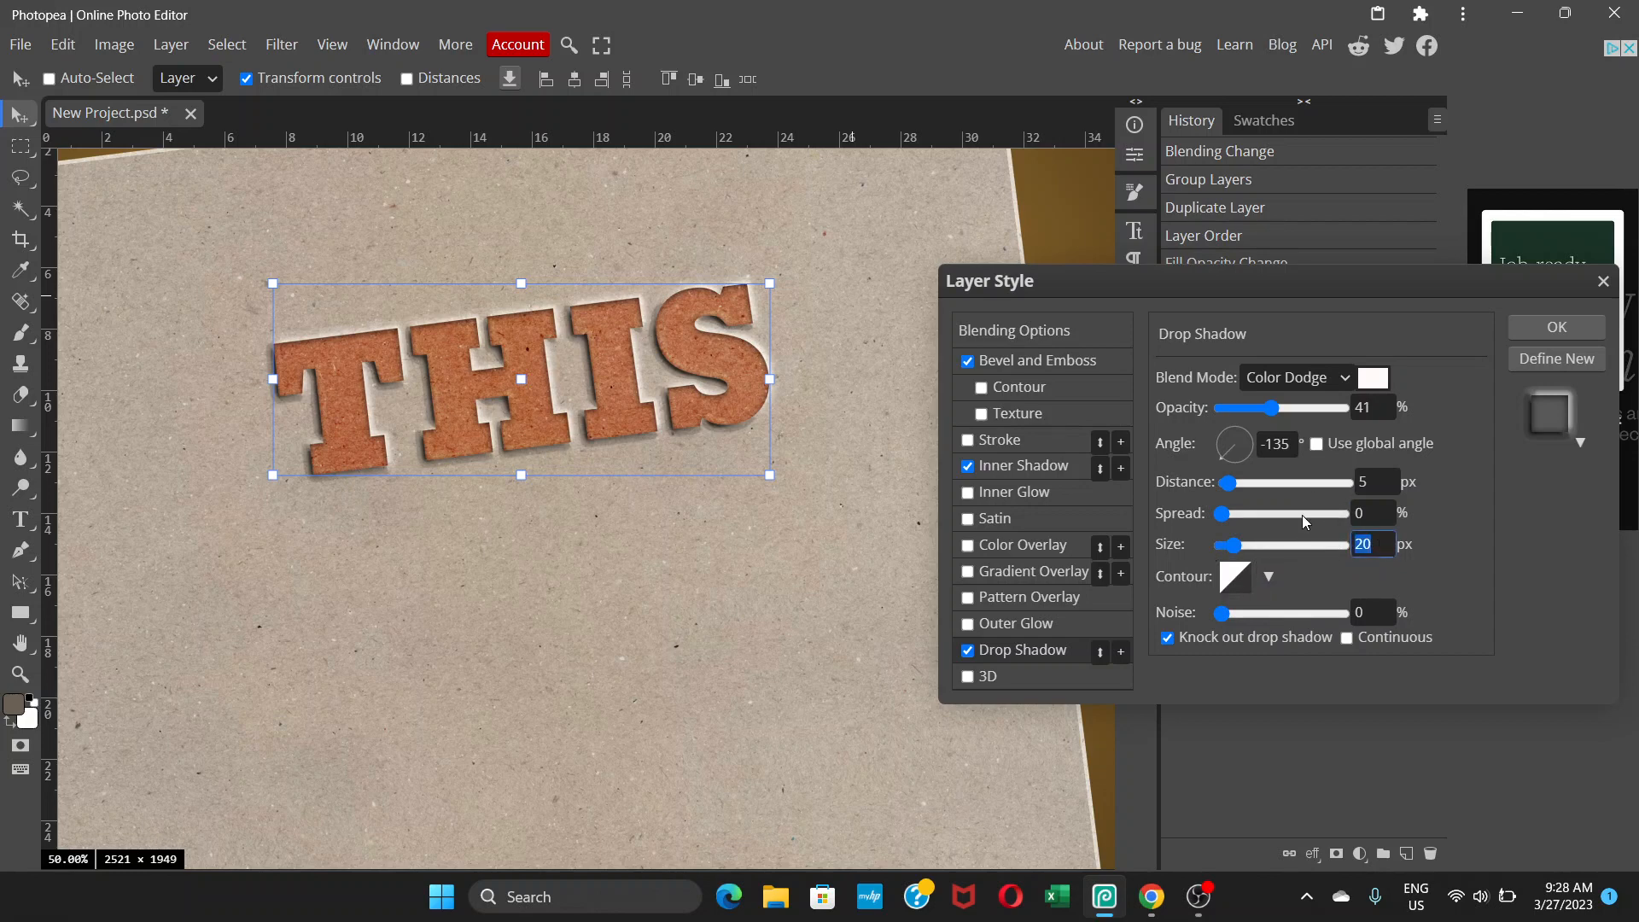
{"action": "type", "text": "15"}
{"action": "key", "text": "Tab"}
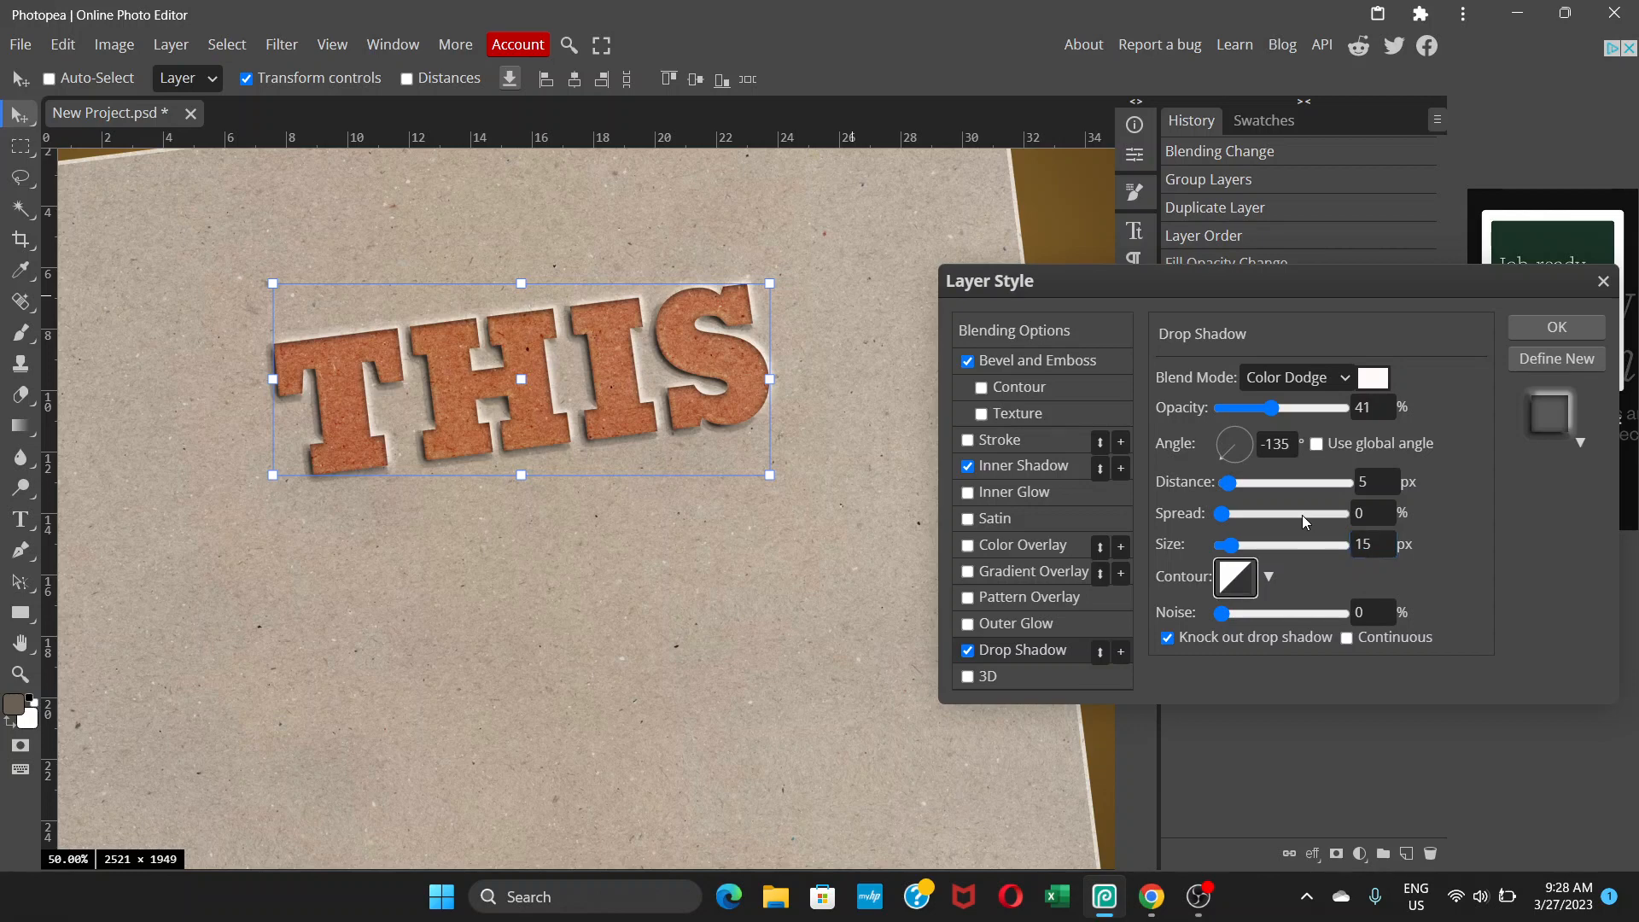
{"action": "key", "text": "shift+Tab"}
{"action": "type", "text": "10"}
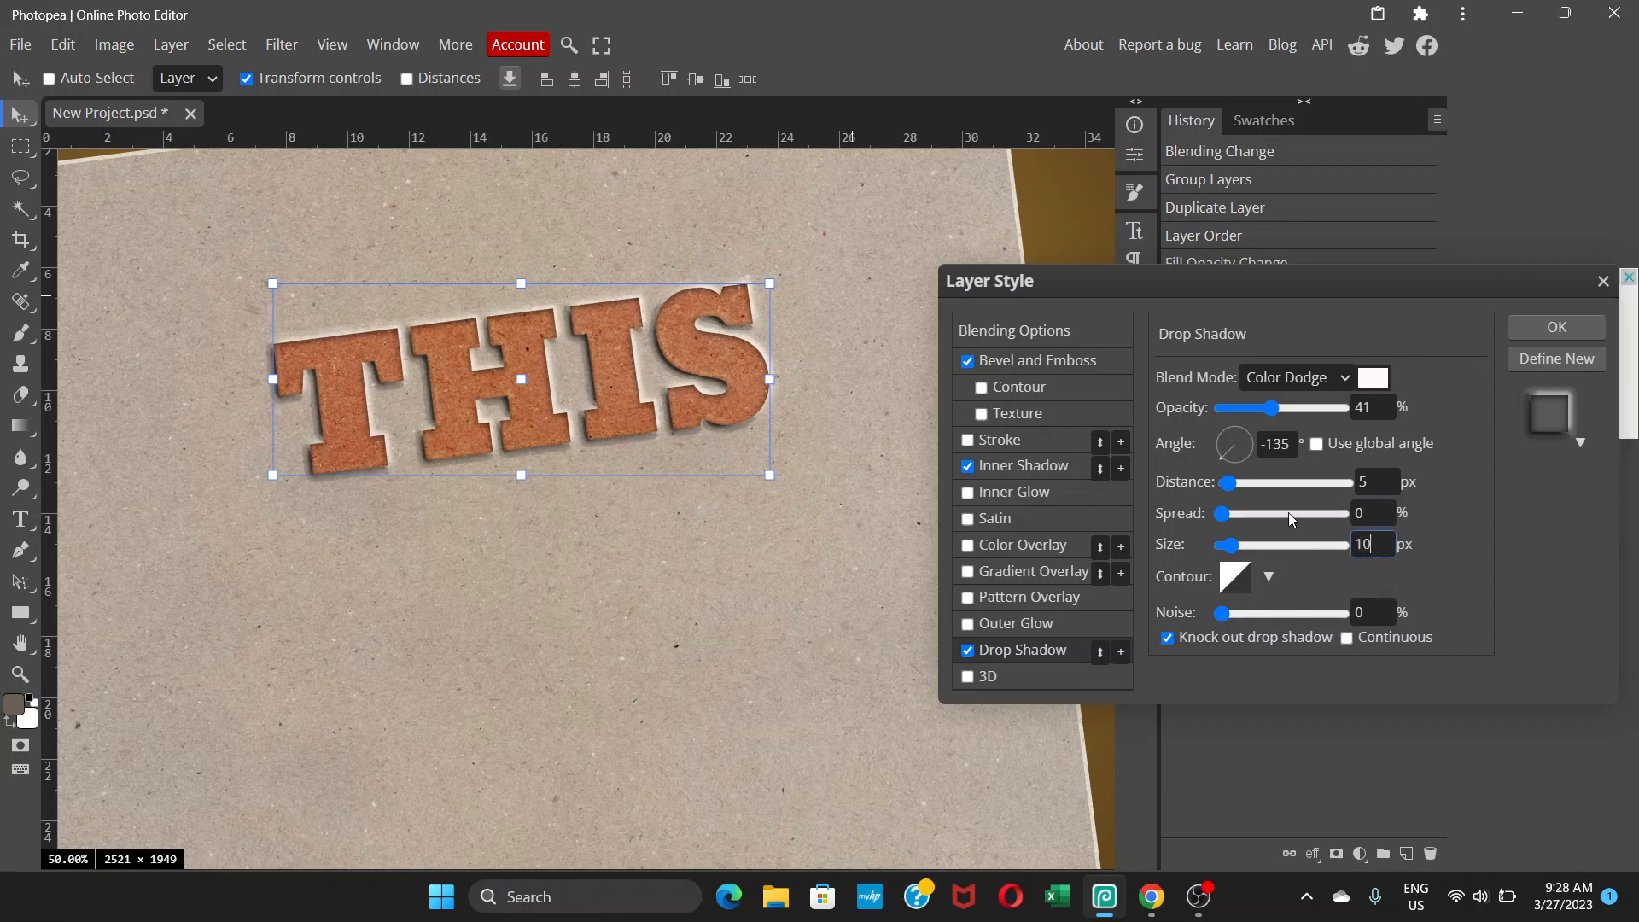
{"action": "key", "text": "Tab"}
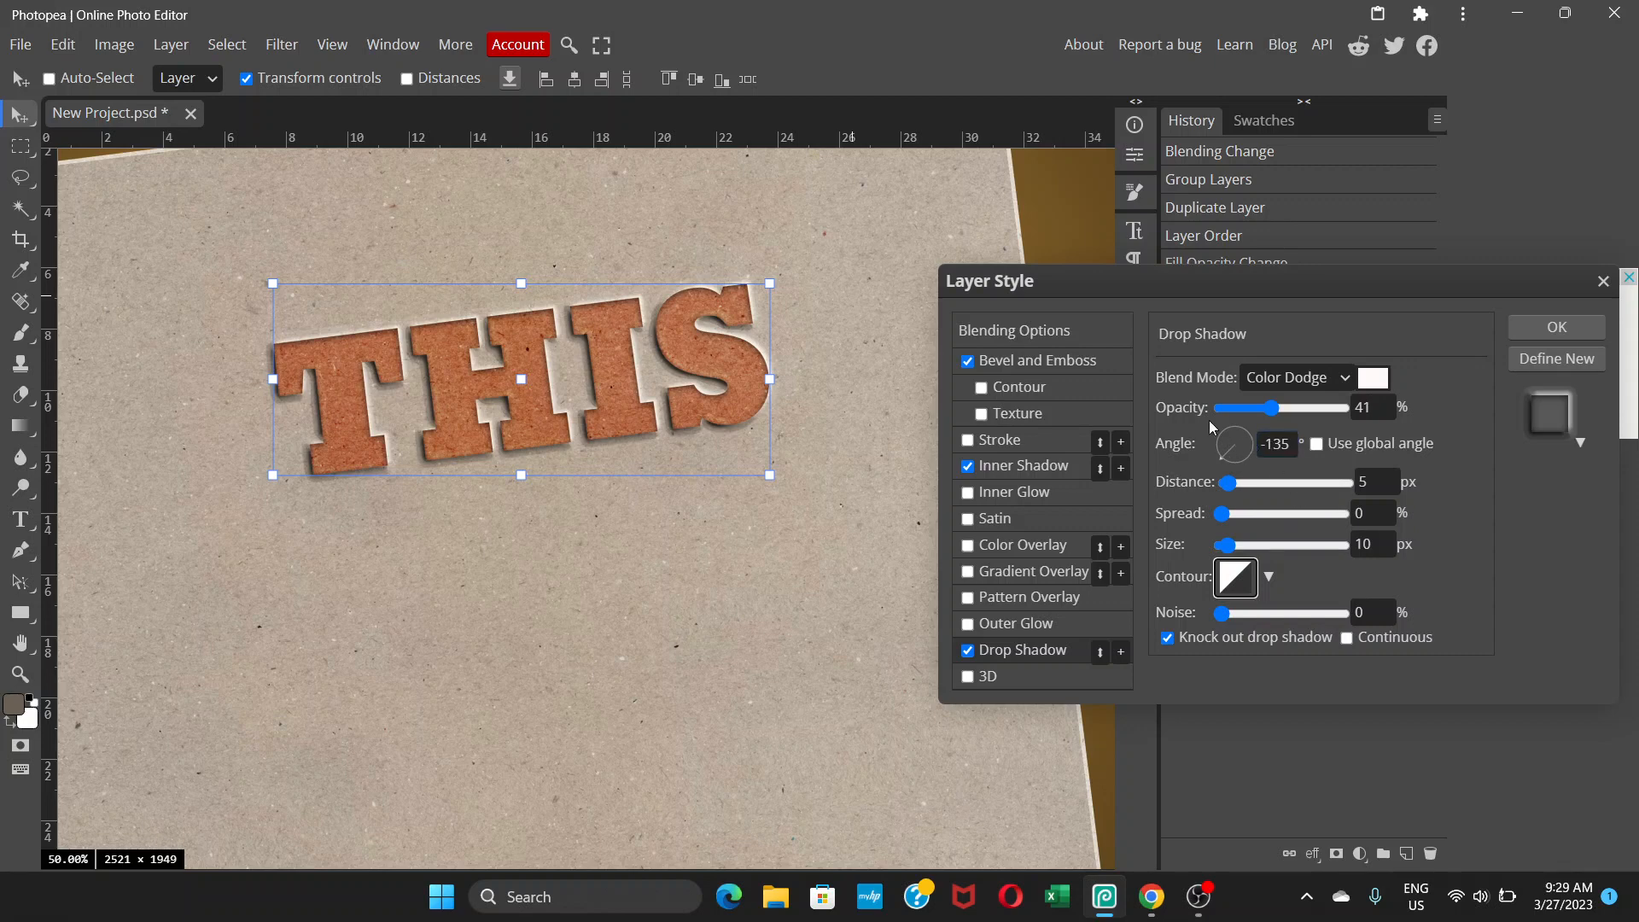
Try inner shadow distances of 7, 4 and 0 px, and return the distance to 2 px.
{"action": "left_click", "coordinate": [1030, 464]}
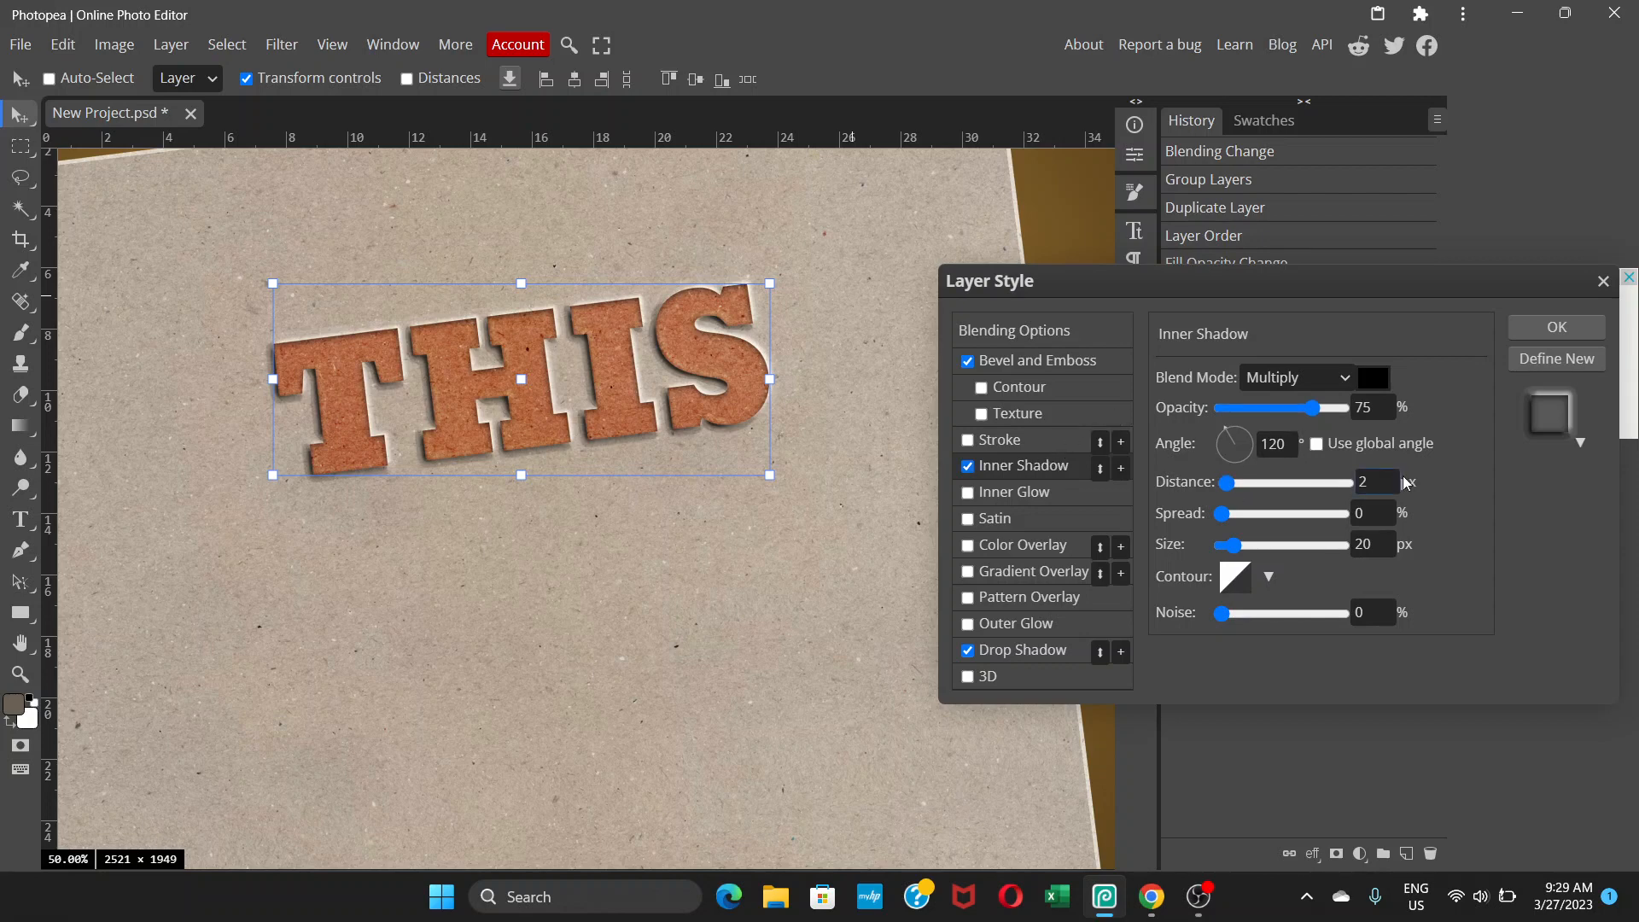
{"action": "left_click_drag", "start_coordinate": [1404, 483], "coordinate": [1240, 475]}
{"action": "type", "text": "7"}
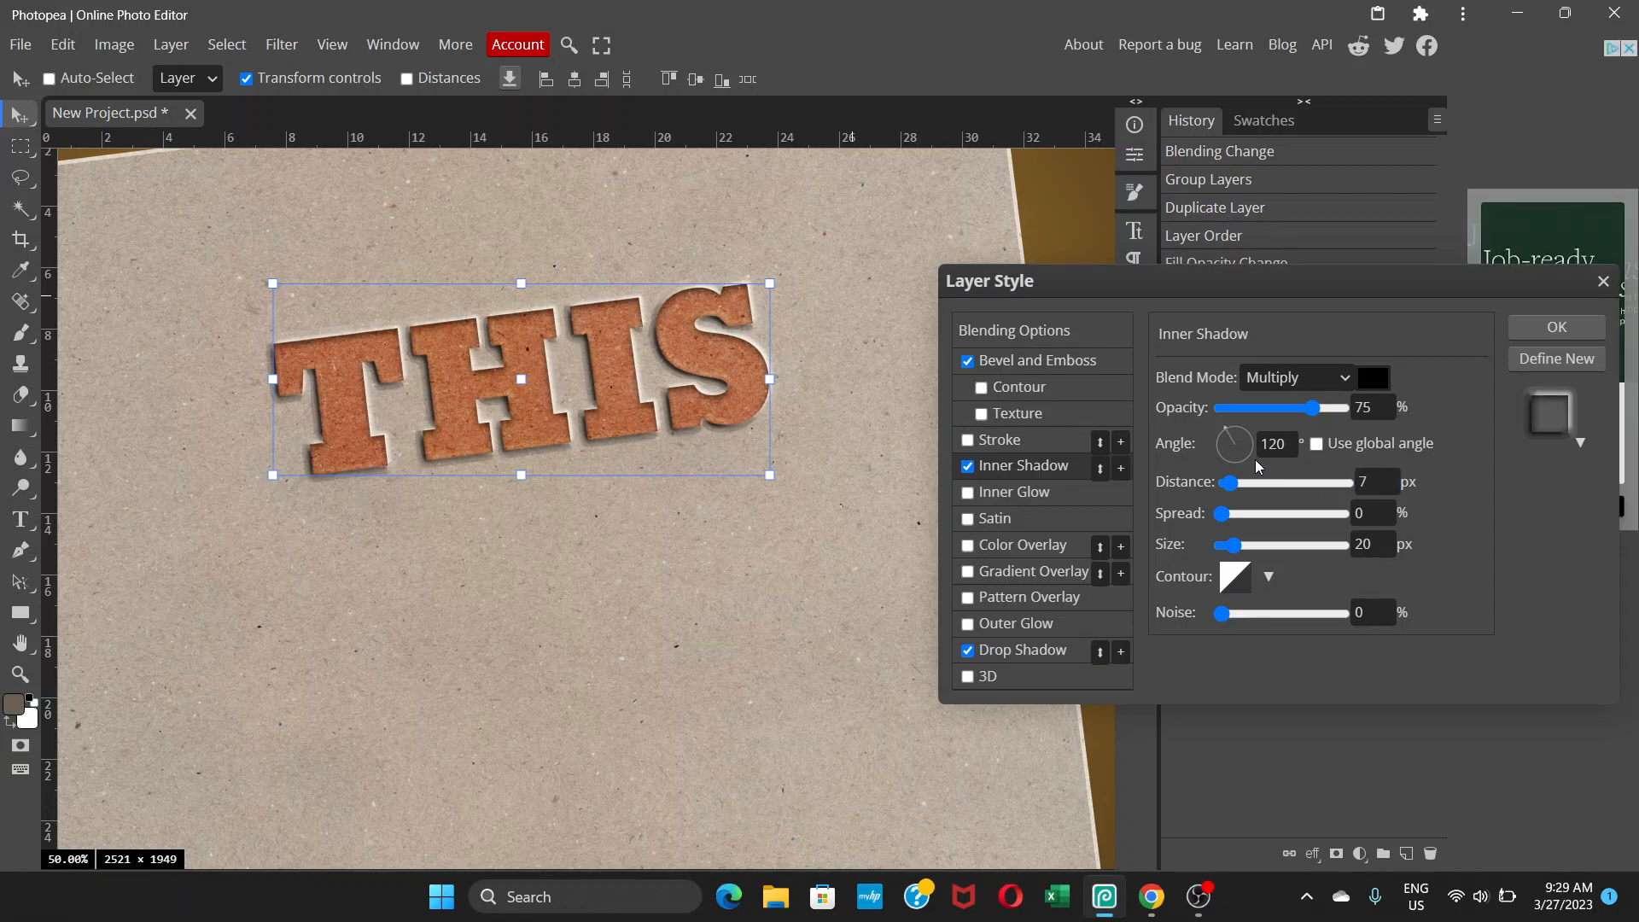
{"action": "left_click_drag", "start_coordinate": [1379, 483], "coordinate": [1272, 470]}
{"action": "type", "text": "4"}
{"action": "key", "text": "Return"}
{"action": "left_click_drag", "start_coordinate": [1370, 483], "coordinate": [1222, 485]}
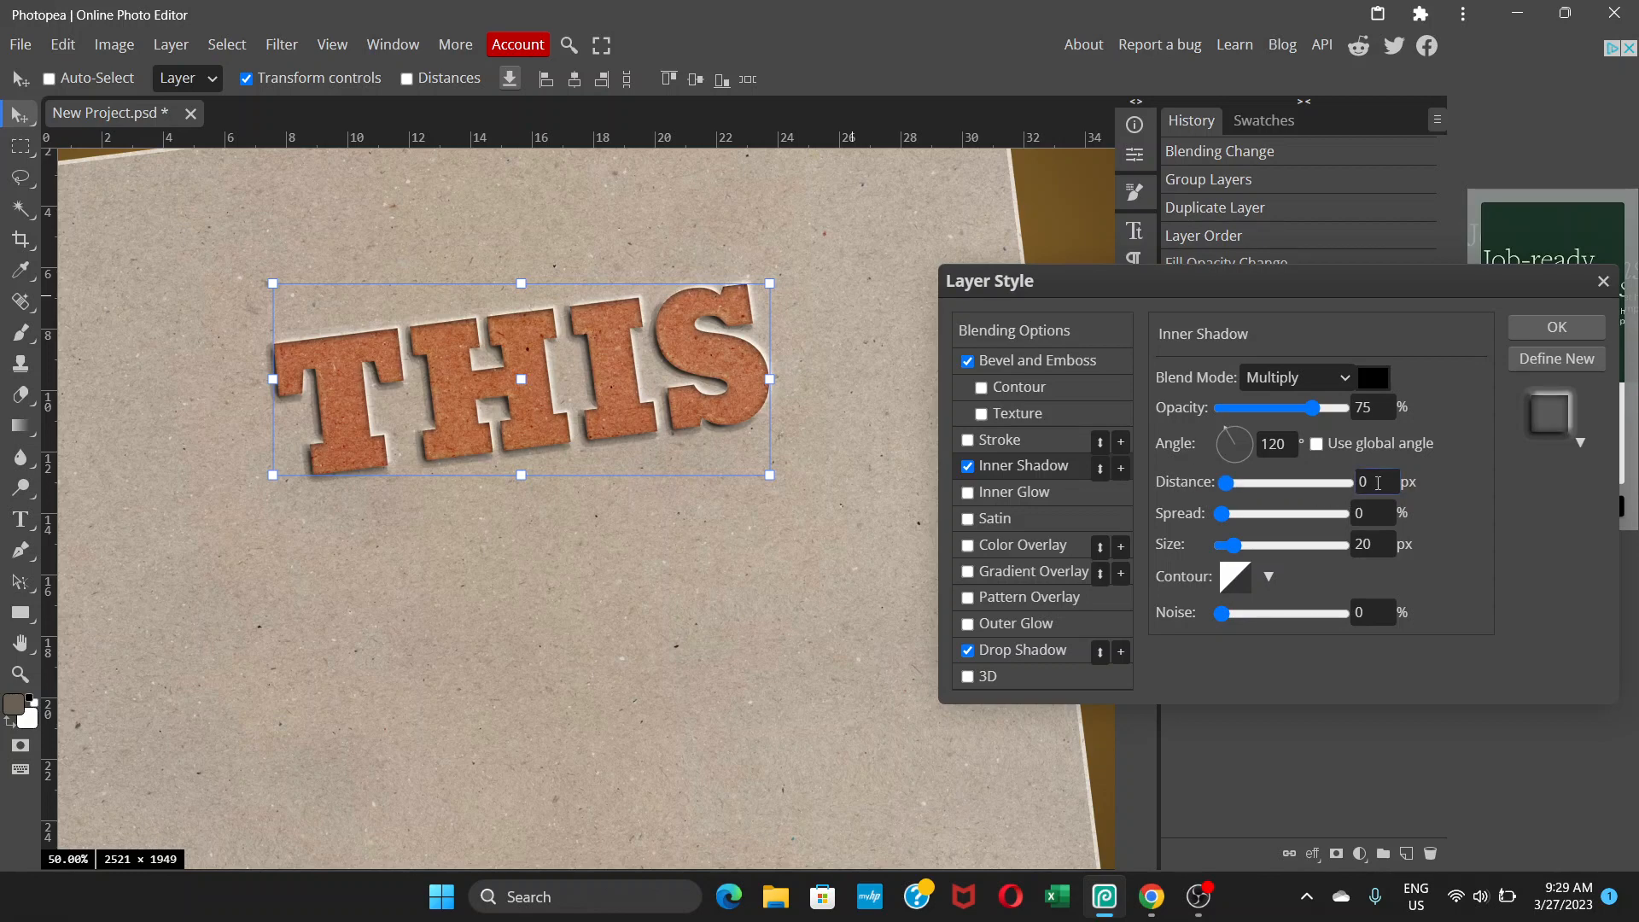
{"action": "left_click_drag", "start_coordinate": [1375, 482], "coordinate": [1306, 468]}
{"action": "type", "text": "2"}
{"action": "key", "text": "Return"}
Try inner shadow sizes of 0 and 5 px, restore the size to 20 px, and apply the layer style.
{"action": "left_click_drag", "start_coordinate": [1233, 545], "coordinate": [1220, 545]}
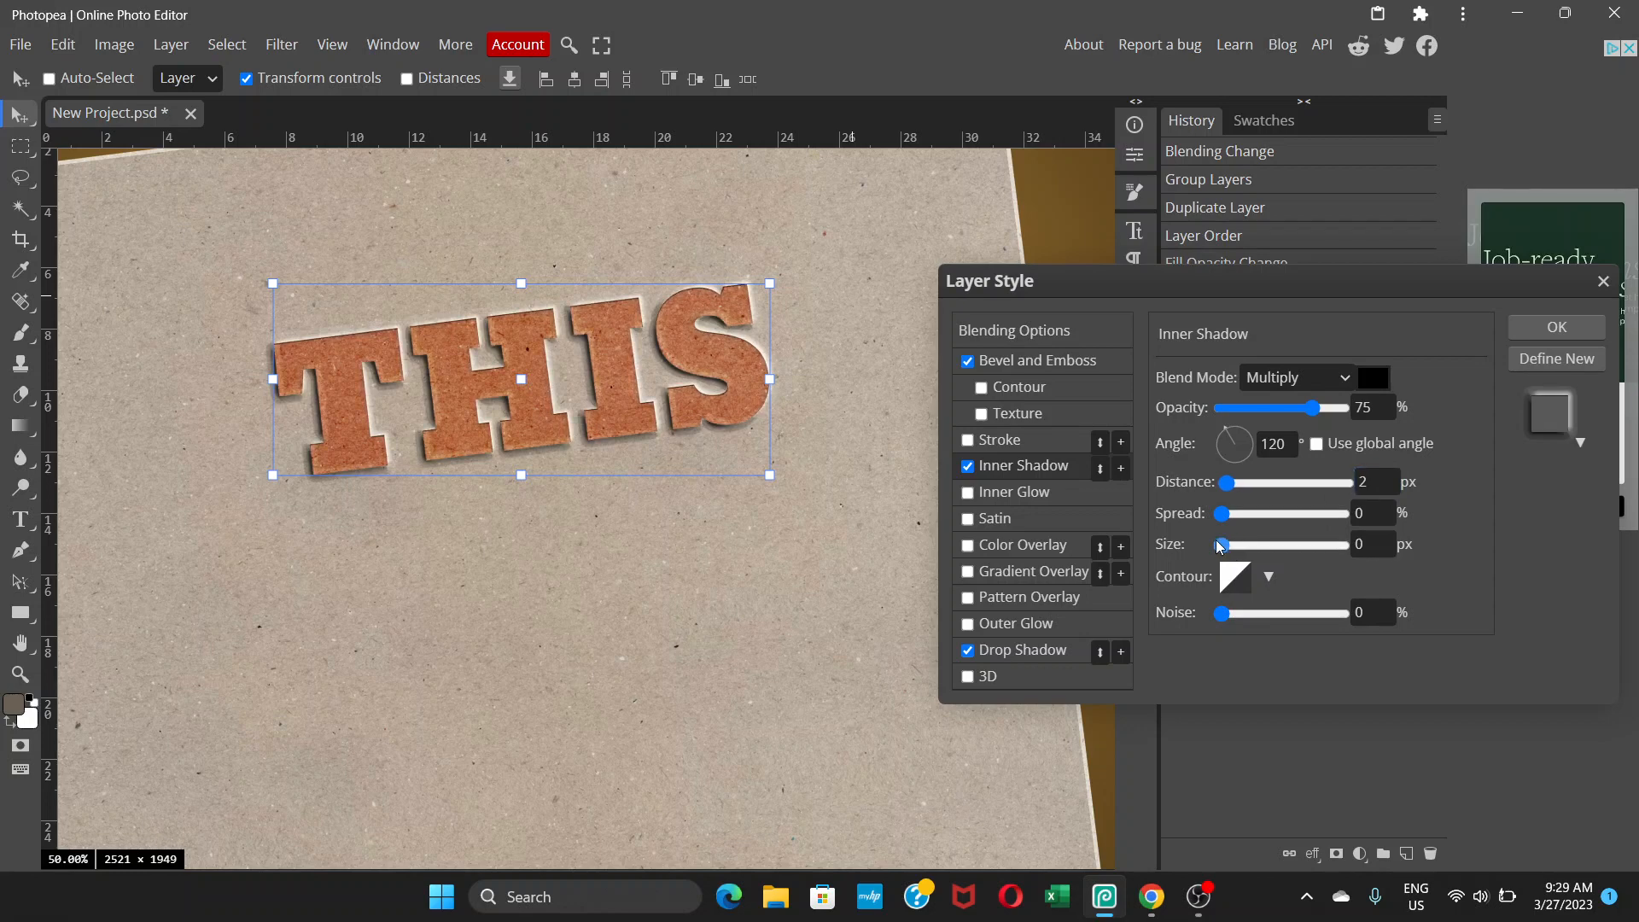
{"action": "left_click_drag", "start_coordinate": [1370, 544], "coordinate": [1298, 511]}
{"action": "type", "text": "5"}
{"action": "key", "text": "Tab"}
{"action": "key", "text": "shift+Tab"}
{"action": "type", "text": "20"}
{"action": "key", "text": "Tab"}
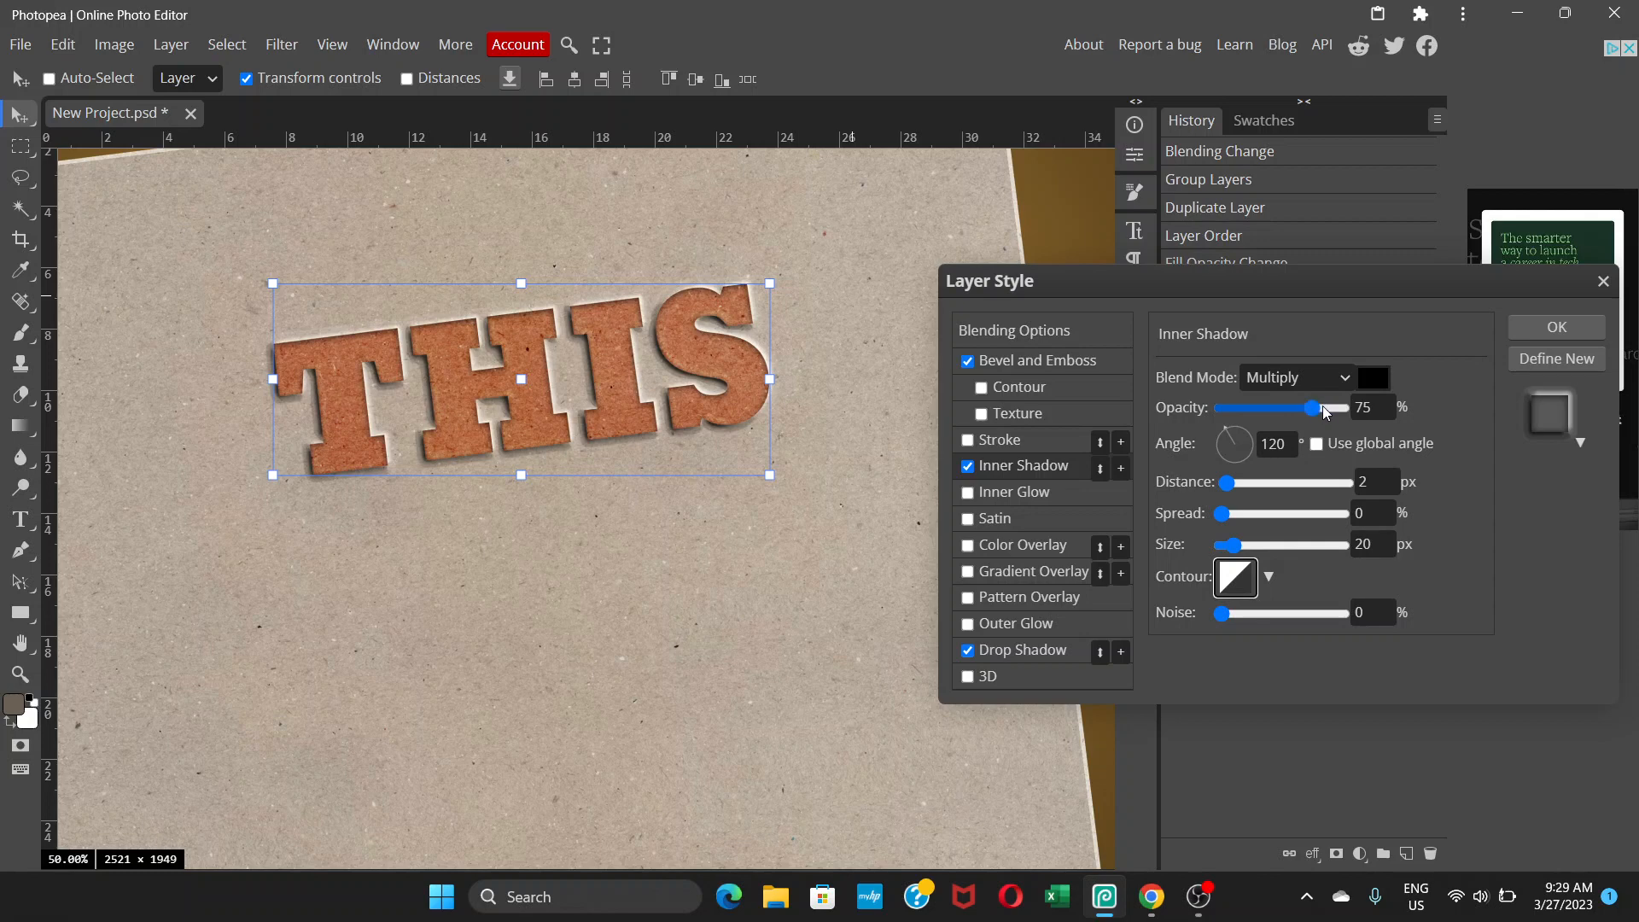
{"action": "left_click", "coordinate": [1542, 328]}
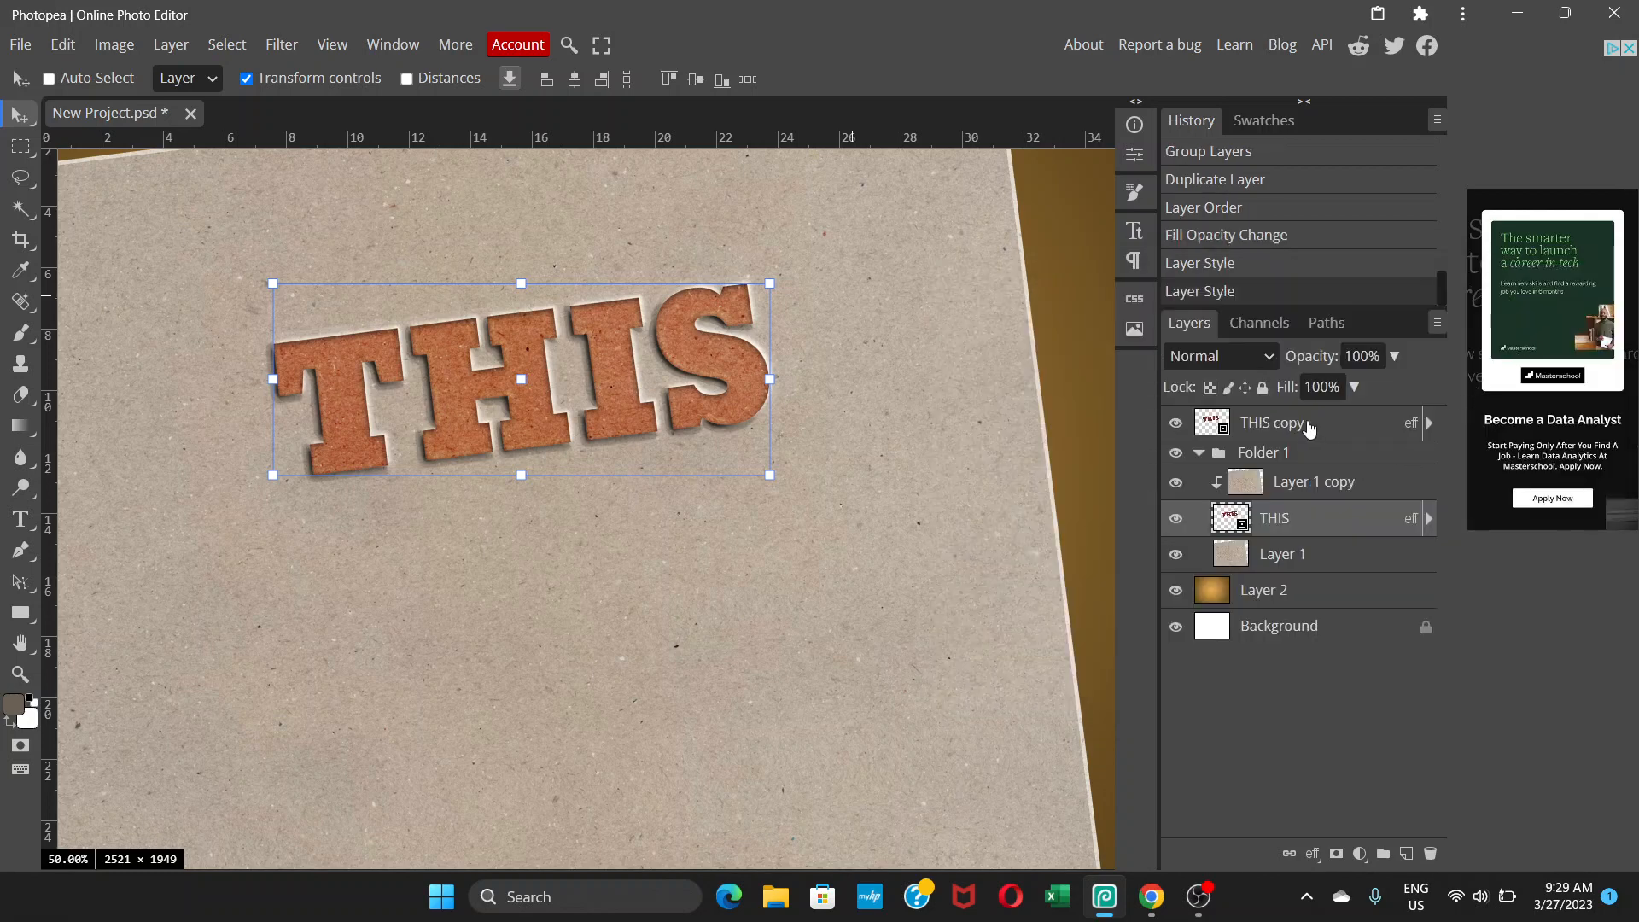
Lower the opacity of the Layer 1 copy texture clipped to the lettering to 91%.
{"action": "left_click", "coordinate": [1306, 486]}
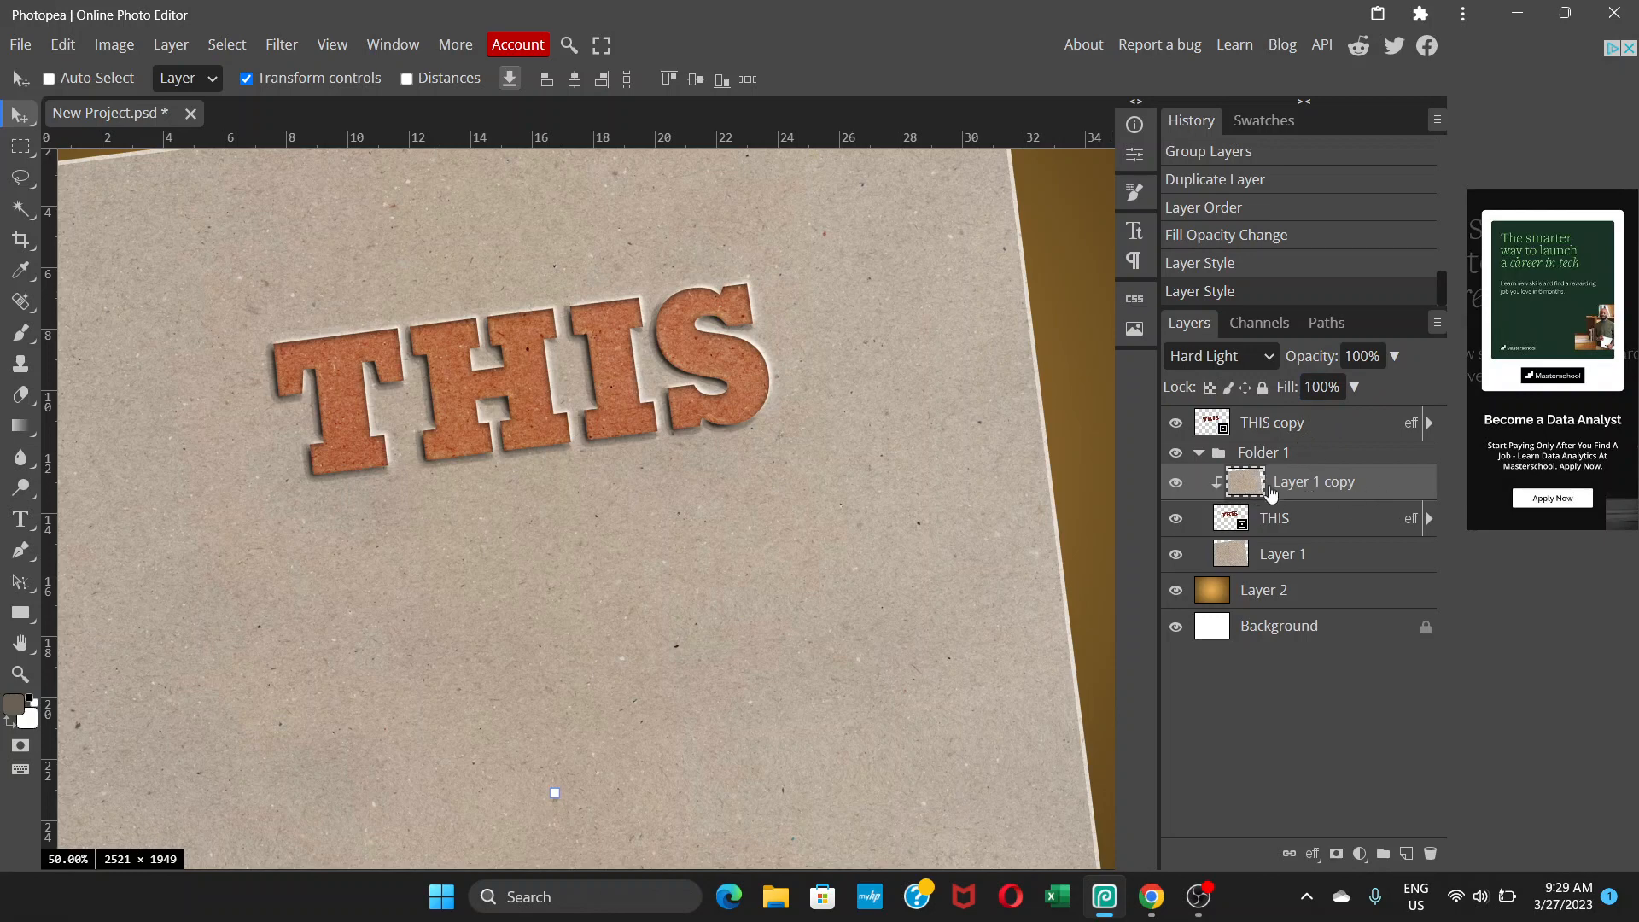
{"action": "left_click", "coordinate": [1356, 387]}
{"action": "left_click", "coordinate": [1394, 356]}
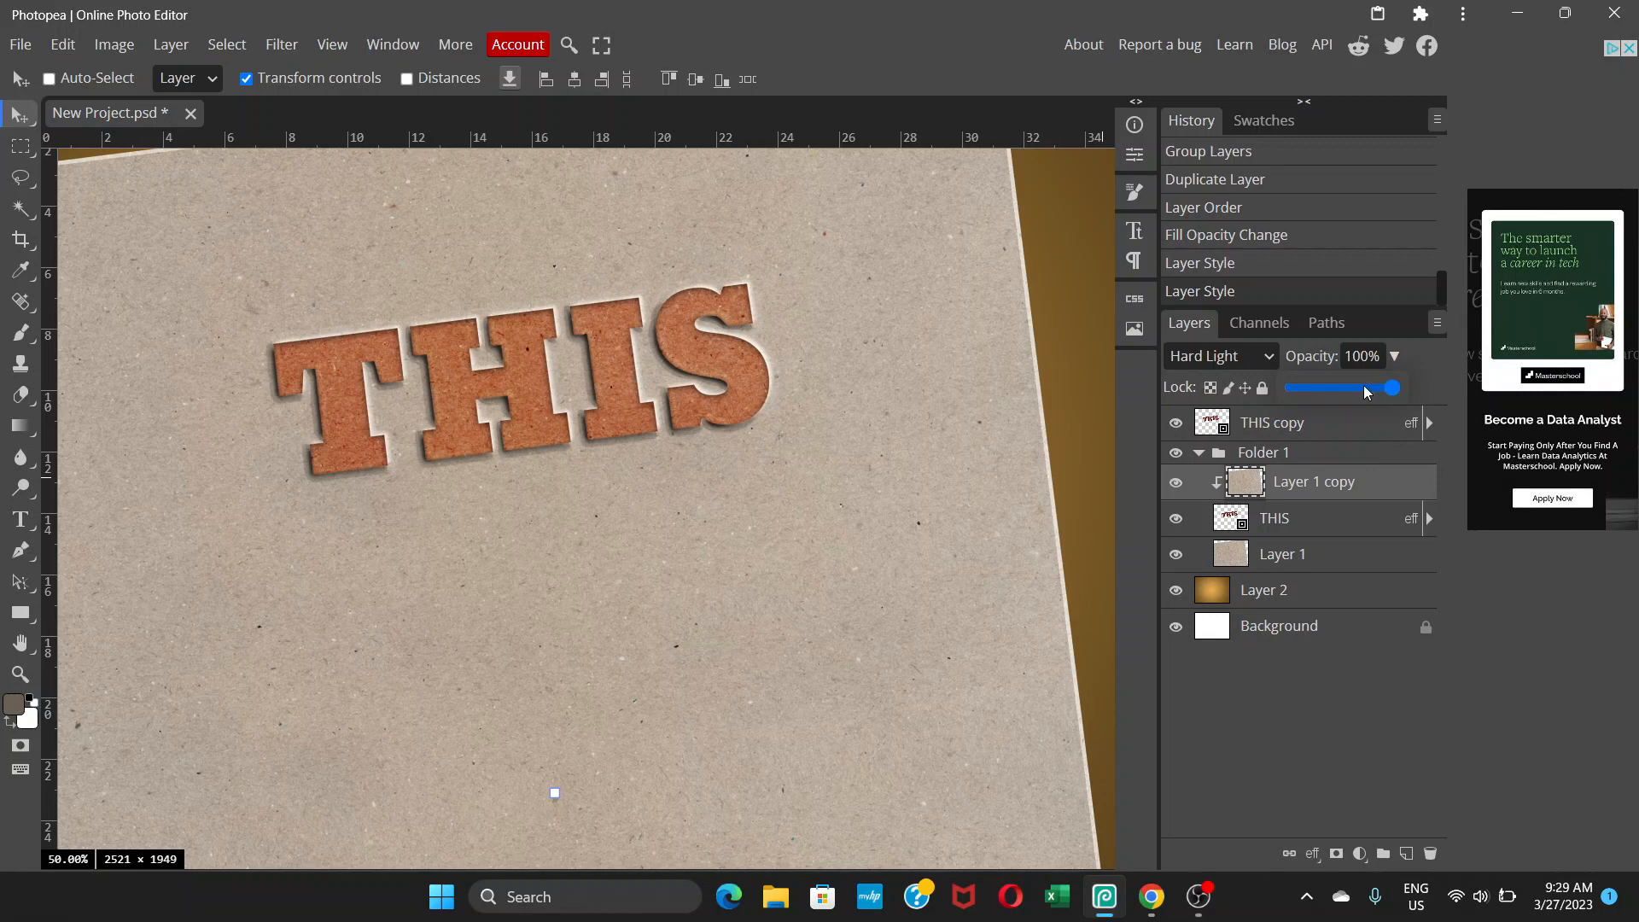
{"action": "left_click_drag", "start_coordinate": [1364, 386], "coordinate": [1370, 386]}
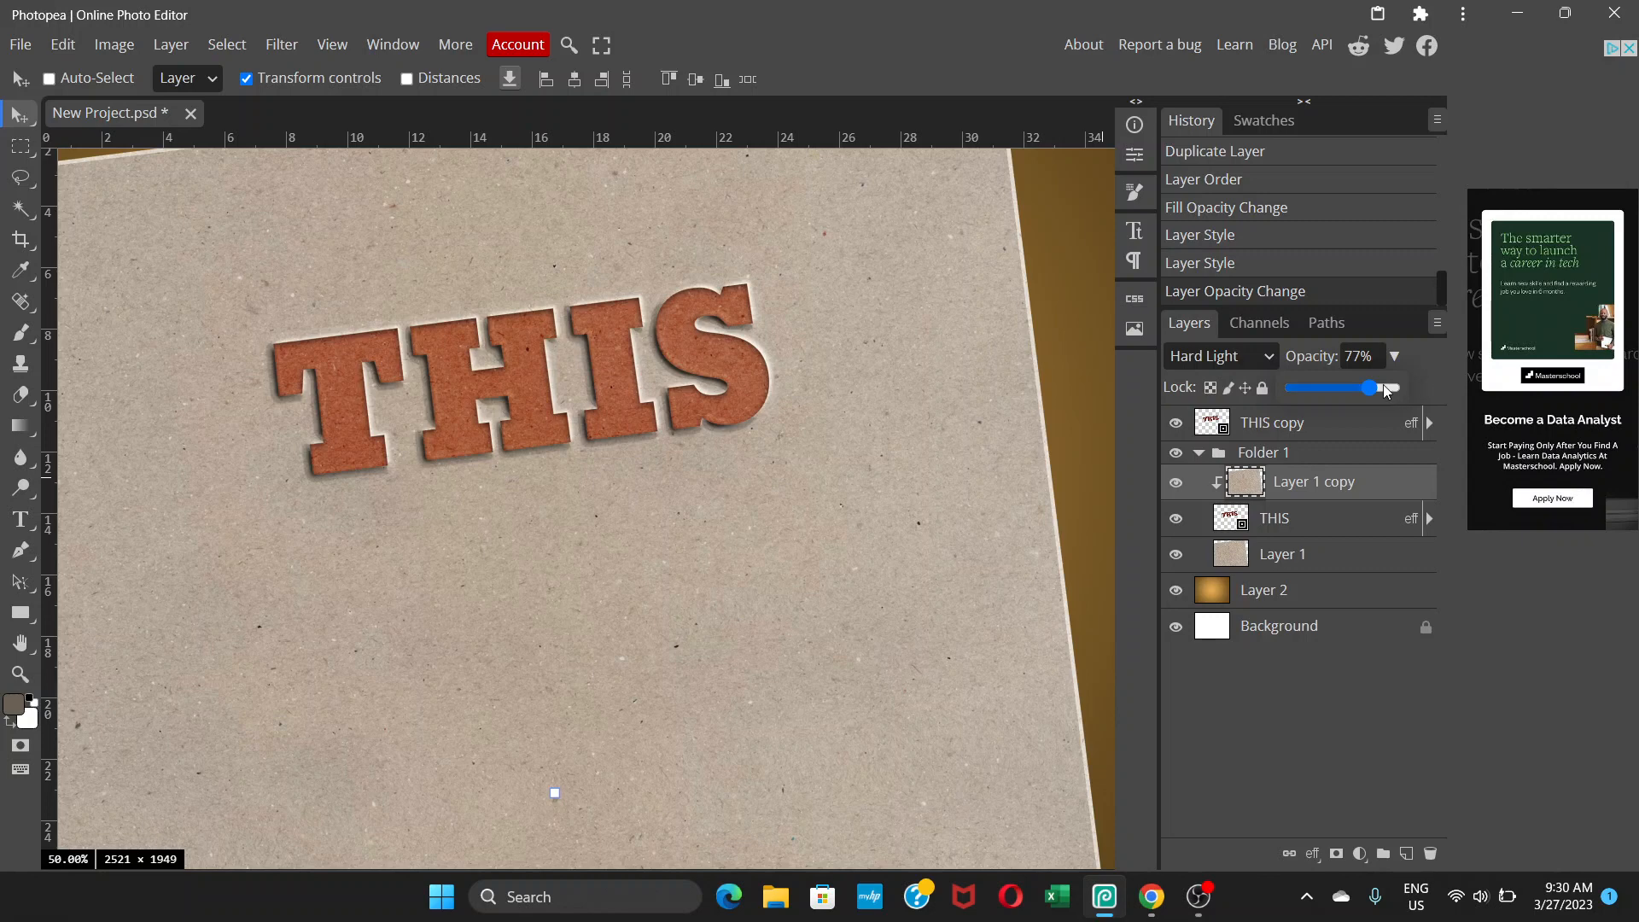
{"action": "left_click_drag", "start_coordinate": [1370, 386], "coordinate": [1383, 384]}
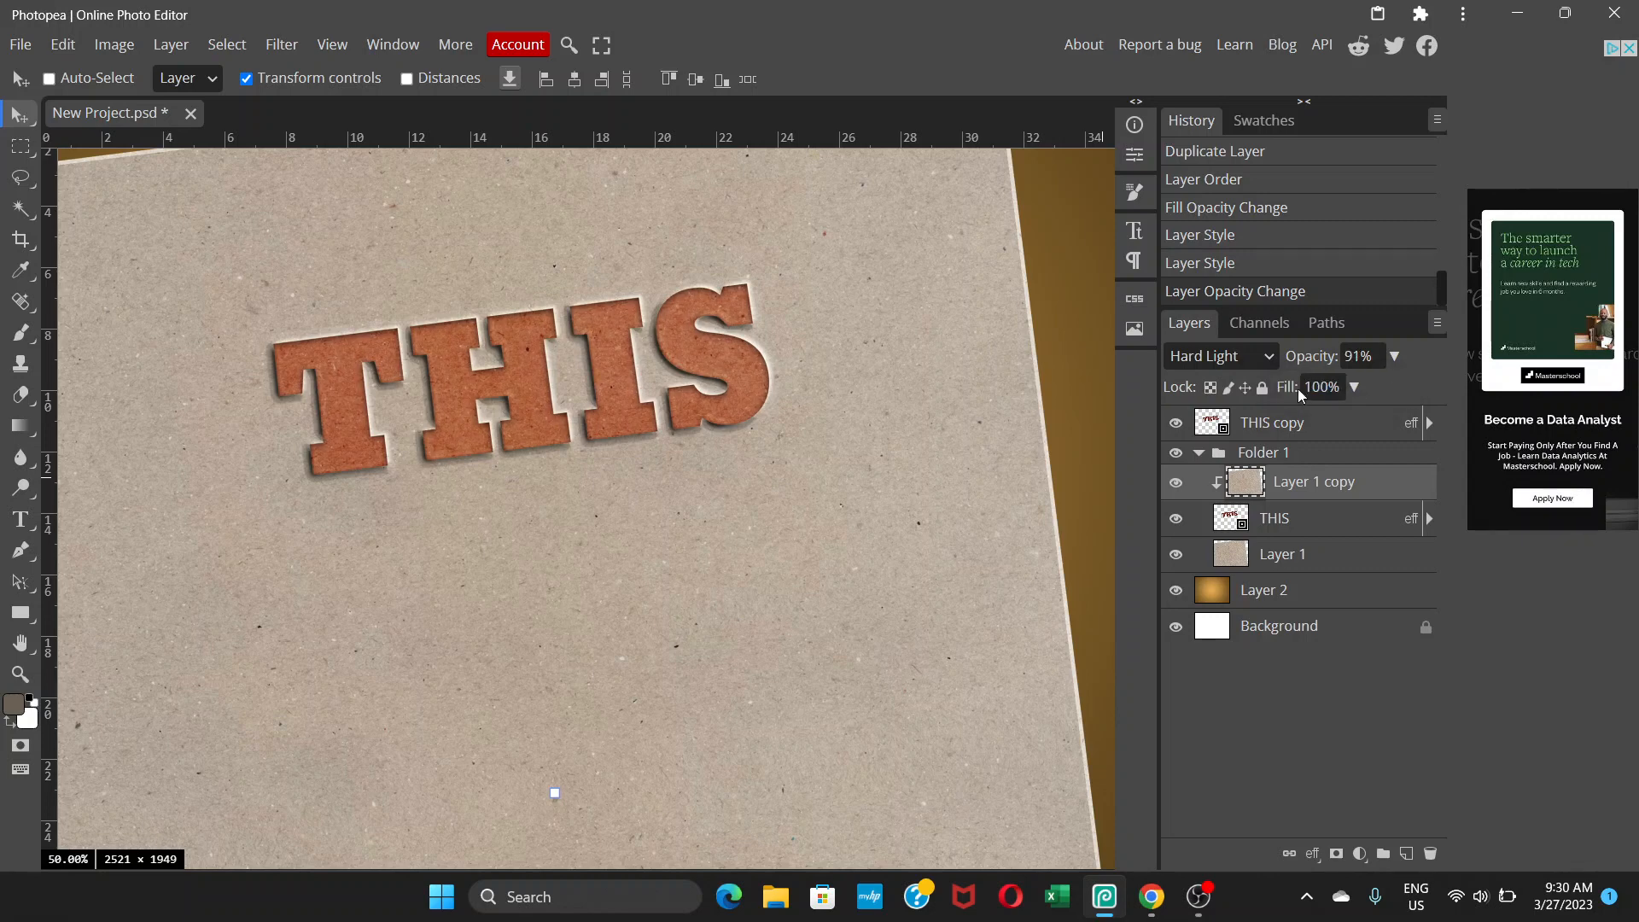
Try drop shadow distances of 27 and 0 px on the THIS copy layer, set 1 px, and apply the layer style.
{"action": "left_click", "coordinate": [1285, 427]}
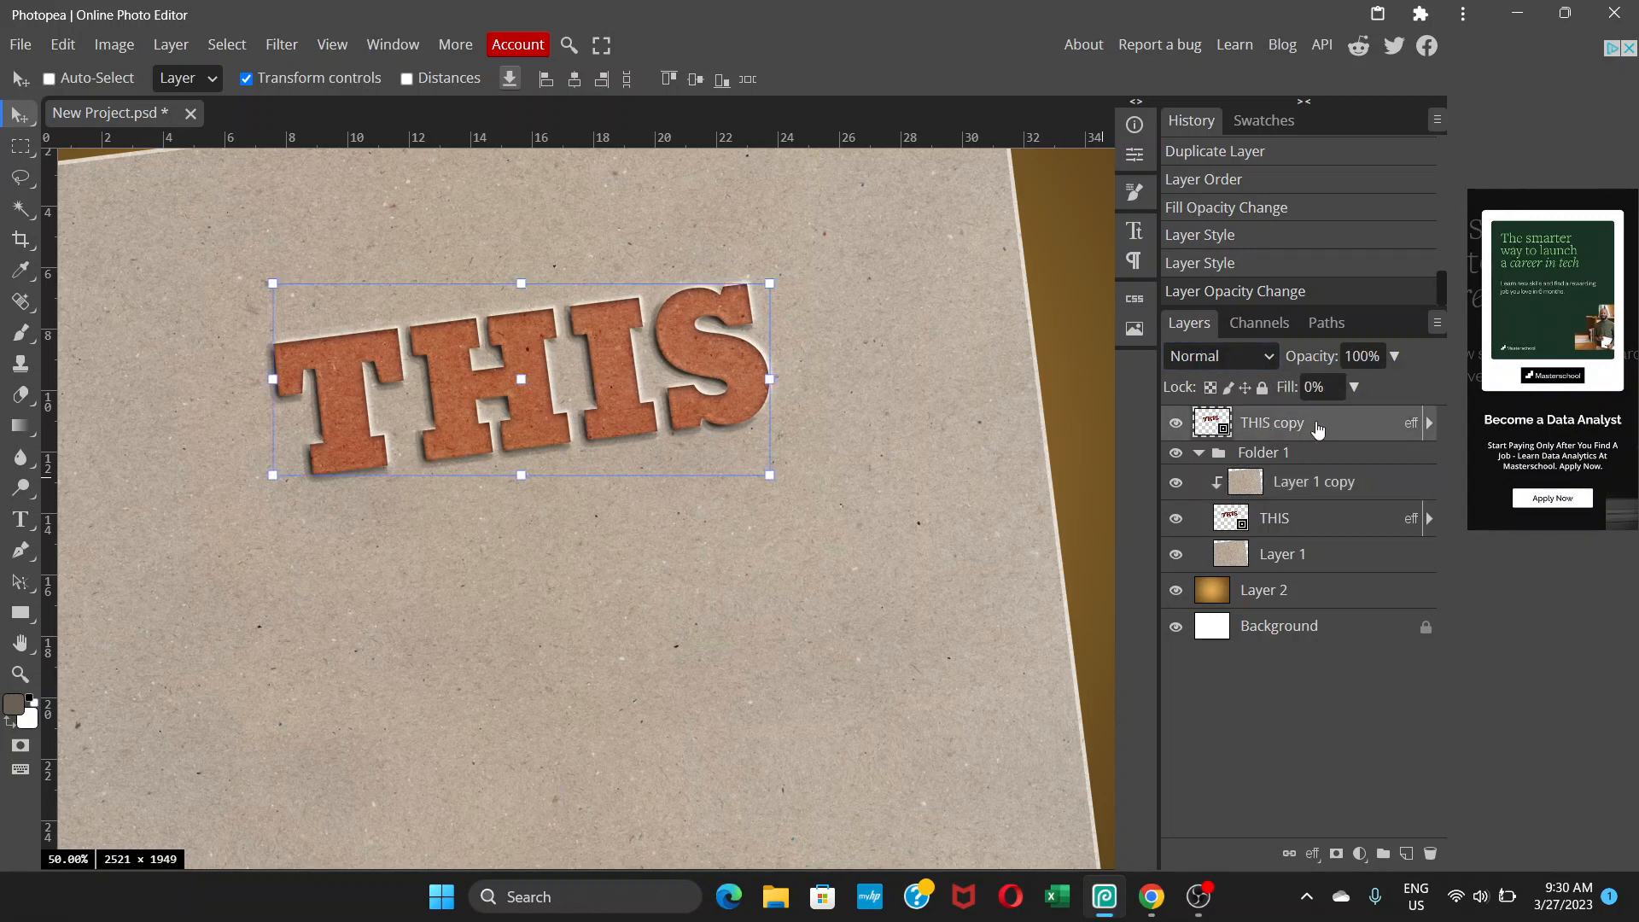
{"action": "double_click", "coordinate": [1318, 425]}
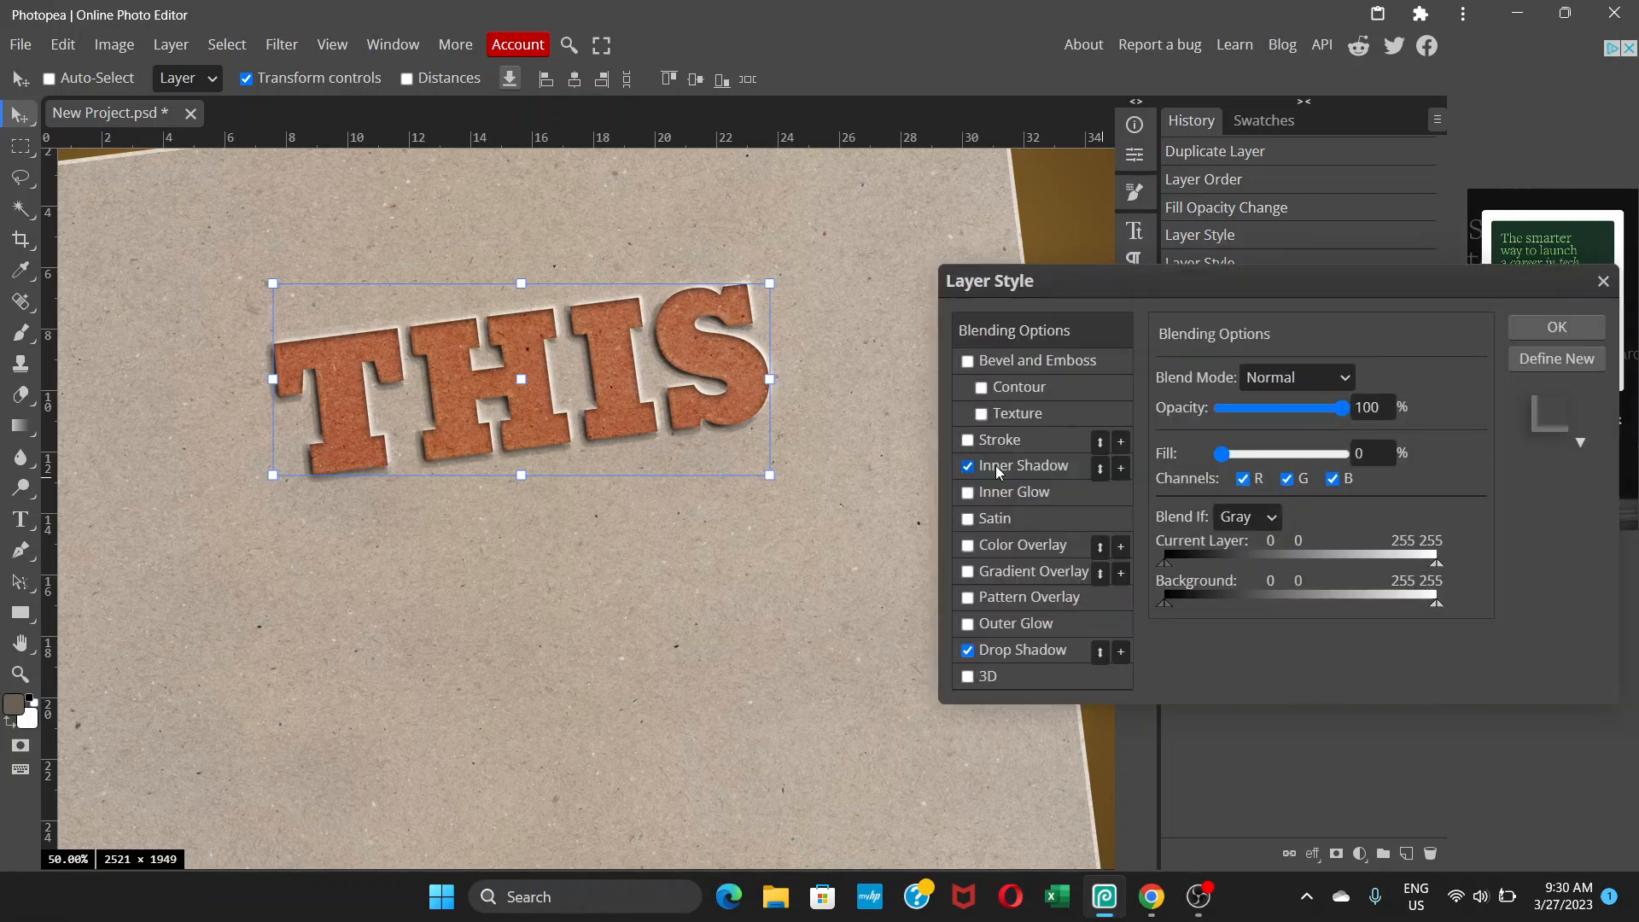
{"action": "left_click", "coordinate": [1022, 649]}
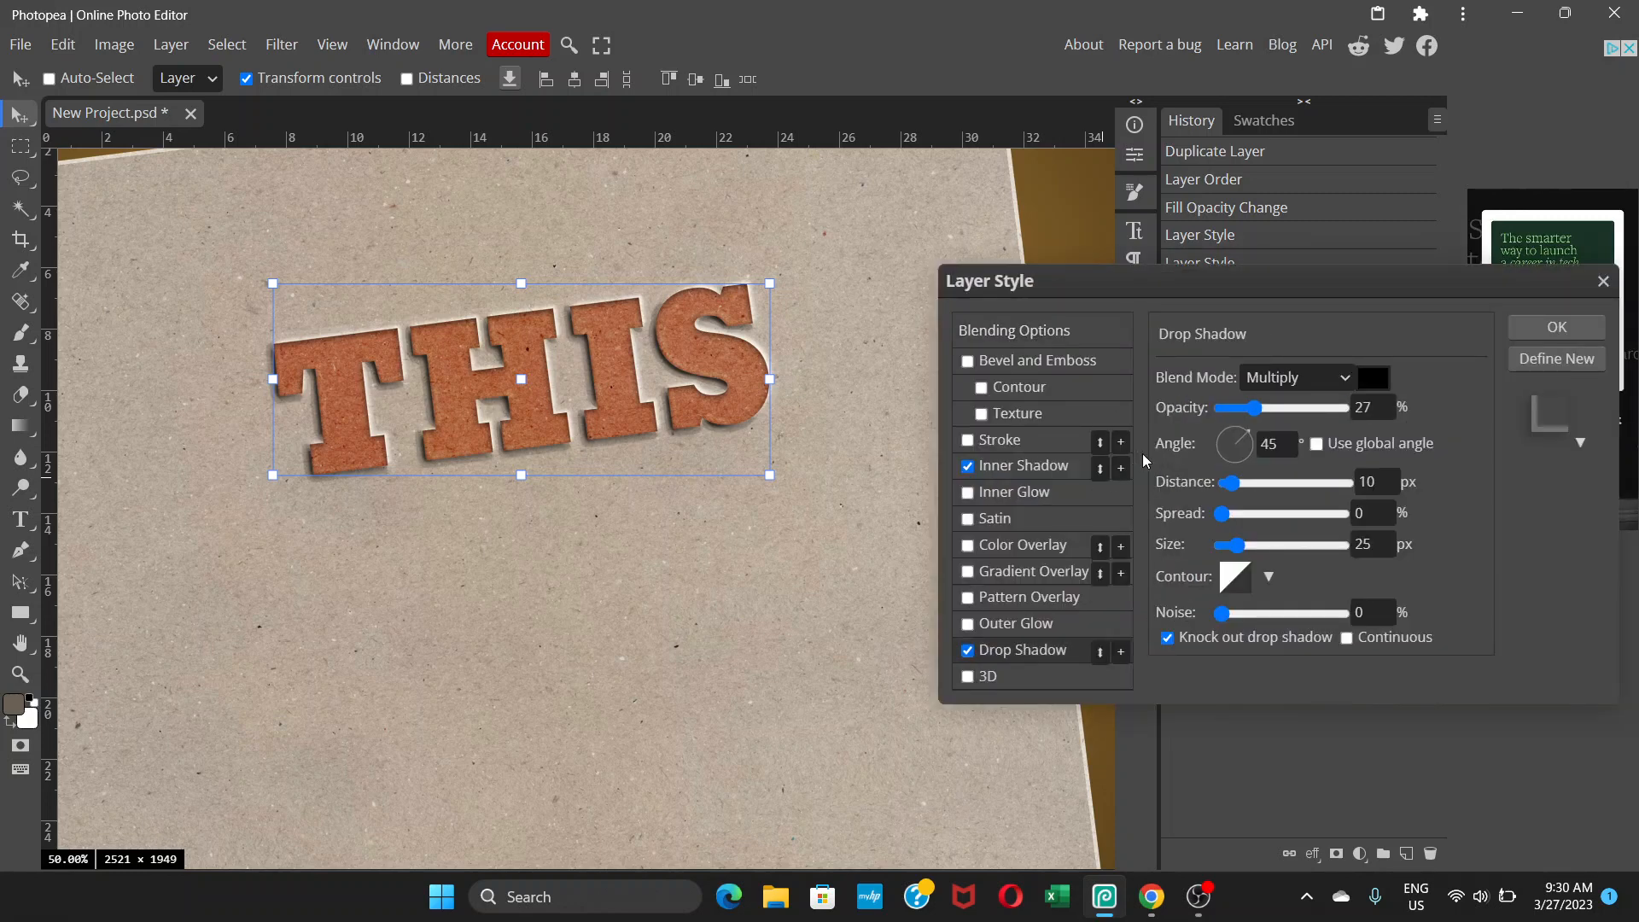
{"action": "left_click_drag", "start_coordinate": [1229, 484], "coordinate": [1245, 486]}
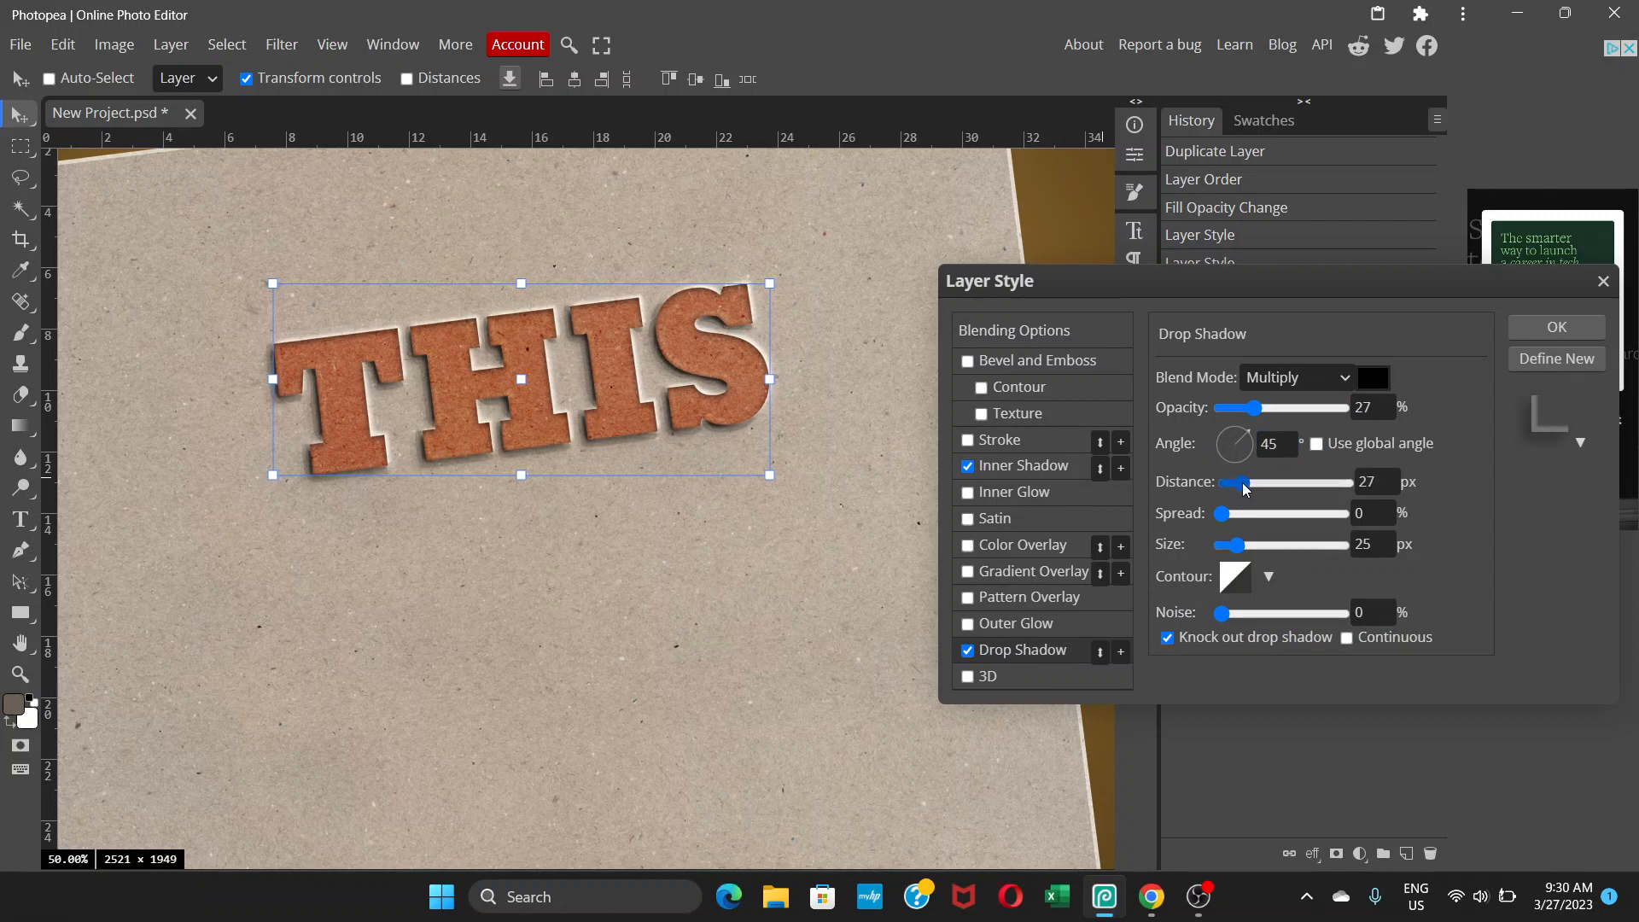
{"action": "left_click_drag", "start_coordinate": [1245, 488], "coordinate": [1227, 486]}
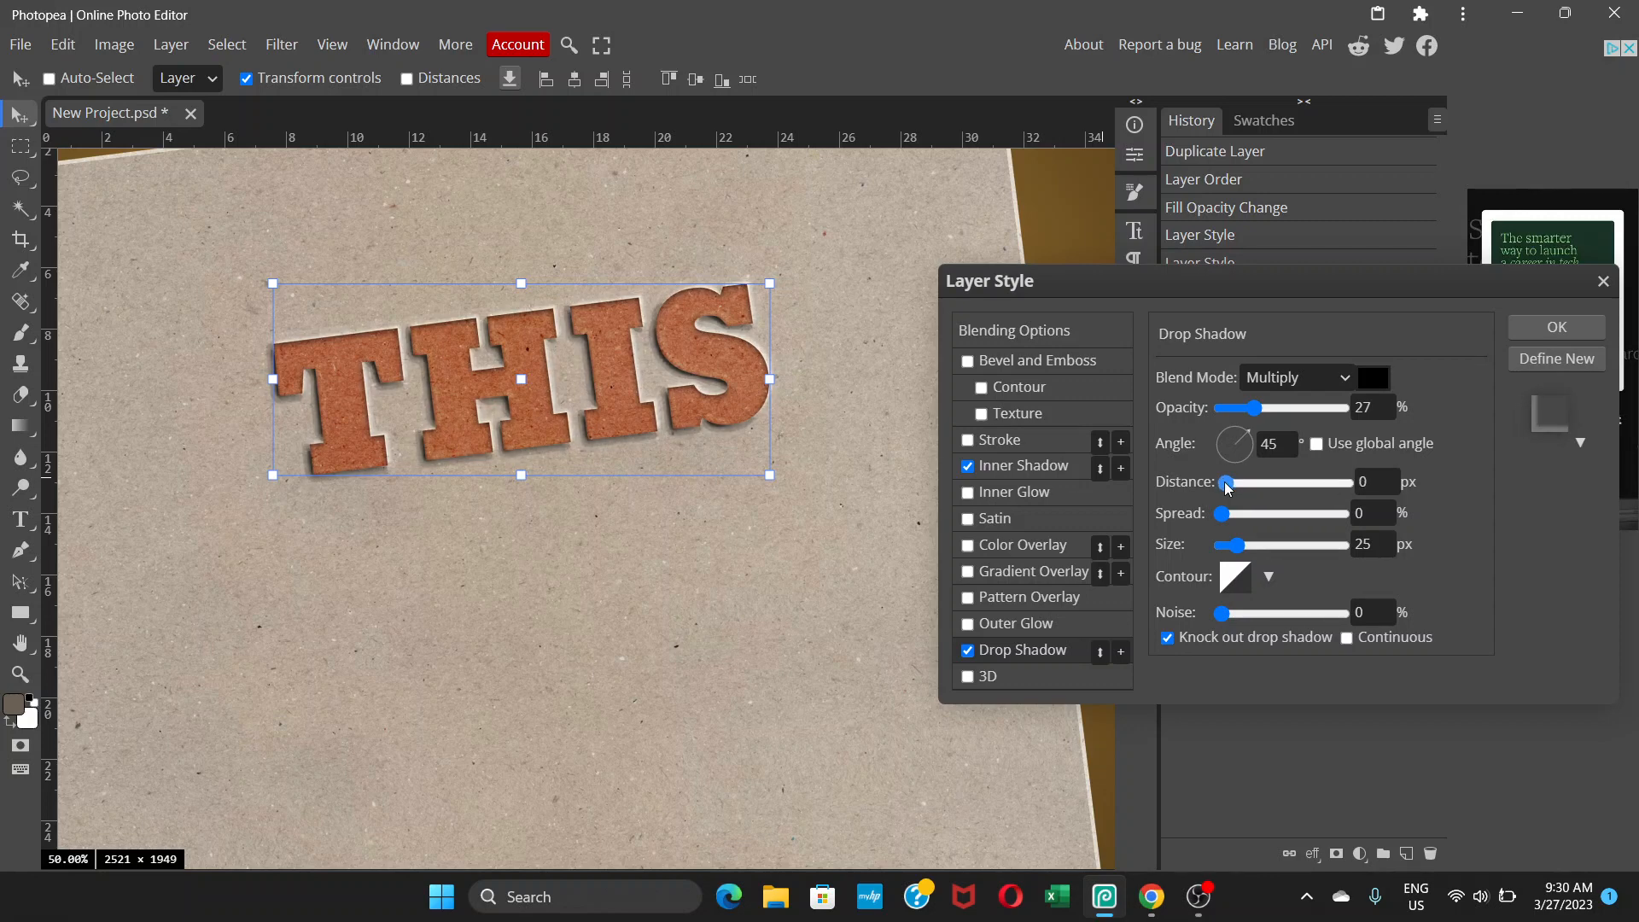
{"action": "left_click", "coordinate": [1366, 482]}
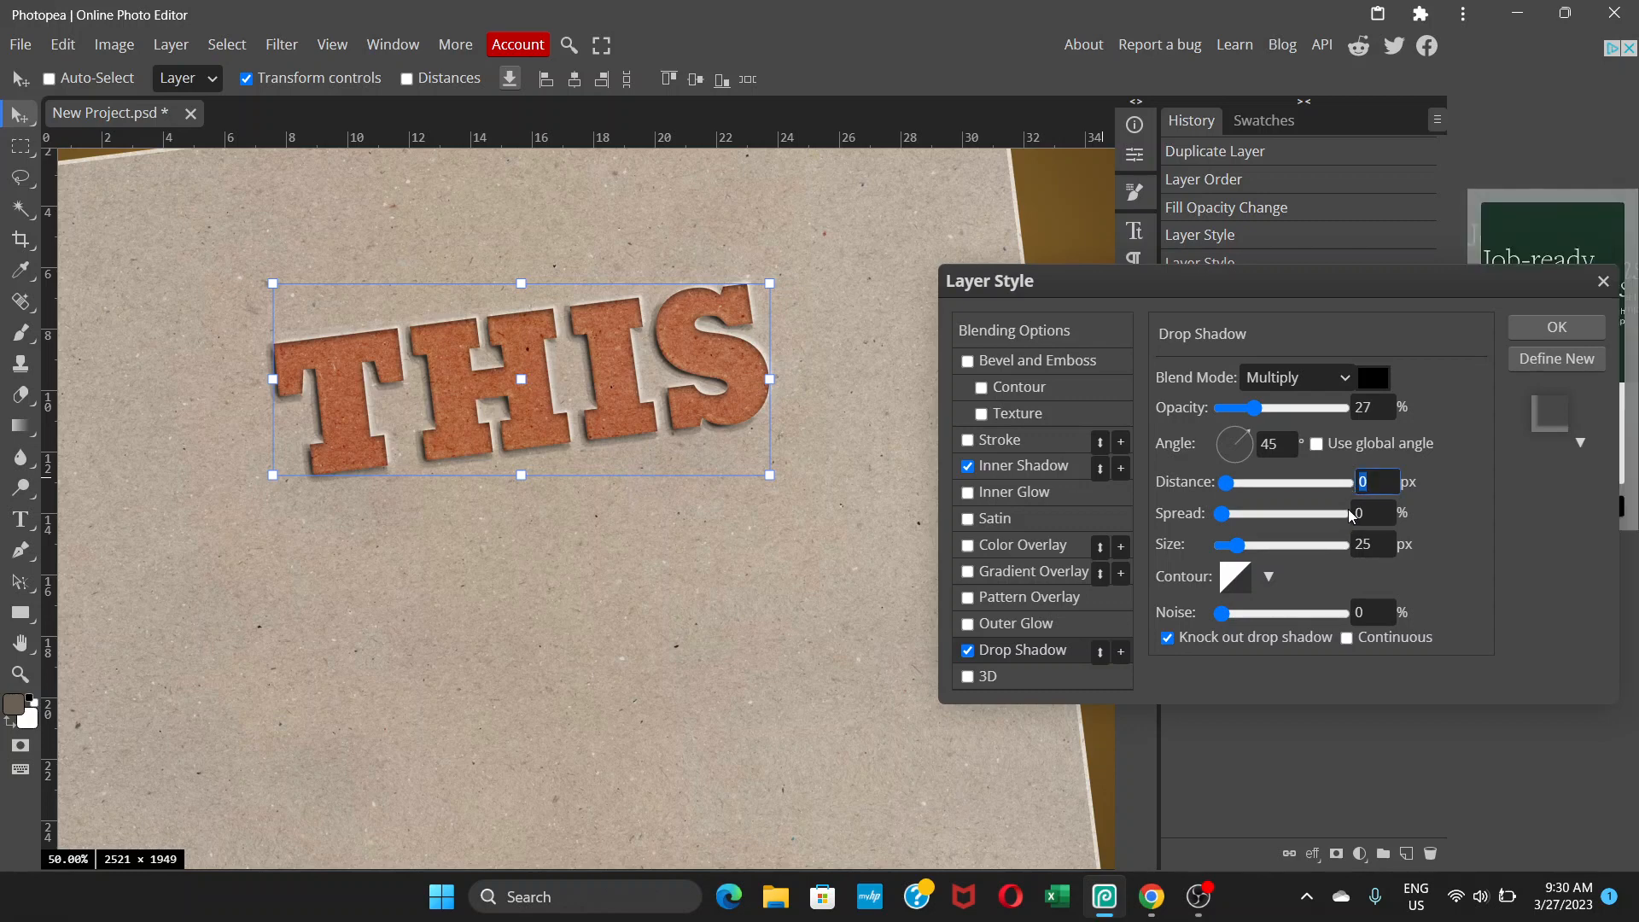
{"action": "type", "text": "1"}
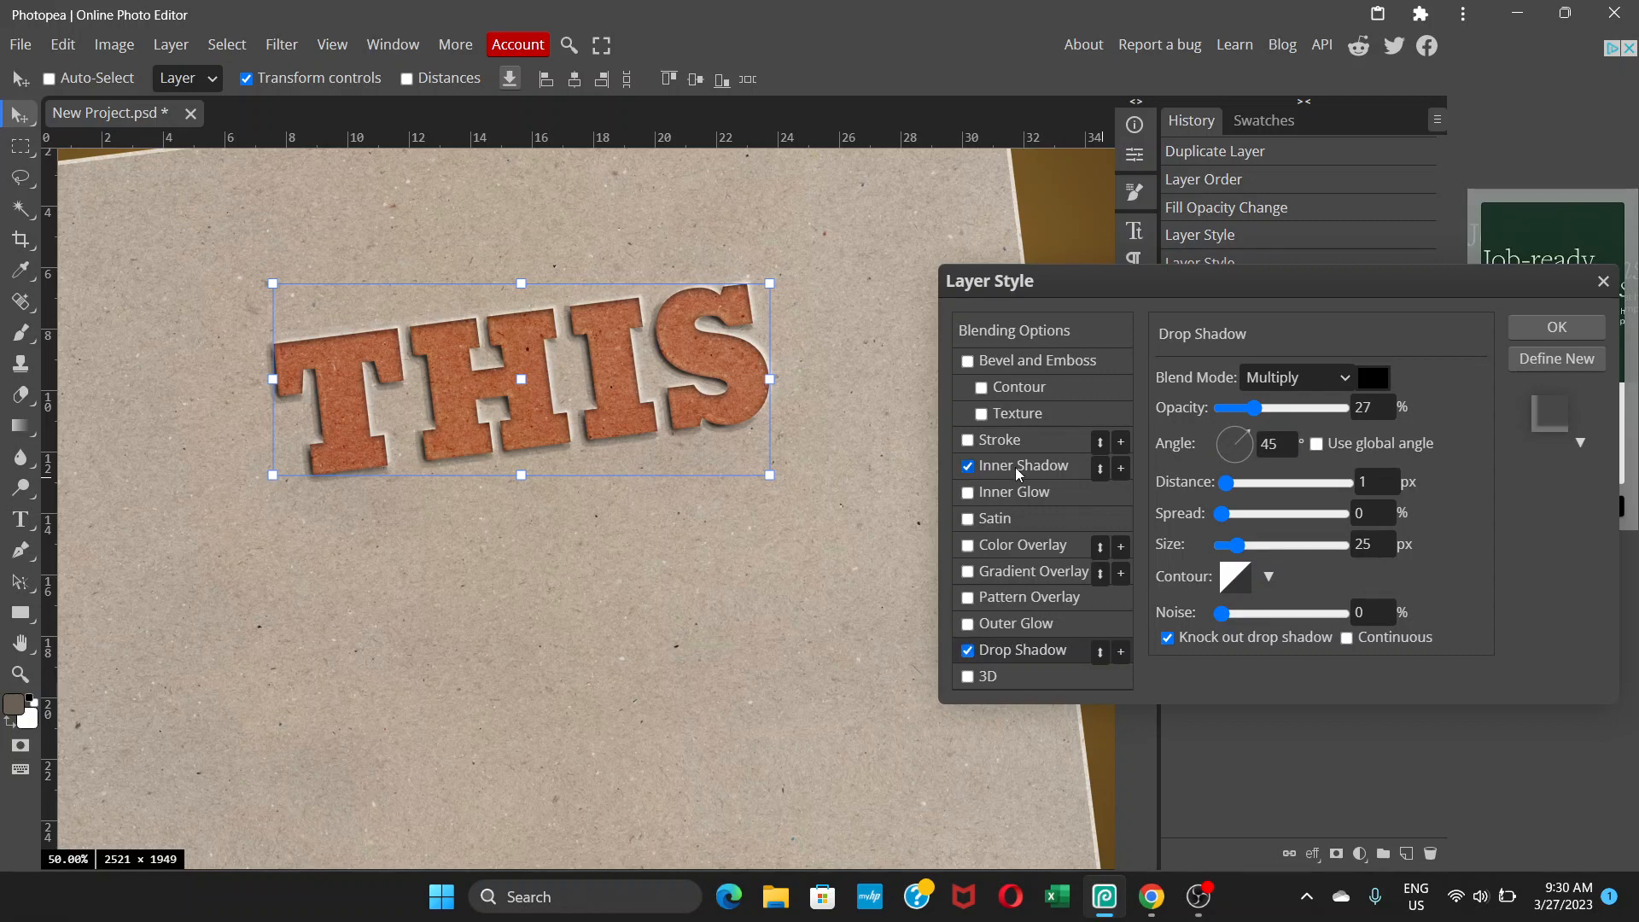
{"action": "left_click", "coordinate": [1586, 327]}
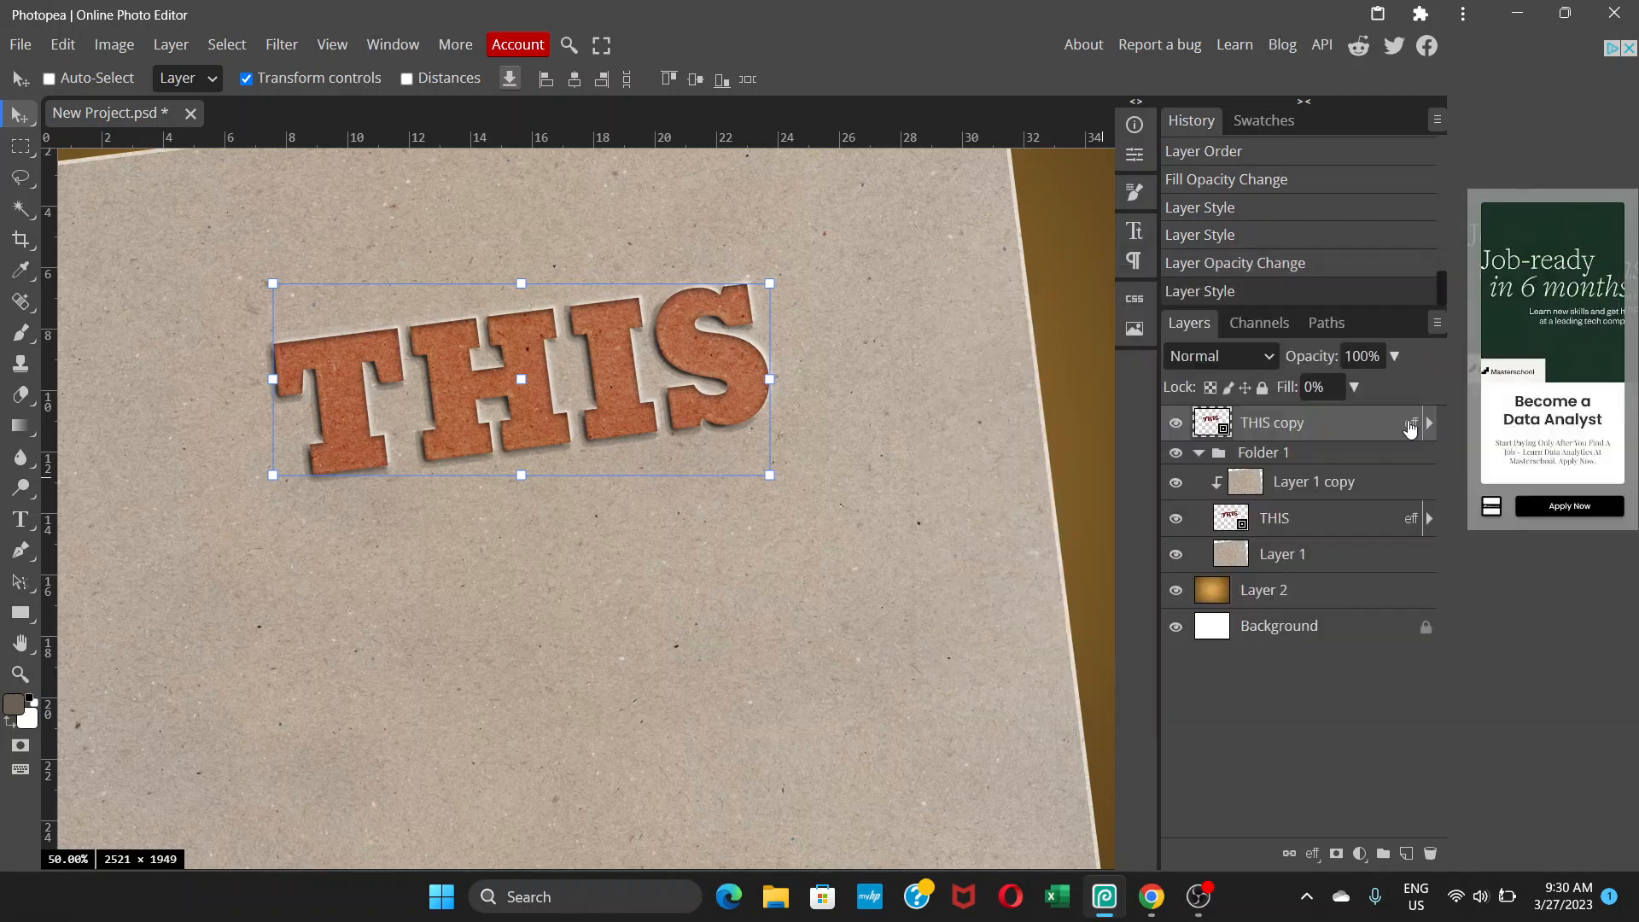
Open the Bevel and Emboss settings of the THIS layer and compare the lettering with the bevel off and on.
{"action": "double_click", "coordinate": [1302, 516]}
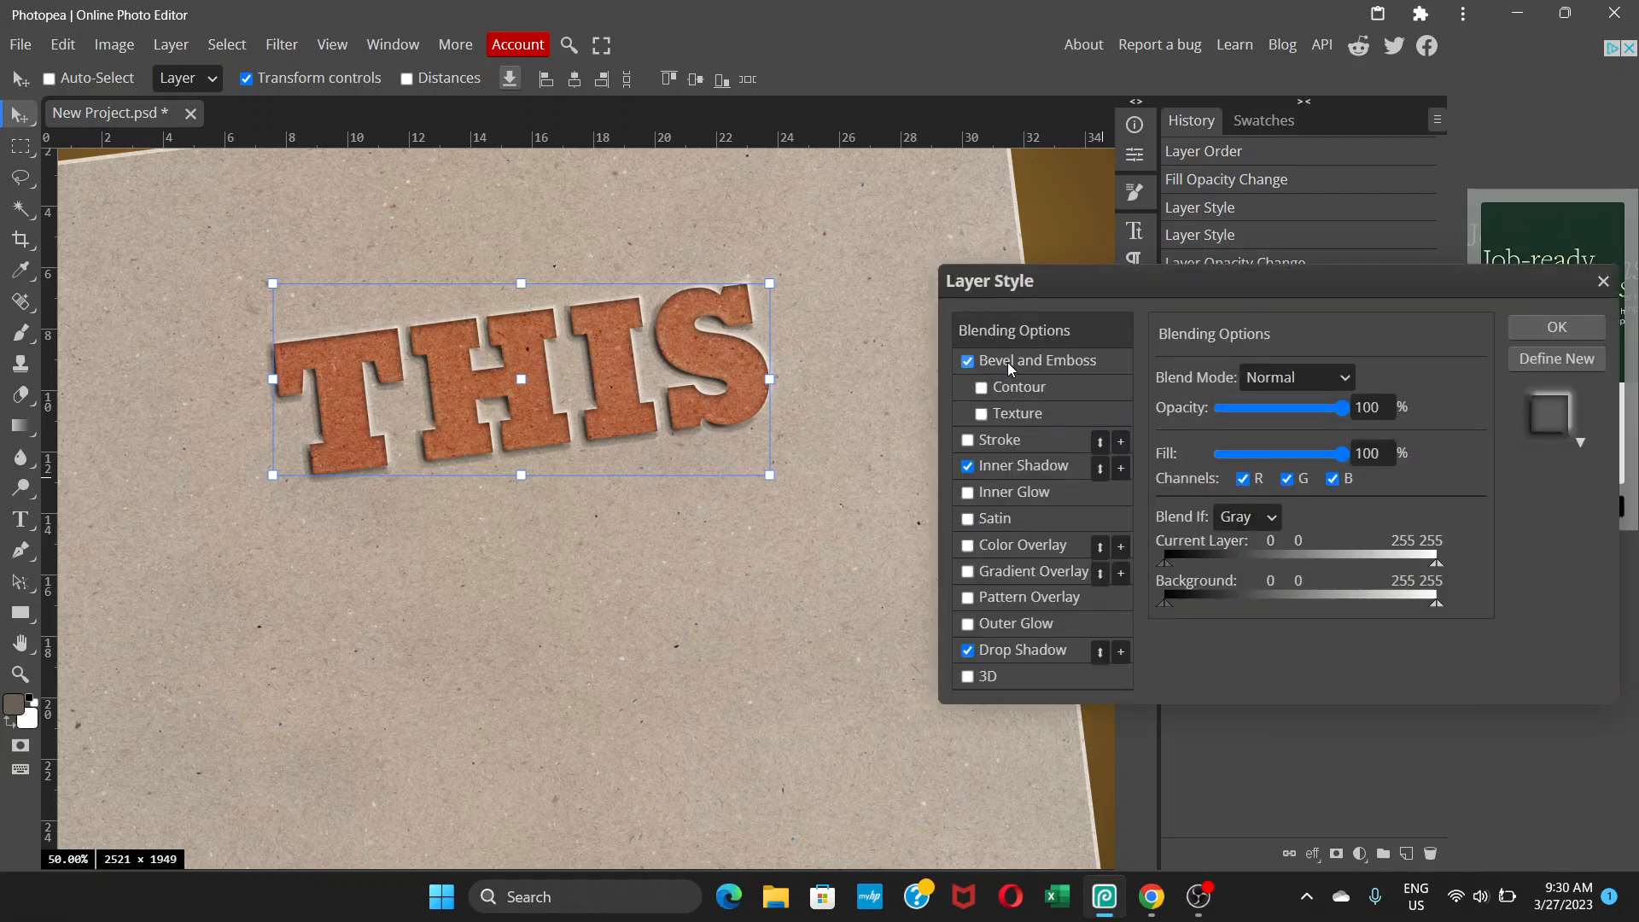
{"action": "left_click", "coordinate": [1007, 362]}
{"action": "left_click", "coordinate": [969, 361]}
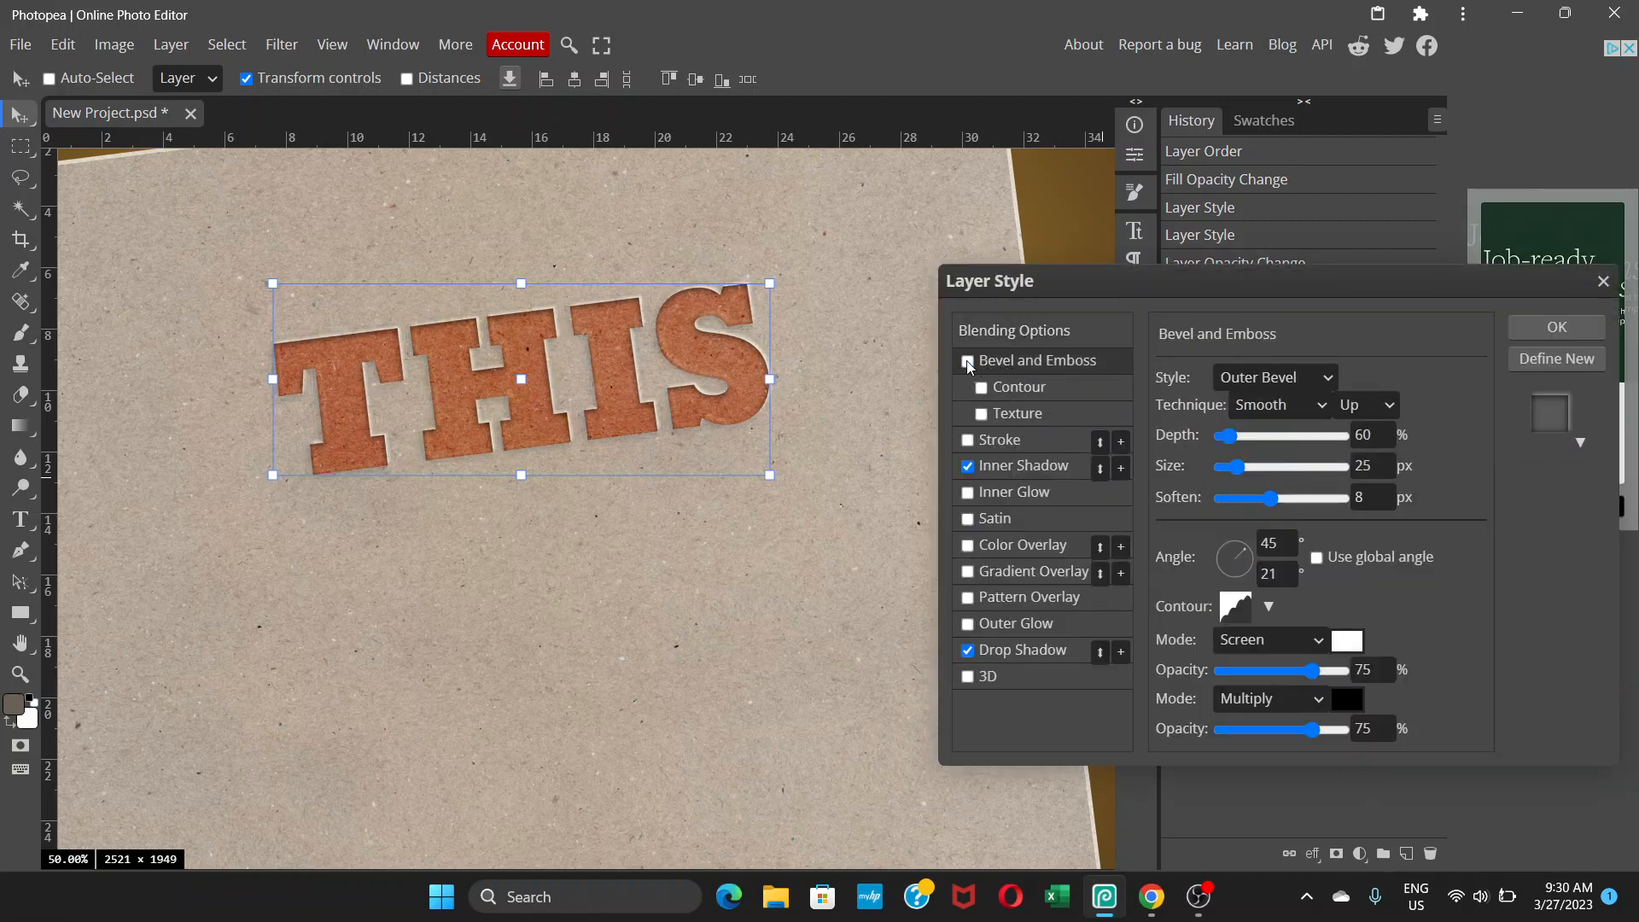
{"action": "left_click", "coordinate": [968, 363]}
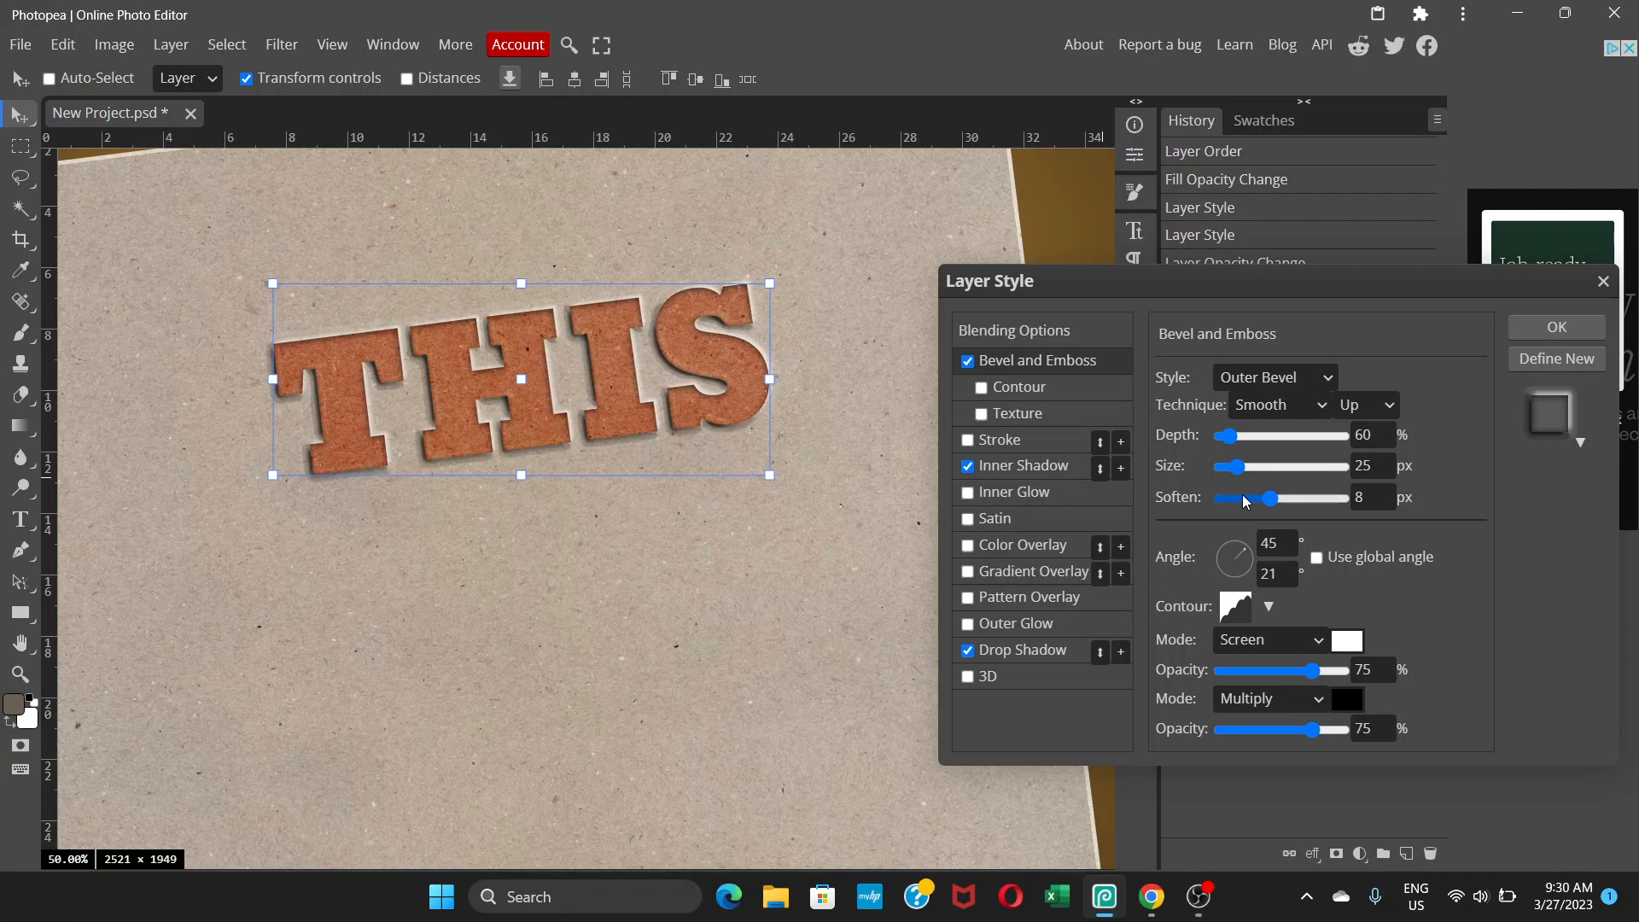
Try a bevel depth of 40%, soften of 4 and 2 px, and size of 8 px, restoring depth to 60% and soften to 8 px.
{"action": "left_click_drag", "start_coordinate": [1385, 436], "coordinate": [1293, 422]}
{"action": "type", "text": "40"}
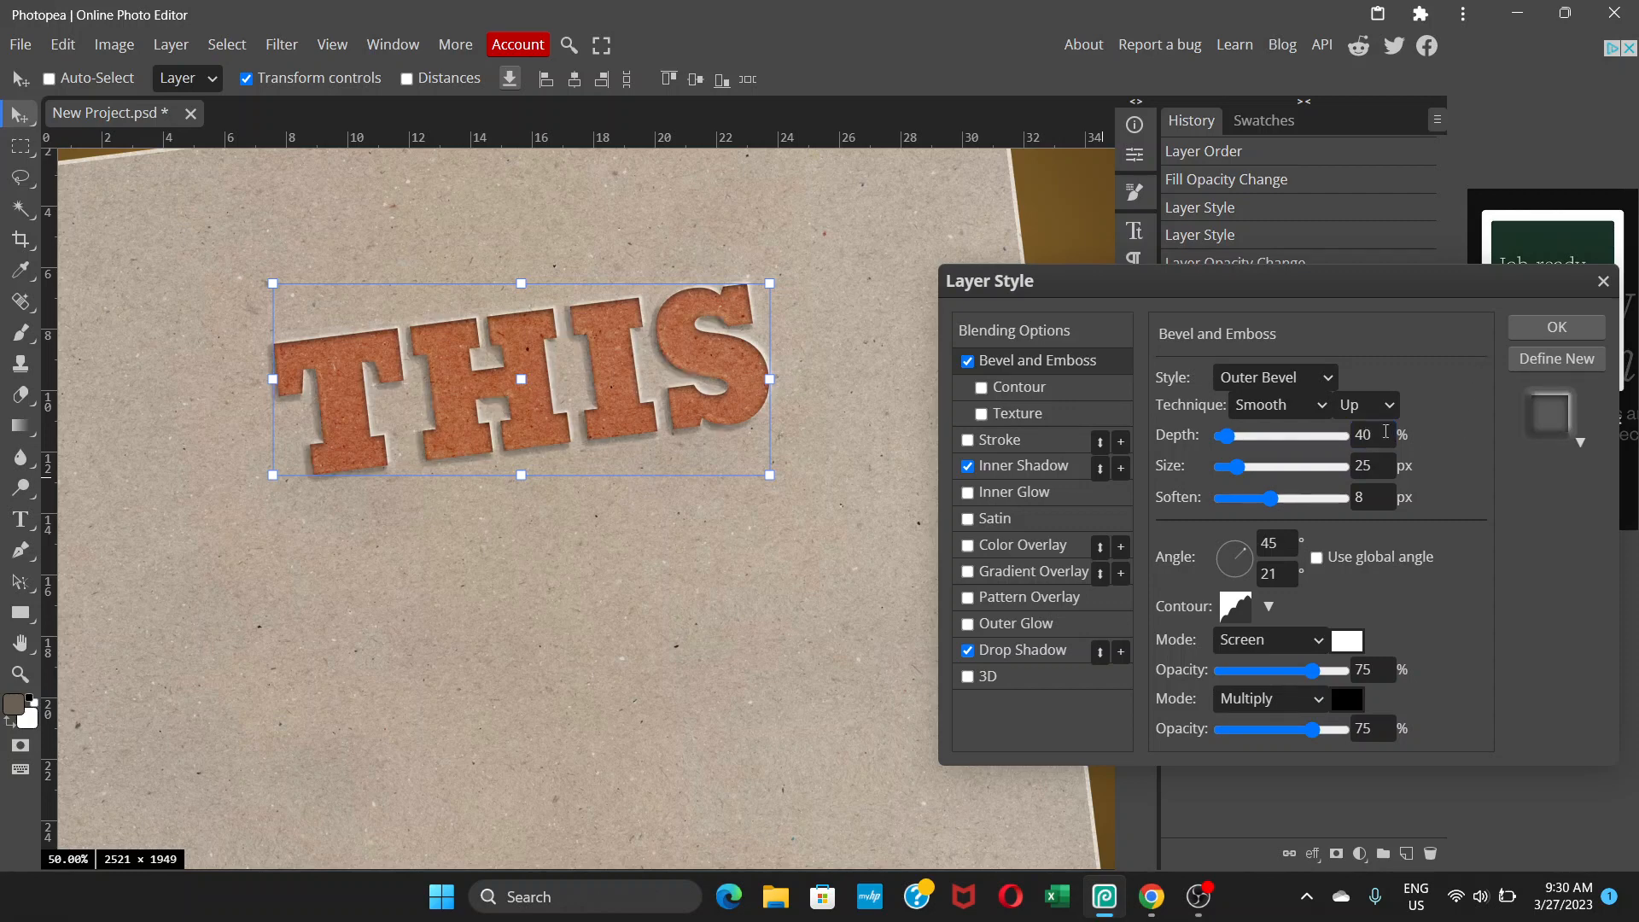
{"action": "left_click_drag", "start_coordinate": [1377, 435], "coordinate": [1310, 430]}
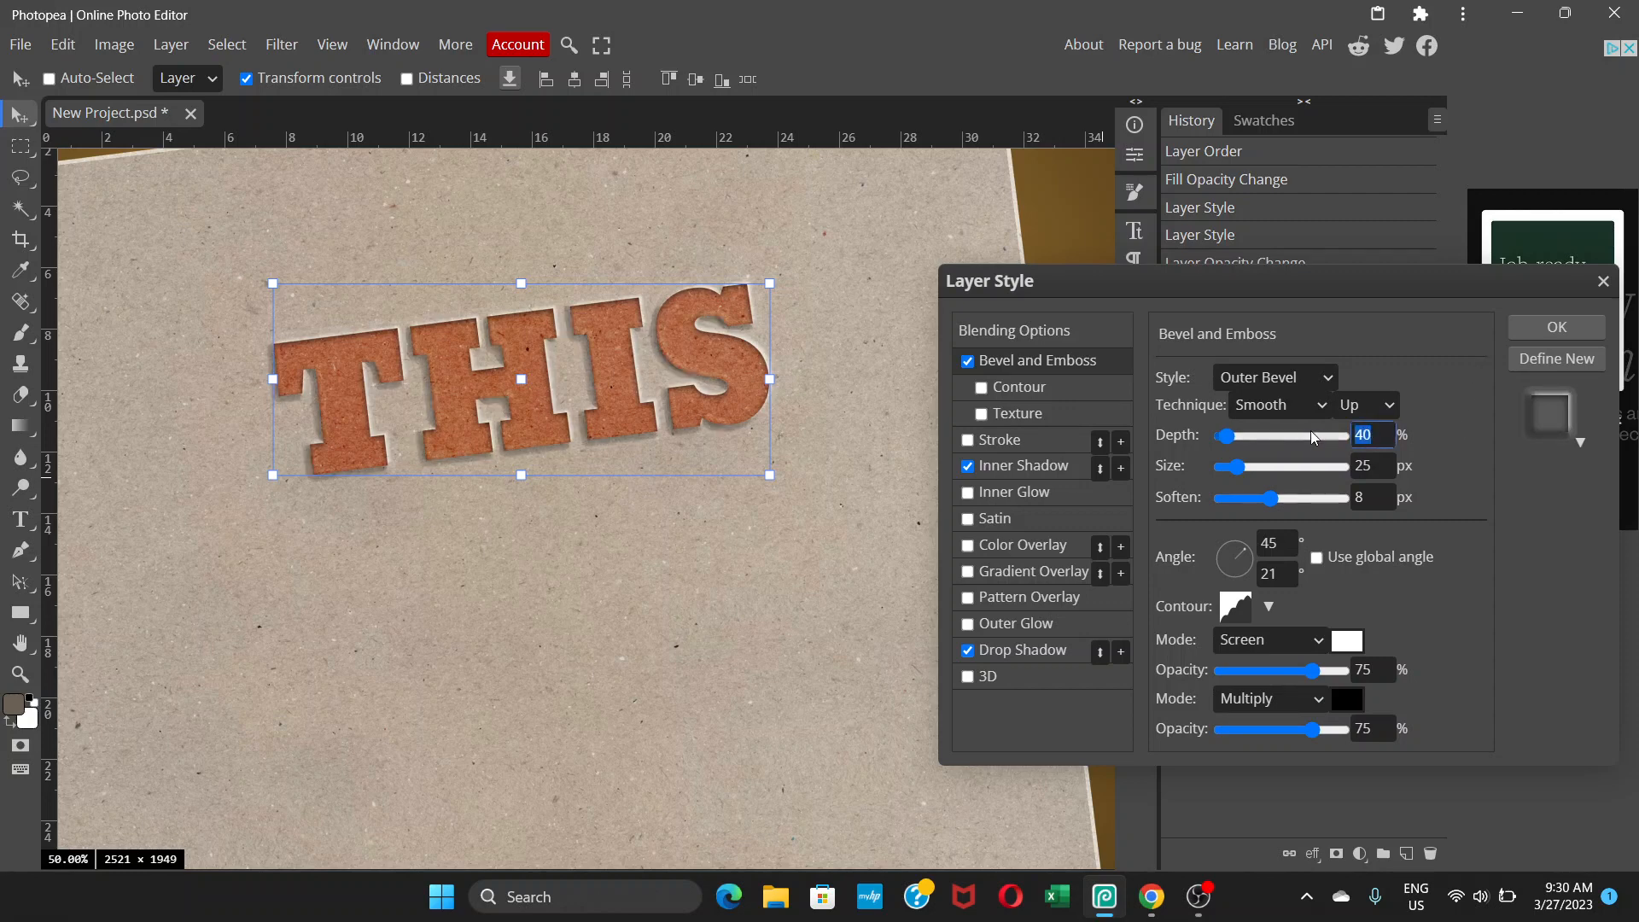
{"action": "left_click", "coordinate": [1243, 500]}
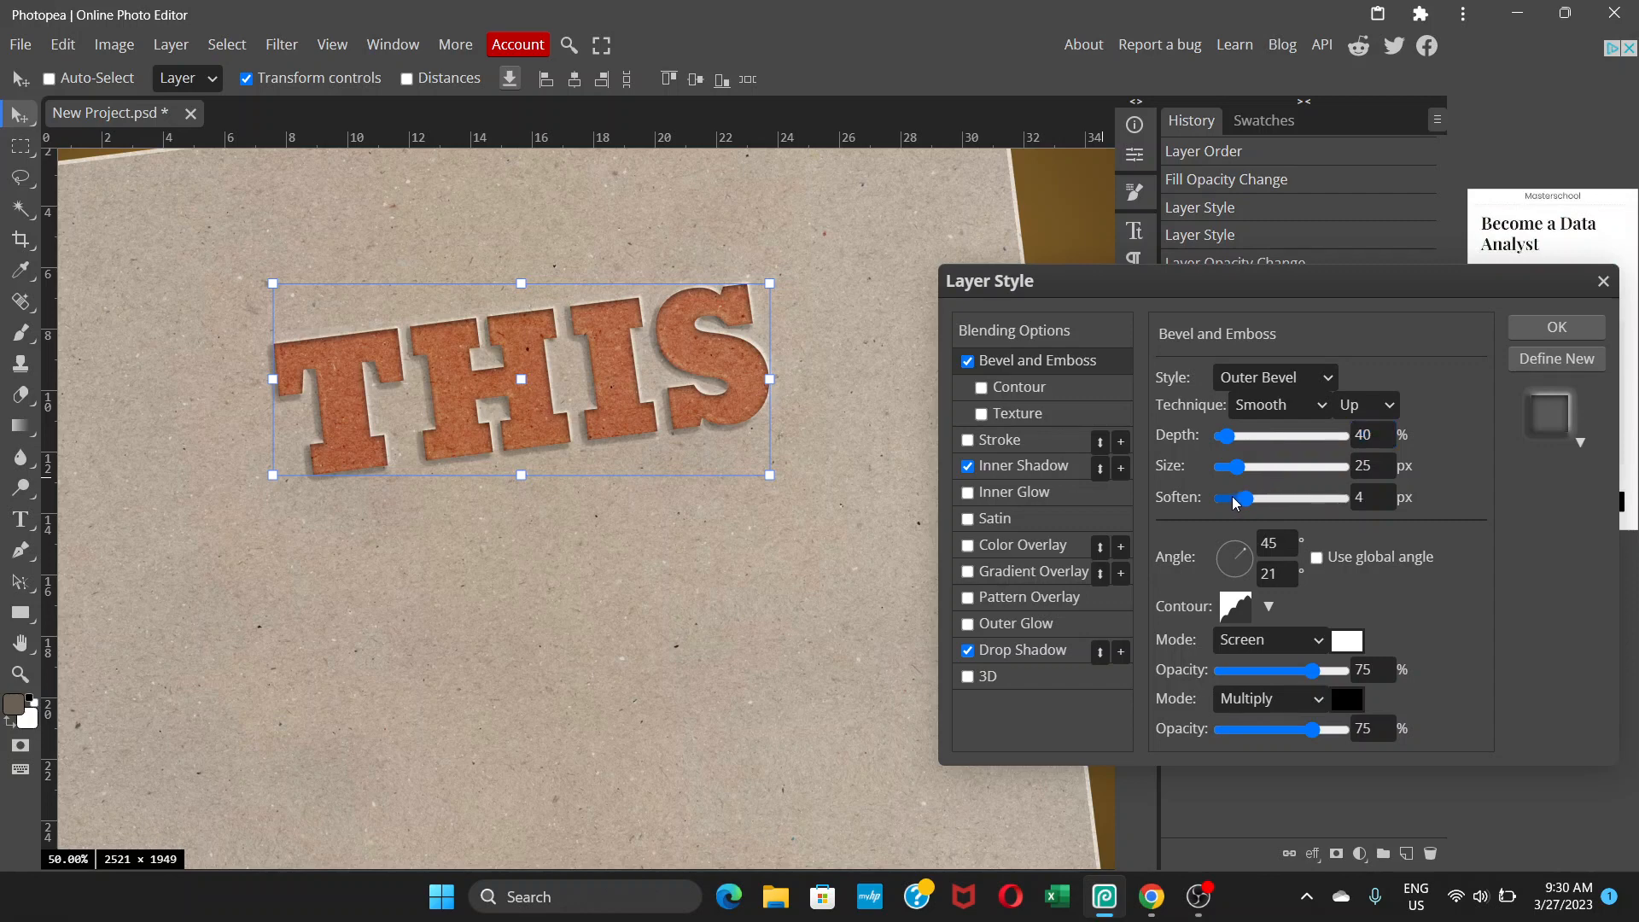
{"action": "left_click", "coordinate": [1229, 469]}
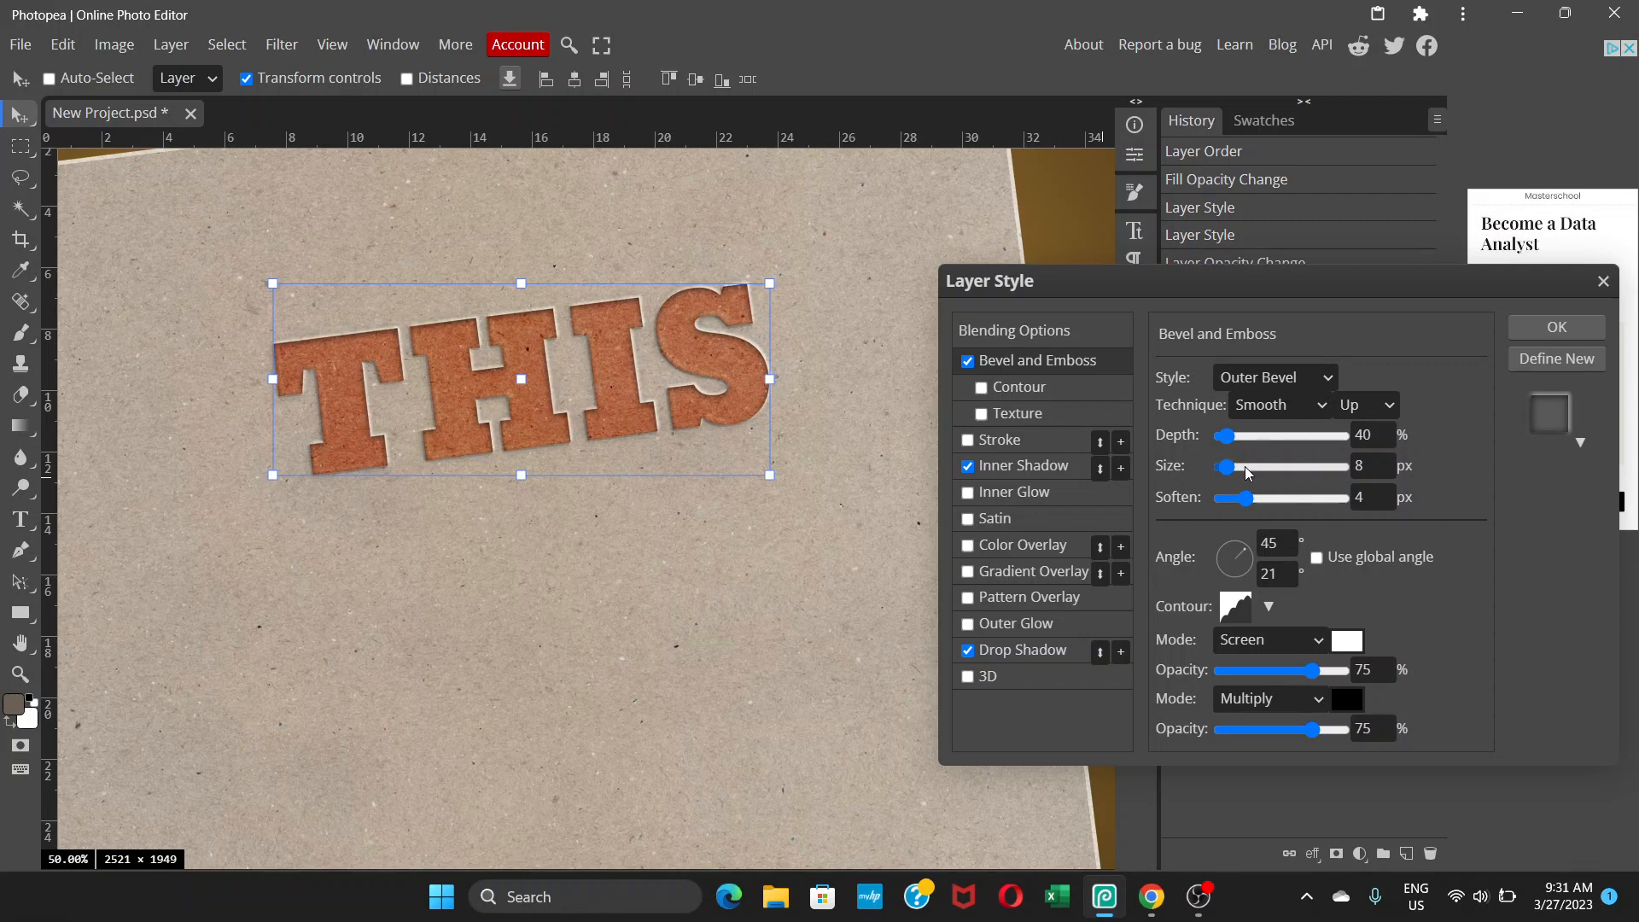
{"action": "left_click", "coordinate": [1354, 432]}
{"action": "type", "text": "60"}
{"action": "key", "text": "Return"}
{"action": "left_click", "coordinate": [1237, 501]}
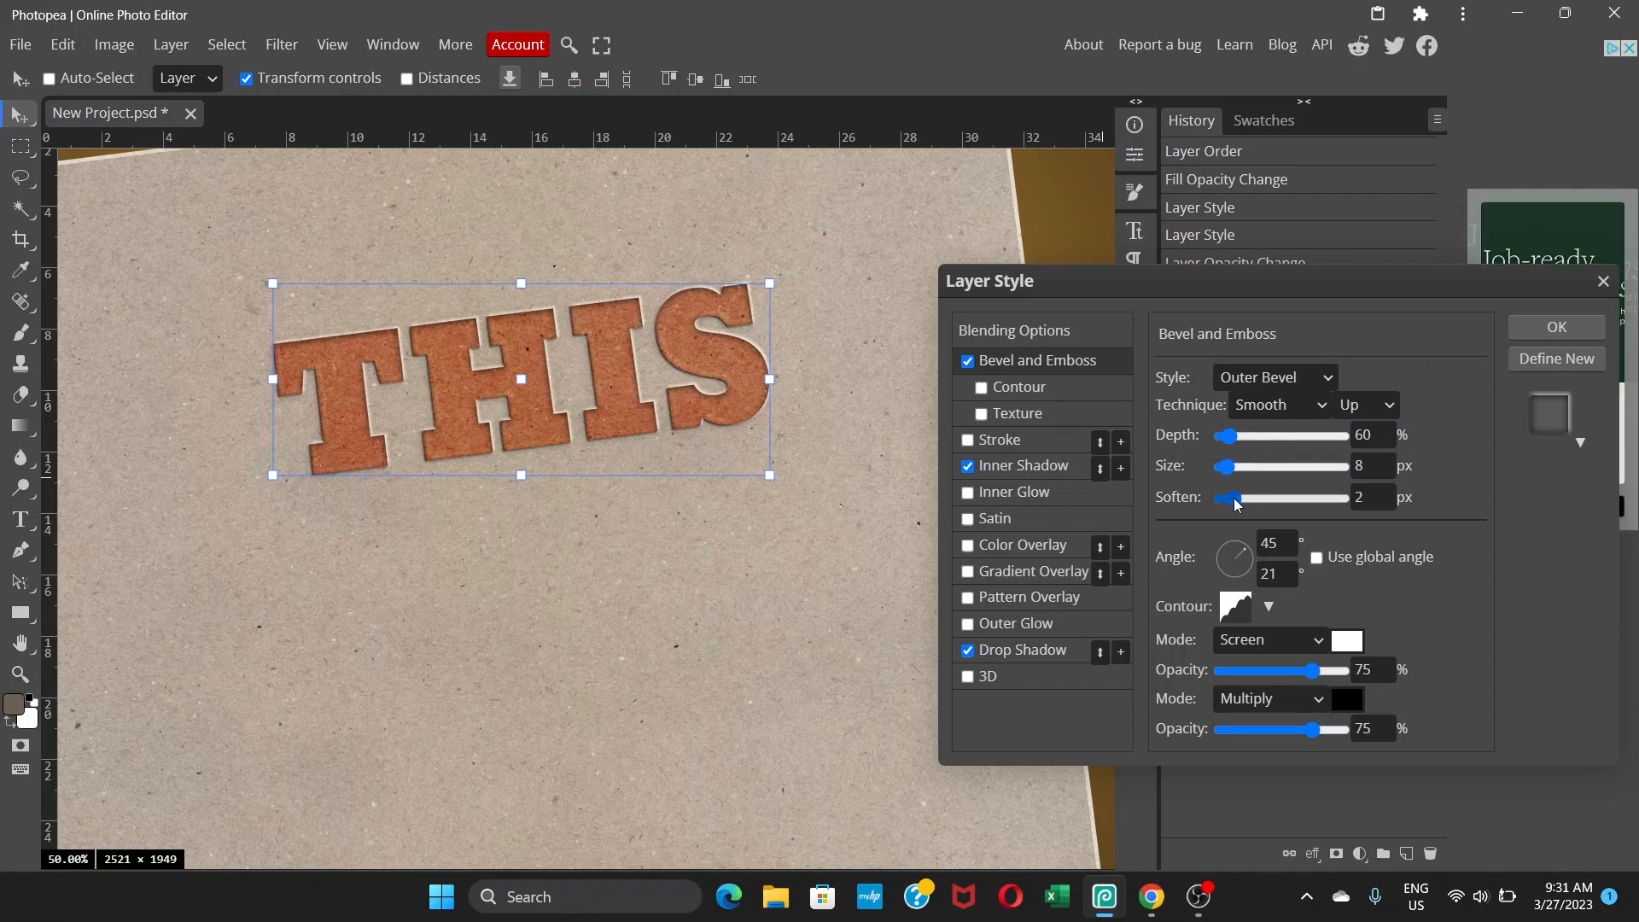
{"action": "left_click", "coordinate": [1271, 498]}
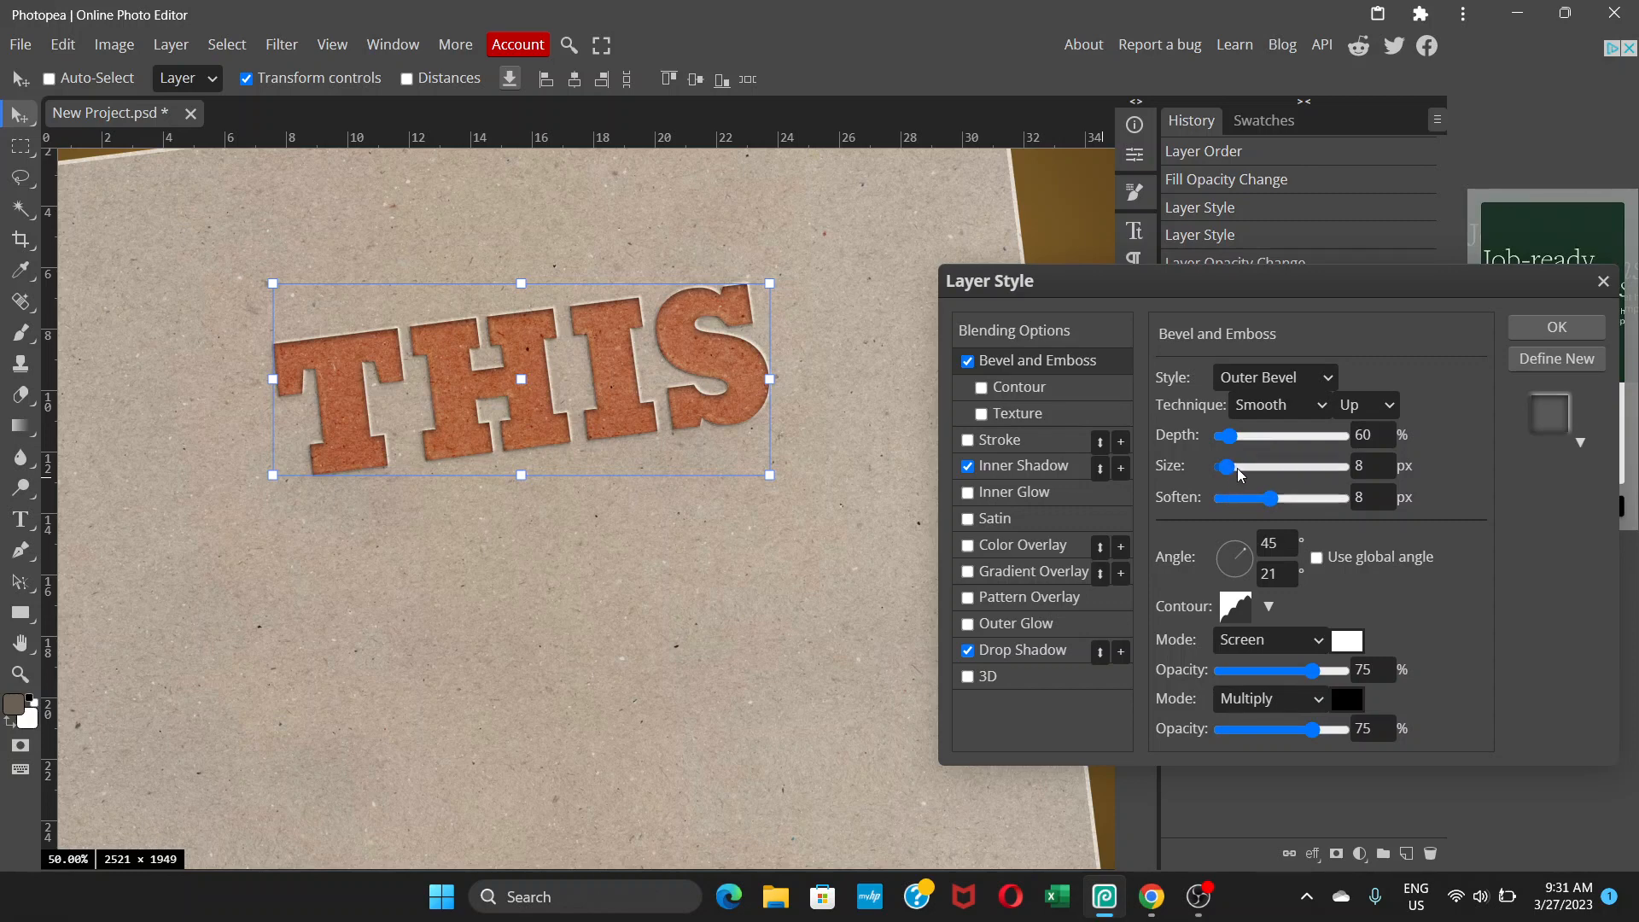
Try bevel sizes of 27 and 20 px on the THIS layer, and set the size to 15 px.
{"action": "left_click", "coordinate": [1239, 468]}
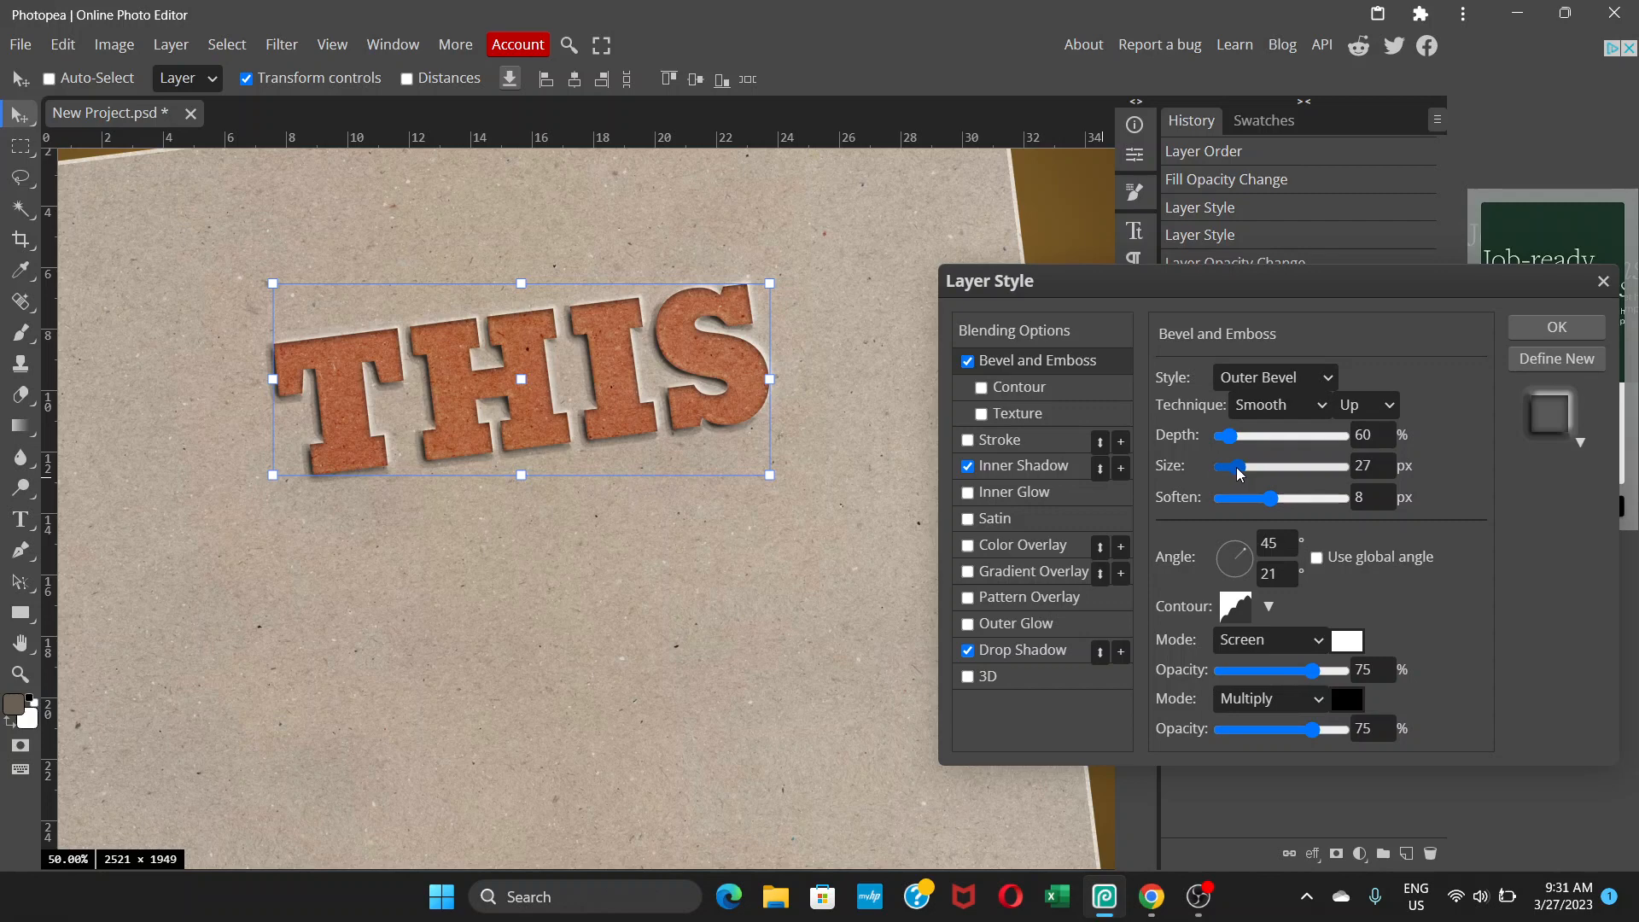
{"action": "left_click_drag", "start_coordinate": [1365, 467], "coordinate": [1273, 463]}
{"action": "type", "text": "20"}
{"action": "key", "text": "Return"}
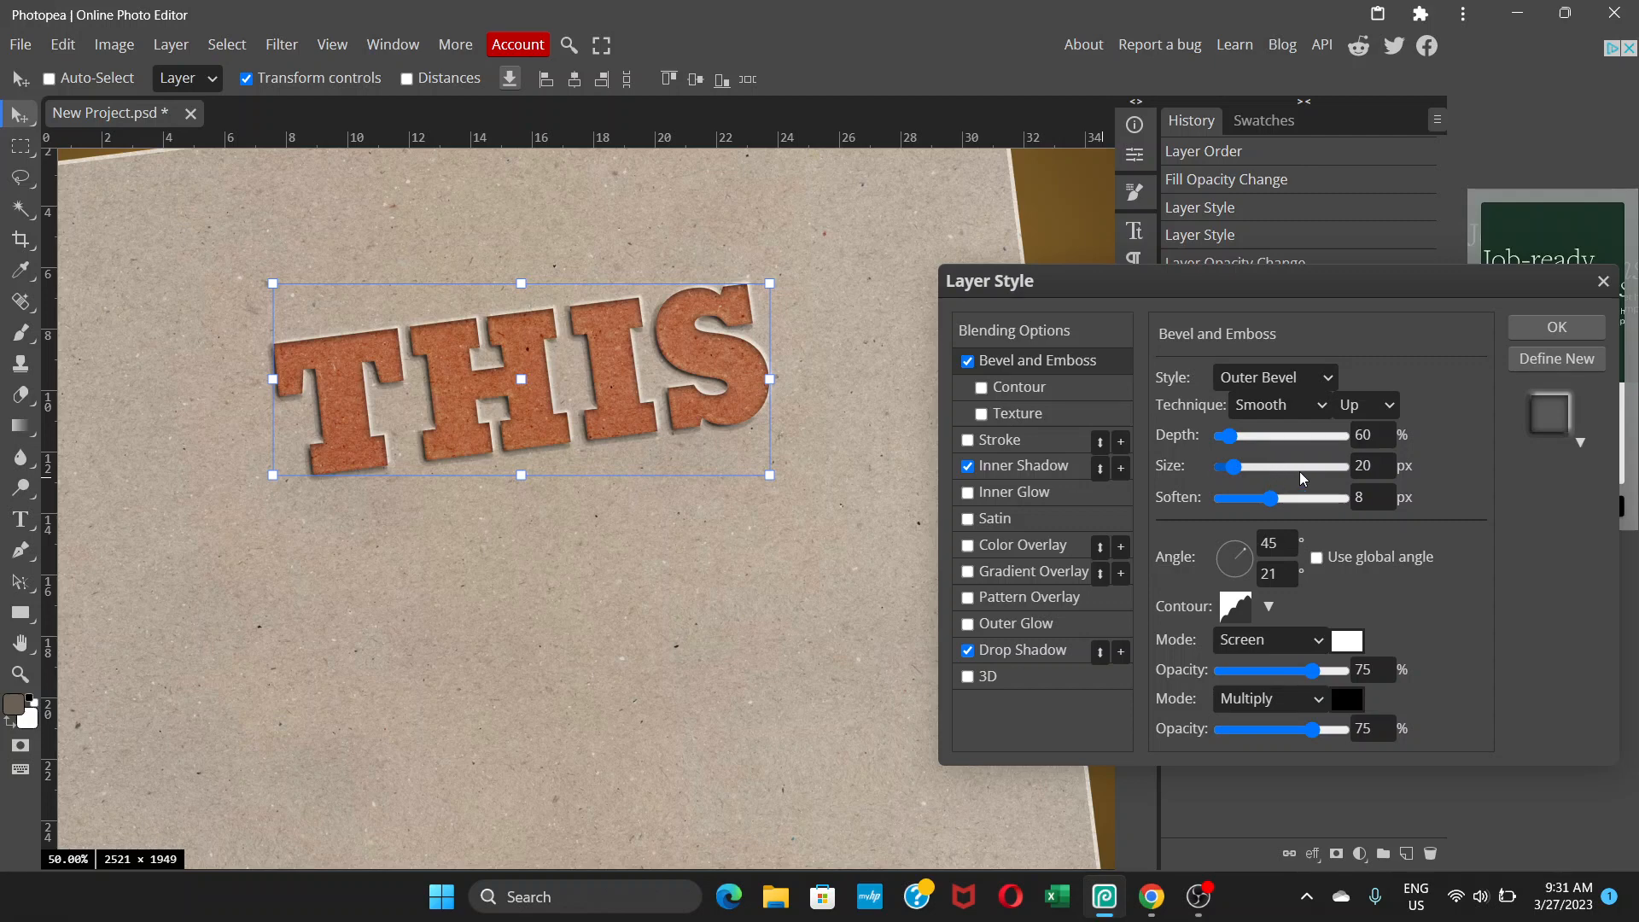
{"action": "left_click_drag", "start_coordinate": [1370, 466], "coordinate": [1203, 432]}
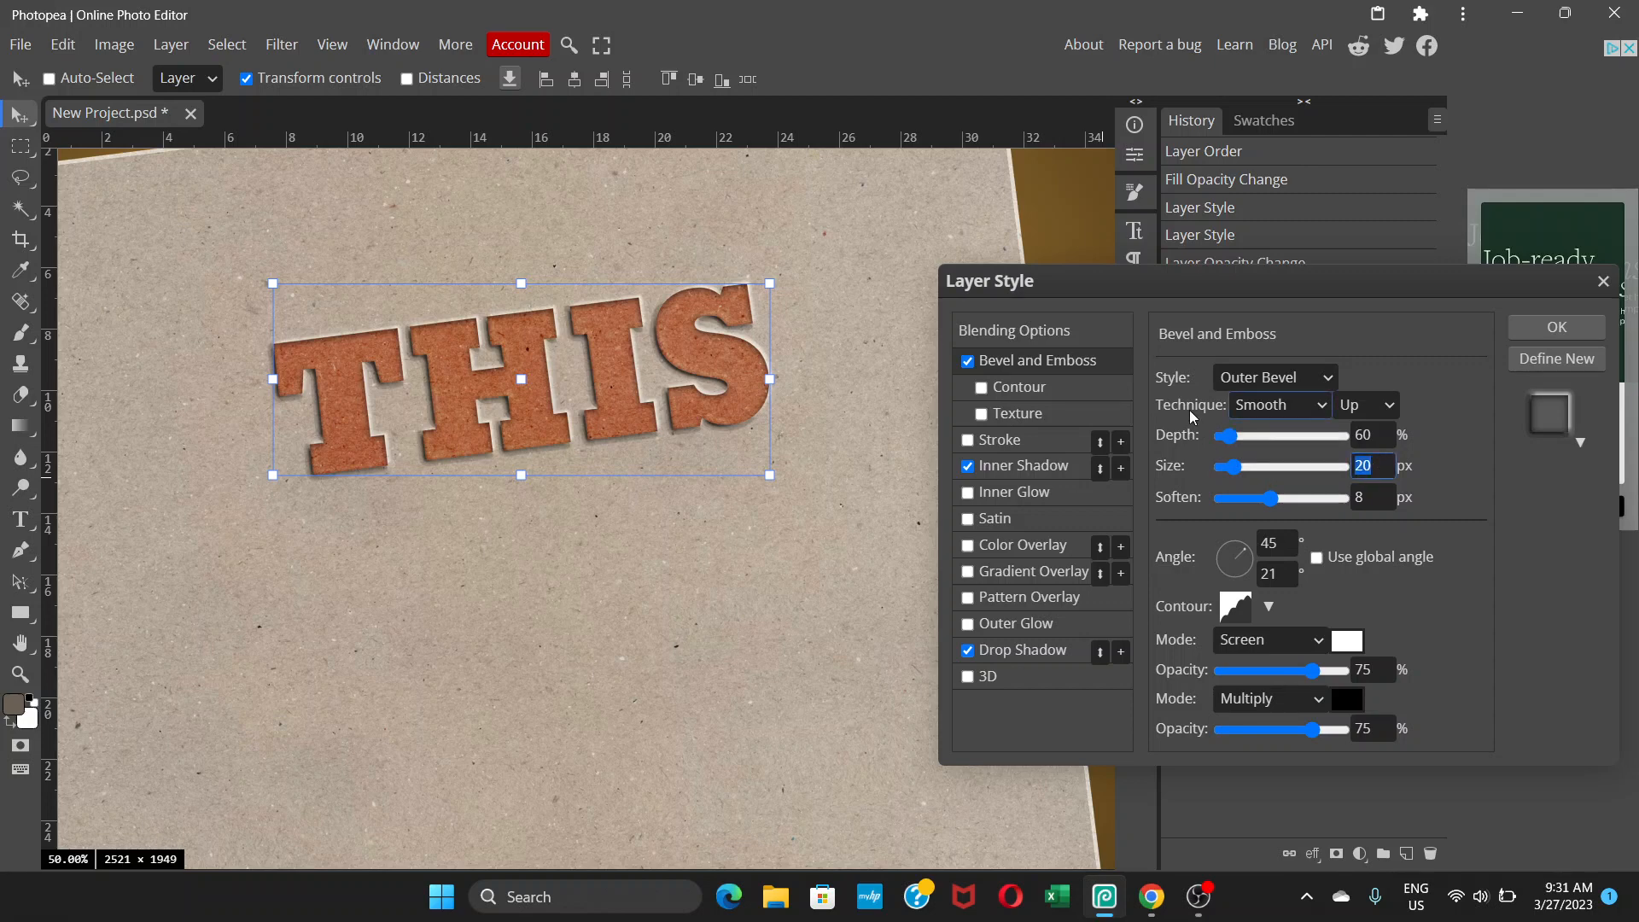
{"action": "type", "text": "15"}
{"action": "key", "text": "Return"}
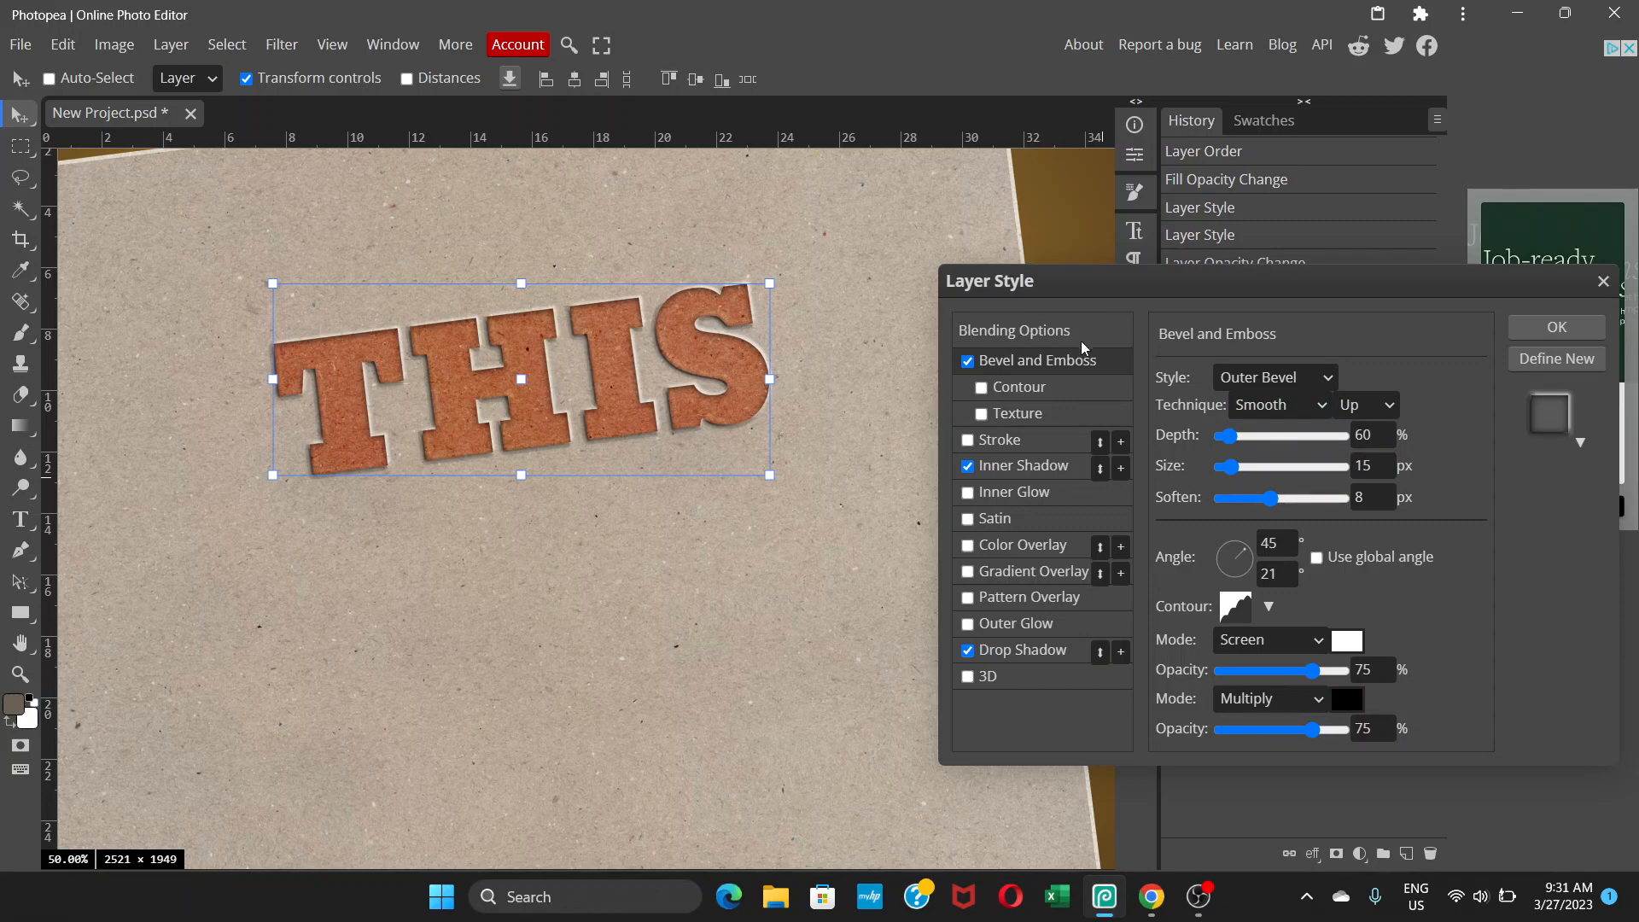
Try bevel depths of 148%, 63% and 0% on the THIS layer.
{"action": "left_click", "coordinate": [1242, 437]}
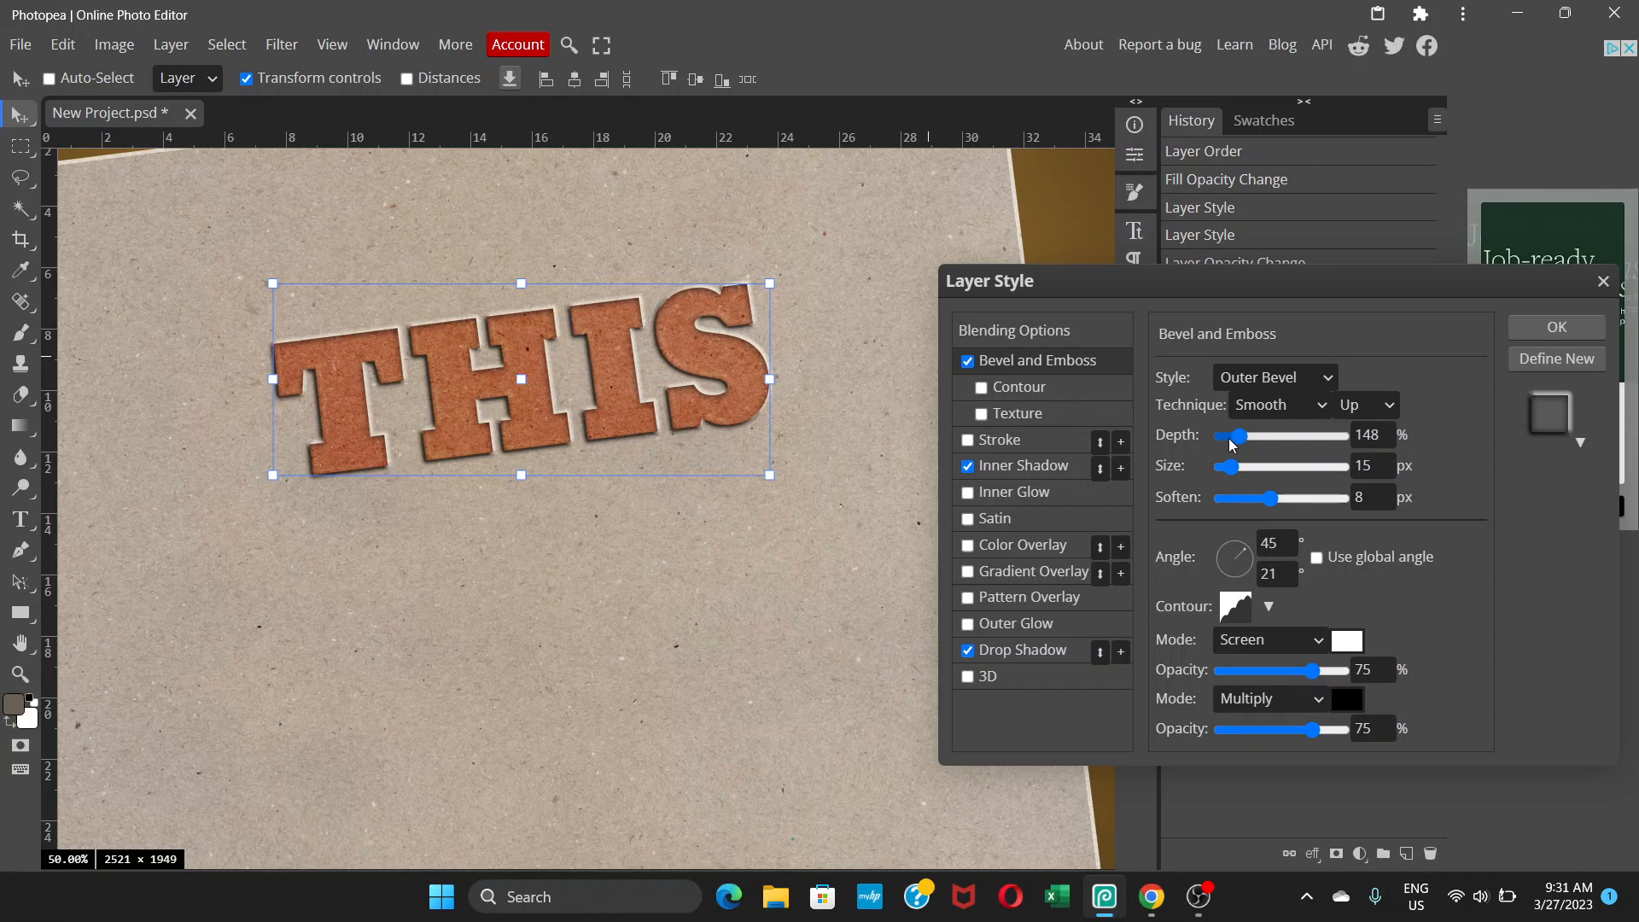
{"action": "left_click_drag", "start_coordinate": [1235, 442], "coordinate": [1233, 444]}
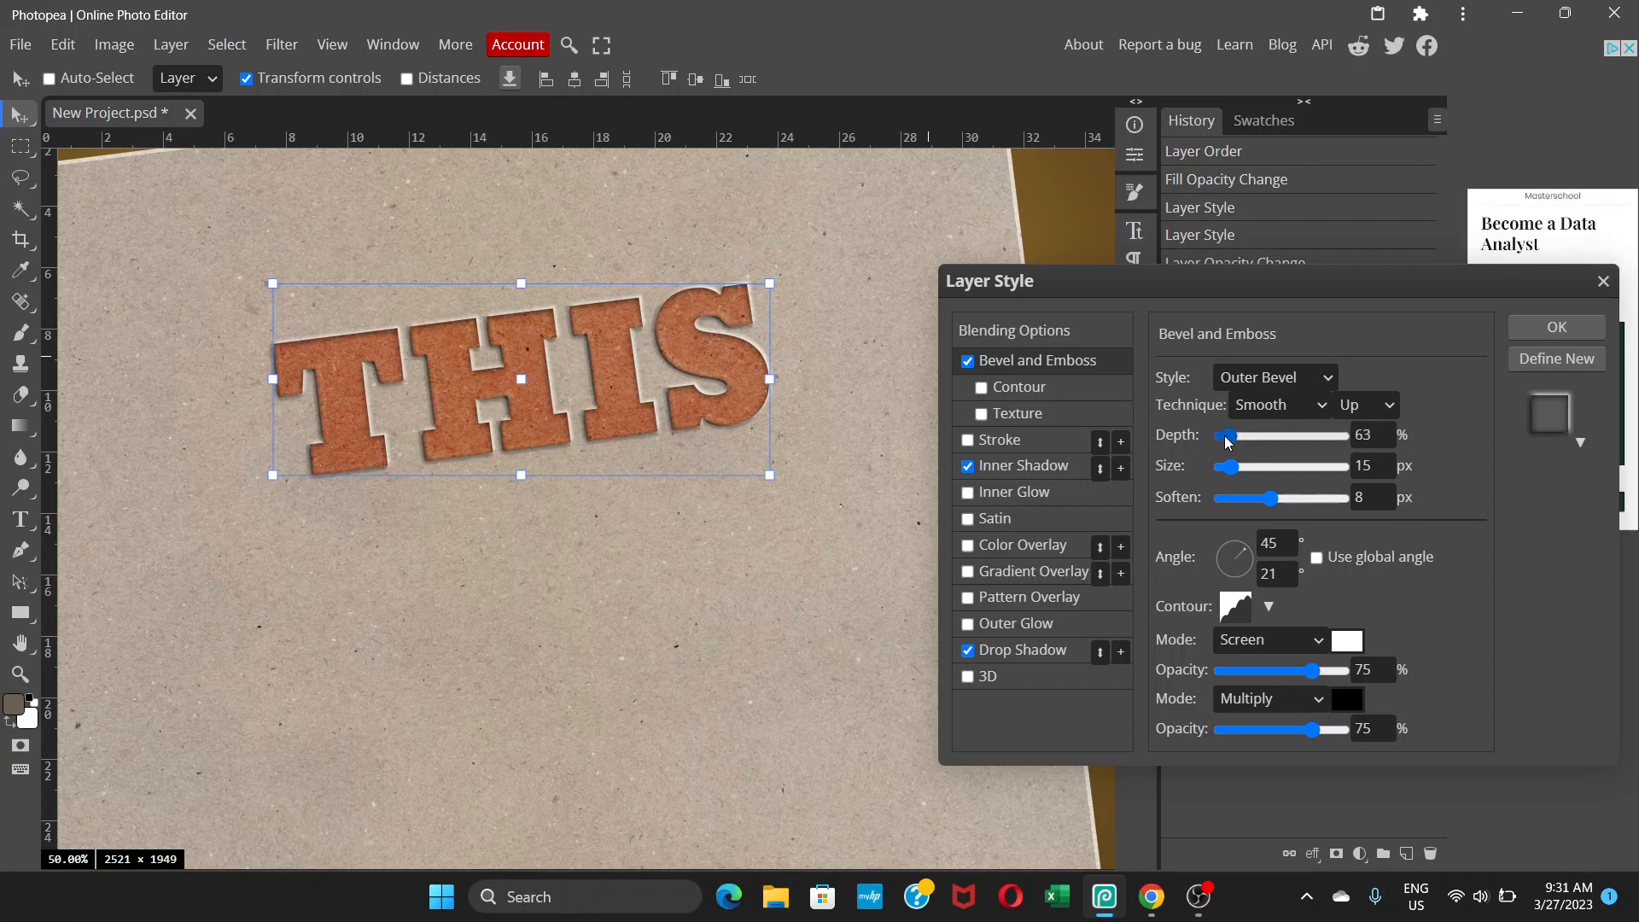
{"action": "left_click_drag", "start_coordinate": [1228, 440], "coordinate": [1224, 434]}
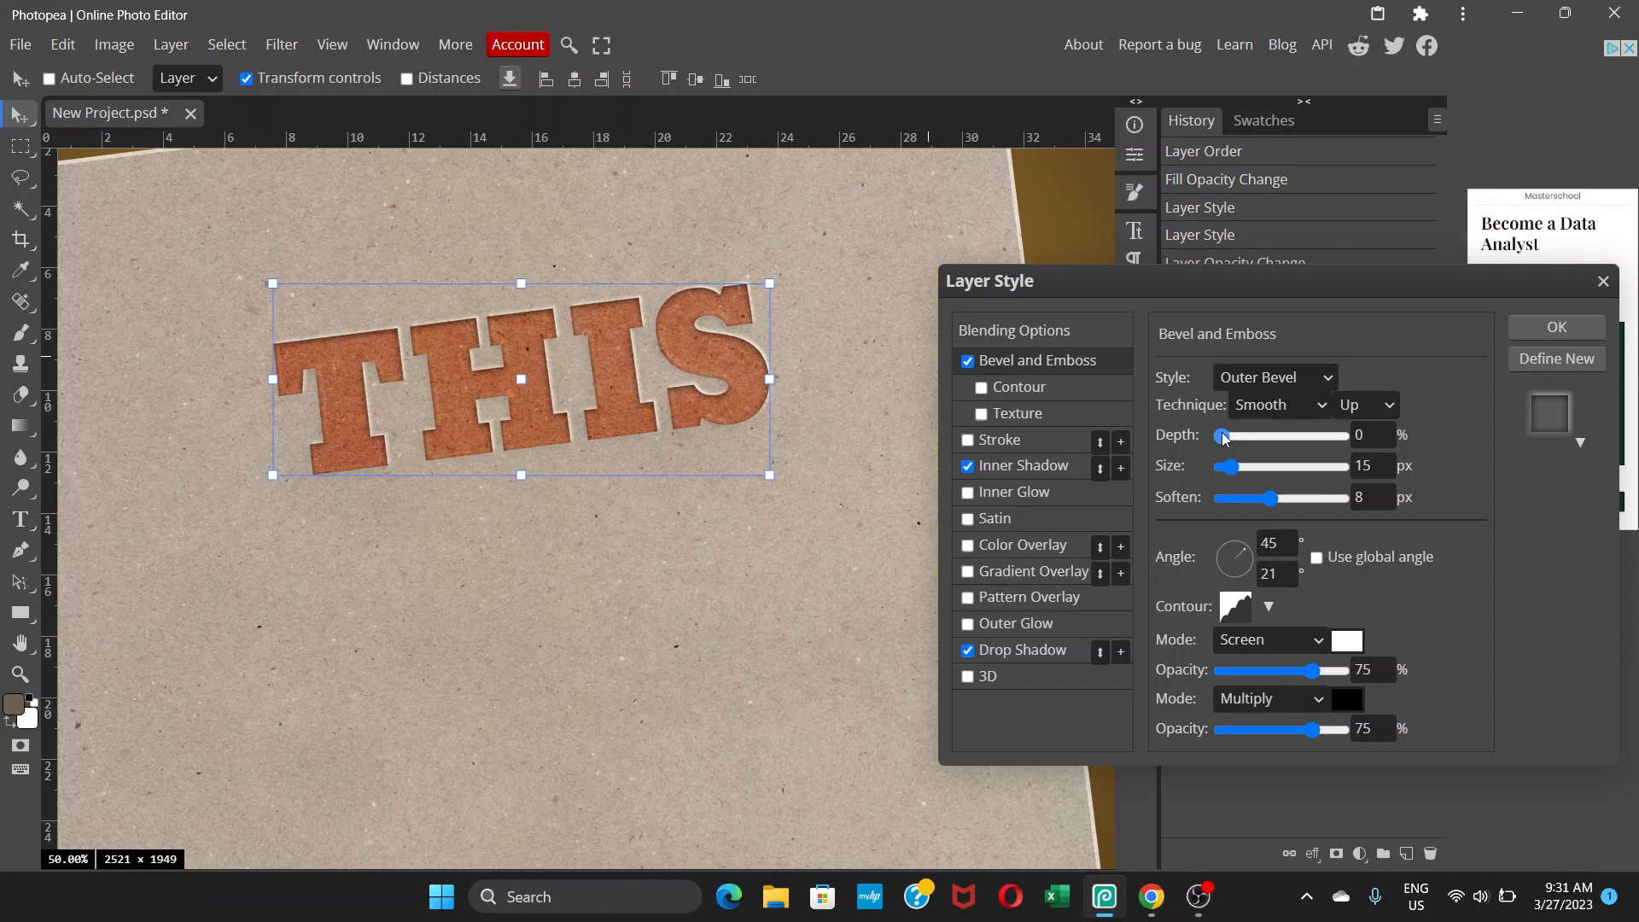
{"action": "left_click_drag", "start_coordinate": [1370, 435], "coordinate": [1334, 435]}
Set the THIS layer's inner shadow to a size of 22 px, a spread of 25% and a distance of 3 px.
{"action": "left_click", "coordinate": [1040, 466]}
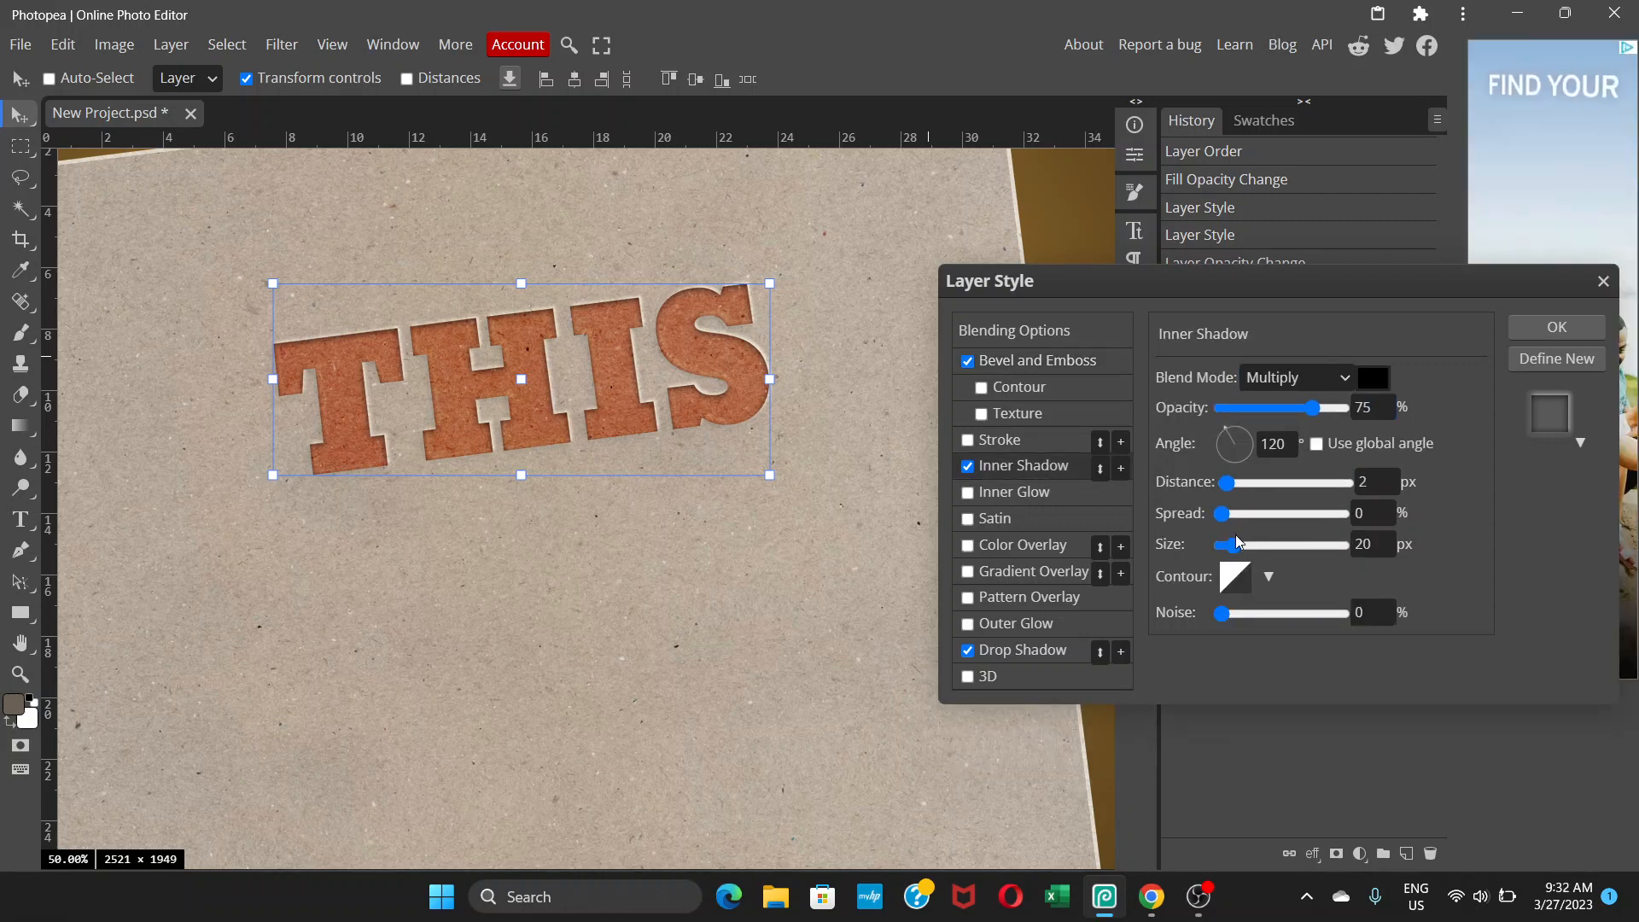
{"action": "mouse_move", "coordinate": [1247, 547]}
{"action": "left_mouse_down"}
{"action": "mouse_move", "coordinate": [1269, 547]}
{"action": "mouse_move", "coordinate": [1240, 548]}
{"action": "left_mouse_up"}
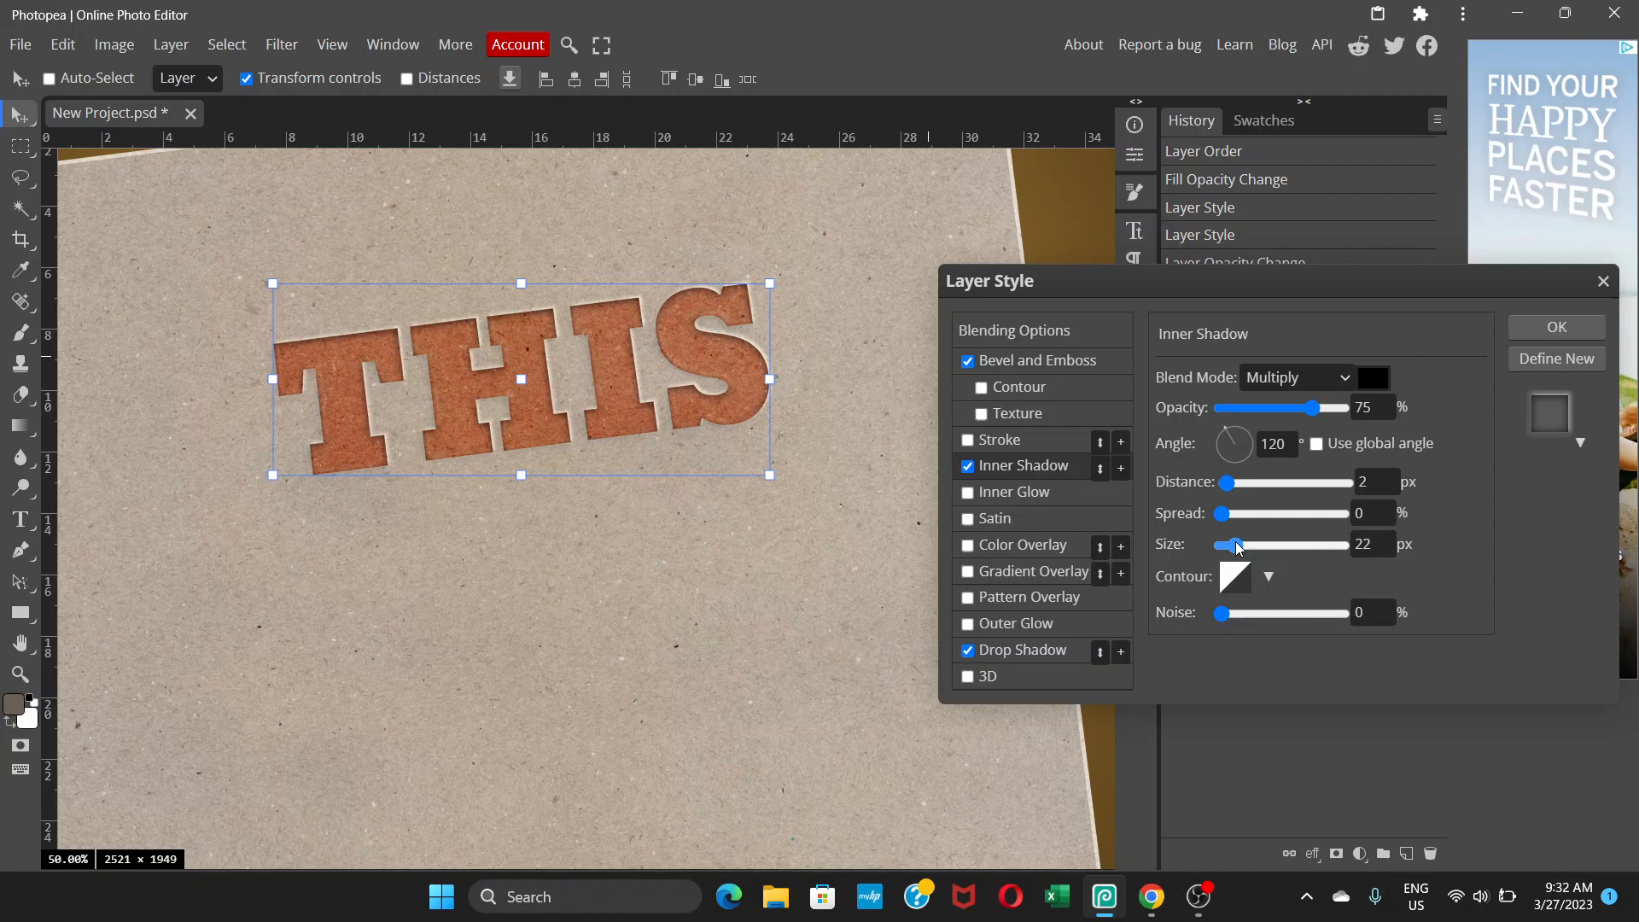
{"action": "left_click", "coordinate": [1238, 518]}
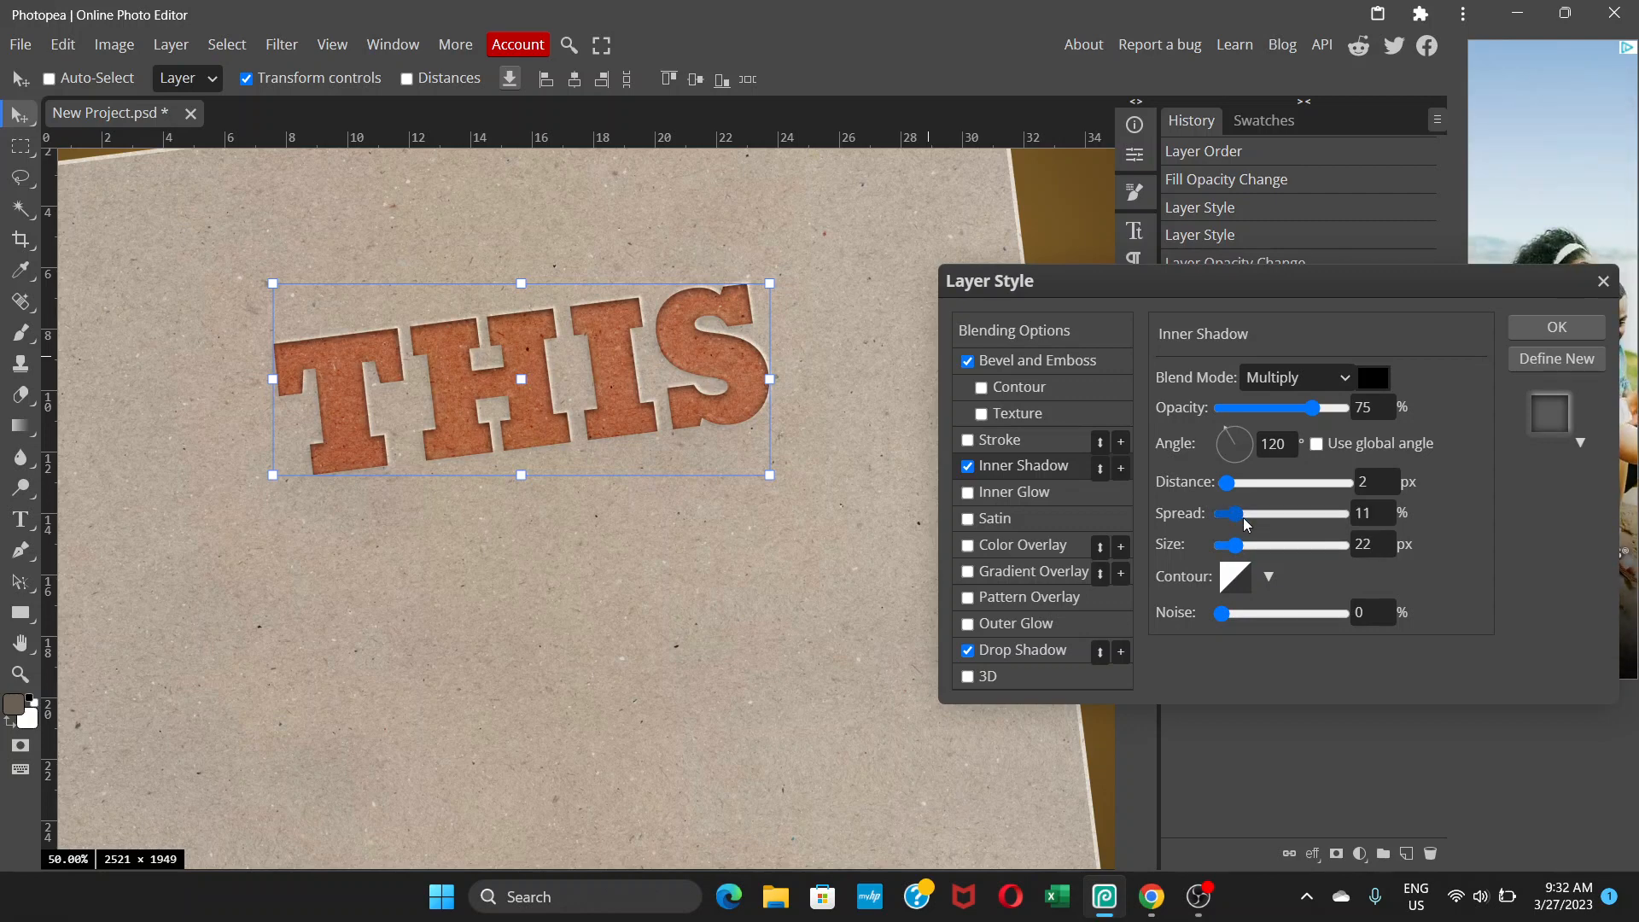
{"action": "left_click", "coordinate": [1254, 514]}
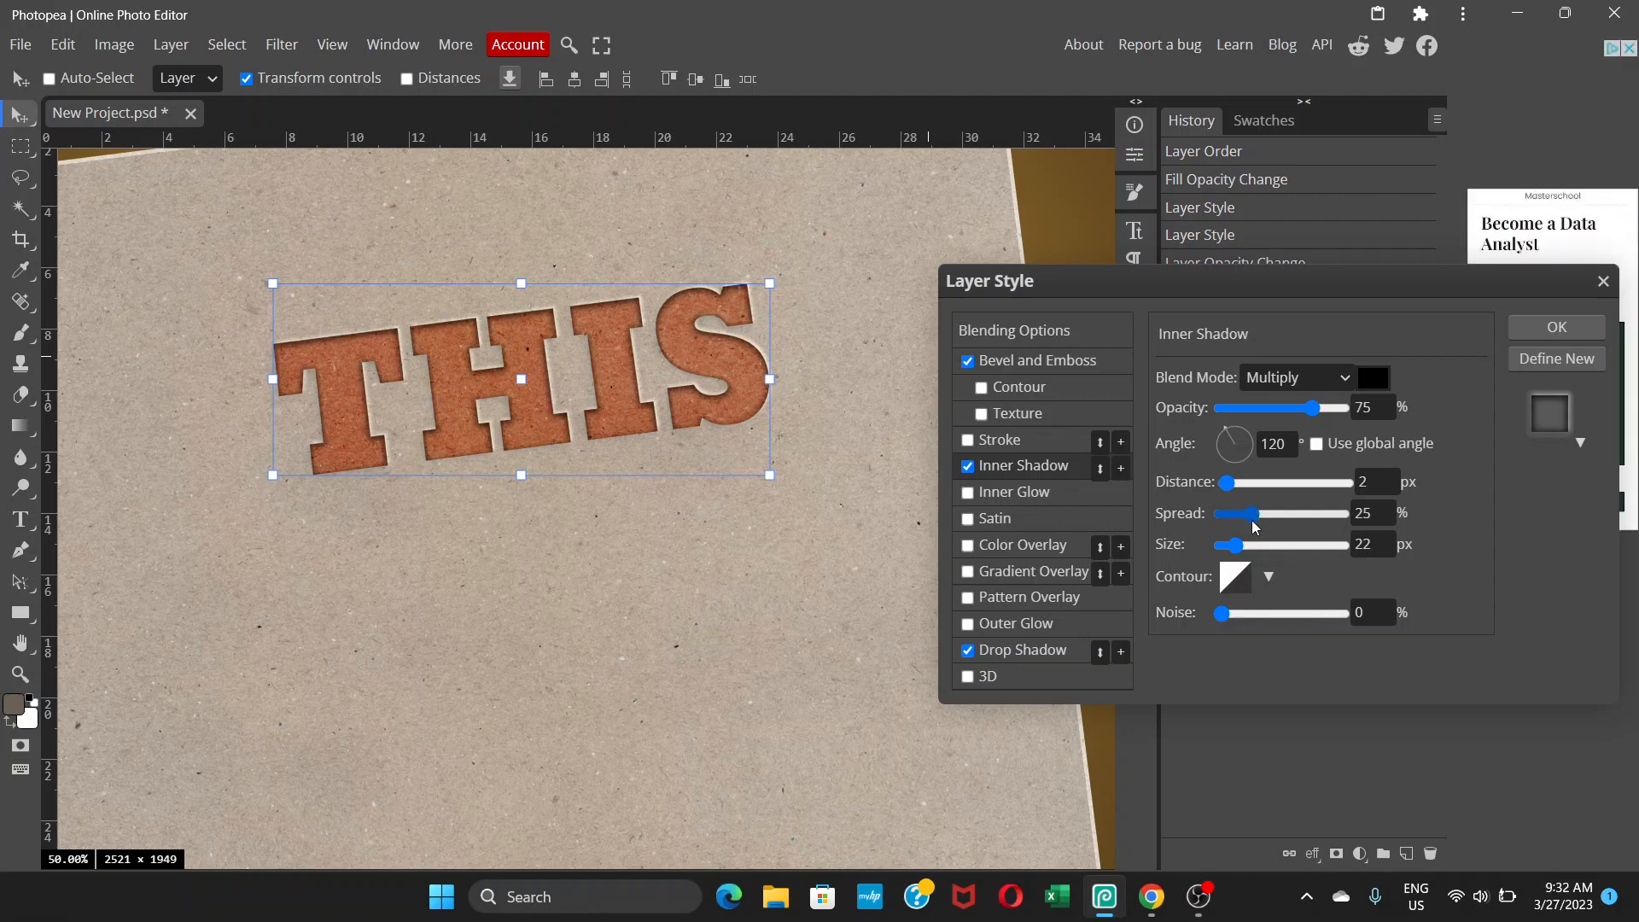
{"action": "left_click_drag", "start_coordinate": [1234, 485], "coordinate": [1208, 476]}
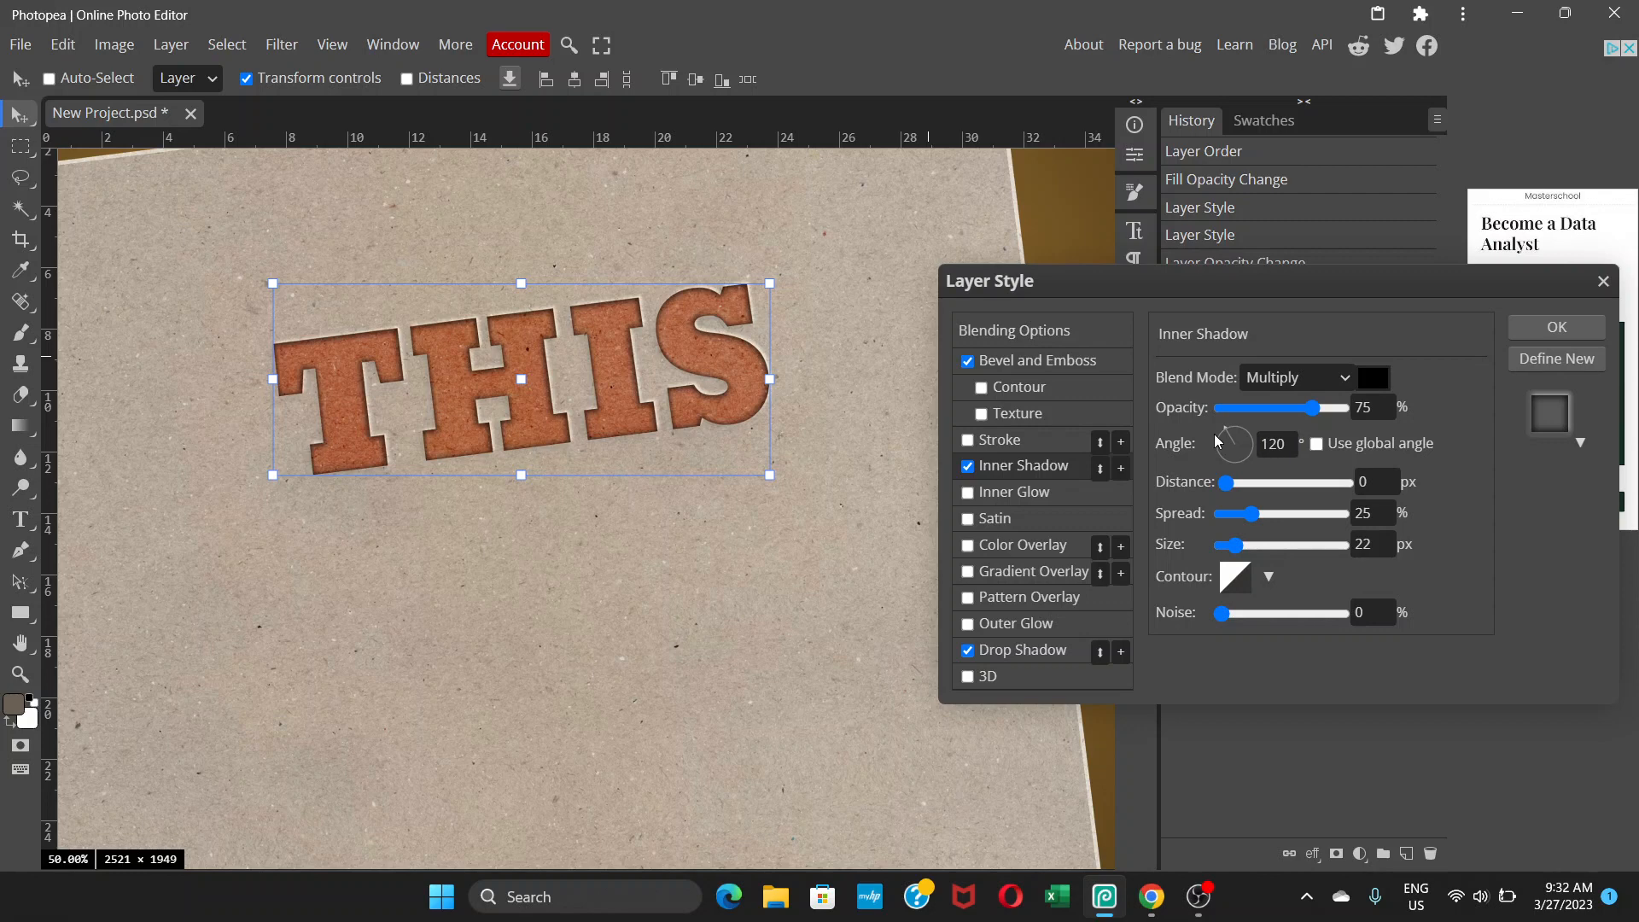
{"action": "left_click", "coordinate": [1377, 482]}
{"action": "type", "text": "3"}
{"action": "key", "text": "Return"}
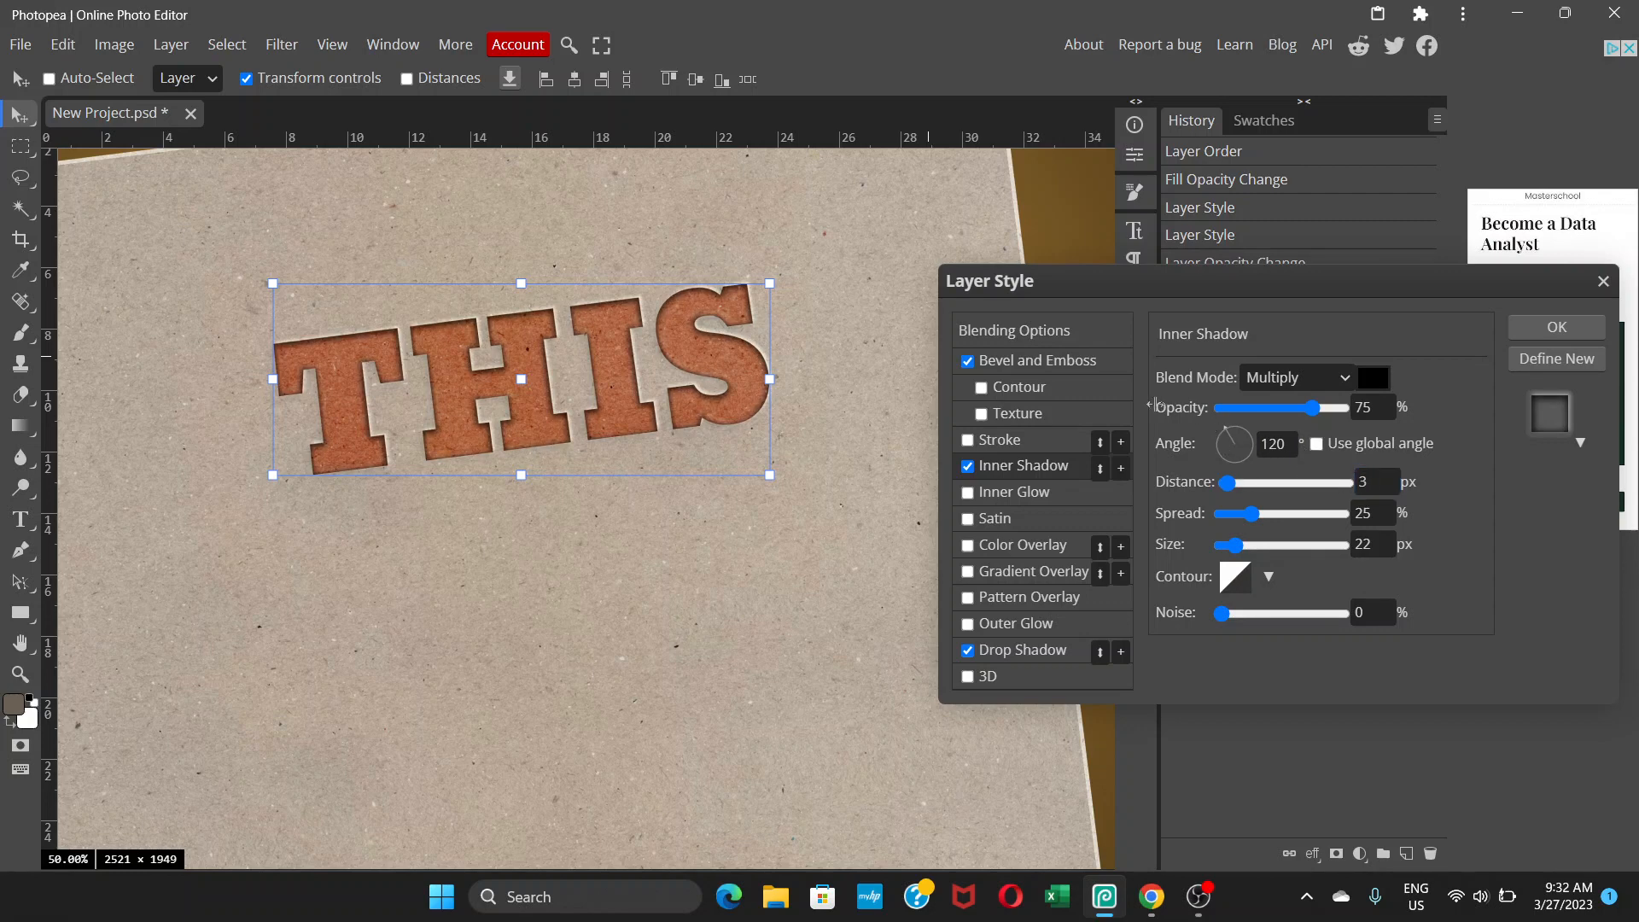
Set the THIS layer's outer bevel to a depth of 27%, a size of 8 px and a soften of 3 px.
{"action": "left_click", "coordinate": [1078, 362]}
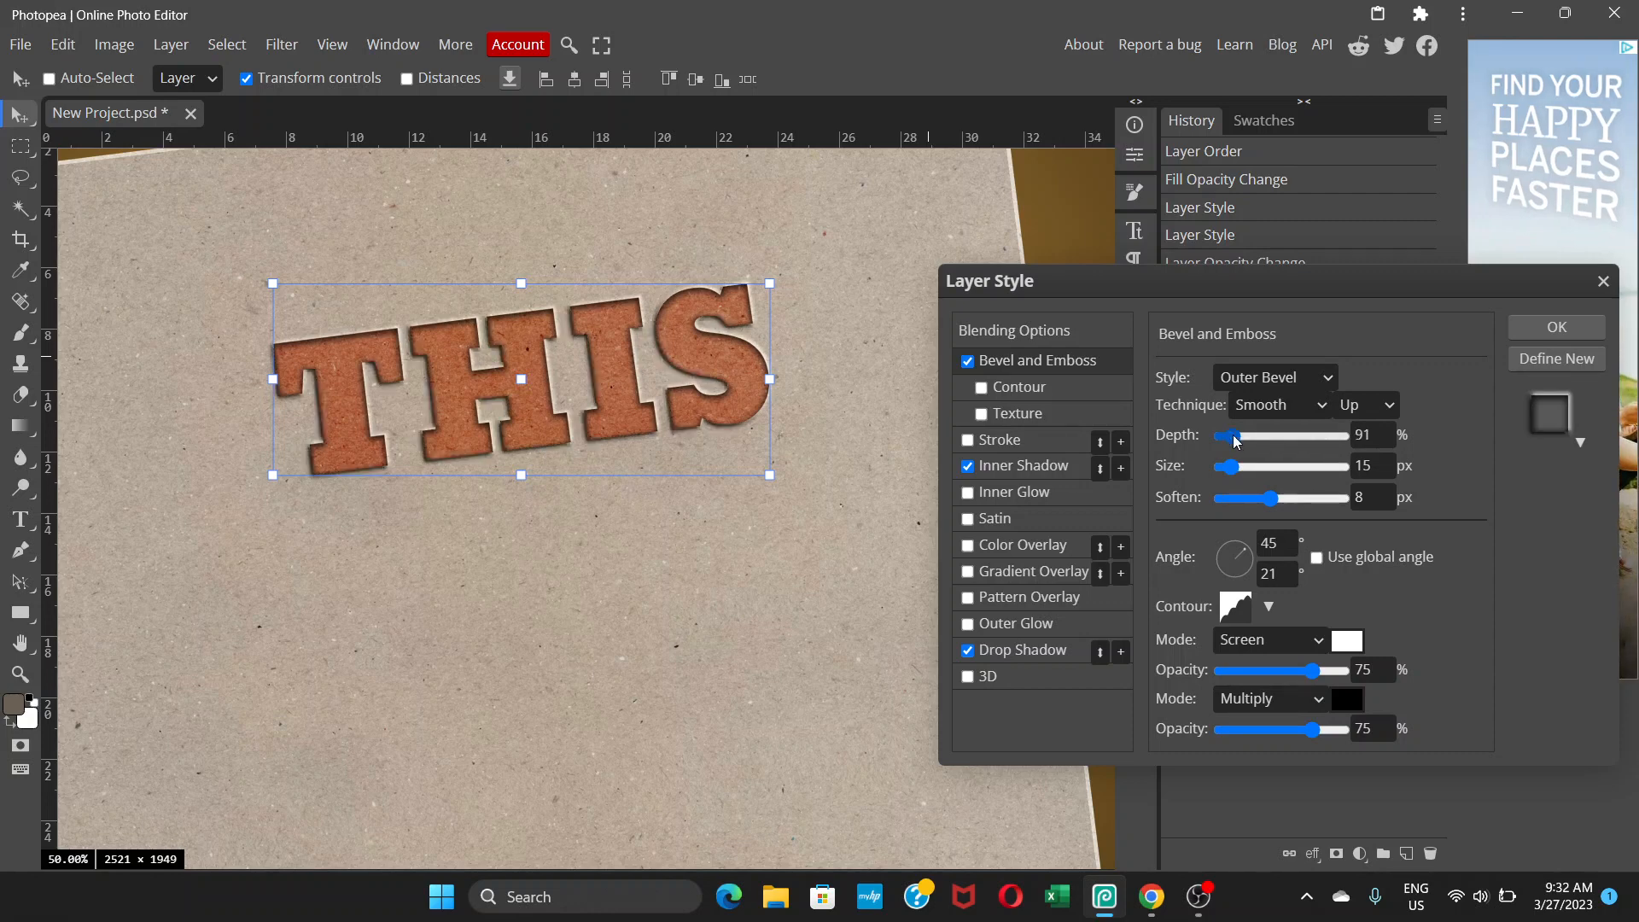
{"action": "left_click", "coordinate": [1230, 442]}
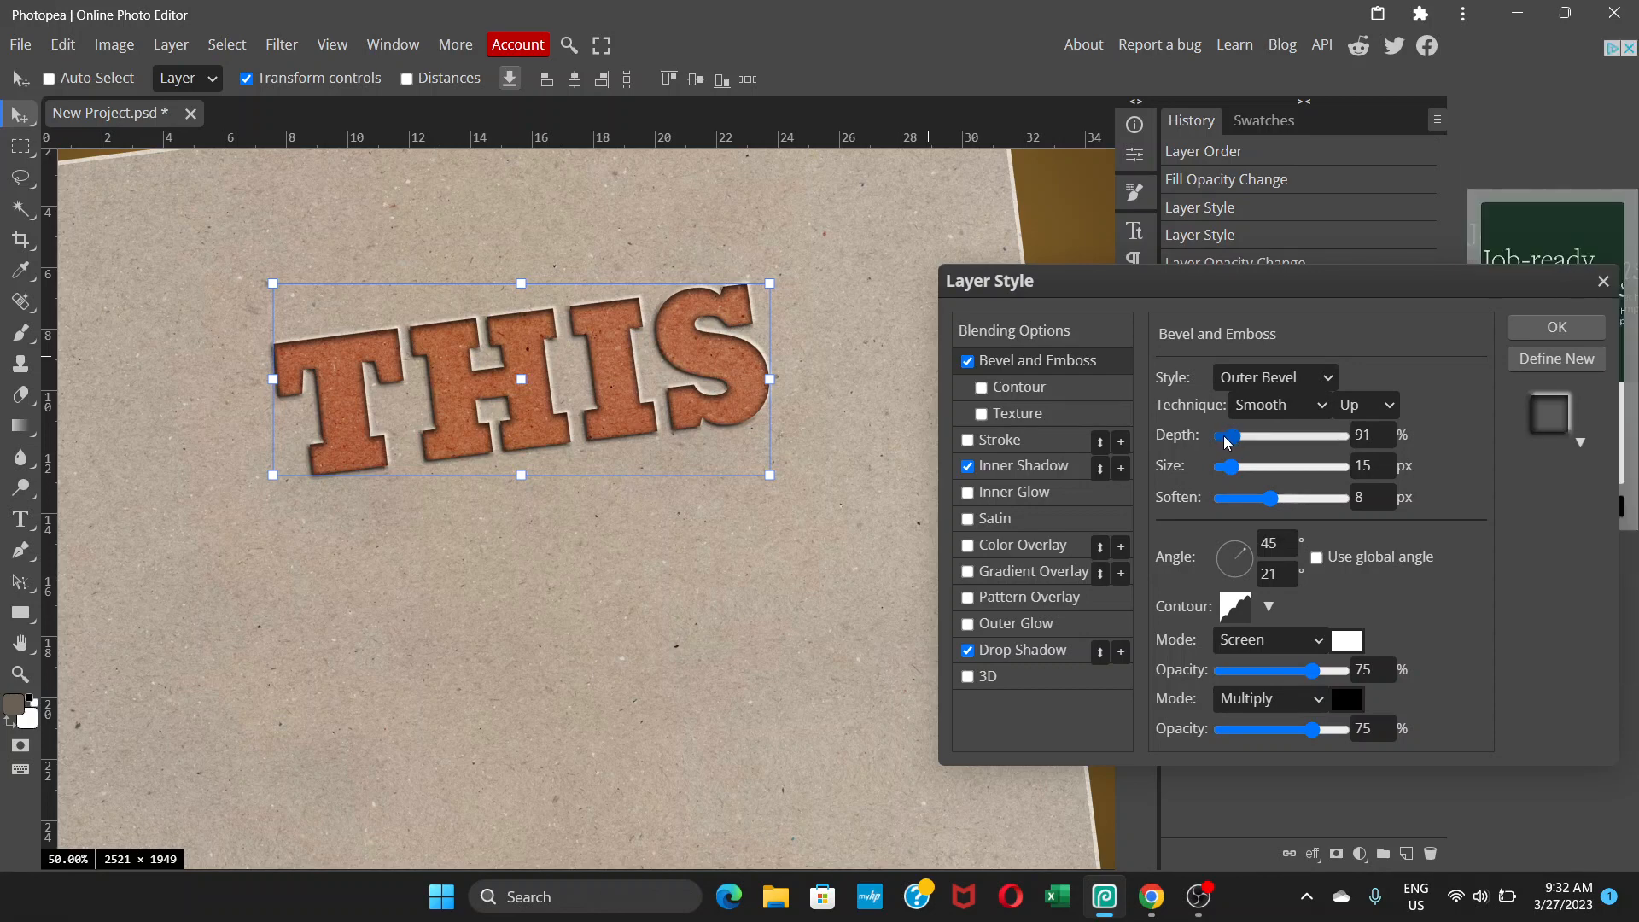
{"action": "left_click_drag", "start_coordinate": [1228, 439], "coordinate": [1222, 438]}
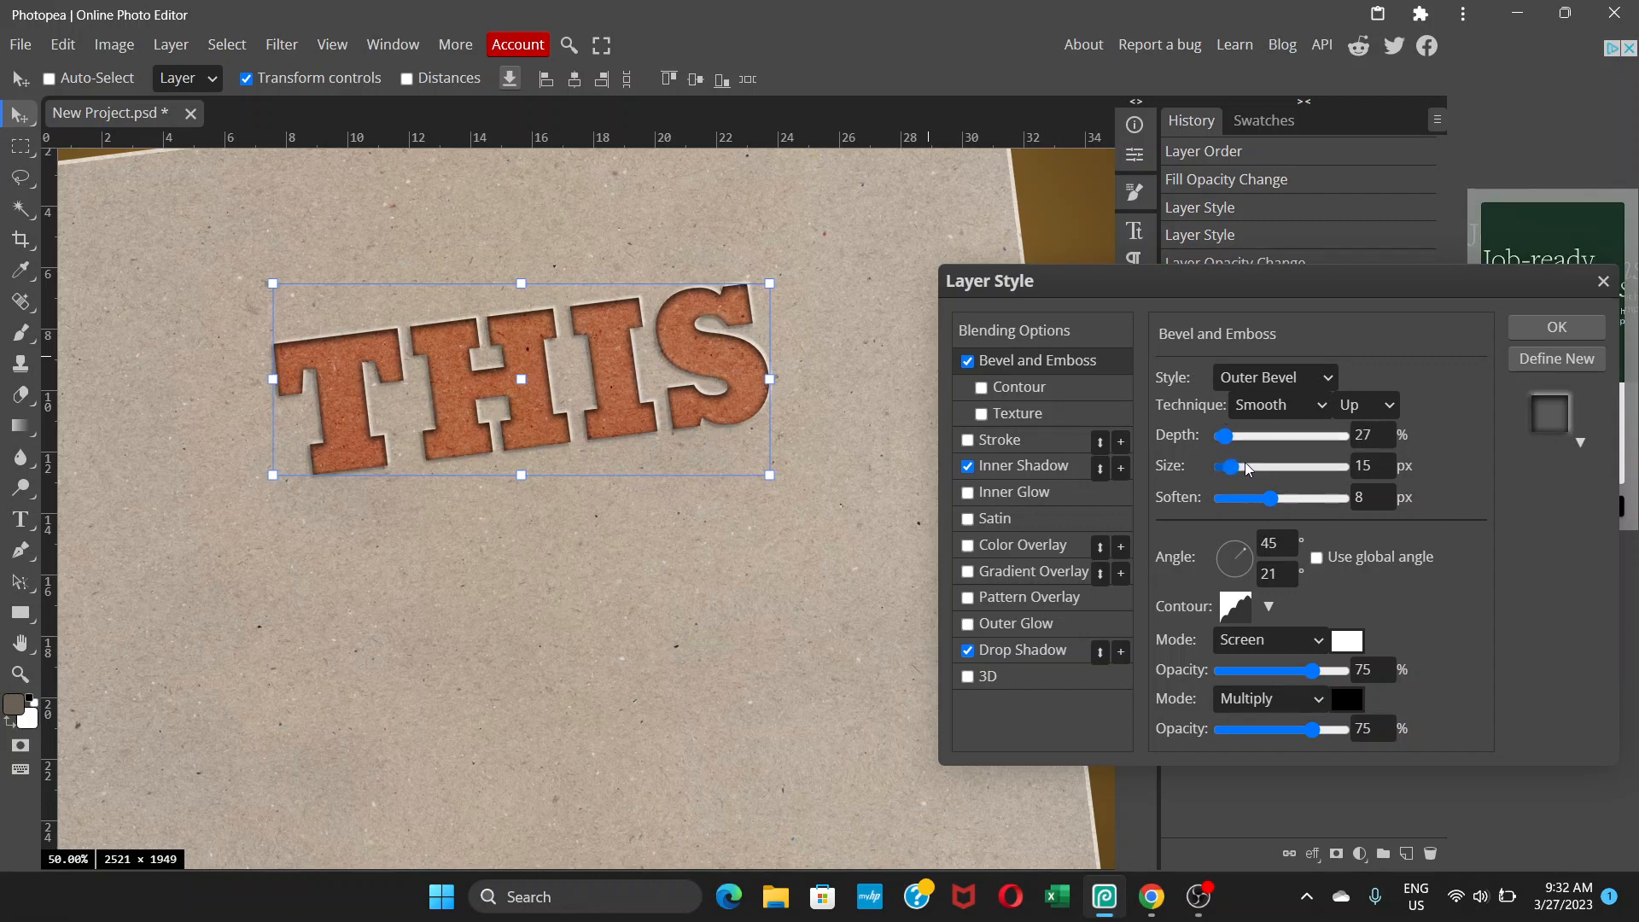
{"action": "left_click", "coordinate": [1242, 464]}
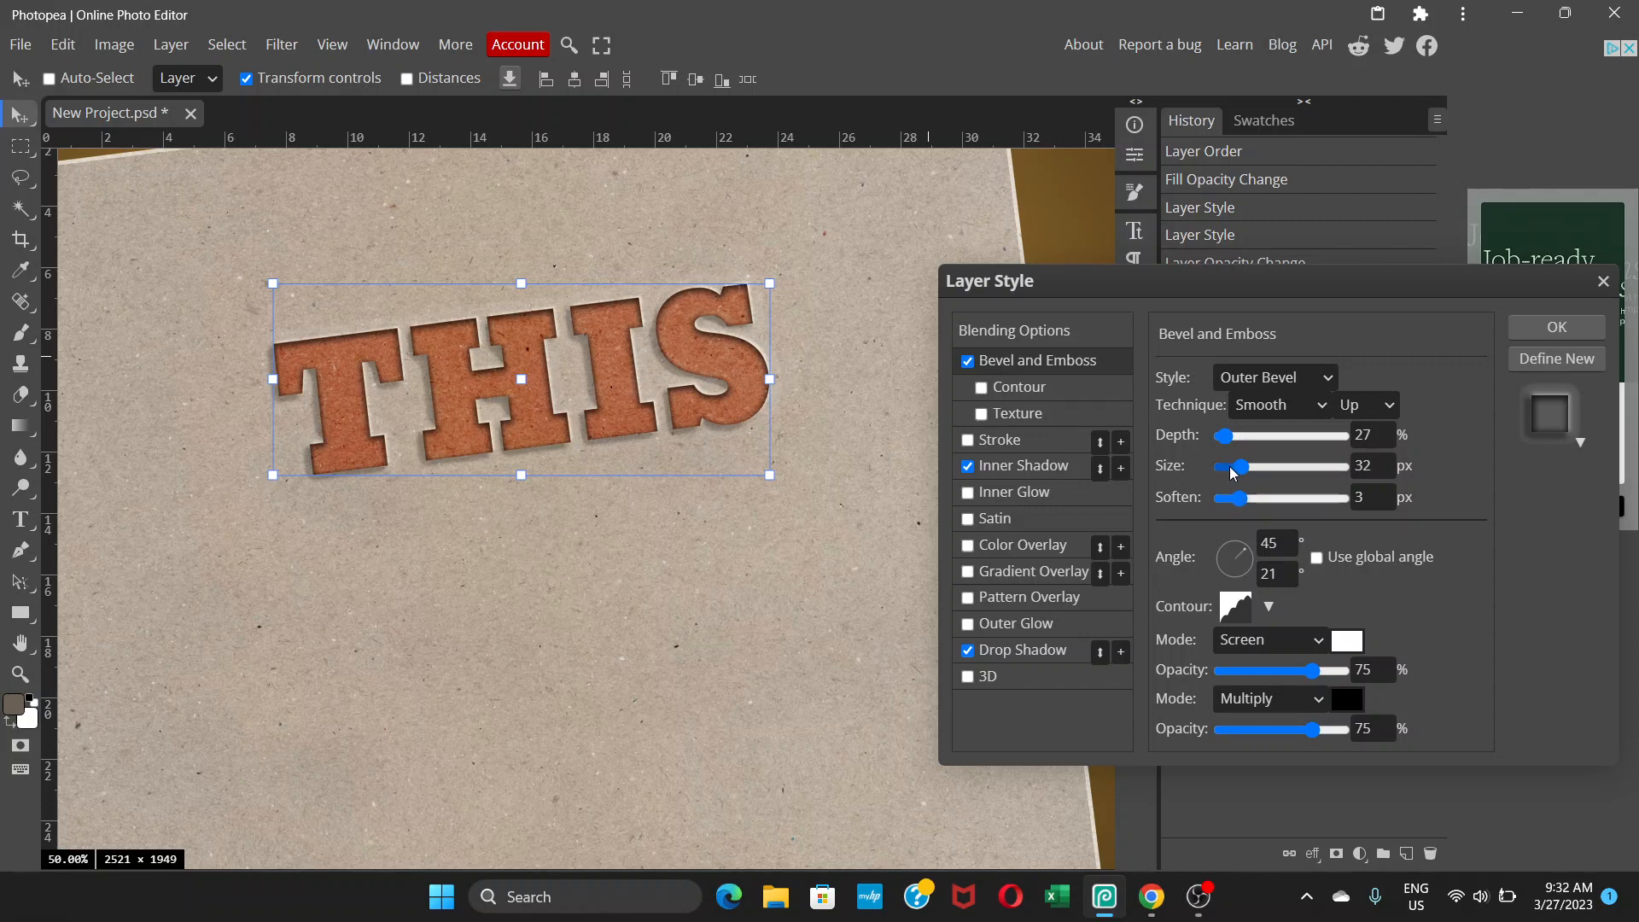
{"action": "left_click_drag", "start_coordinate": [1234, 468], "coordinate": [1227, 466]}
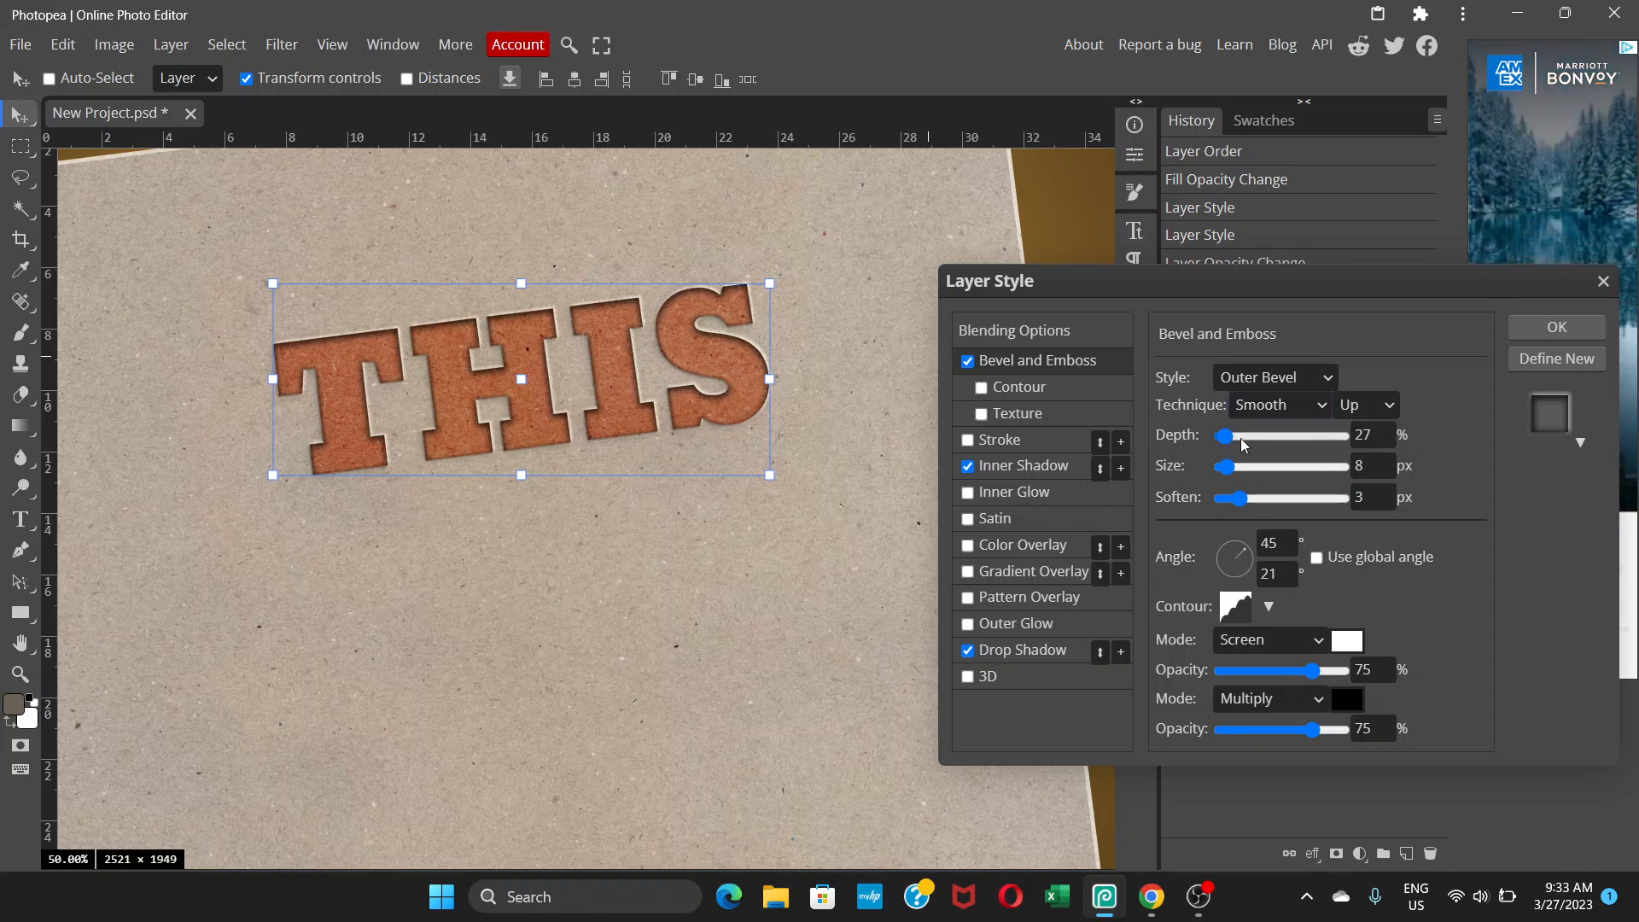
Set the THIS layer's outer bevel depth to 233% and its inner shadow angle to 45°, trying a shadow distance of 17 px.
{"action": "left_click_drag", "start_coordinate": [1240, 434], "coordinate": [1257, 434]}
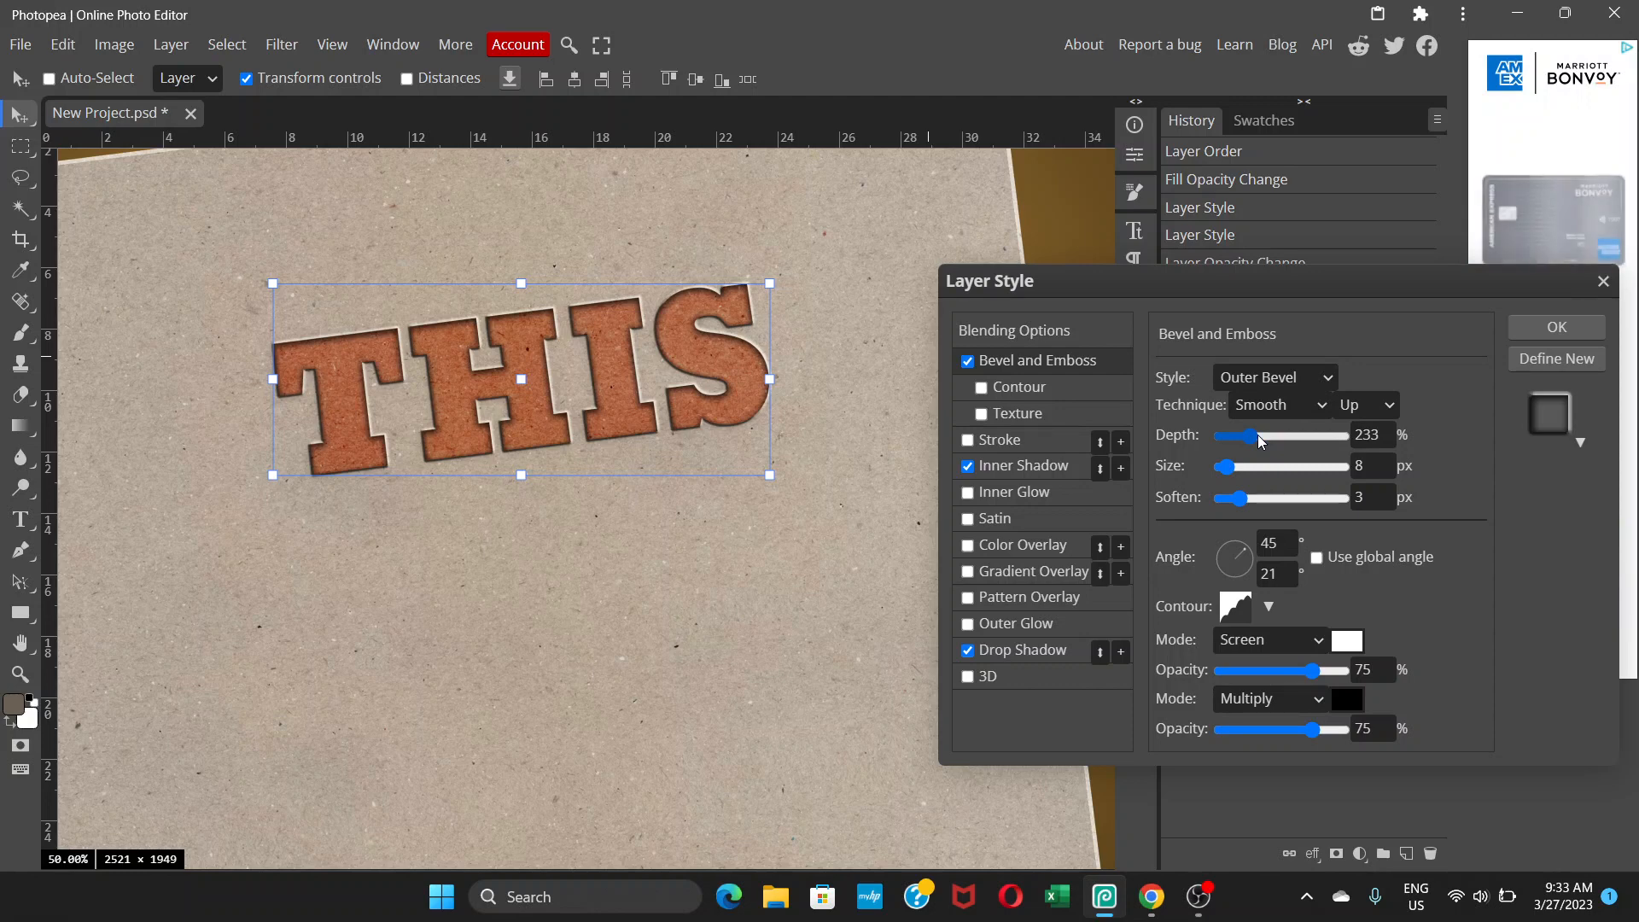
{"action": "left_click", "coordinate": [1027, 466]}
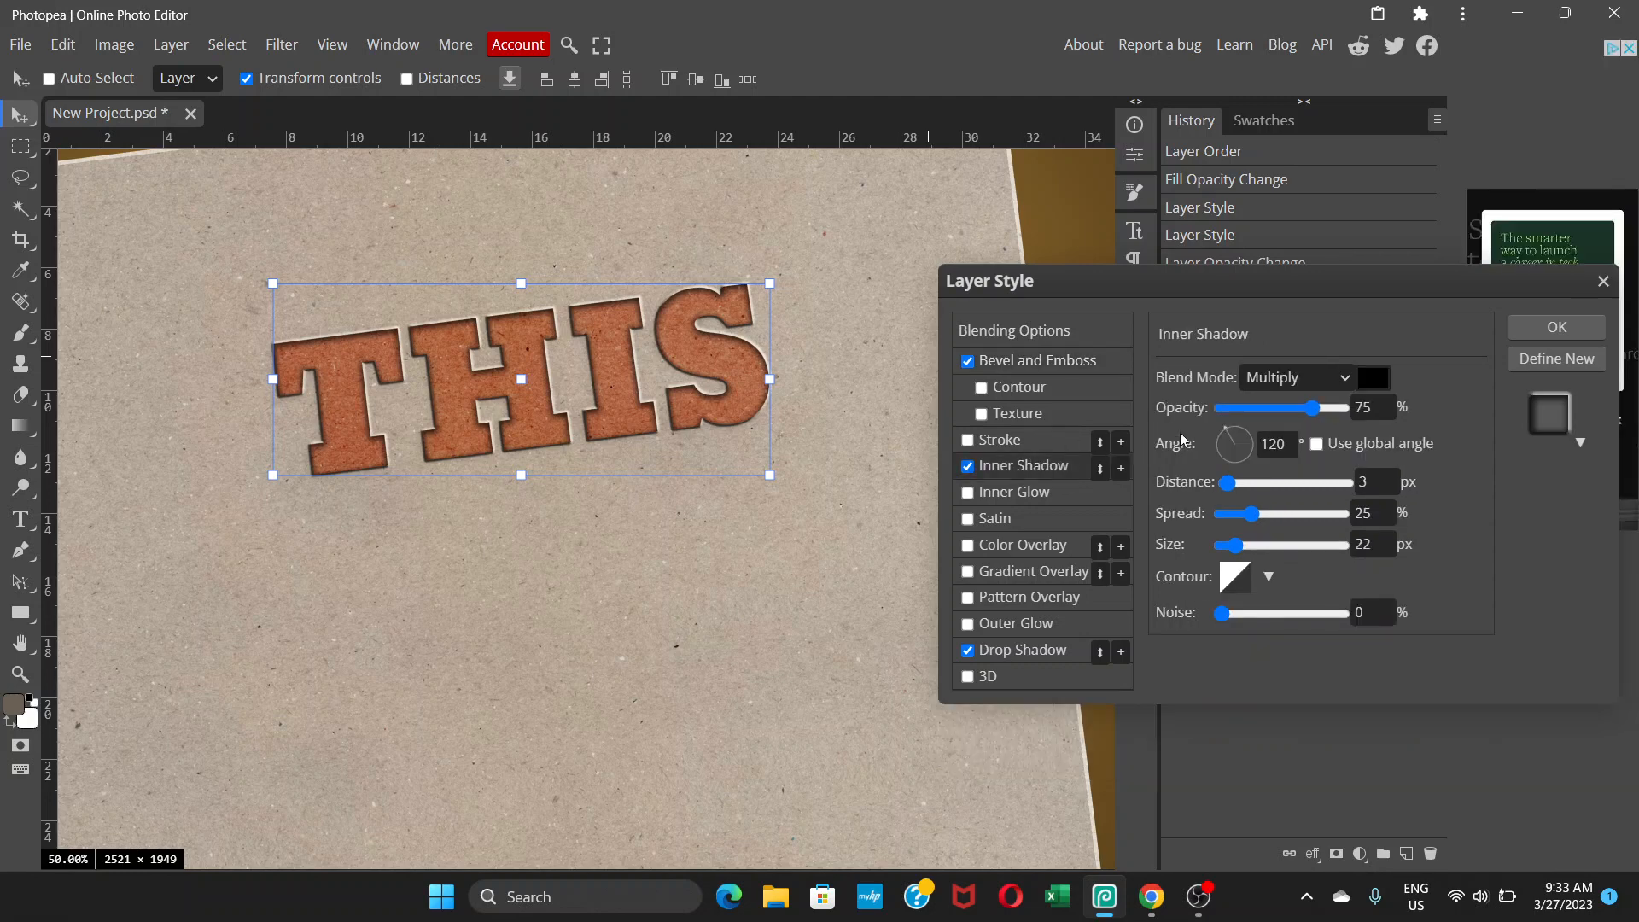
{"action": "left_click", "coordinate": [1238, 483]}
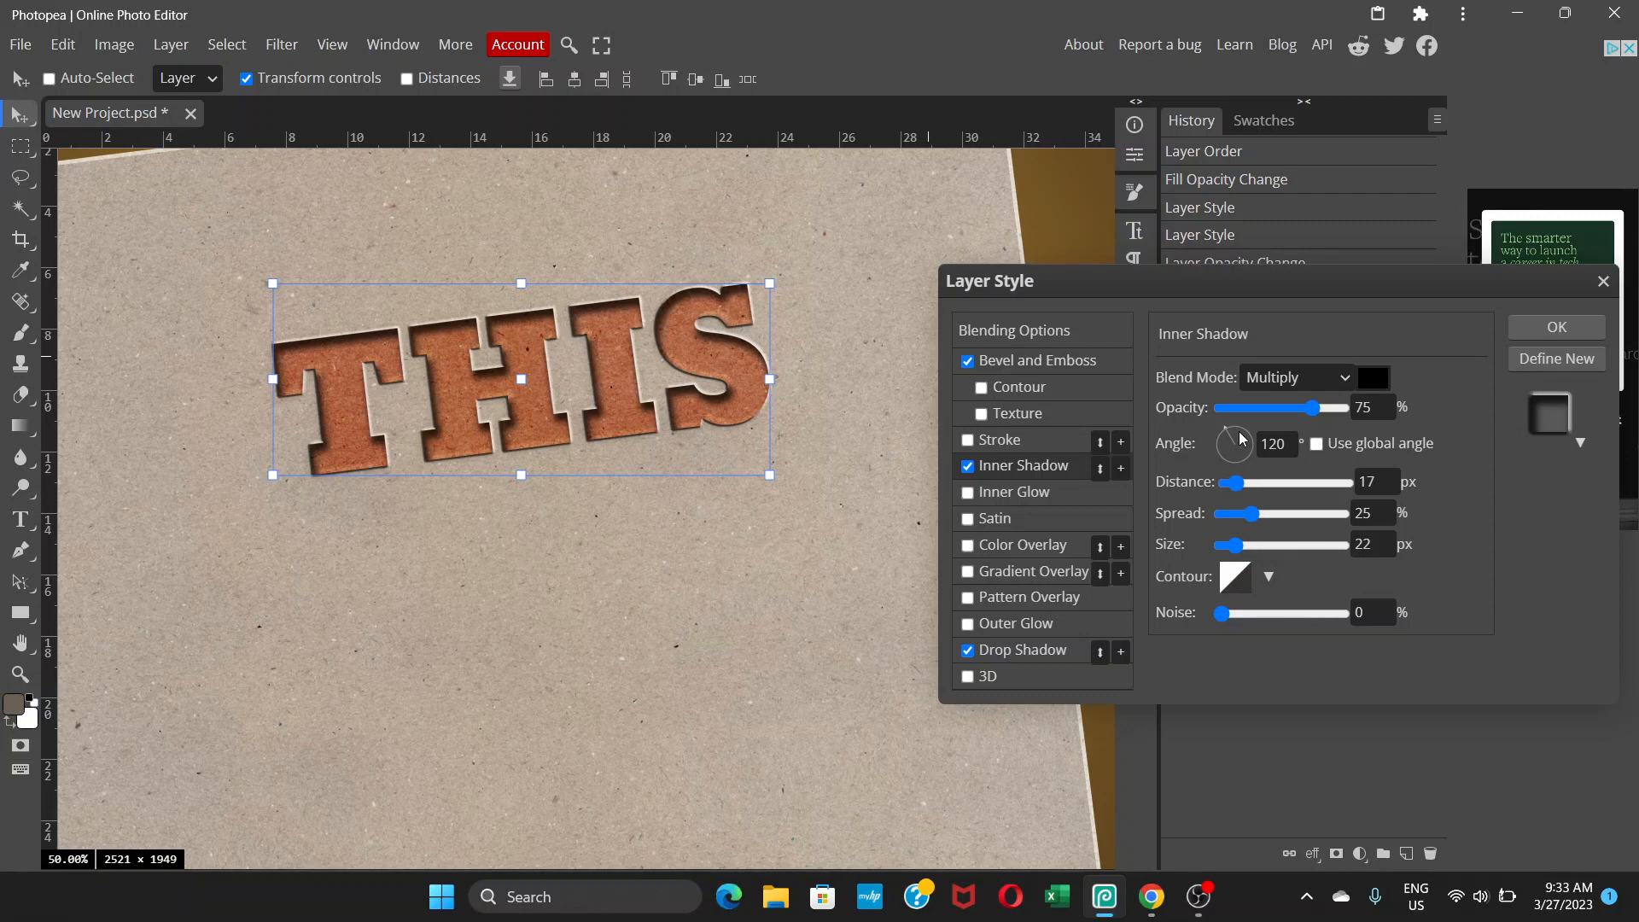
{"action": "left_click_drag", "start_coordinate": [1240, 434], "coordinate": [1243, 429]}
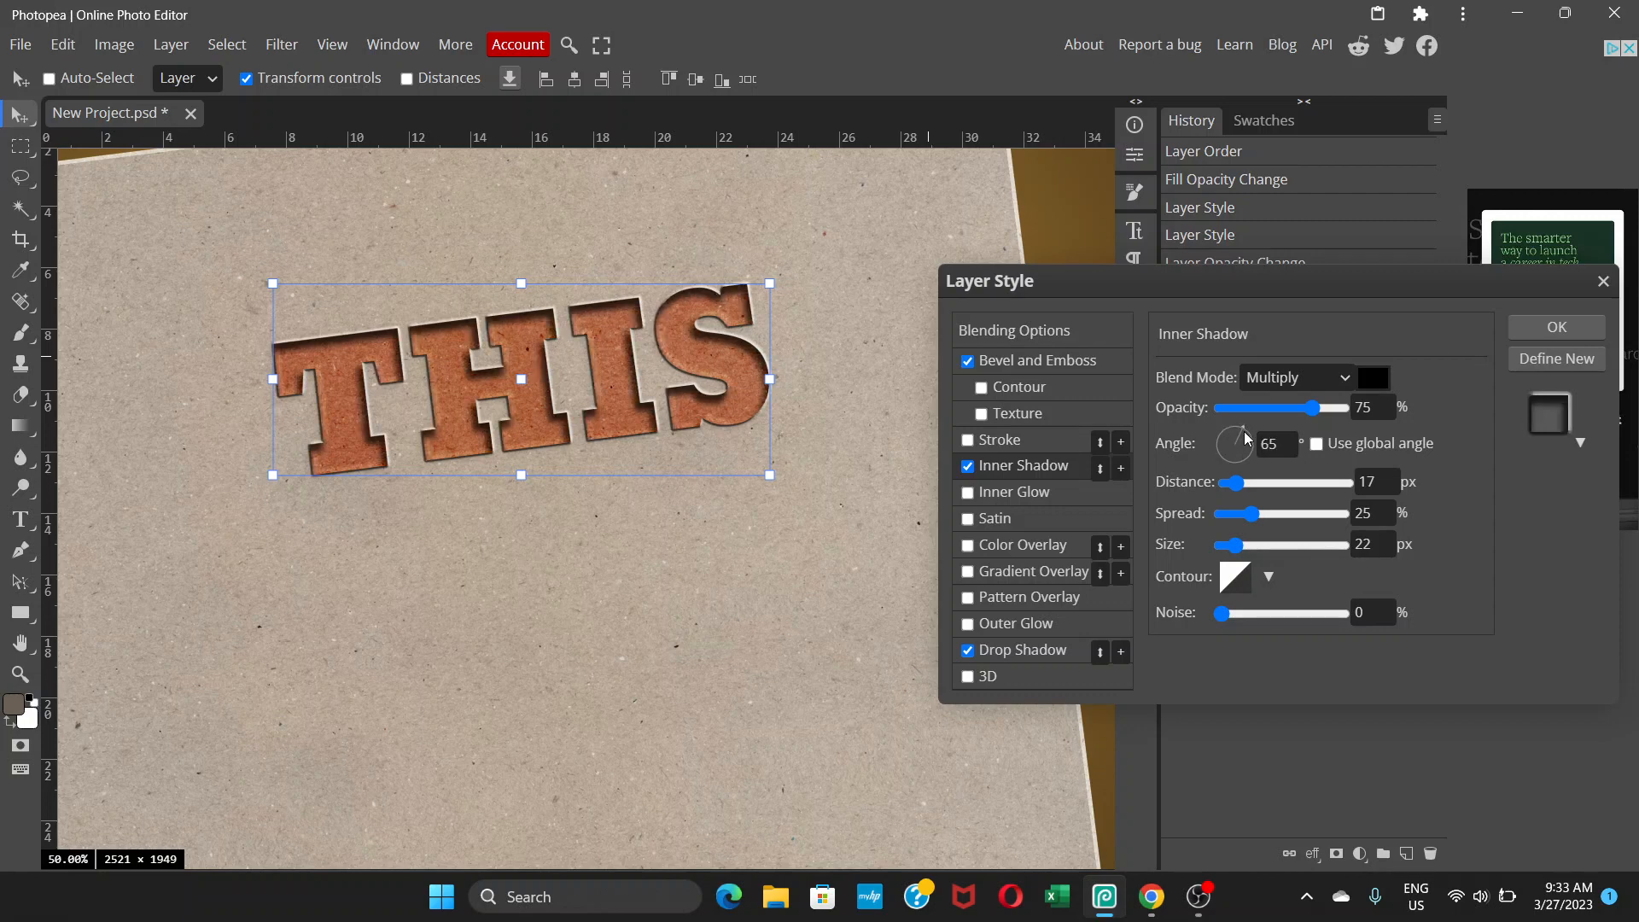
{"action": "left_click_drag", "start_coordinate": [1244, 432], "coordinate": [1189, 441]}
{"action": "type", "text": "45"}
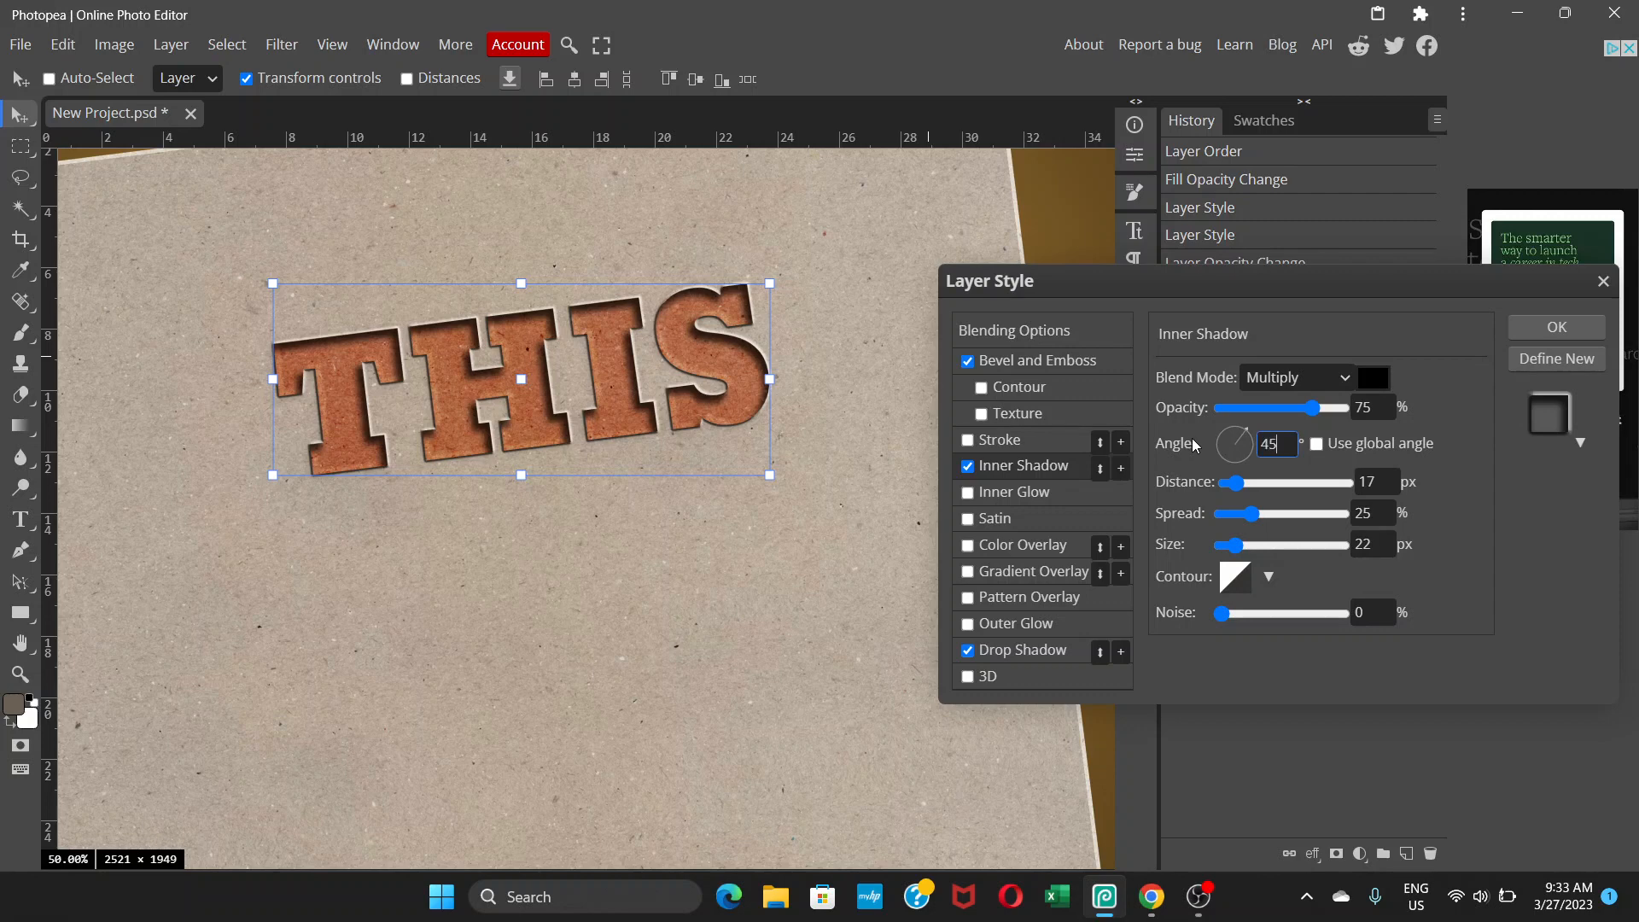
{"action": "left_click", "coordinate": [1188, 443]}
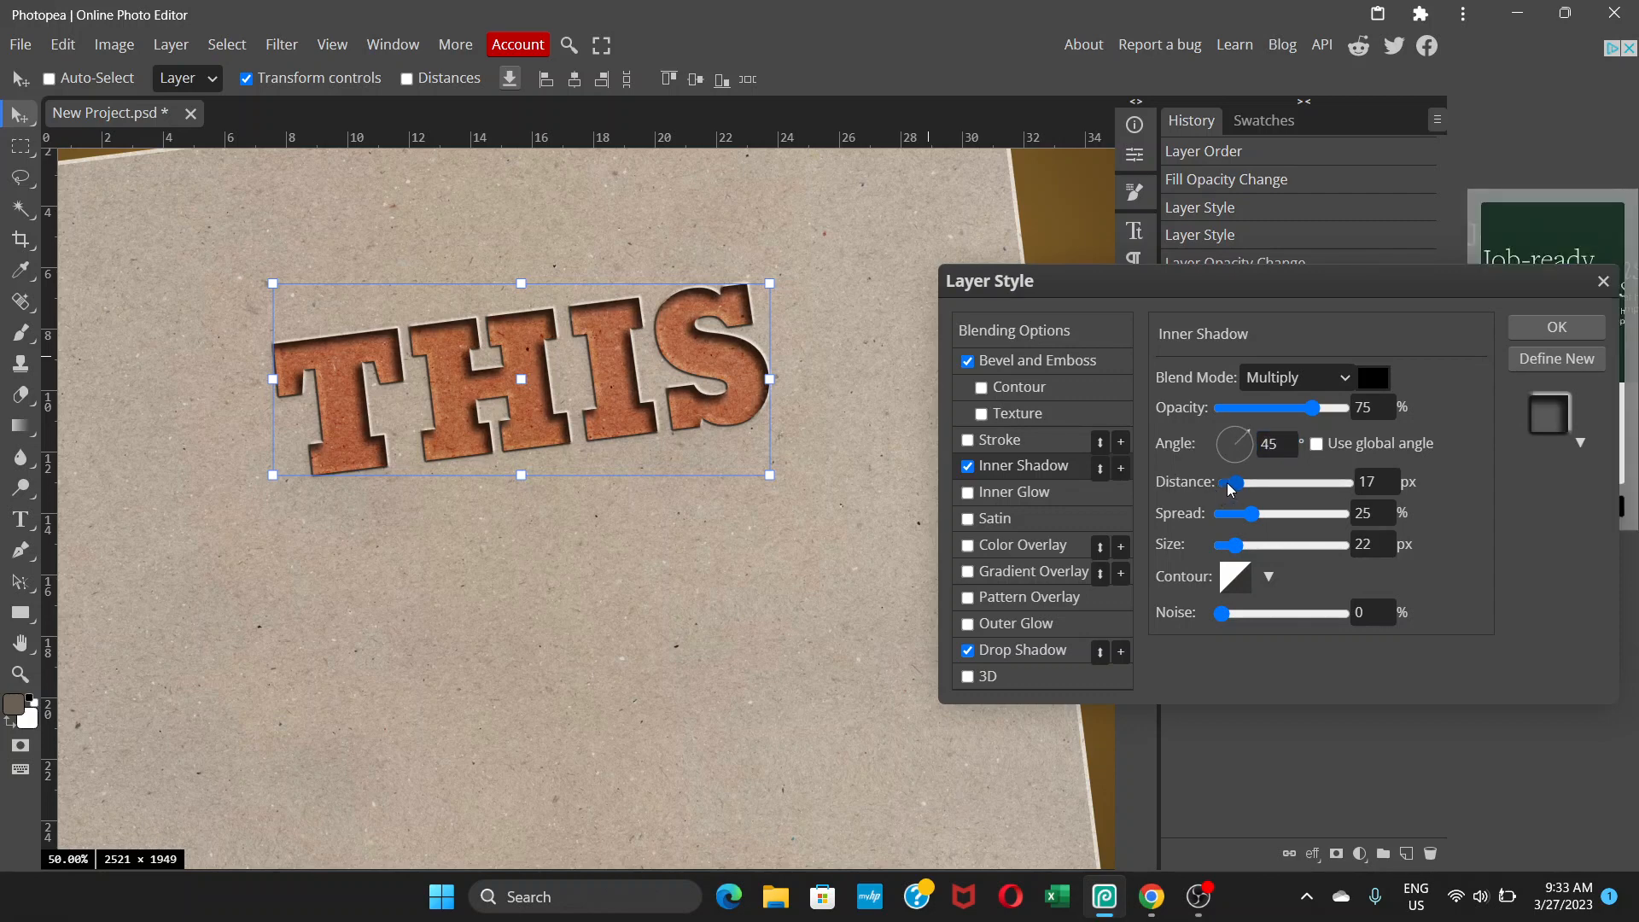
Set the inner shadow's distance to 0 px and its spread to 3%, and apply the layer style.
{"action": "left_click", "coordinate": [1223, 484]}
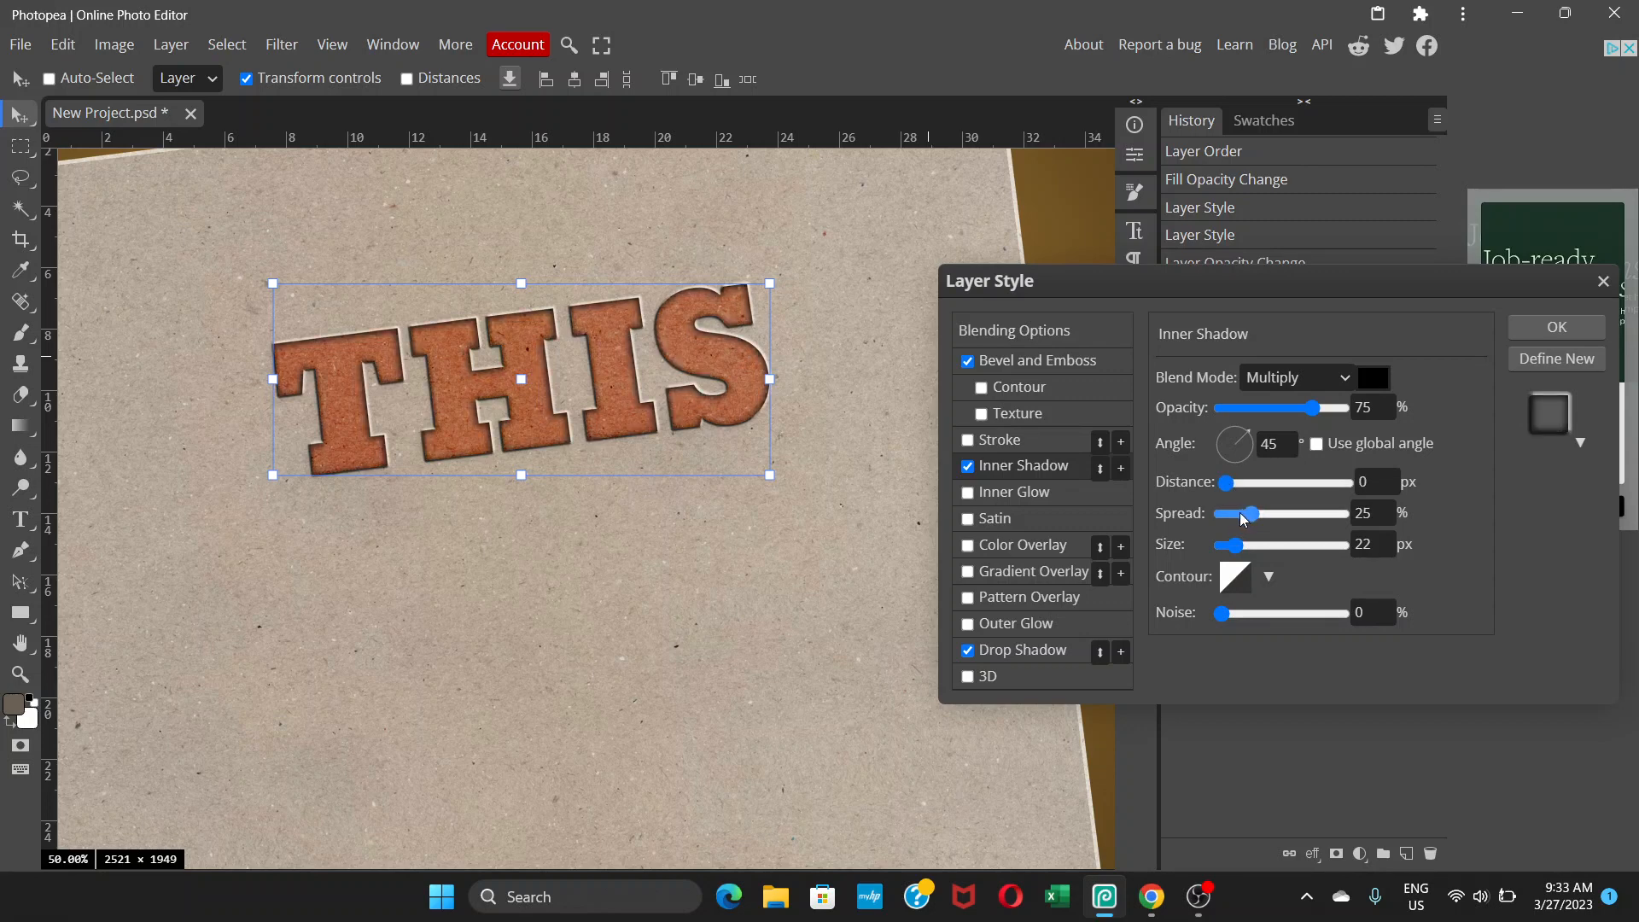
{"action": "left_click_drag", "start_coordinate": [1252, 516], "coordinate": [1224, 515]}
{"action": "left_click", "coordinate": [1384, 512]}
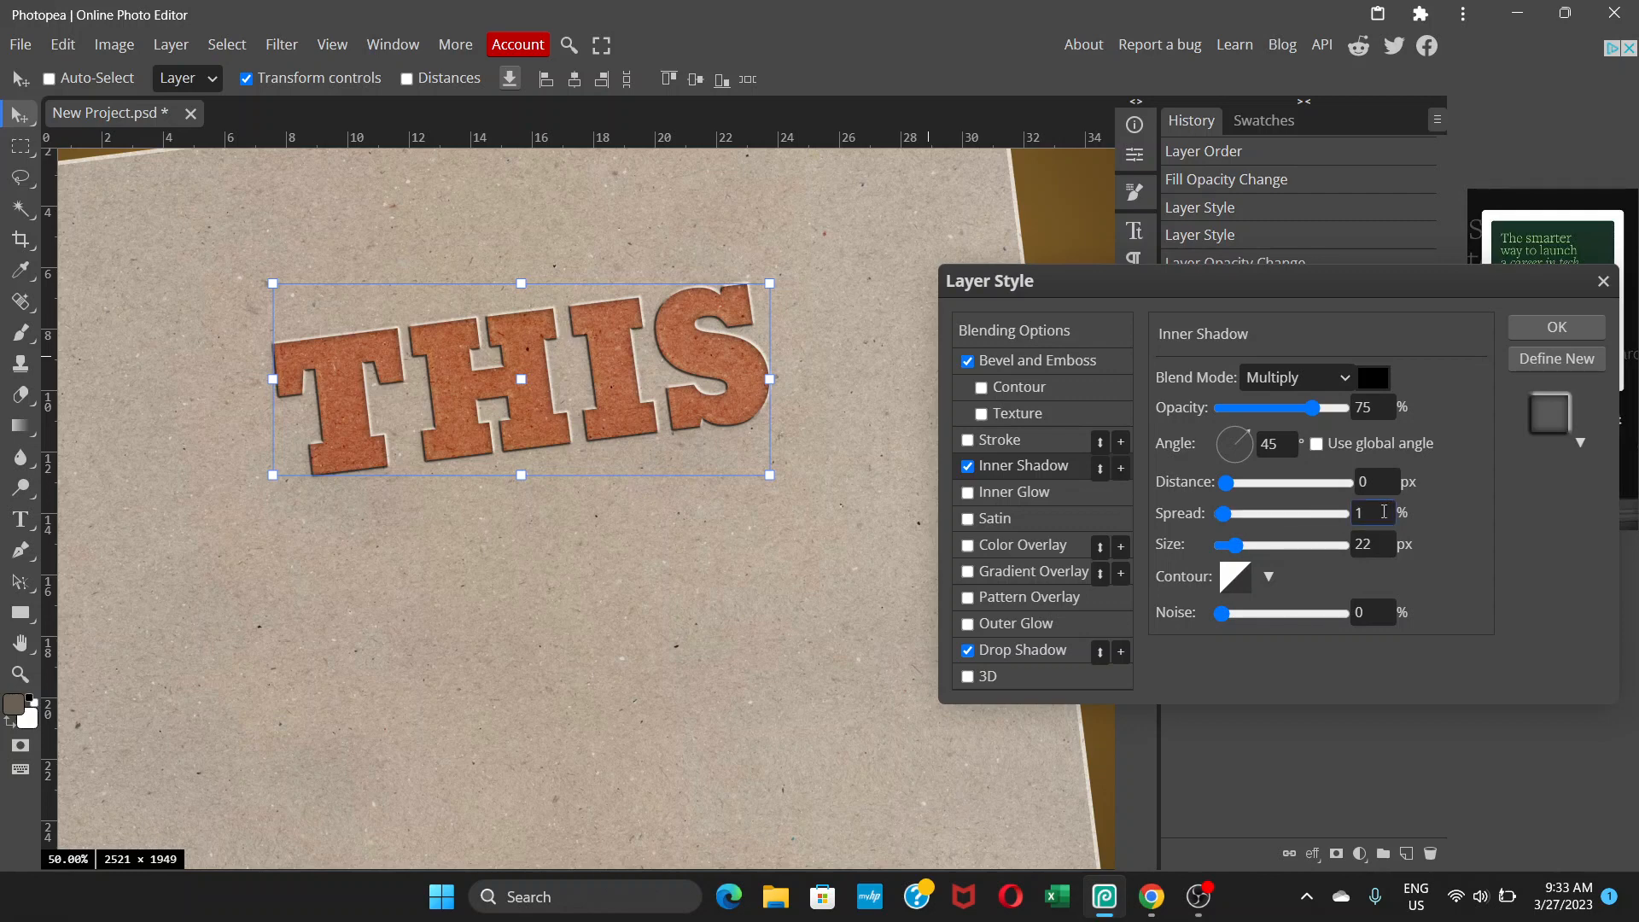
{"action": "left_click_drag", "start_coordinate": [1384, 512], "coordinate": [1318, 515]}
{"action": "type", "text": "3"}
{"action": "key", "text": "Return"}
{"action": "left_click", "coordinate": [1544, 331]}
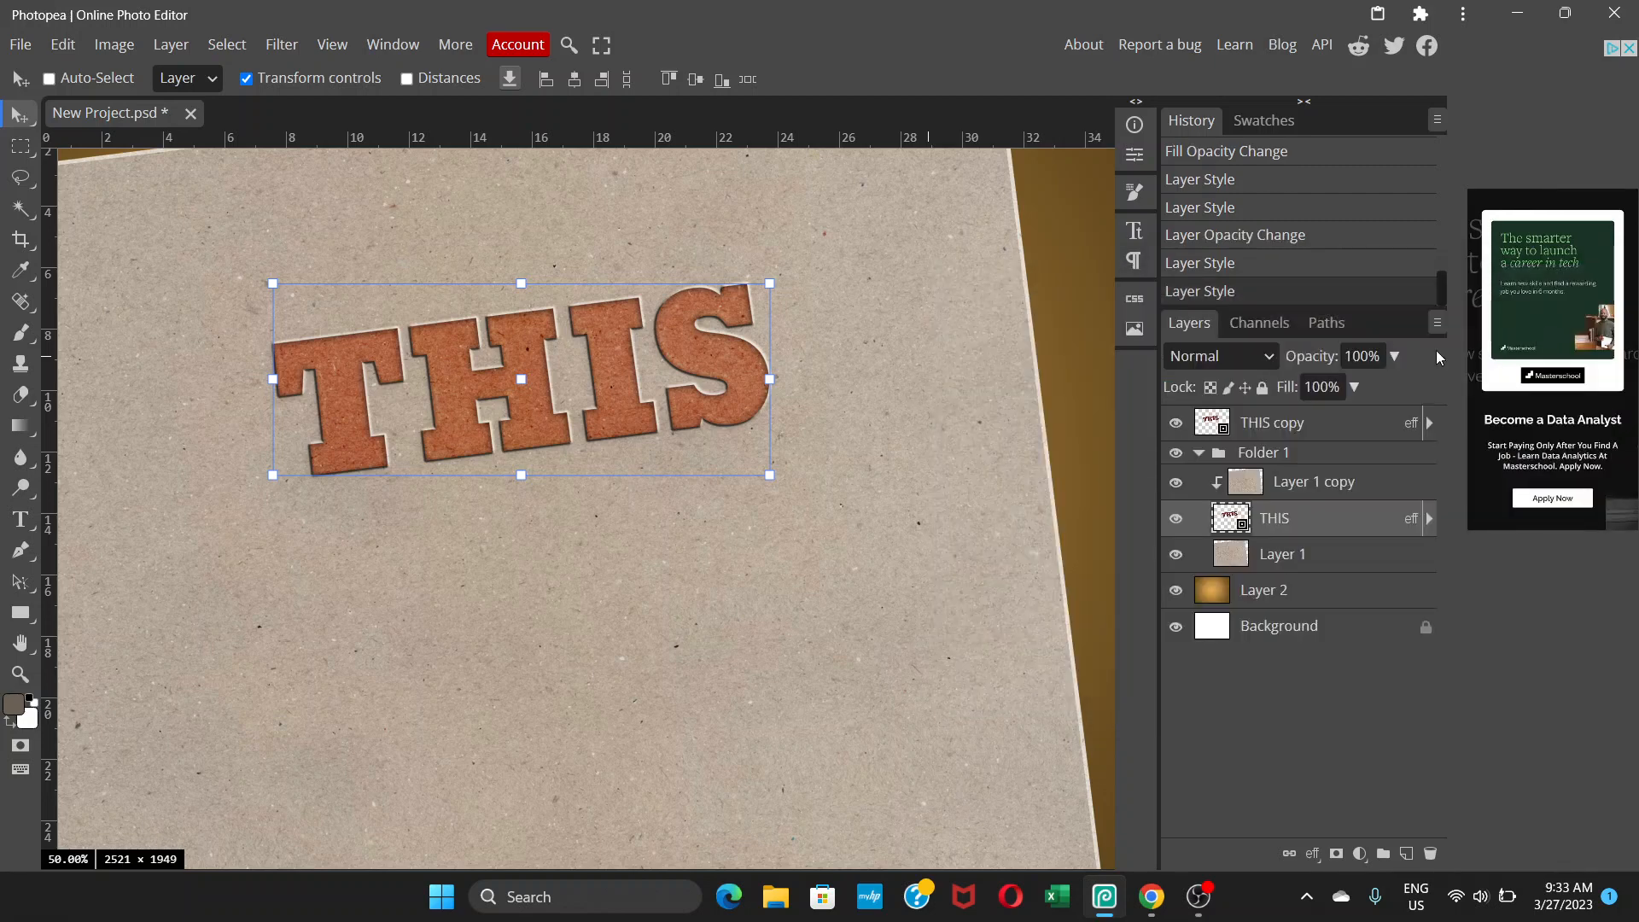
Examine the bevel edges and shadows of the THIS lettering up close and in the whole composition, with the Background layer selected.
{"action": "left_click", "coordinate": [21, 146]}
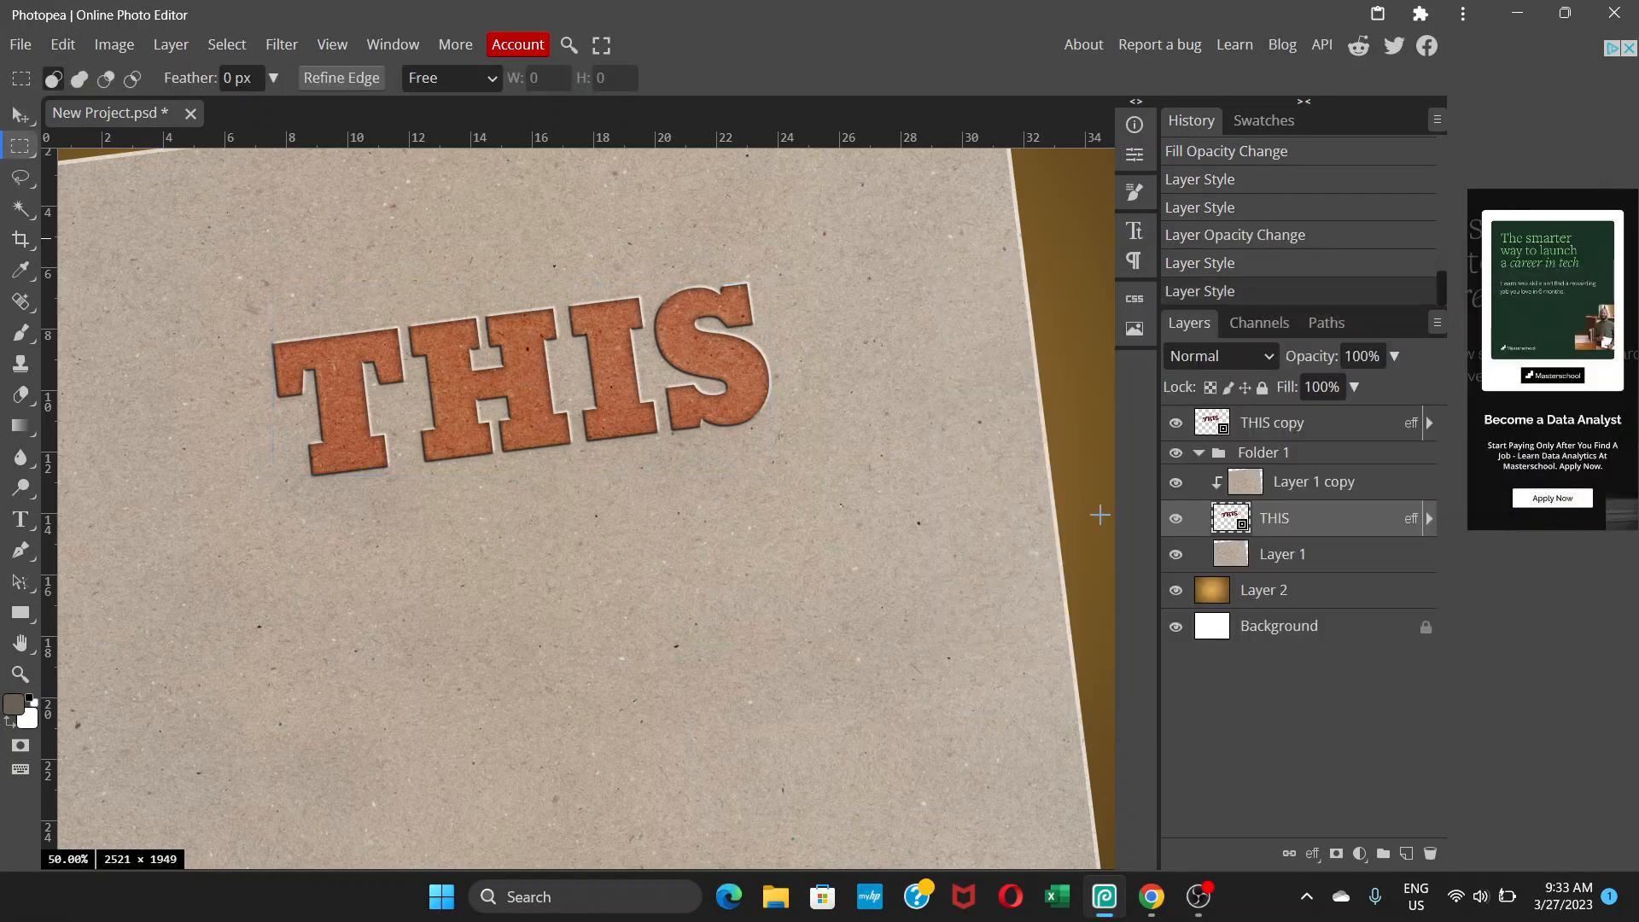
{"action": "scroll", "coordinate": [972, 489], "scroll_direction": "down", "scroll_amount": 1}
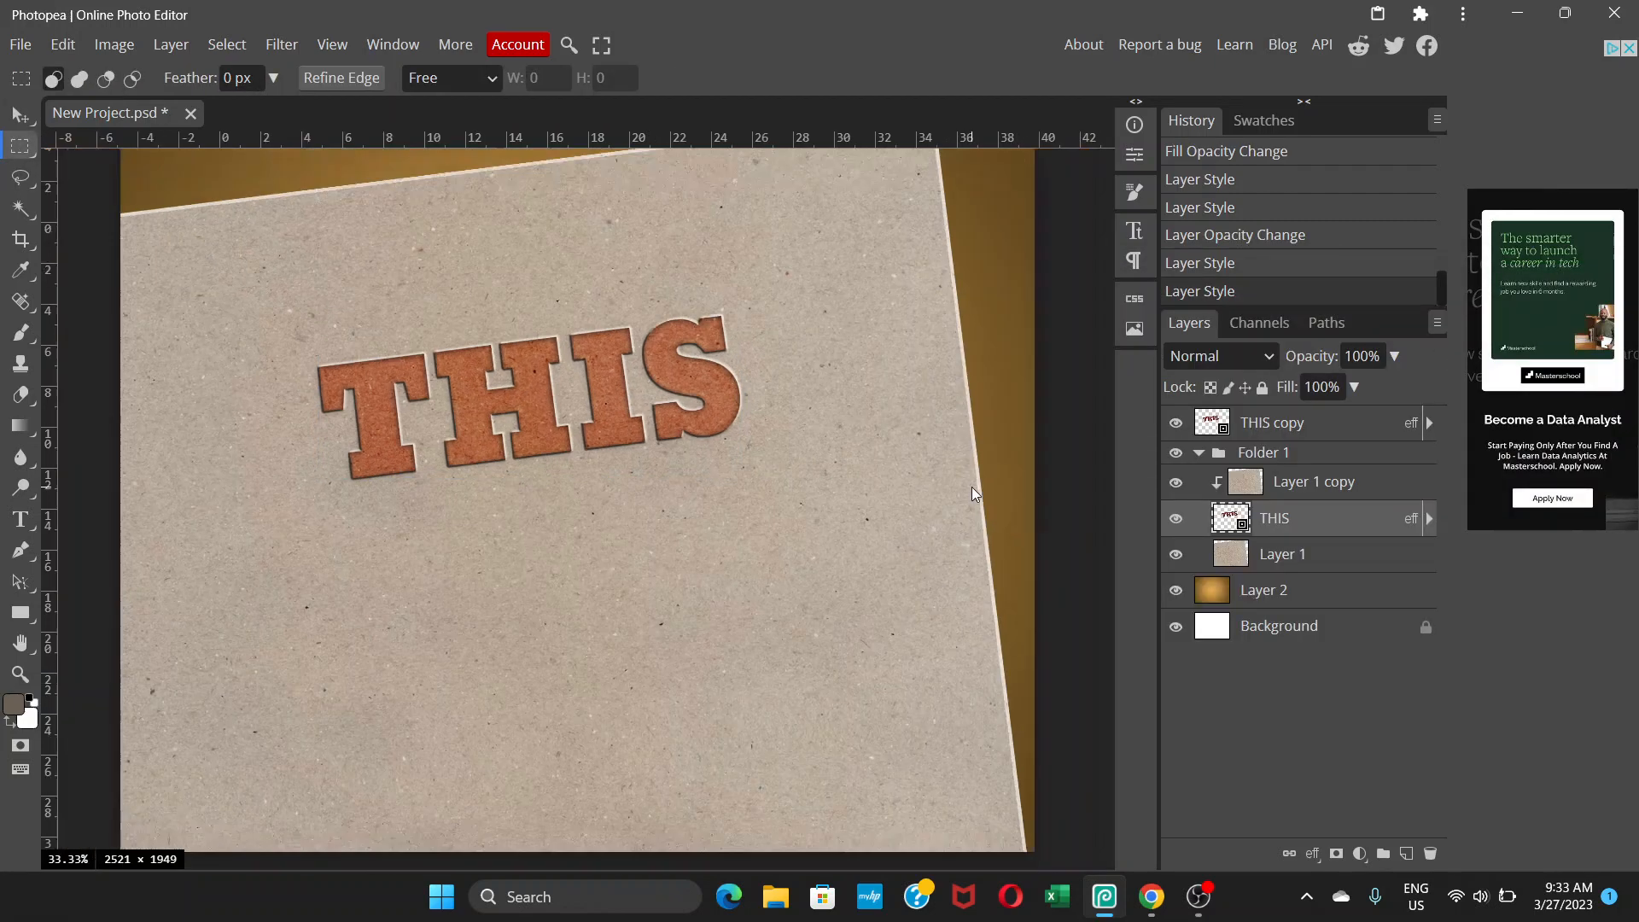
{"action": "scroll", "coordinate": [973, 489], "scroll_direction": "up", "scroll_amount": 2}
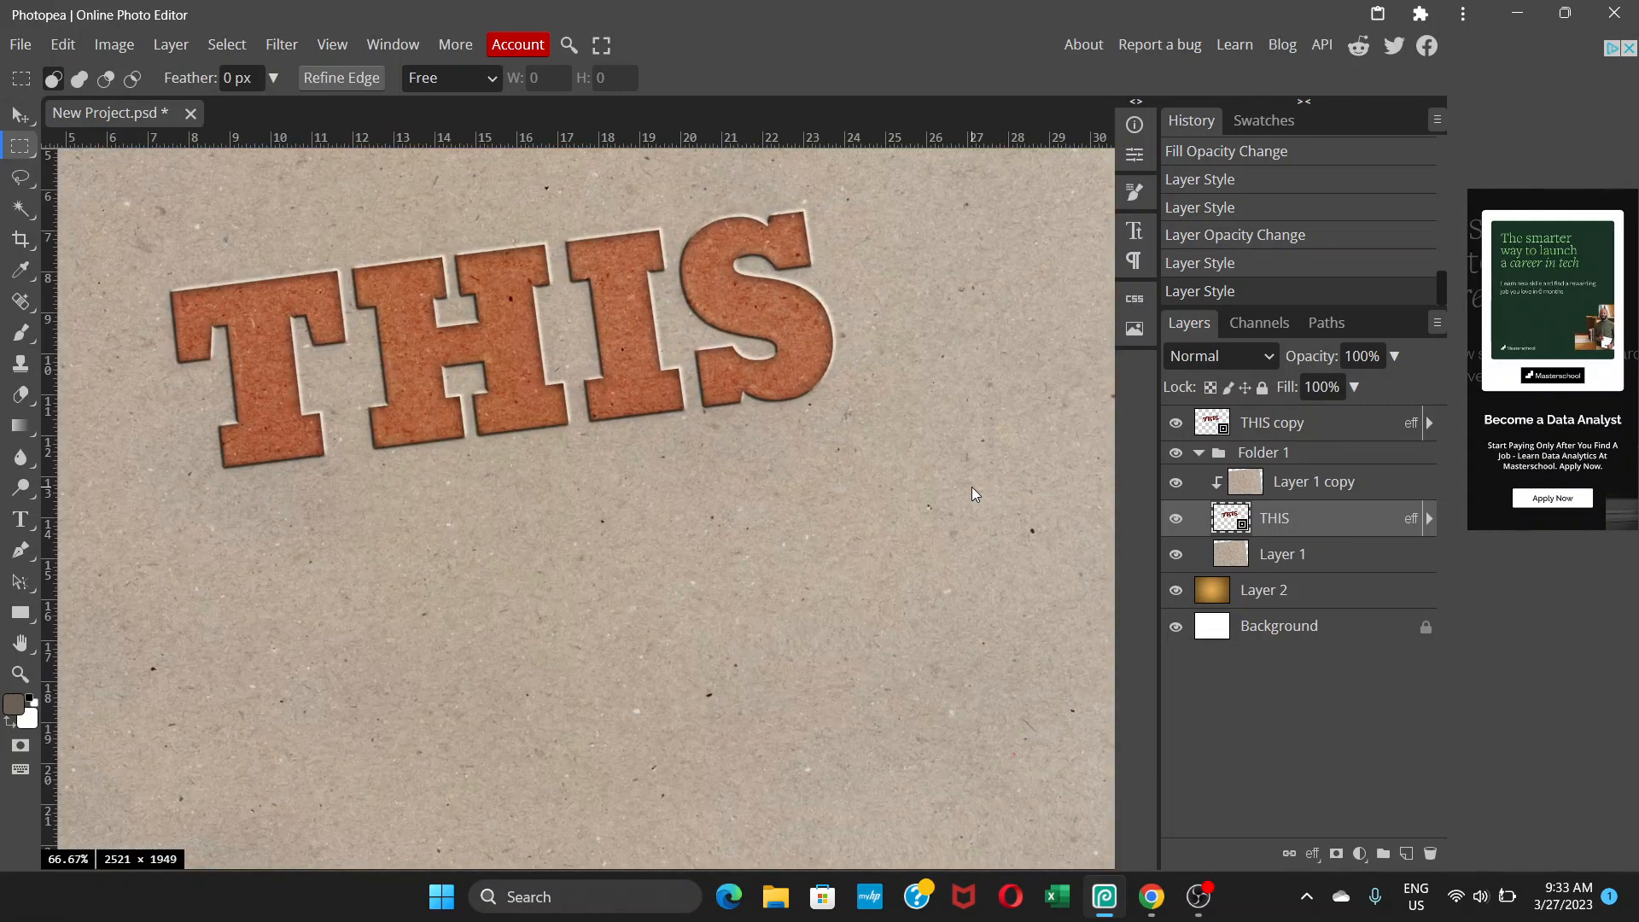
{"action": "left_click", "coordinate": [20, 112]}
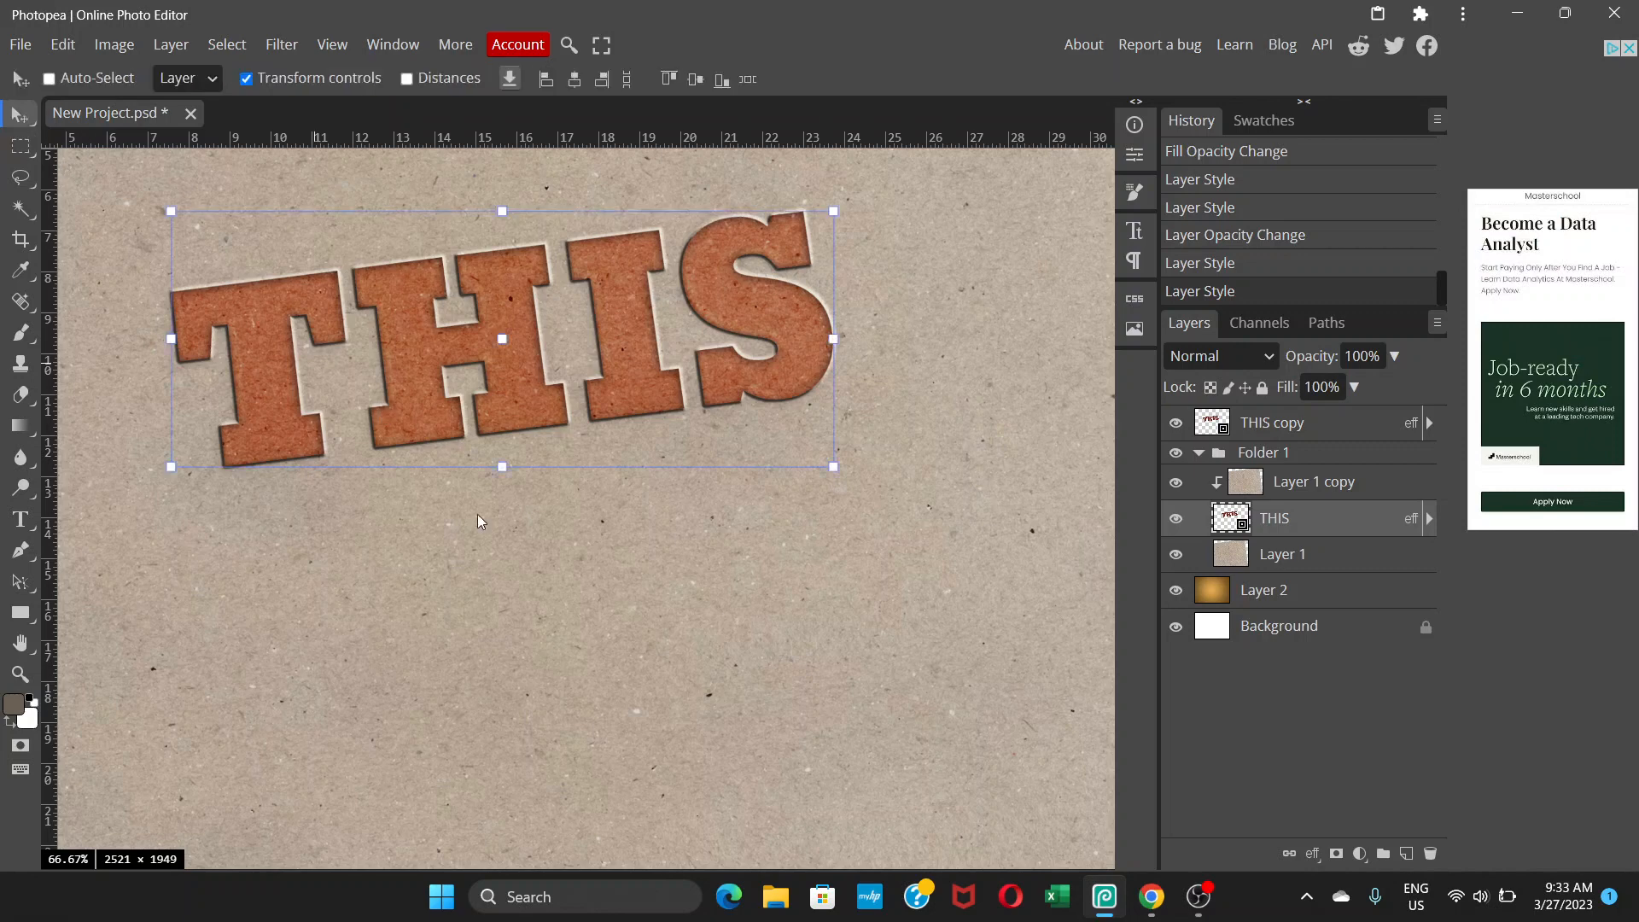
{"action": "left_click_drag", "start_coordinate": [608, 500], "coordinate": [744, 648]}
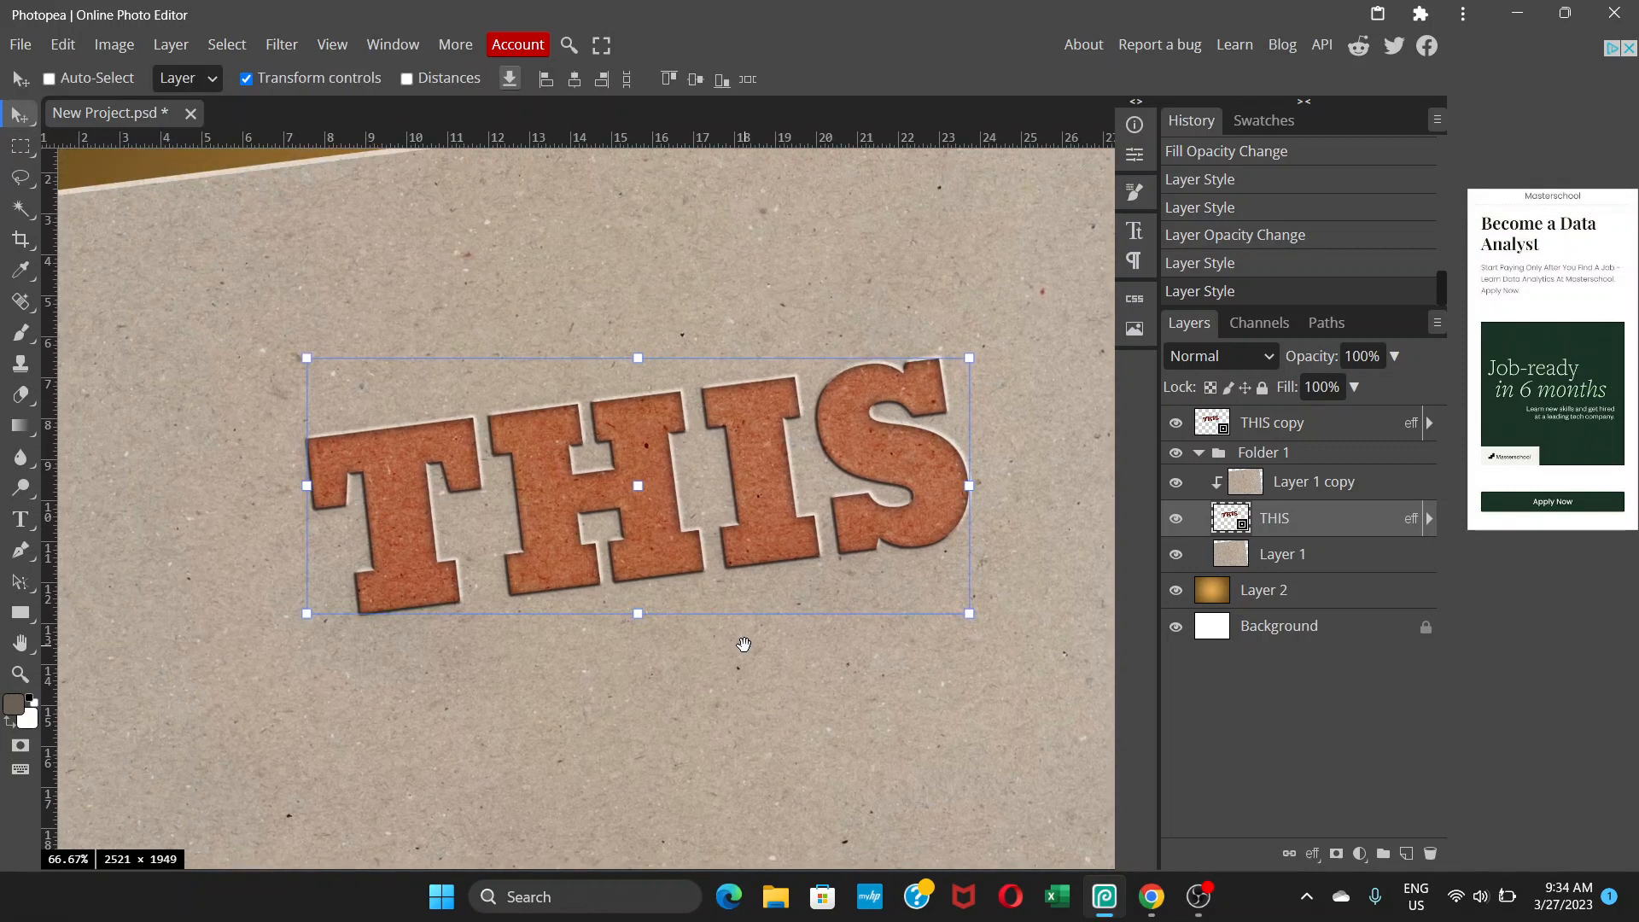
{"action": "left_click", "coordinate": [1271, 625]}
{"action": "left_click_drag", "start_coordinate": [818, 528], "coordinate": [720, 464]}
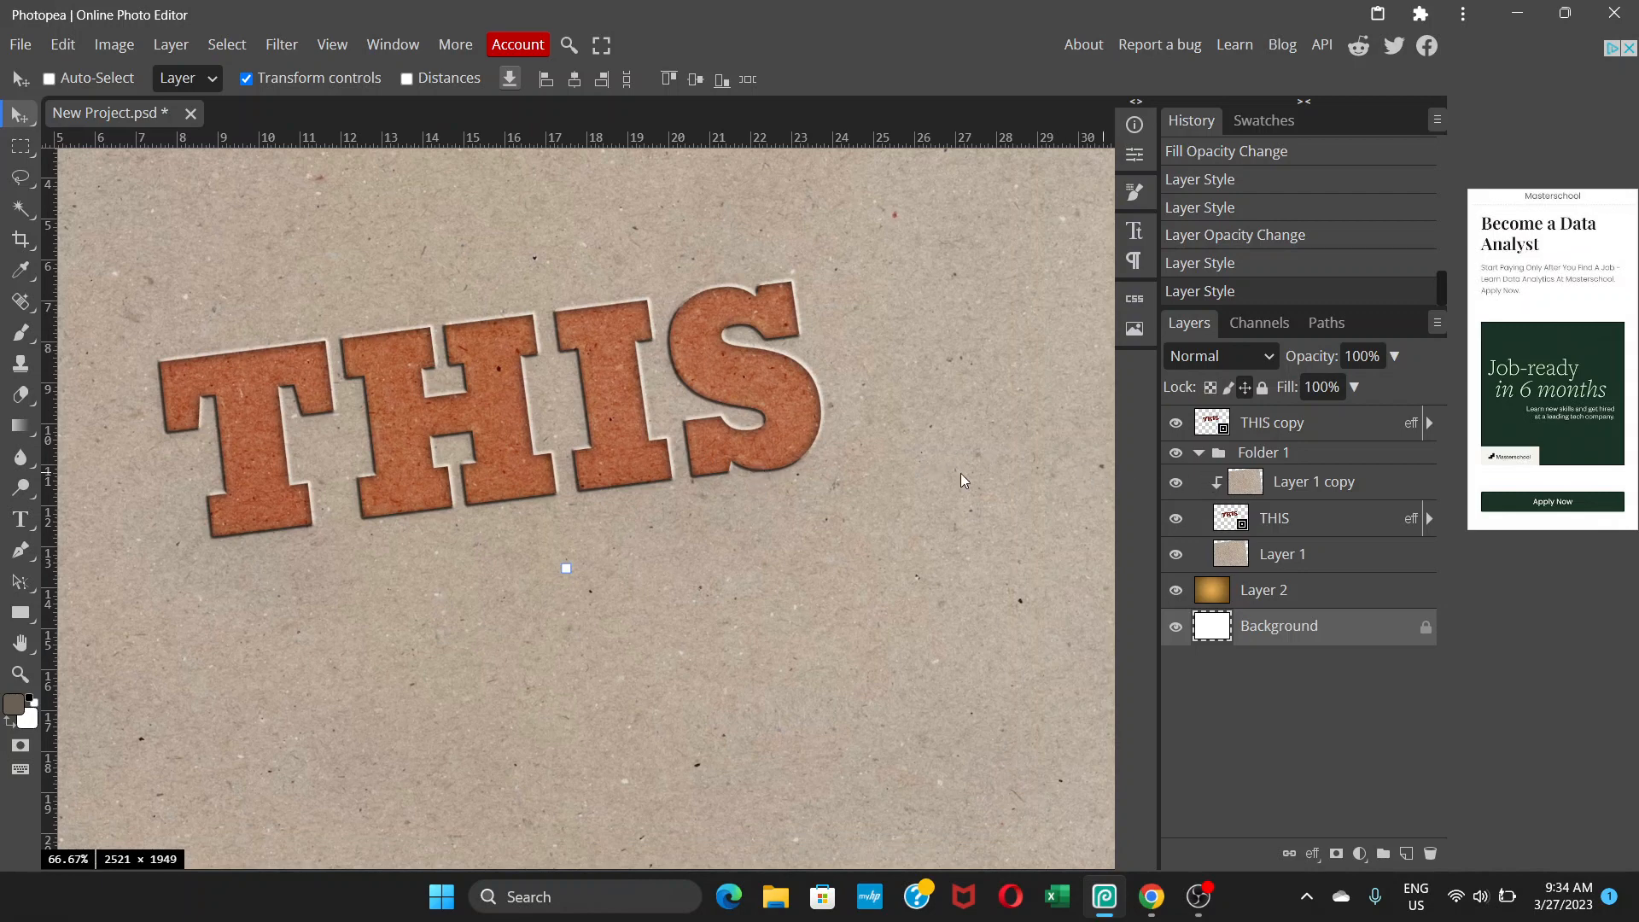
{"action": "left_click_drag", "start_coordinate": [500, 443], "coordinate": [721, 490]}
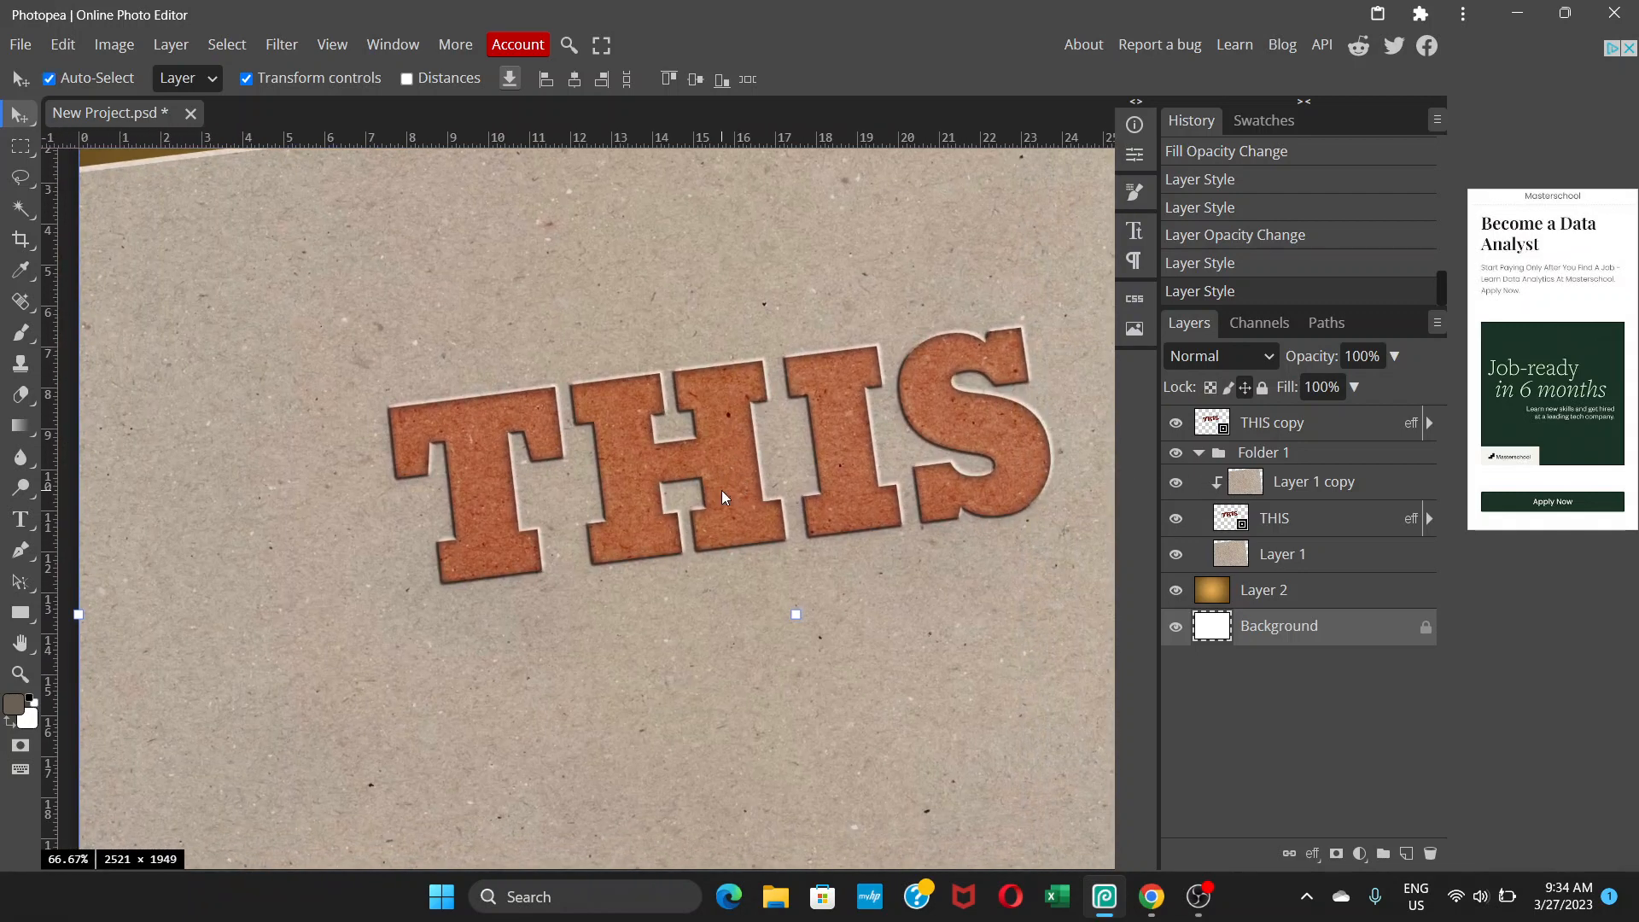
{"action": "key", "text": "ctrl+1"}
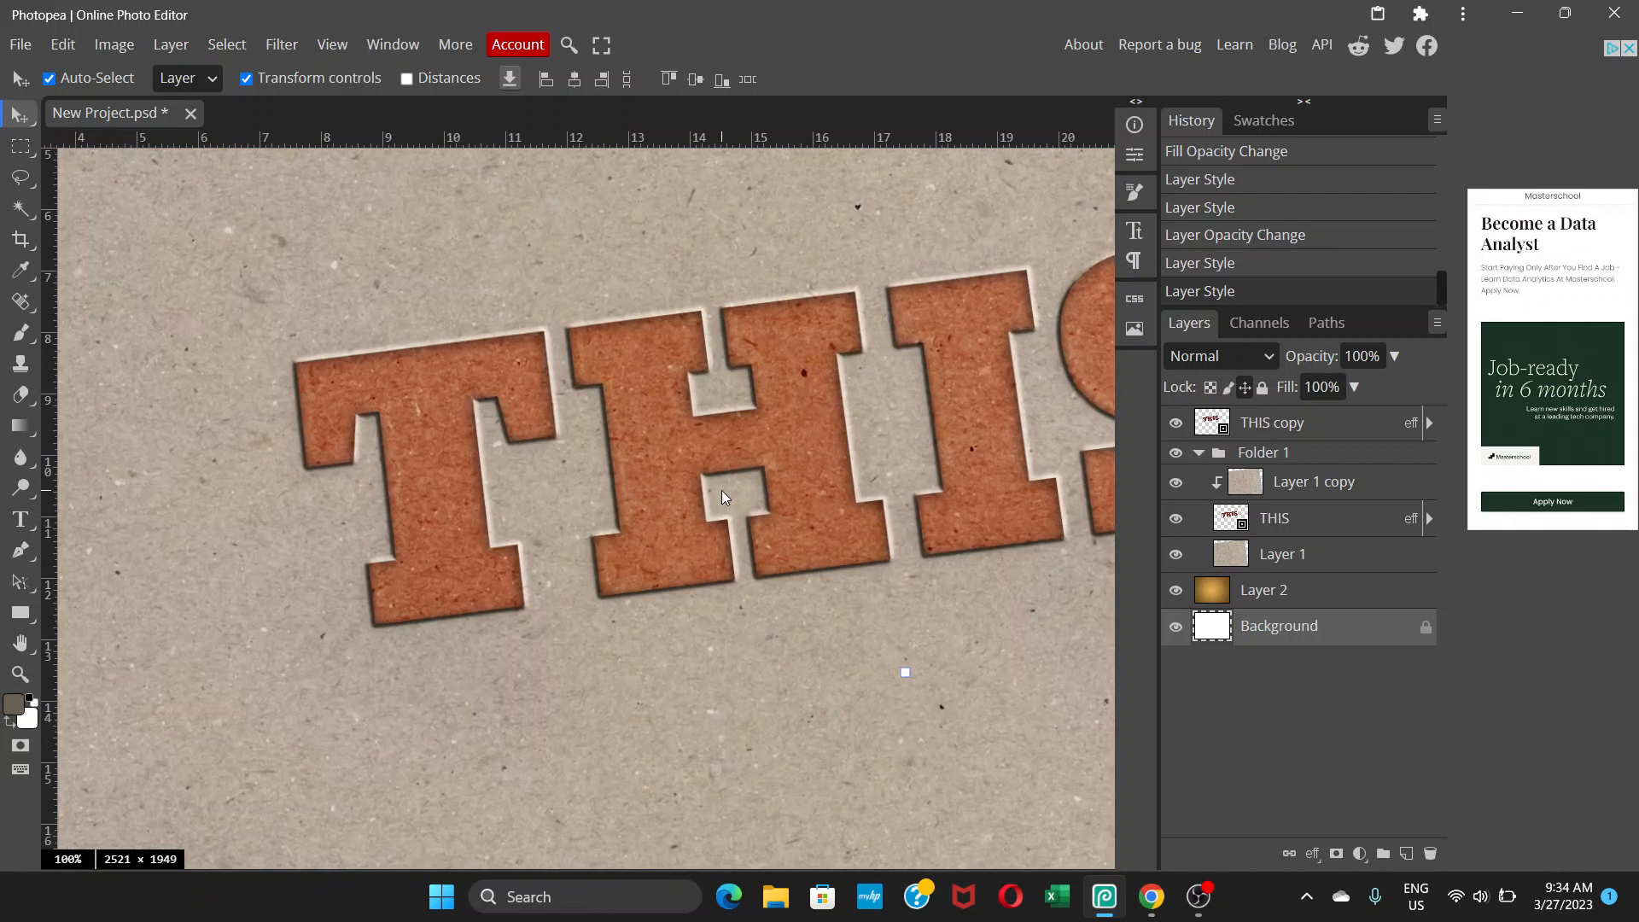
{"action": "key", "text": "ctrl+minus"}
{"action": "key", "text": "ctrl+minus"}
{"action": "key", "text": "ctrl+minus"}
{"action": "key", "text": "ctrl+plus"}
{"action": "key", "text": "ctrl+plus"}
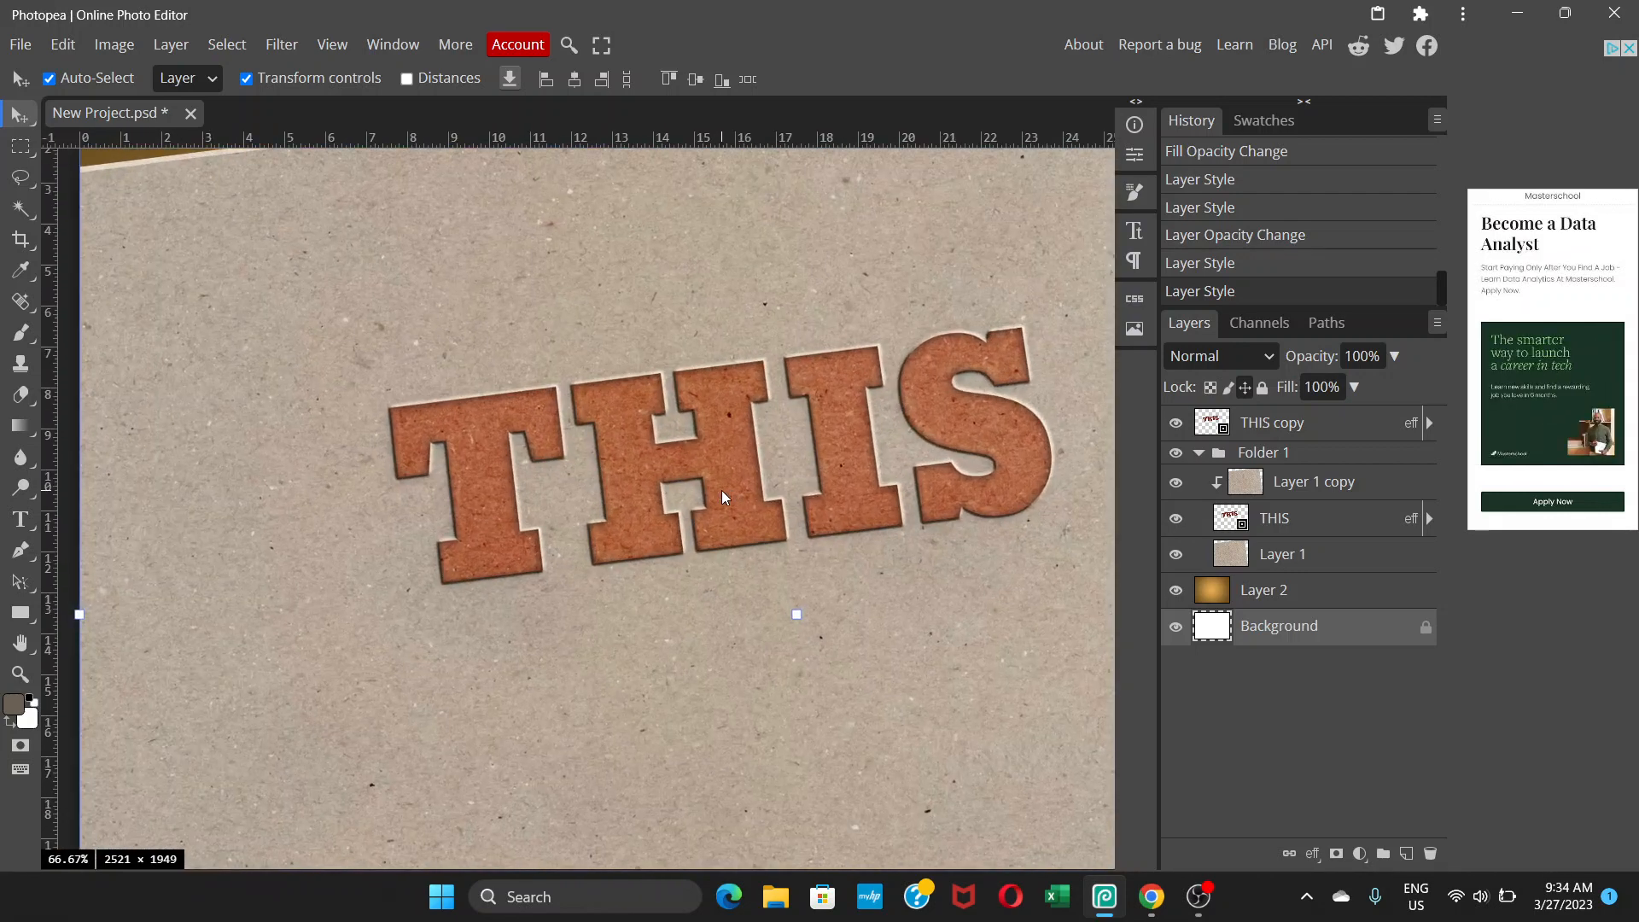
{"action": "left_click_drag", "start_coordinate": [754, 389], "coordinate": [536, 488]}
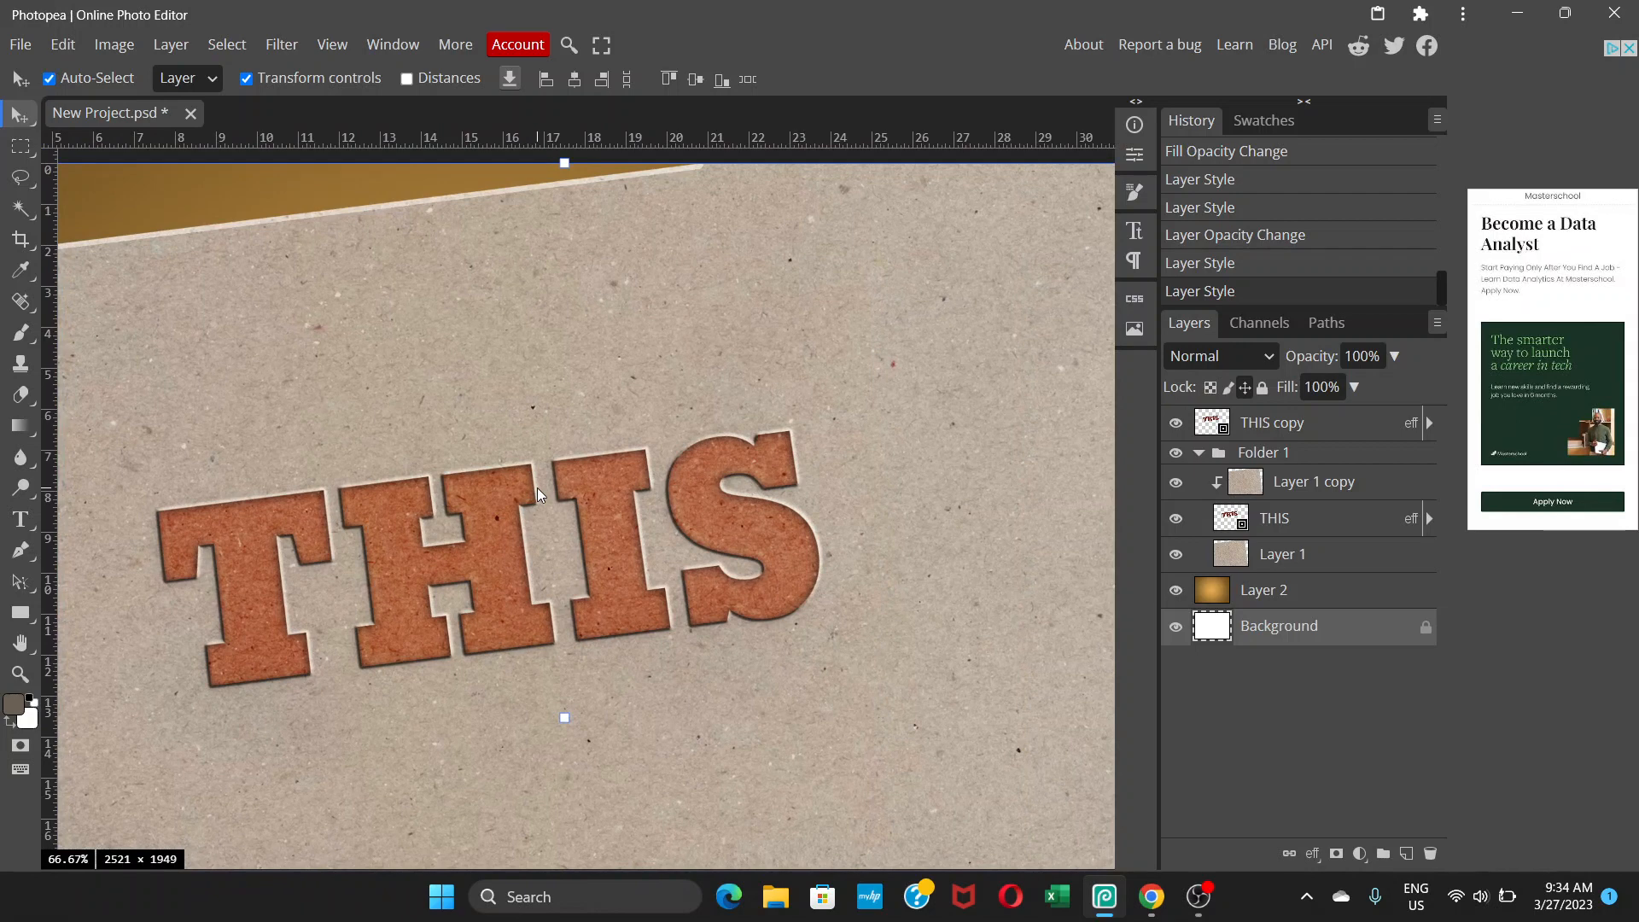
{"action": "key", "text": "ctrl+minus"}
{"action": "key", "text": "ctrl+minus"}
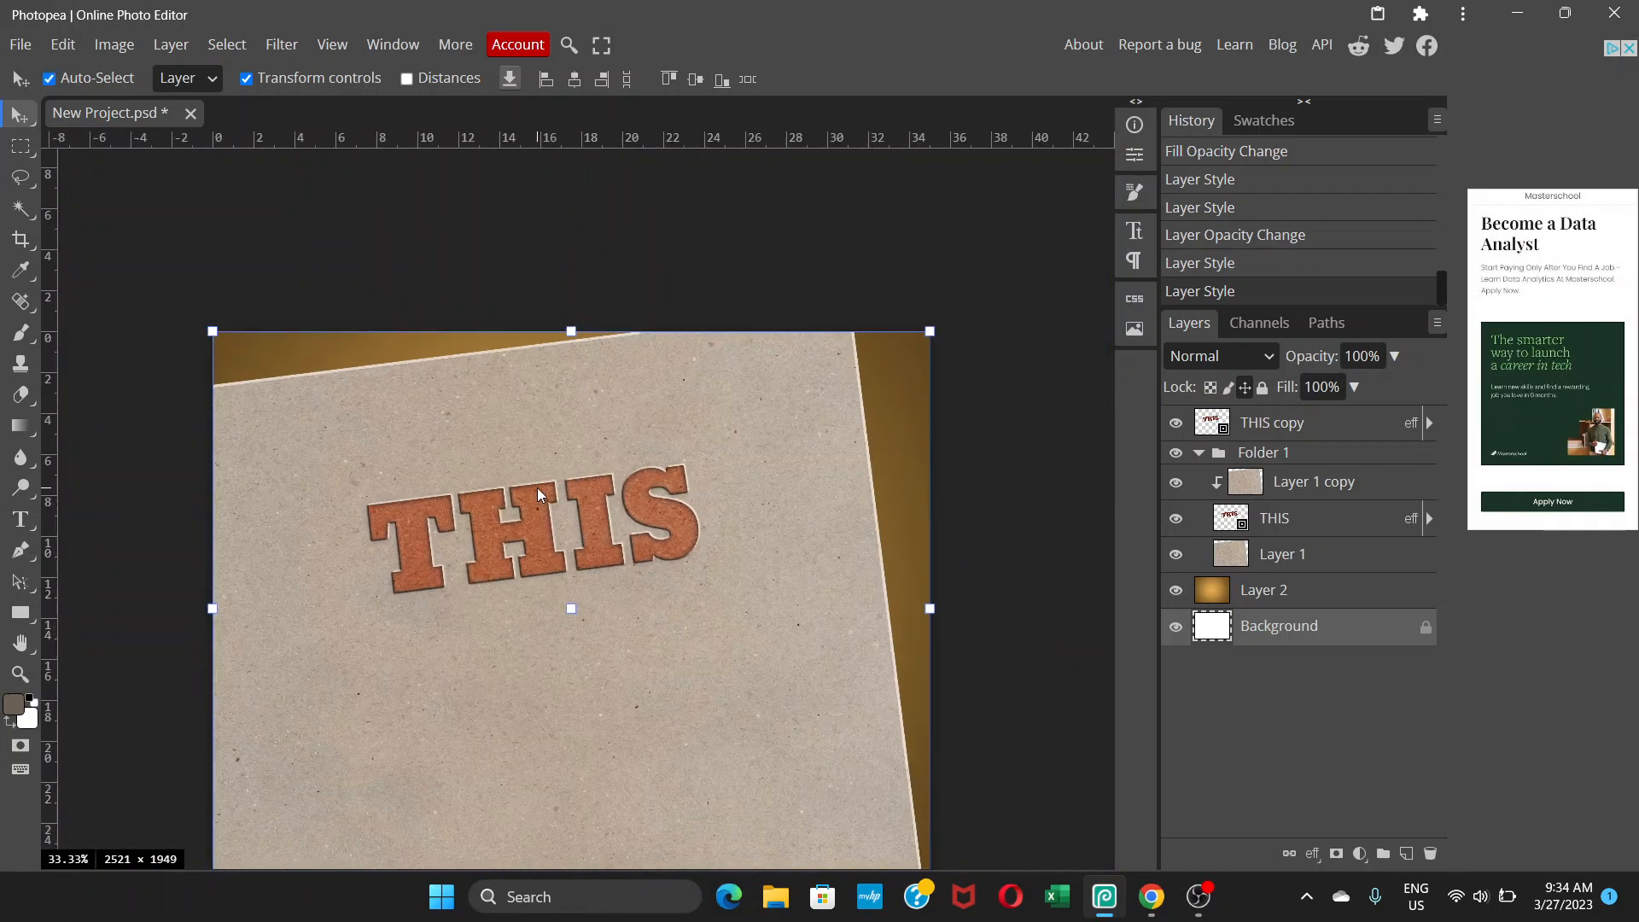
{"action": "key", "text": "ctrl+minus"}
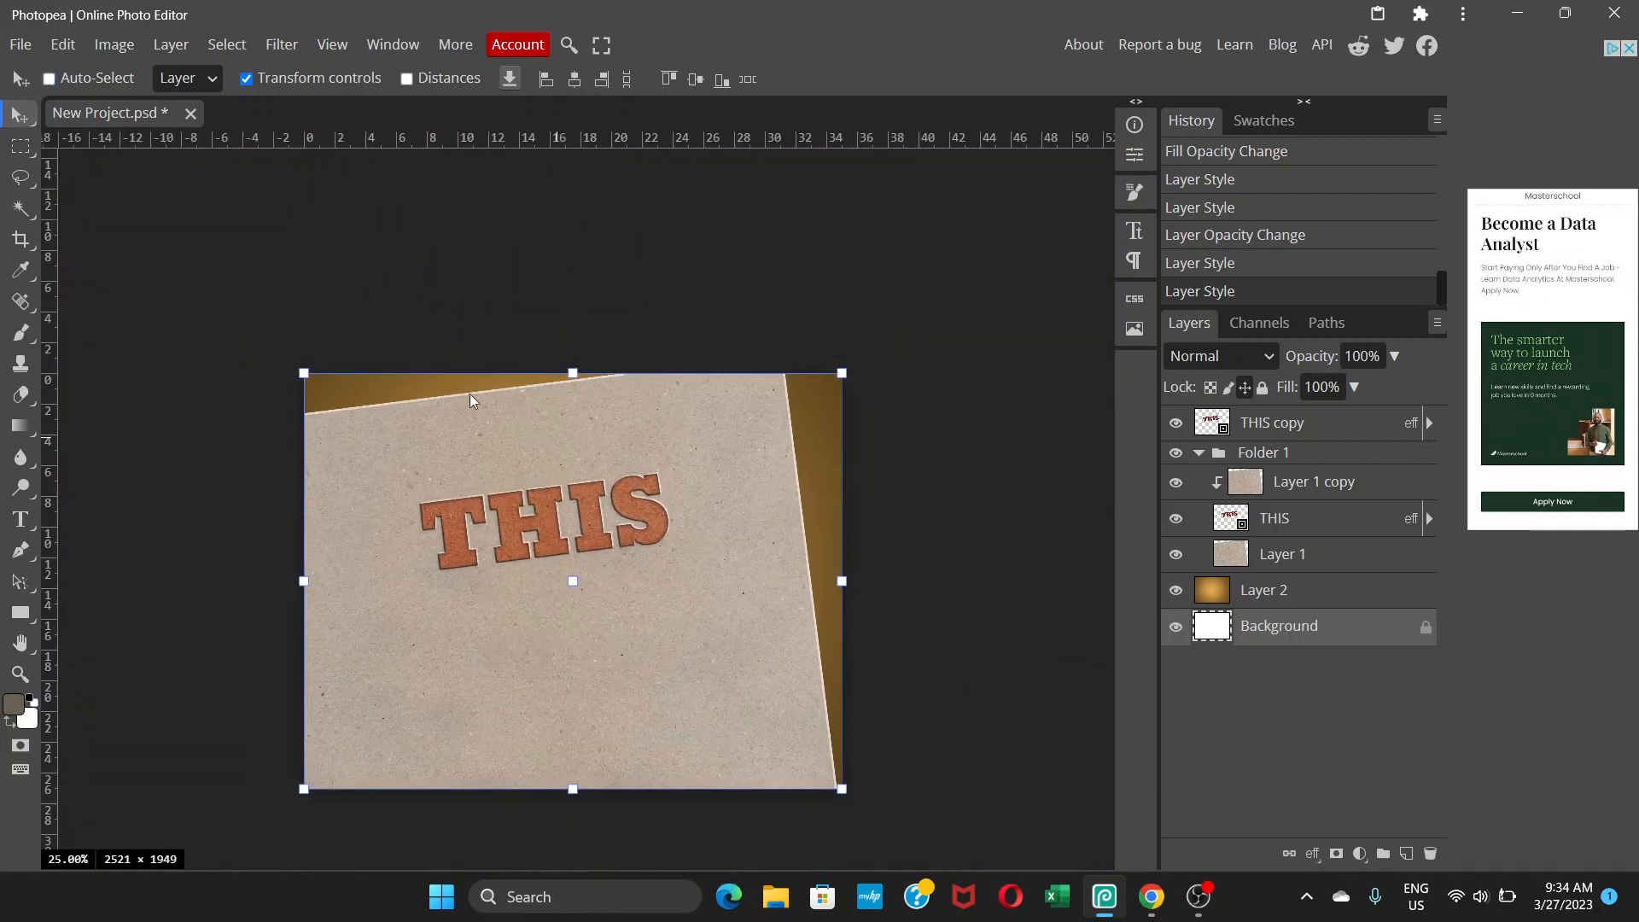
{"action": "key", "text": "ctrl+plus"}
{"action": "key", "text": "ctrl+plus"}
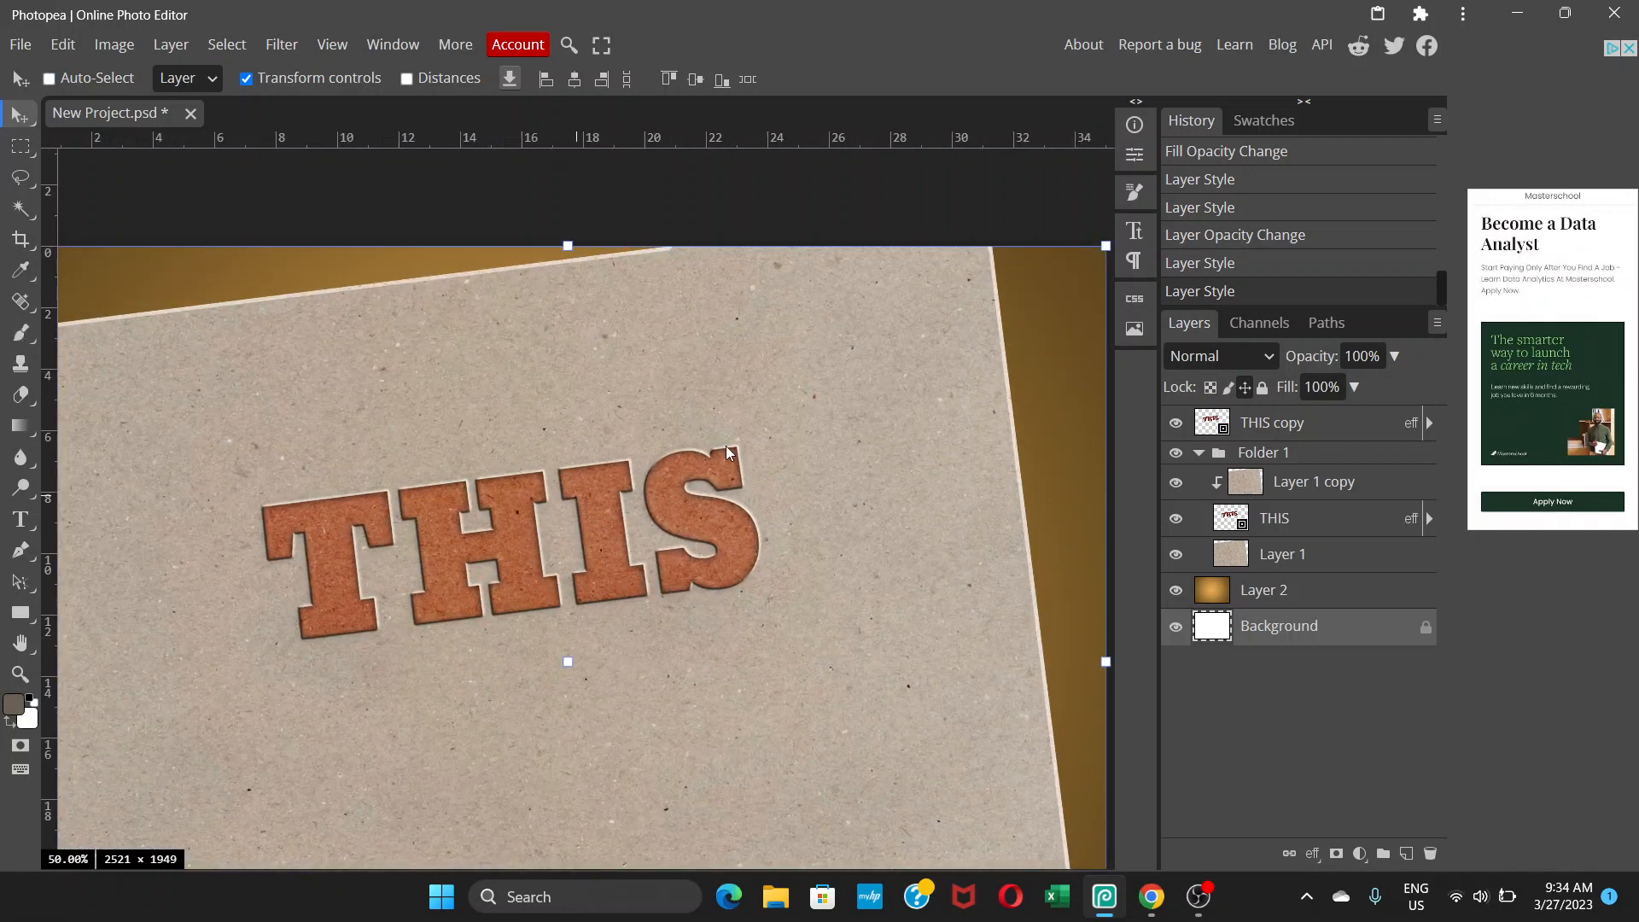
Review the Bevel and Emboss settings of the THIS layer inside Folder 1.
{"action": "double_click", "coordinate": [1281, 518]}
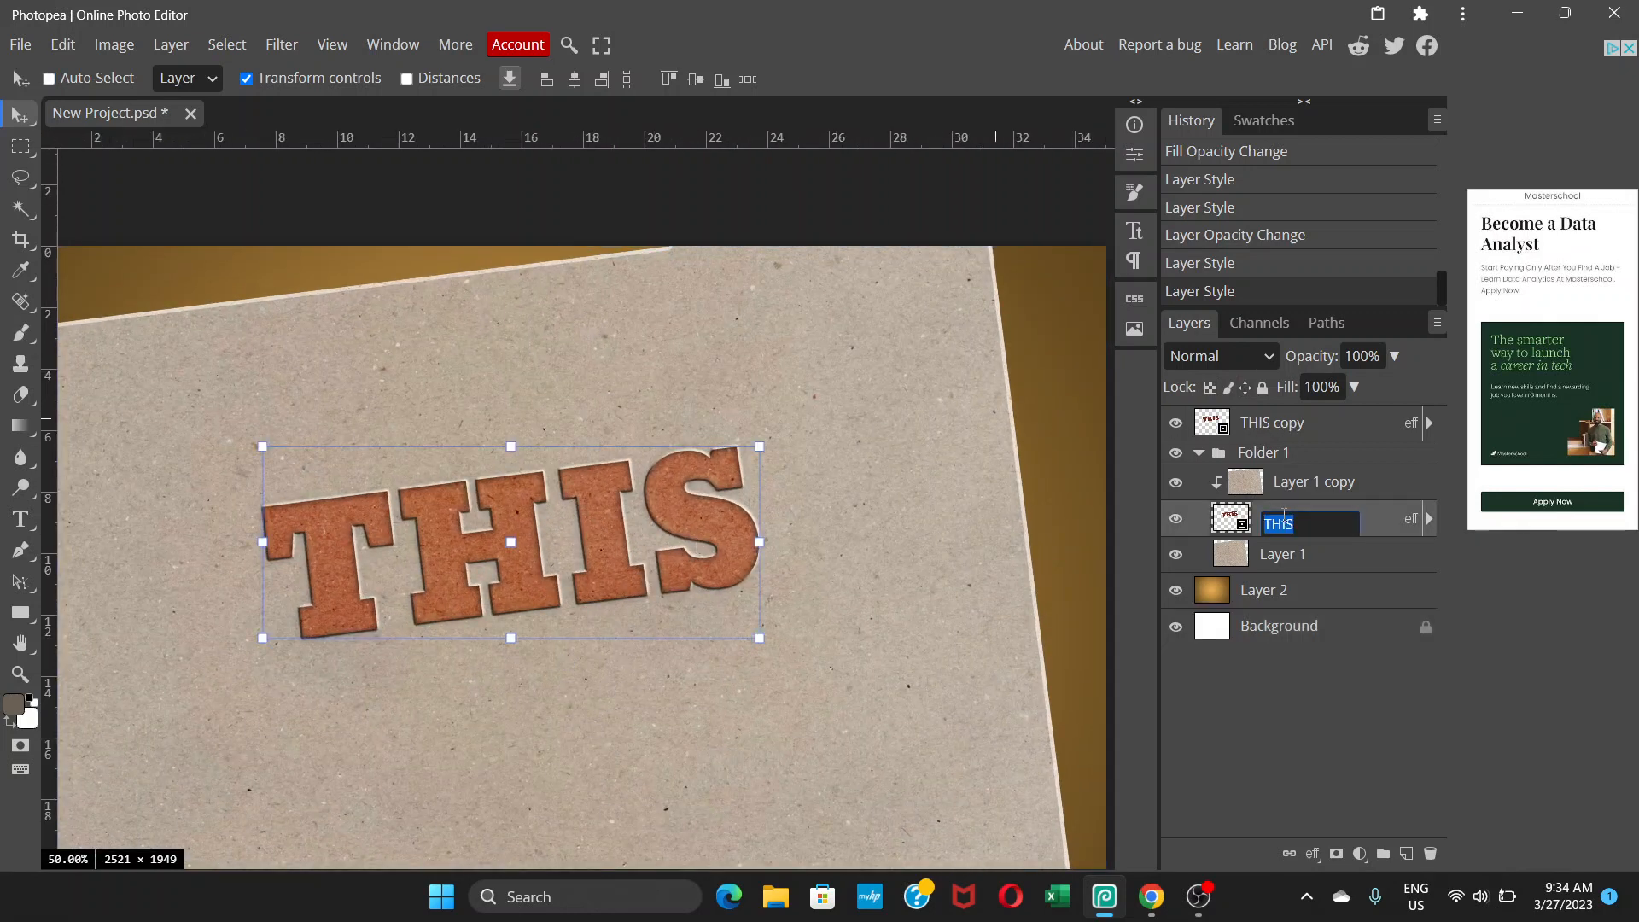
{"action": "double_click", "coordinate": [1230, 518]}
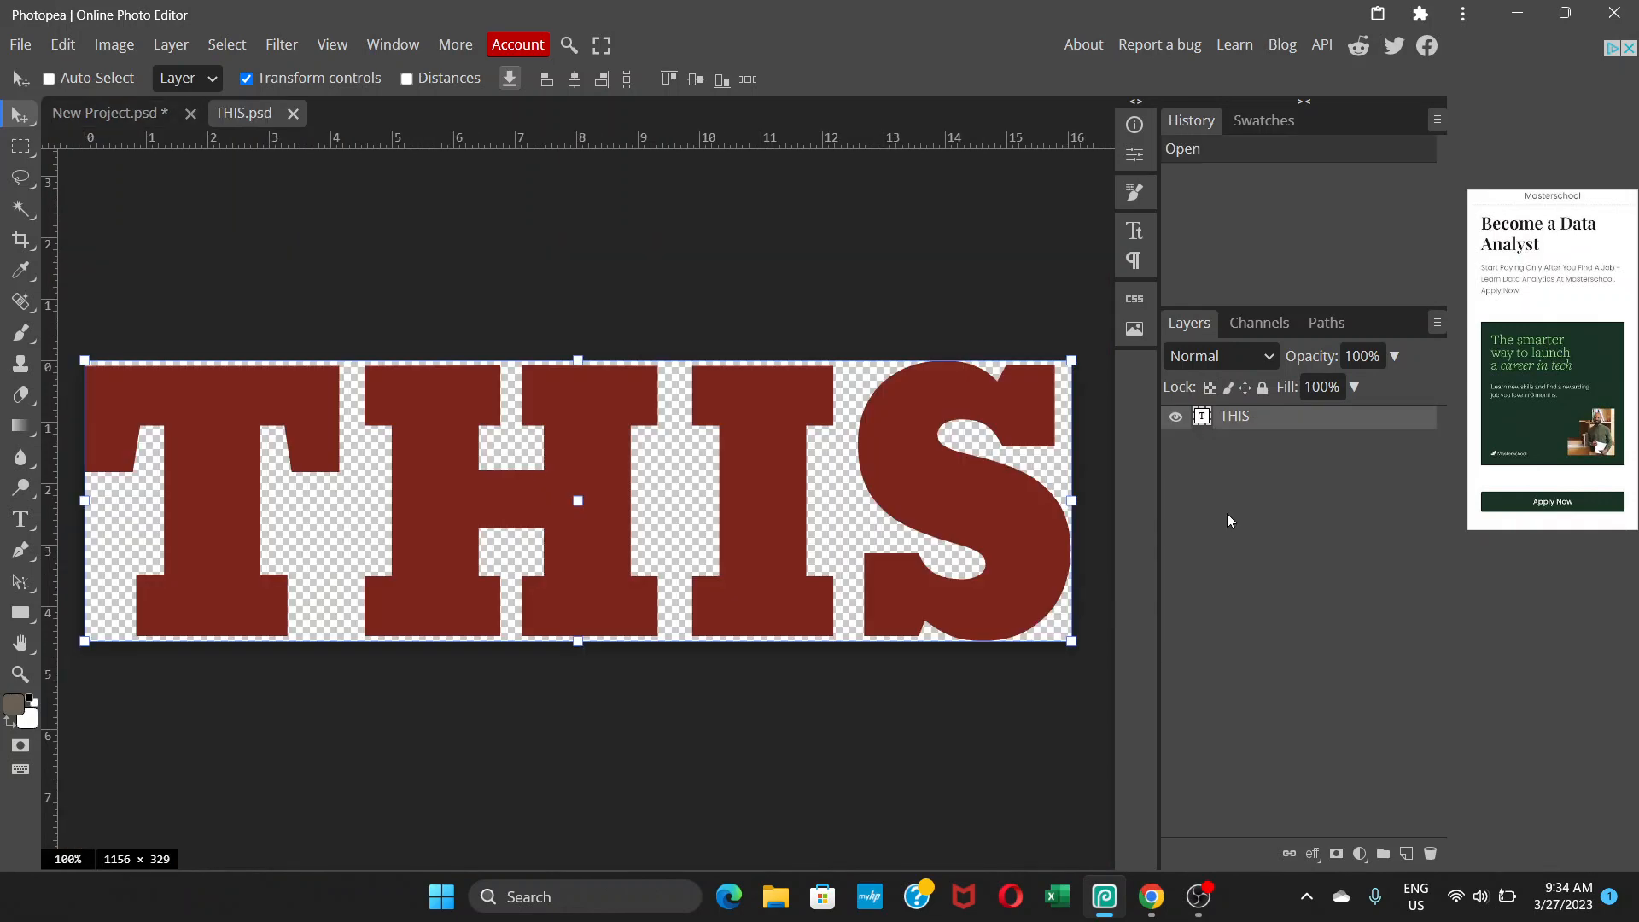
{"action": "left_click", "coordinate": [293, 113]}
{"action": "double_click", "coordinate": [1355, 525]}
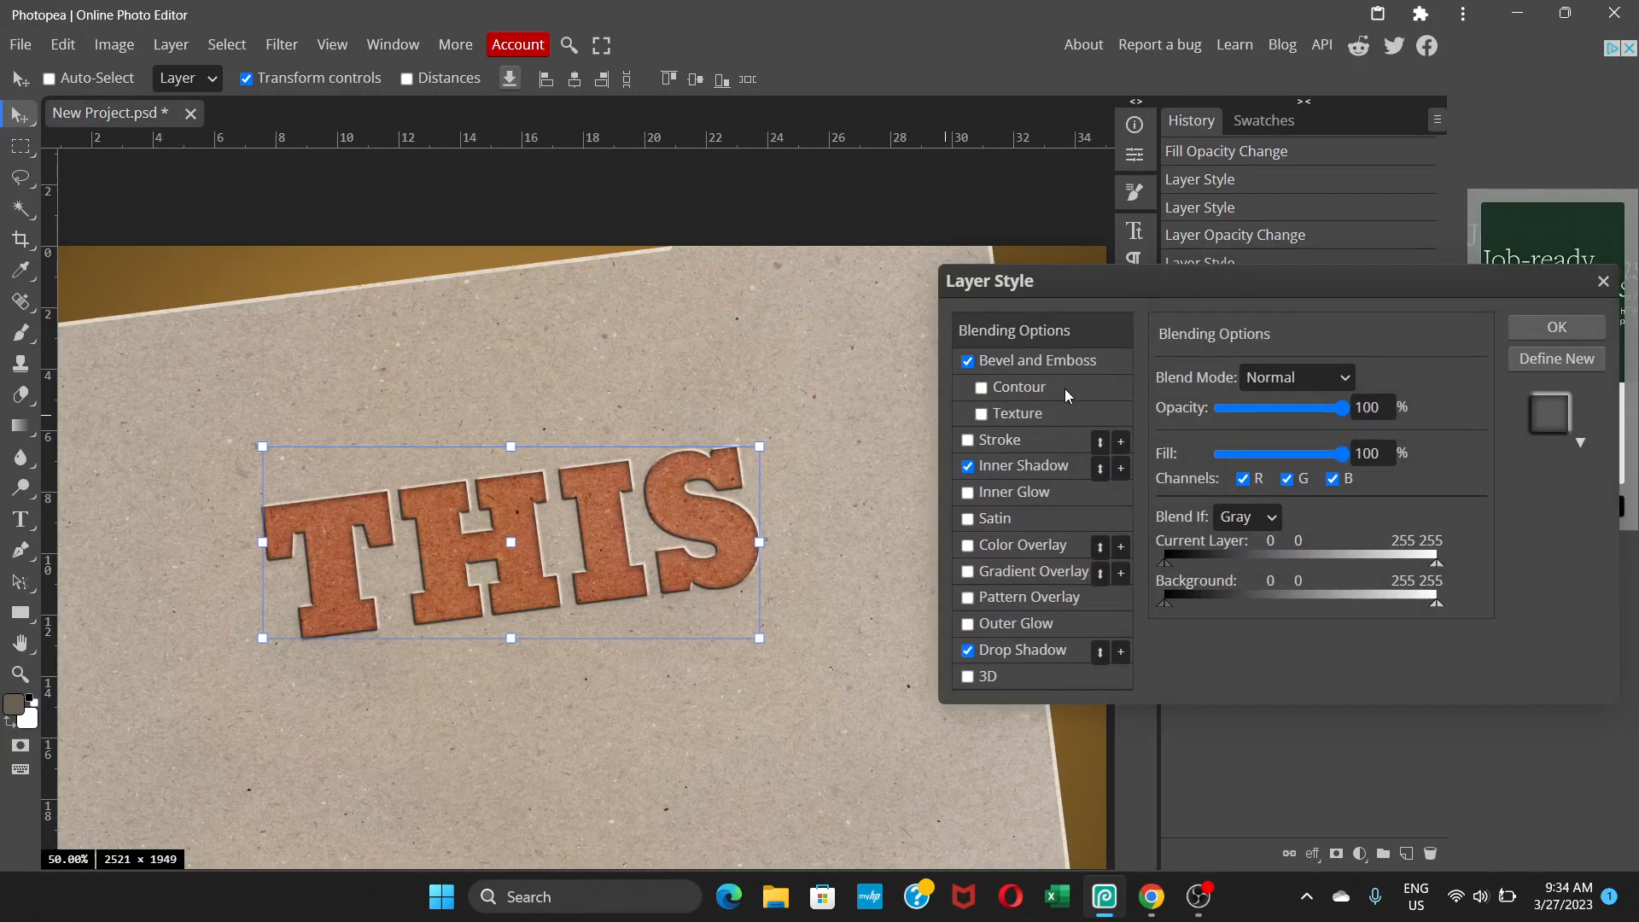
{"action": "left_click", "coordinate": [1028, 357]}
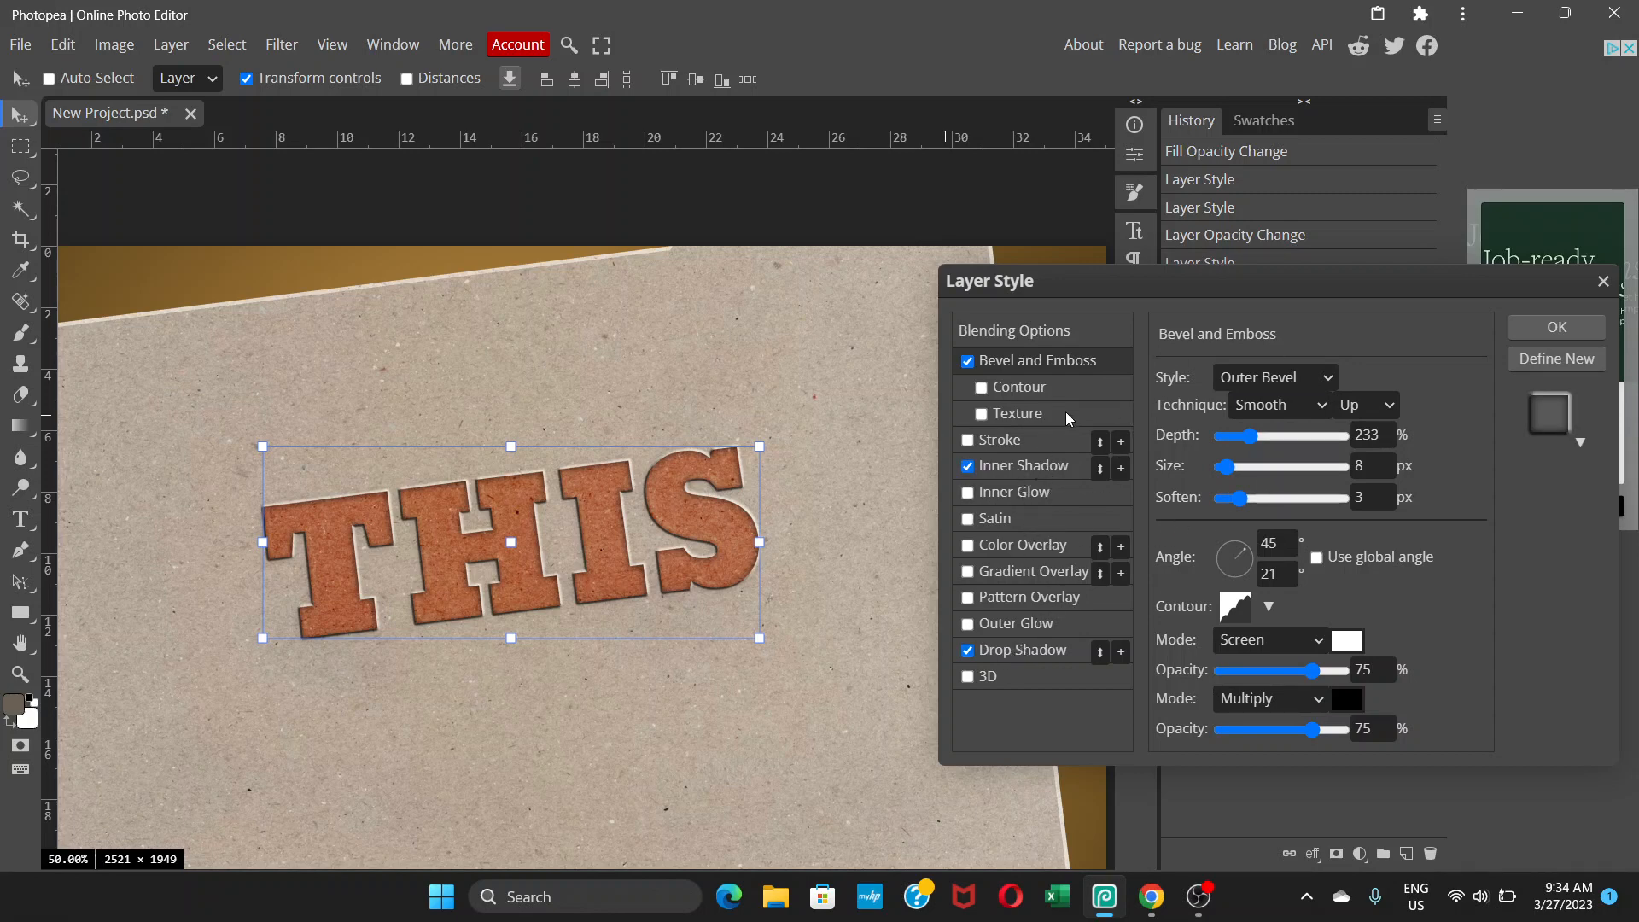
{"action": "left_click", "coordinate": [1602, 283]}
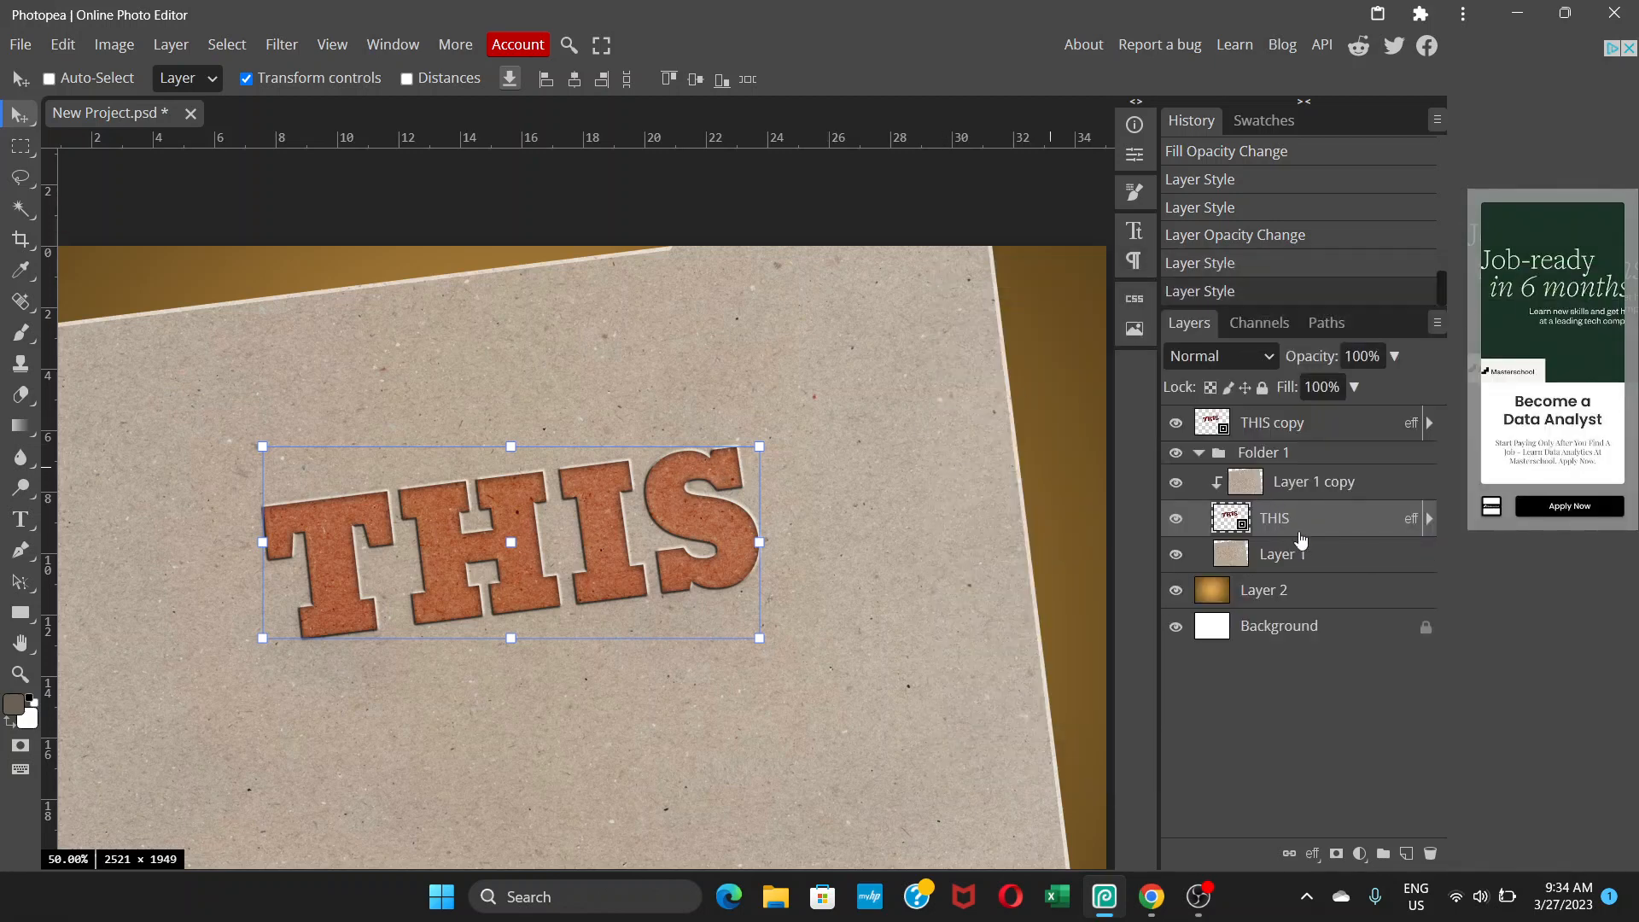
Select the Background layer and check the lettering against the whole paper without its transform box.
{"action": "left_click", "coordinate": [1324, 628]}
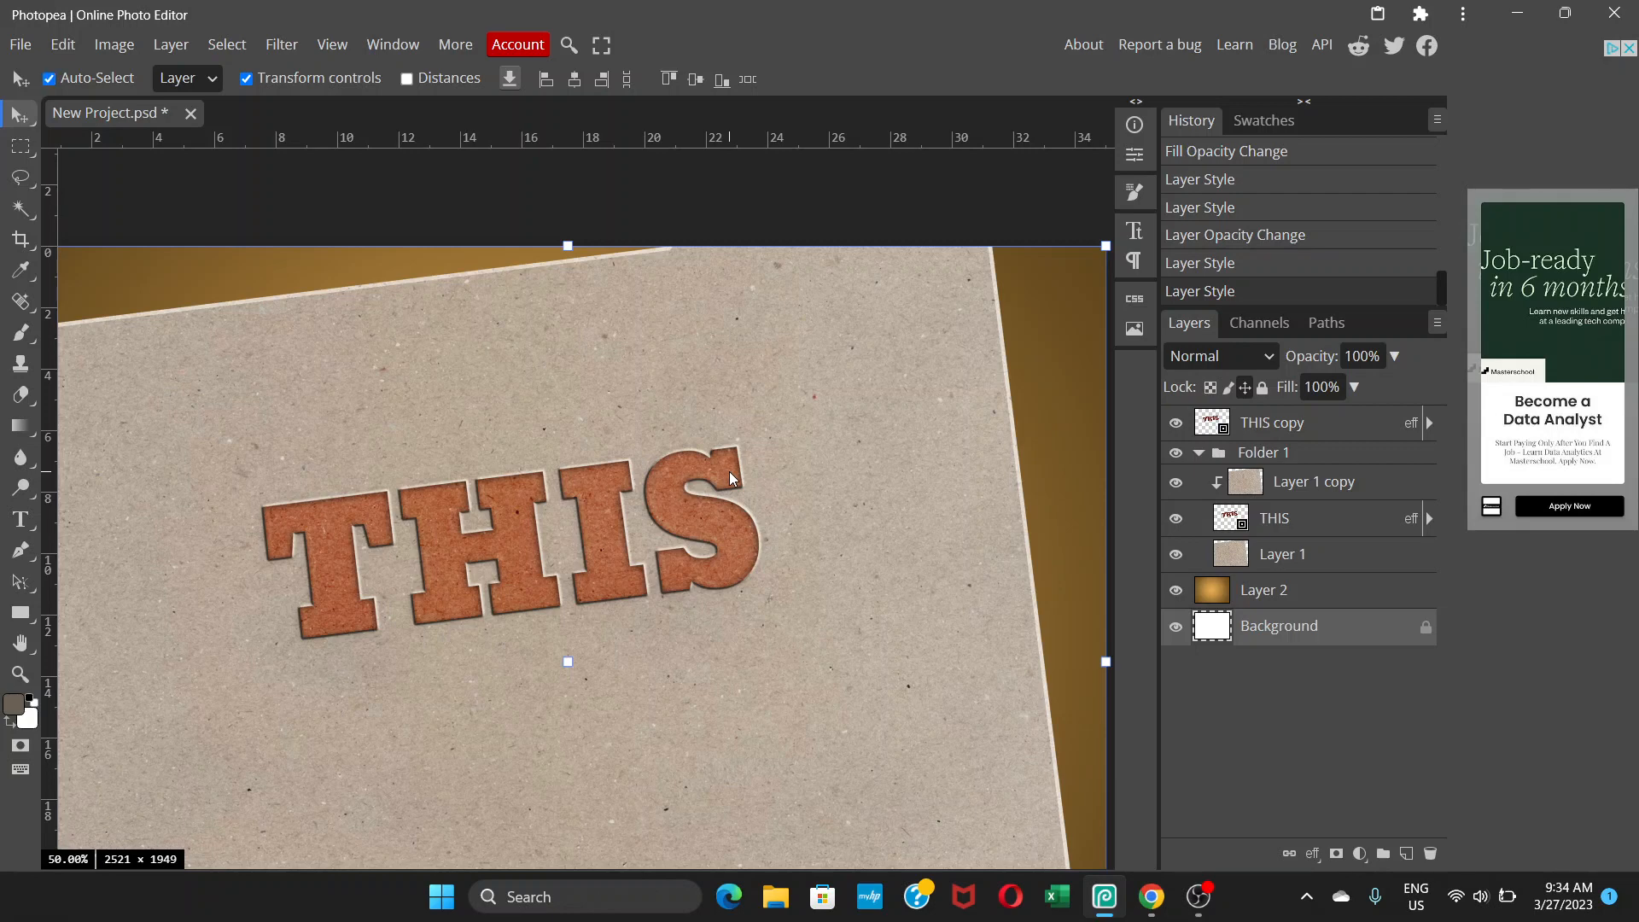
{"action": "key", "text": "ctrl+minus"}
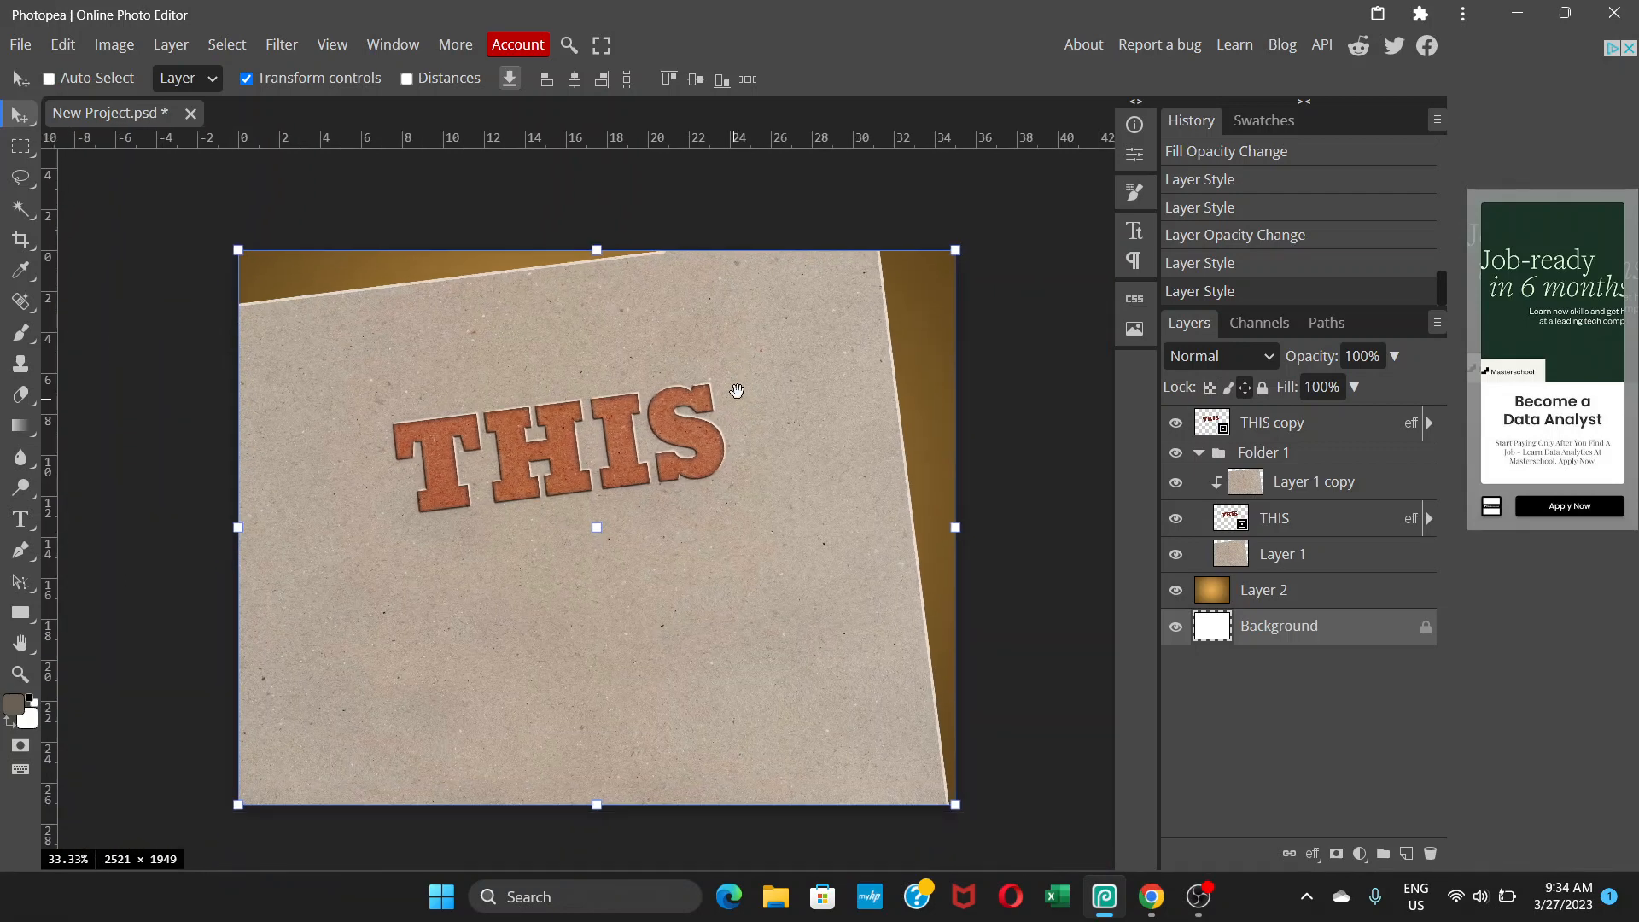
{"action": "key", "text": "ctrl+plus"}
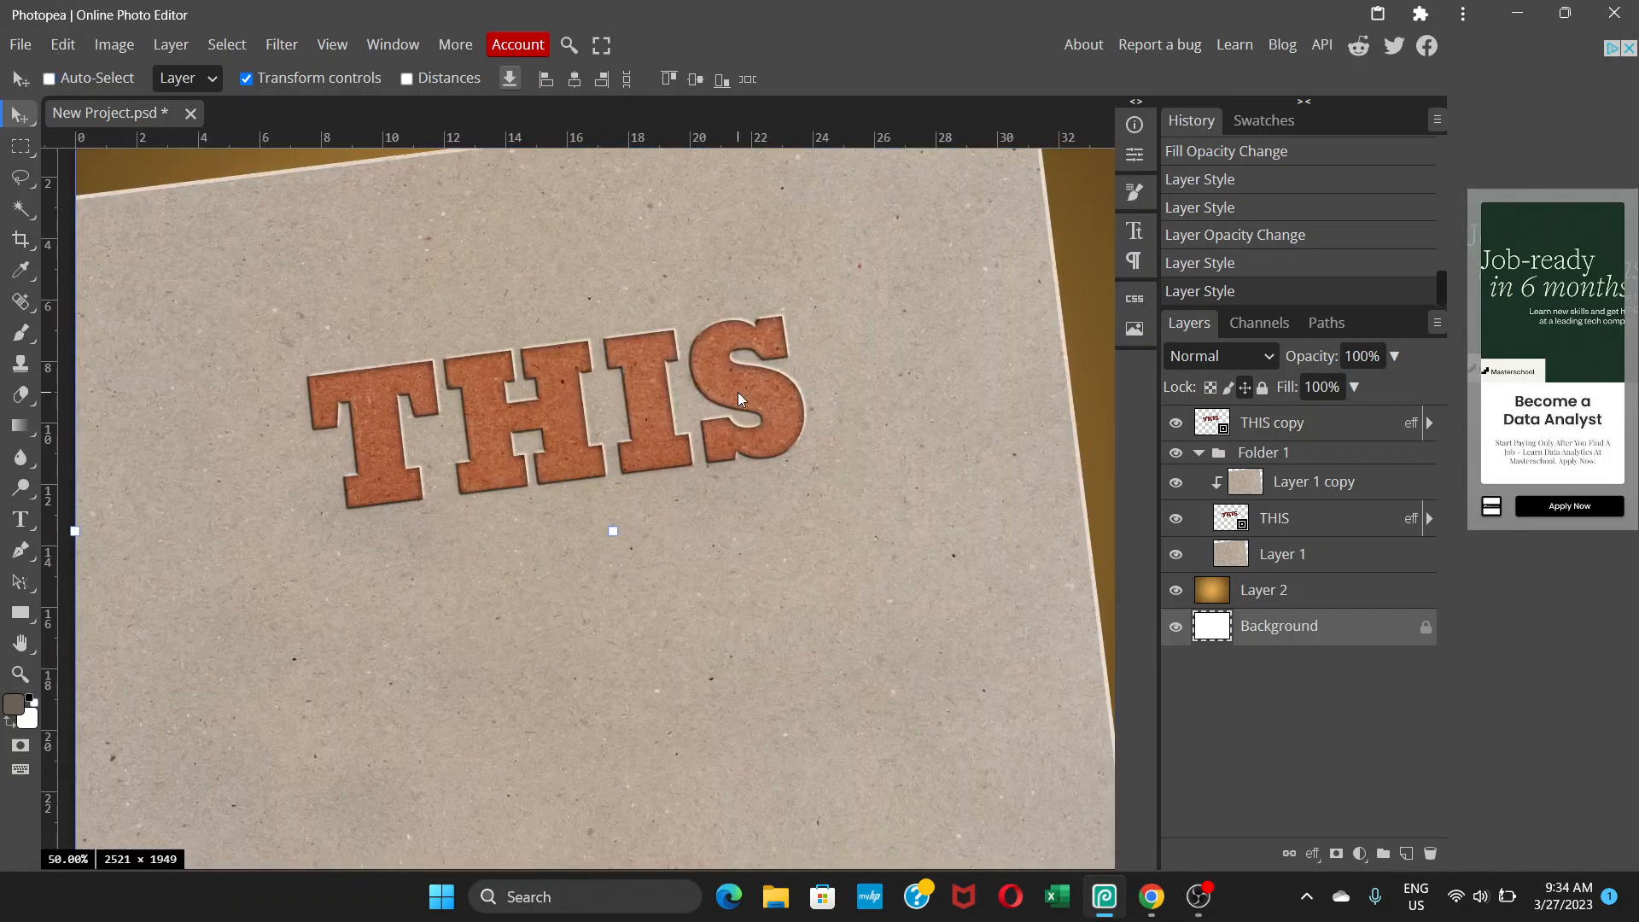